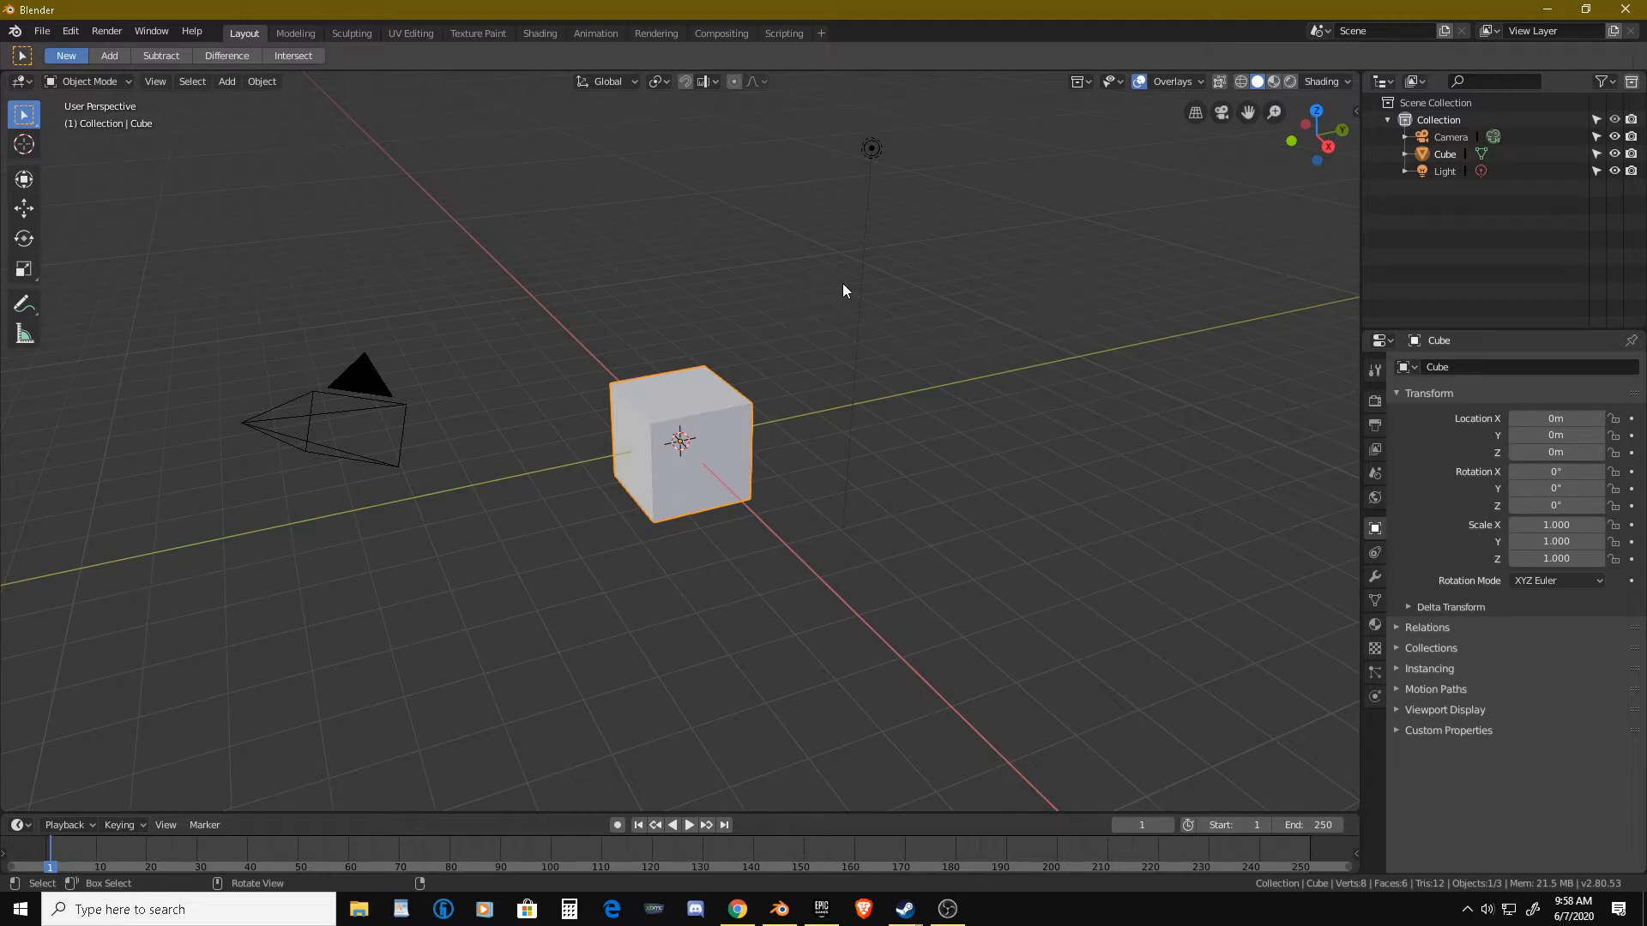
Delete the default cube from the scene.
scroll(585, 427, up, 3)
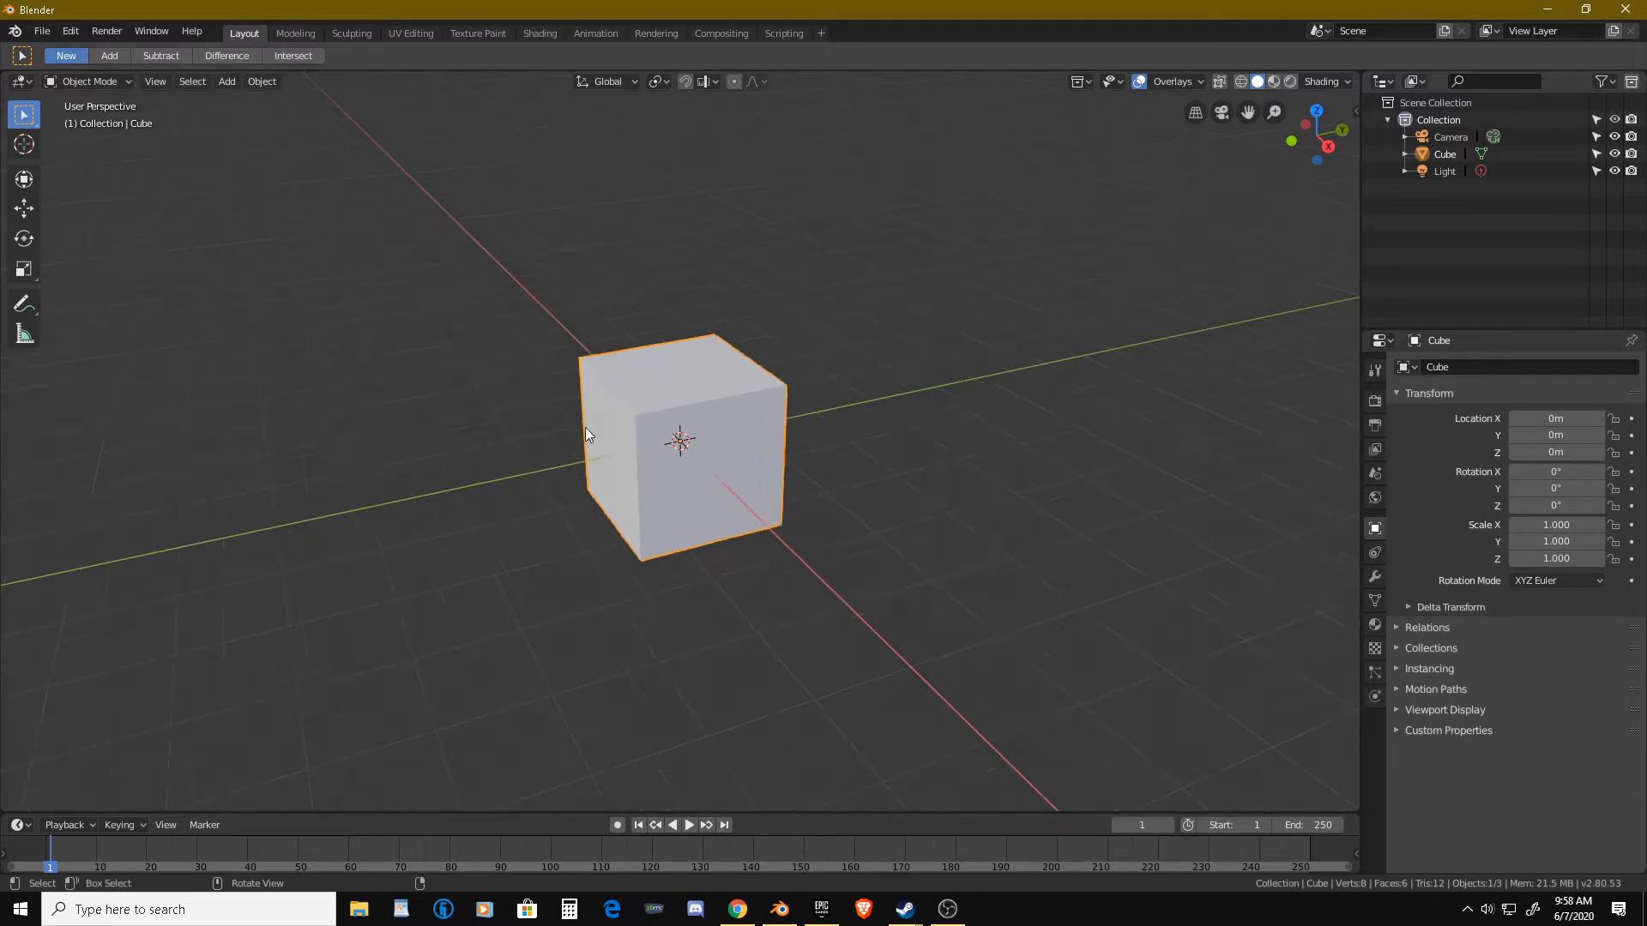
scroll(589, 422, down, 2)
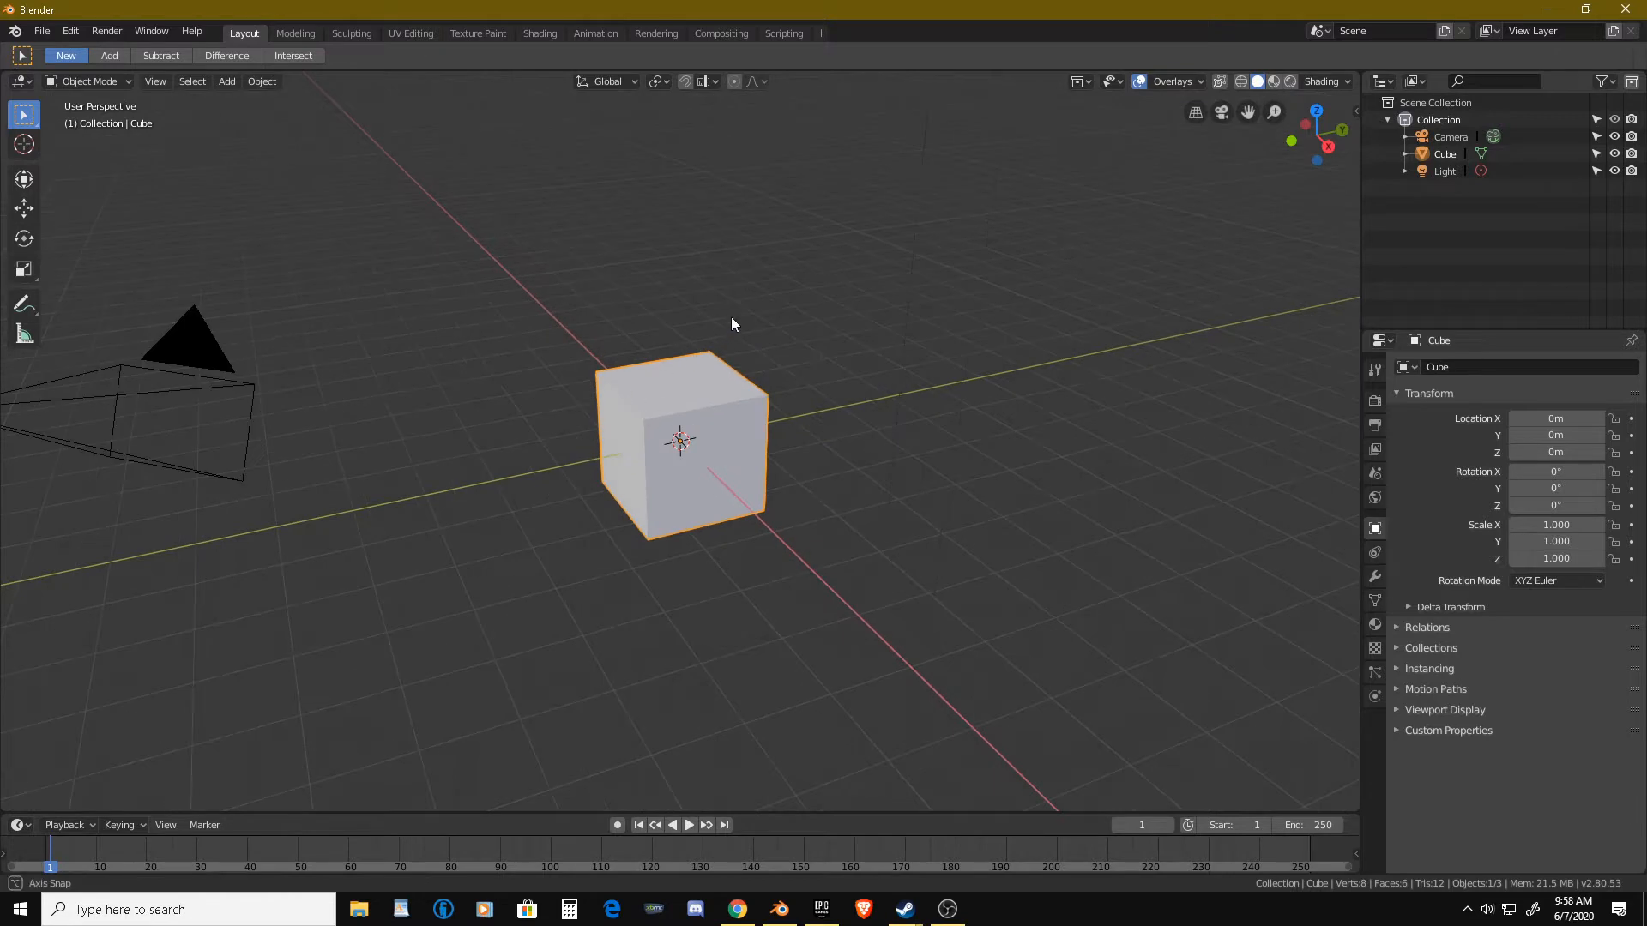
middle_drag(730, 317, 974, 299)
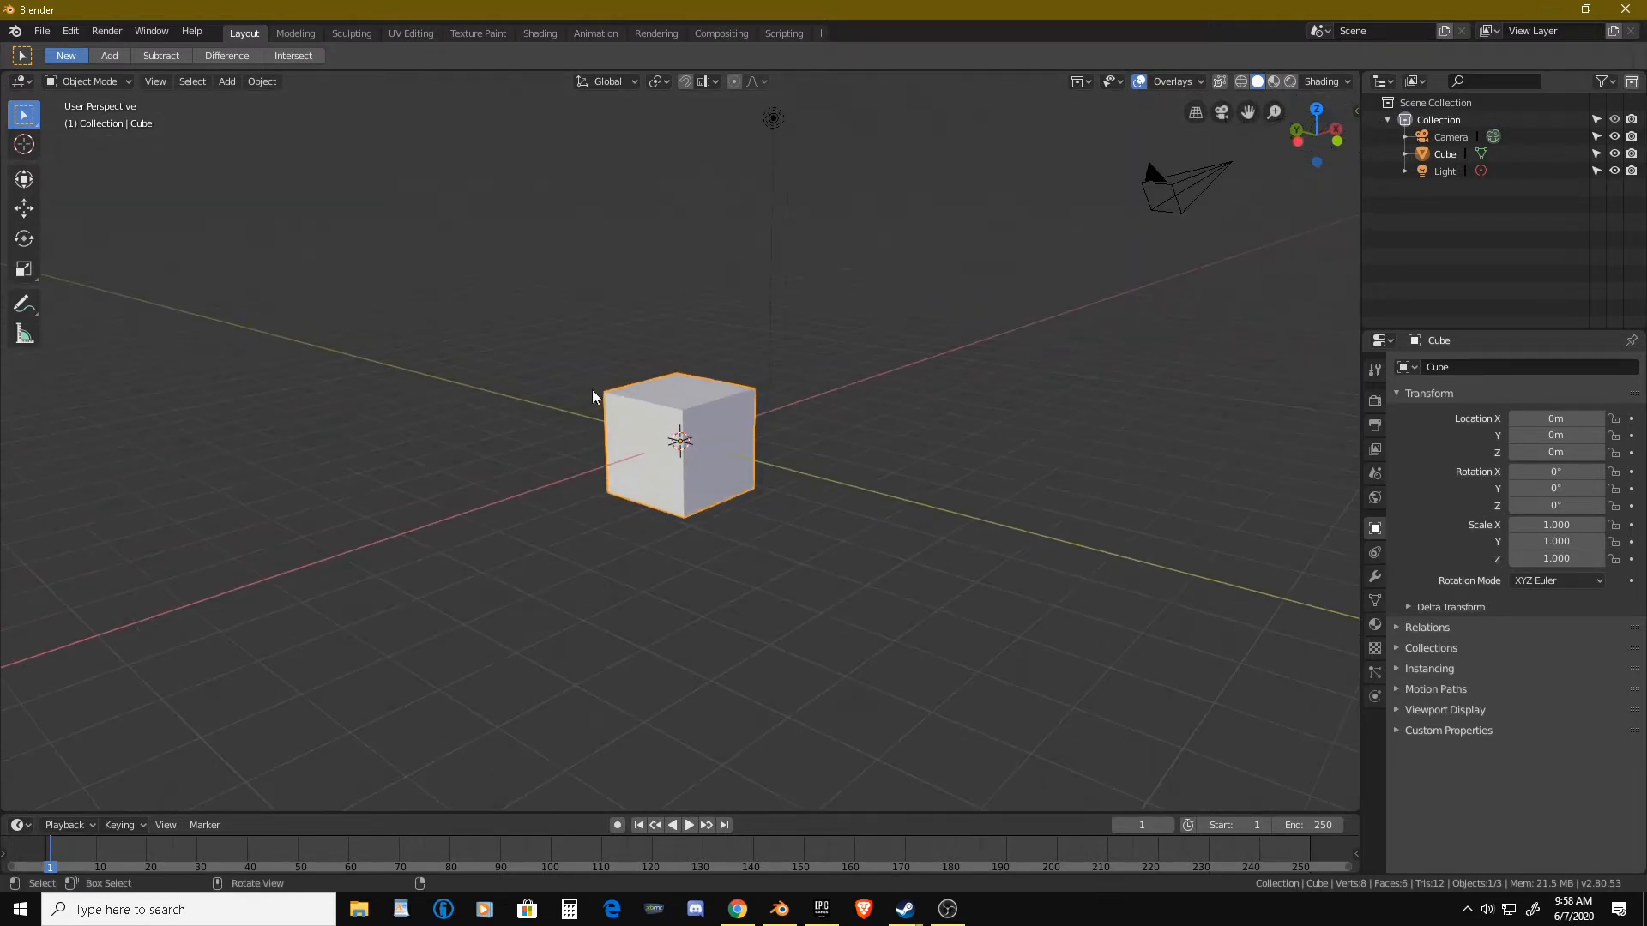
middle_drag(564, 343, 719, 370)
scroll(657, 365, up, 5)
key(x)
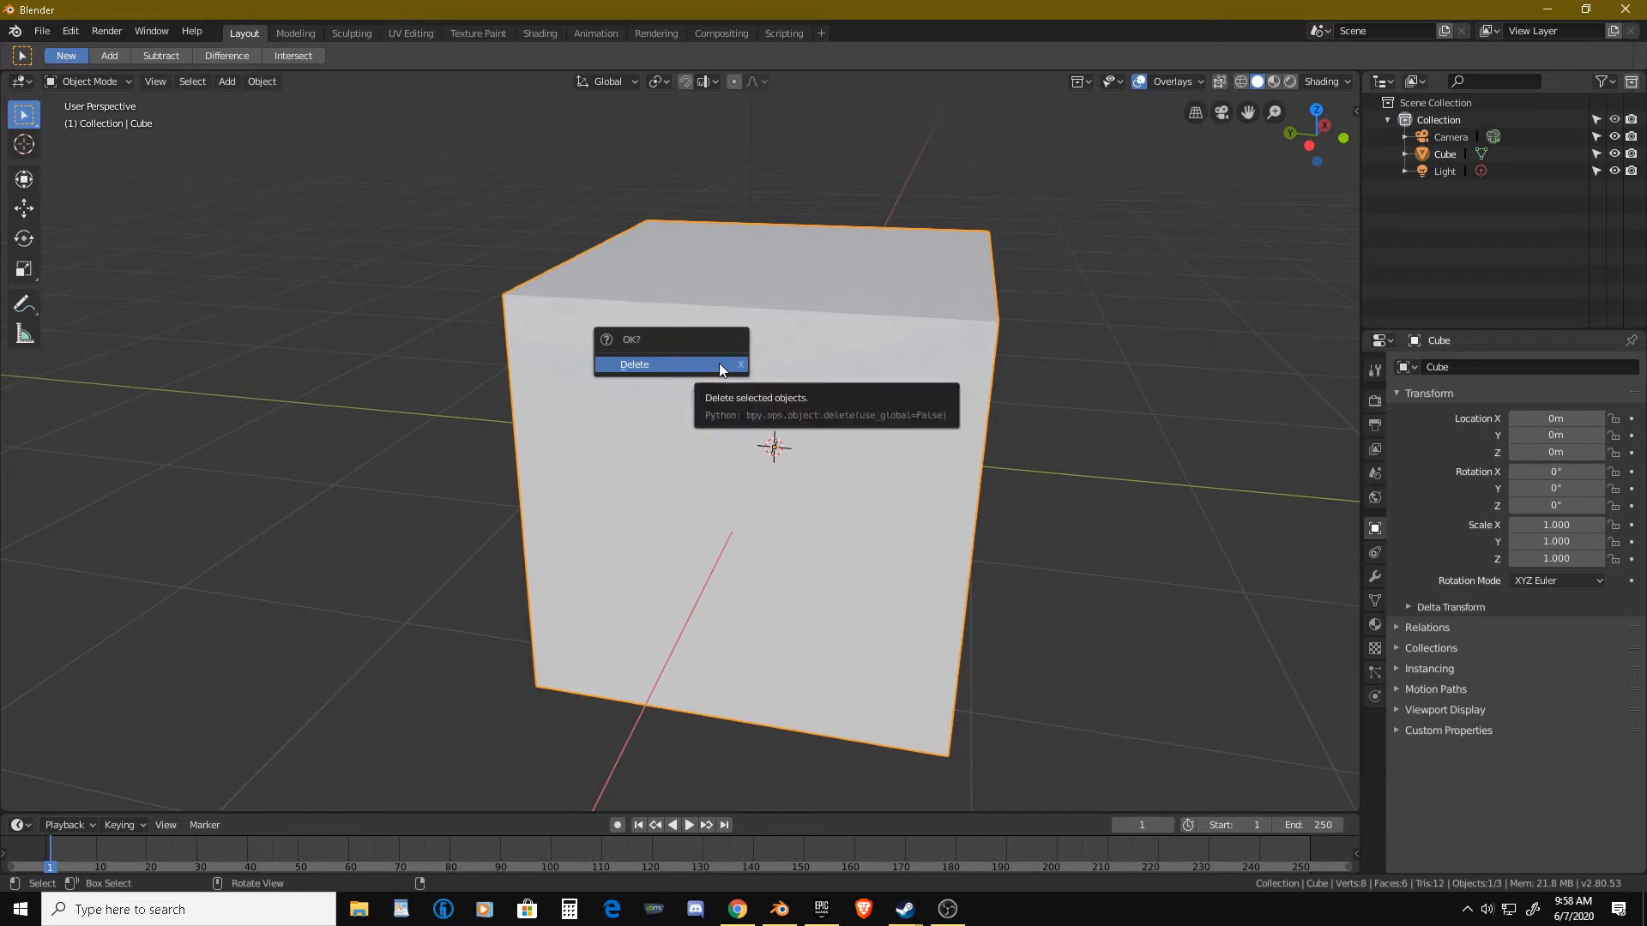
click(718, 365)
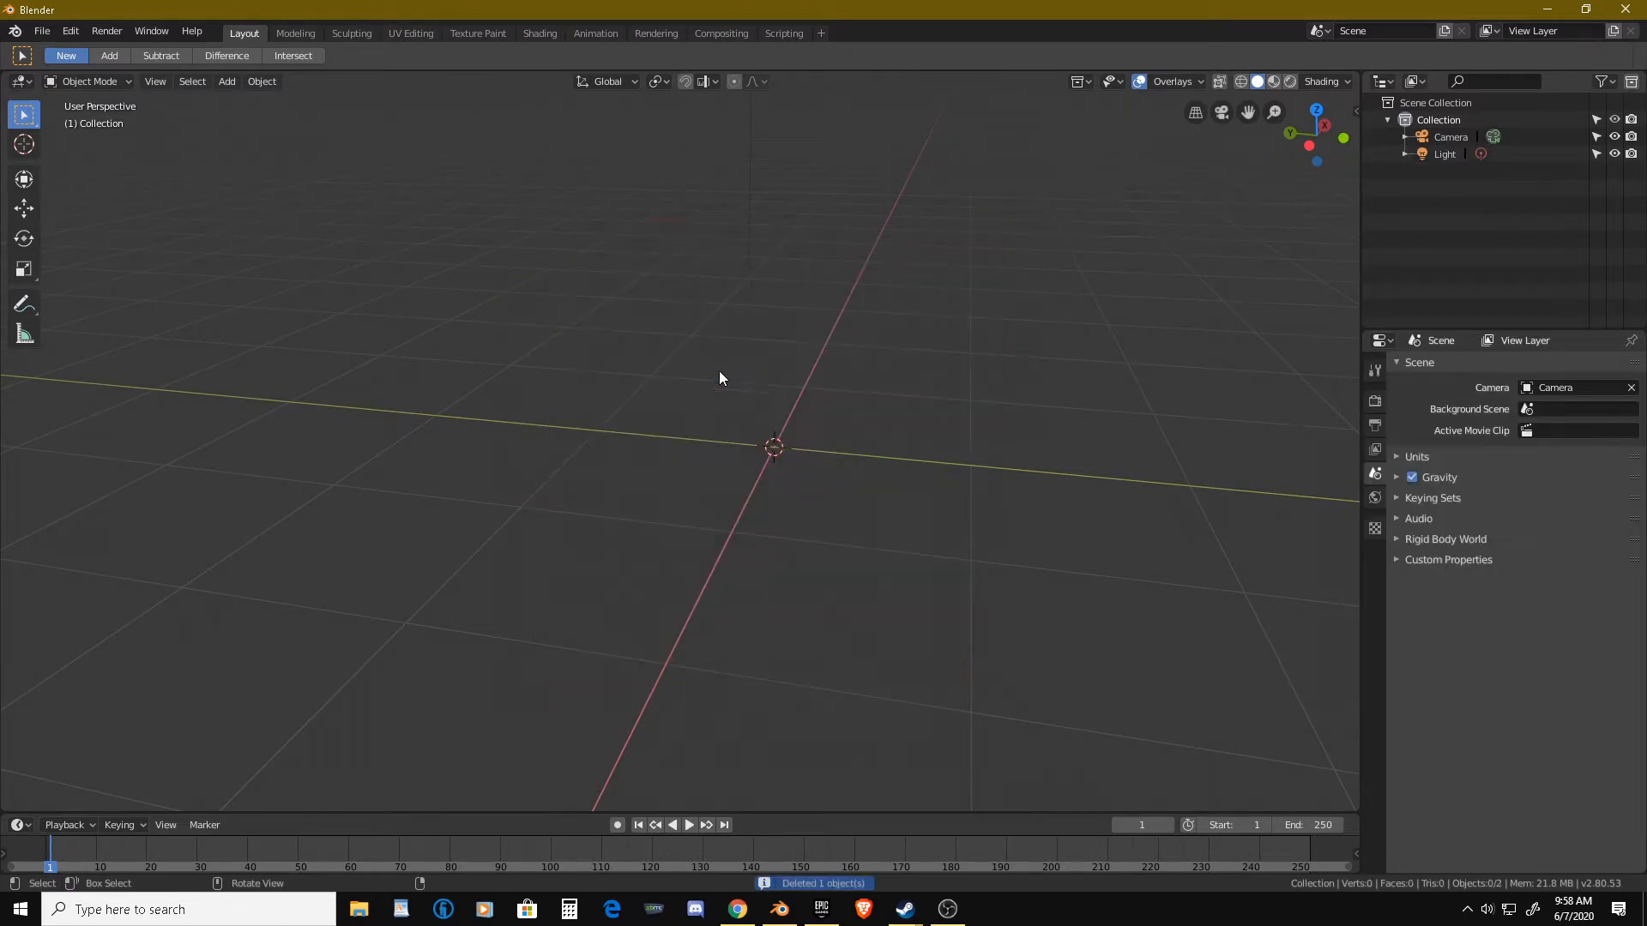
Add a cylinder mesh at the scene origin and expand its creation settings.
middle_drag(719, 371, 434, 310)
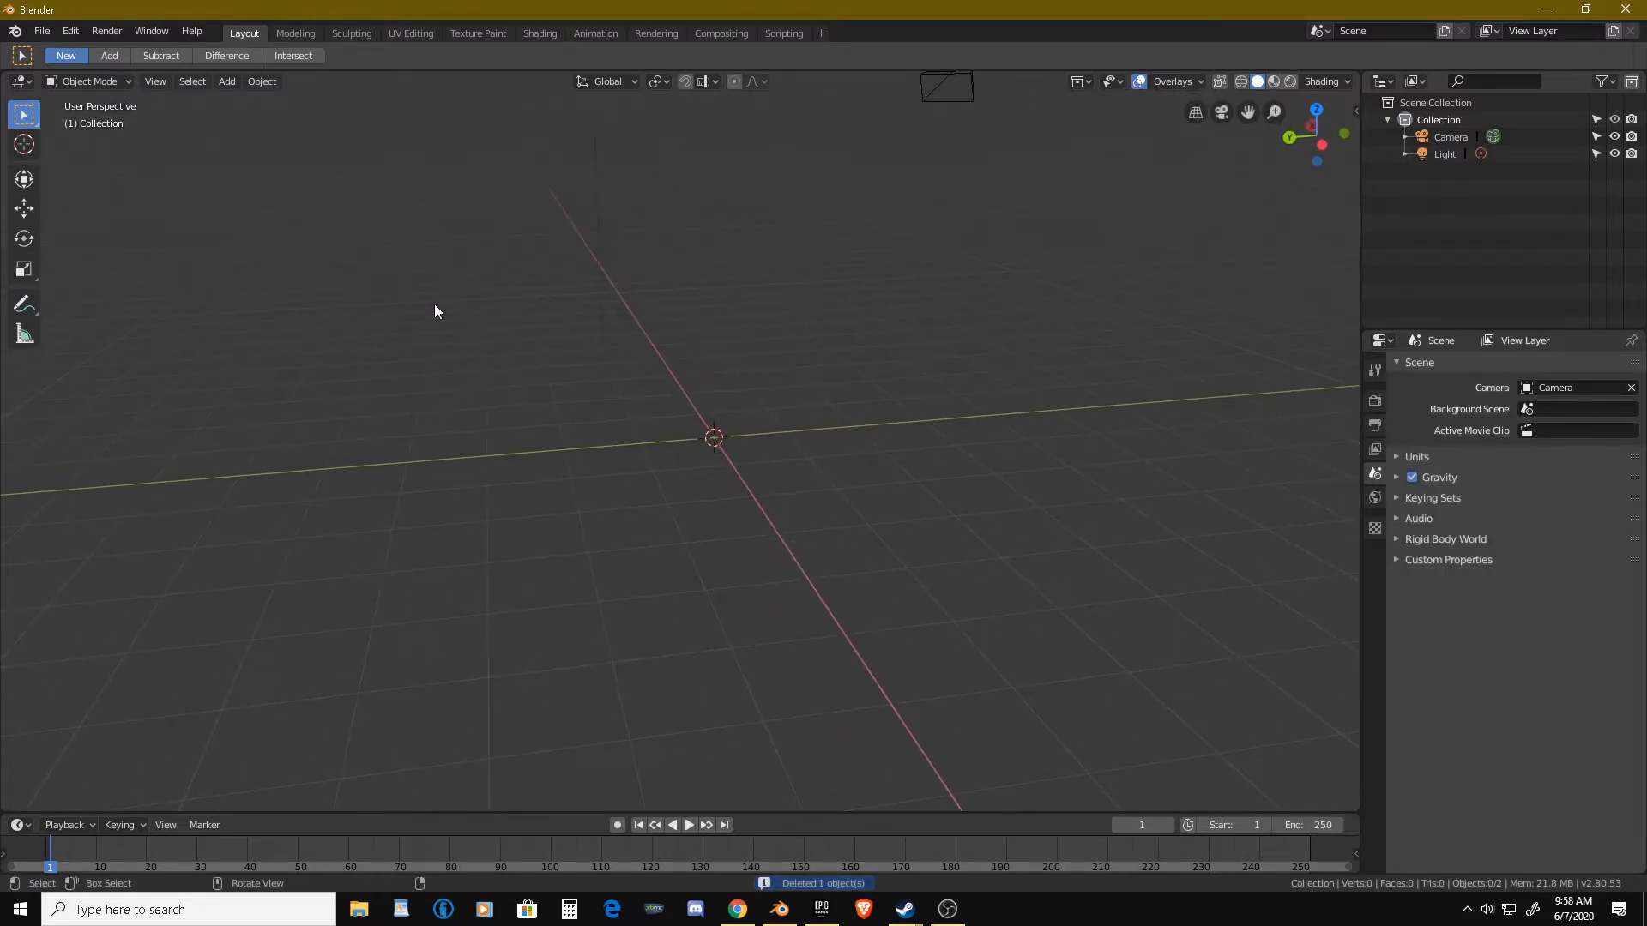
click(106, 56)
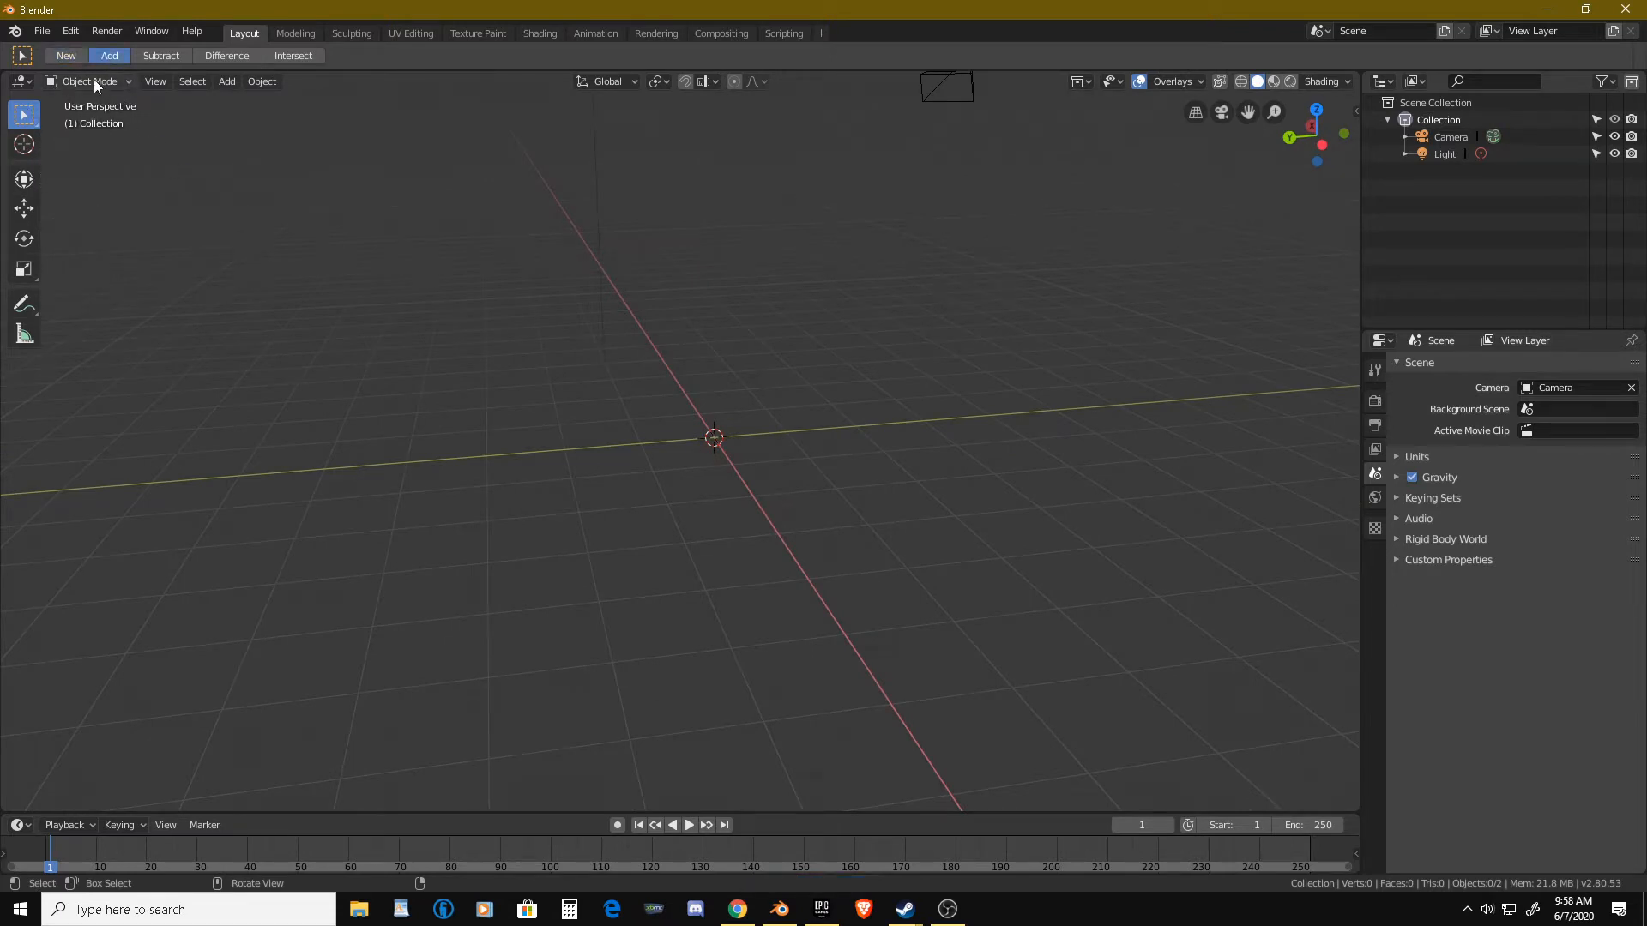
key(shift+a)
mouse_move(640, 412)
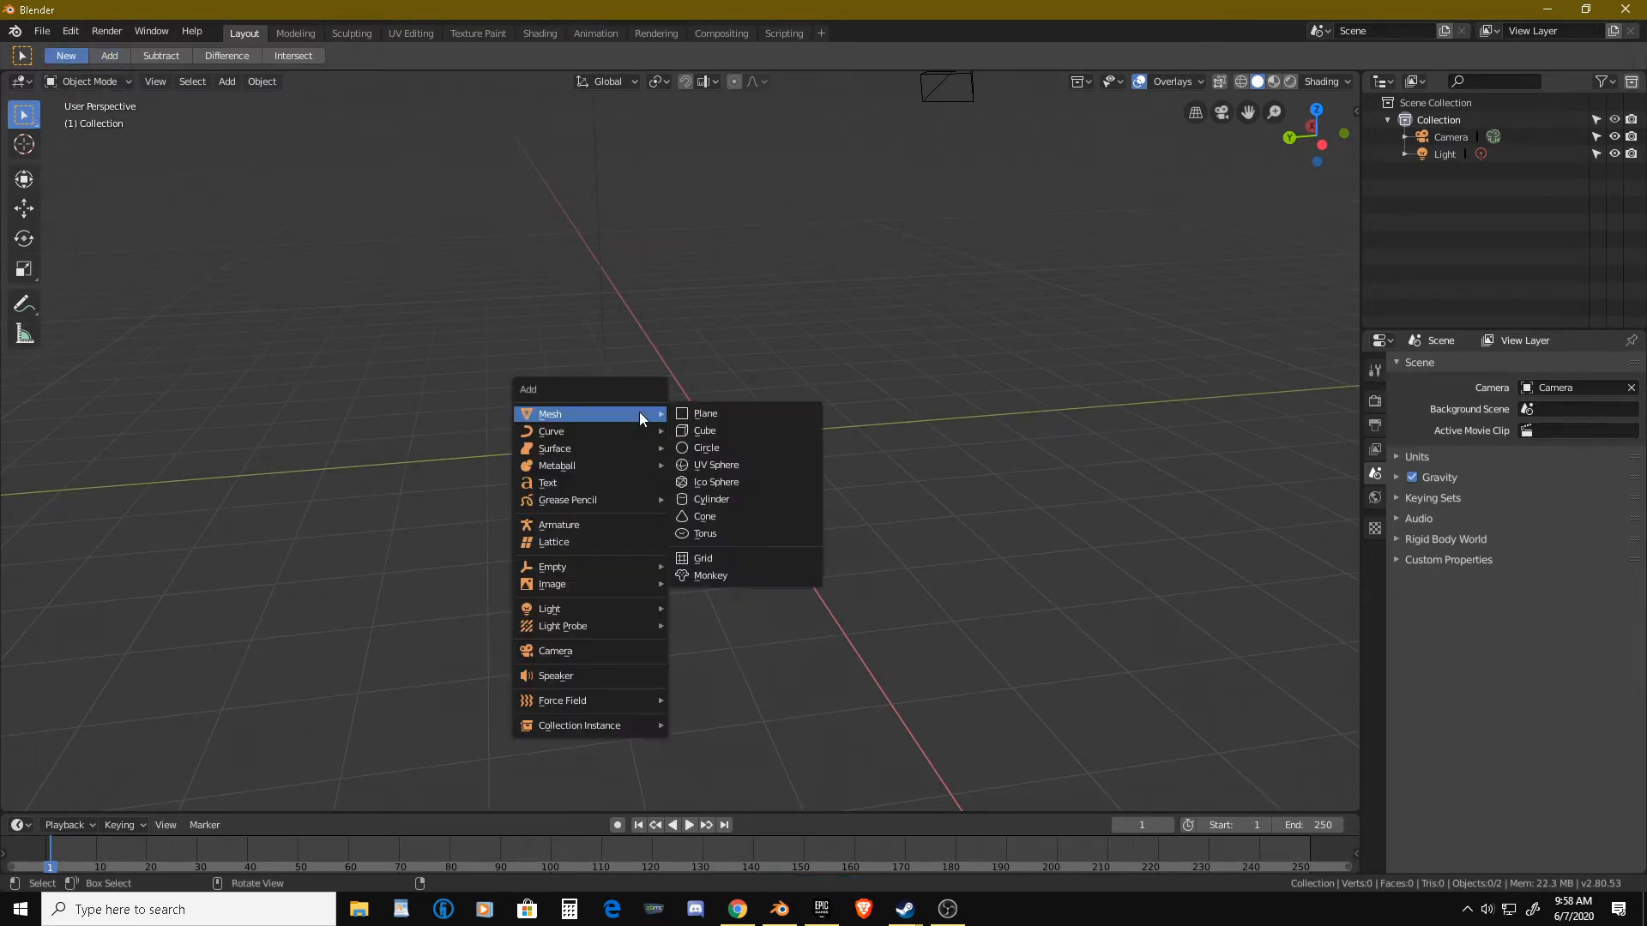
click(724, 496)
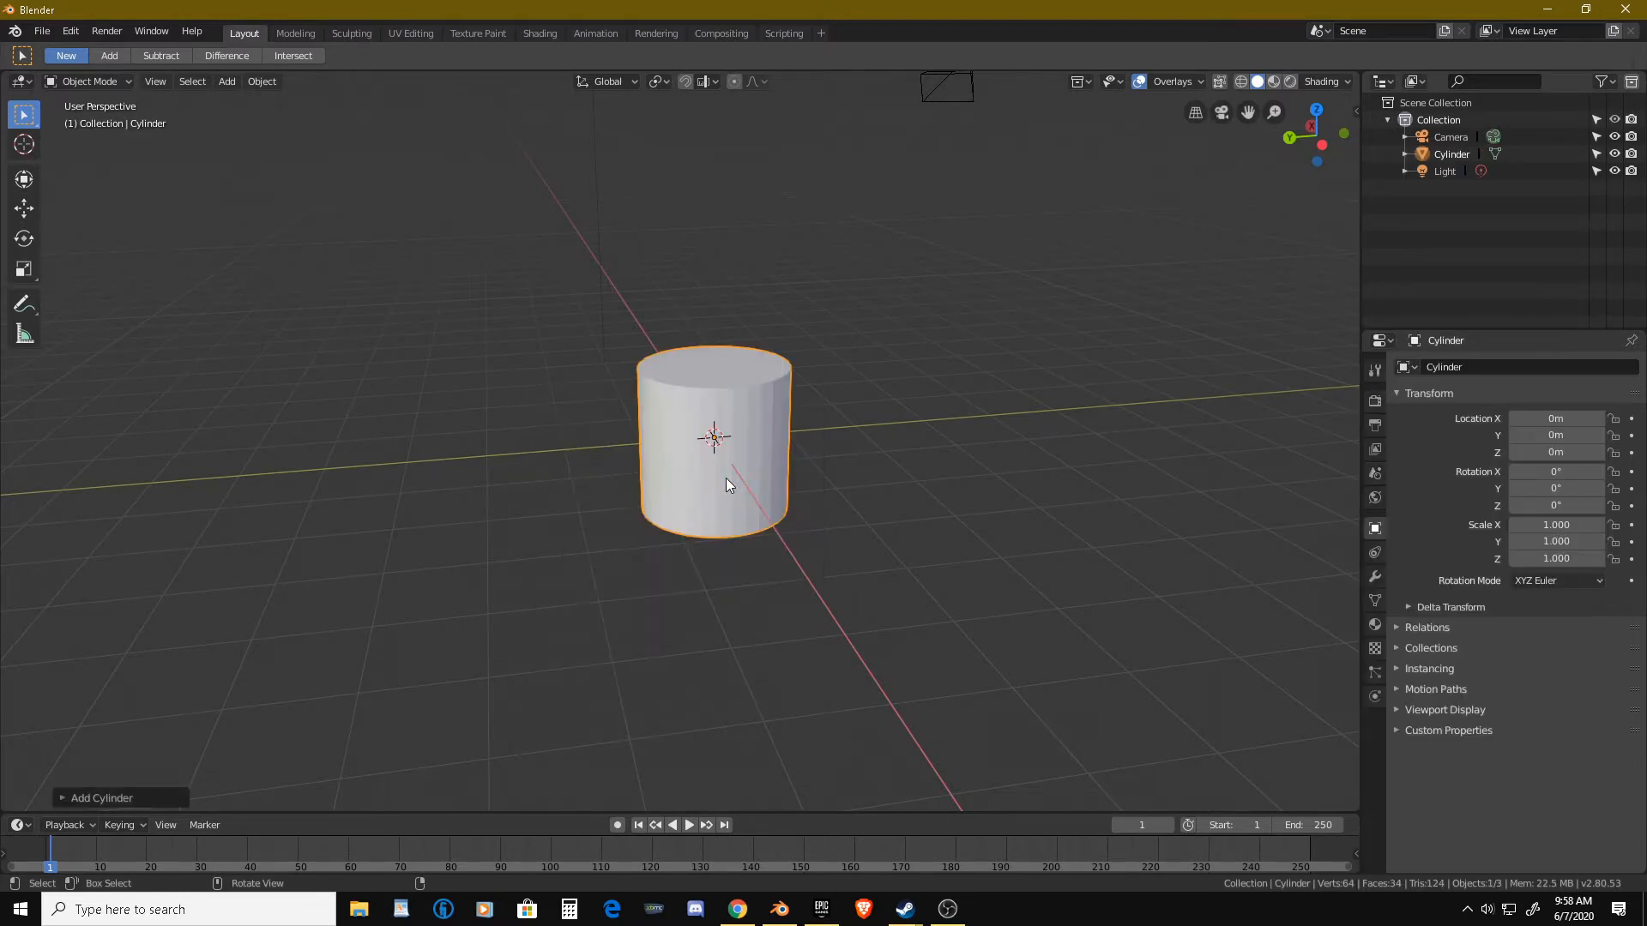
click(64, 796)
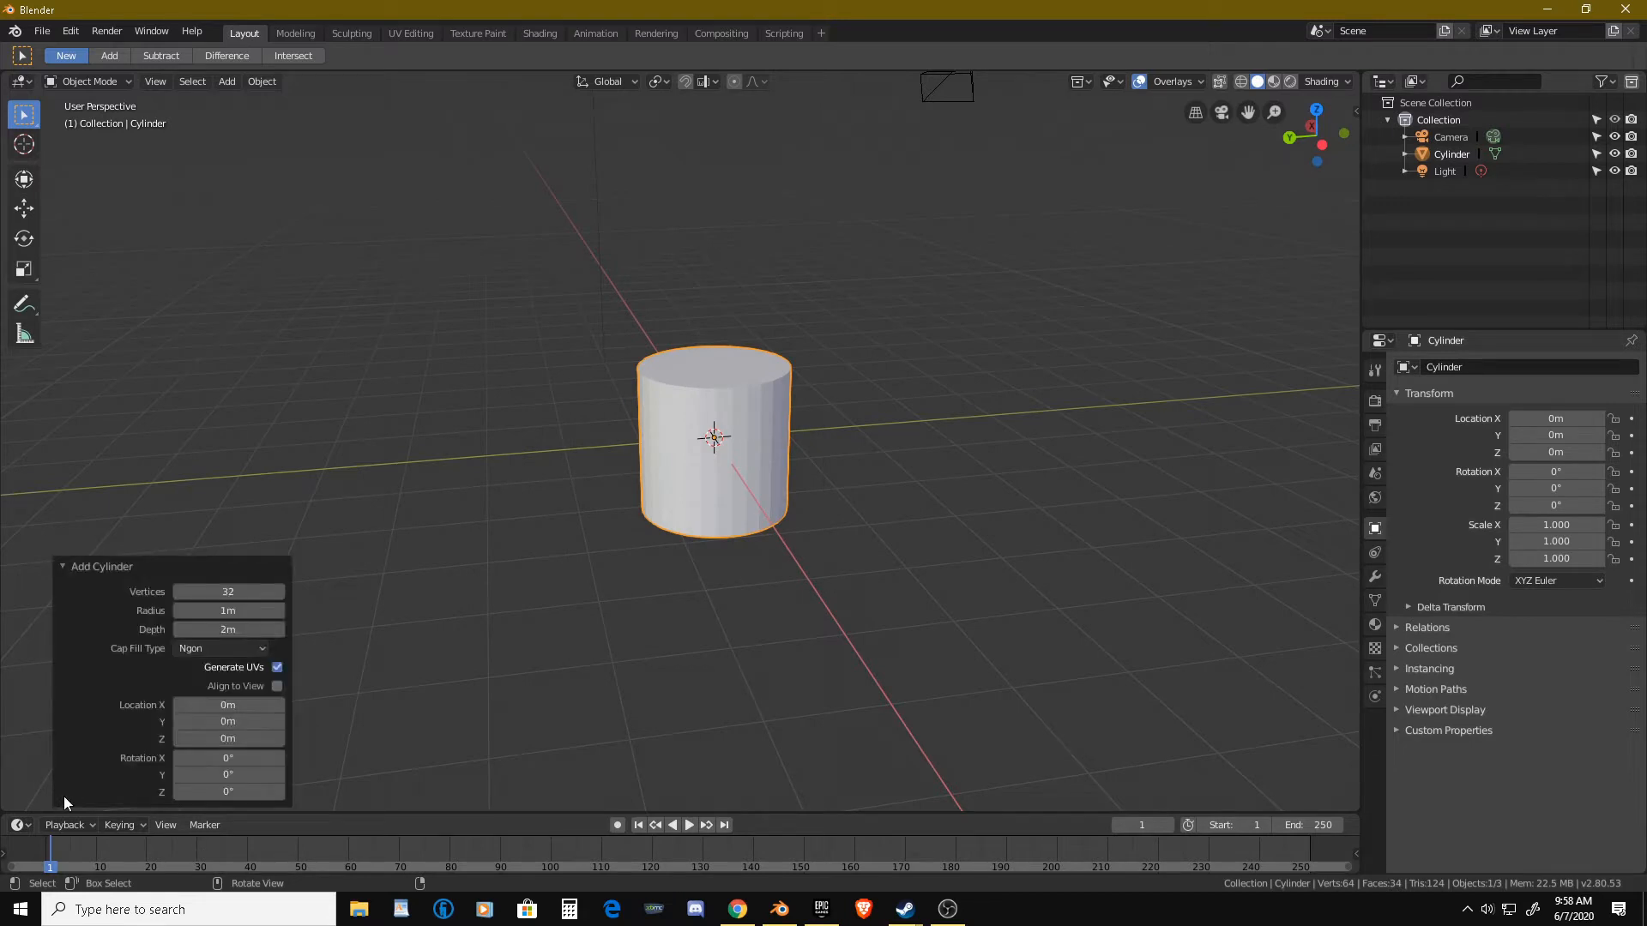
Try a vertex count of 5 for the new cylinder.
click(238, 593)
text(5)
key(Return)
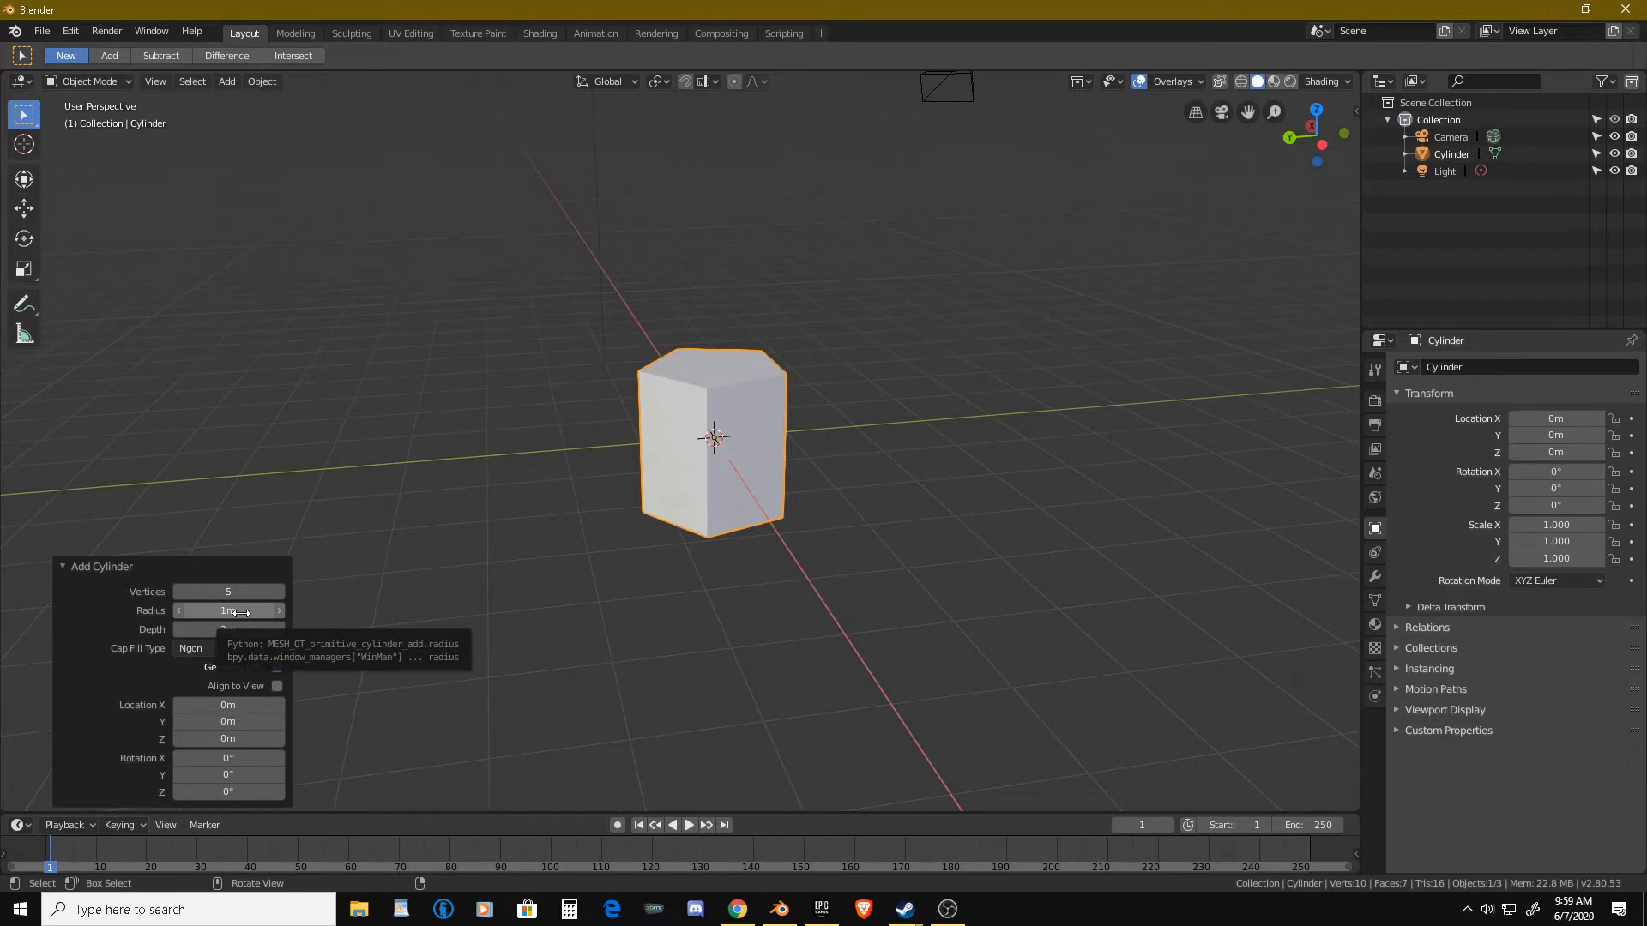
Set the new cylinder's vertex count to 12.
click(235, 592)
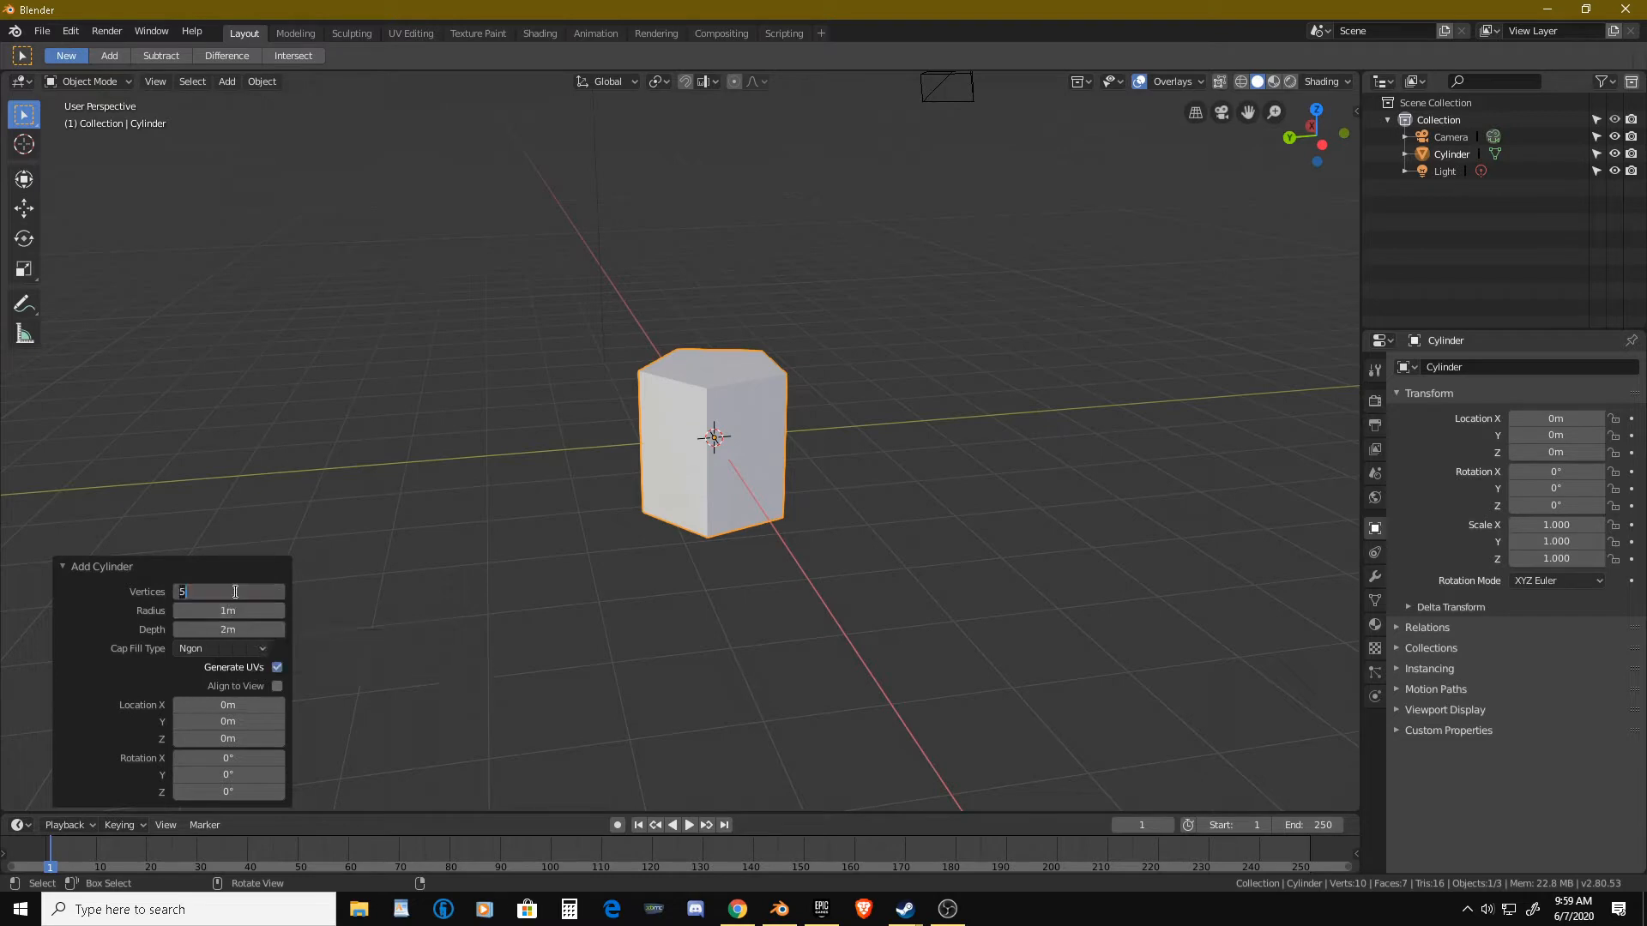
text(12)
key(Return)
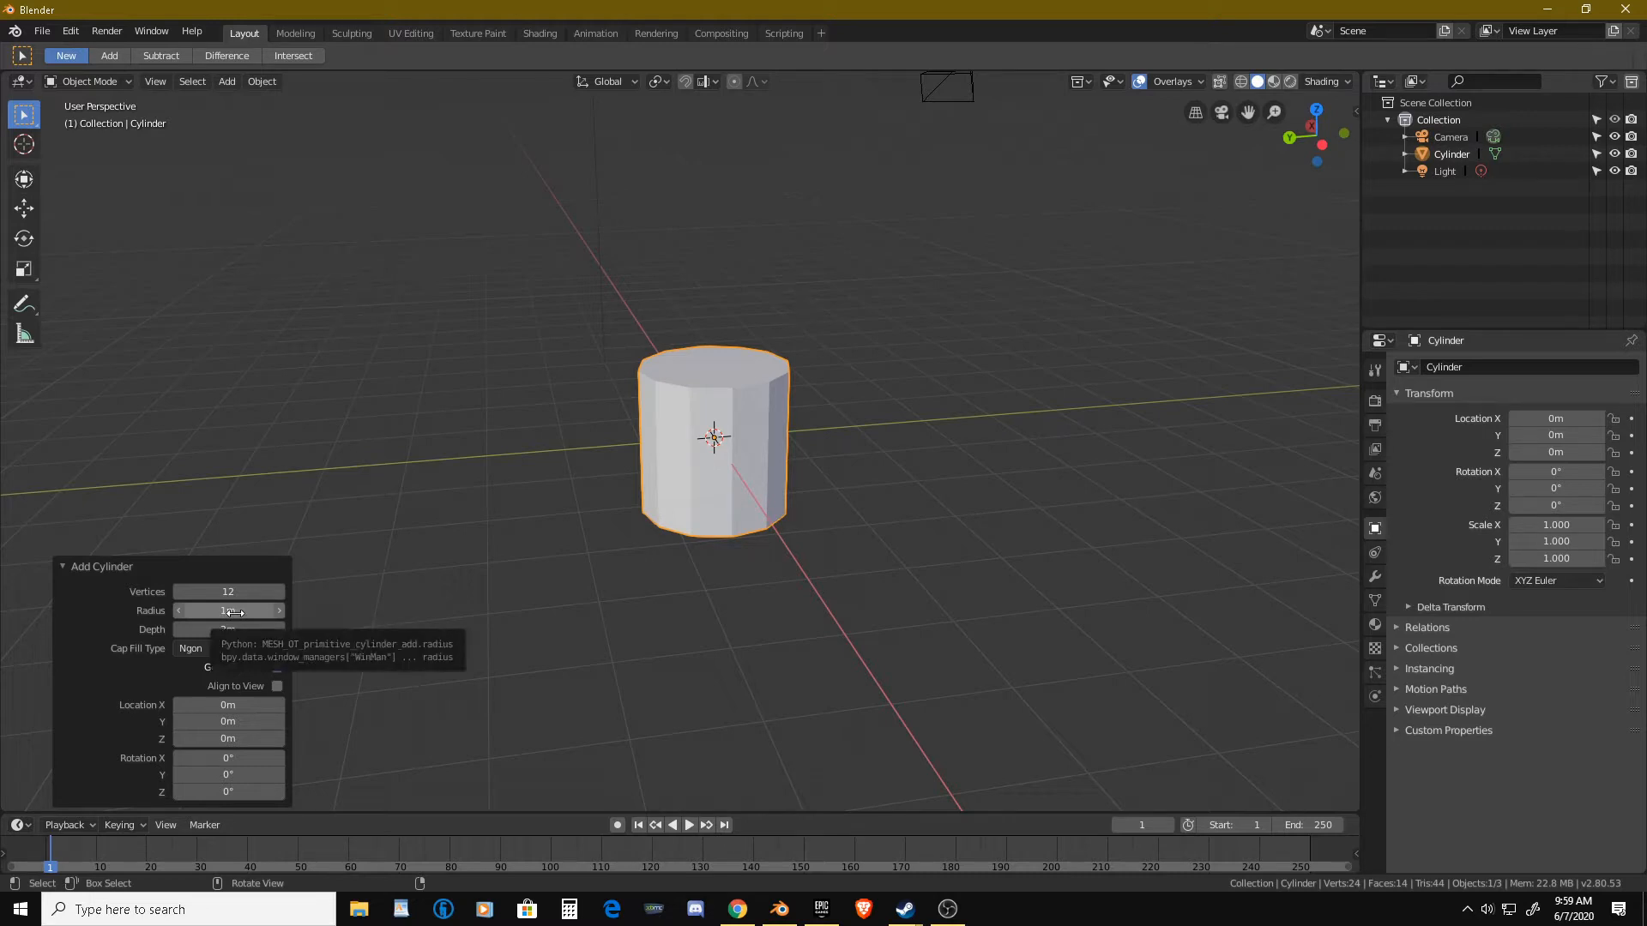
Try a radius of 5 m for the new cylinder.
click(235, 611)
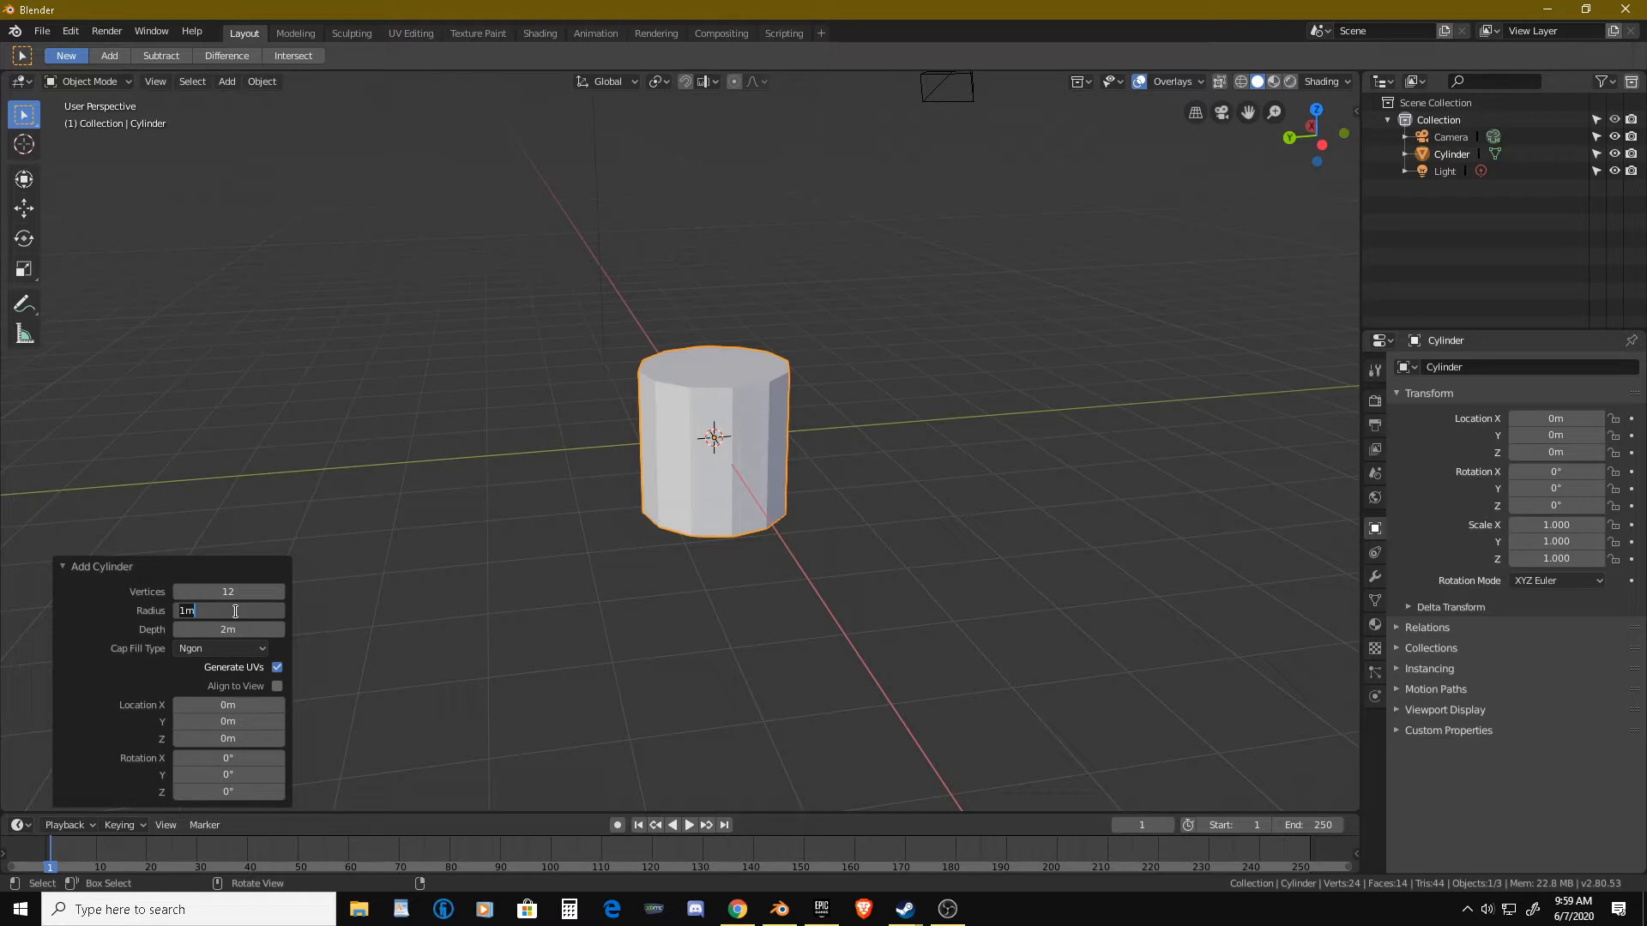
text(5)
key(Return)
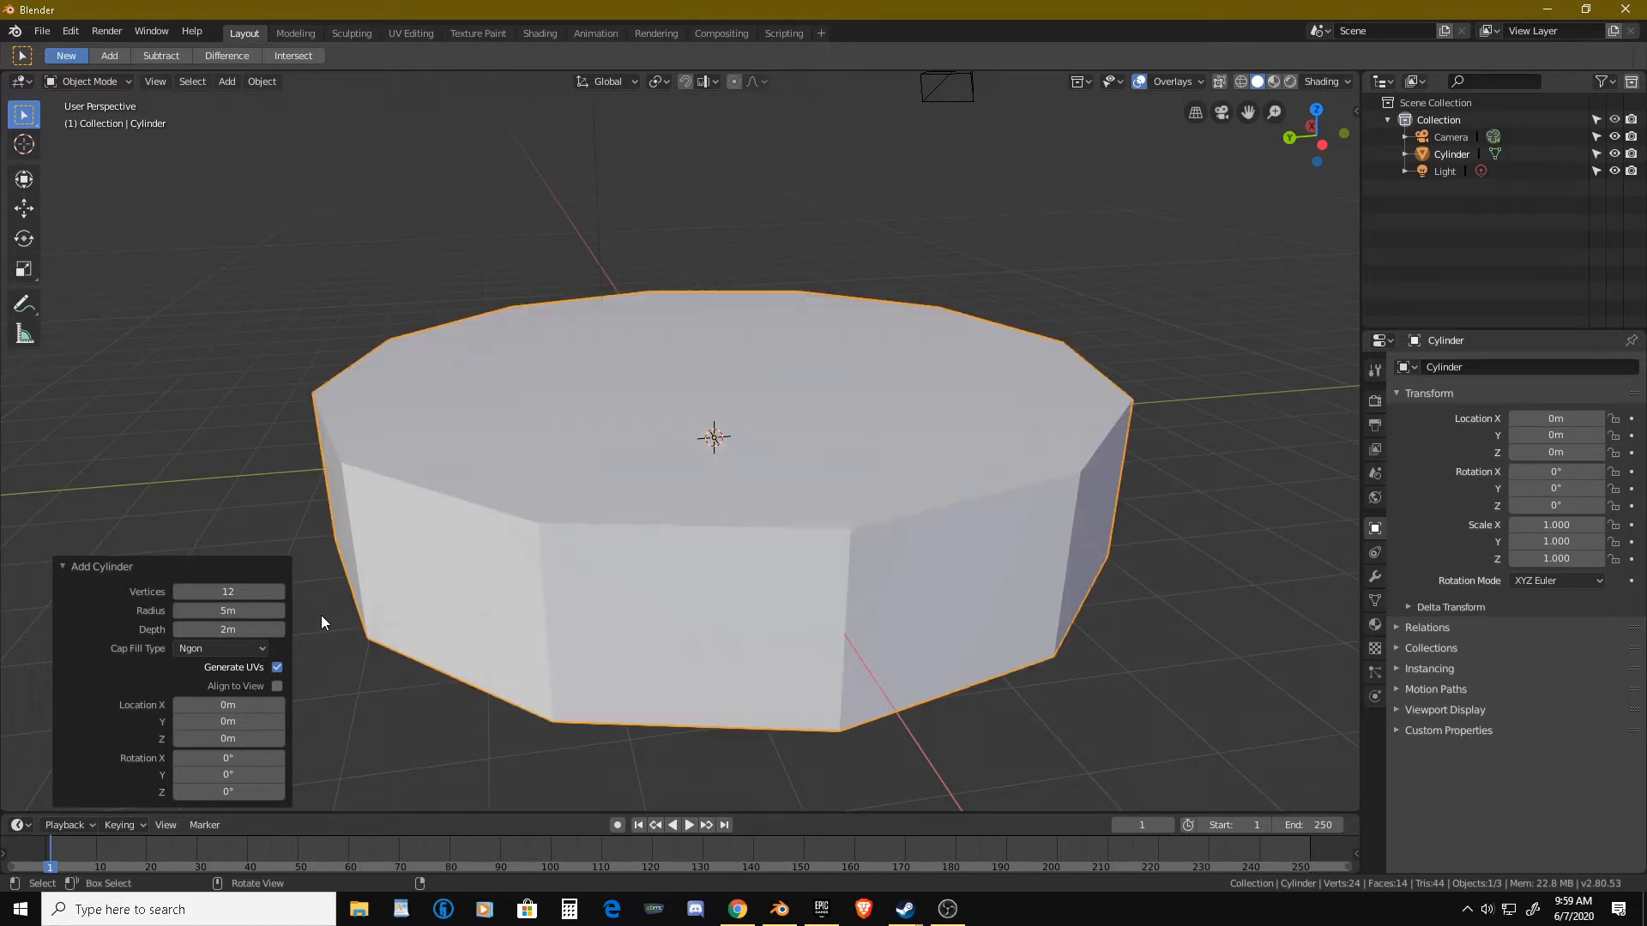
Set the cylinder's radius to 0.05 m and its depth to 0.3 m.
click(251, 610)
text(0.05)
key(Return)
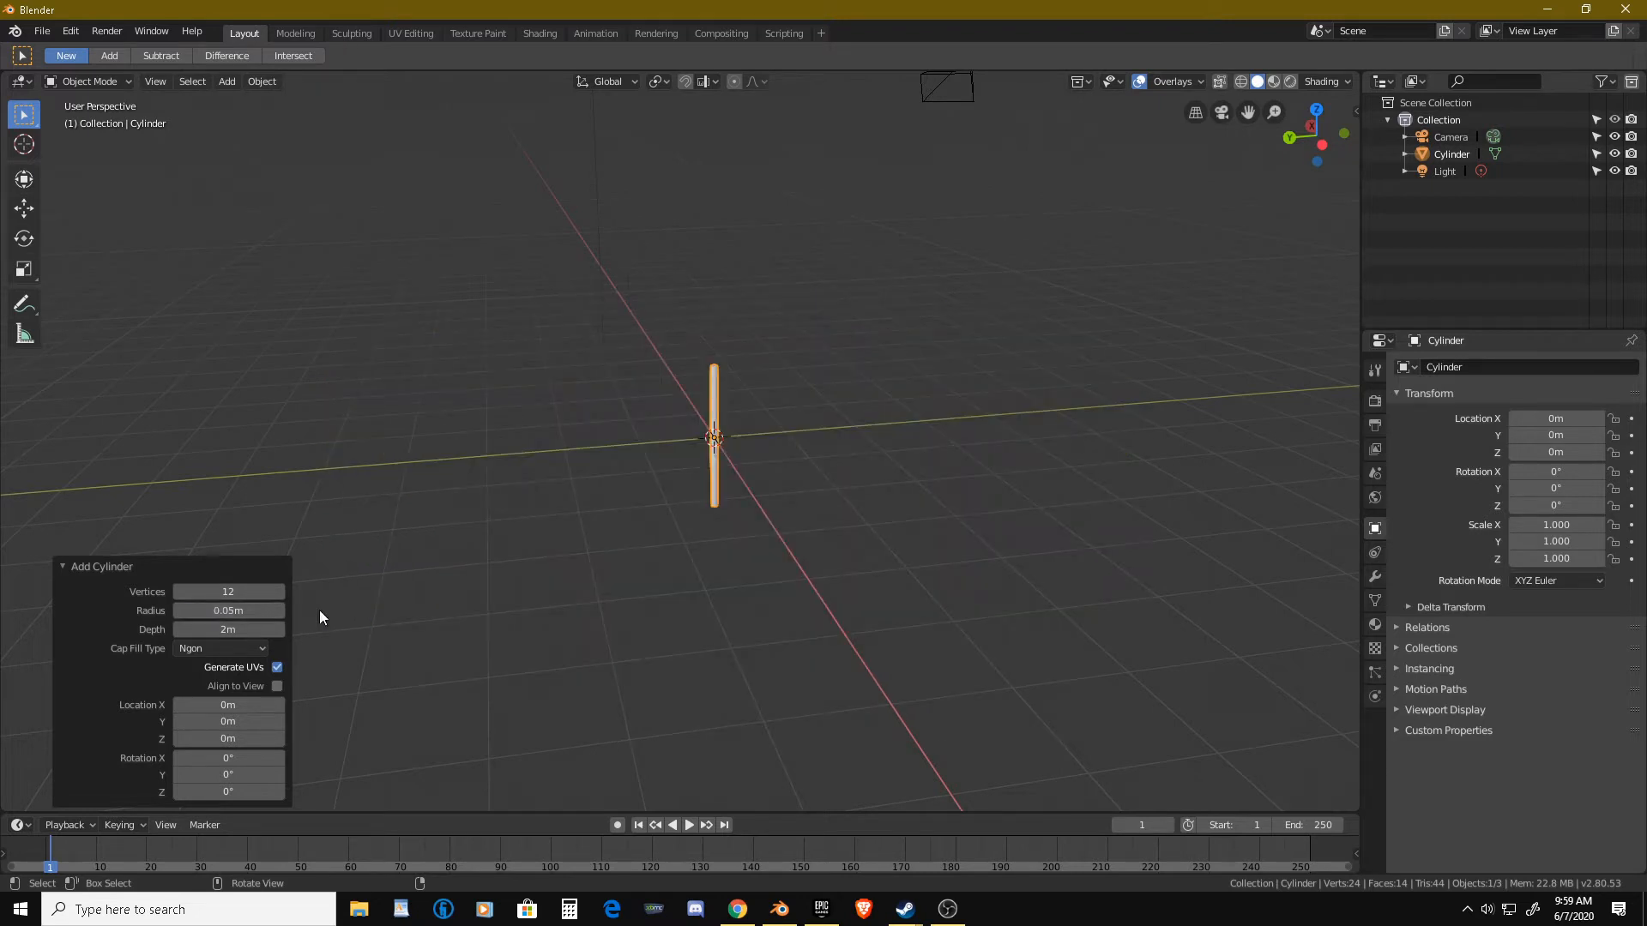
click(242, 627)
text(.3)
key(Return)
scroll(698, 424, up, 8)
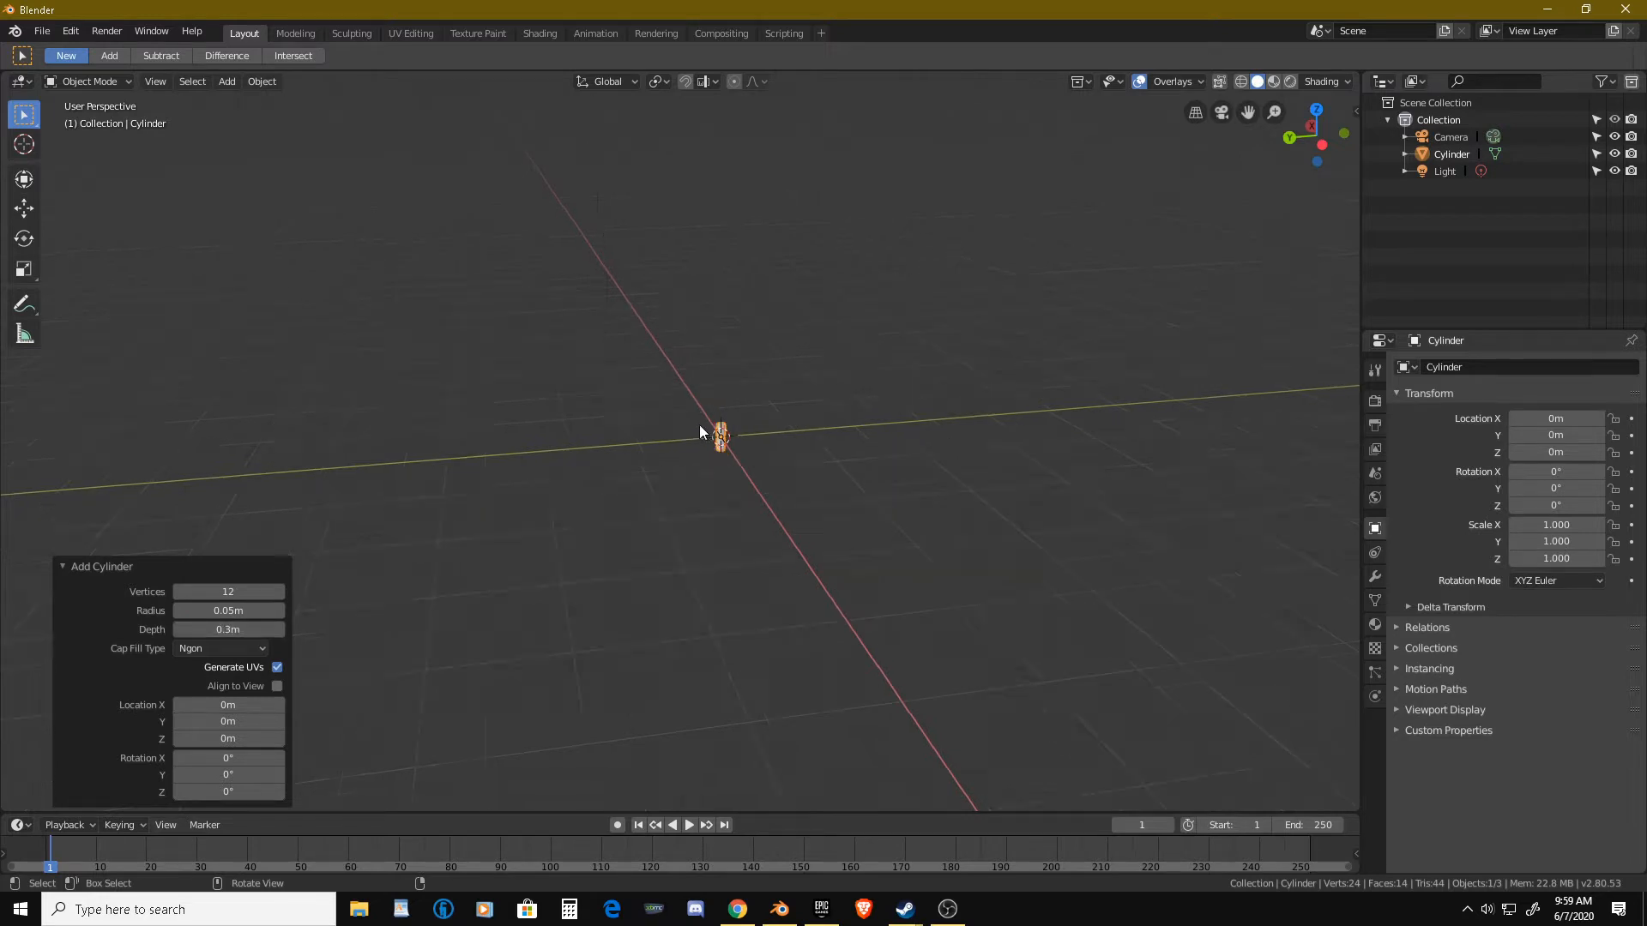
middle_drag(858, 443, 825, 412)
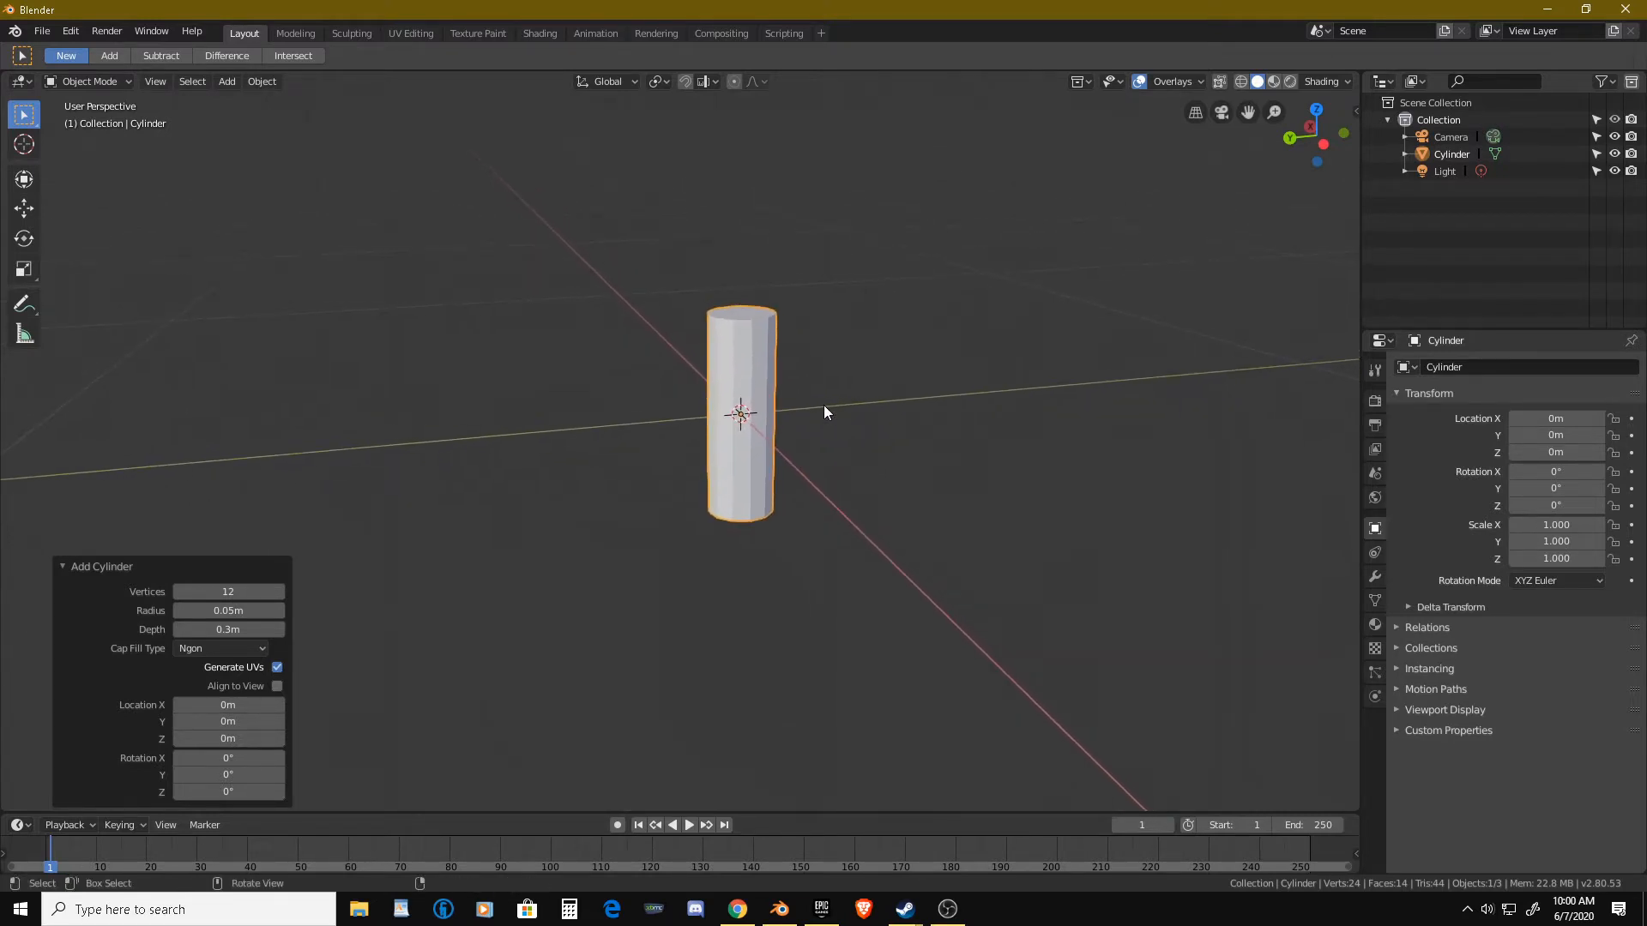
middle_drag(691, 421, 779, 414)
Look through the Preferences sections, including Input, Interface, Themes, Viewport, Lights, Editing and Animation.
click(43, 31)
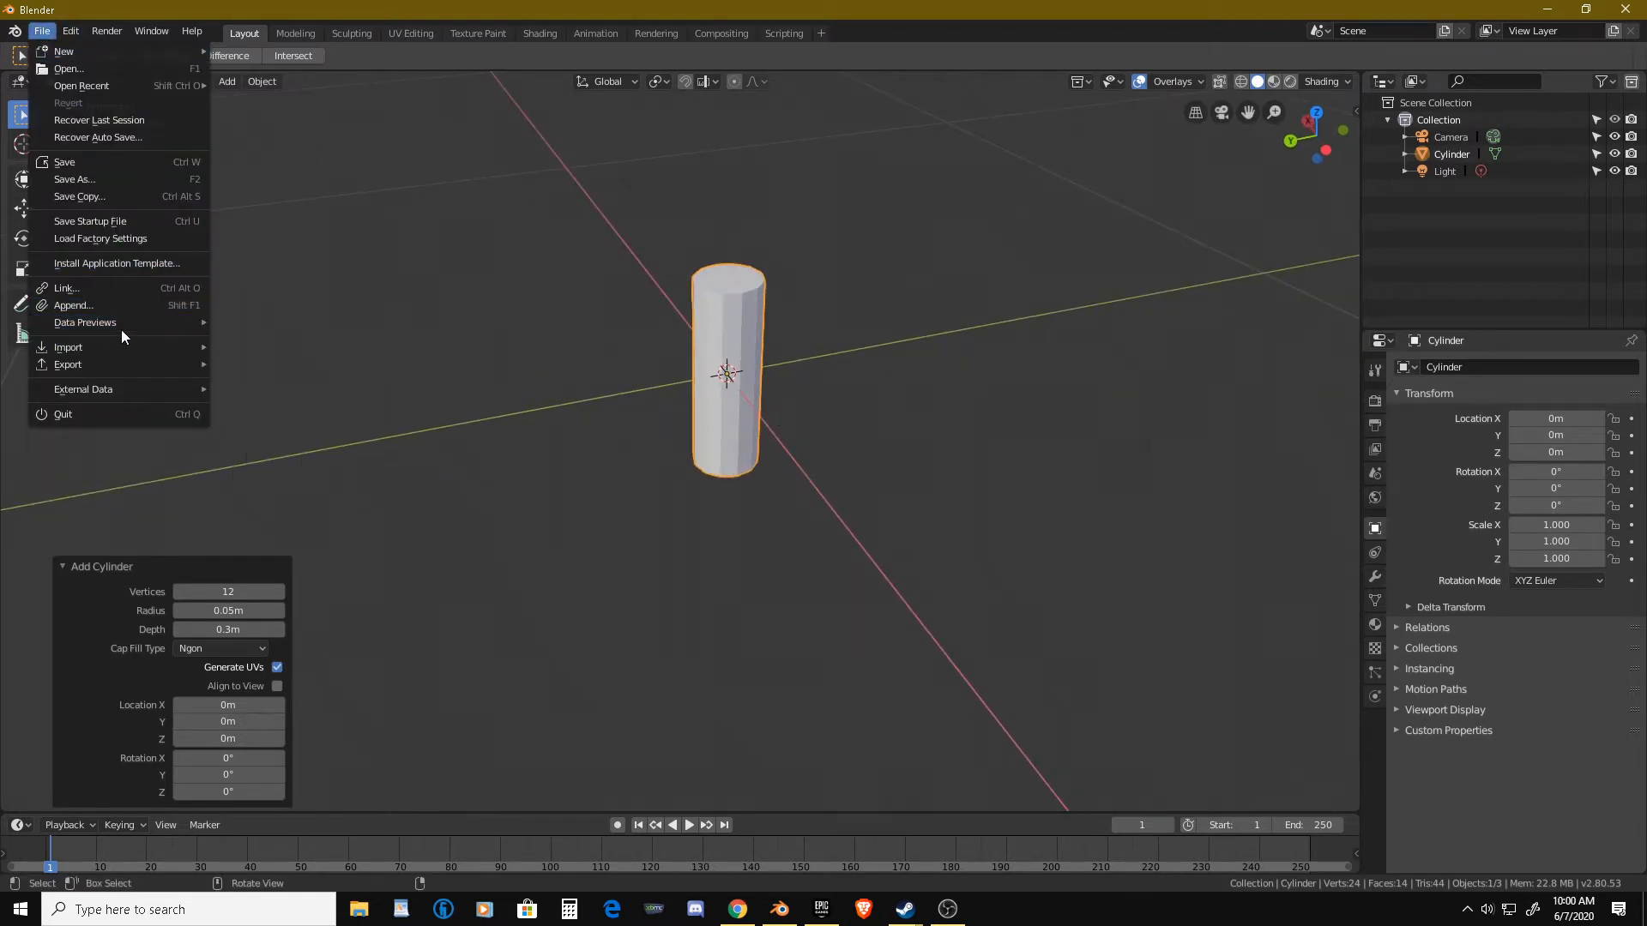
mouse_move(70, 31)
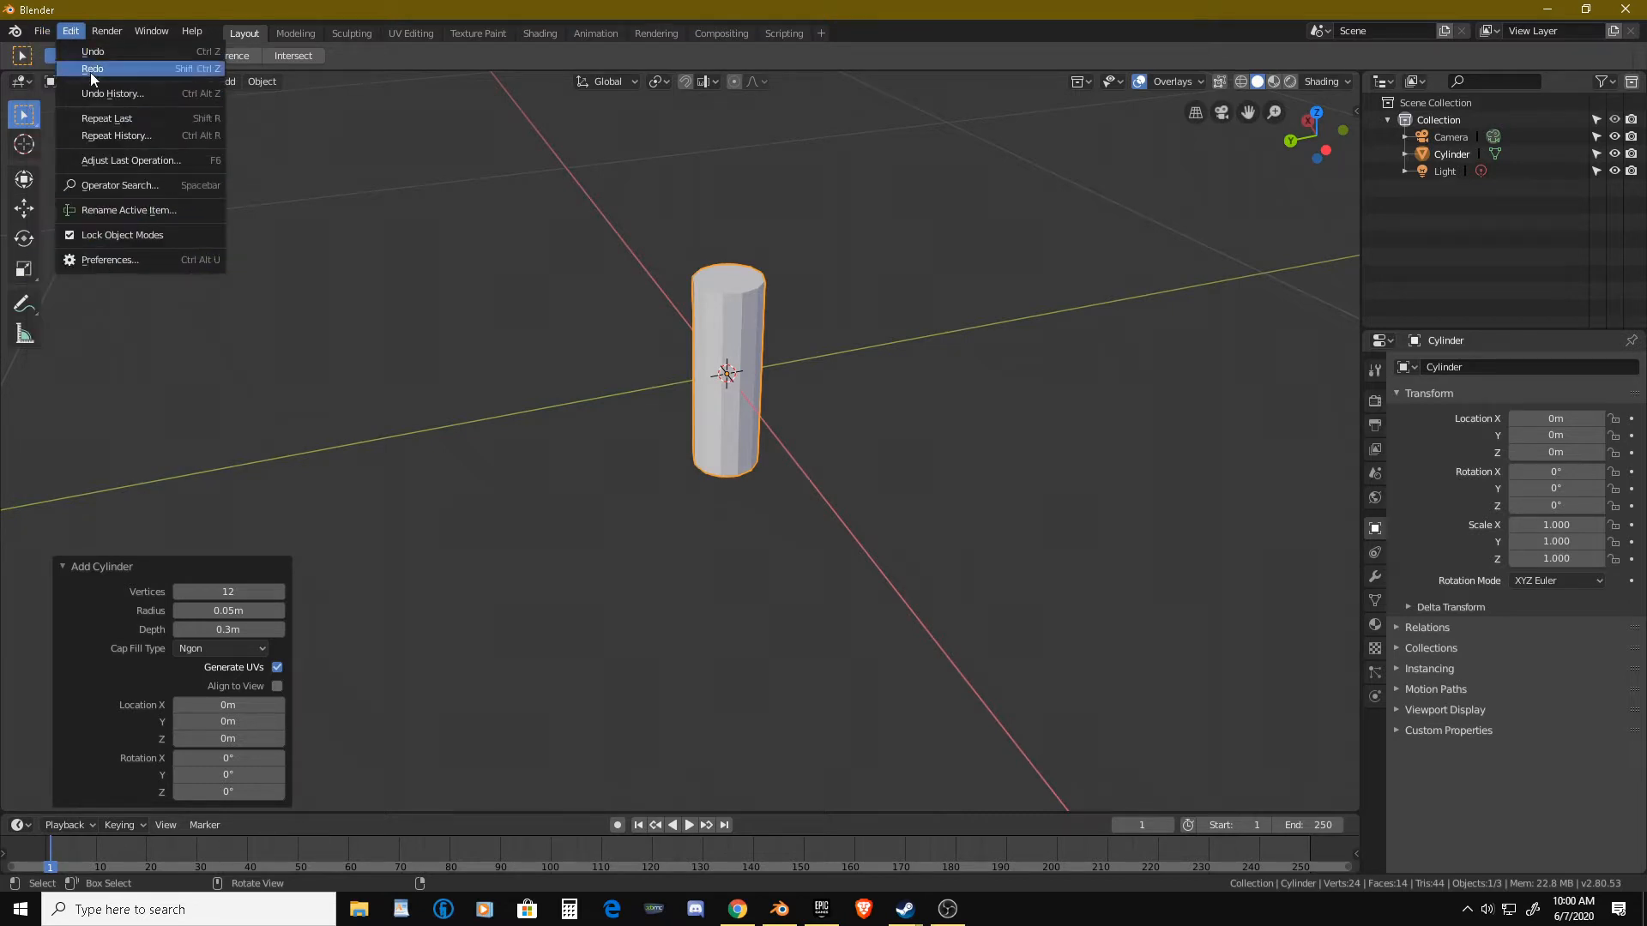
click(110, 259)
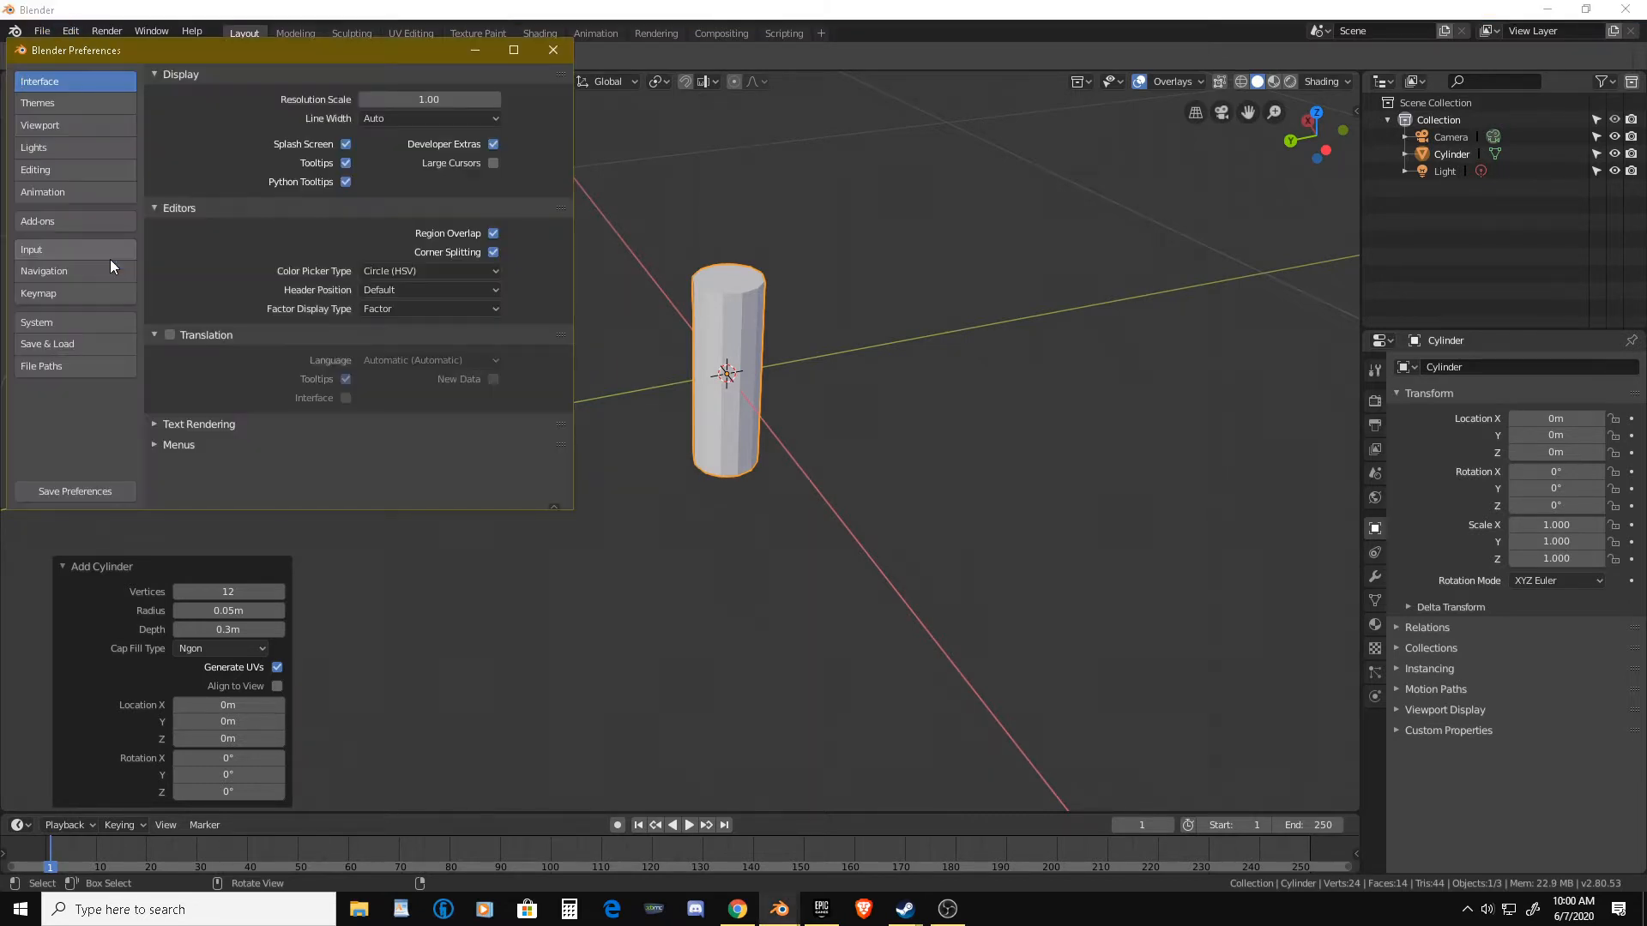
click(67, 247)
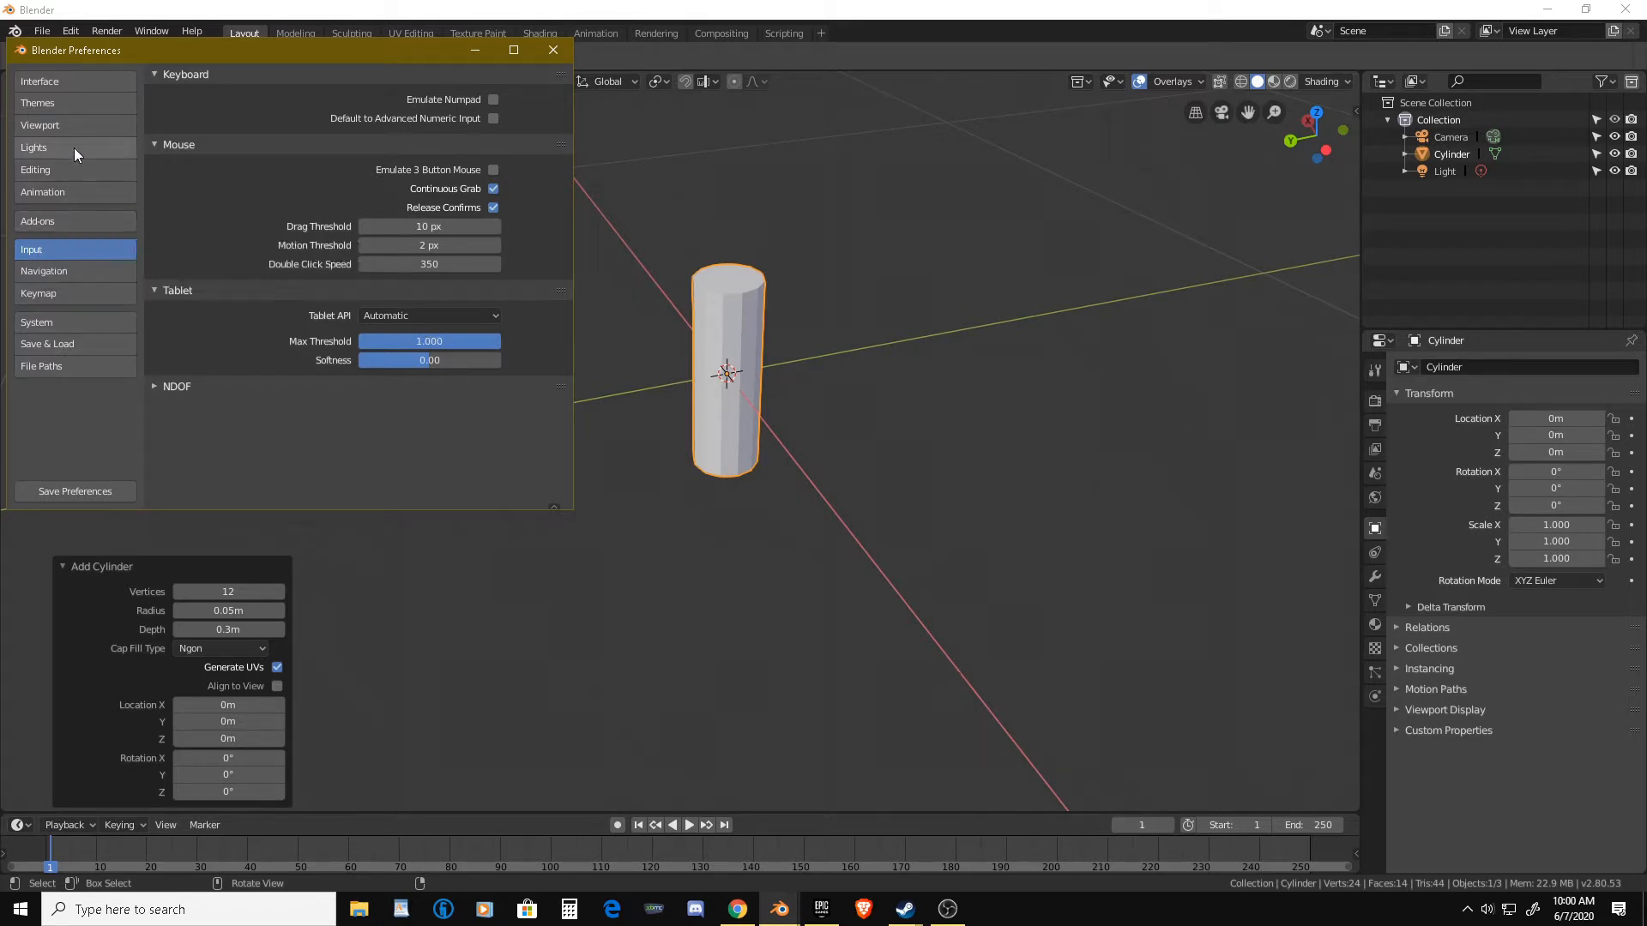
click(79, 86)
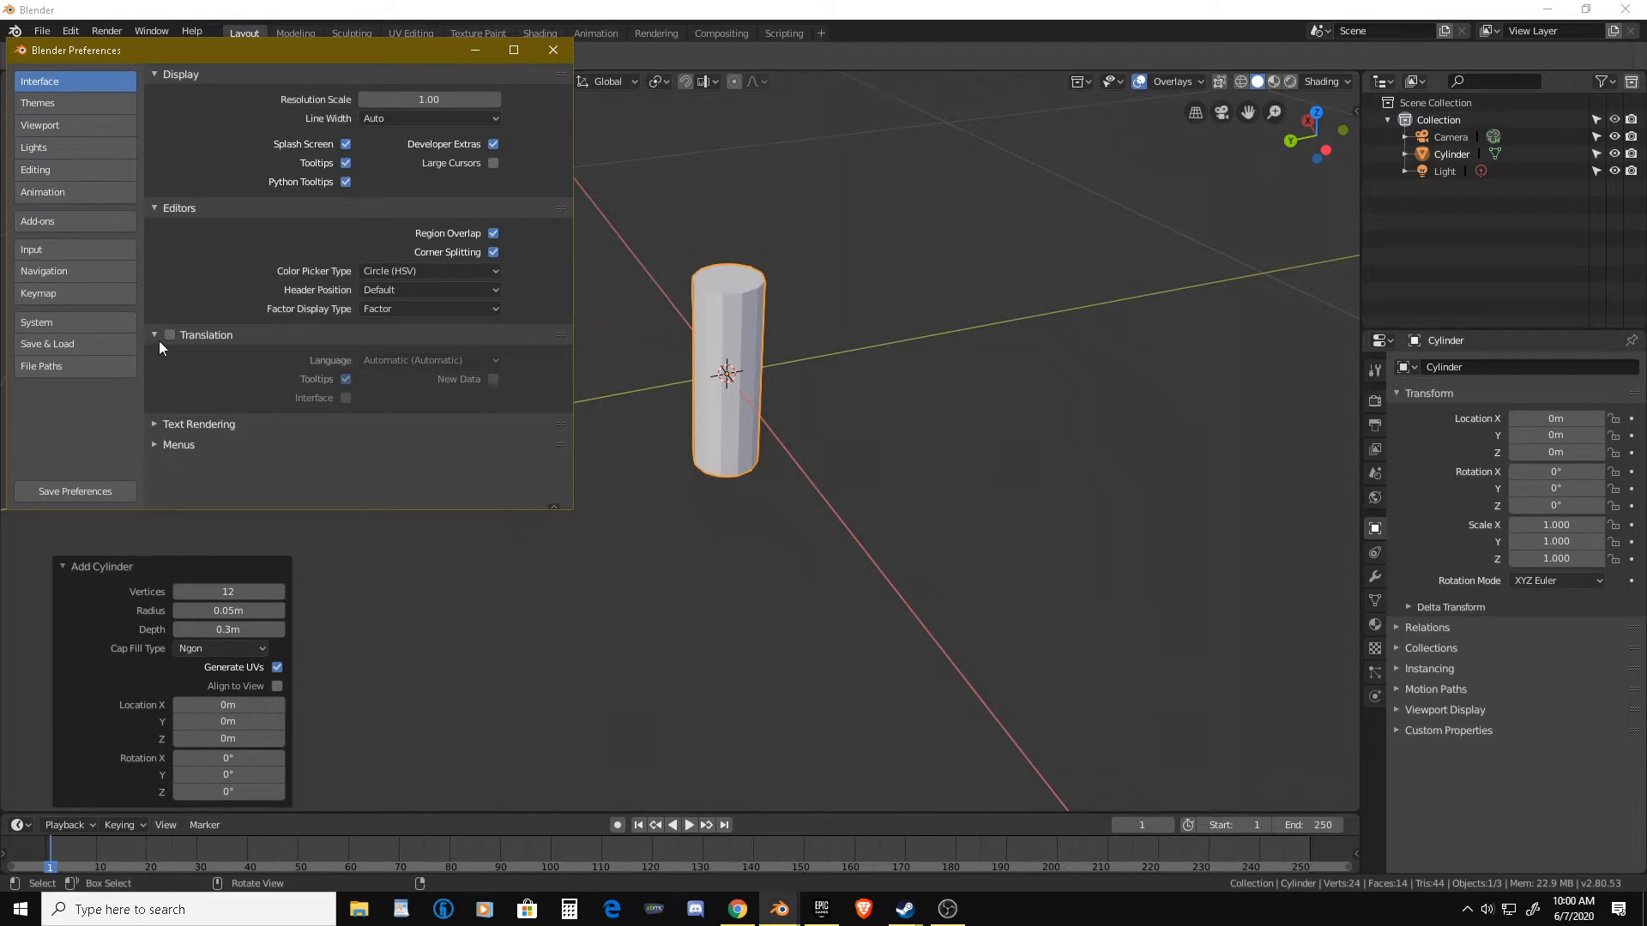
click(81, 102)
click(74, 127)
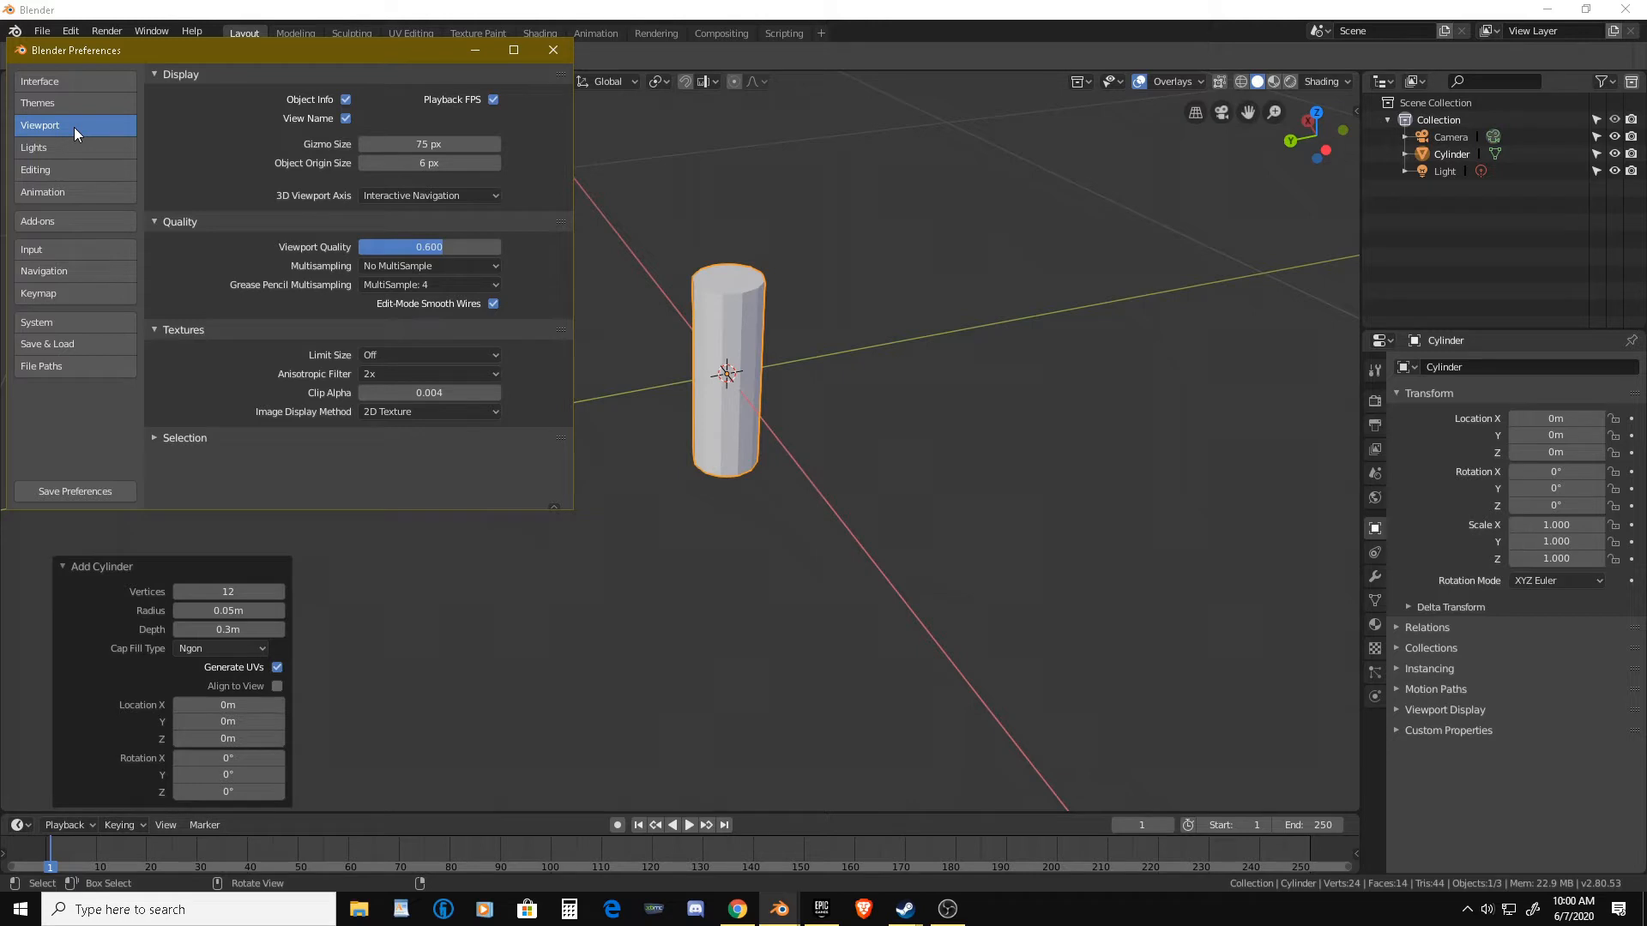
click(61, 143)
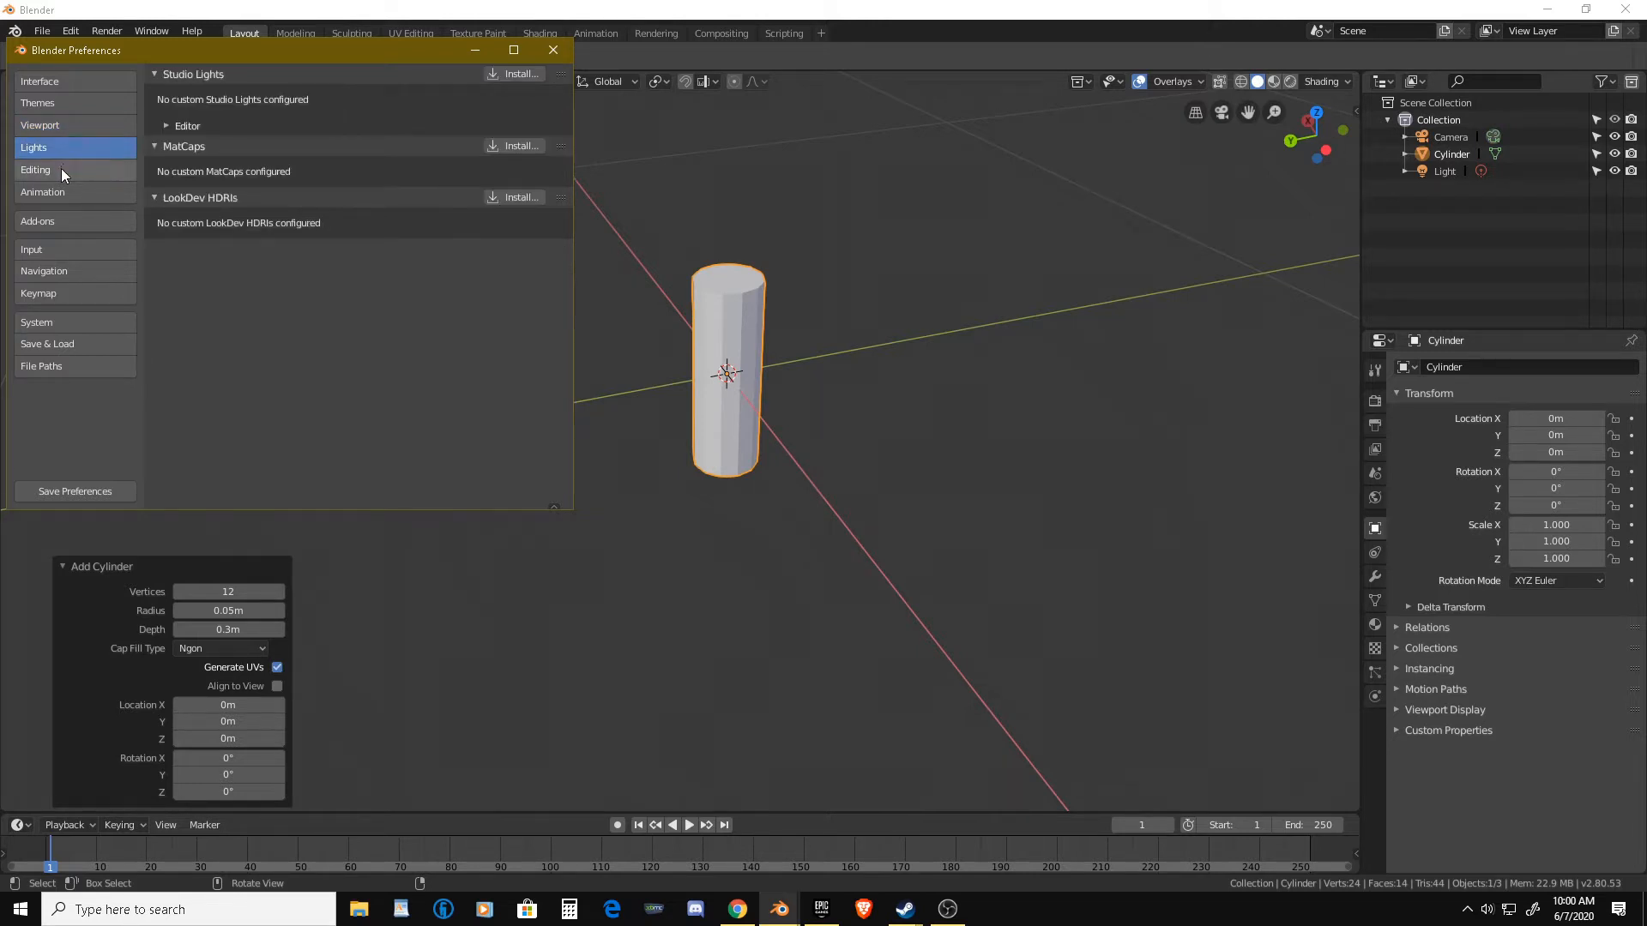
click(60, 168)
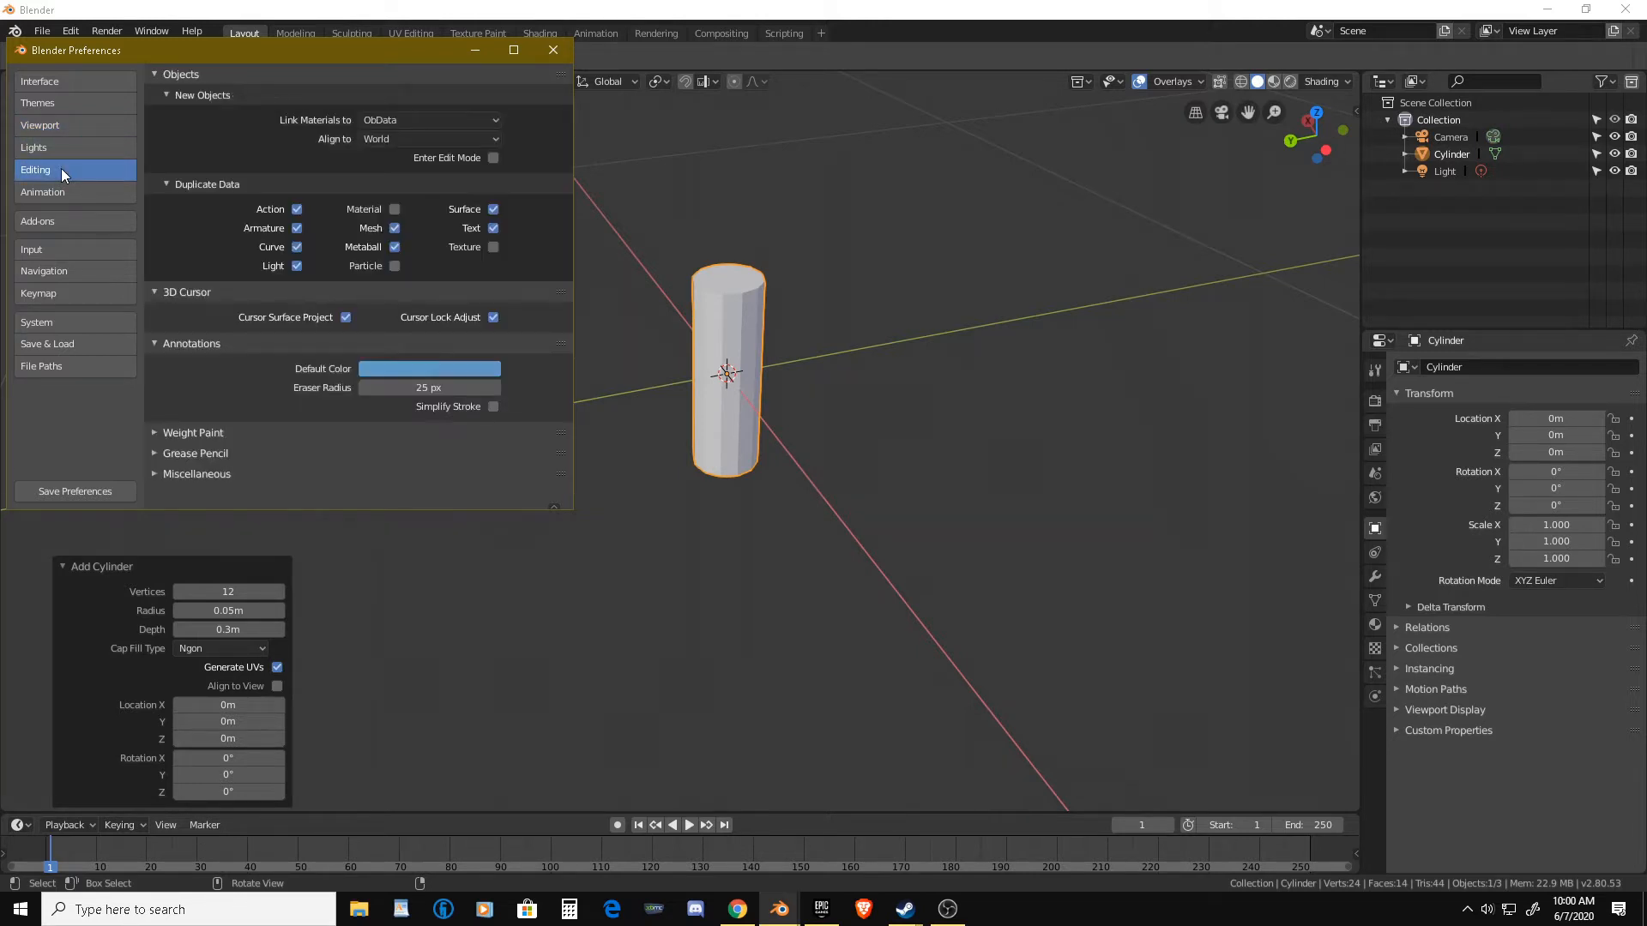
click(67, 192)
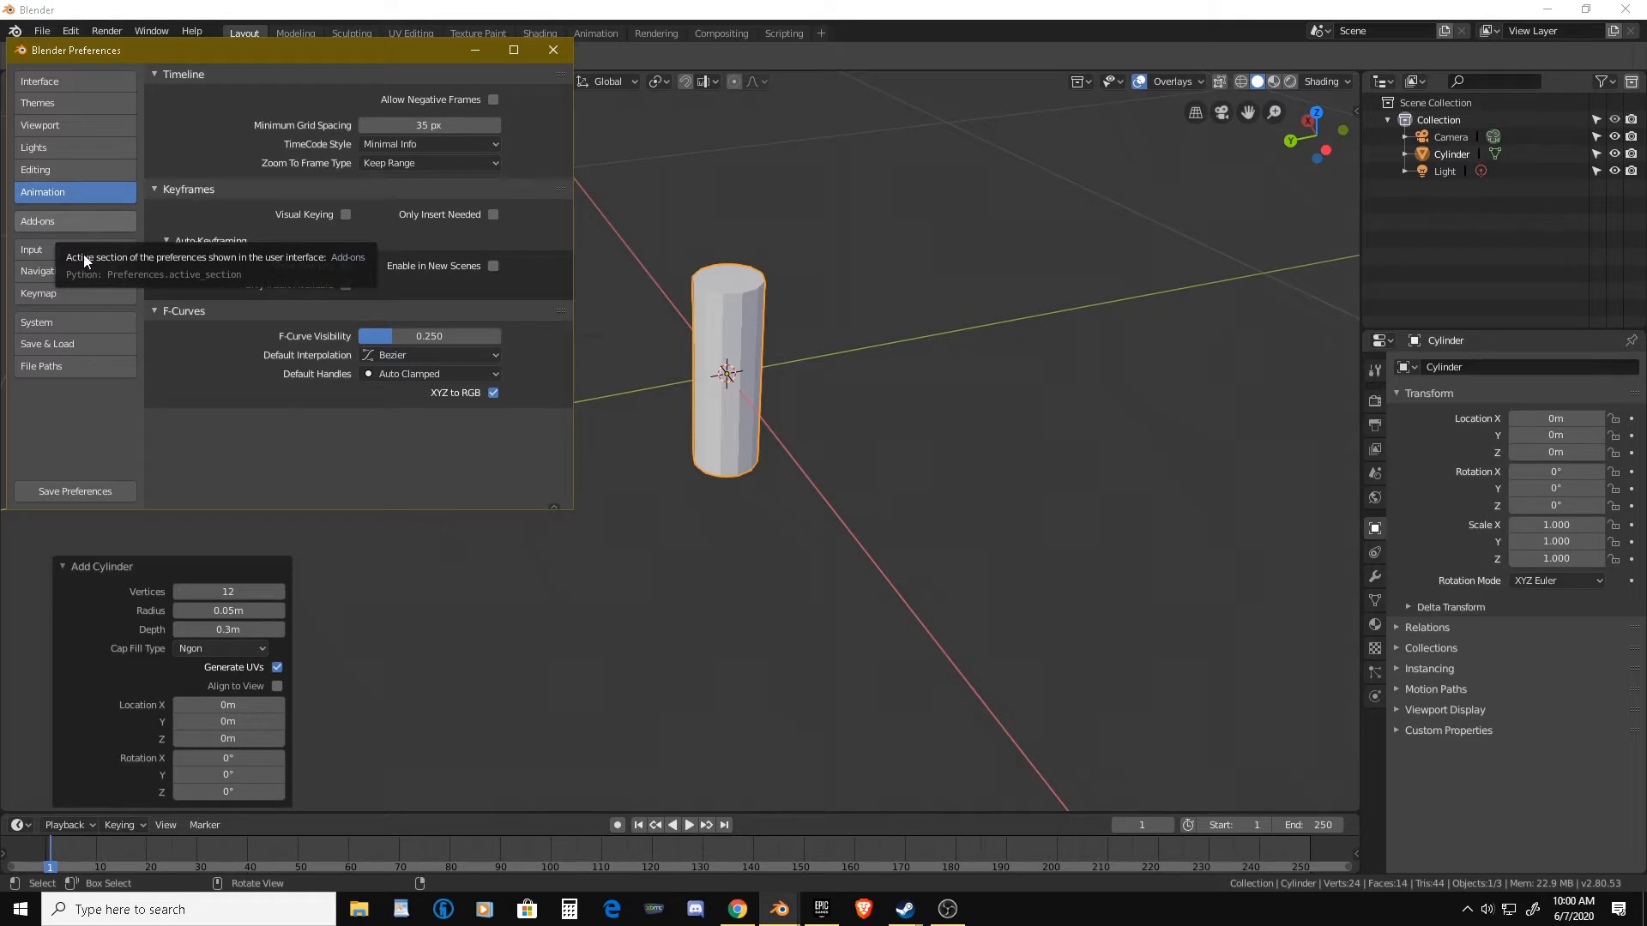
click(39, 252)
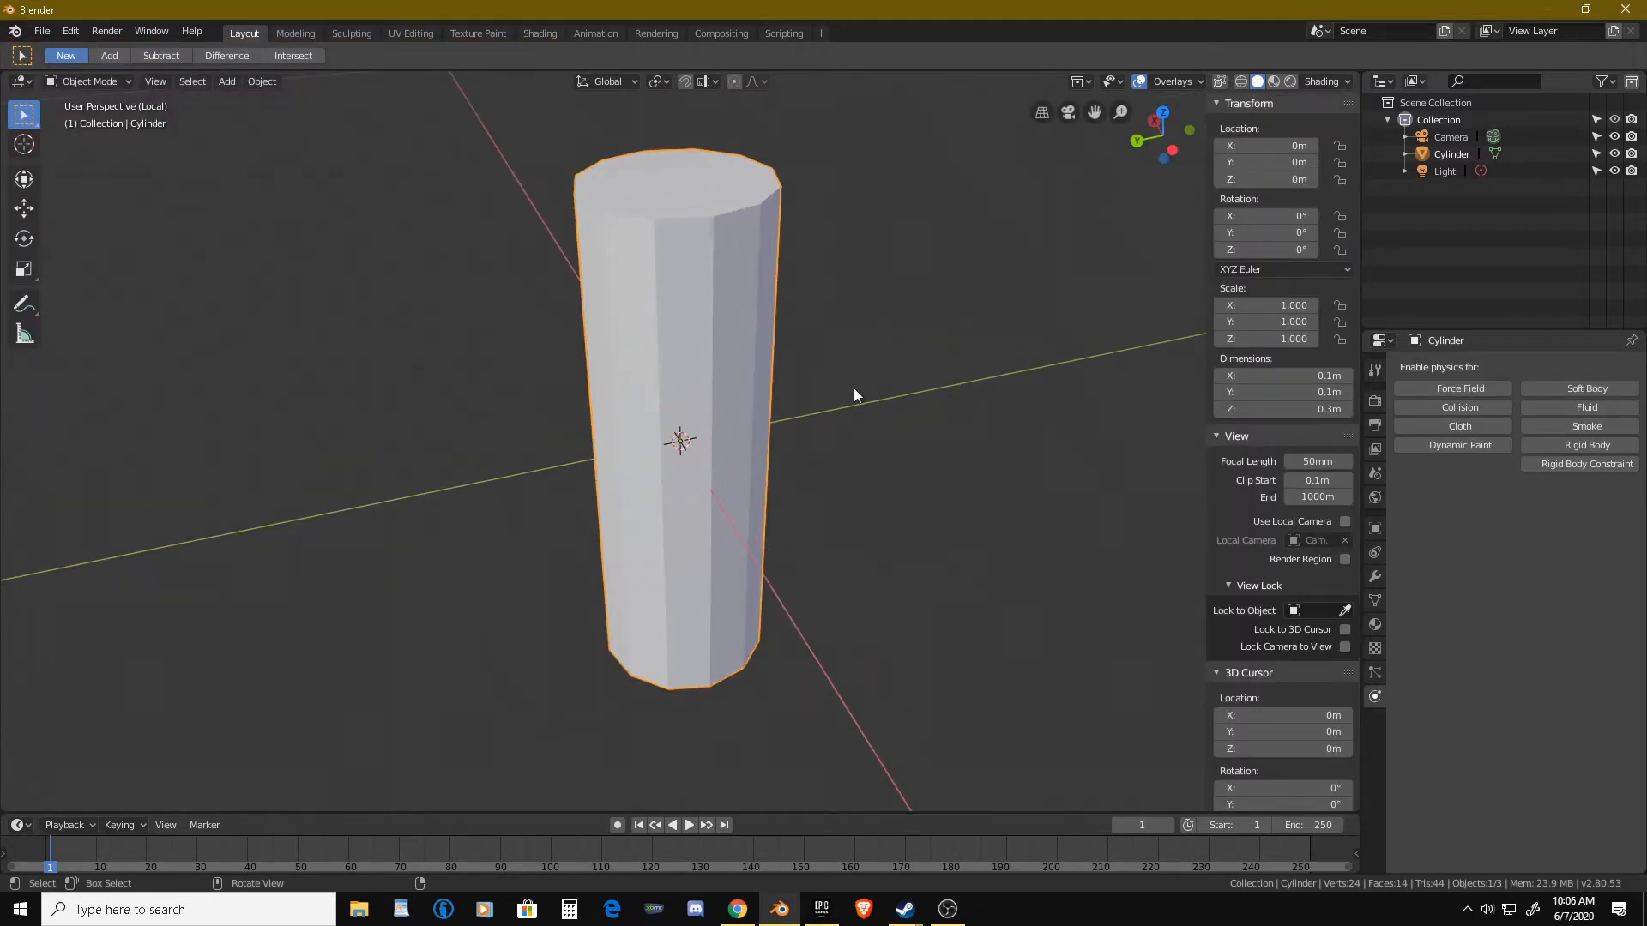
Hide the 3D viewport's sidebar with the transform and view properties.
scroll(855, 395, down, 2)
scroll(858, 442, down, 1)
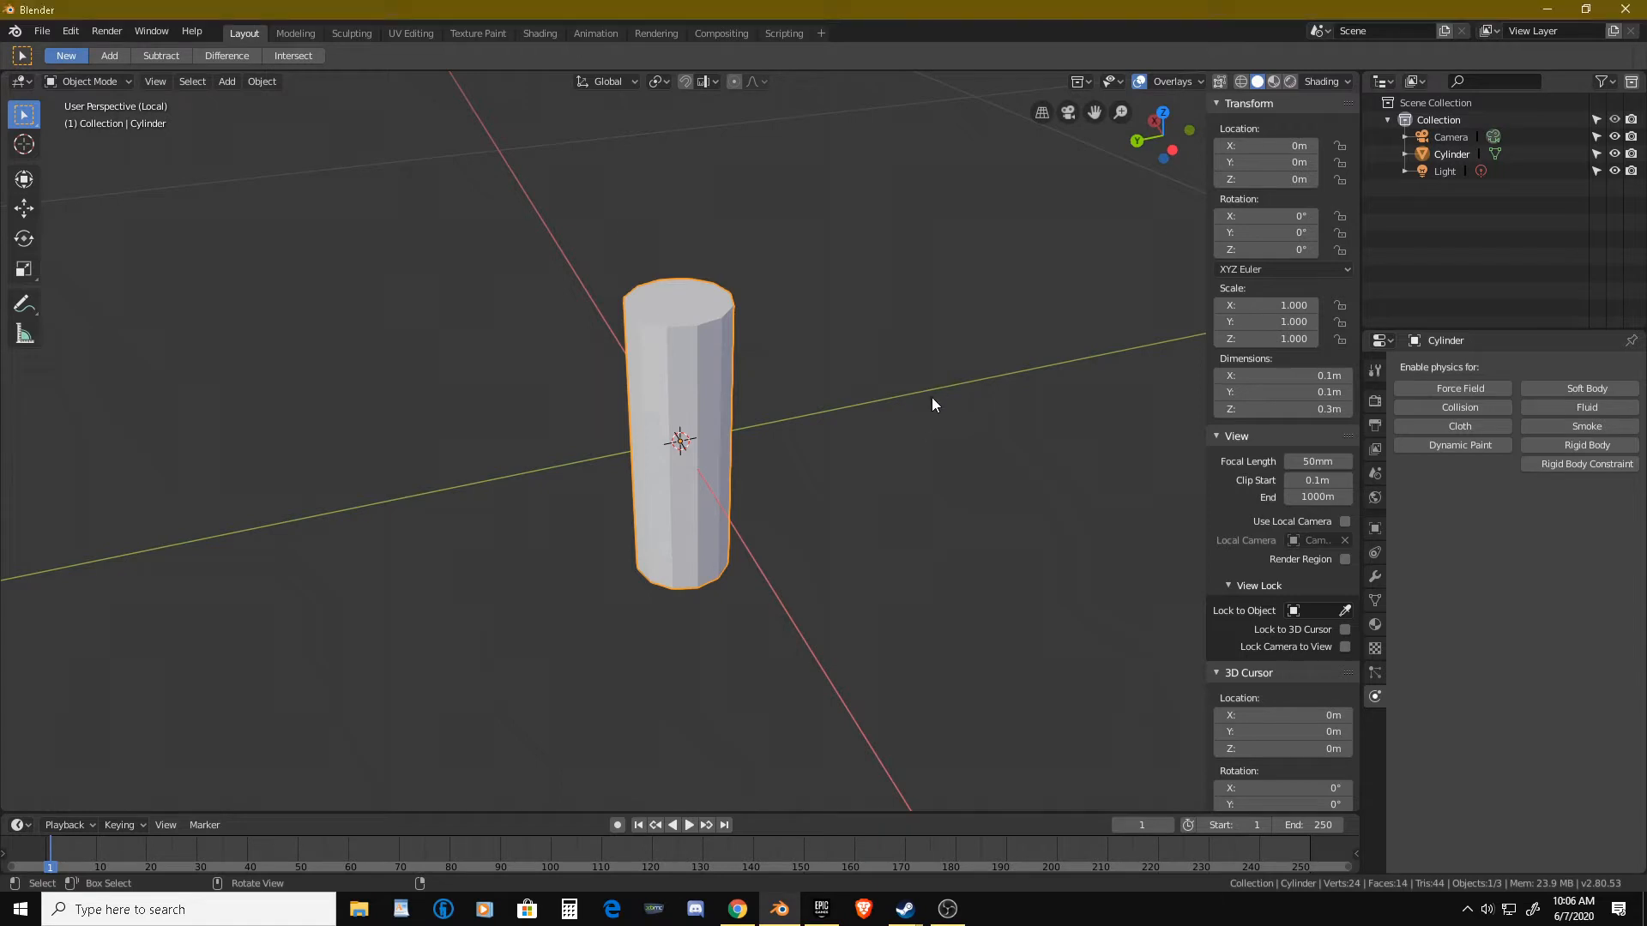
key(n)
Enlarge the timeline area vertically, shrinking the 3D viewport's height.
middle_drag(906, 406, 944, 384)
scroll(944, 385, down, 7)
scroll(751, 436, up, 4)
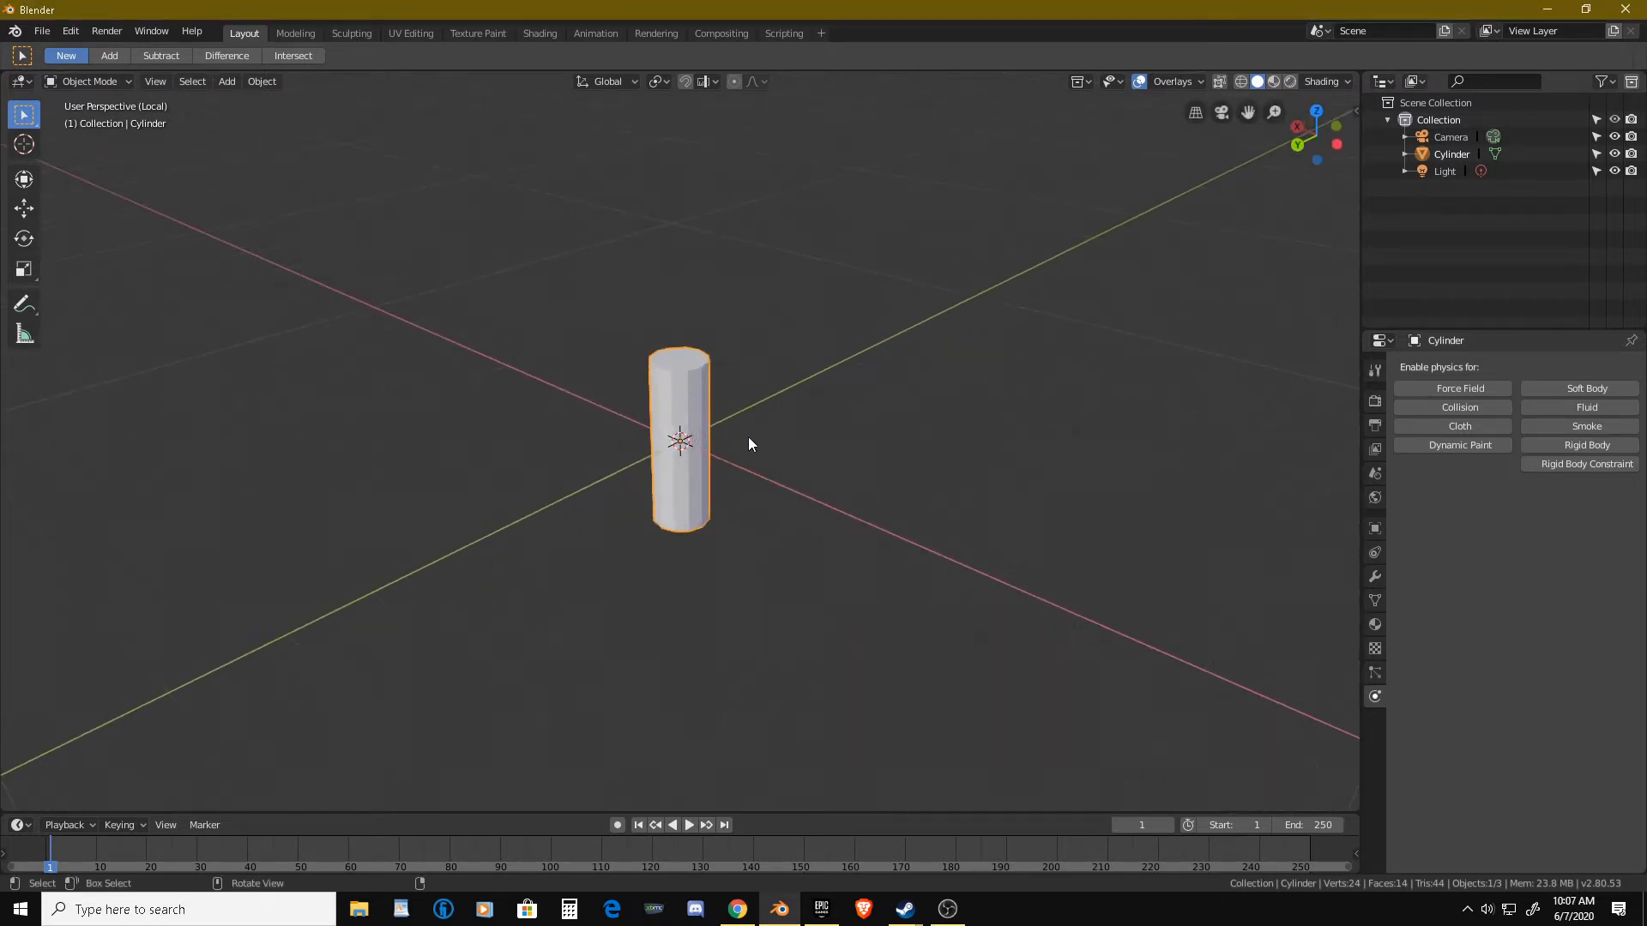
mouse_move(758, 444)
middle_down()
mouse_move(887, 407)
mouse_move(841, 404)
mouse_move(743, 455)
middle_up()
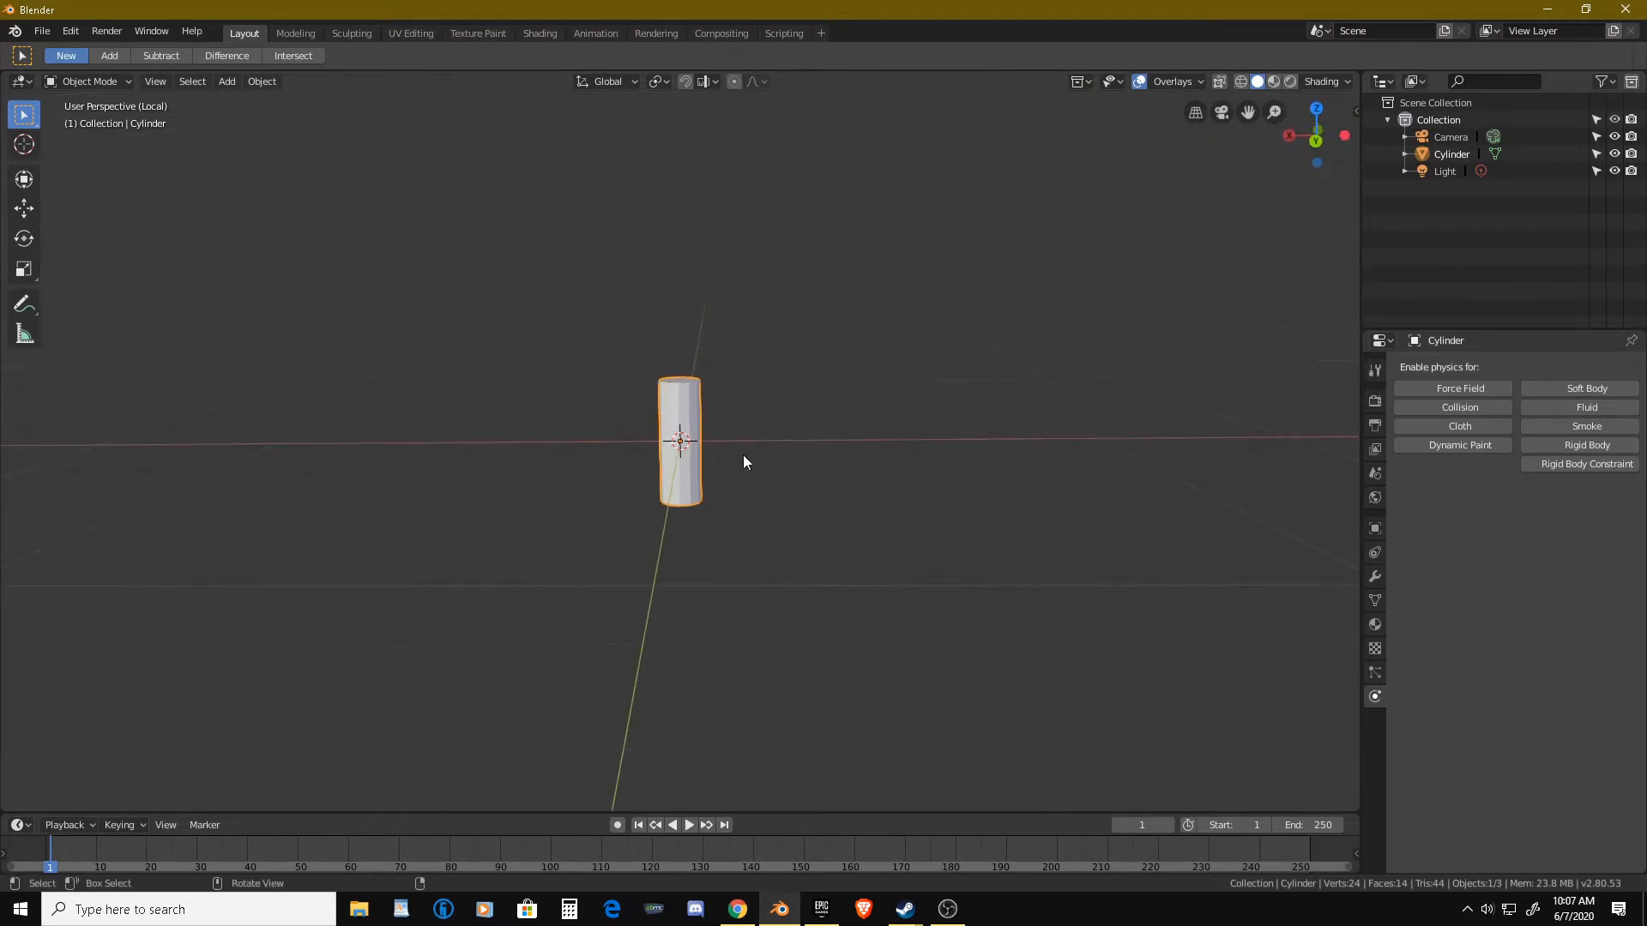
scroll(743, 456, up, 3)
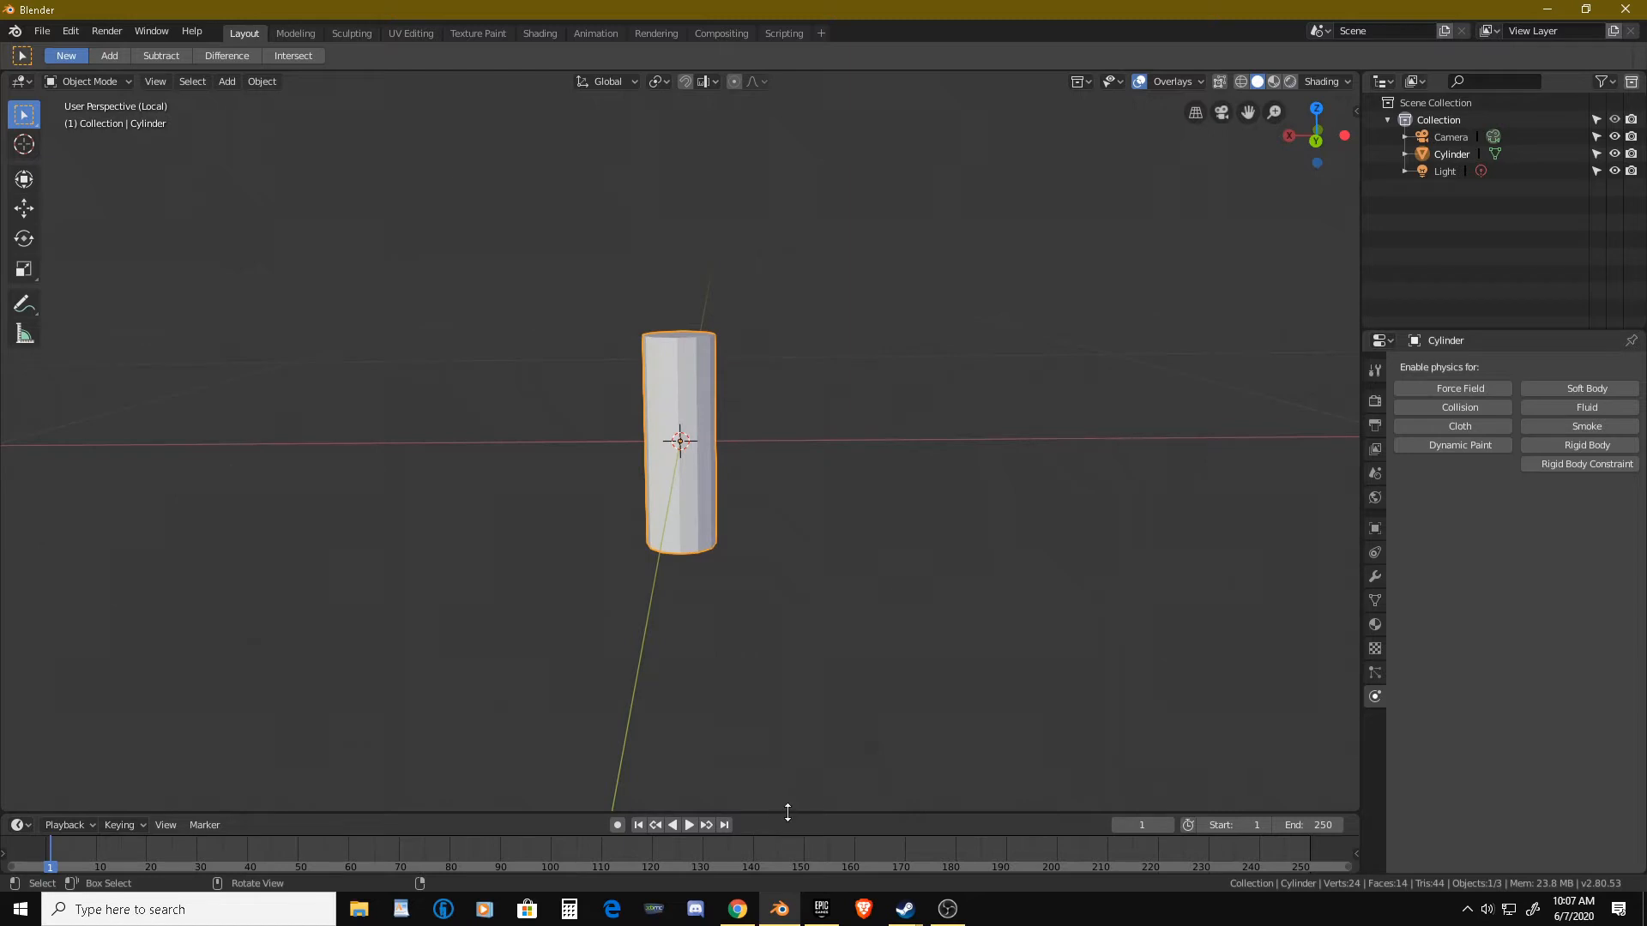
drag(788, 813, 798, 719)
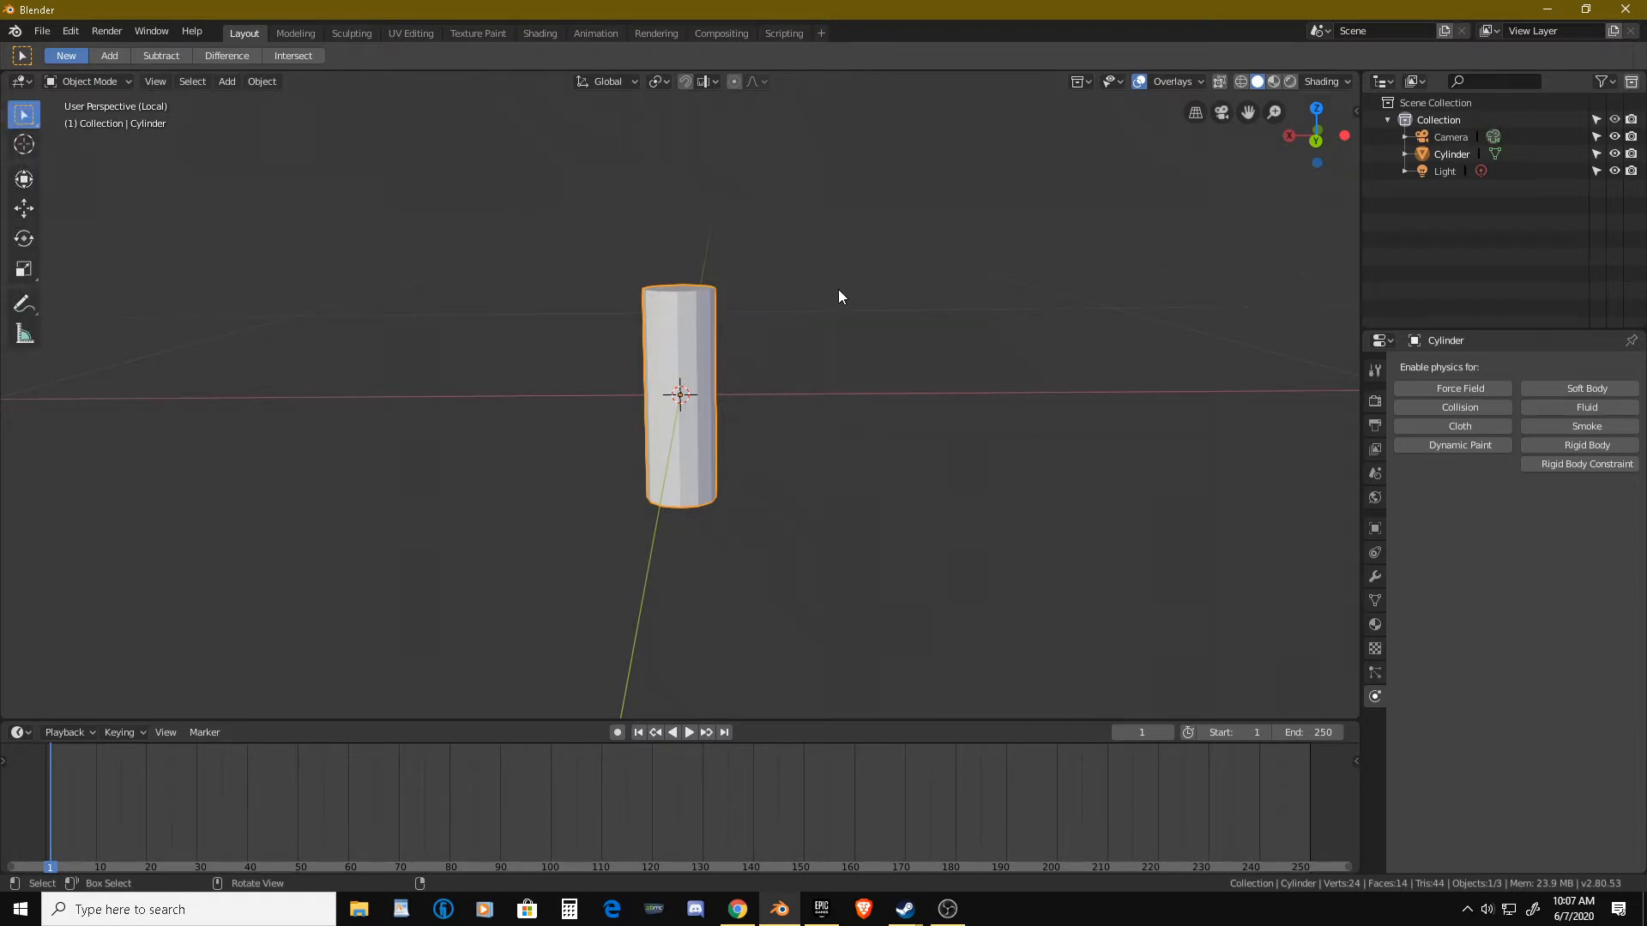
In Edit Mode, add three evenly spaced horizontal loop cuts around the cylinder without sliding them, and deselect everything.
middle_drag(702, 380, 739, 332)
key(Tab)
scroll(658, 377, up, 3)
key(ctrl+r)
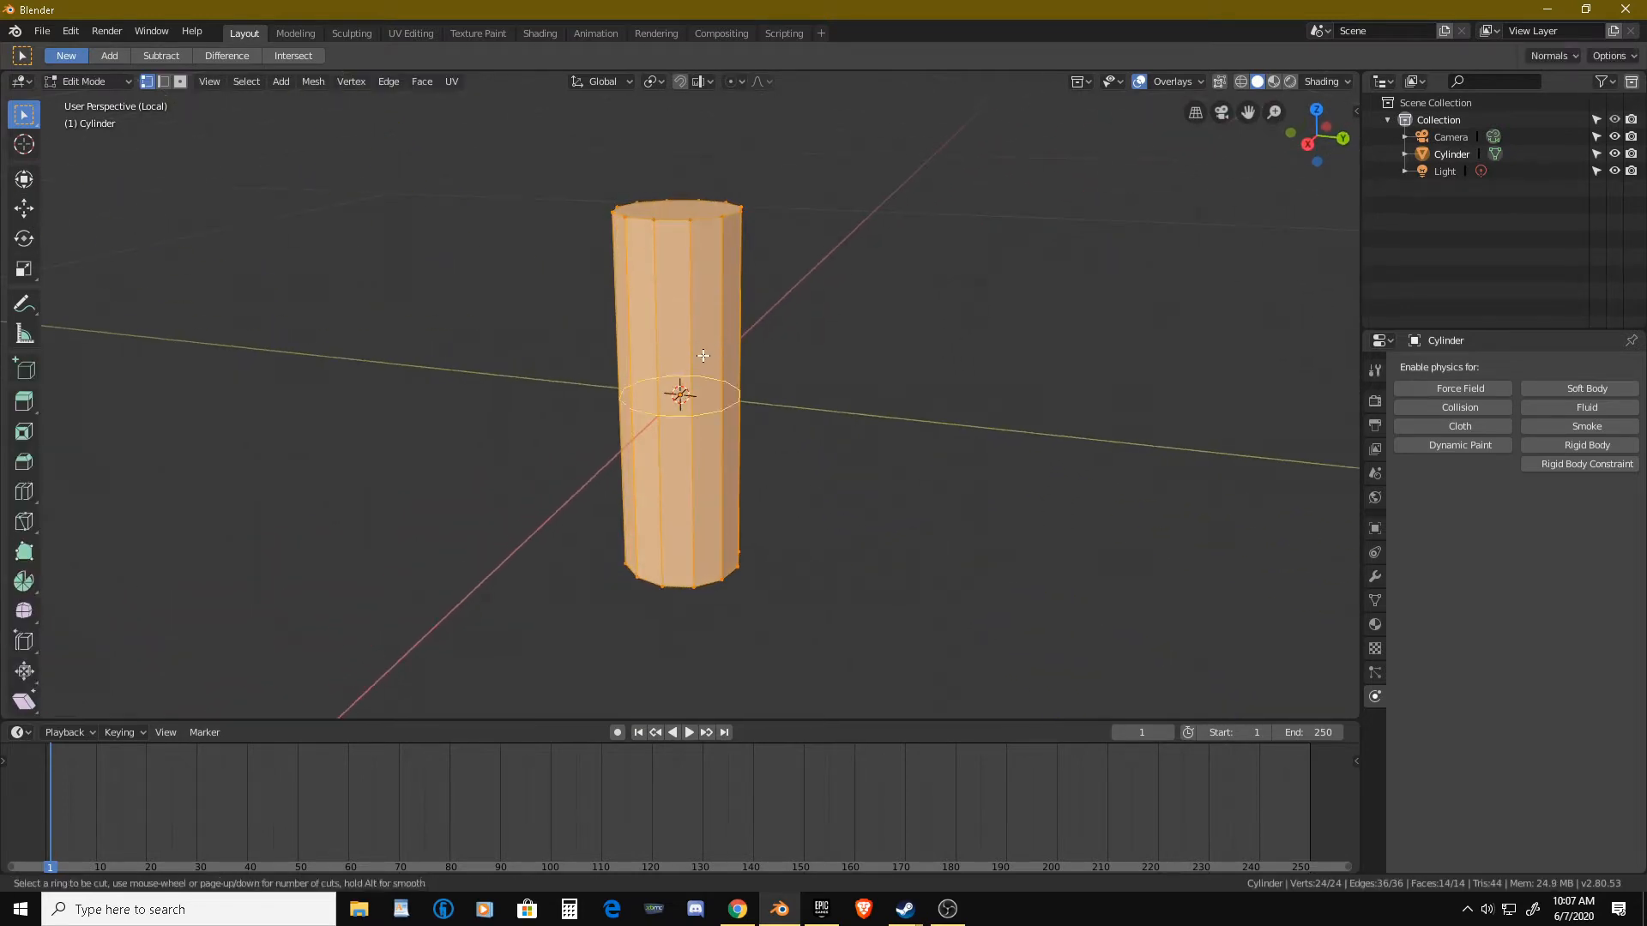
scroll(687, 344, up, 1)
scroll(688, 345, up, 1)
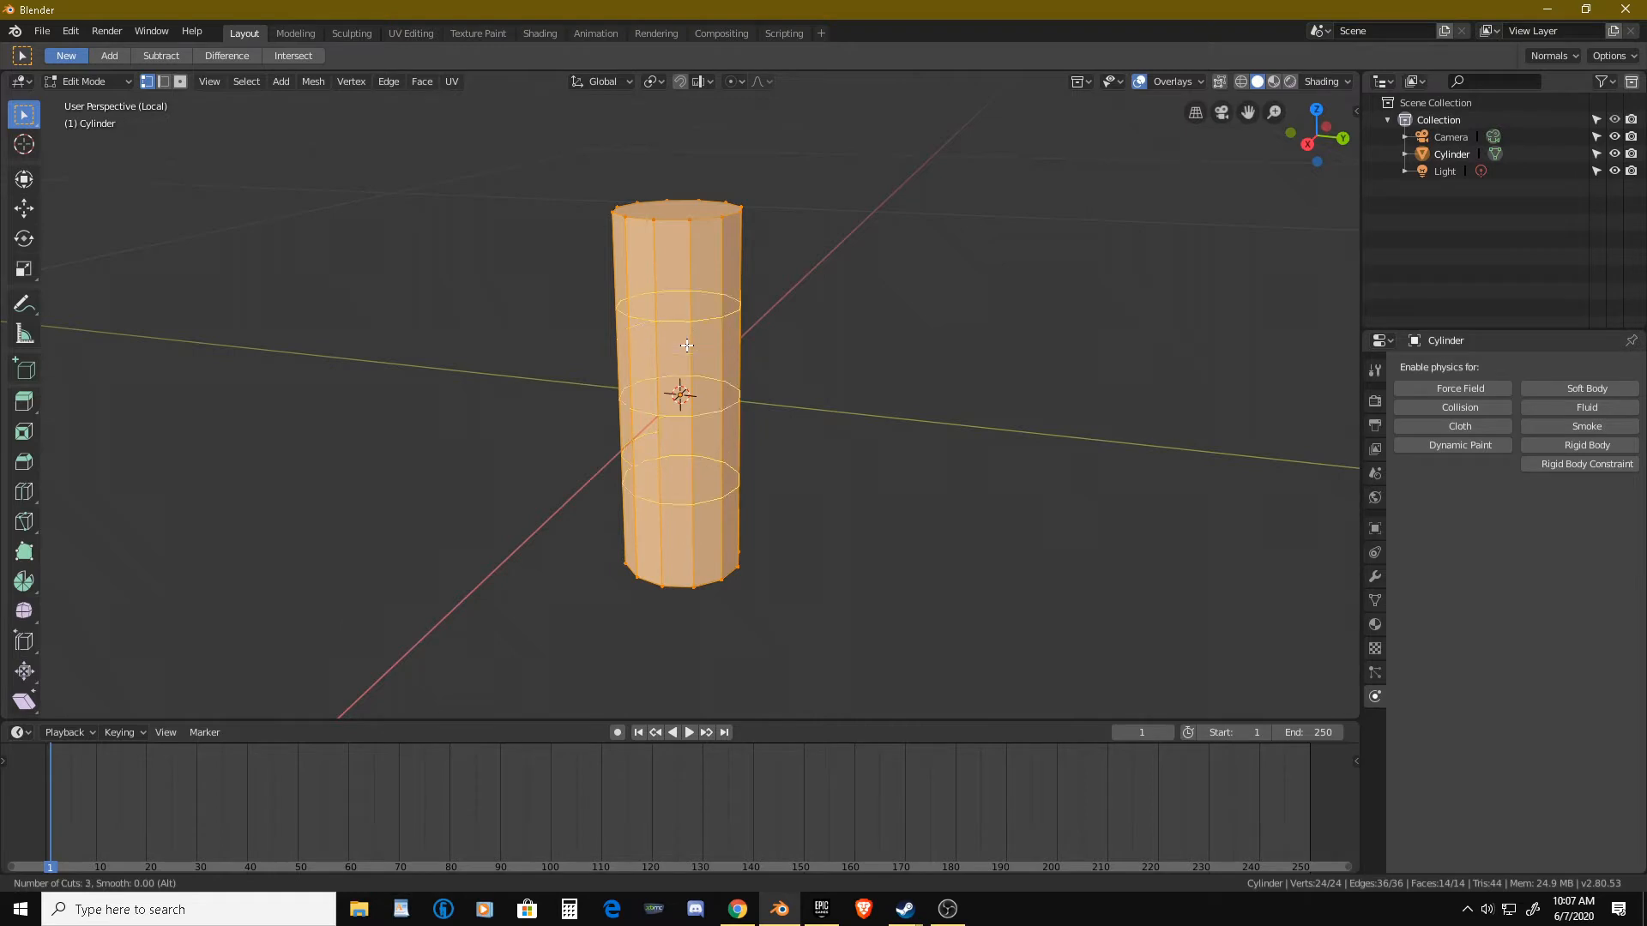
click(687, 338)
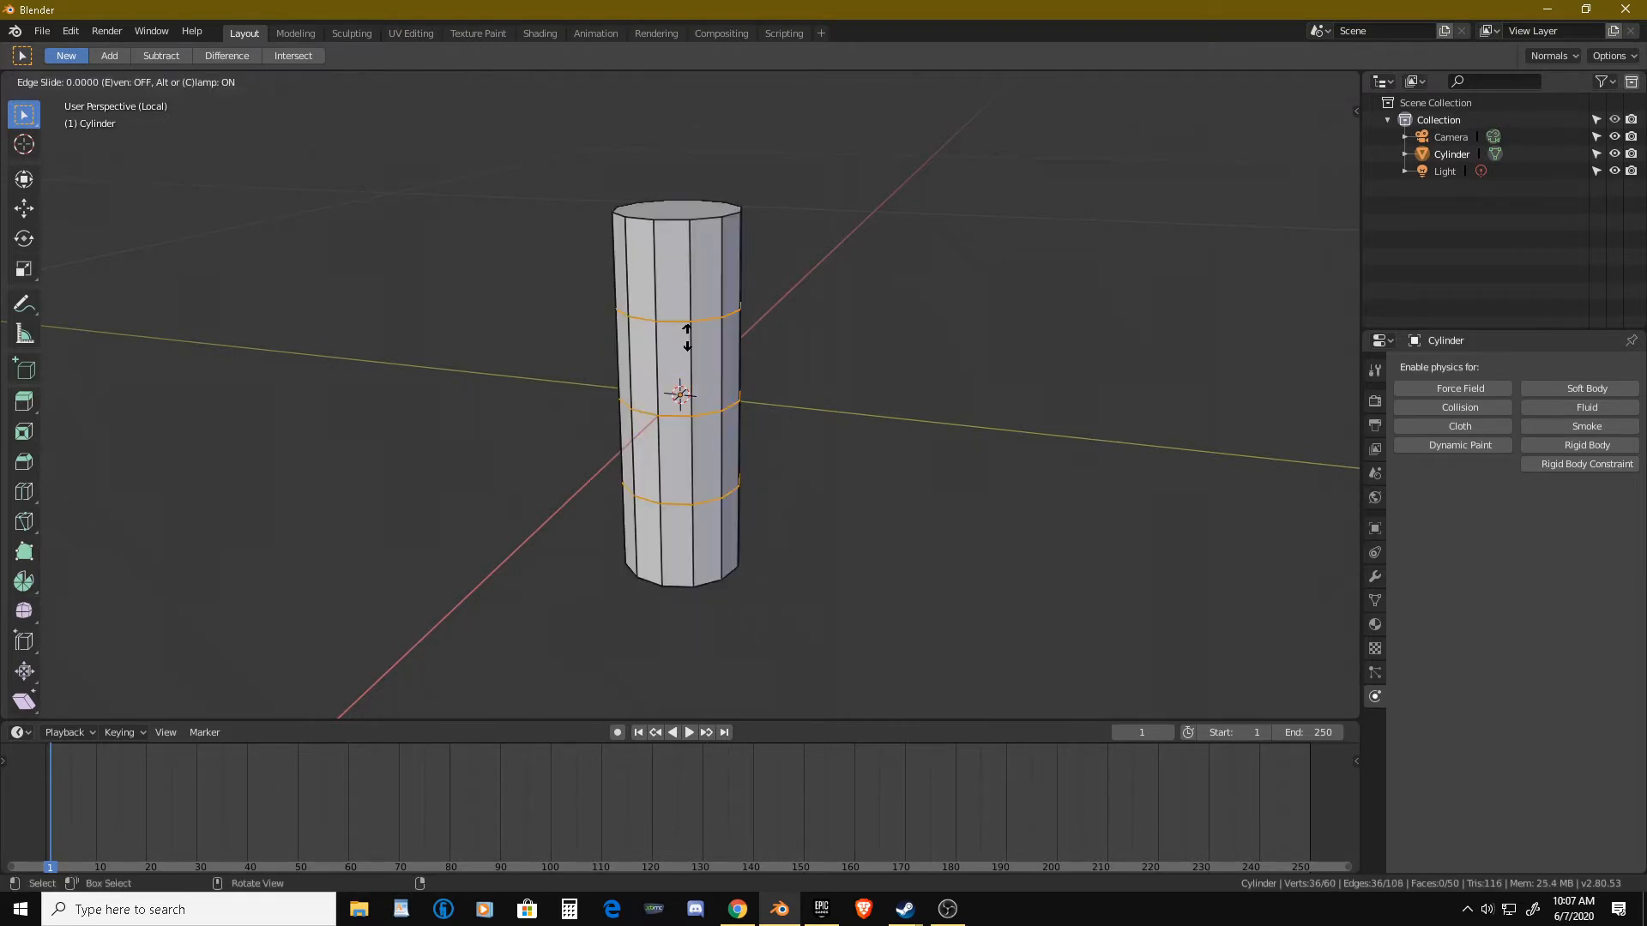
right_click(737, 341)
middle_drag(737, 340, 806, 349)
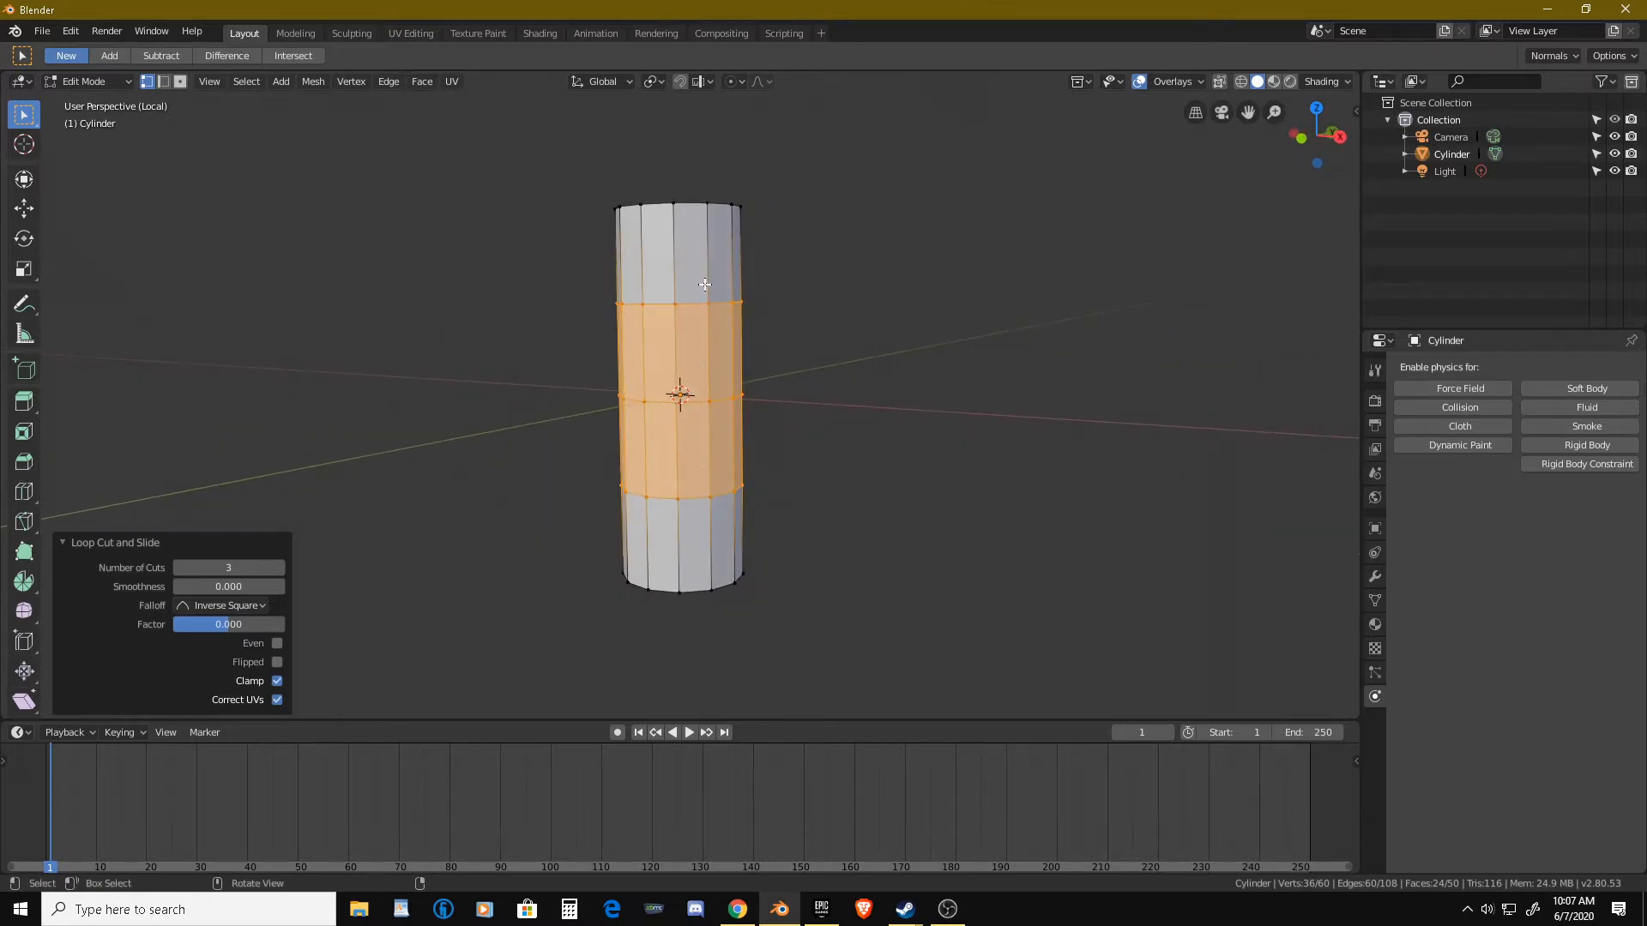
middle_drag(783, 355, 904, 349)
key(alt+a)
key(a)
key(alt+a)
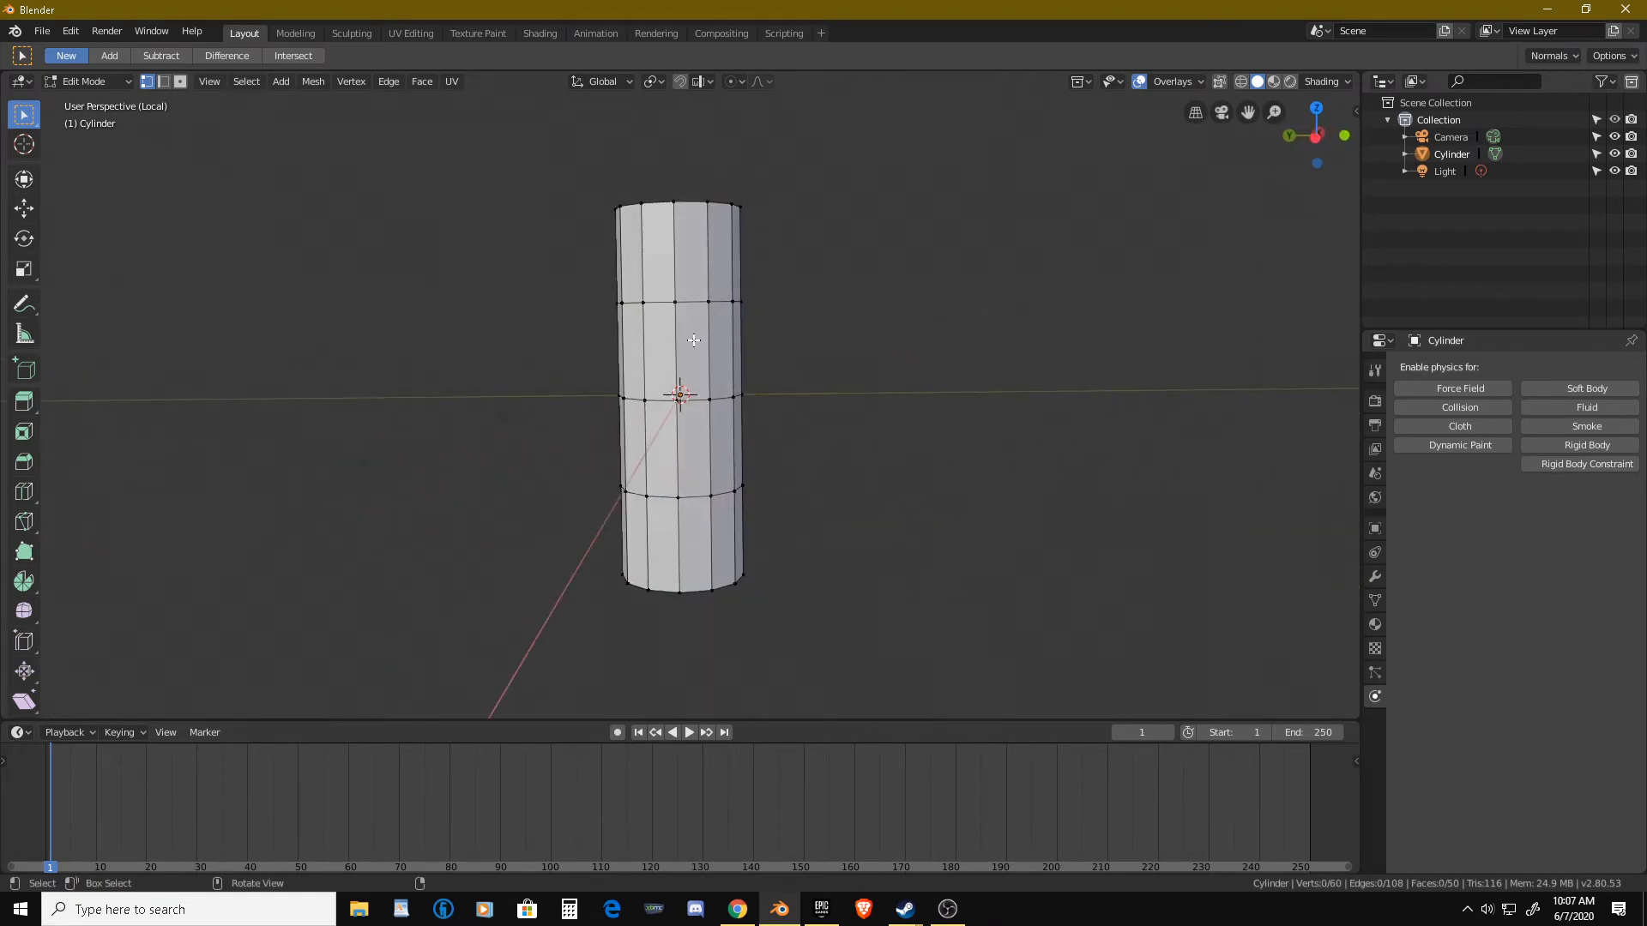
In face select mode, select three adjacent side faces in the cylinder's second row from the top.
middle_drag(793, 340, 782, 308)
scroll(783, 307, up, 4)
scroll(746, 258, down, 2)
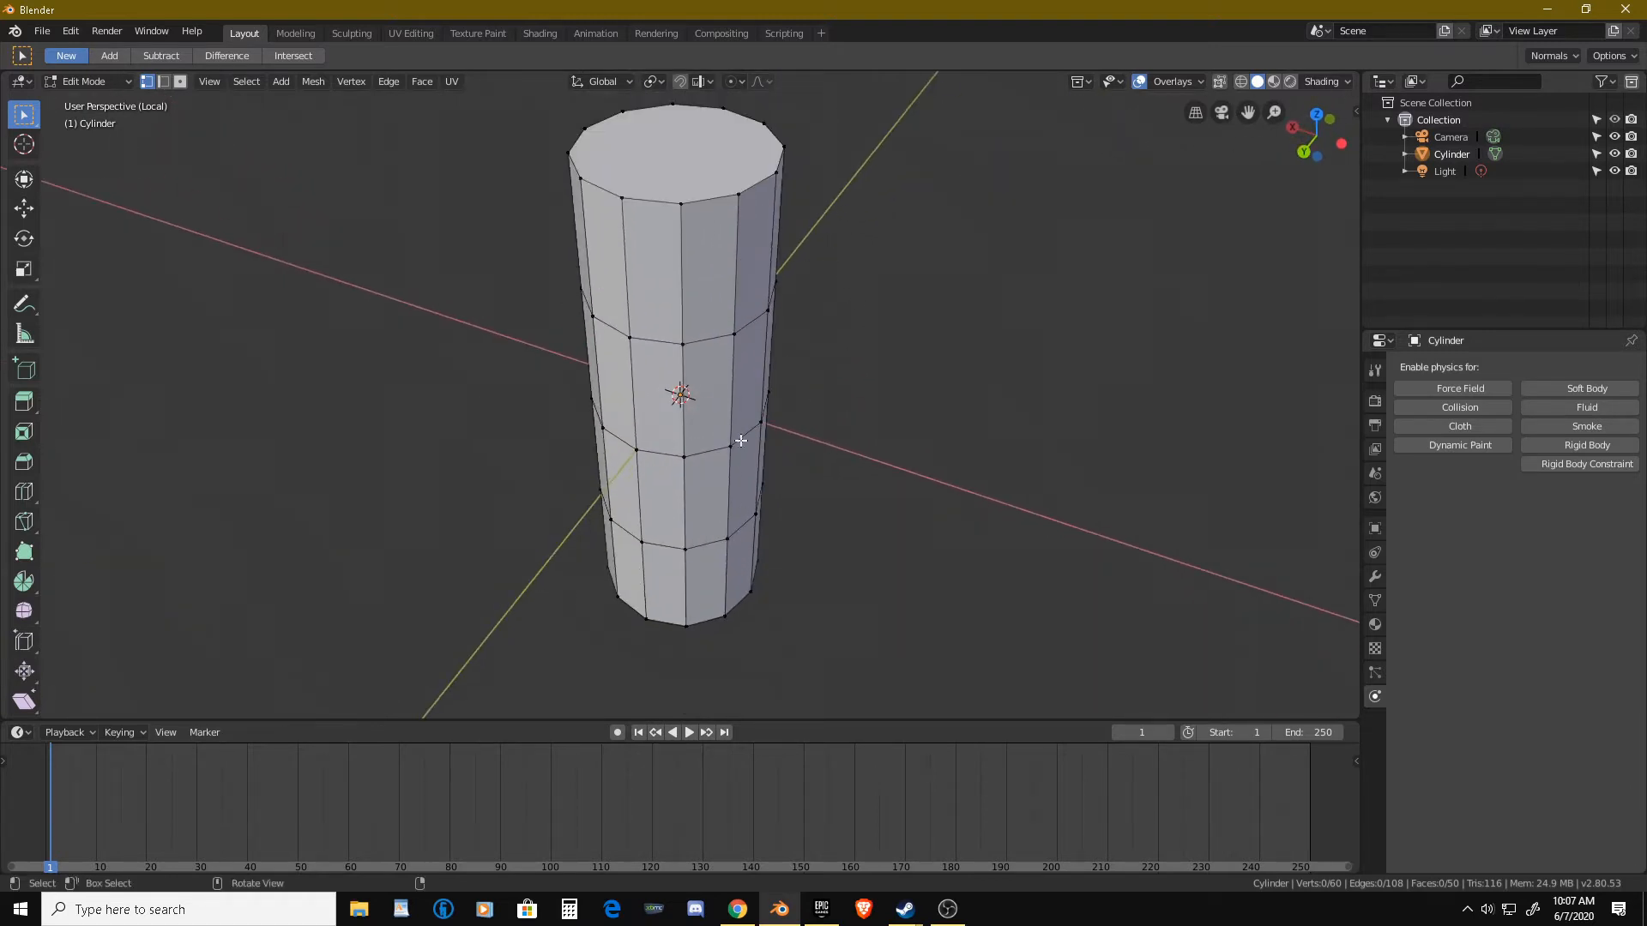
middle_drag(922, 380, 669, 351)
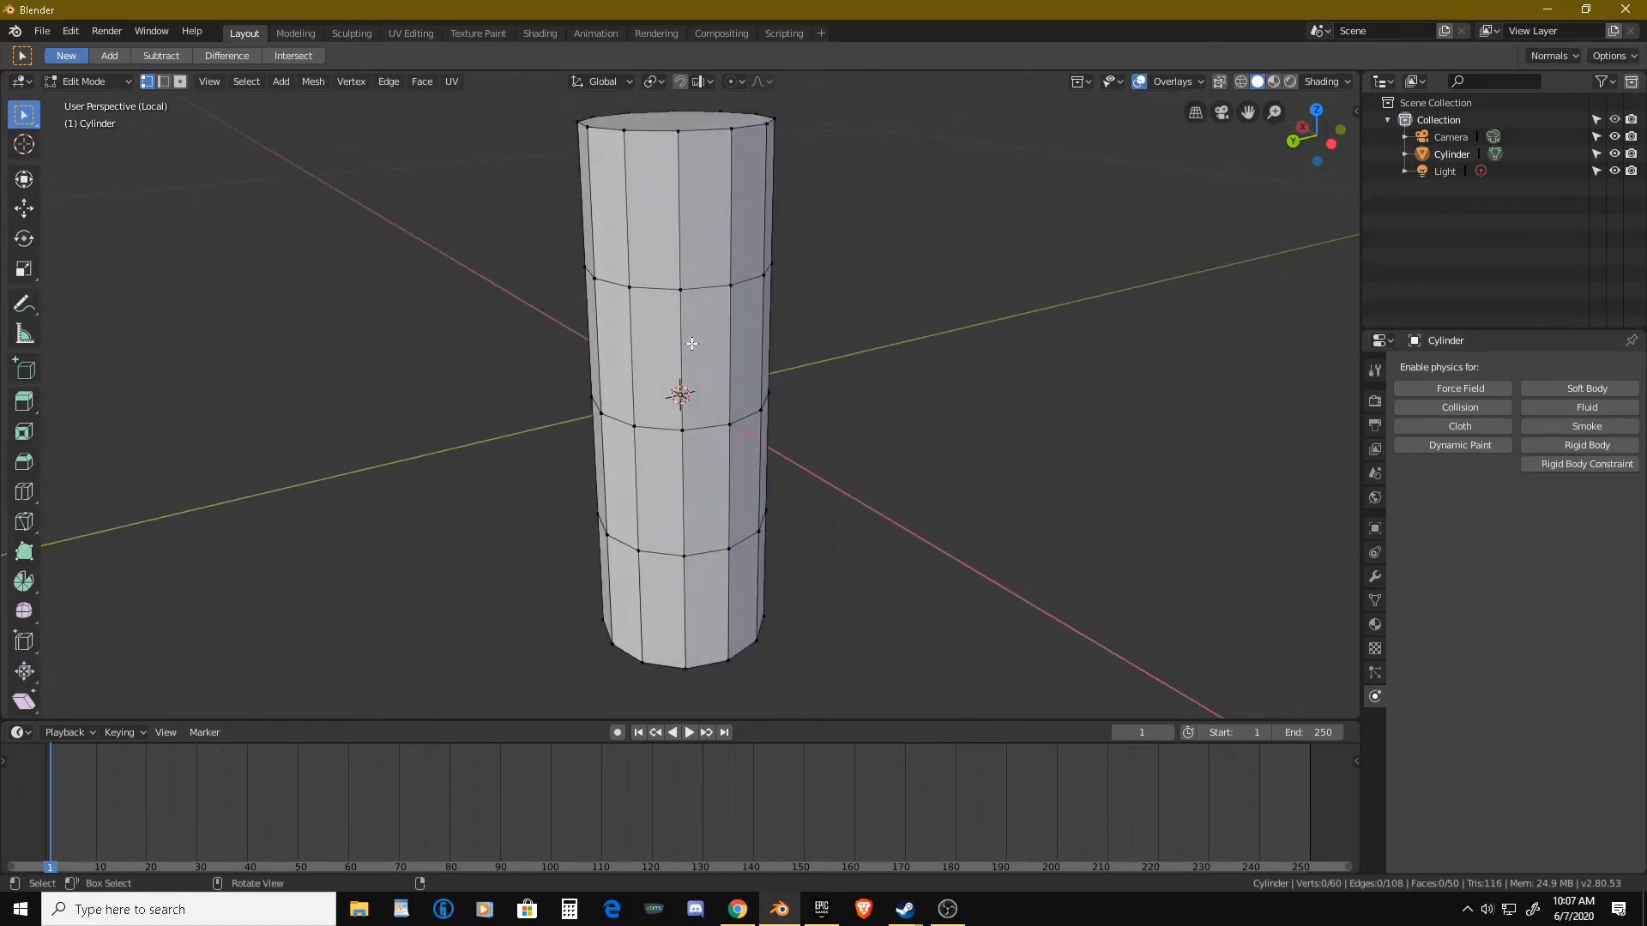
key(ctrl+Tab)
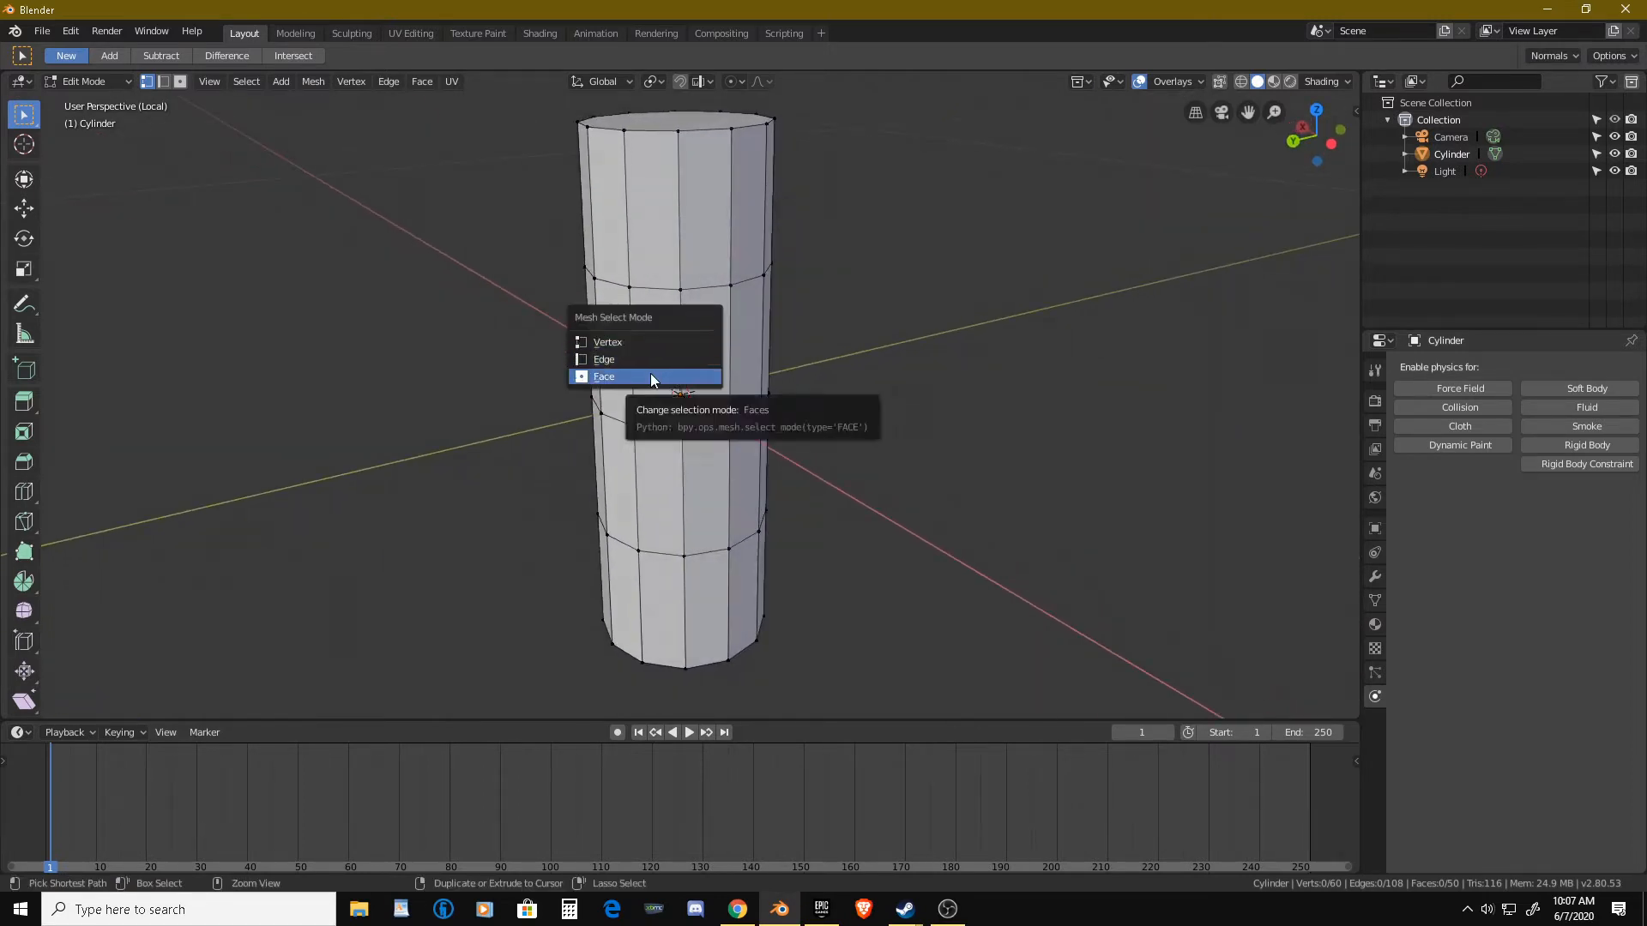
click(650, 378)
click(654, 355)
shift+click(700, 350)
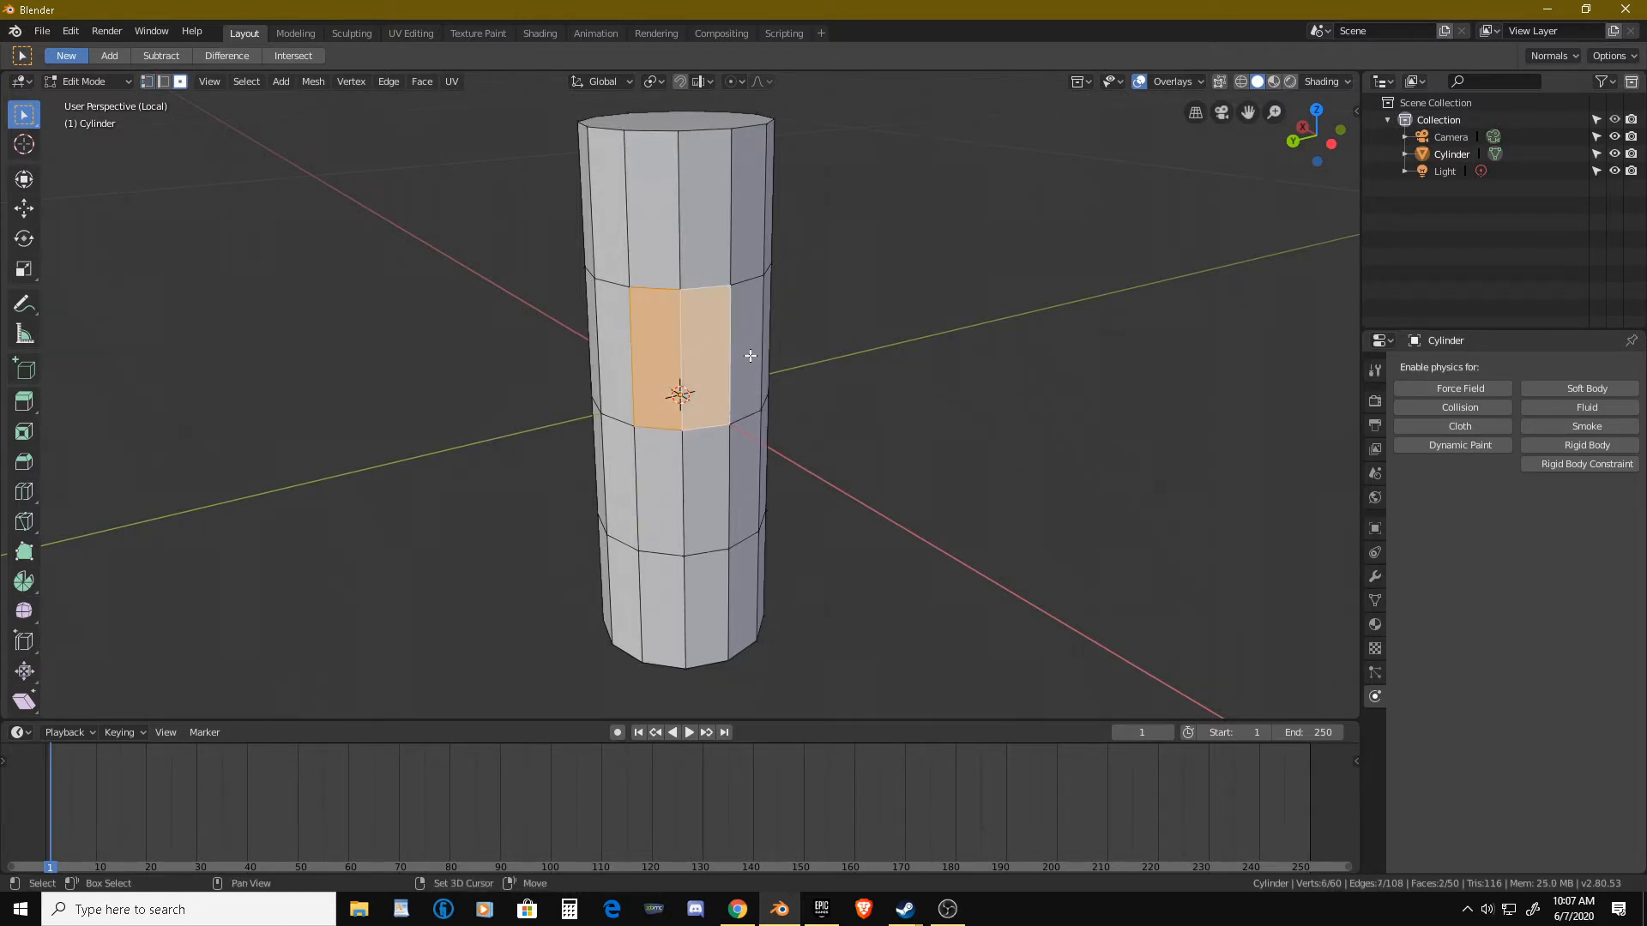
shift+click(751, 355)
Try subdividing the three selected side faces with one cut, and undo the subdivision.
mouse_move(751, 355)
middle_down()
mouse_move(712, 377)
mouse_move(748, 350)
middle_up()
right_click(719, 331)
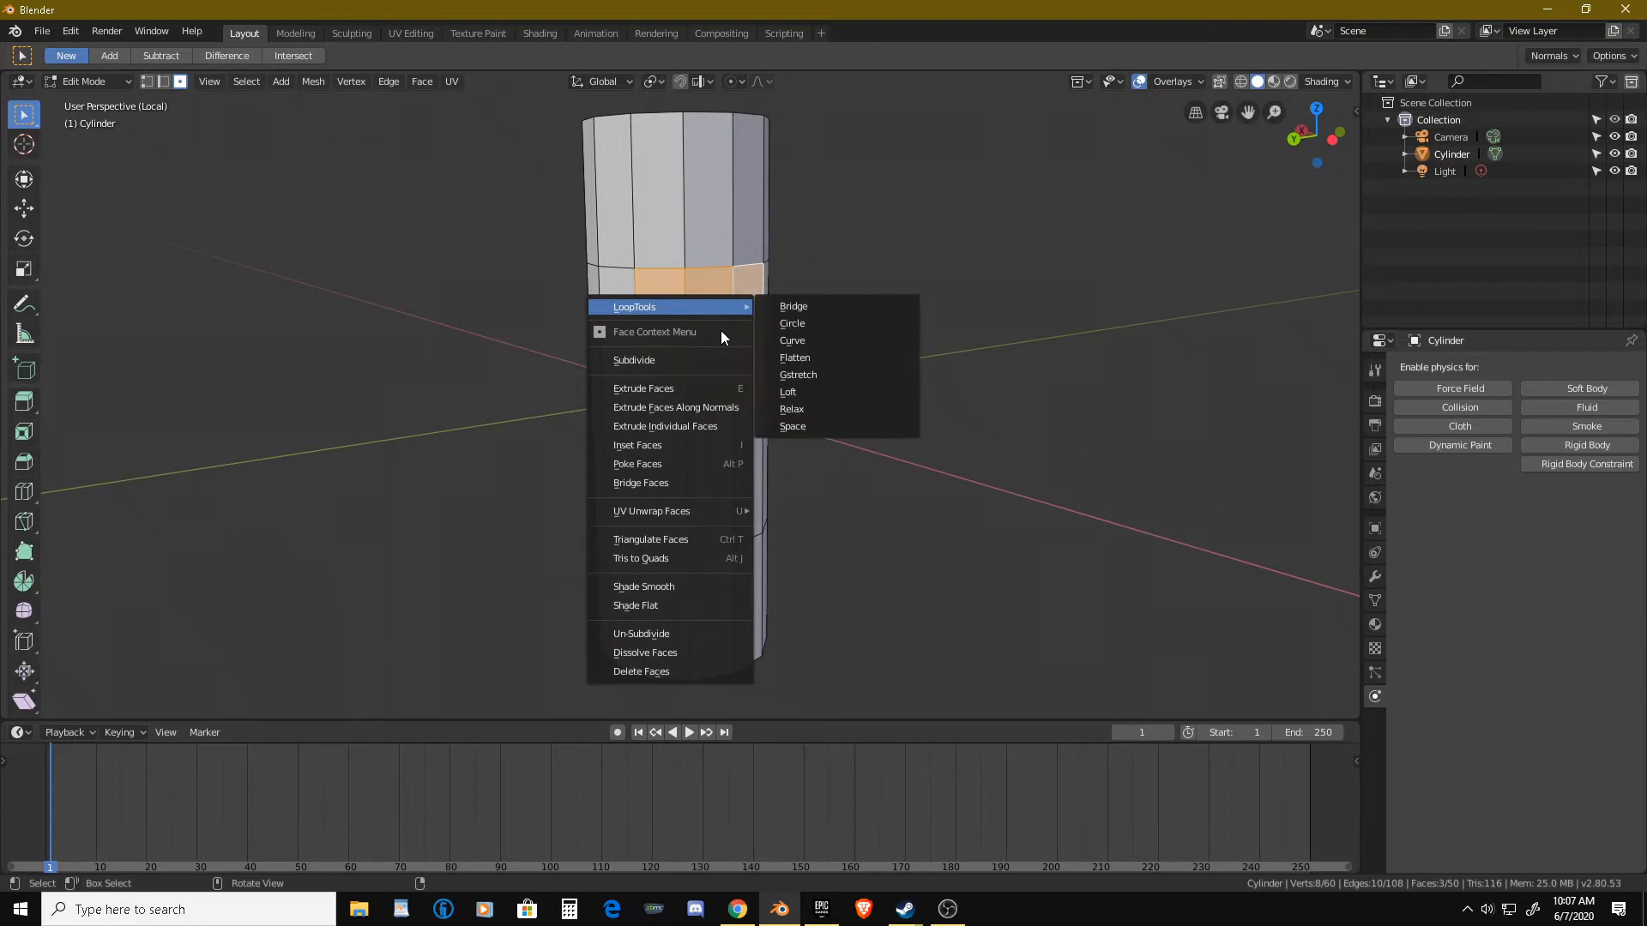
click(682, 358)
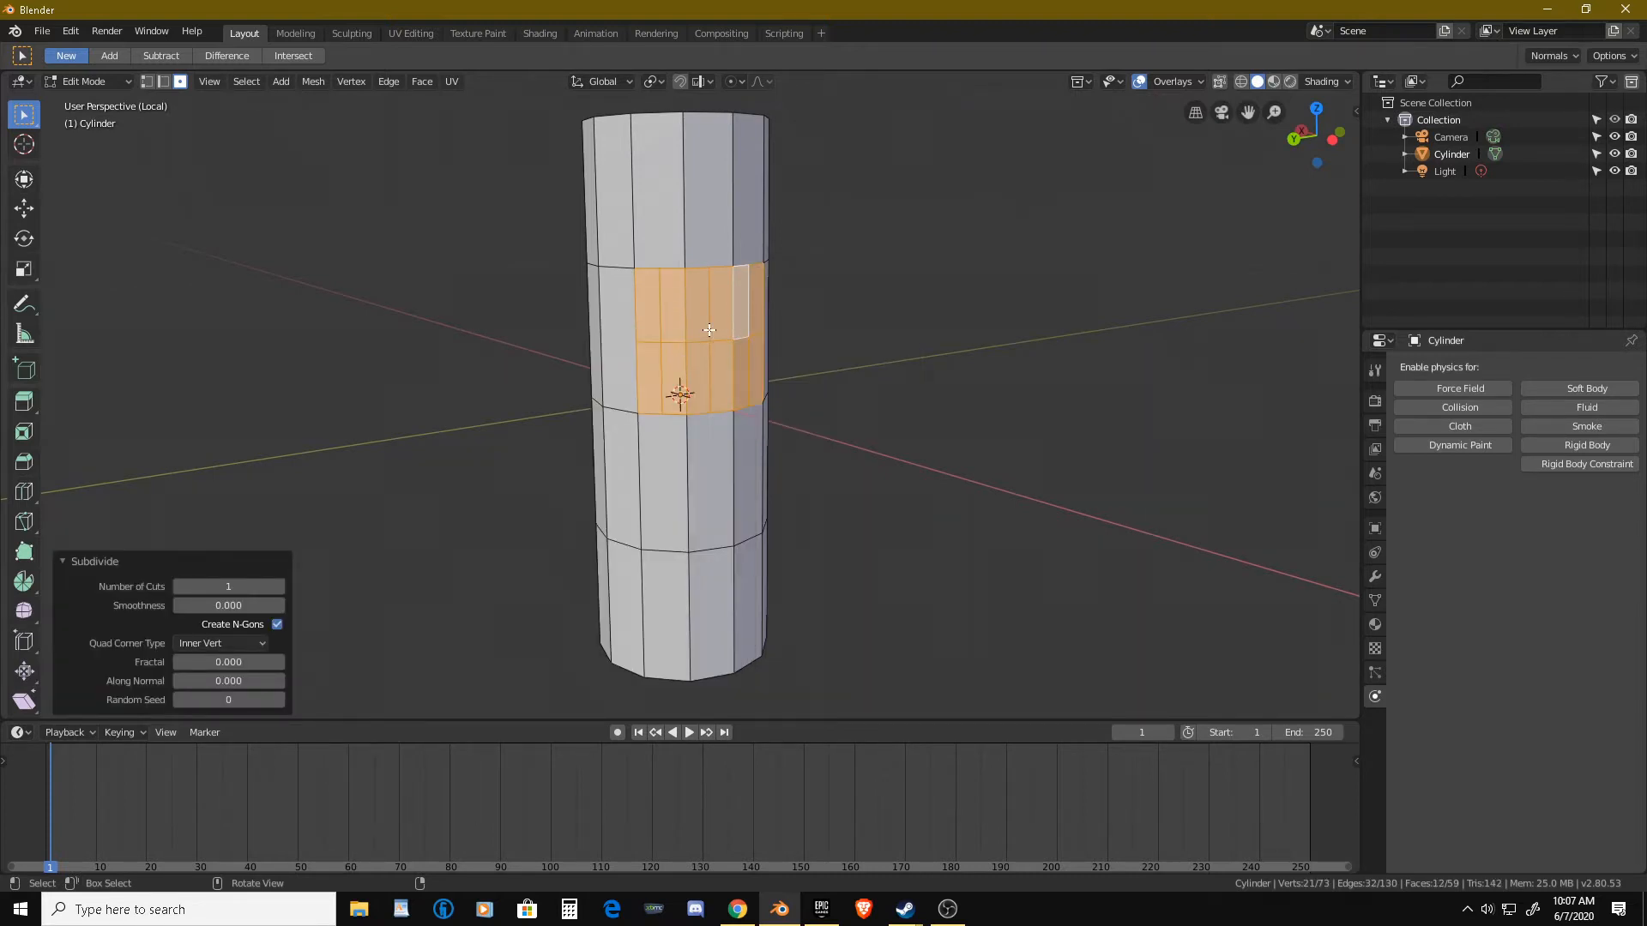
key(ctrl+z)
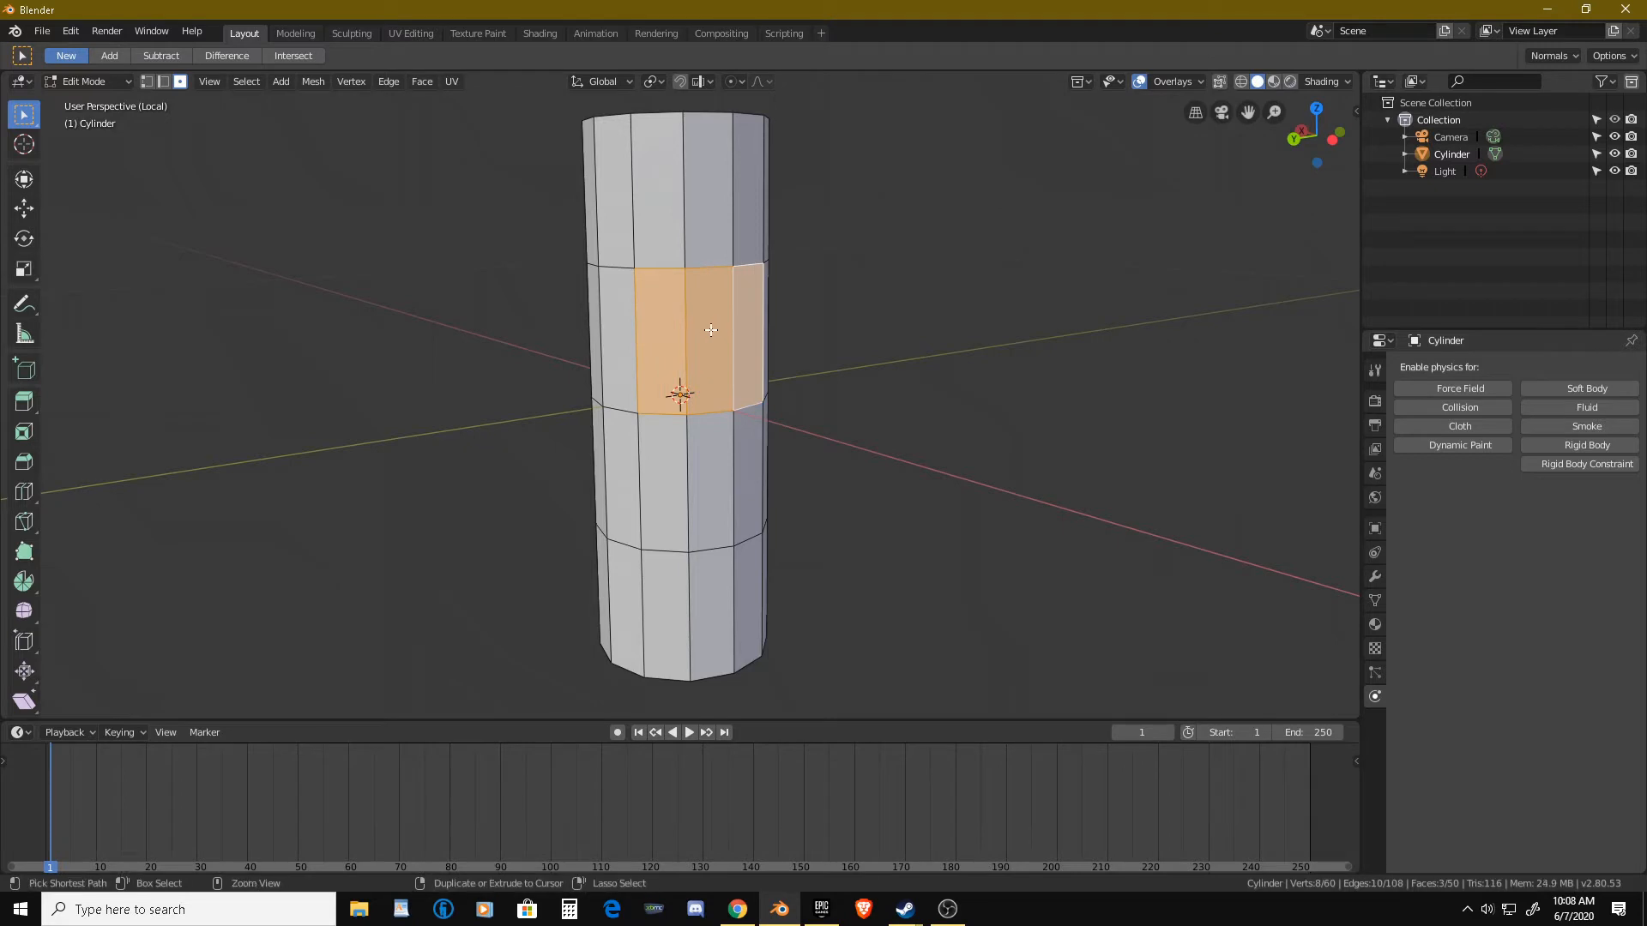
Try a single centered loop cut around the row containing the selected faces, and undo it.
key(ctrl+r)
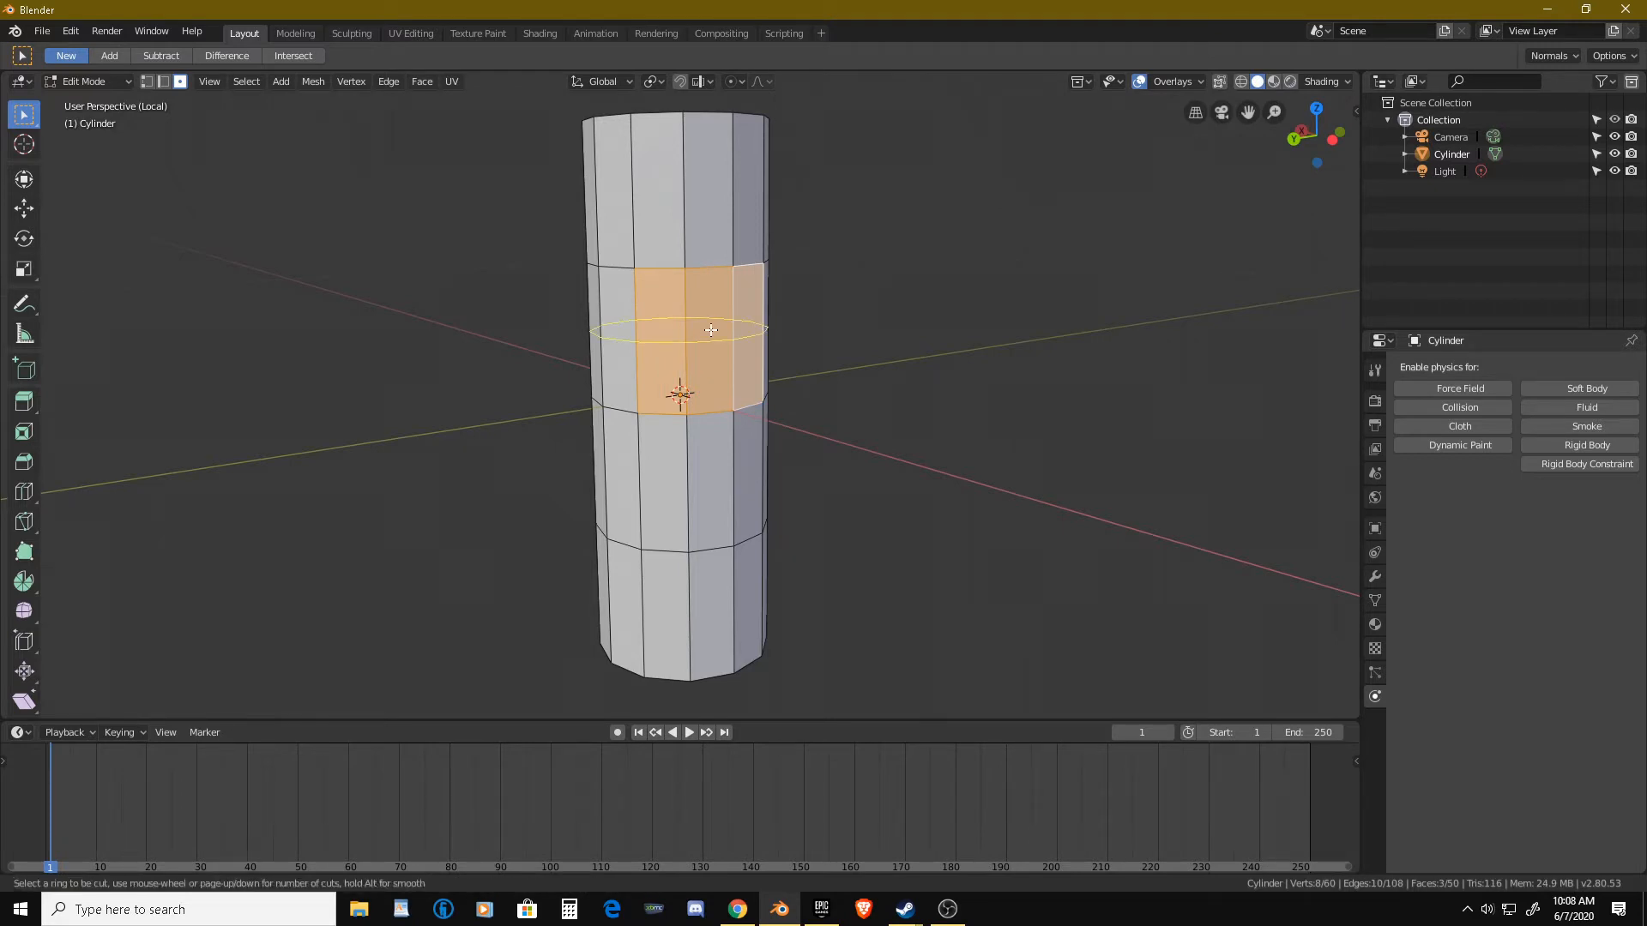
click(711, 330)
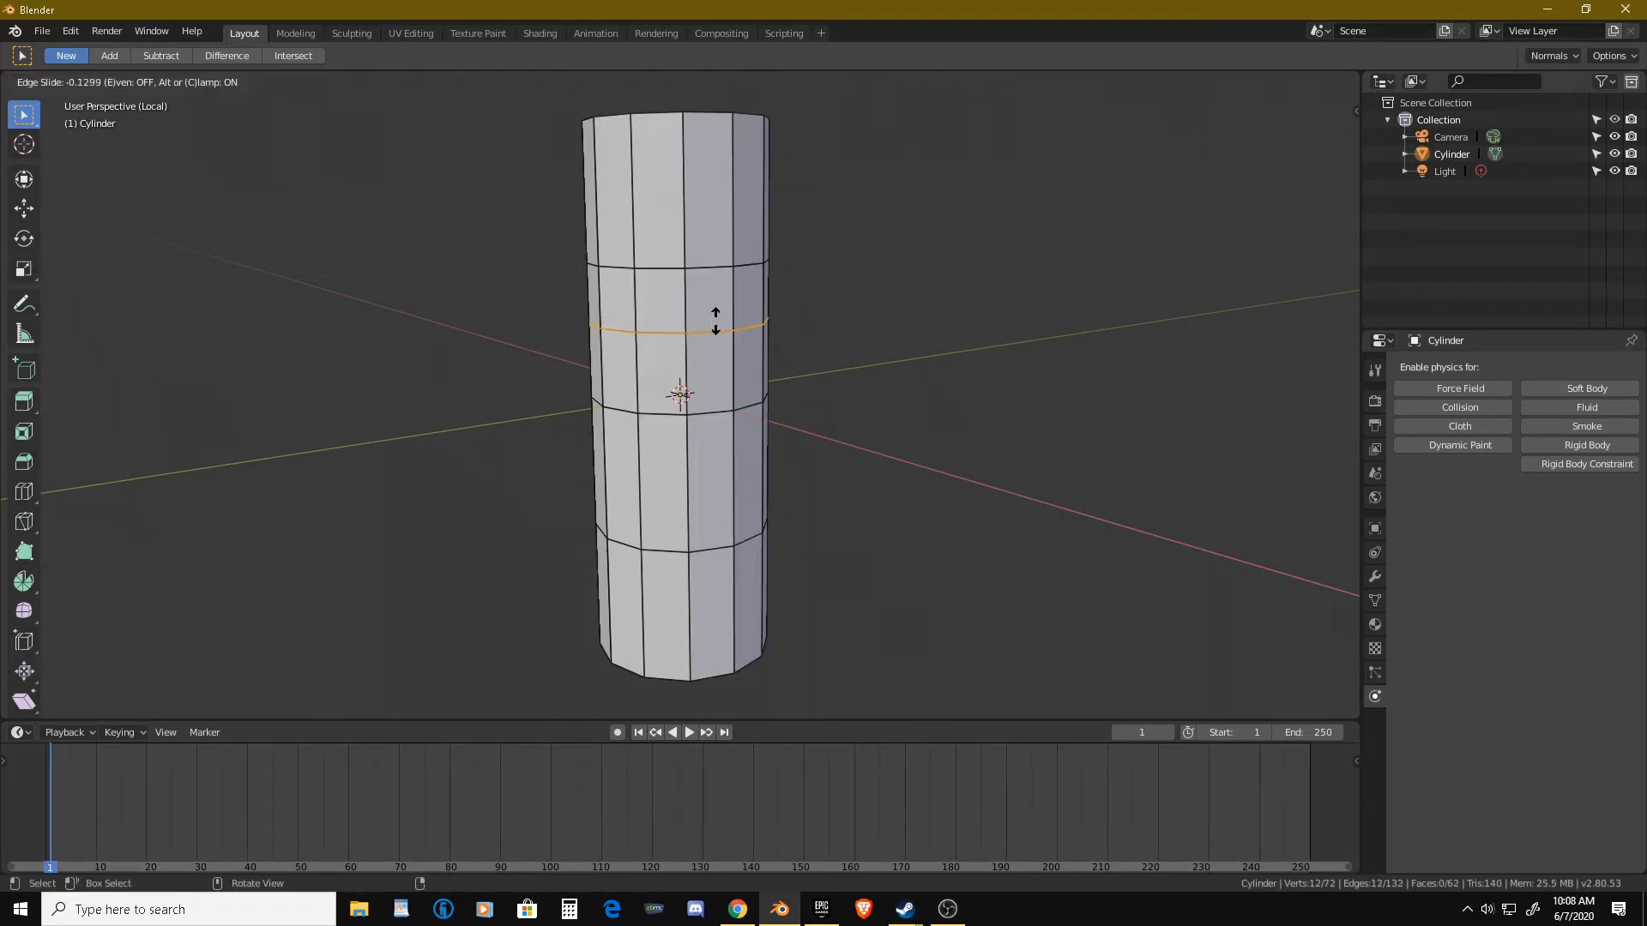
right_click(711, 336)
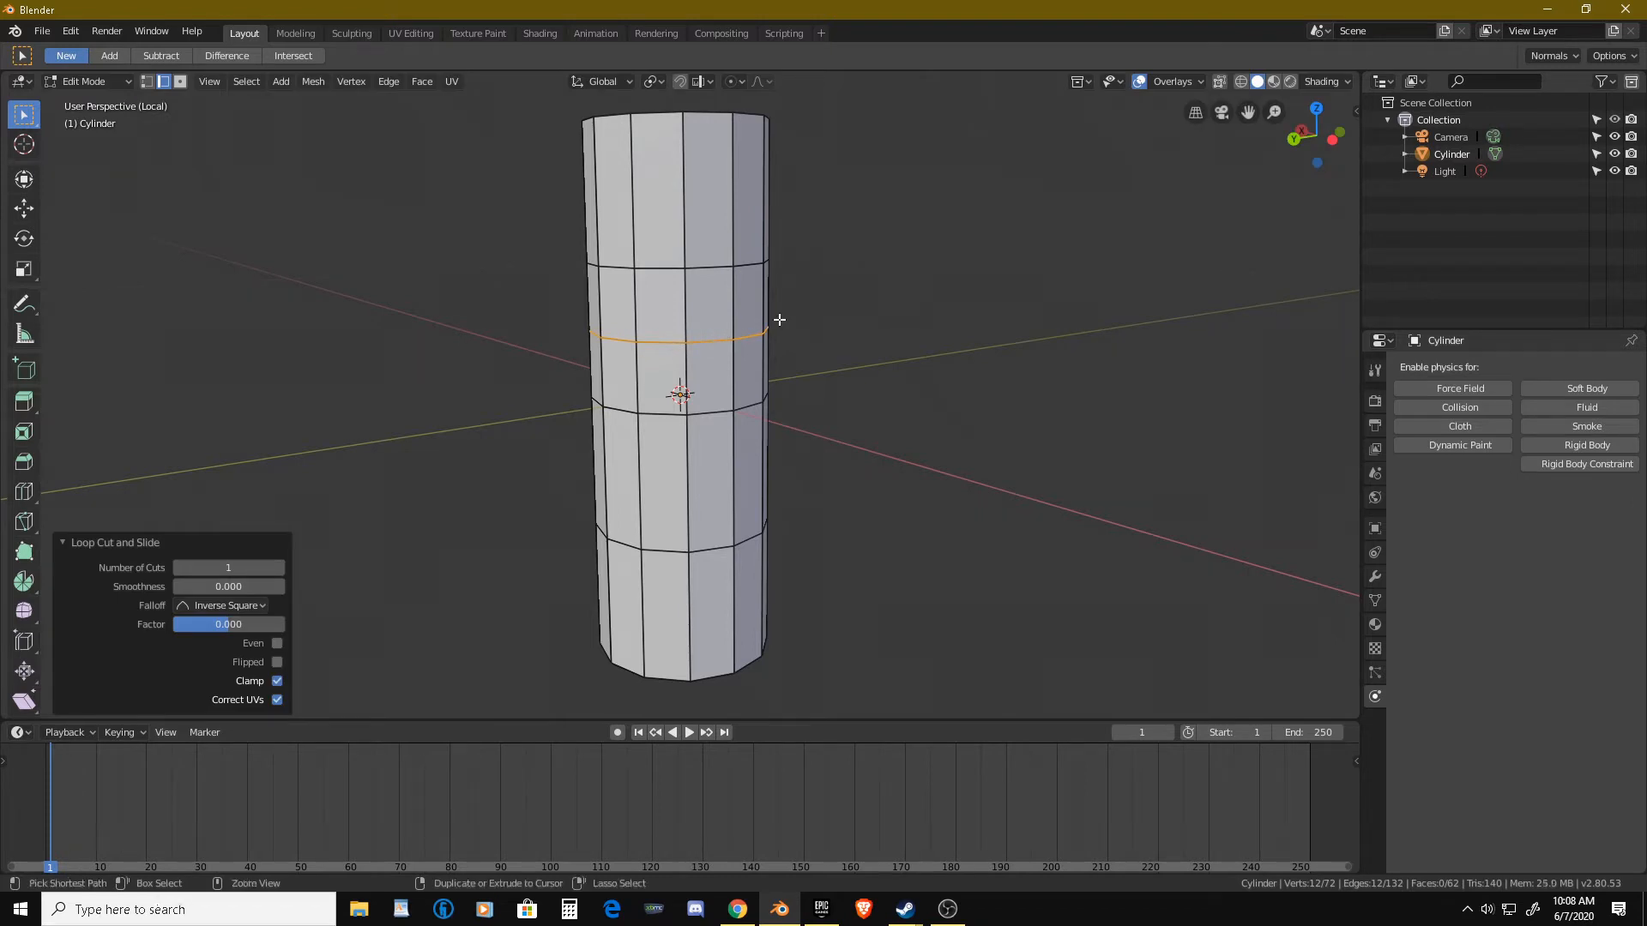
key(ctrl+z)
Knife-cut horizontally across the three selected faces through the midpoints of their vertical edges.
middle_drag(779, 320, 697, 345)
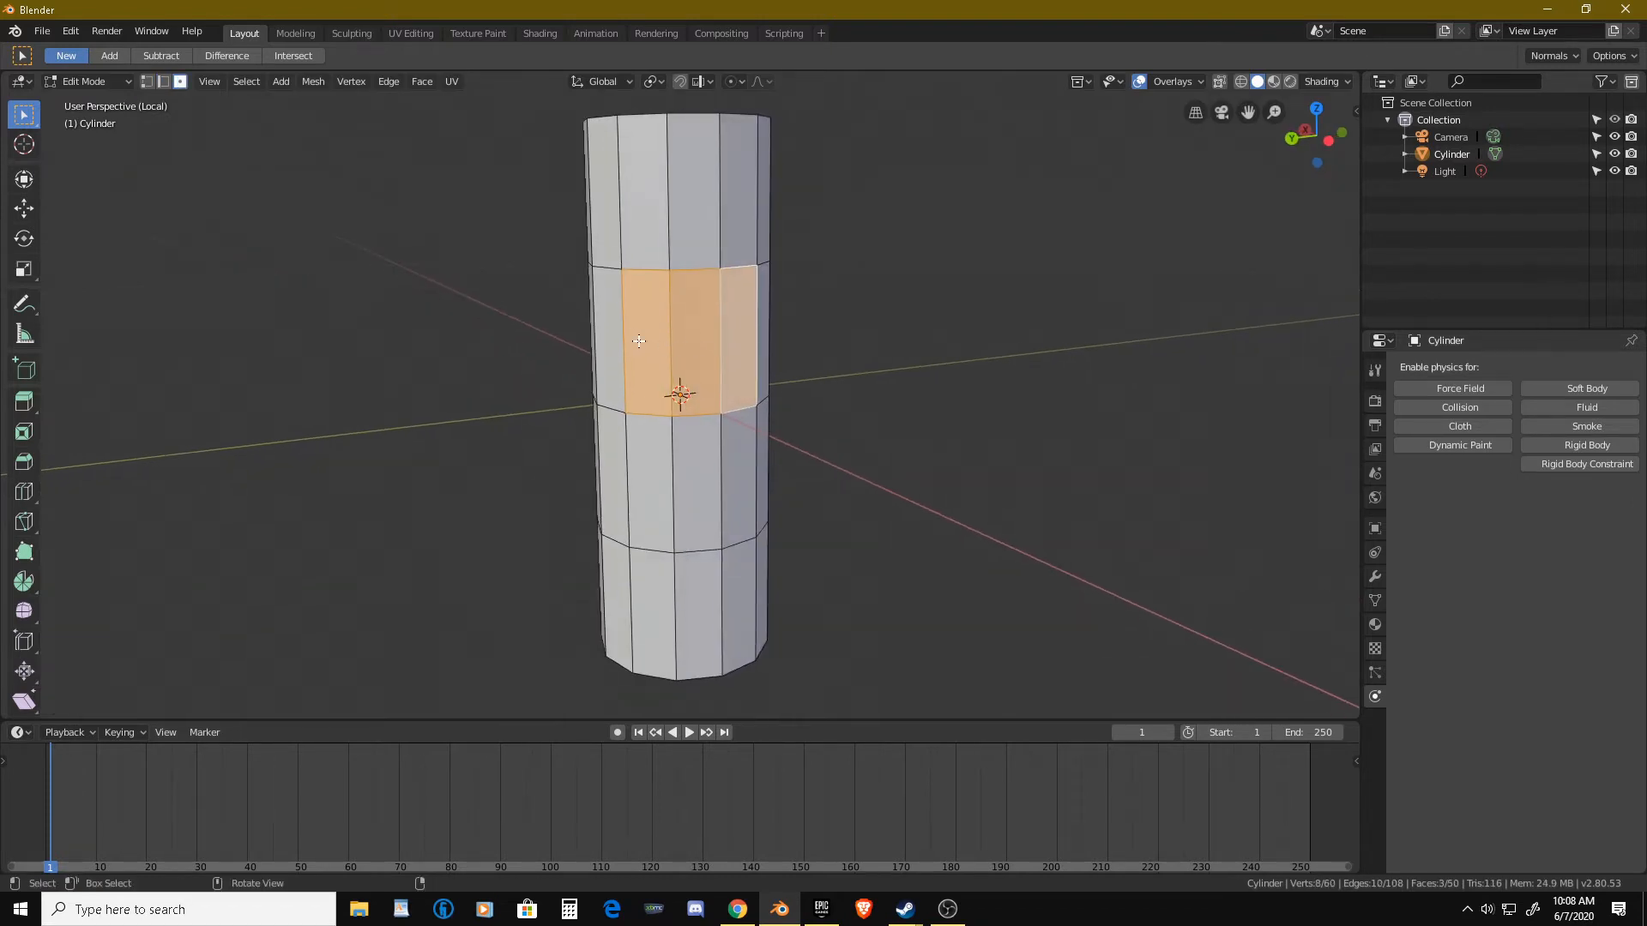
key(k)
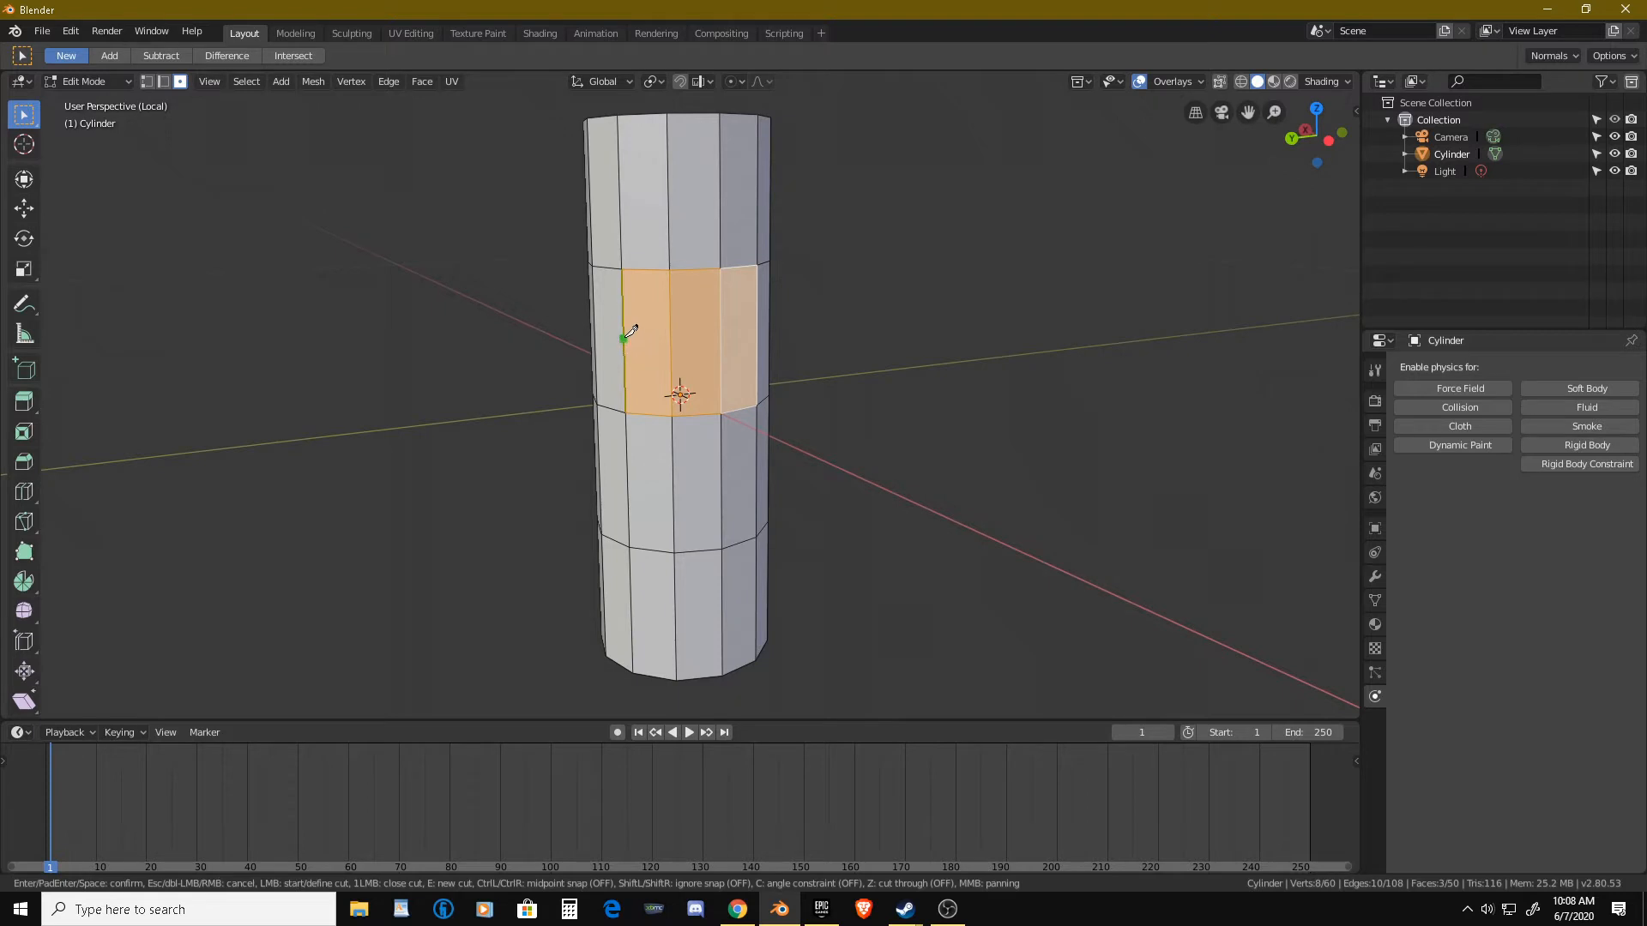
click(722, 340)
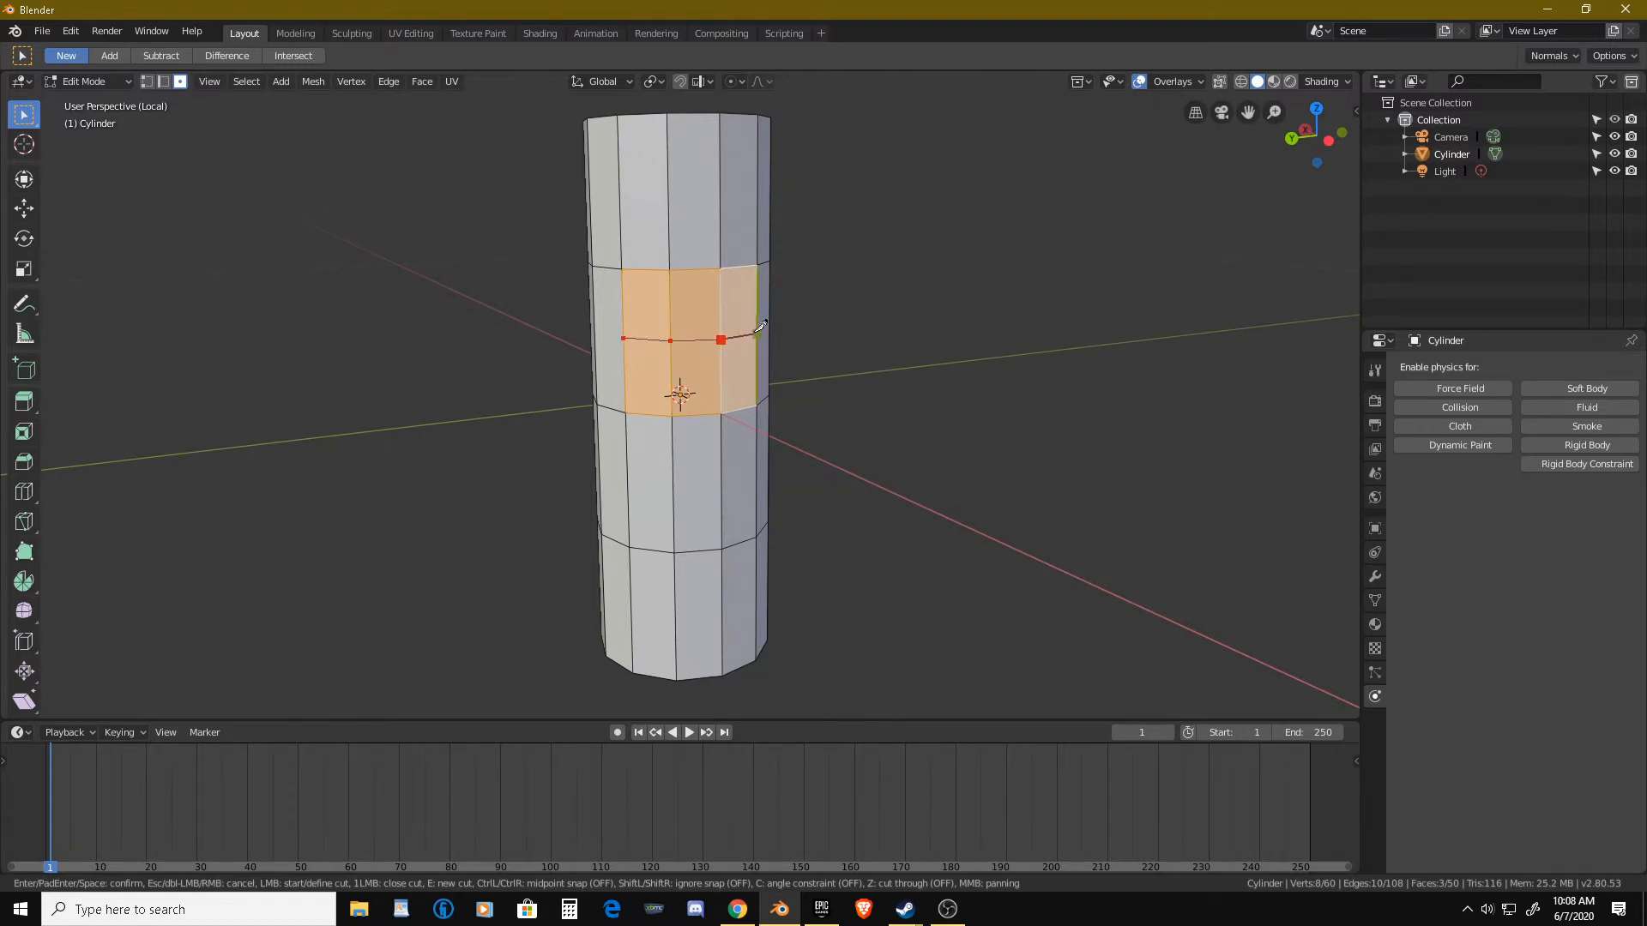
key(shift)
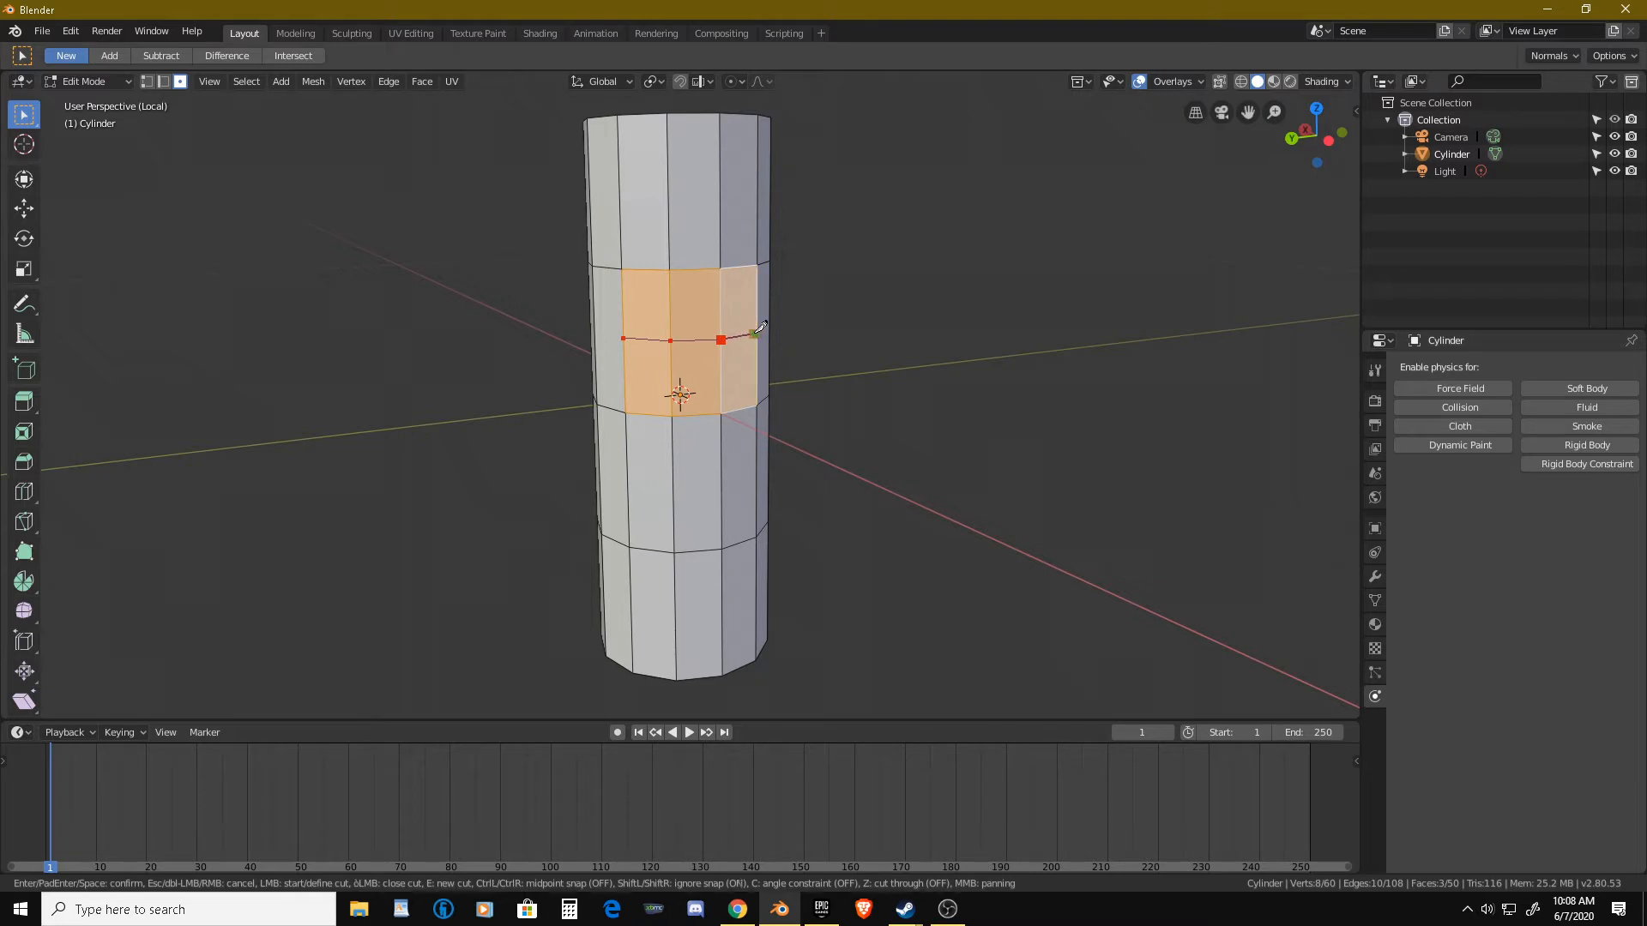
key(ctrl)
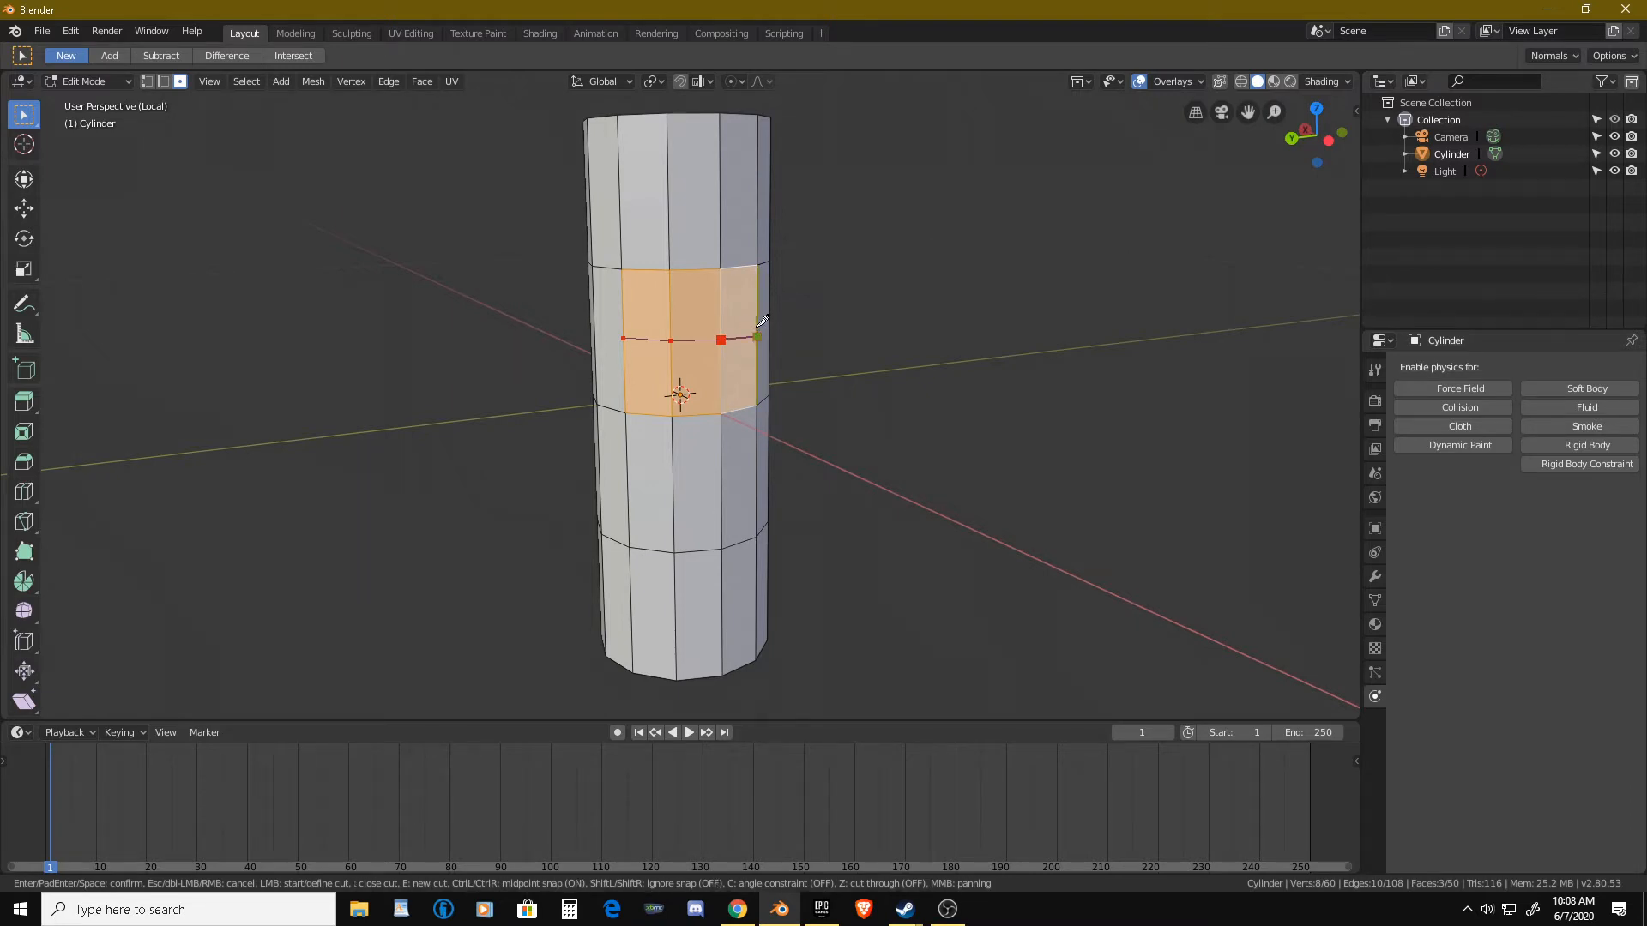
click(758, 326)
key(Return)
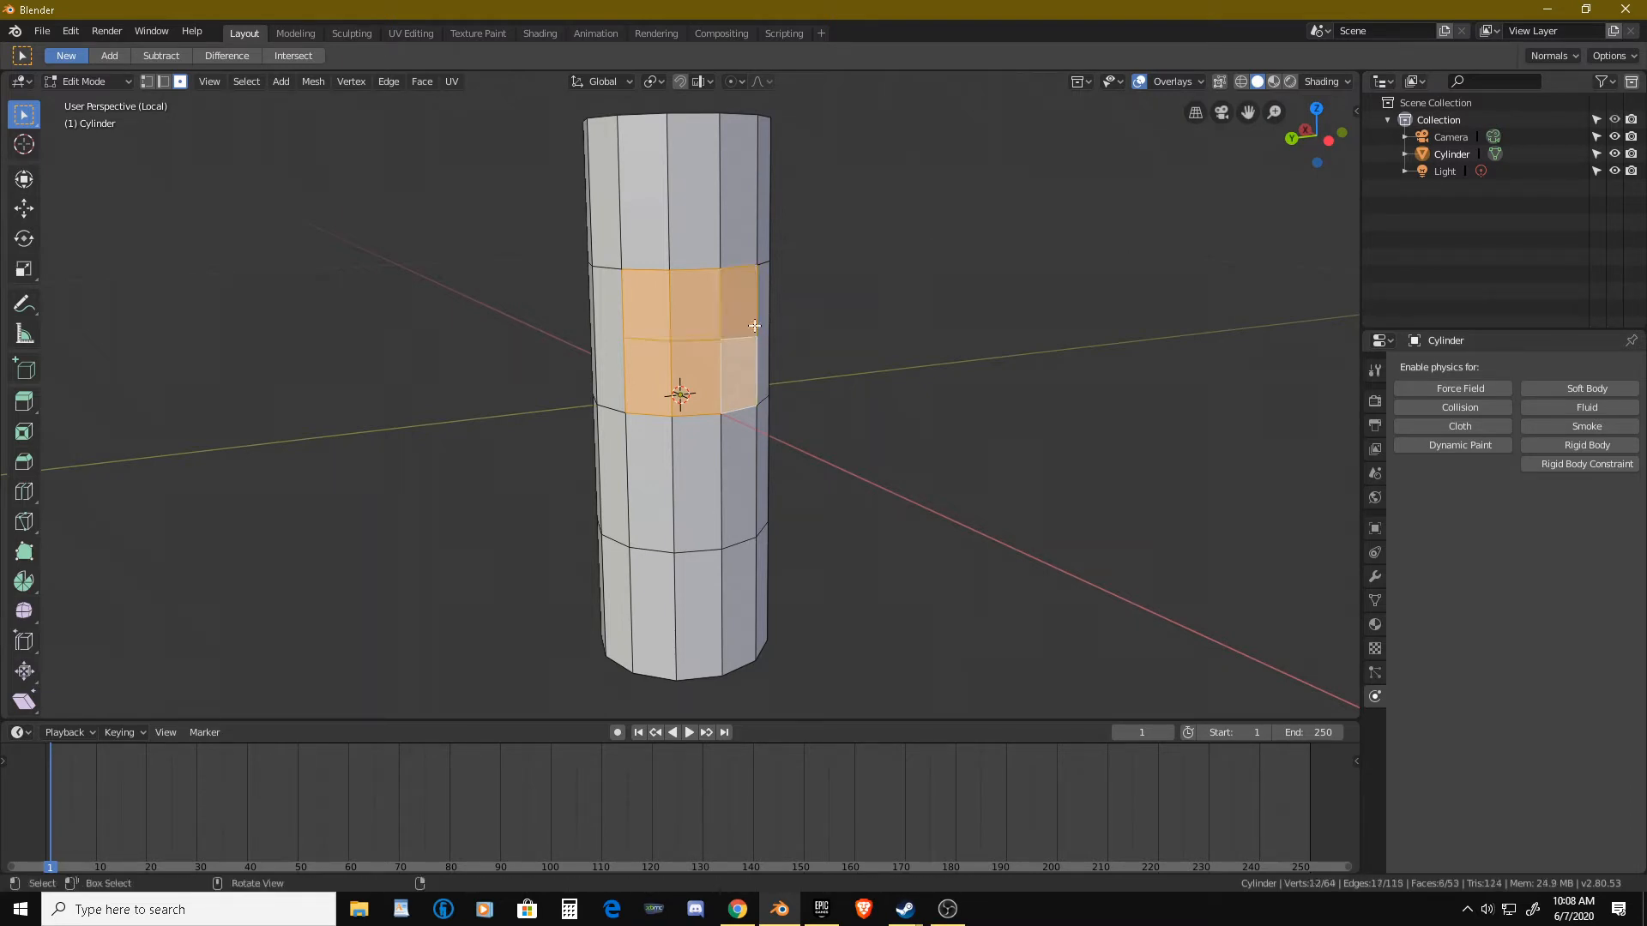
Select the six small faces around the knife cut and extrude them outward about 0.008 m.
scroll(714, 349, up, 2)
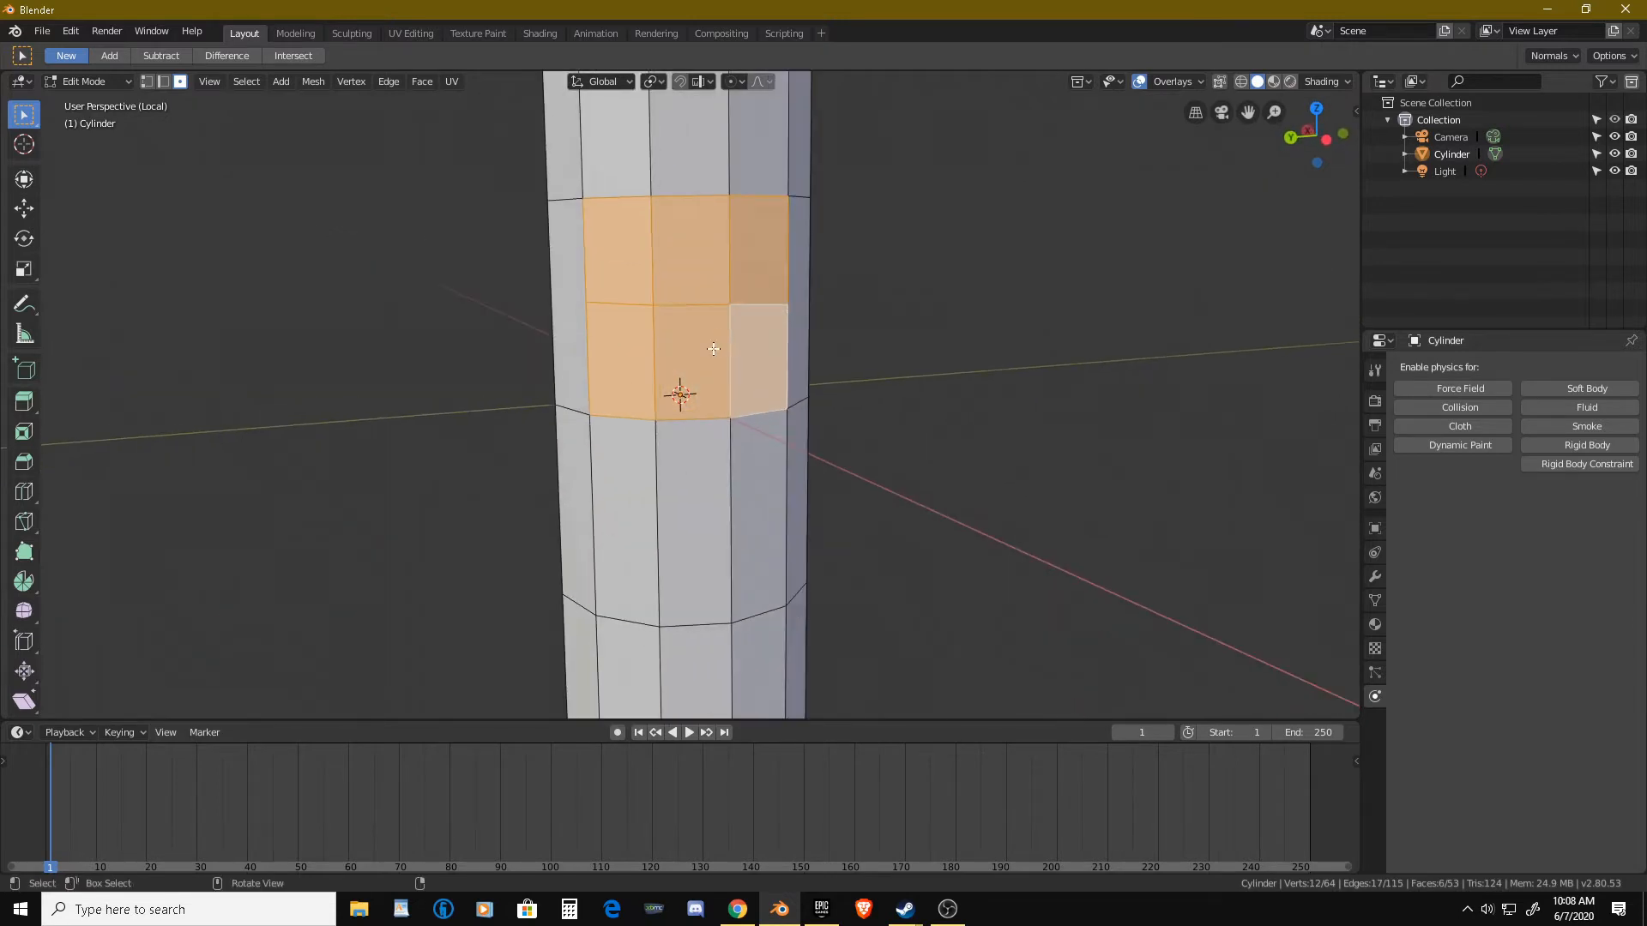
click(630, 275)
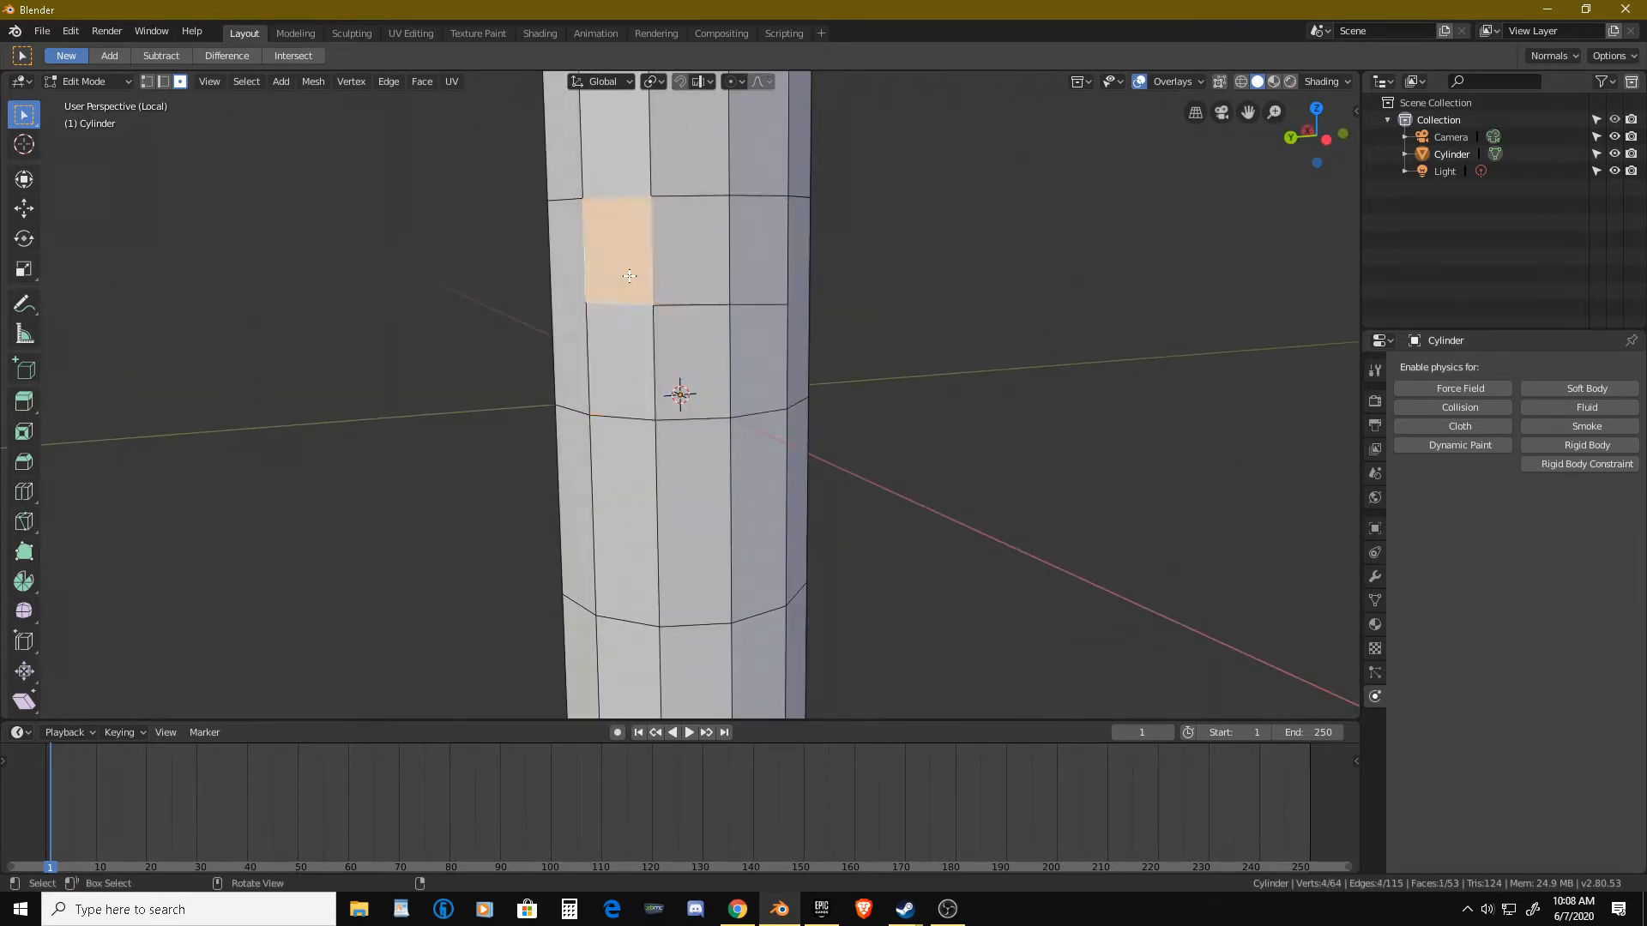
shift+click(688, 262)
shift+click(754, 264)
shift+click(754, 327)
shift+click(691, 333)
shift+click(633, 329)
middle_drag(673, 334, 868, 334)
key(e)
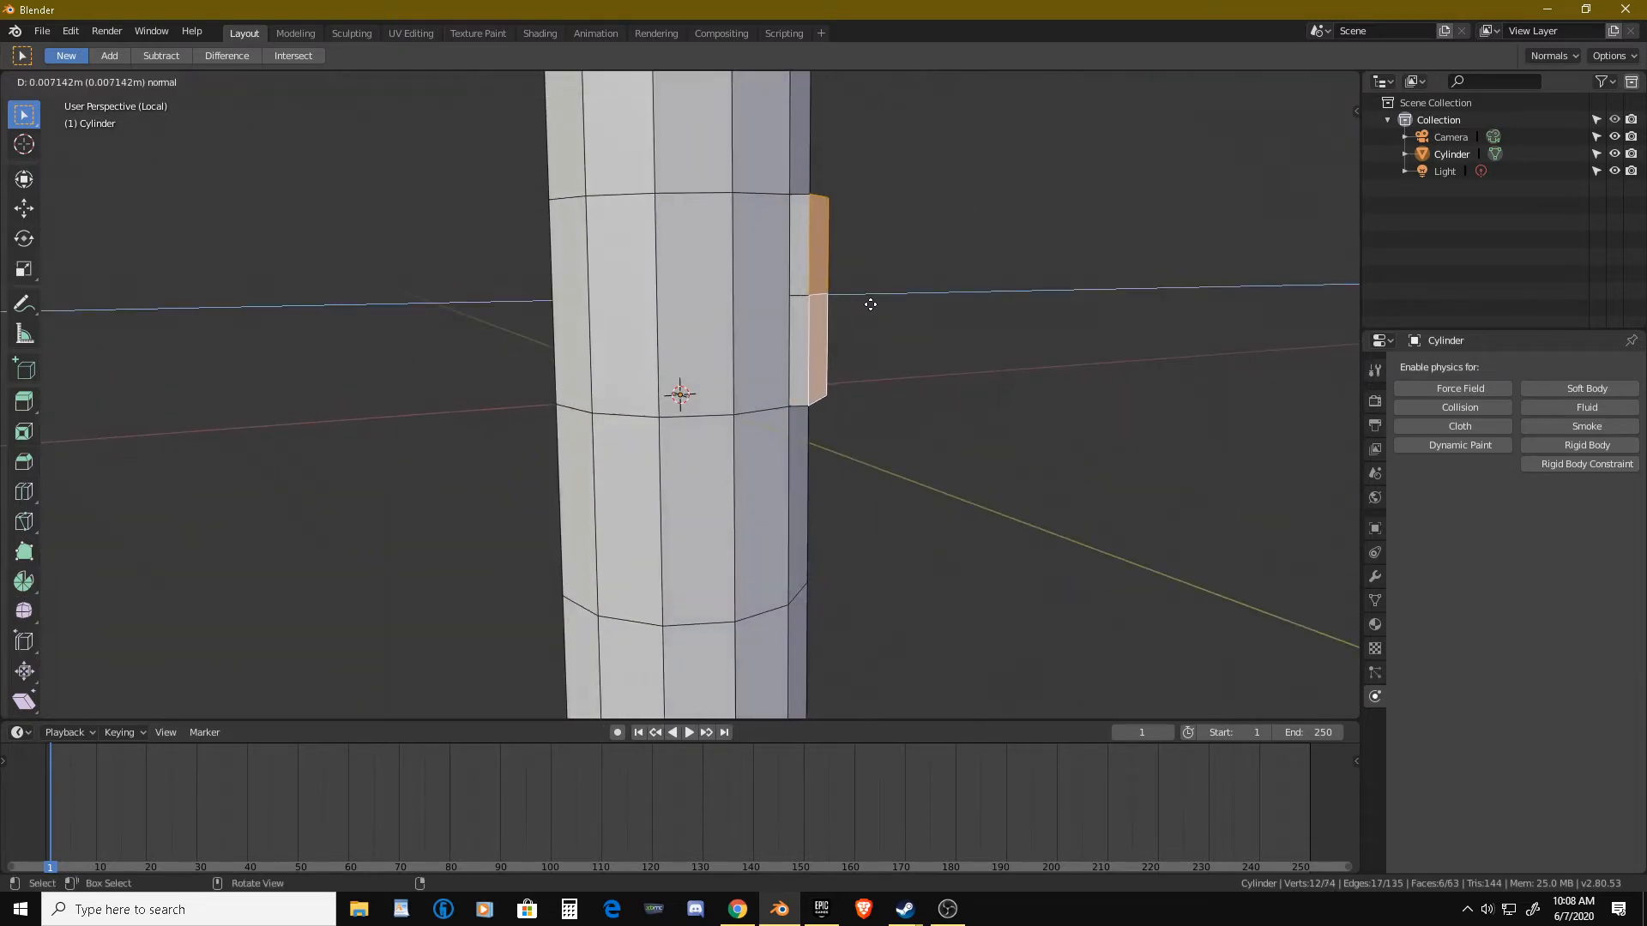
click(872, 304)
In vertex select mode, select the raised block's four outer corner vertices and scale them inward to about 0.89.
middle_drag(875, 298, 640, 303)
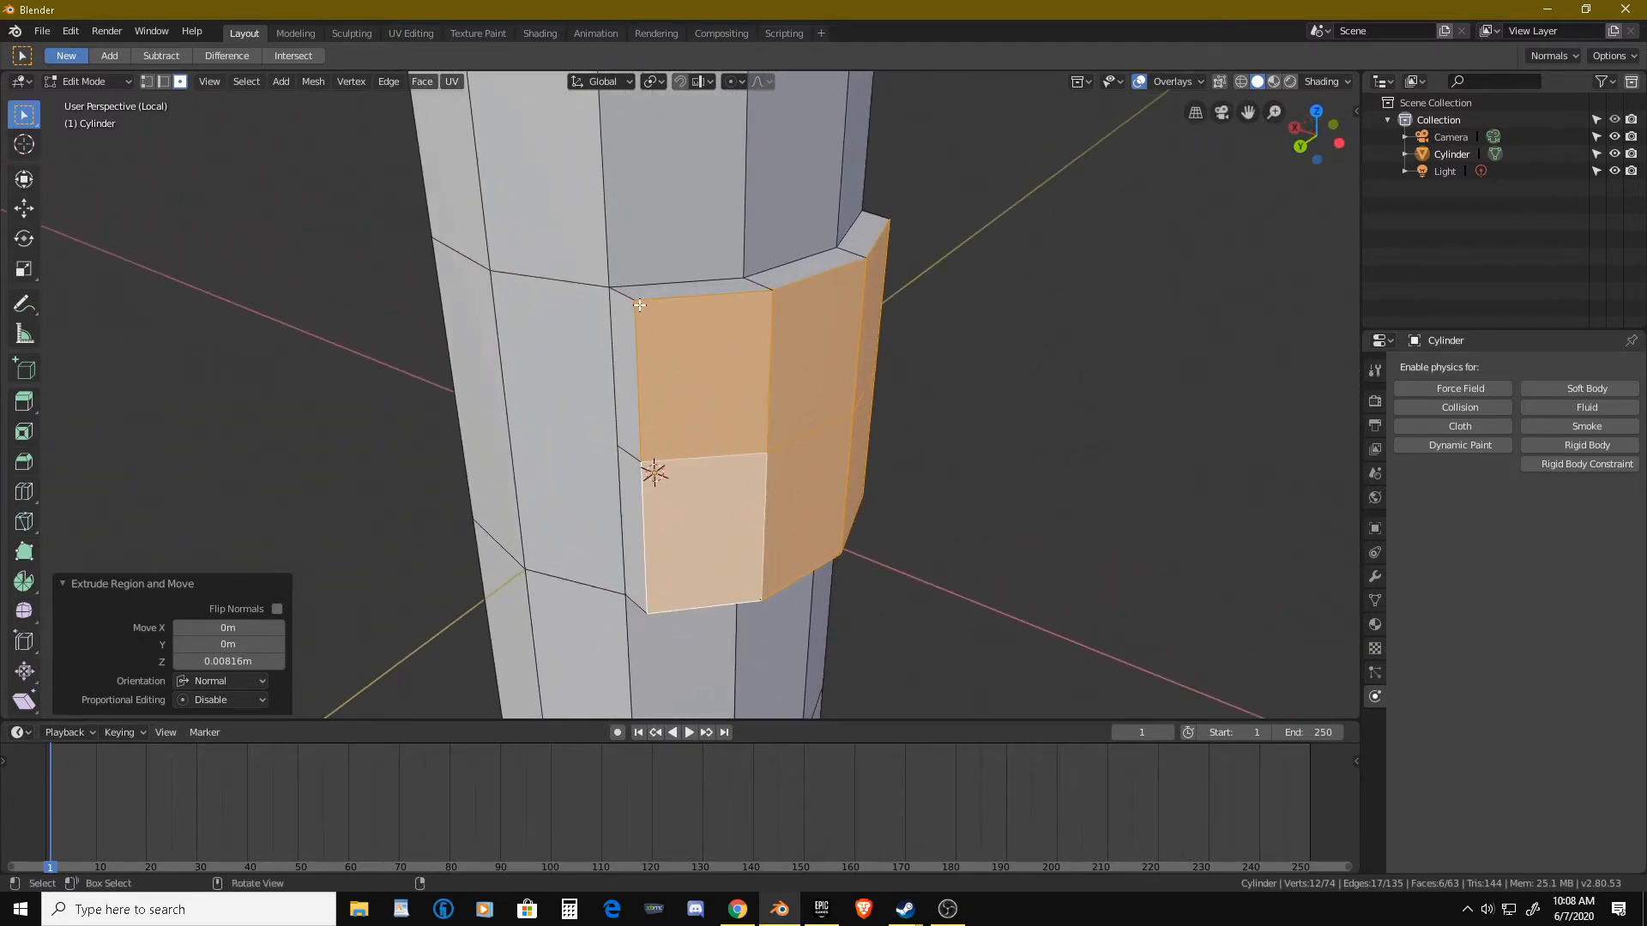
click(669, 326)
key(ctrl+Tab)
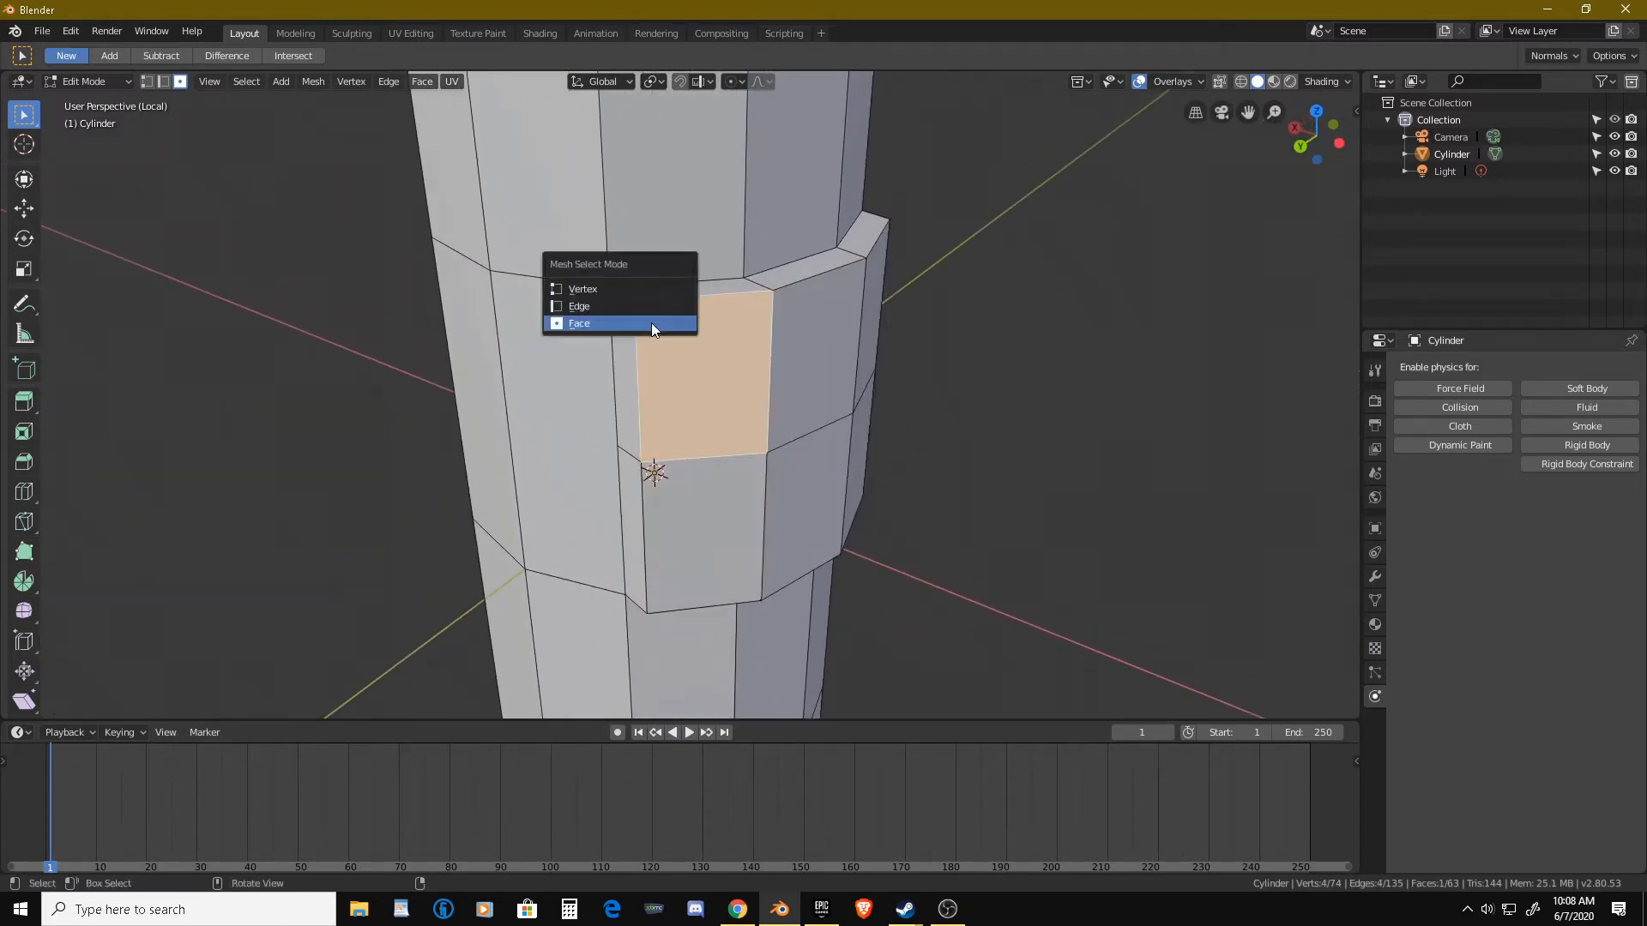
click(614, 290)
click(686, 360)
middle_drag(686, 360, 793, 514)
shift+click(822, 502)
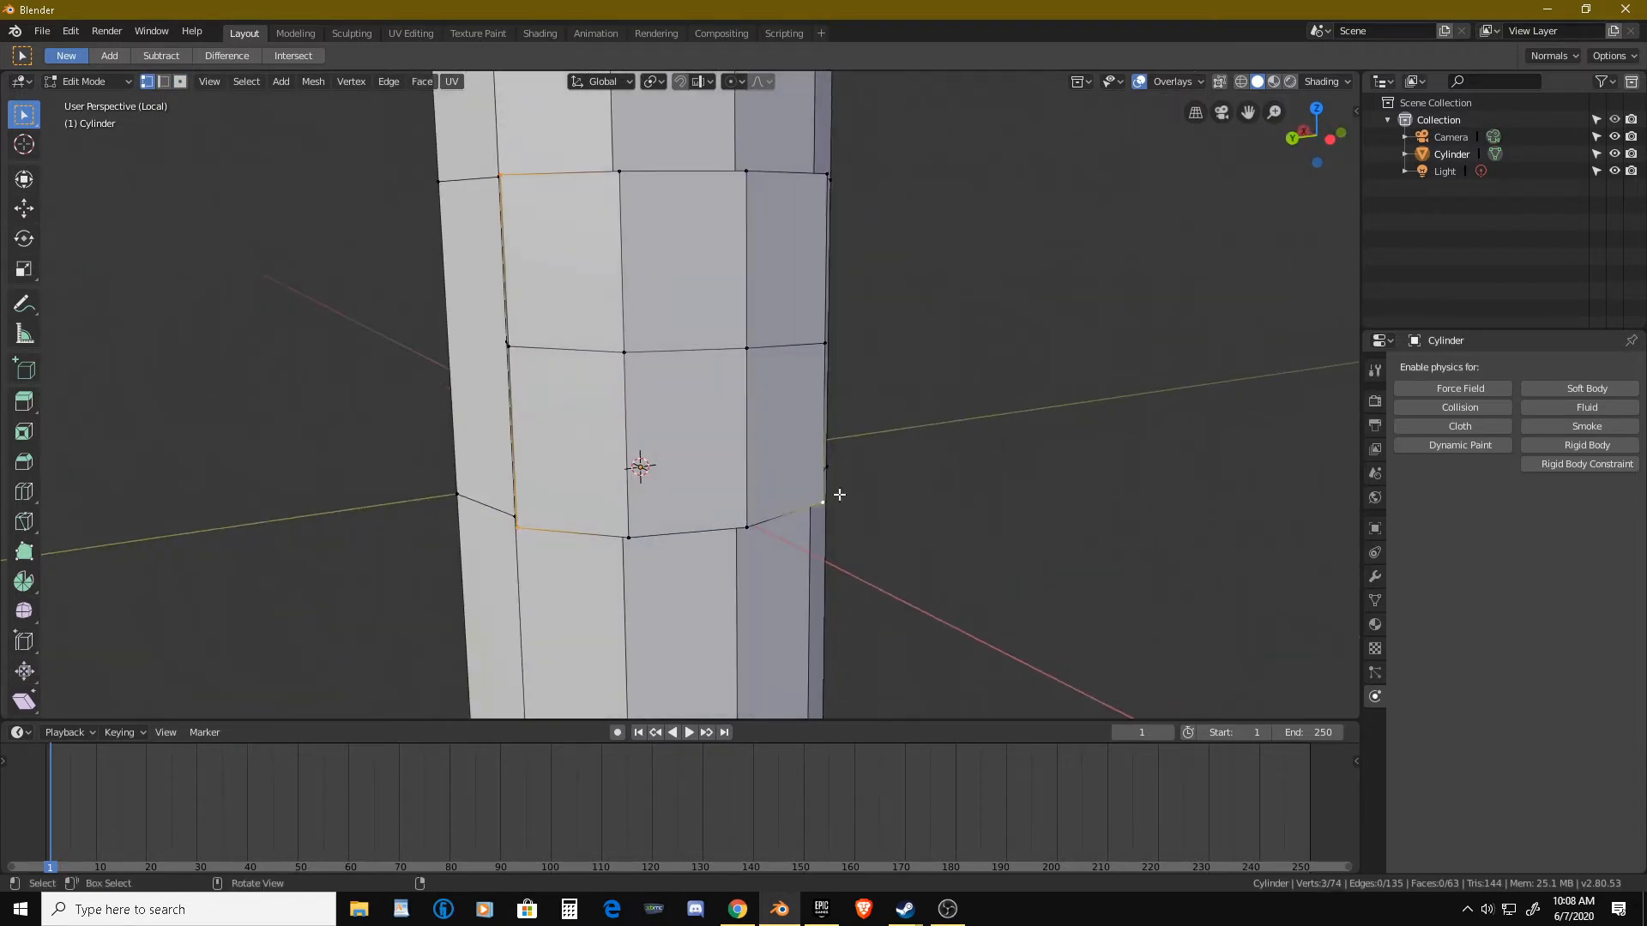
shift+click(825, 176)
key(s)
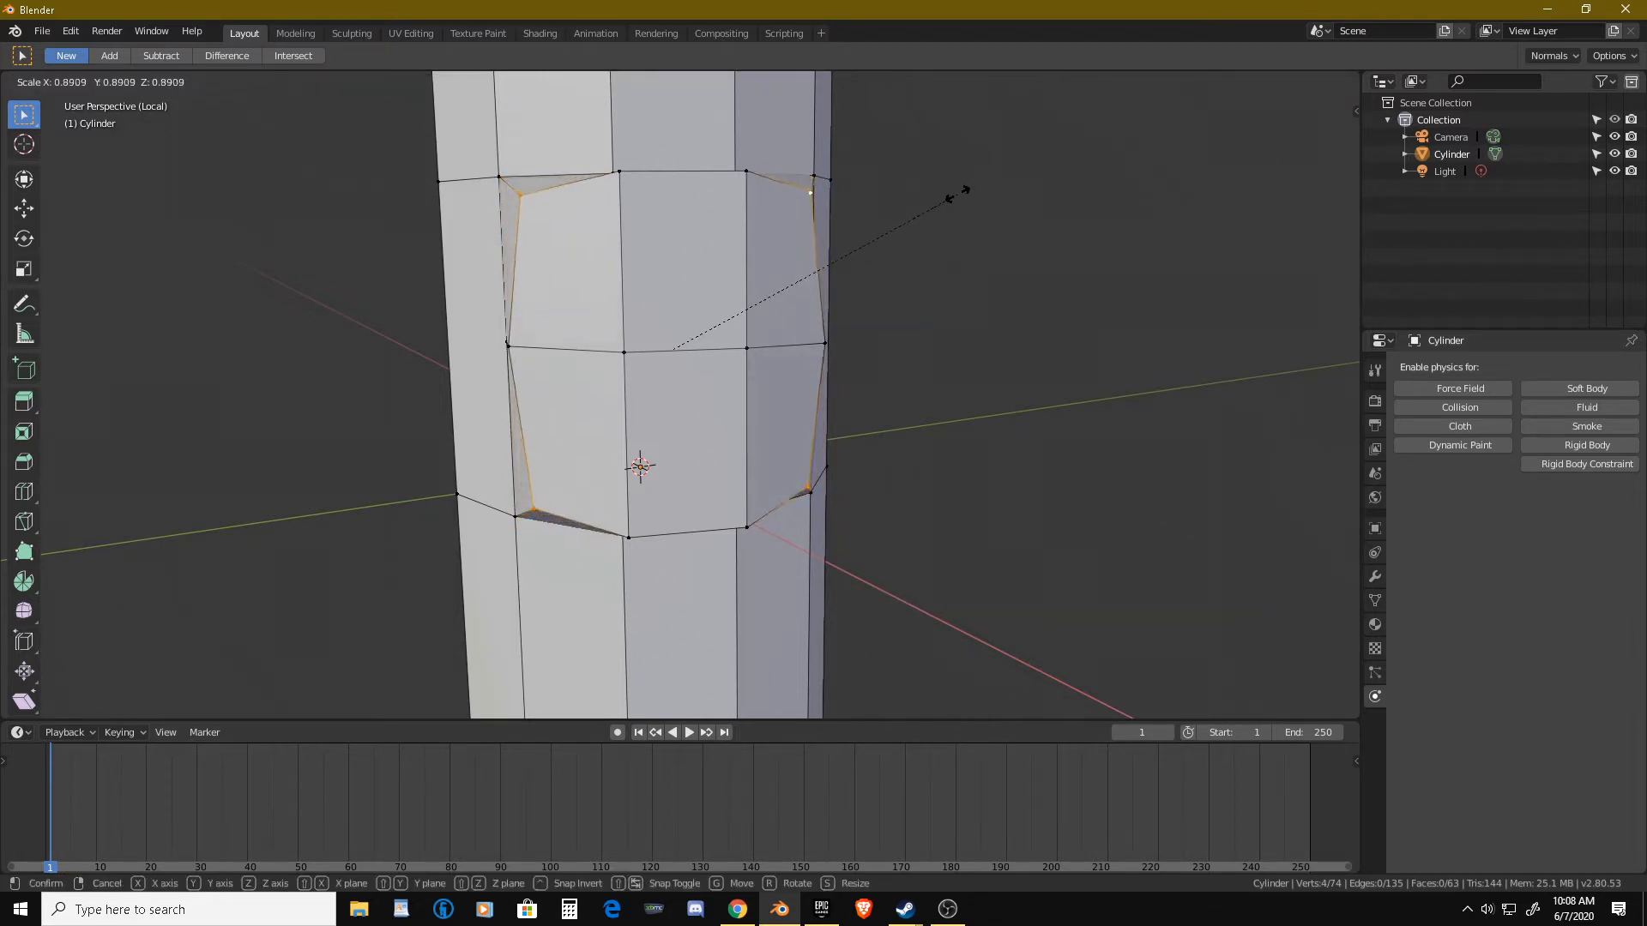
click(956, 194)
Select the raised block's four middle vertices on its upper and lower outer edges and scale them to 0.896 along Z.
middle_drag(801, 294, 801, 241)
click(658, 192)
shift+click(763, 194)
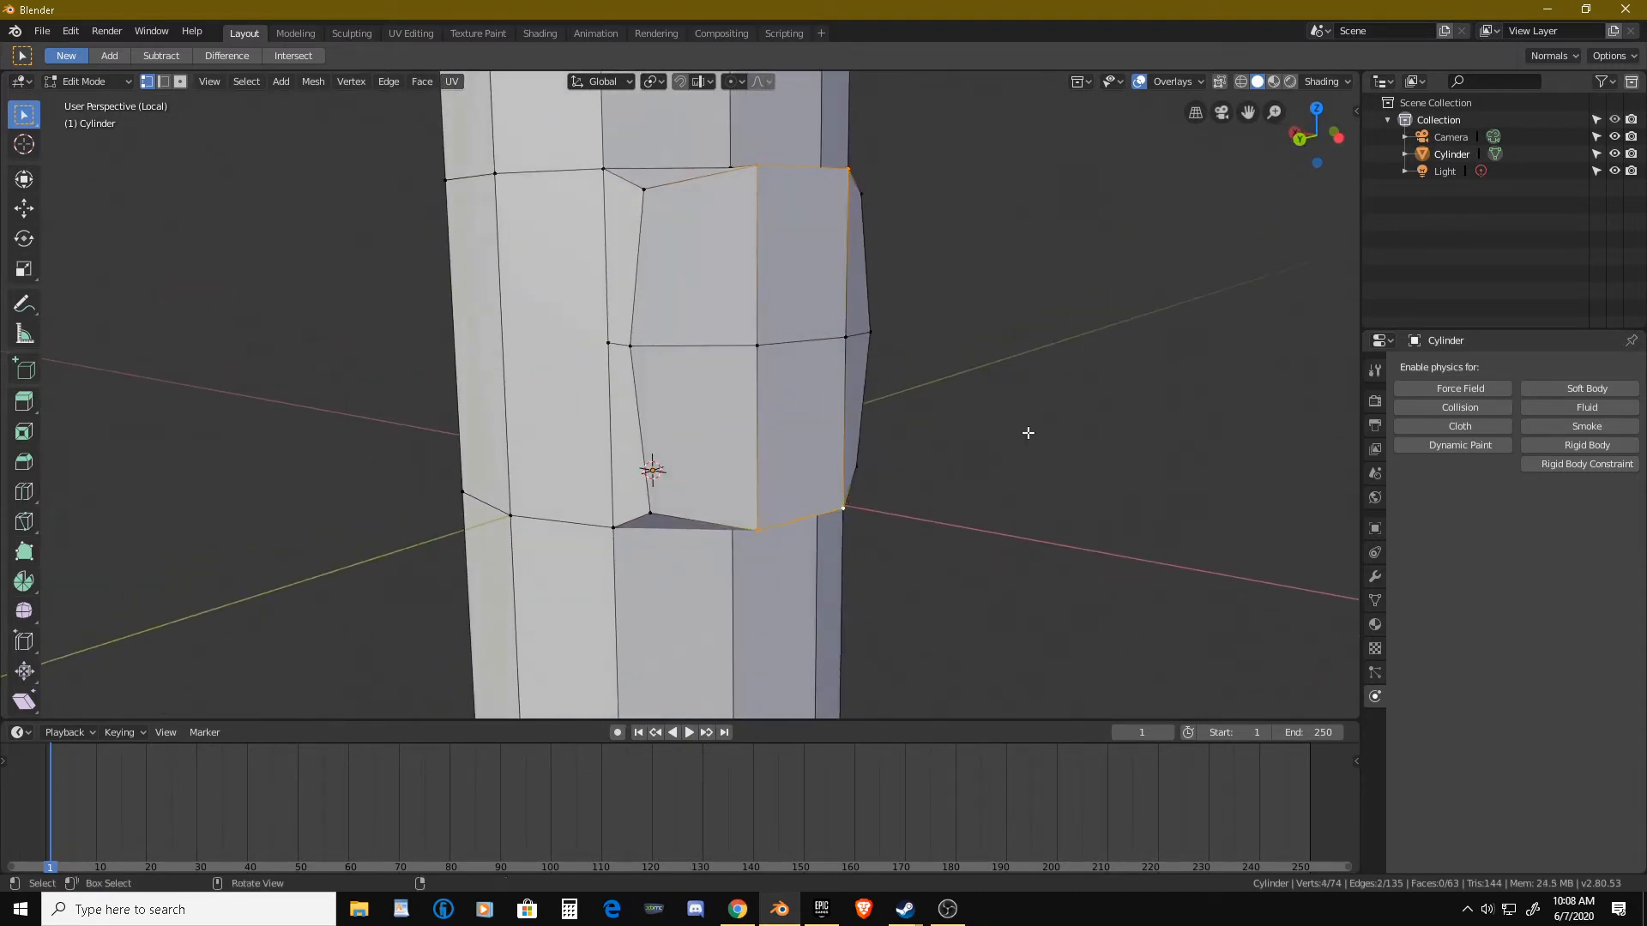
key(s)
key(z)
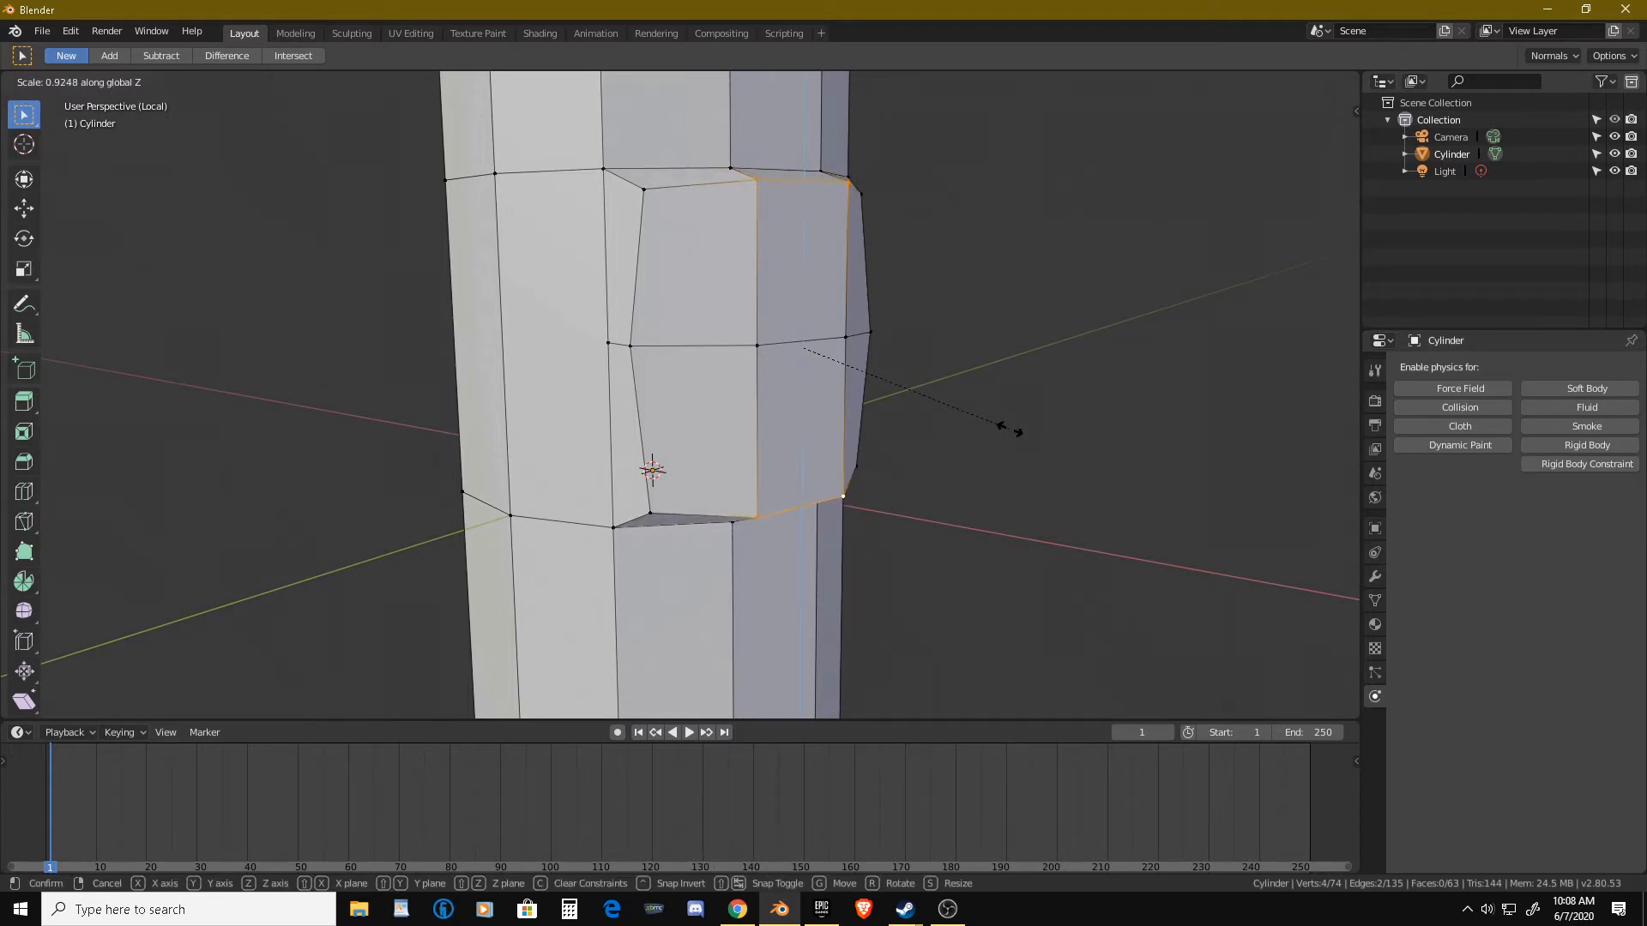
click(997, 427)
In face select mode, select the raised block's six outer faces and move them about -0.0022 m in X and 0.0022 m in Z.
middle_drag(996, 426, 595, 406)
key(ctrl+Tab)
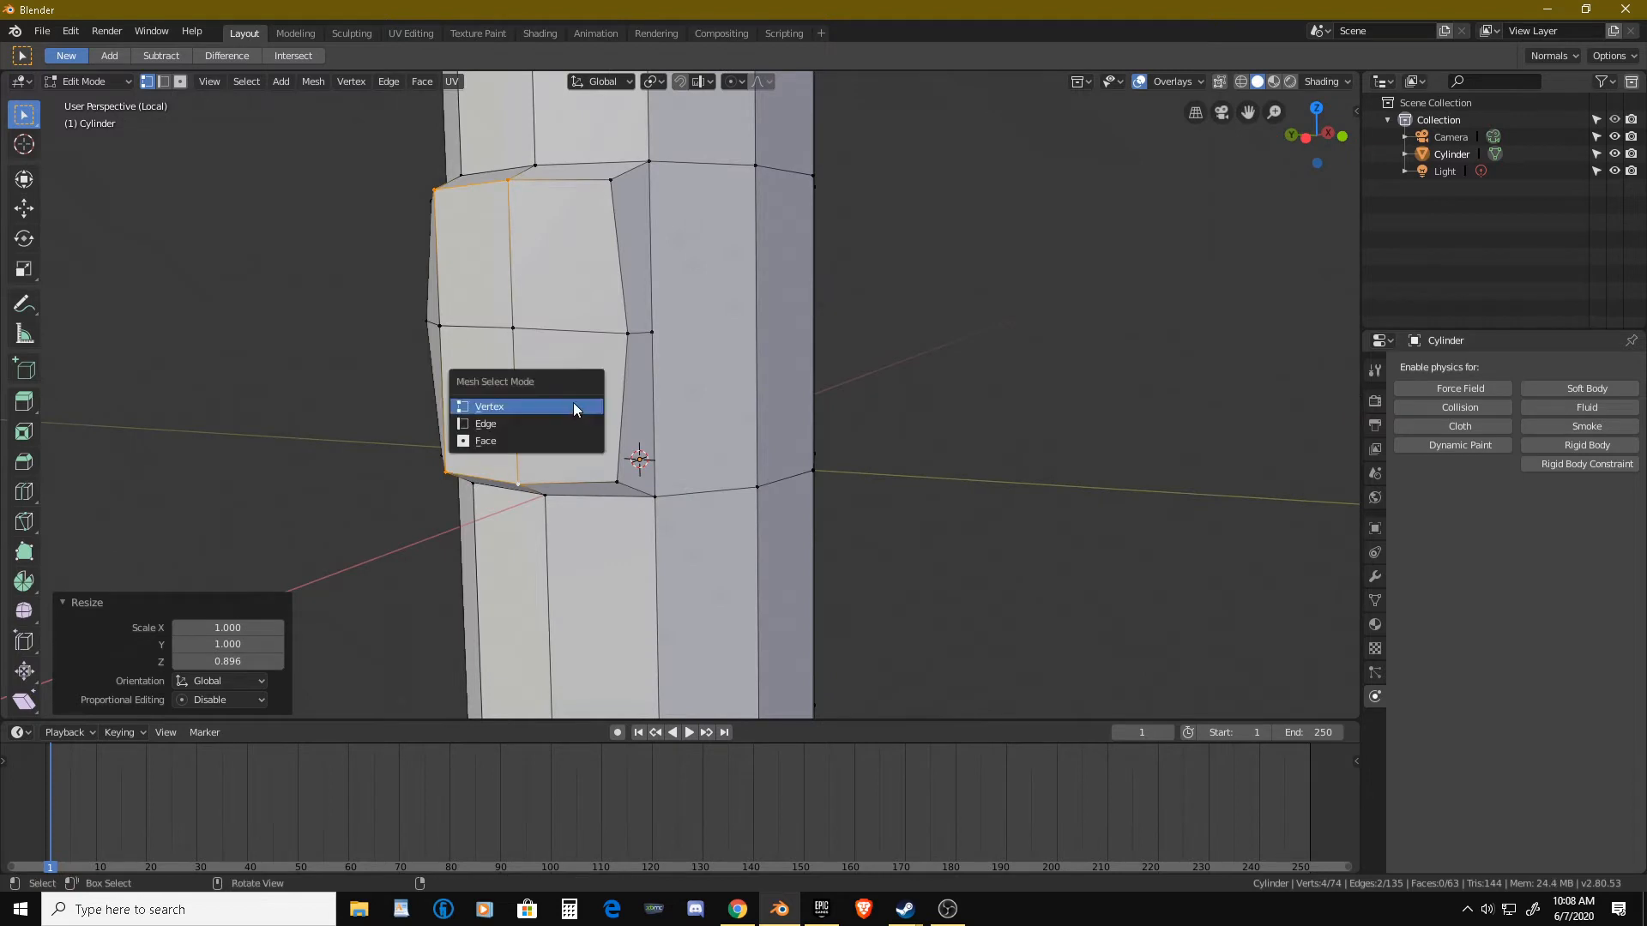
click(539, 434)
click(561, 409)
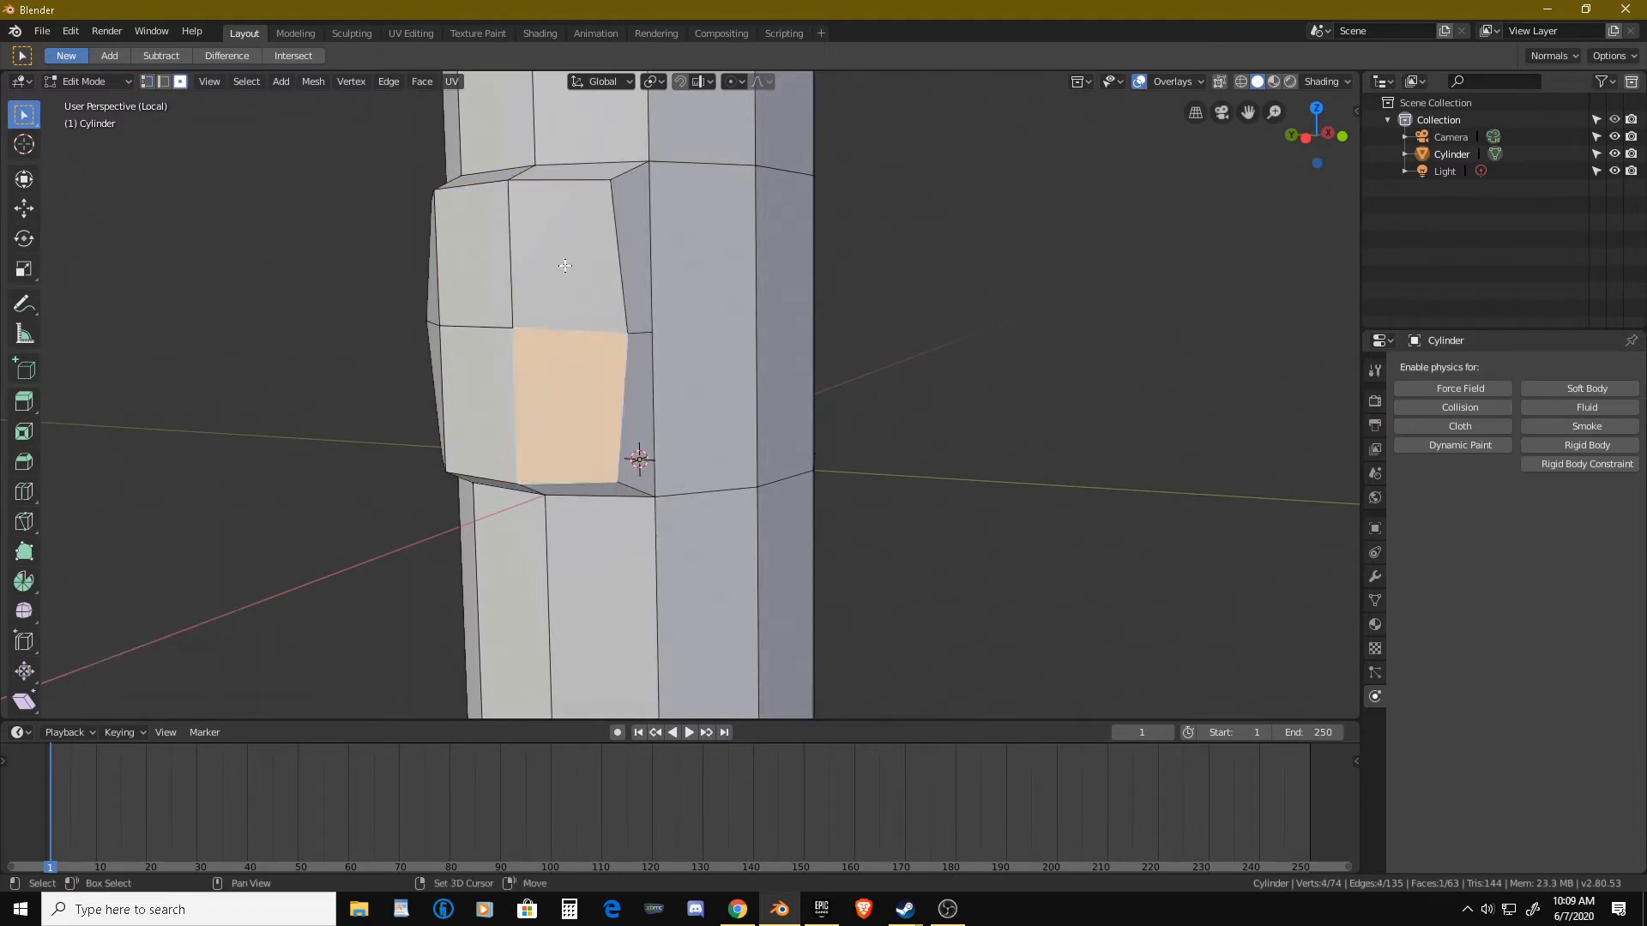
shift+click(558, 265)
shift+click(489, 275)
middle_drag(489, 275, 647, 398)
shift+click(648, 400)
shift+click(570, 397)
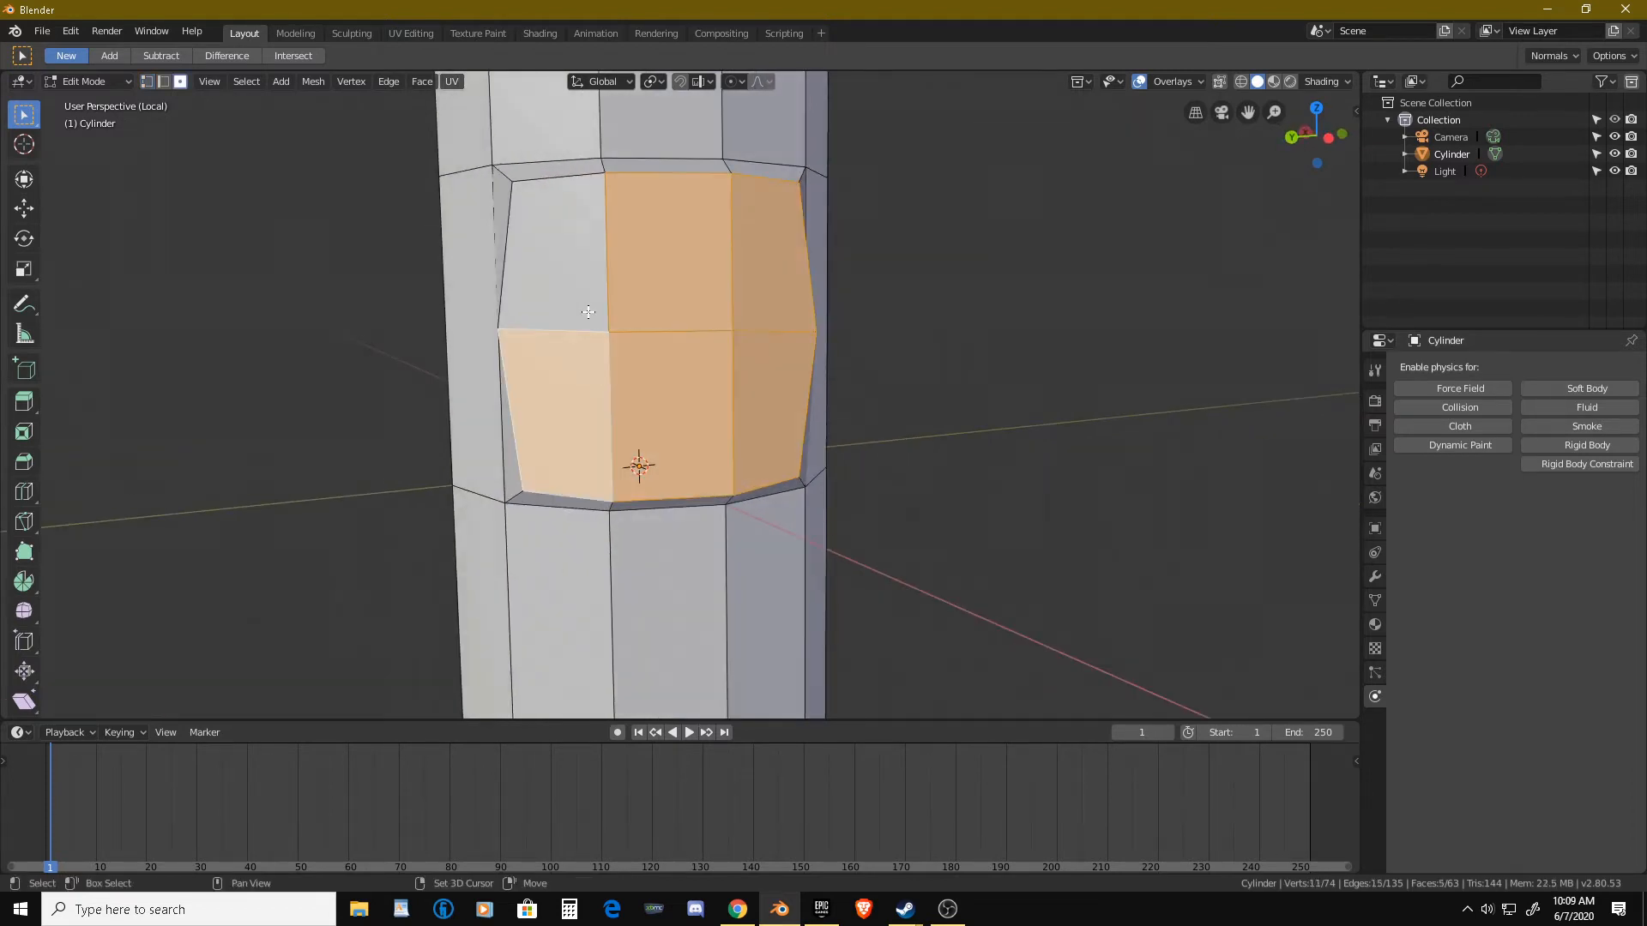
shift+click(573, 296)
middle_drag(595, 326, 798, 357)
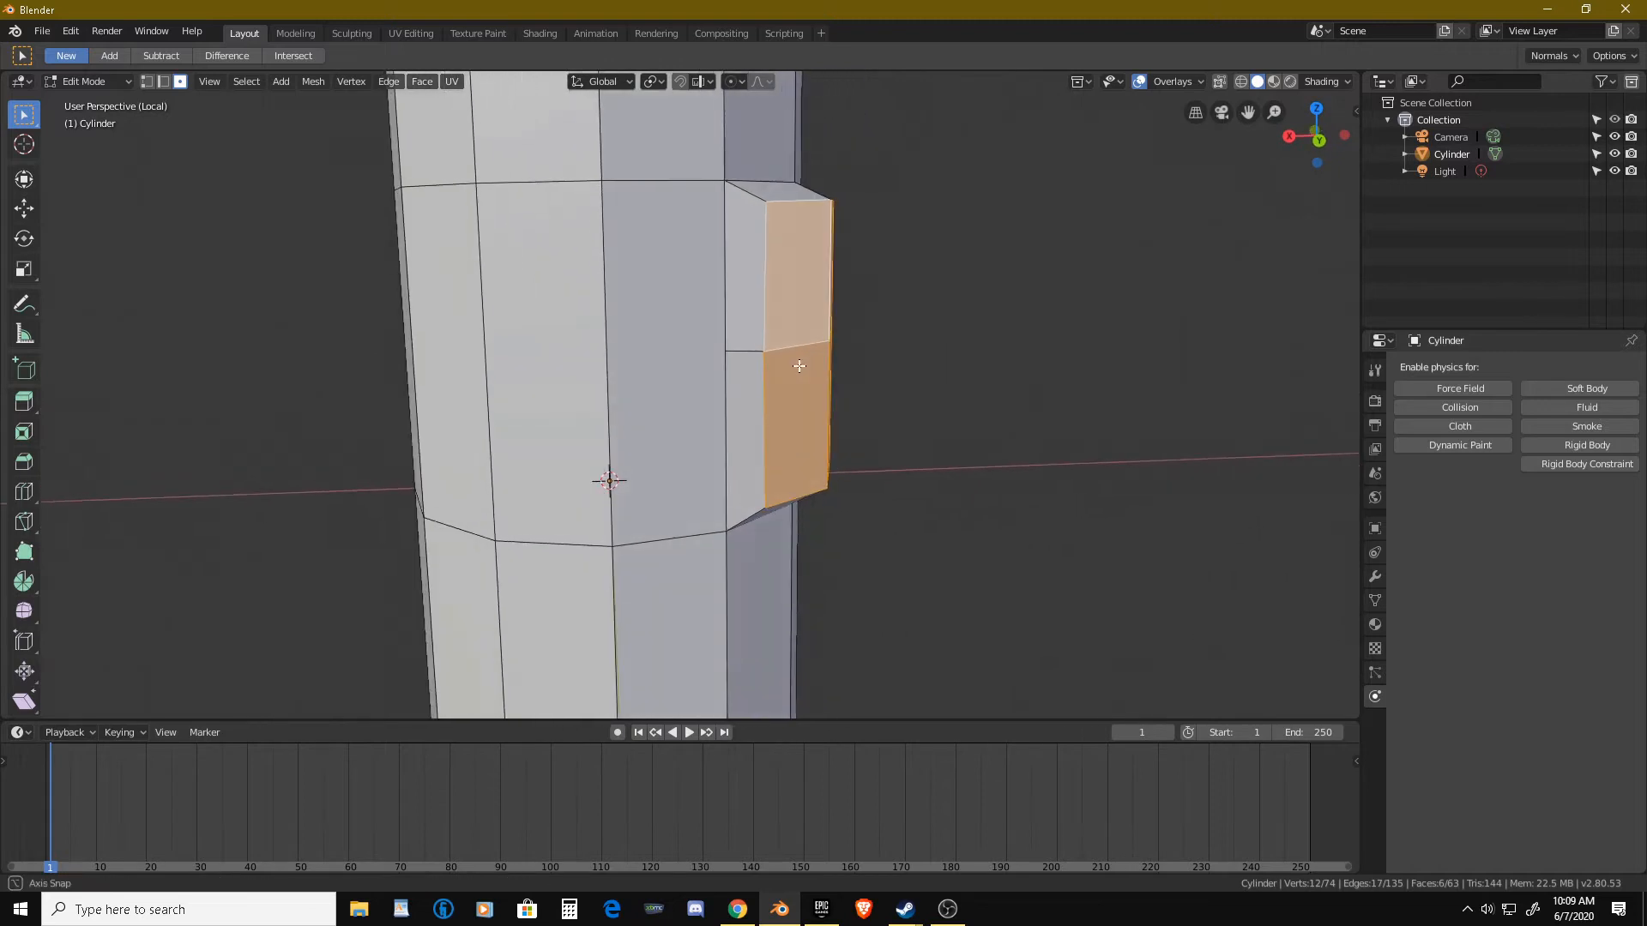
key(g)
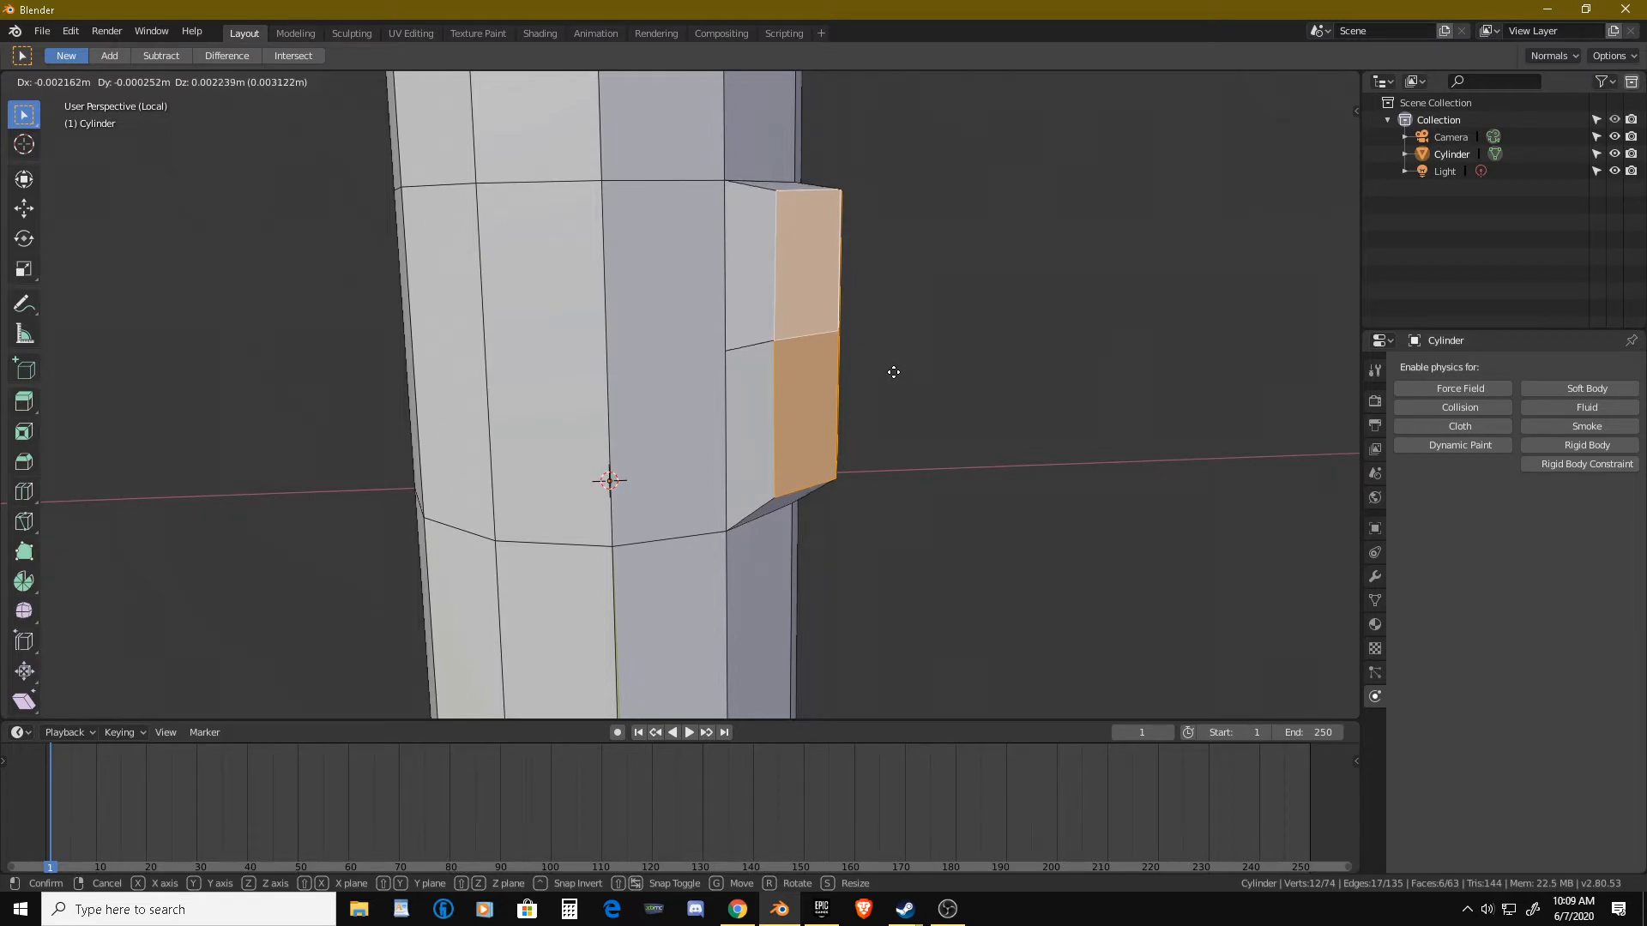
click(894, 372)
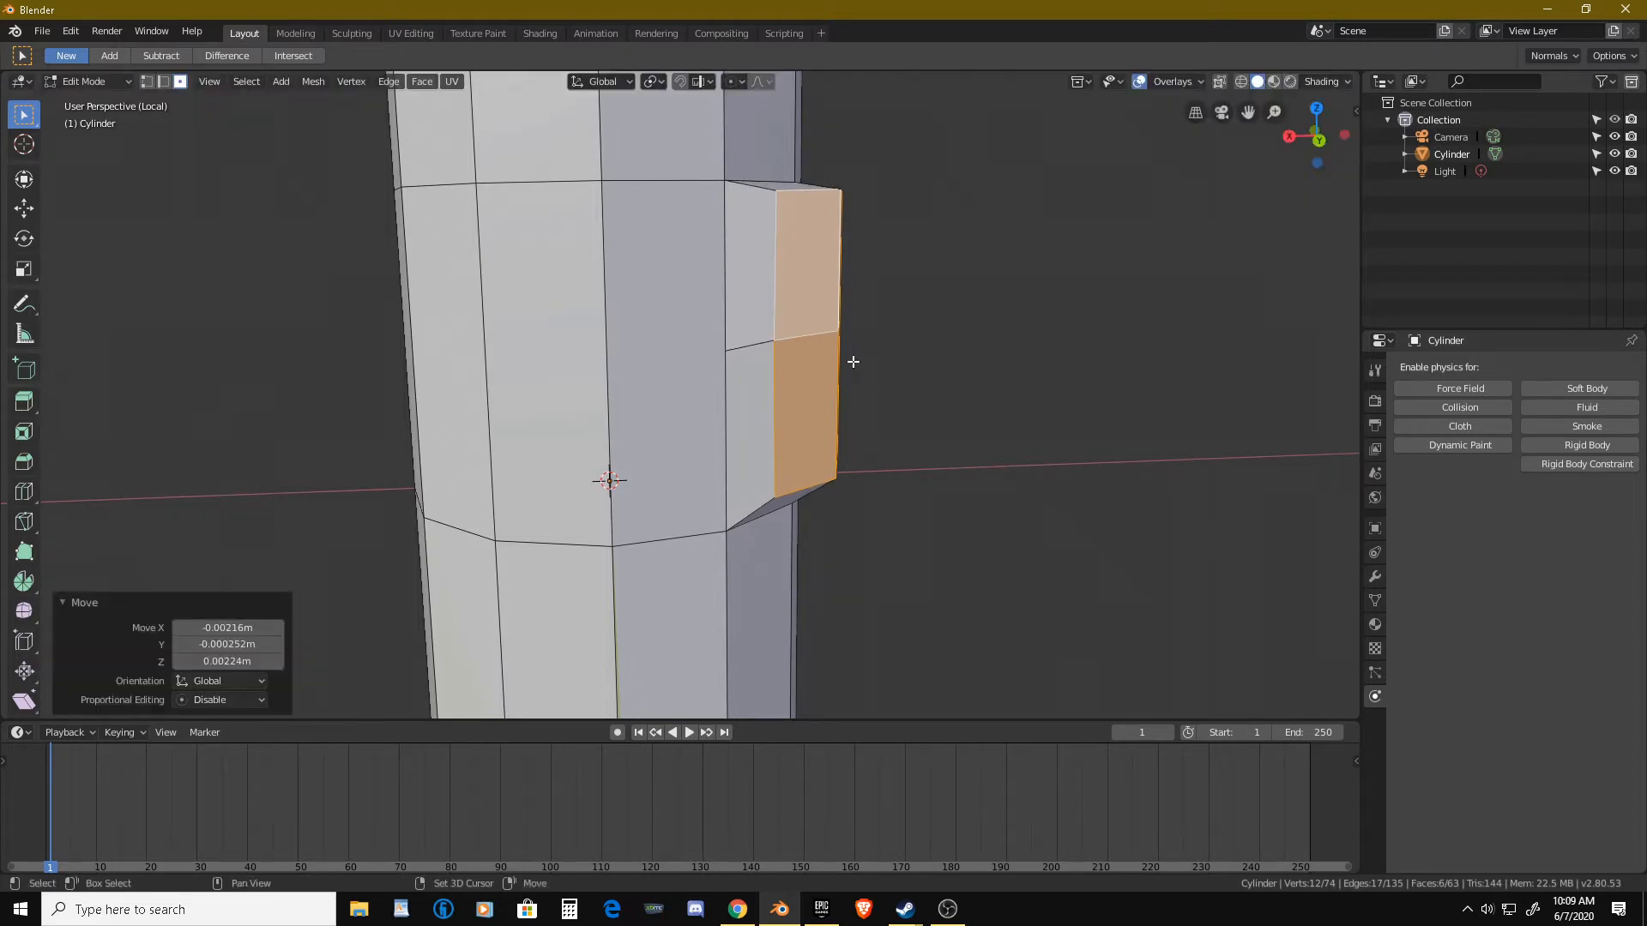
In edge select mode, select the cylinder's lowest inner edge loop and shift it sideways about 0.0033 m in X.
middle_drag(853, 361, 695, 305)
middle_drag(672, 491, 710, 465)
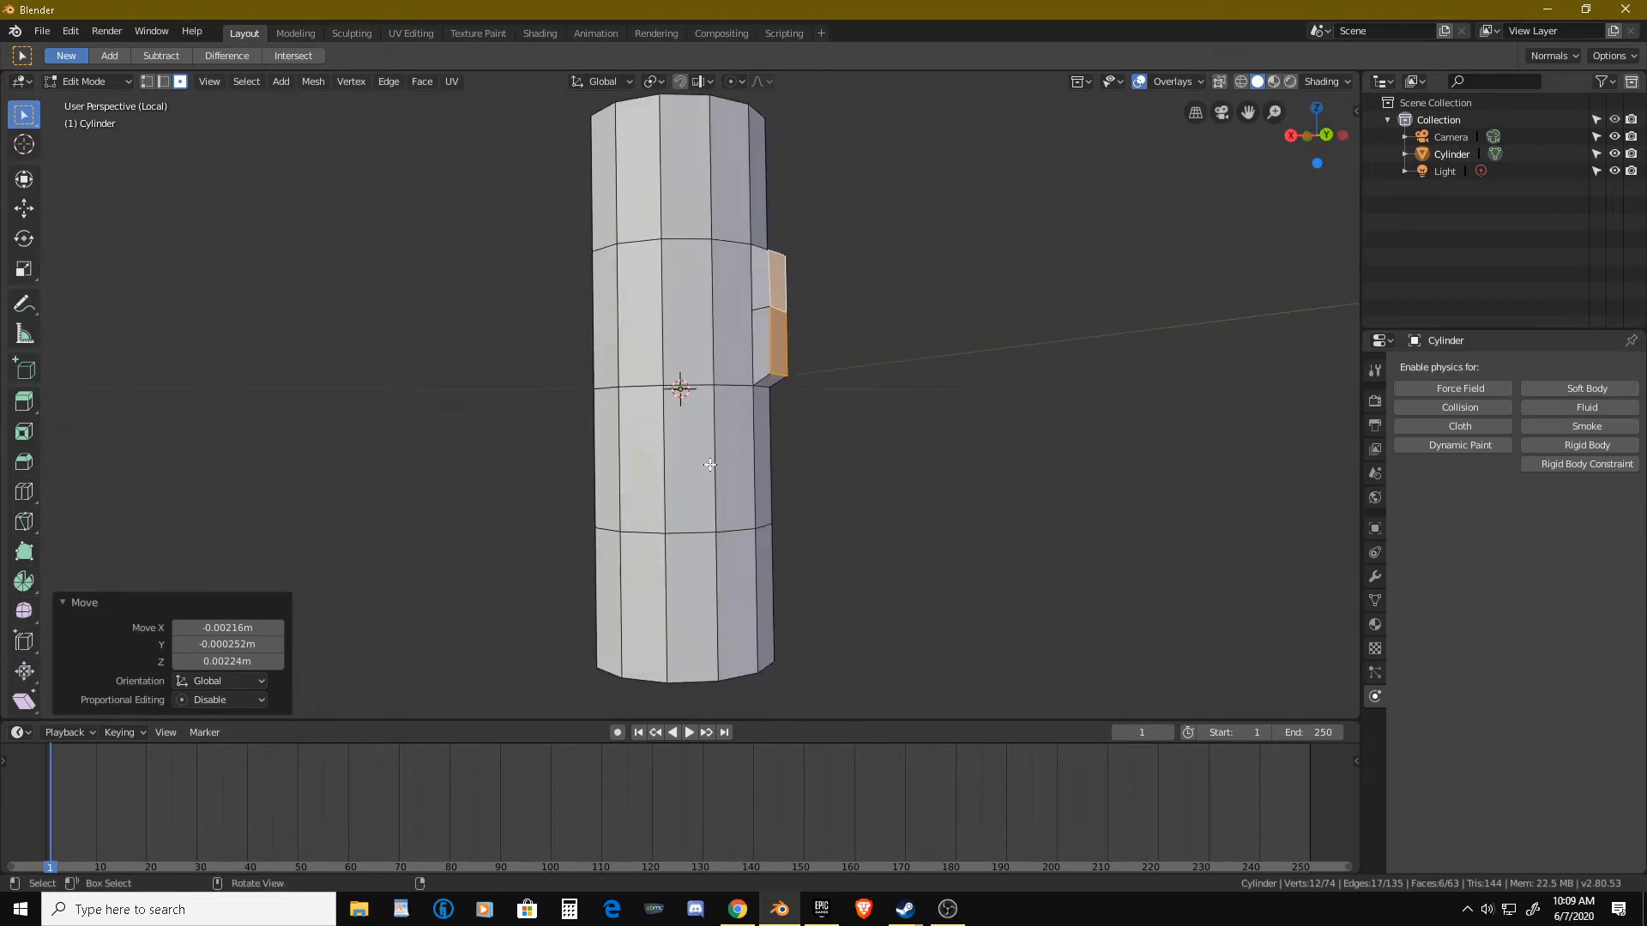
alt+click(693, 533)
alt+click(719, 529)
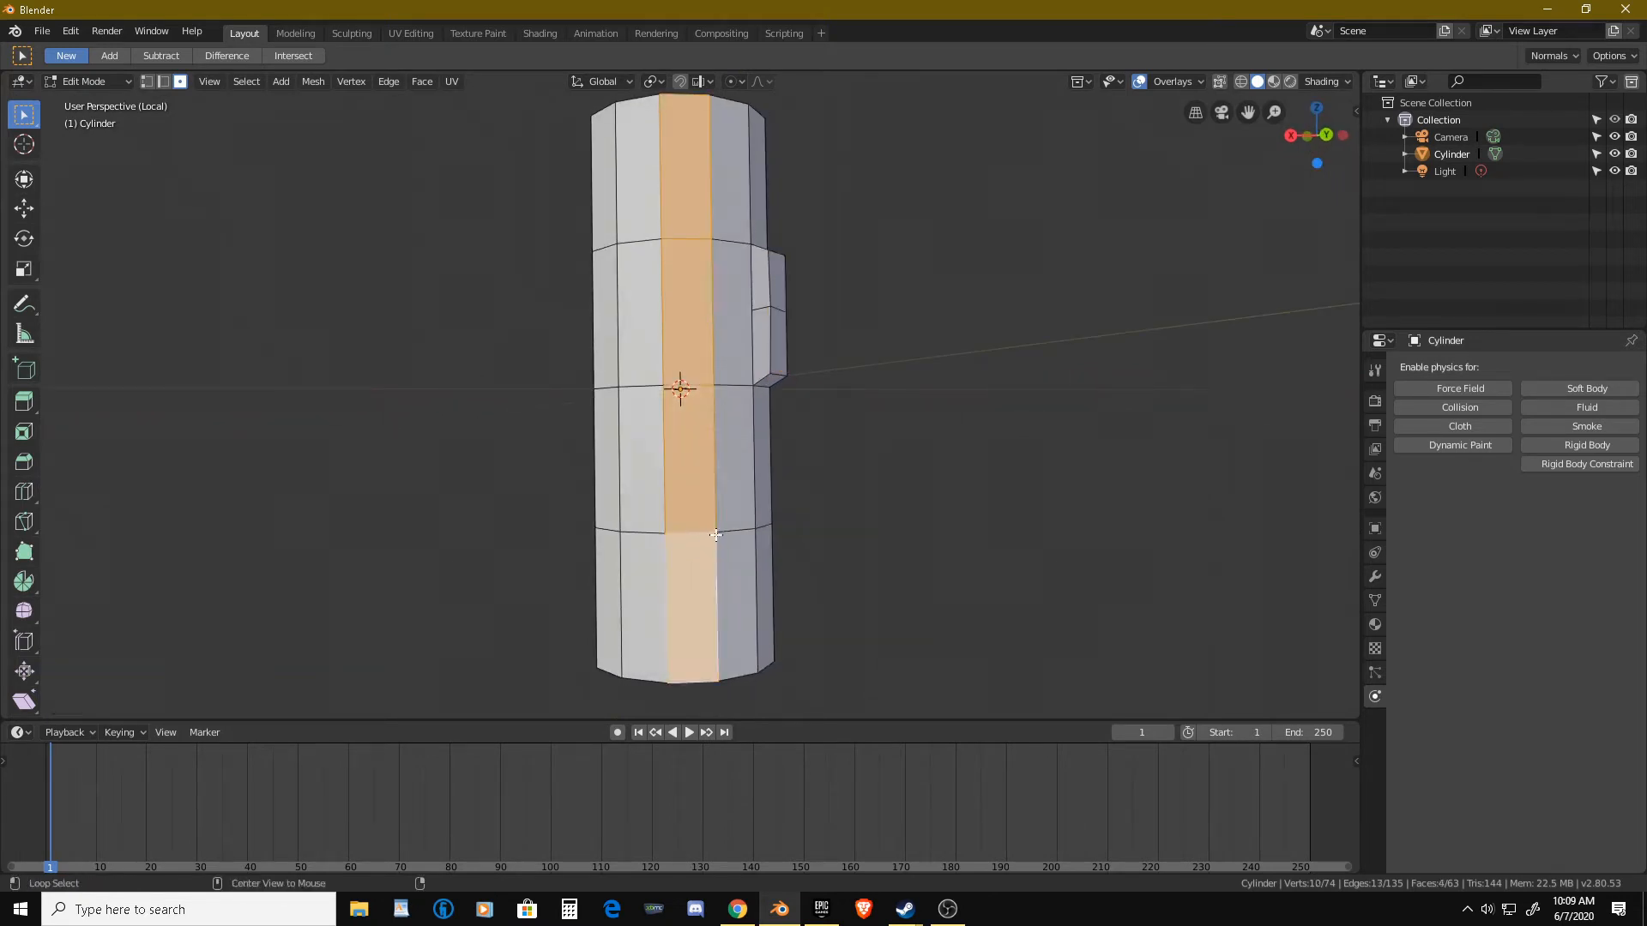
key(ctrl+Tab)
click(701, 509)
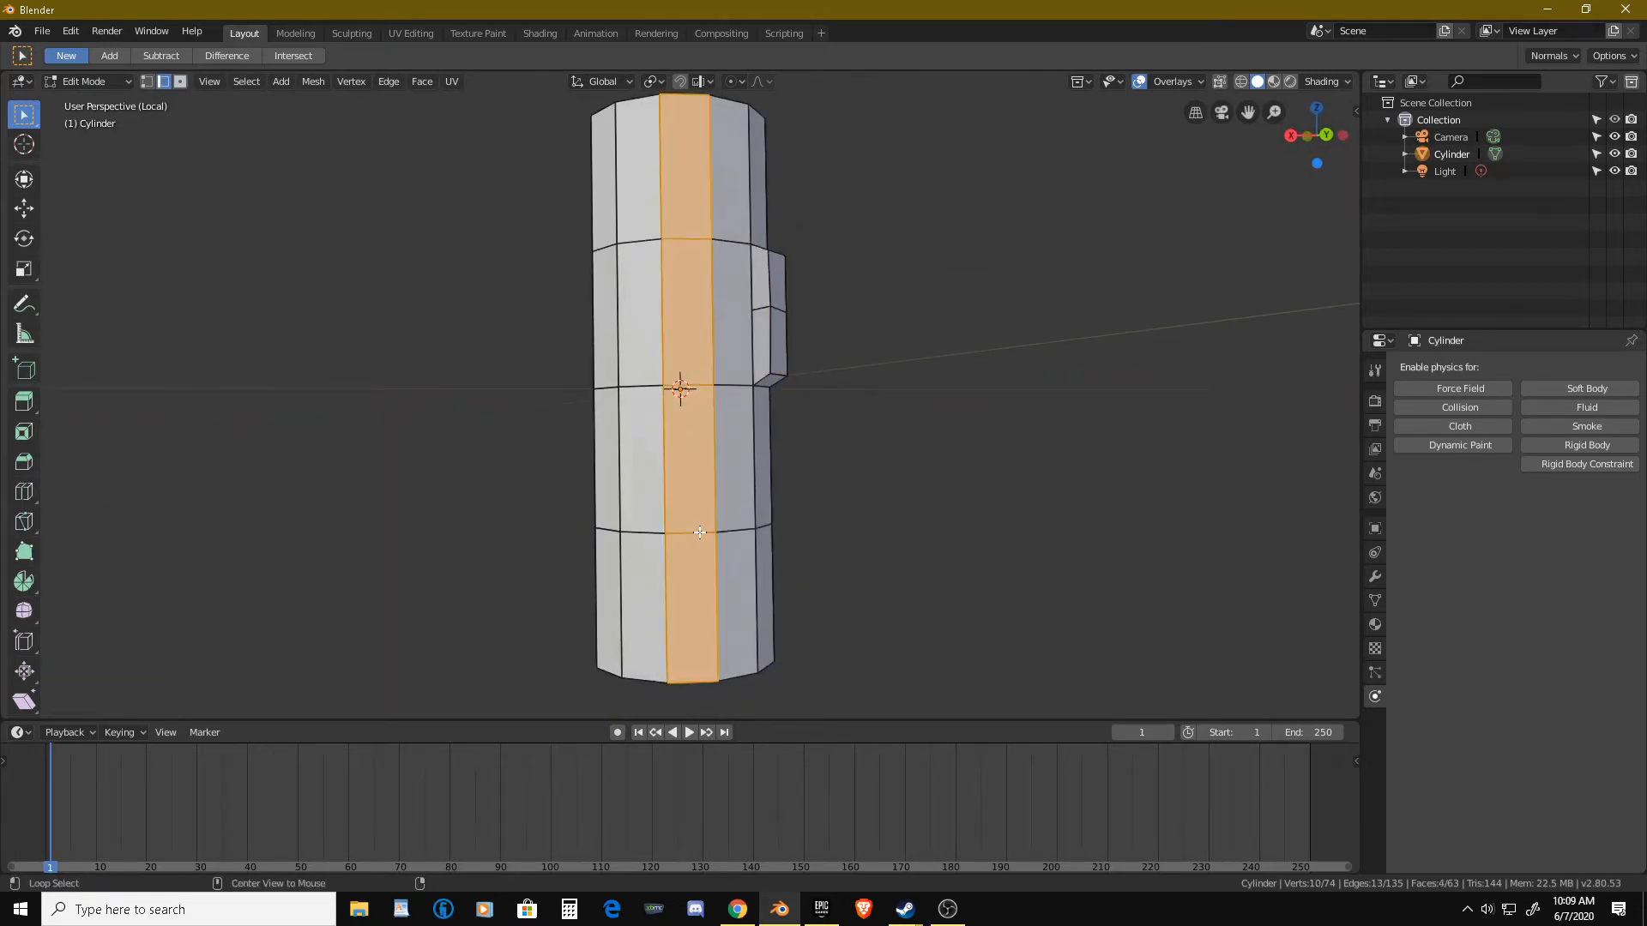
alt+click(737, 534)
mouse_move(737, 534)
middle_down()
mouse_move(750, 536)
mouse_move(736, 534)
middle_up()
key(g)
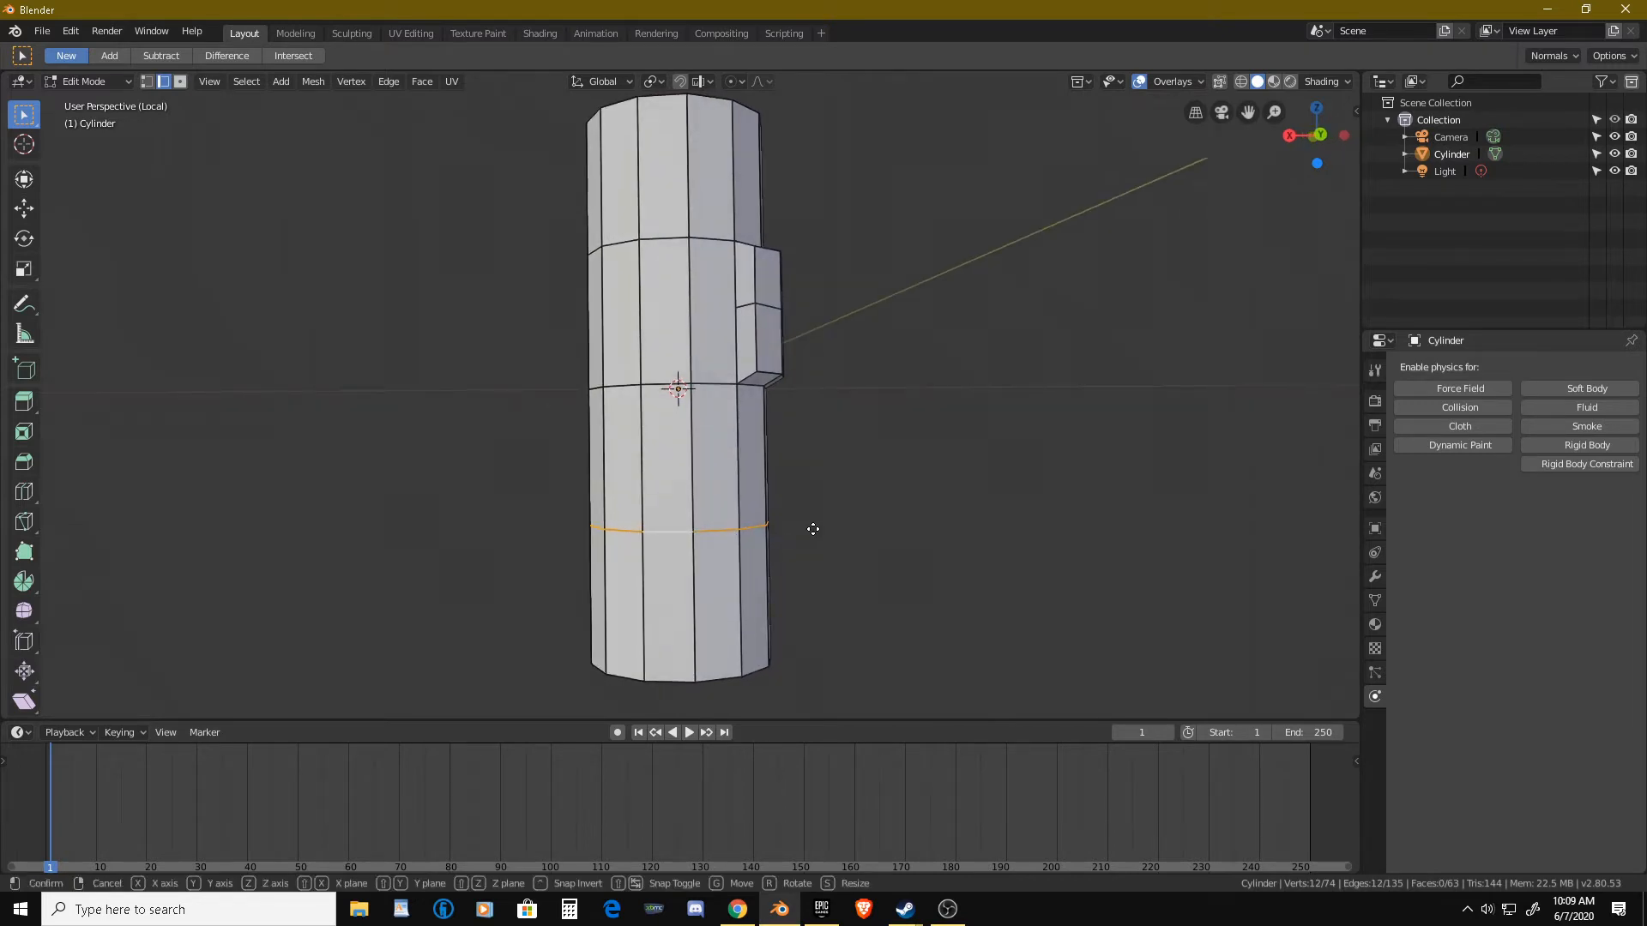
click(808, 529)
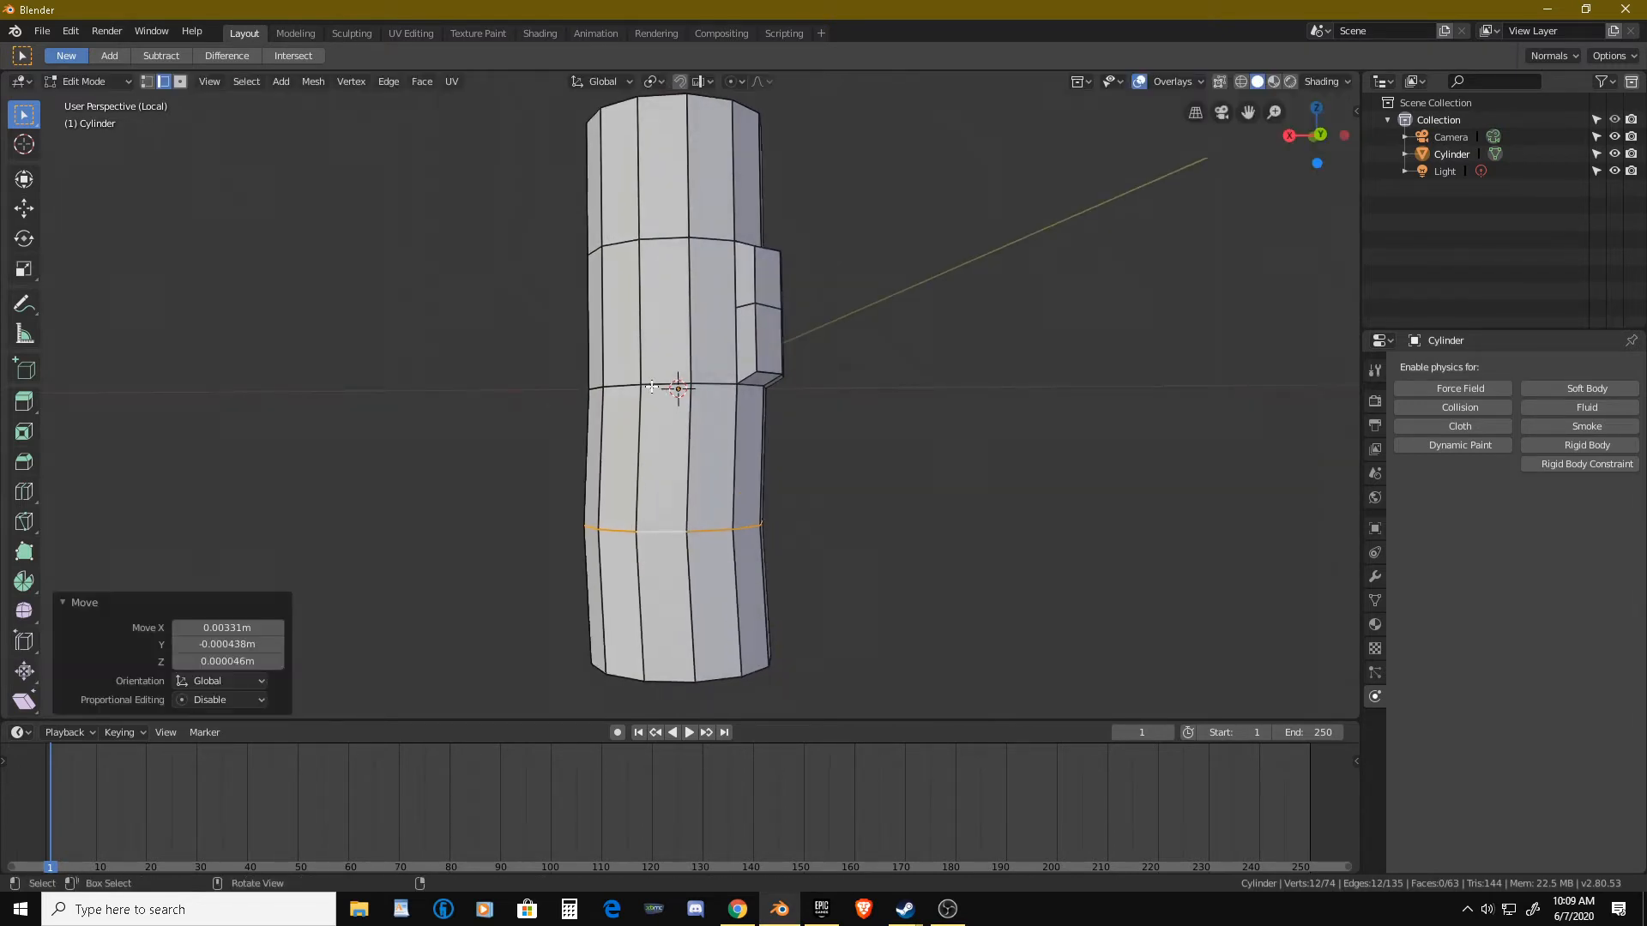
Move the edge loop just below the raised block about 0.0106 m down and -0.0028 m in X, and rotate it about -8.16°.
click(654, 386)
alt+click(655, 384)
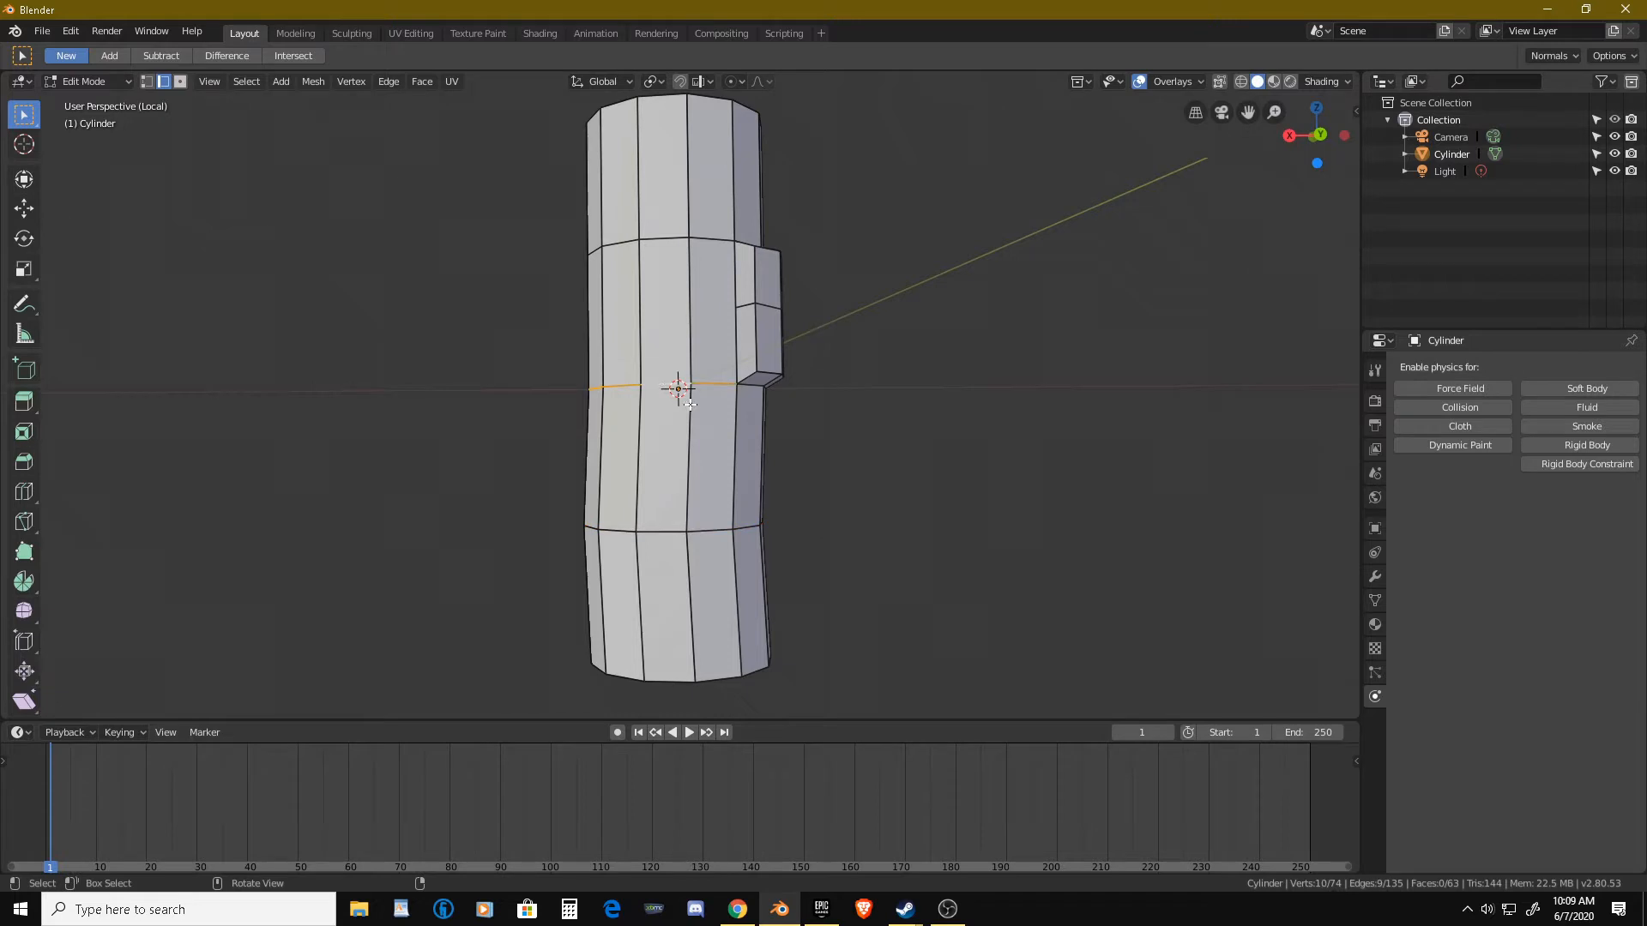
key(g)
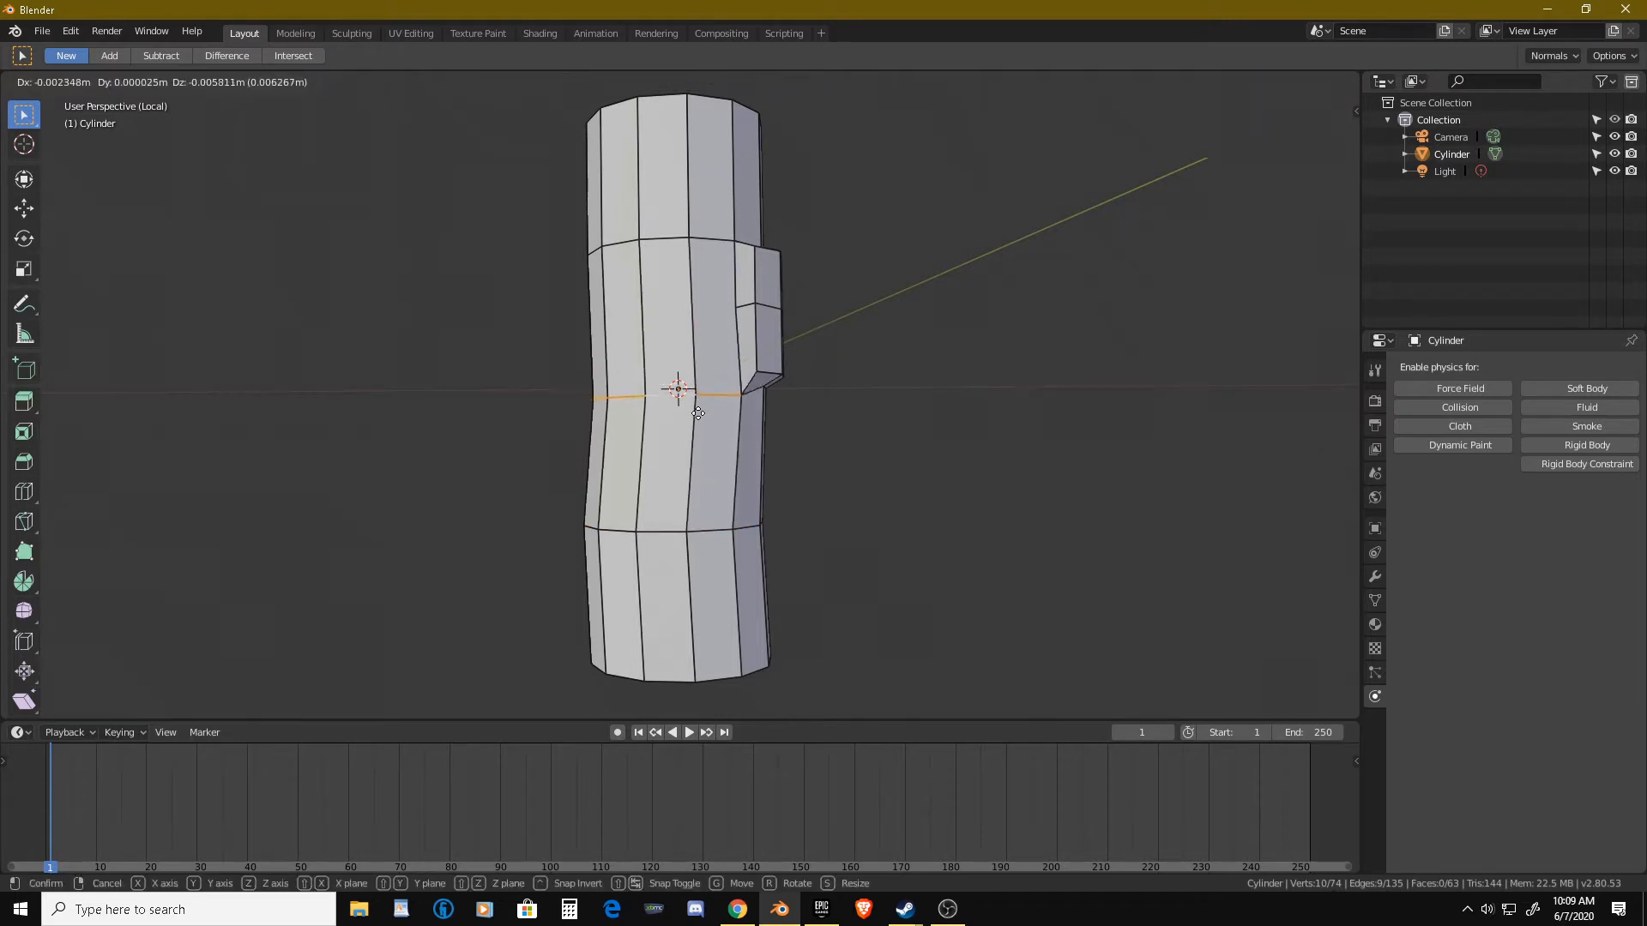
click(699, 422)
key(r)
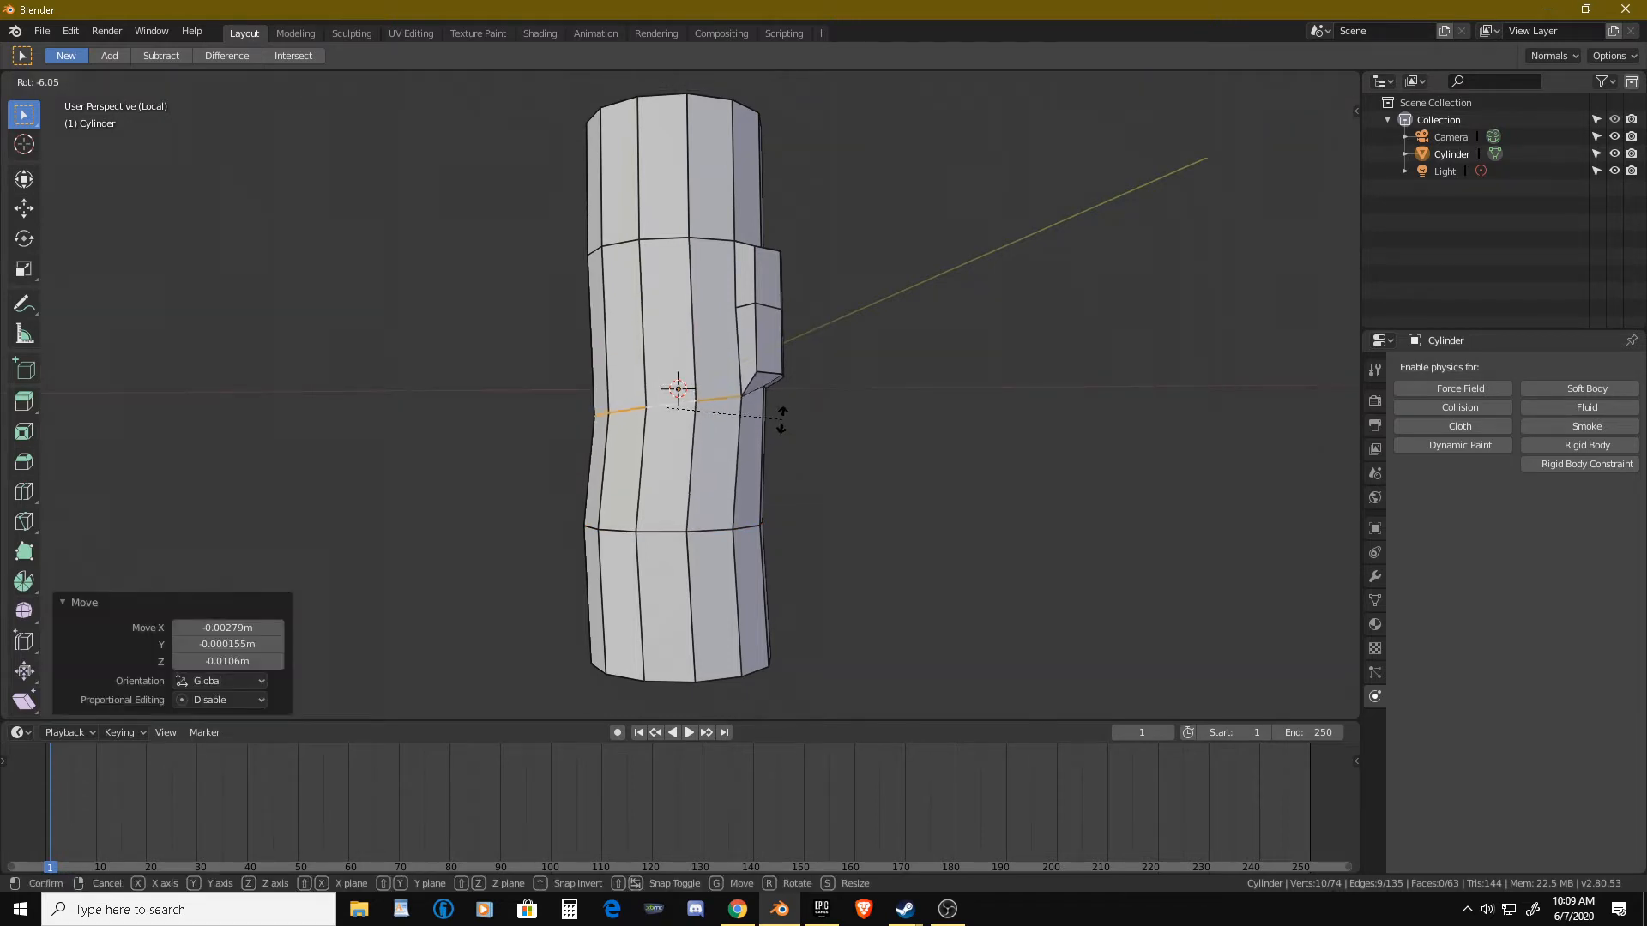
click(781, 415)
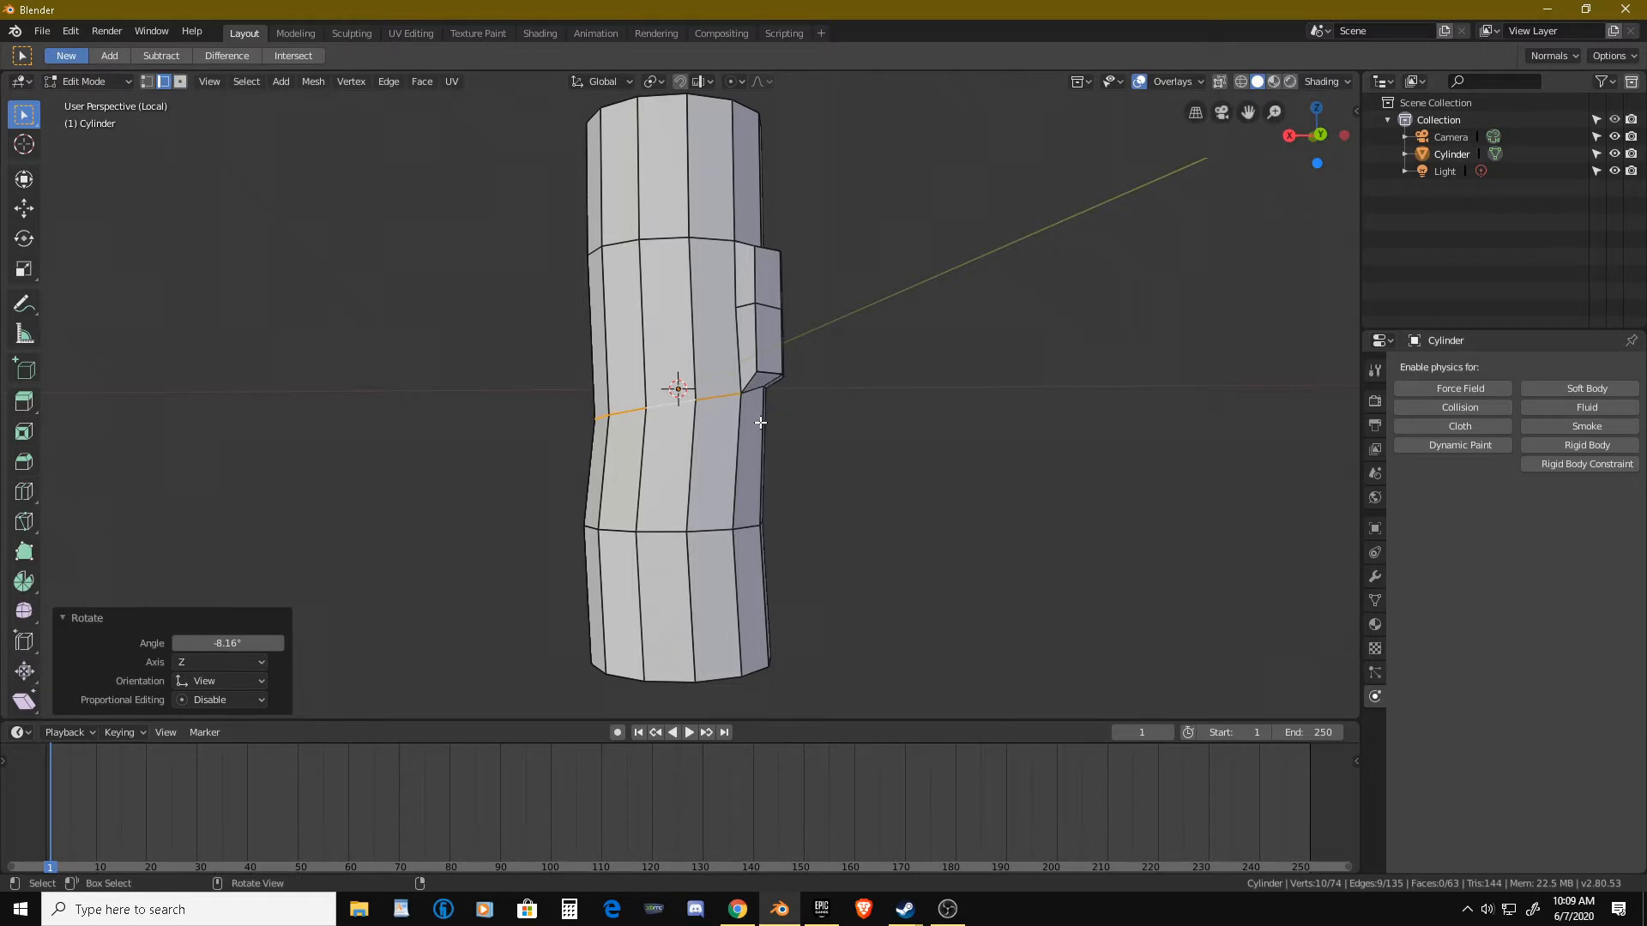
Rotate the cylinder's lowest inner edge loop about 13.6° and move it about 0.01 m down.
alt+click(680, 531)
key(r)
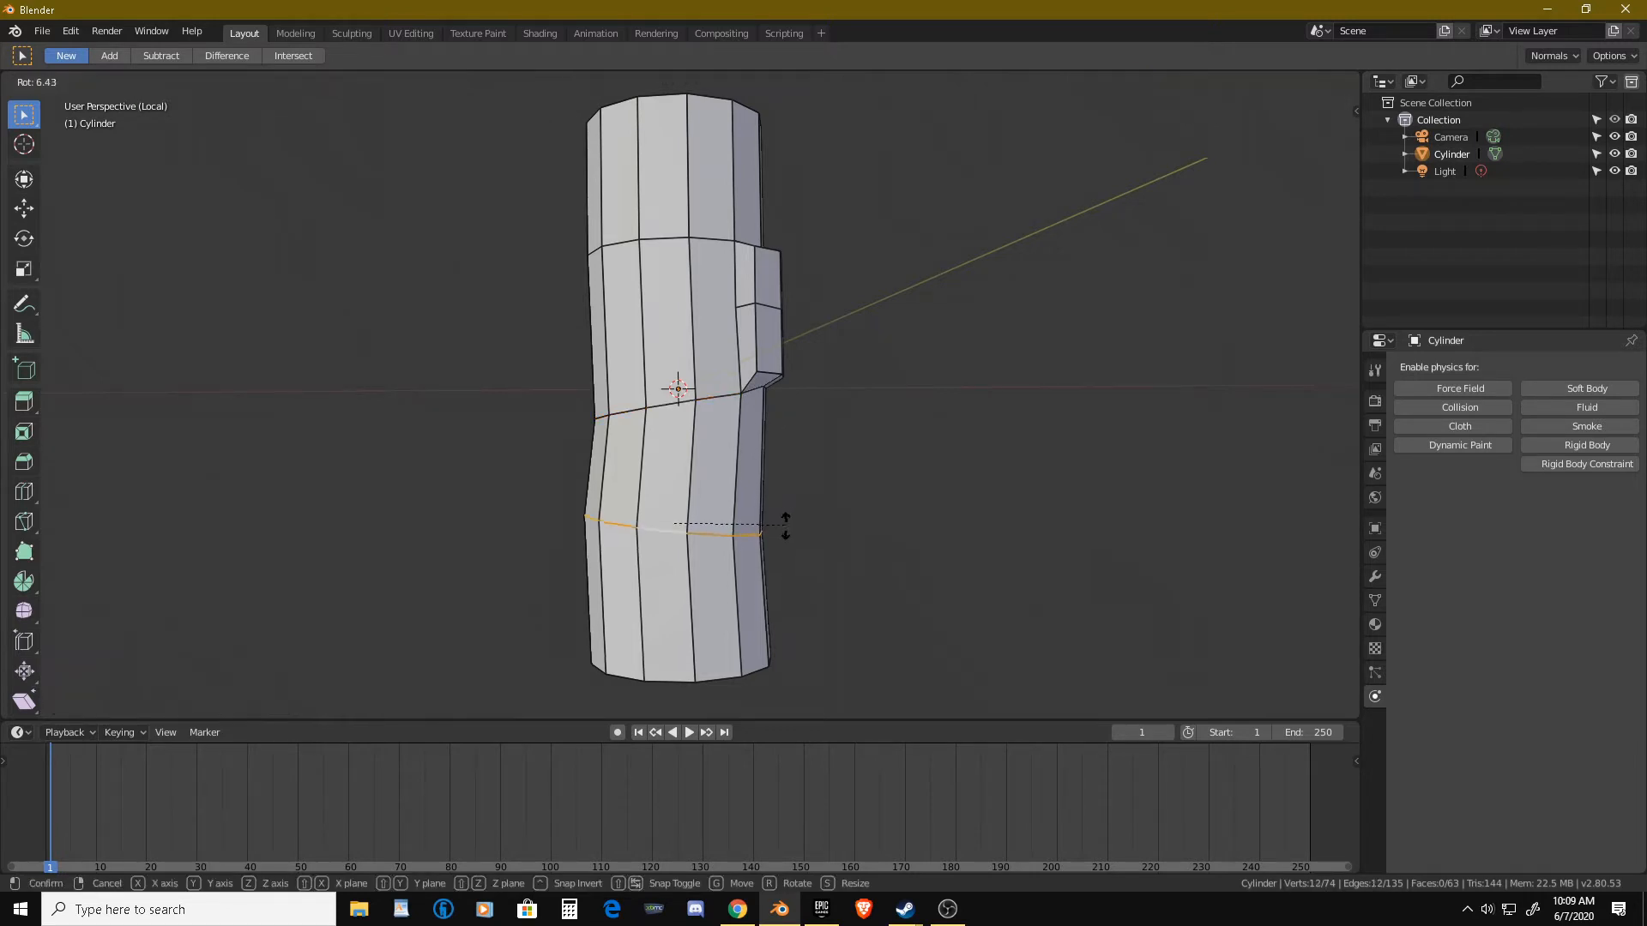
click(780, 540)
key(g)
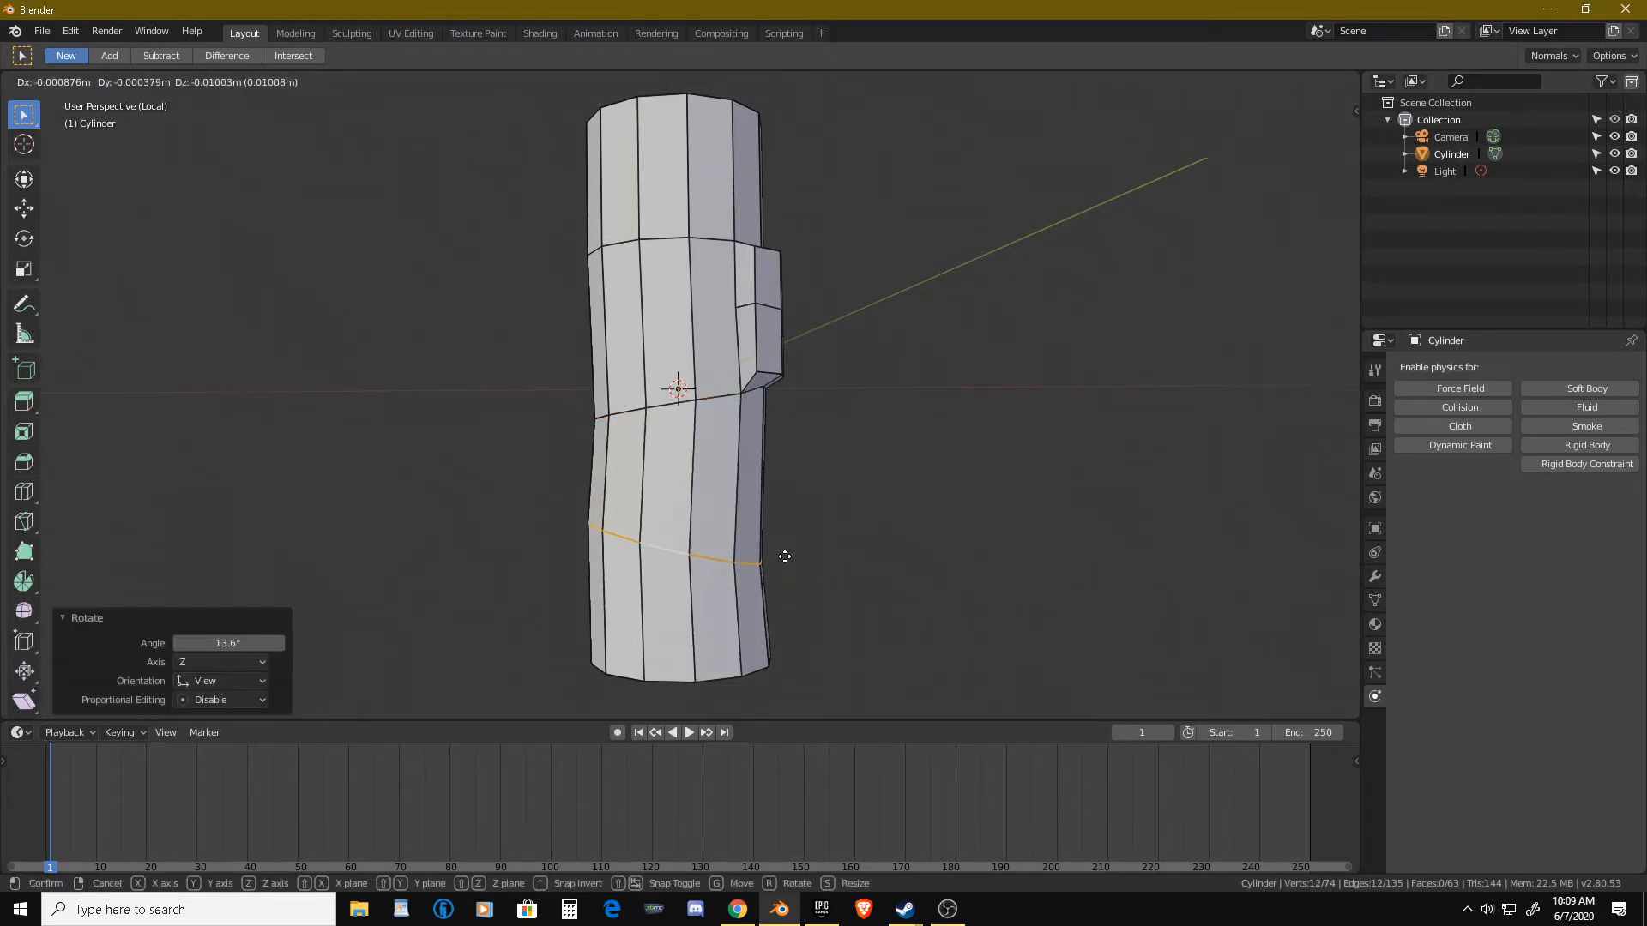
click(785, 556)
Rotate the edge loop above the raised block about 9.39° and move it about 0.00425 m in X, -0.0032 m in Y and 0.0102 m in Z.
middle_drag(691, 471, 705, 477)
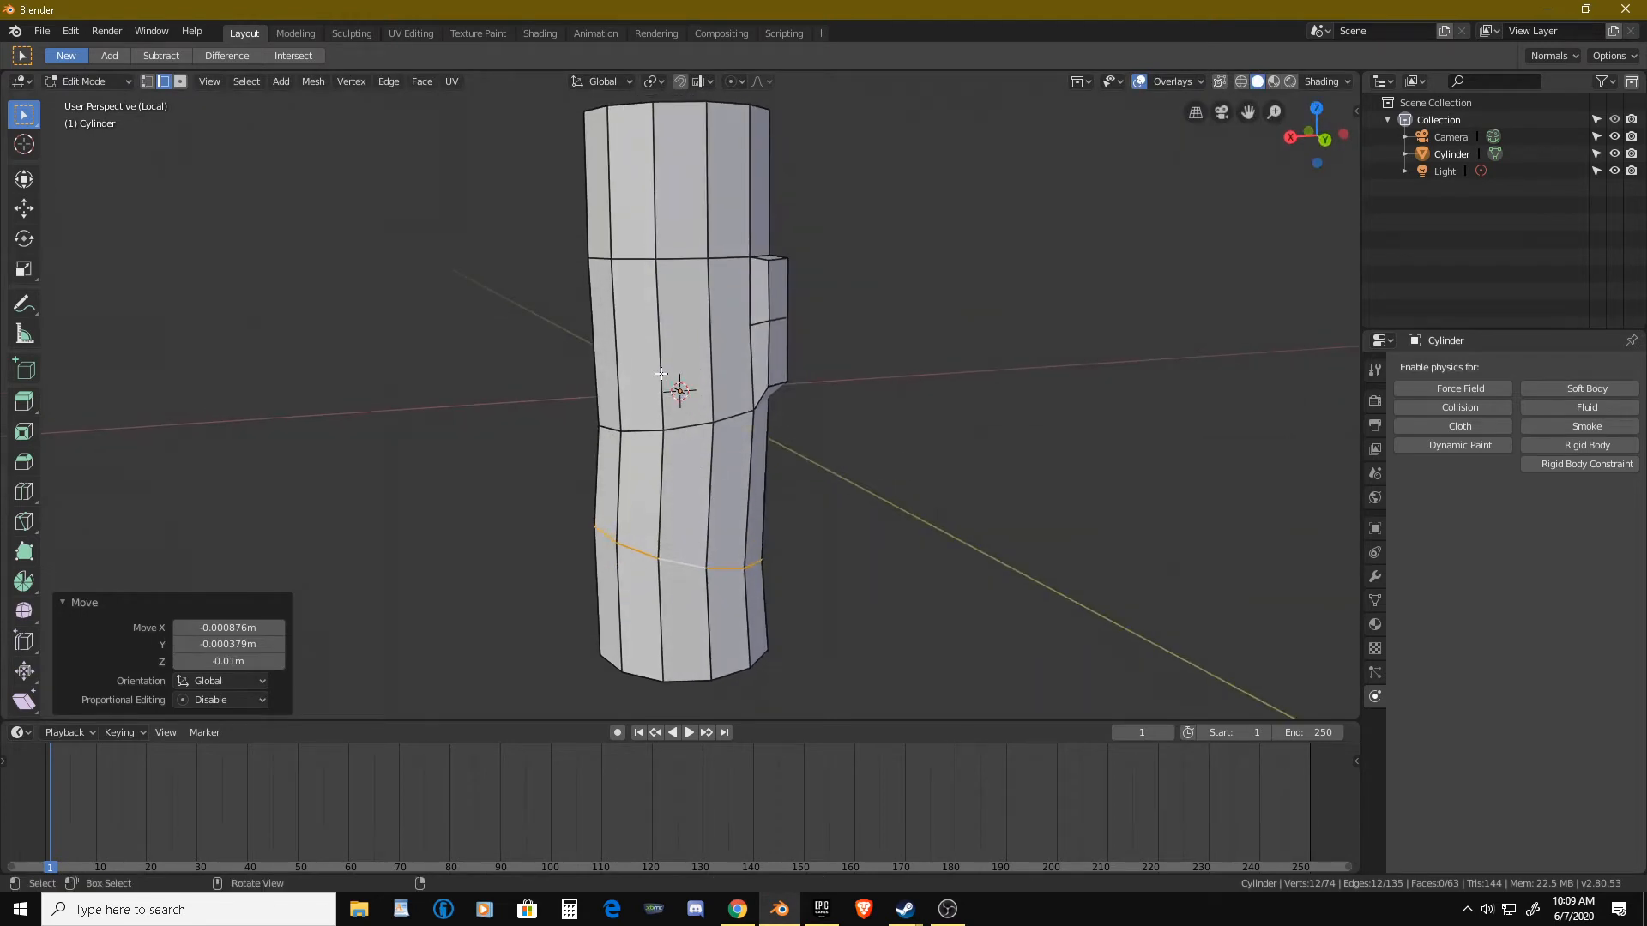
alt+click(683, 263)
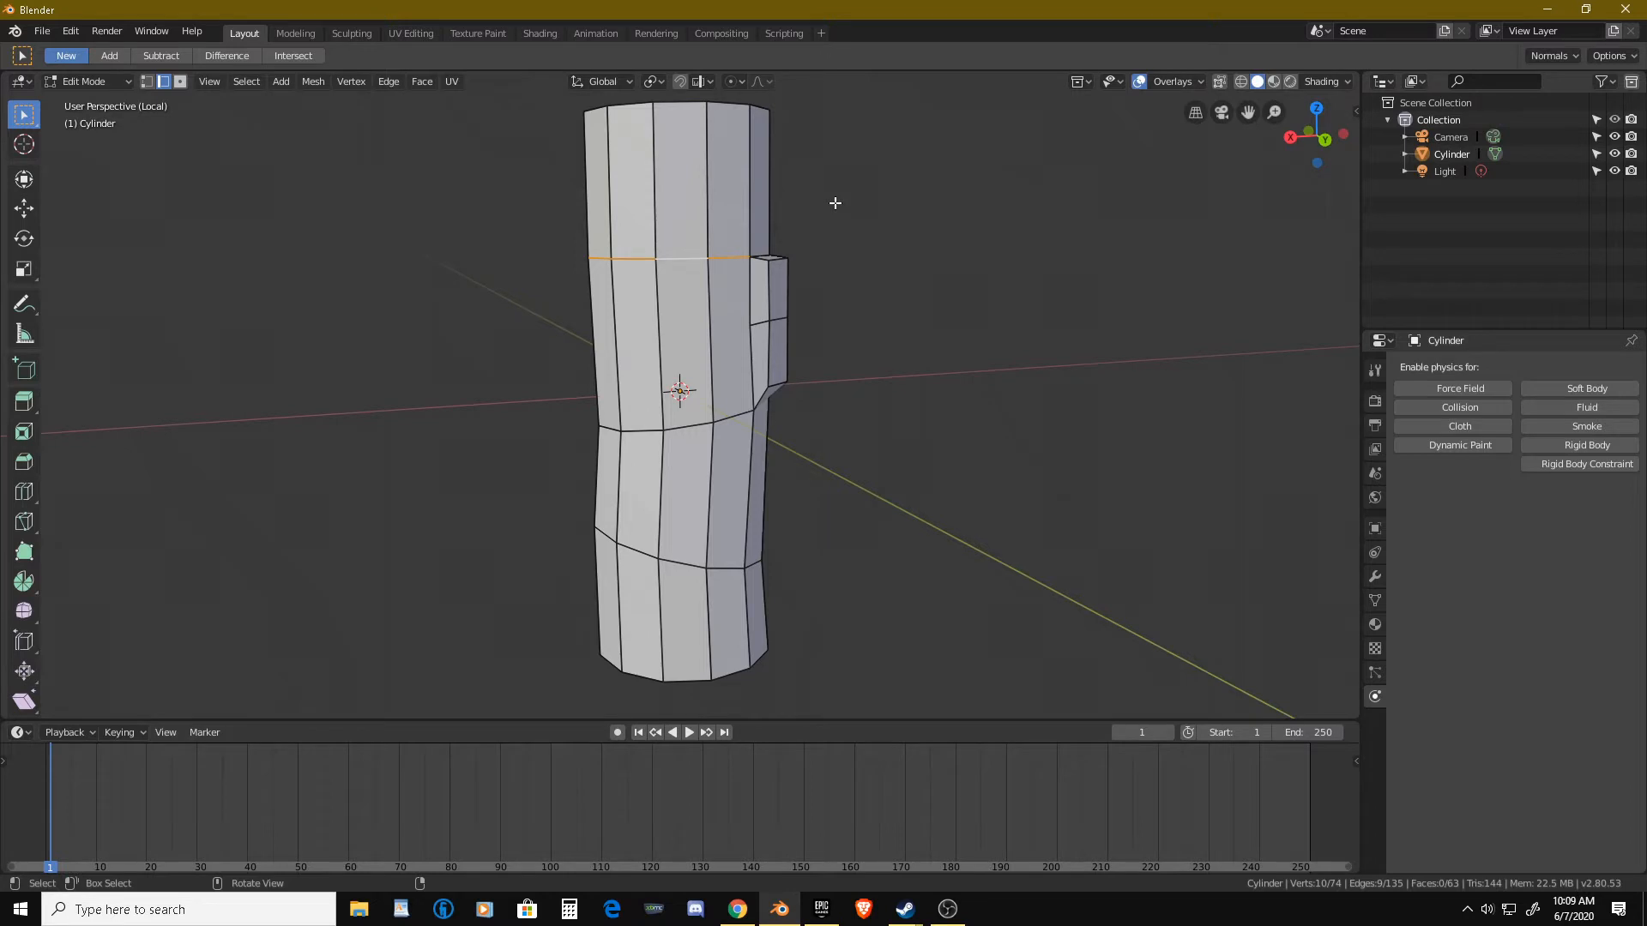
key(r)
click(840, 230)
key(g)
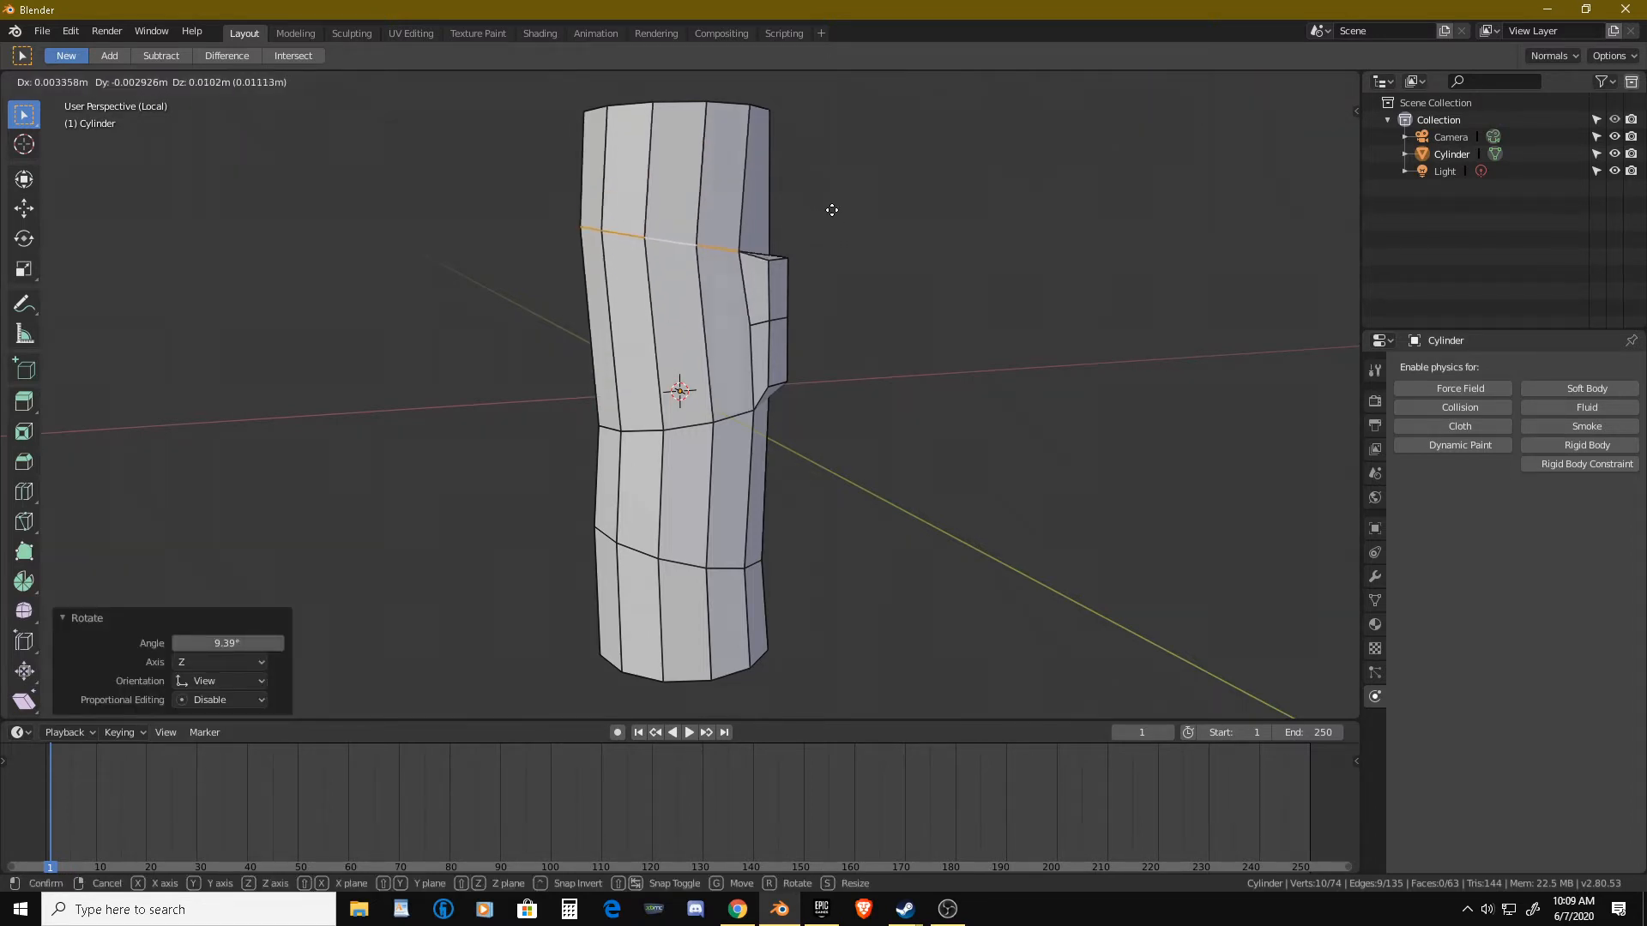
click(831, 211)
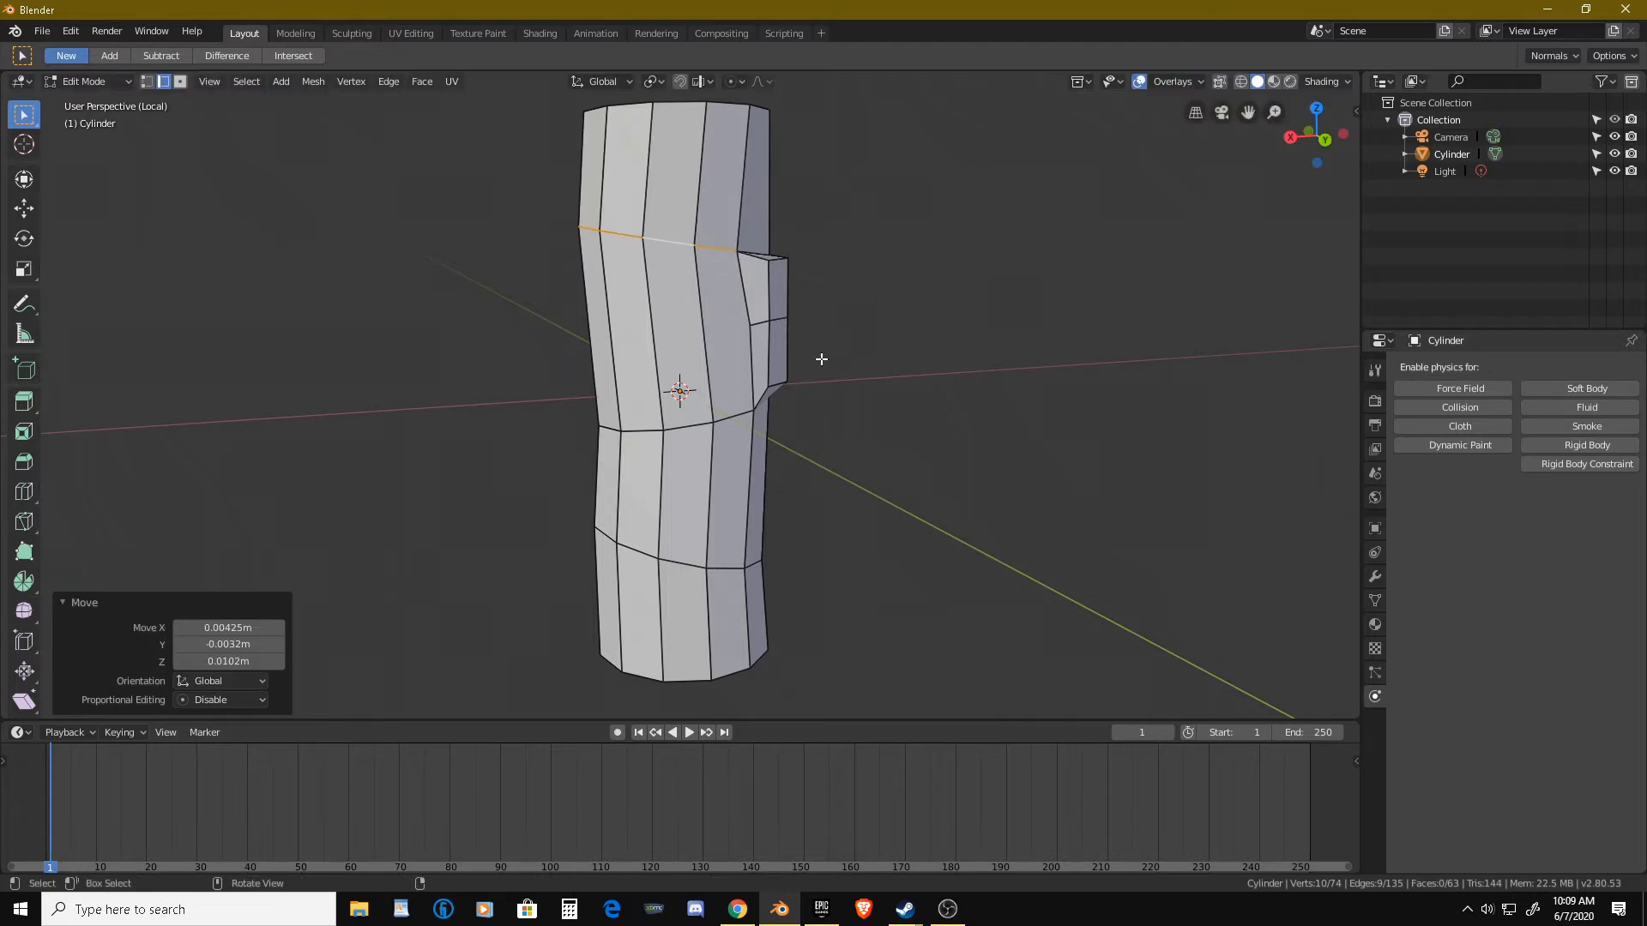
In face select mode, select the raised block's six outer faces and inset them about 0.00575 m.
scroll(788, 389, down, 2)
middle_drag(796, 373, 763, 415)
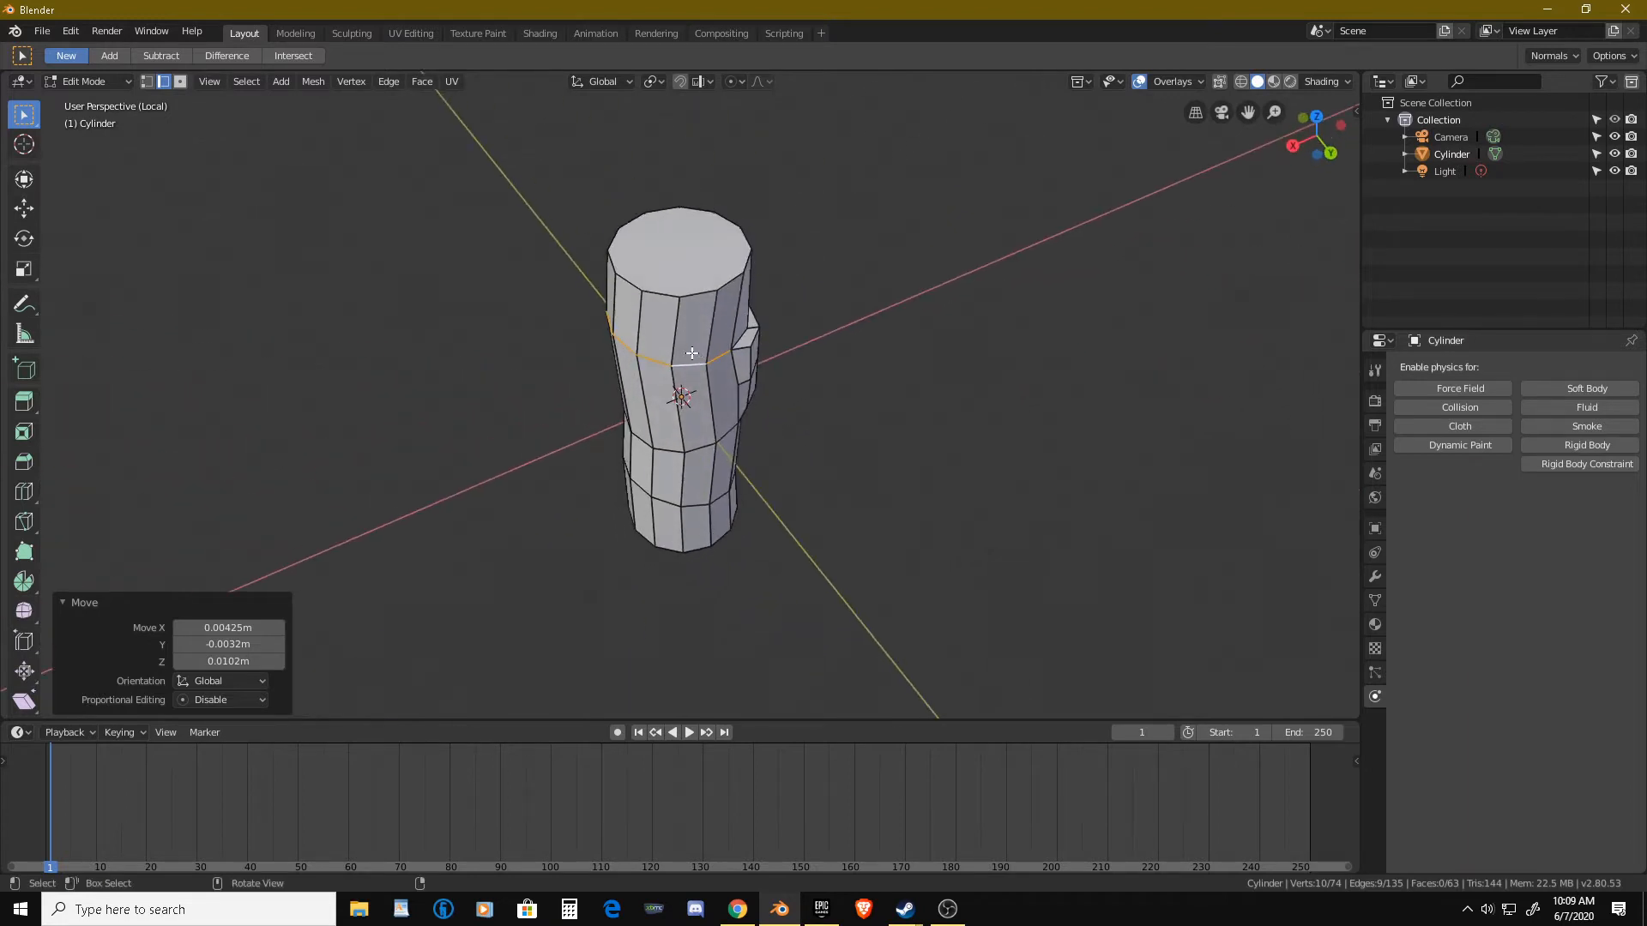
middle_drag(692, 353, 533, 352)
scroll(678, 348, up, 6)
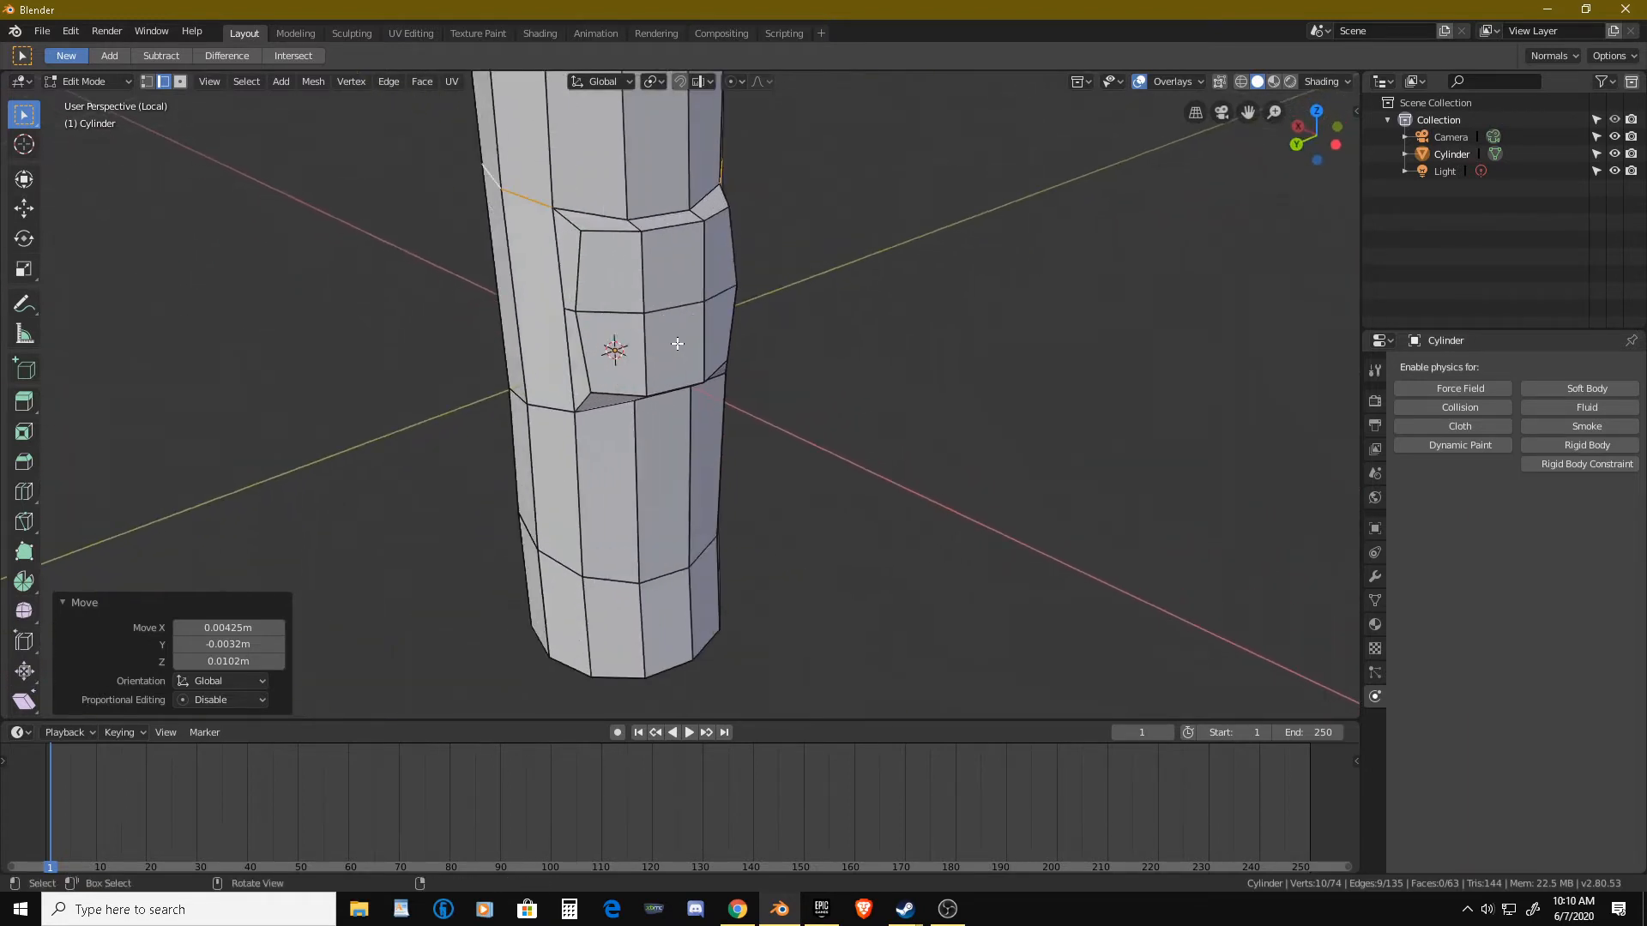
middle_drag(677, 344, 661, 342)
shift+click(661, 278)
key(ctrl+Tab)
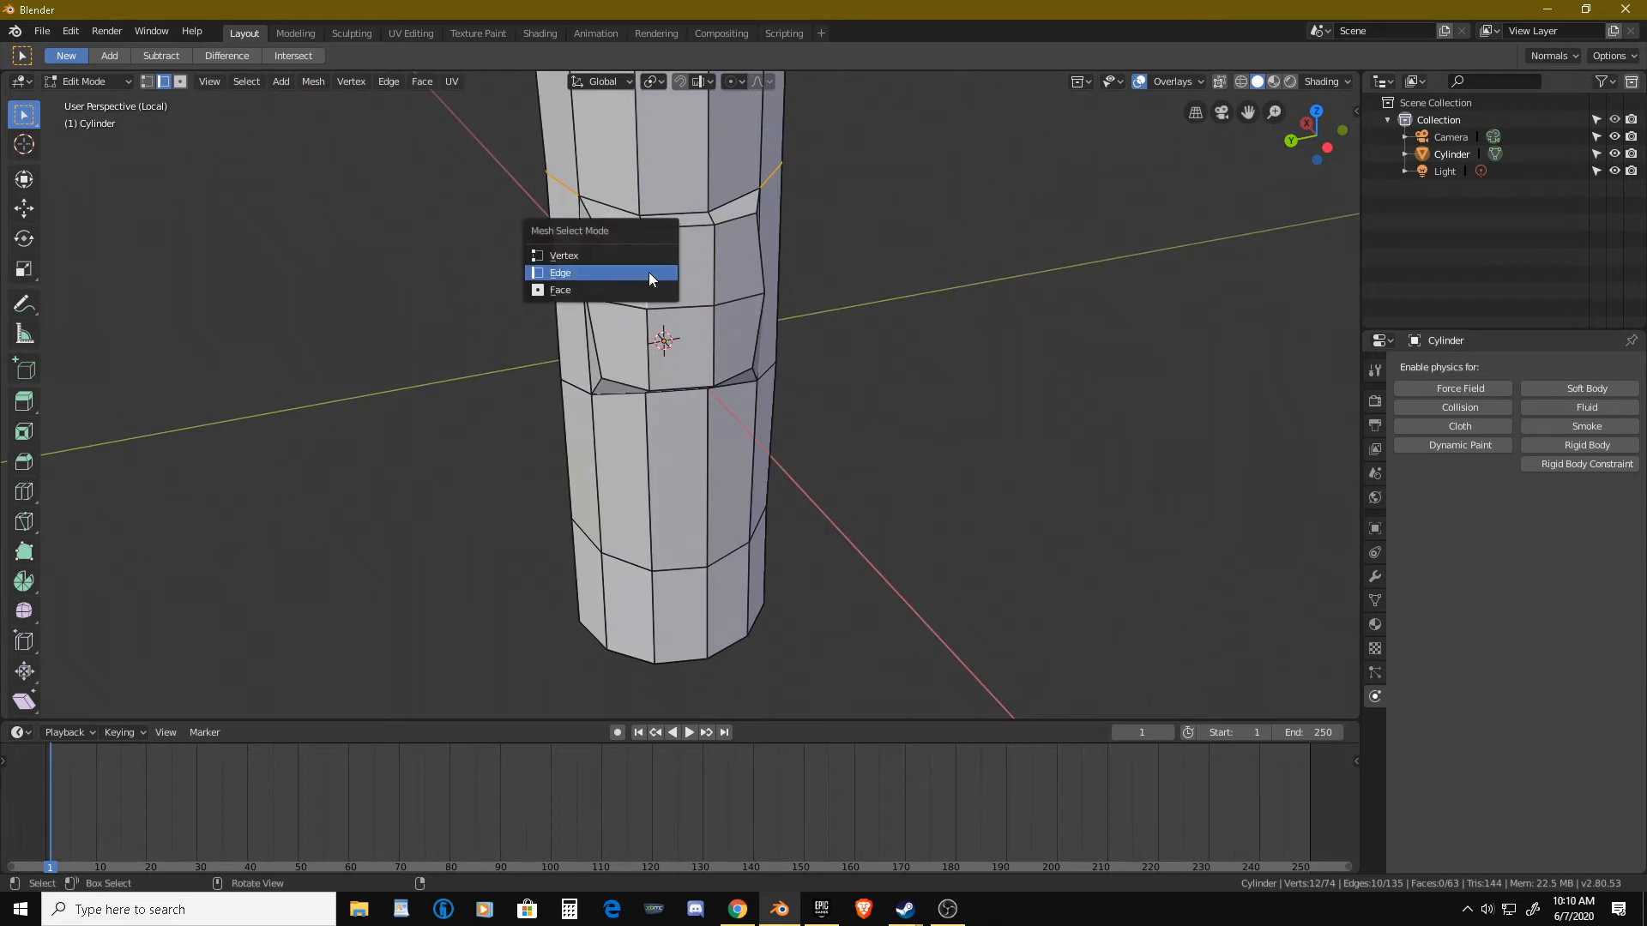
click(653, 279)
click(616, 265)
shift+click(686, 266)
shift+click(729, 269)
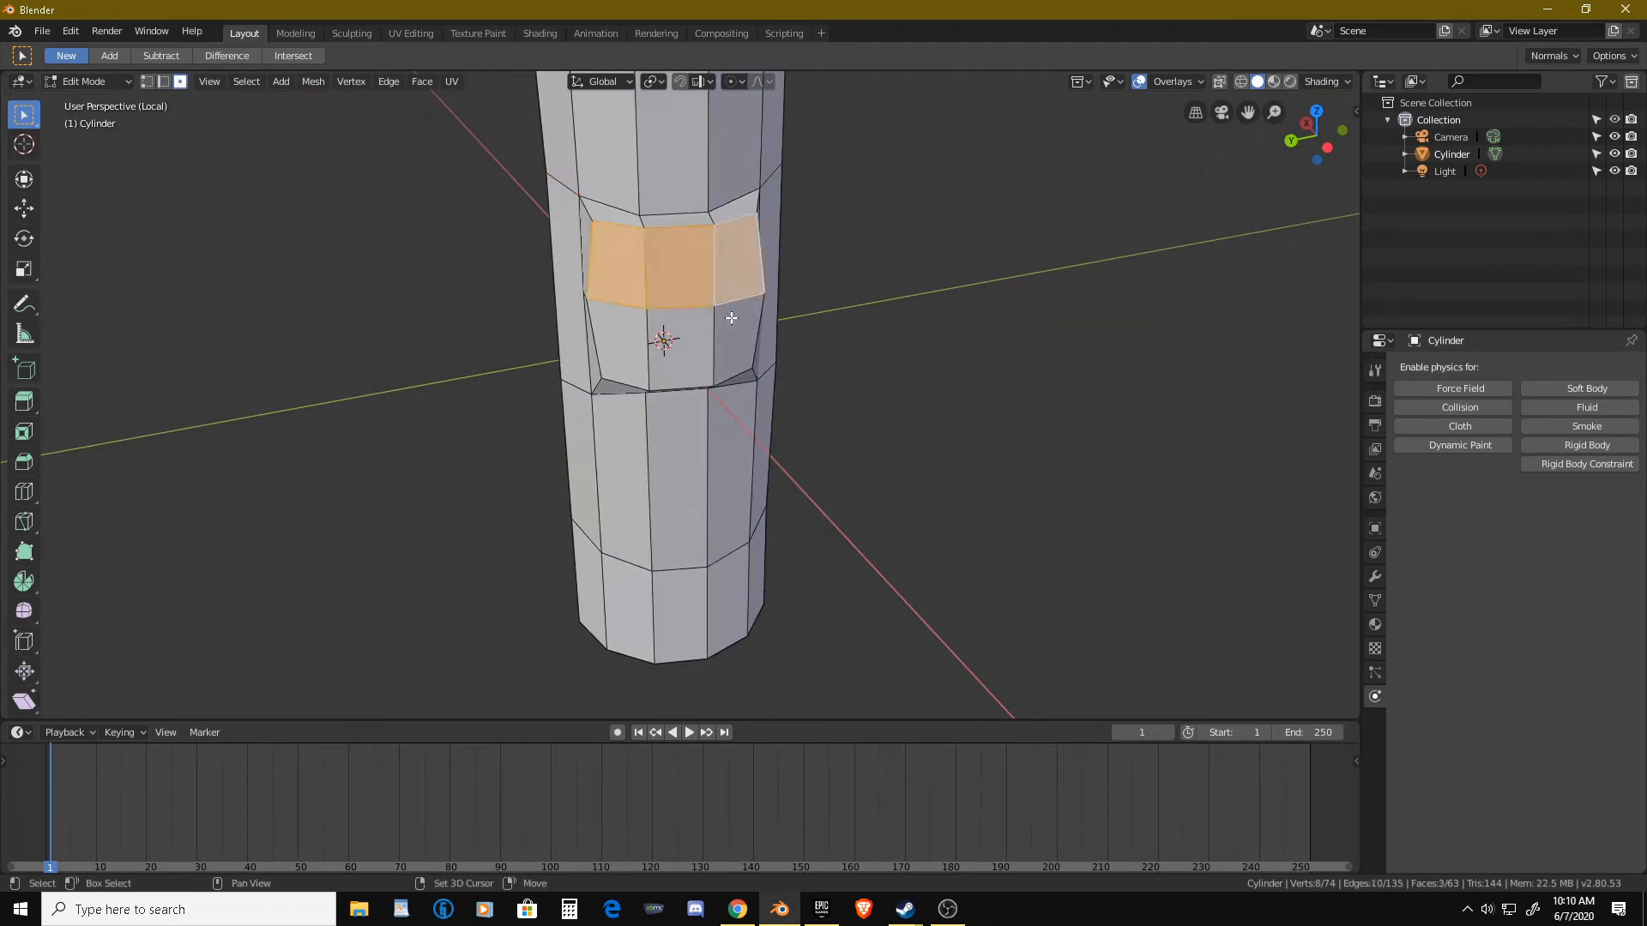
shift+click(730, 335)
shift+click(686, 347)
shift+click(629, 348)
mouse_move(693, 359)
shift+middle_down()
mouse_move(689, 385)
mouse_move(707, 377)
shift+middle_up()
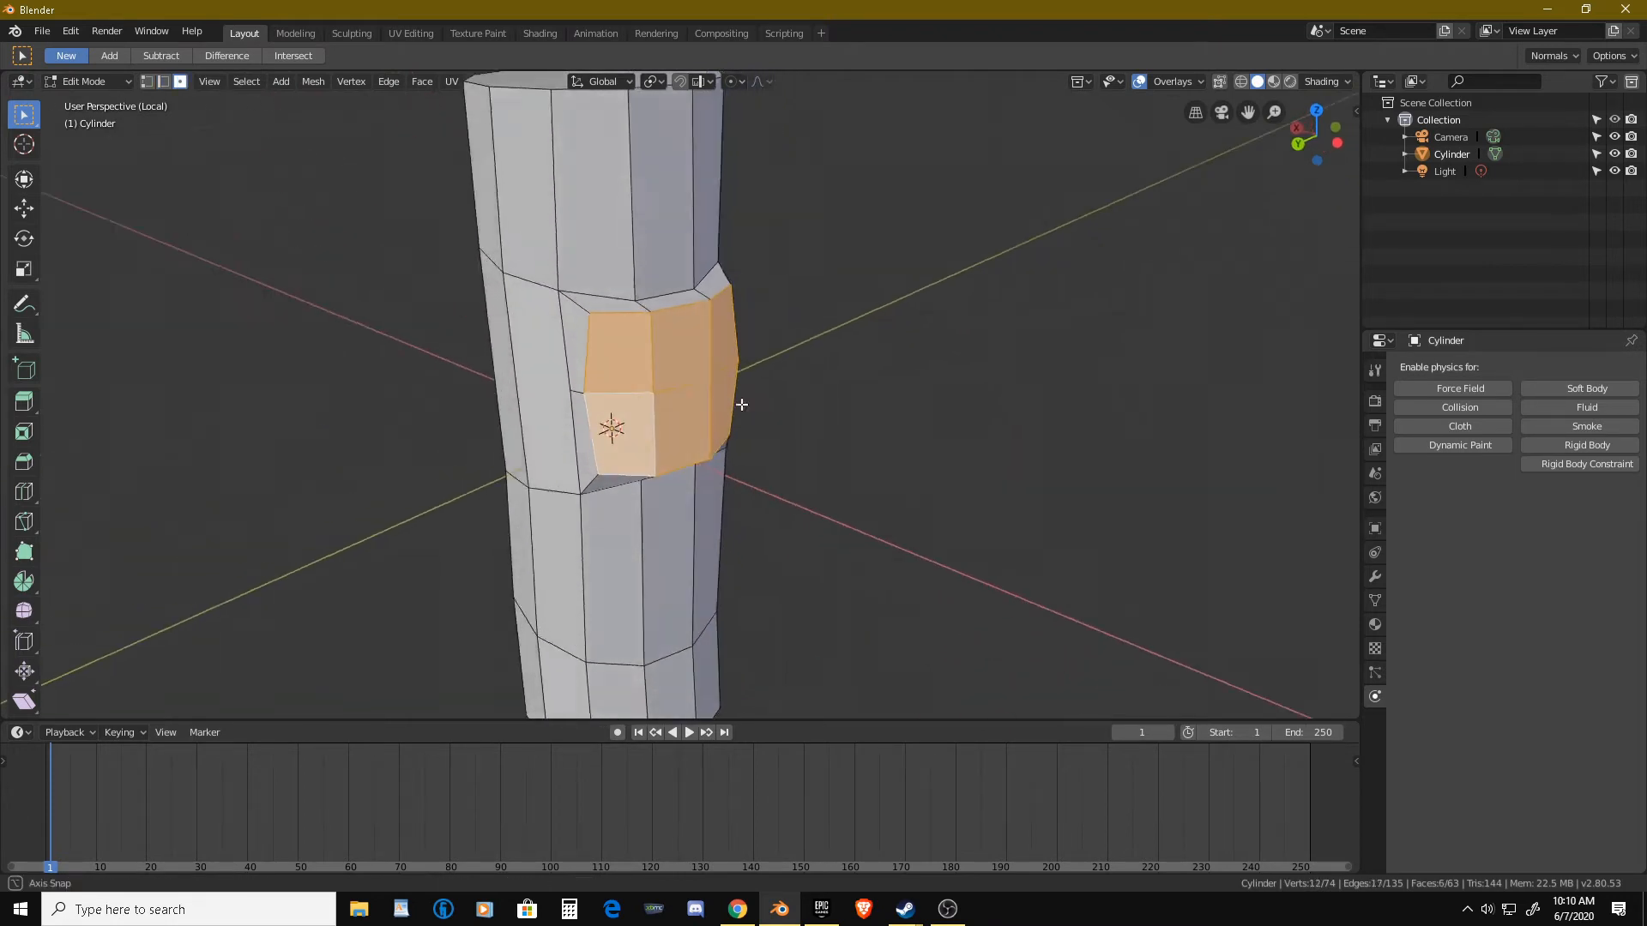
scroll(713, 366, up, 2)
key(i)
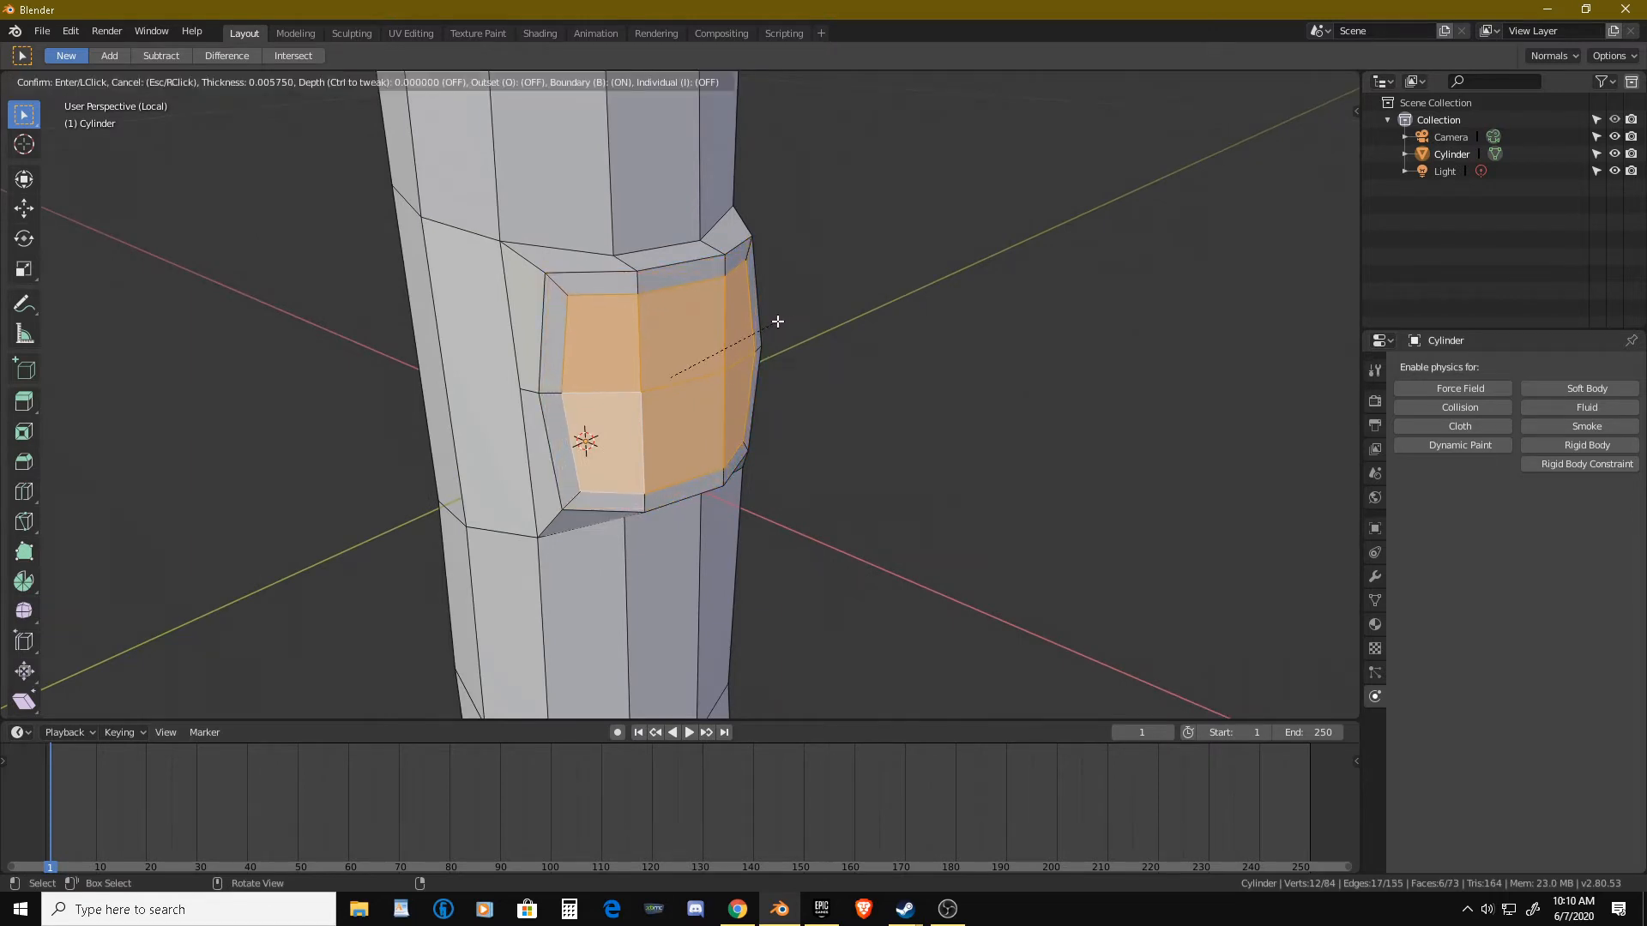
click(777, 320)
Extrude the inset faces about 0.0032 m inward to recess them into the block.
mouse_move(777, 320)
middle_down()
mouse_move(835, 306)
mouse_move(746, 318)
middle_up()
scroll(835, 306, up, 4)
key(e)
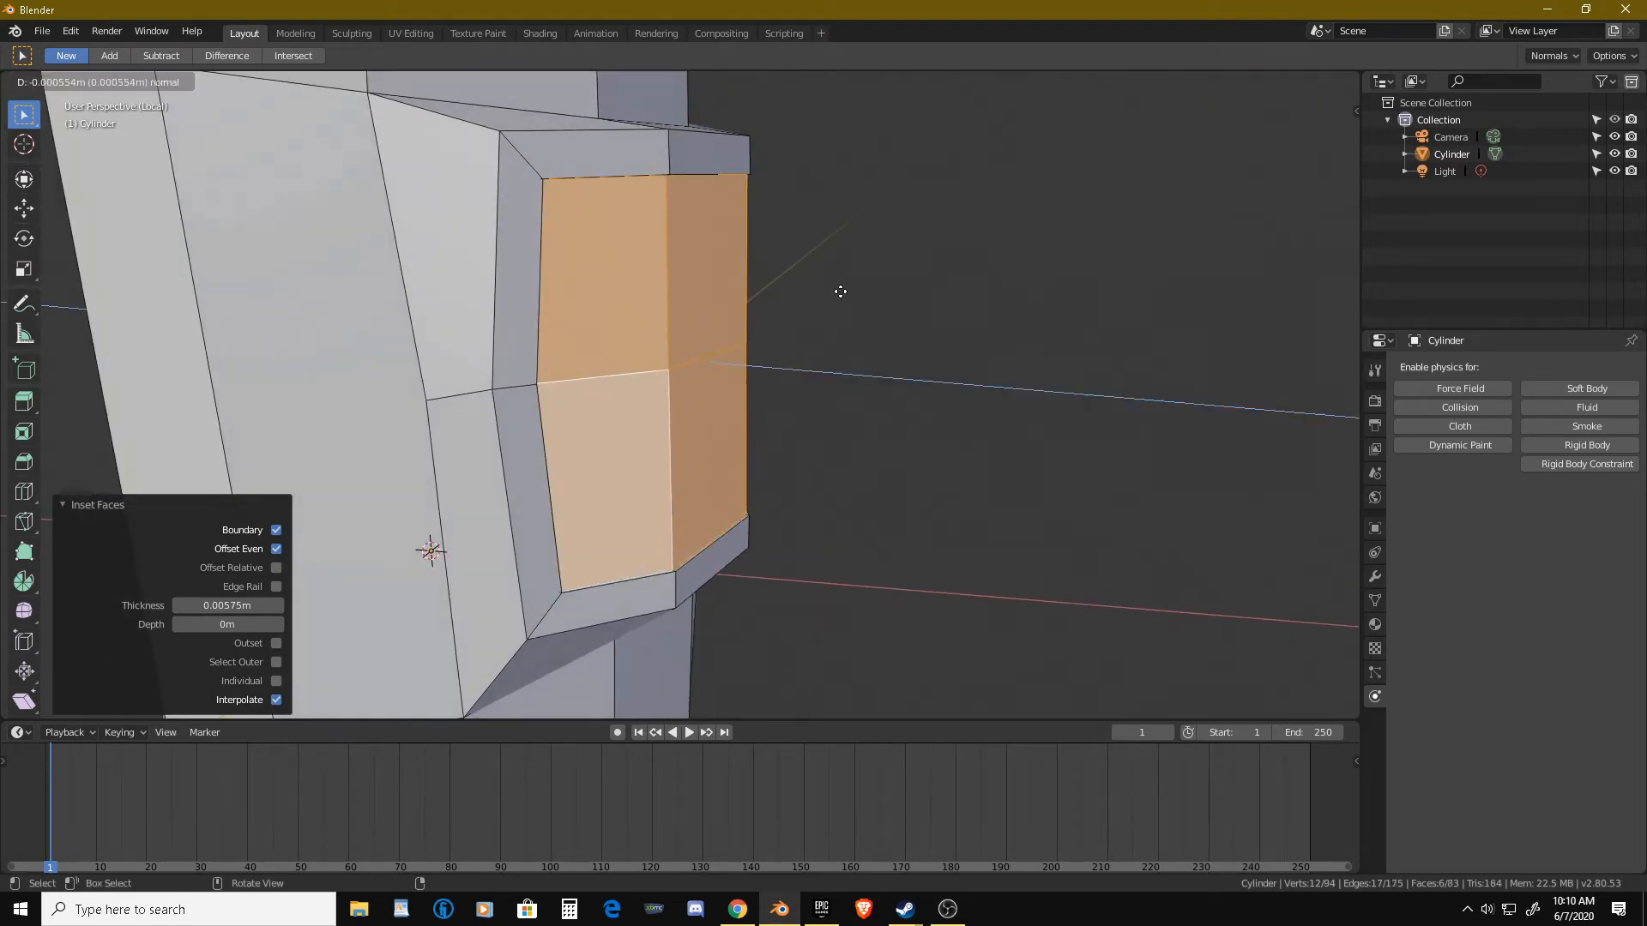
click(829, 293)
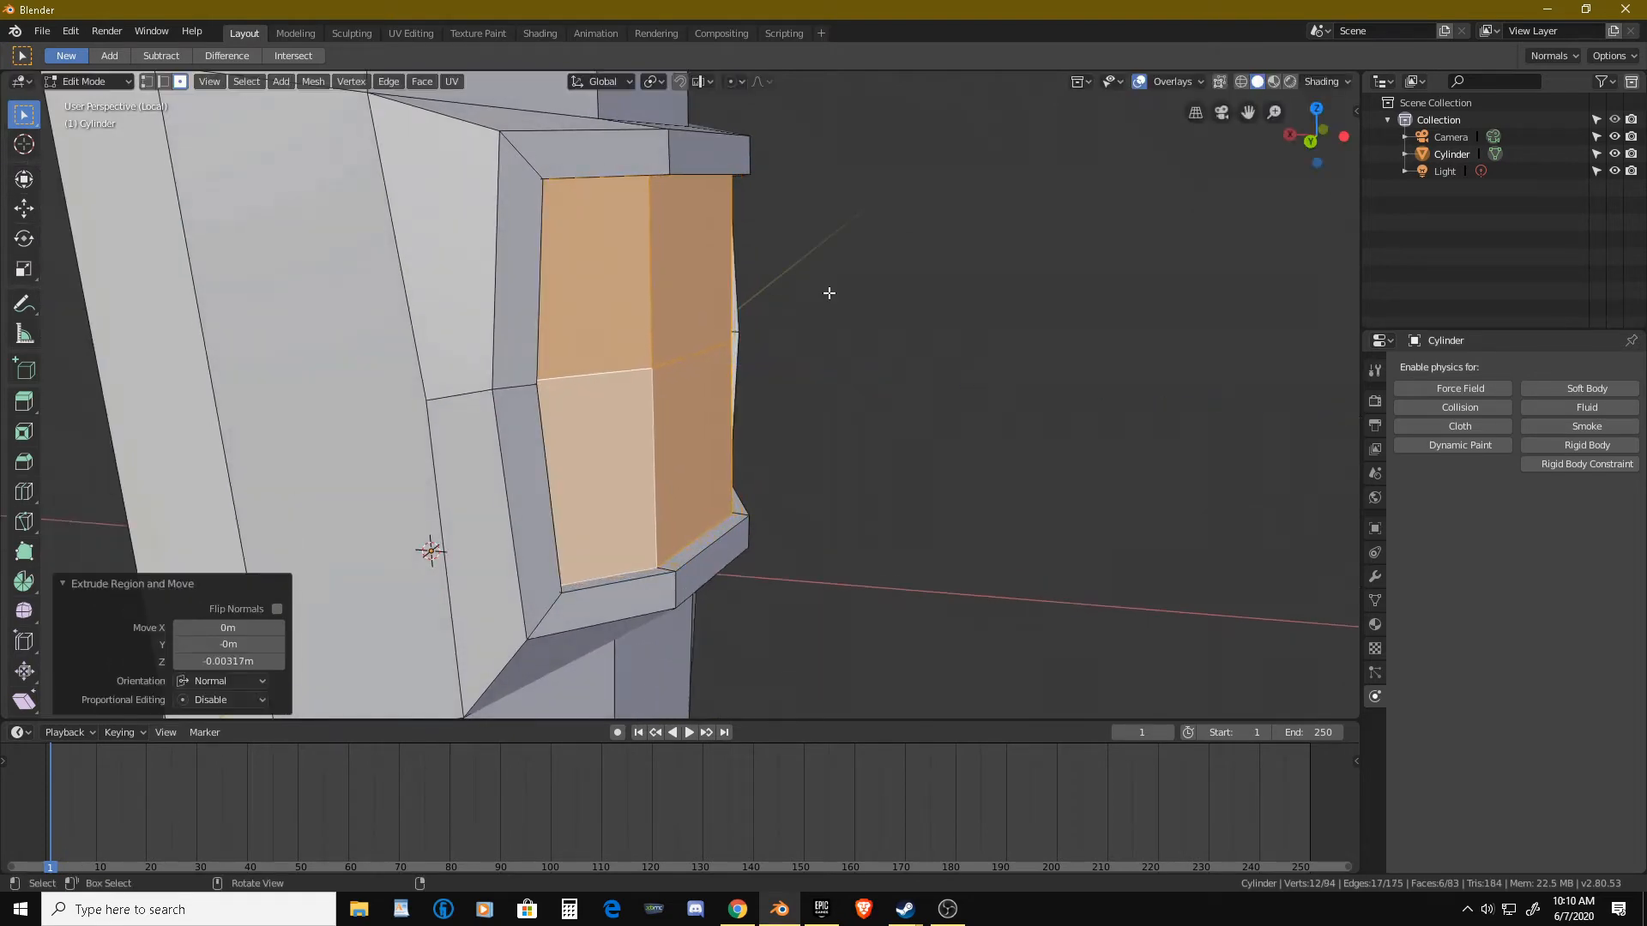
Scale the six recessed faces uniformly to about 0.941.
middle_drag(867, 327, 725, 225)
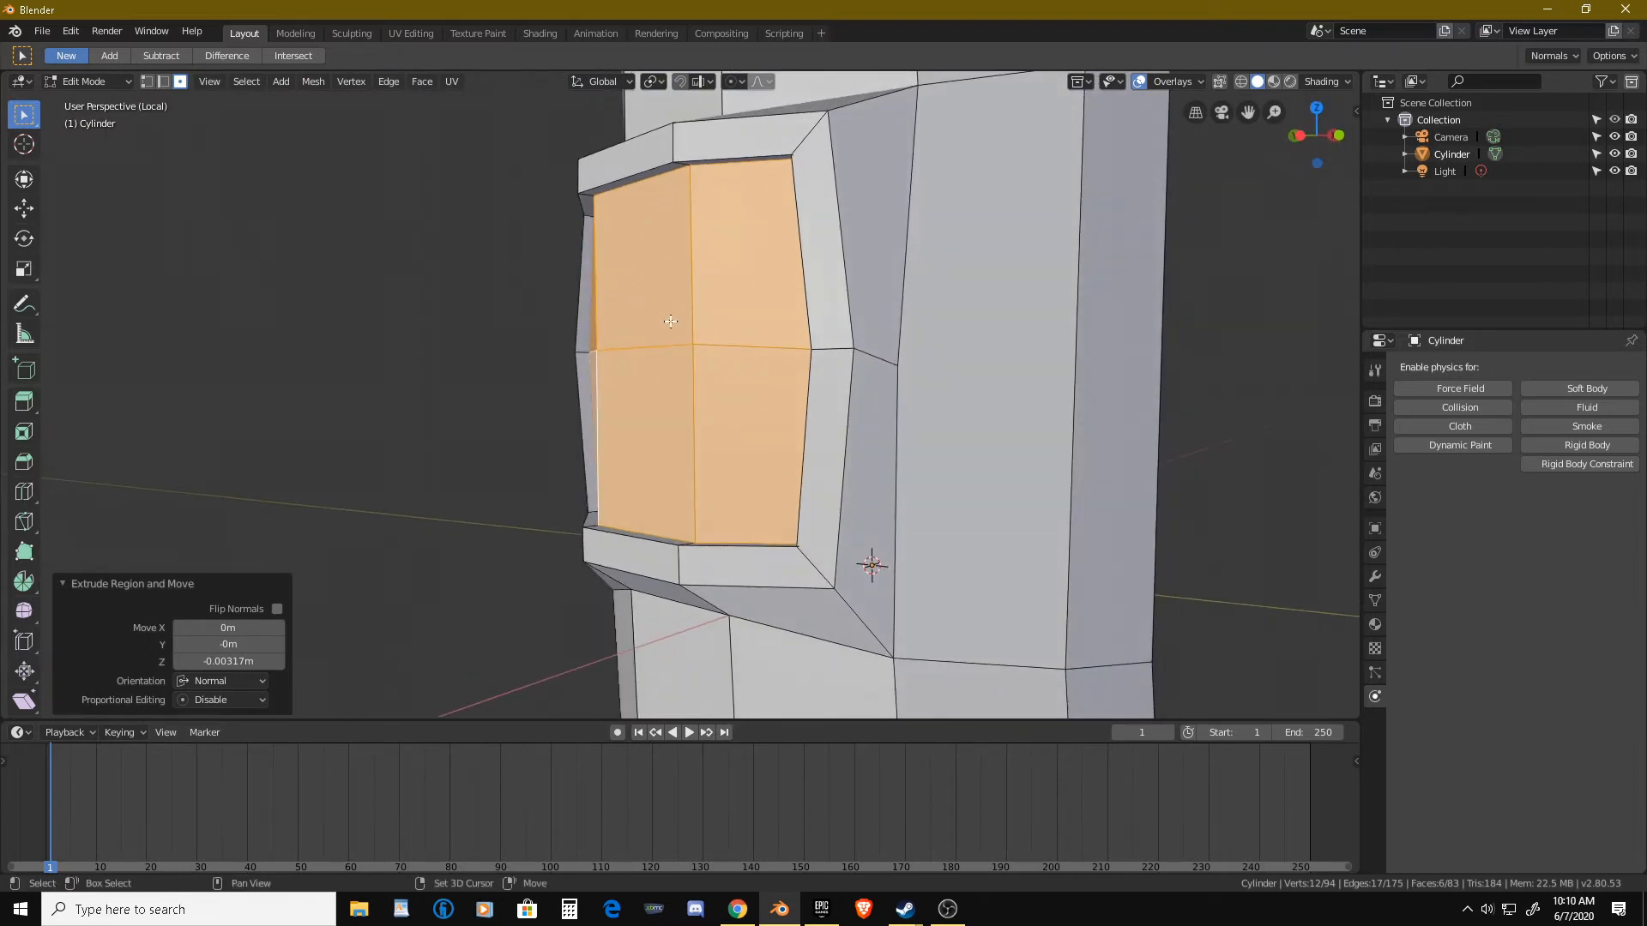
middle_drag(671, 321, 775, 387)
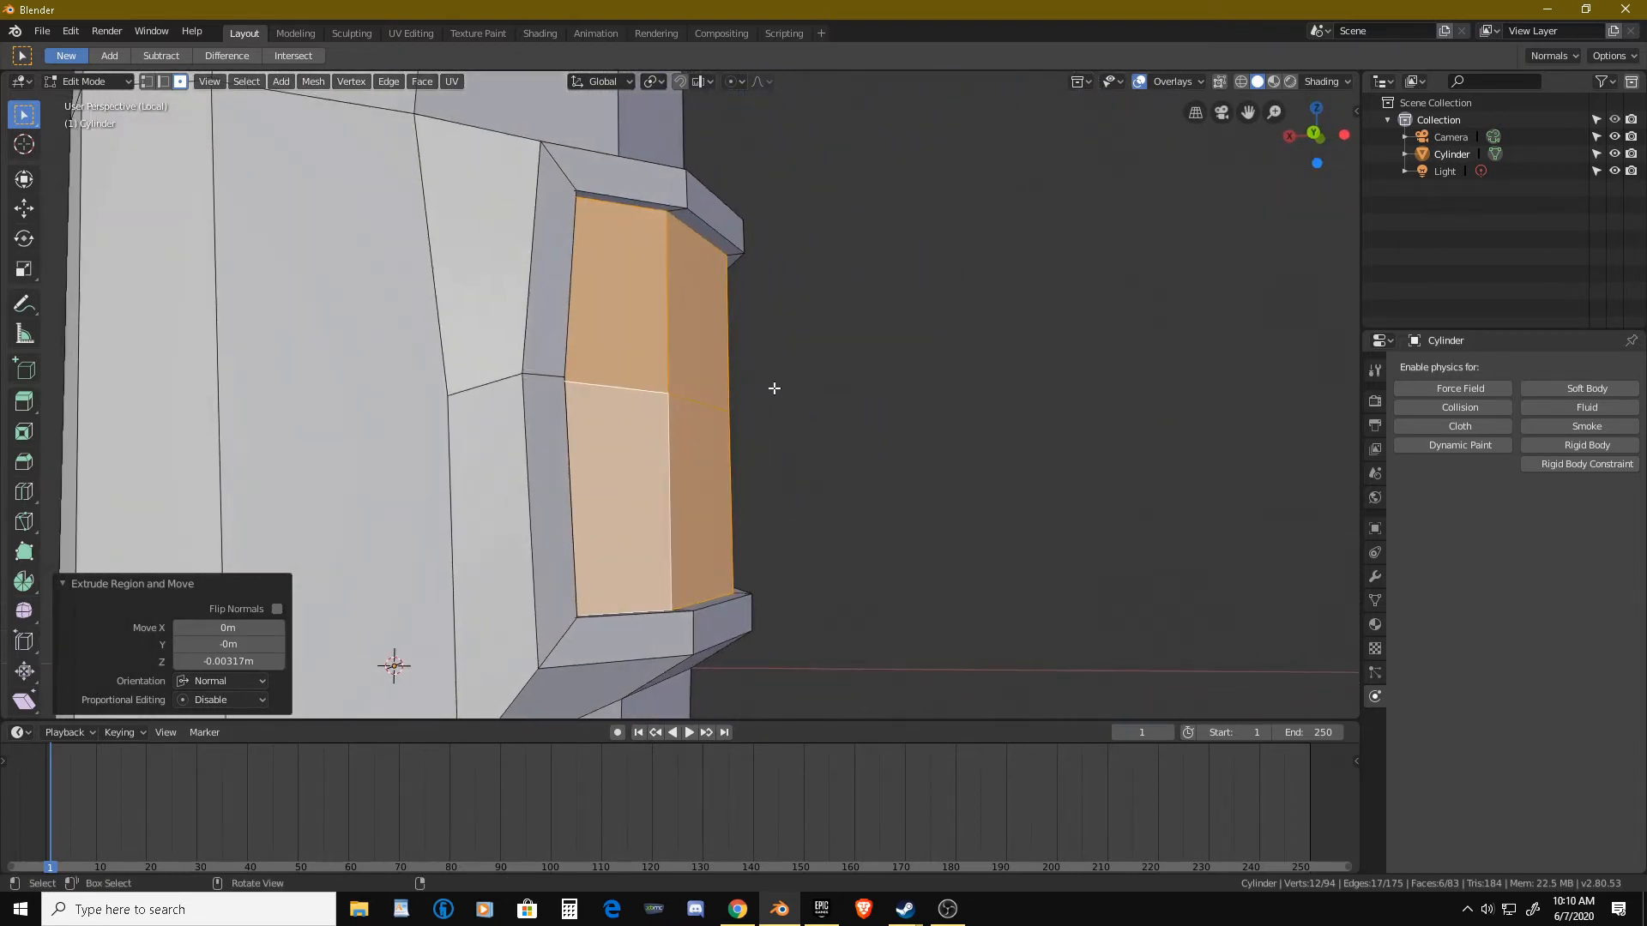
shift+middle_drag(691, 331, 626, 439)
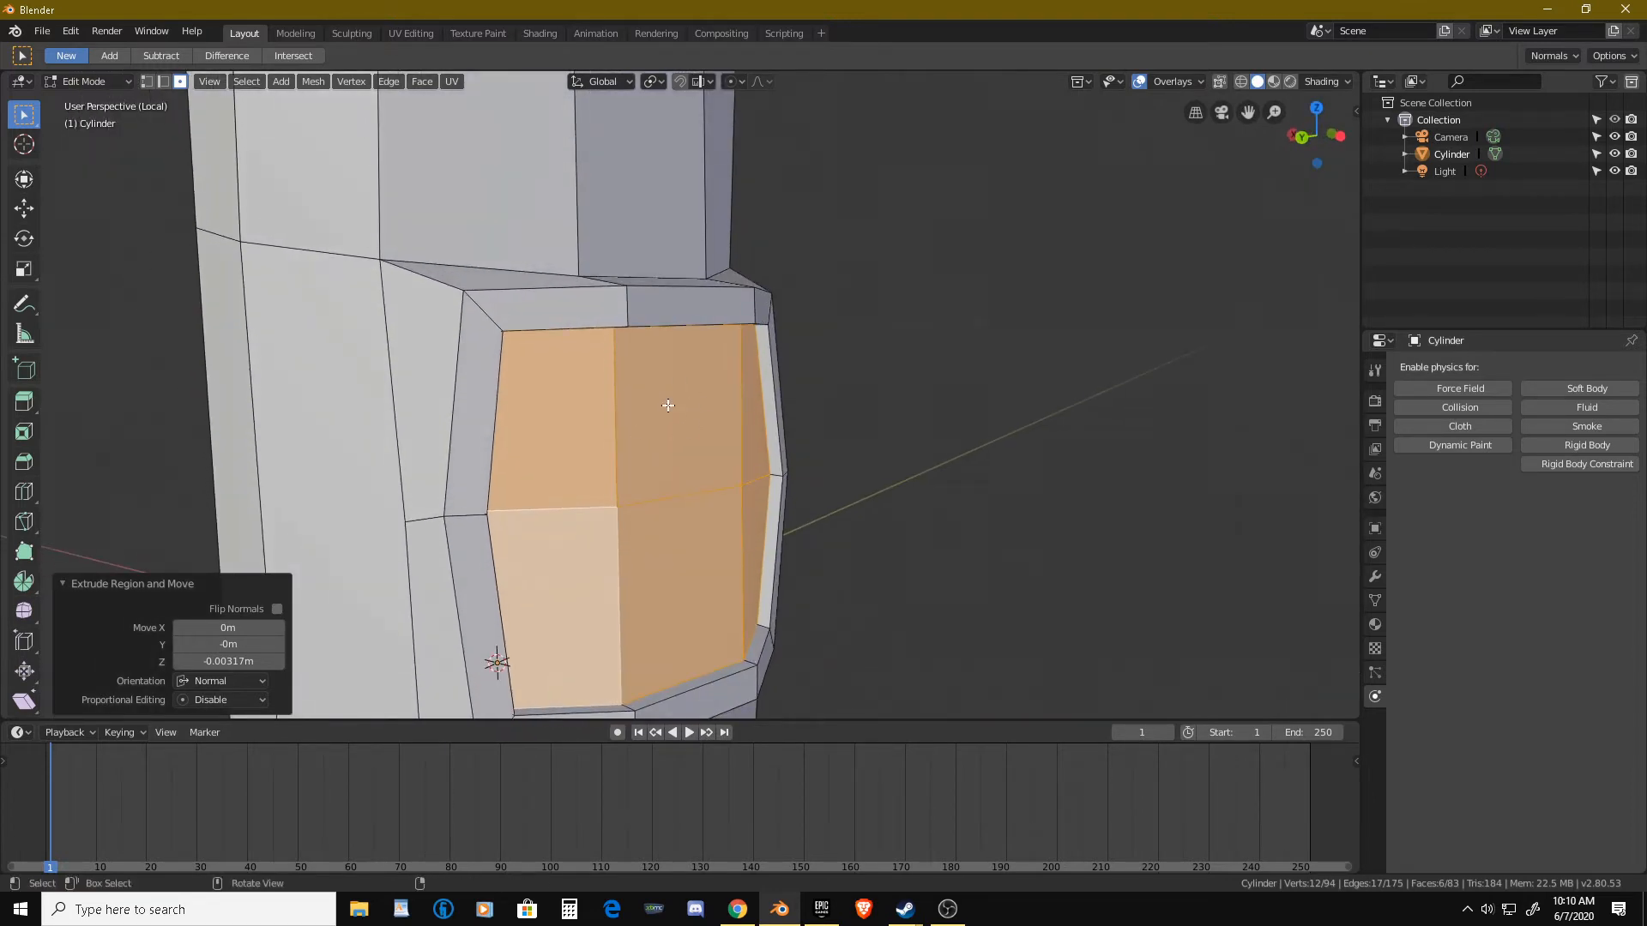
middle_drag(669, 405, 691, 397)
key(s)
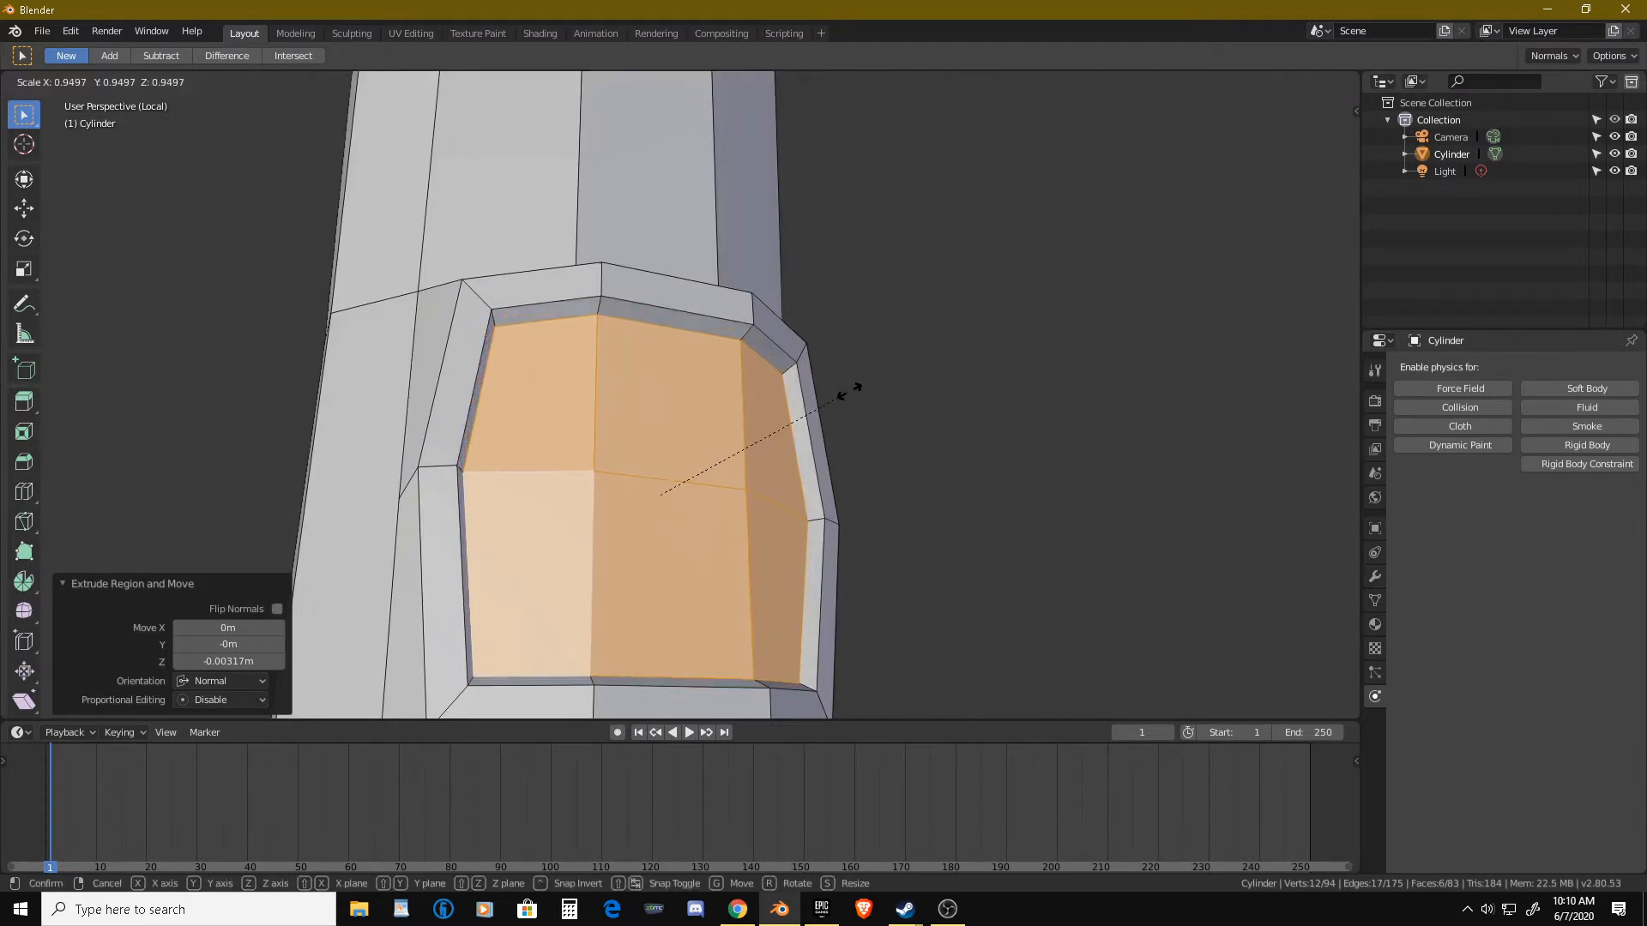
click(846, 387)
Shrink the recessed panel's faces once more, scaling them uniformly to about 0.942.
middle_drag(832, 393, 538, 442)
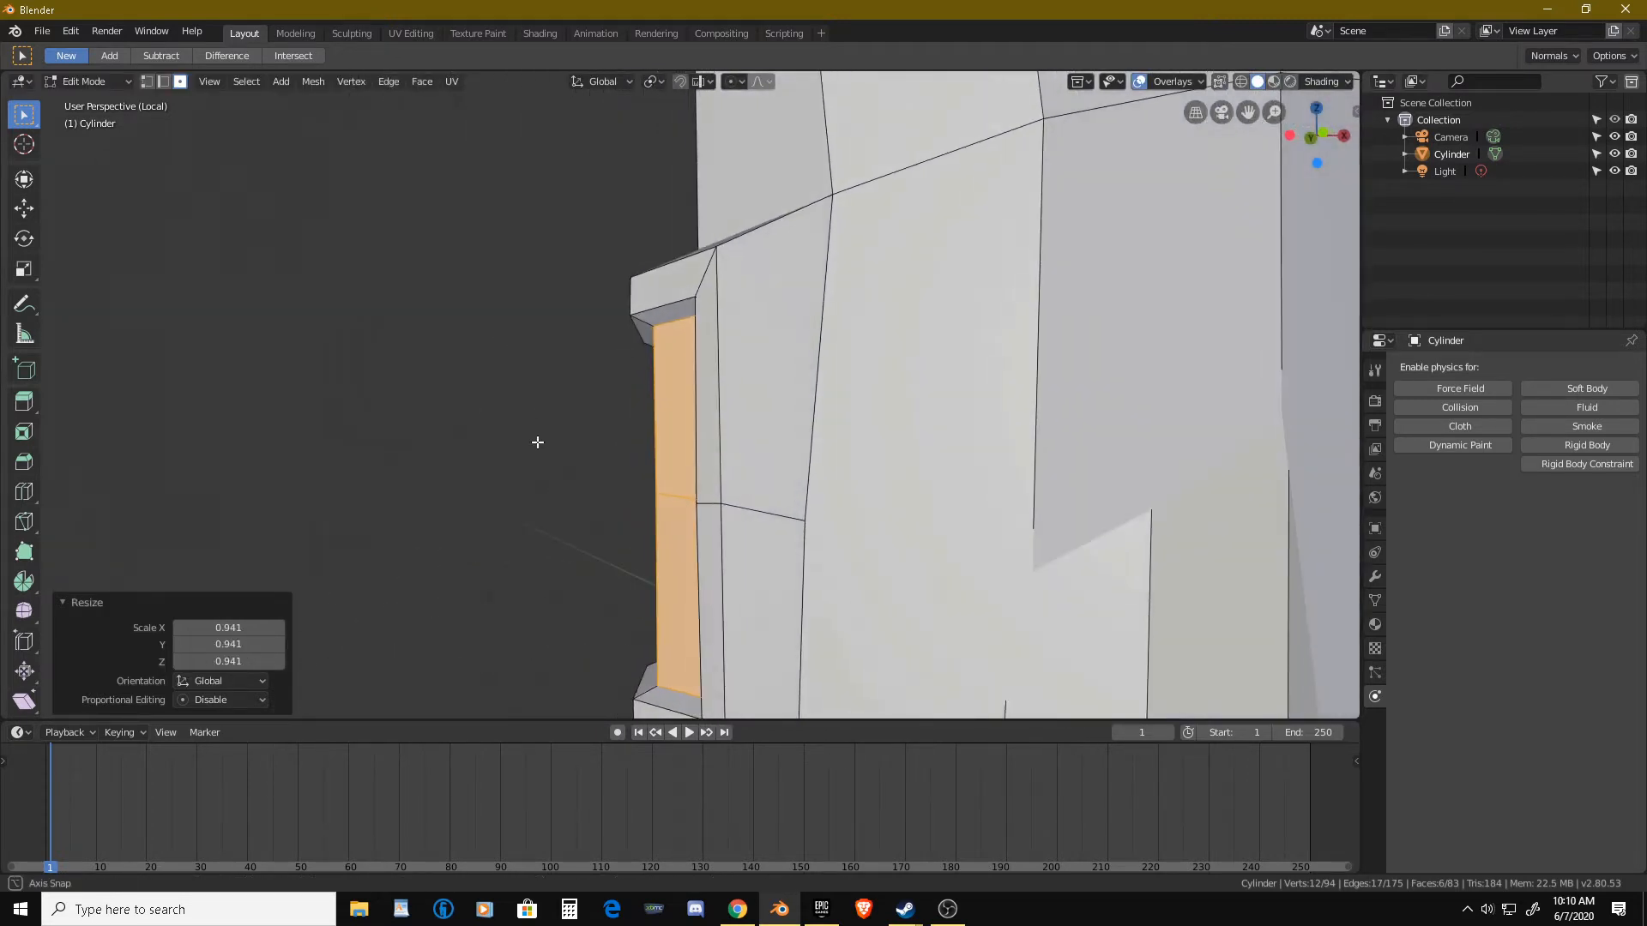
key(s)
click(773, 426)
middle_drag(763, 429, 720, 406)
scroll(759, 419, down, 2)
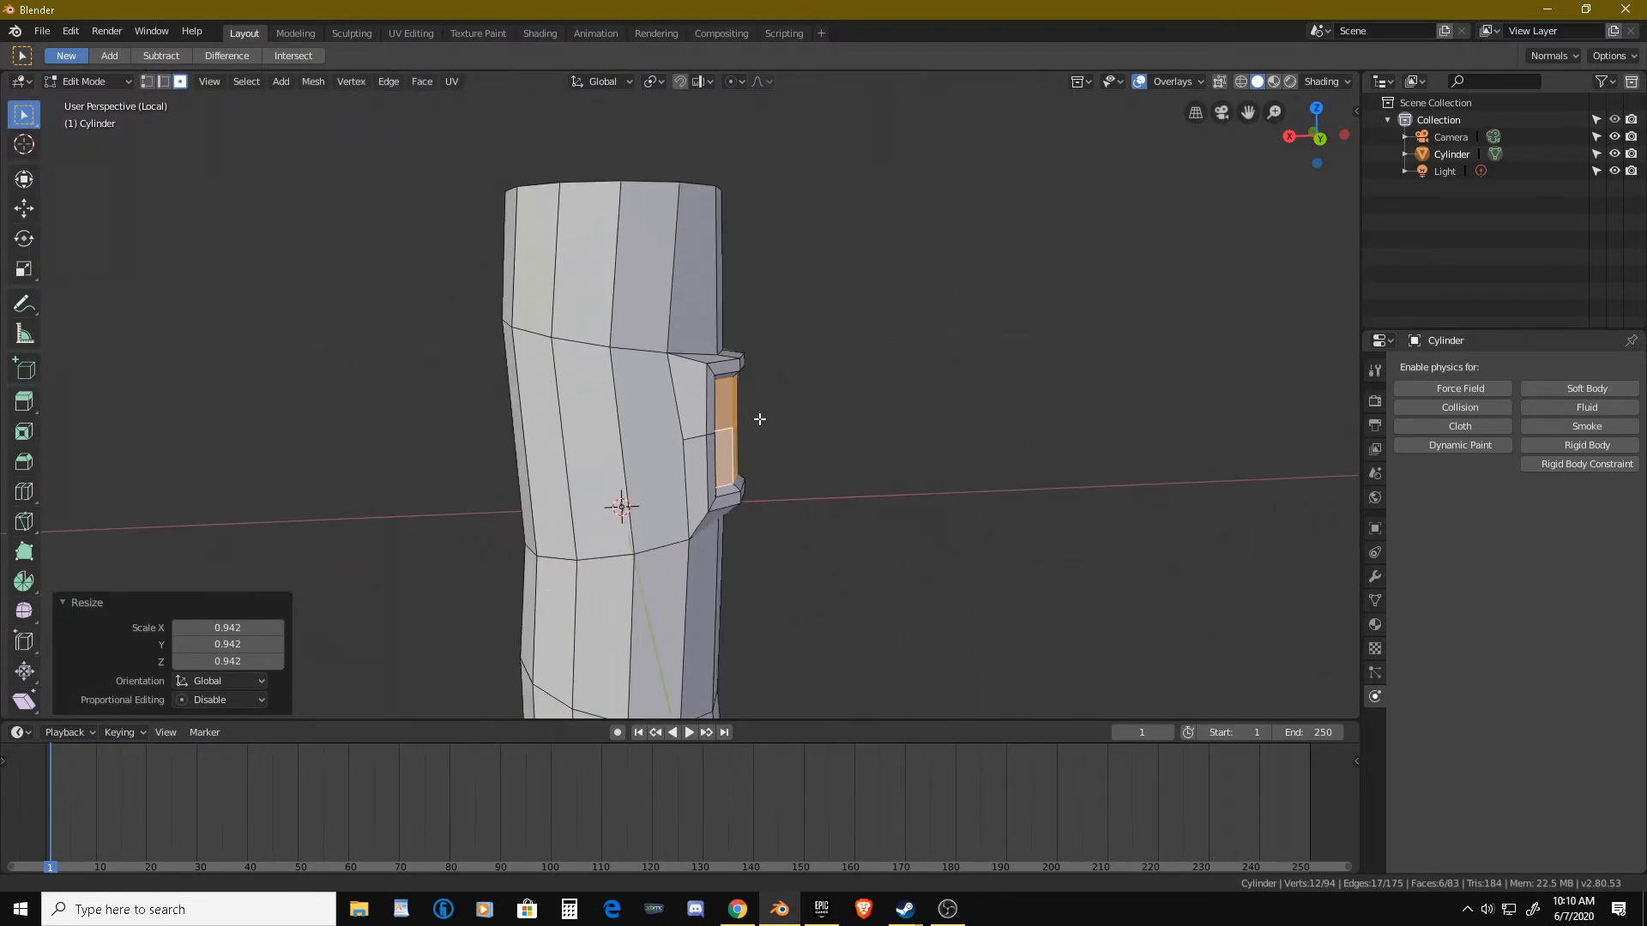
Clear the selection of the recessed panel faces and return to Object Mode.
scroll(759, 419, down, 3)
middle_drag(759, 419, 718, 447)
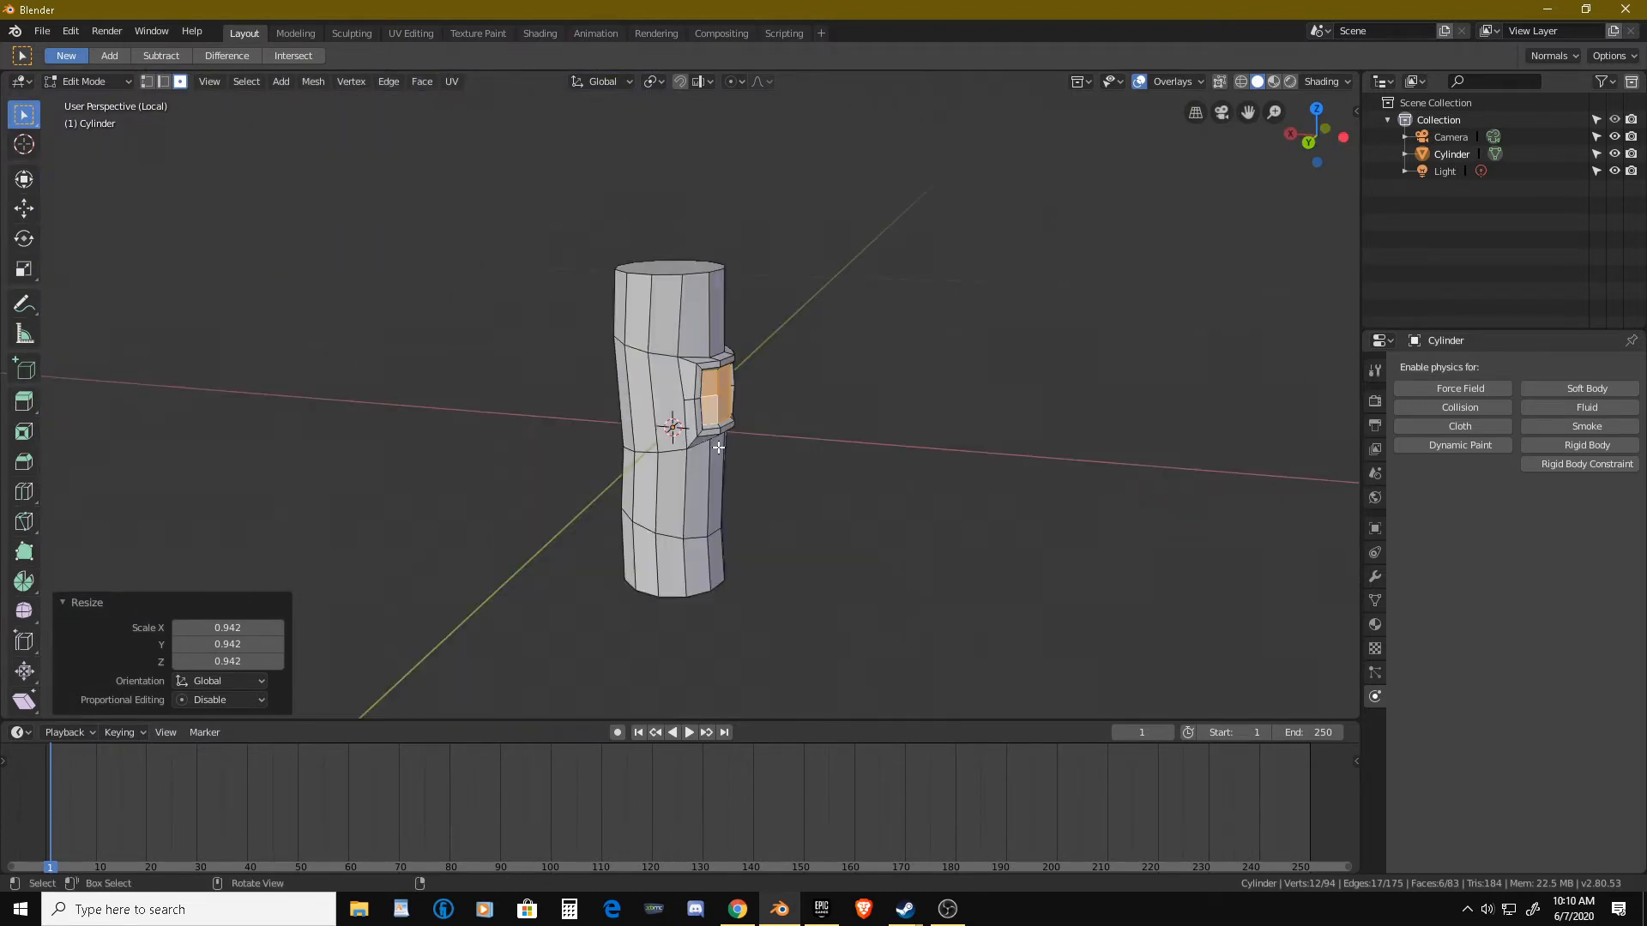
key(alt+a)
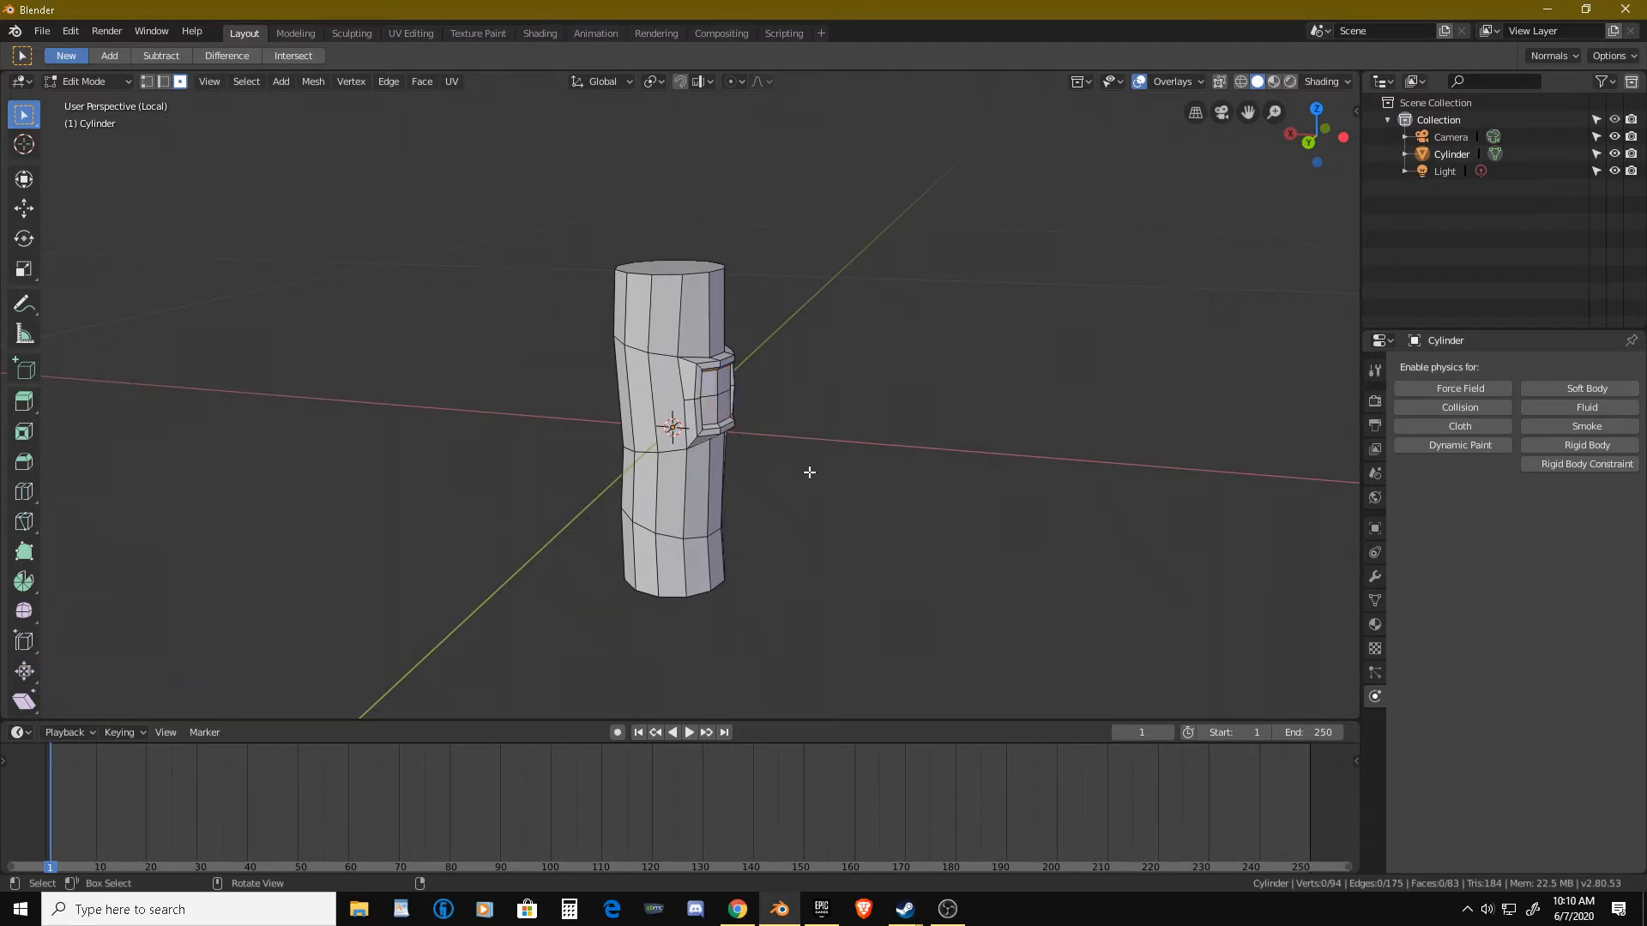
key(Tab)
middle_drag(810, 472, 704, 539)
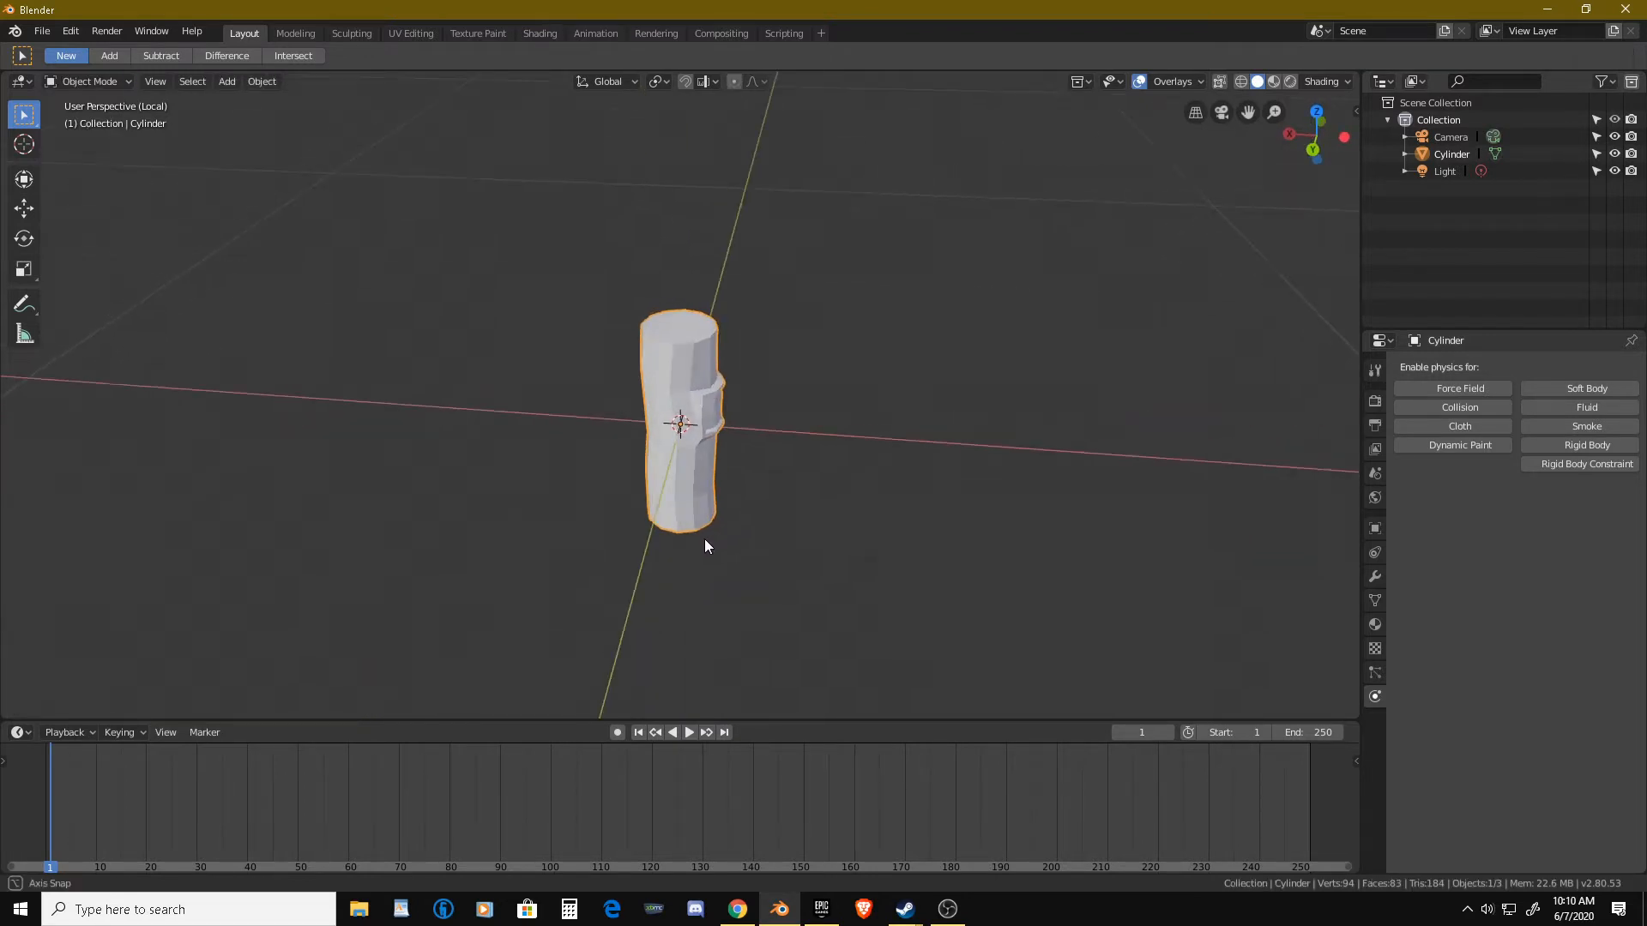
Add a second 12-vertex cylinder, 0.05 m in radius and 0.3 m deep, and set it apart from the original by moving the original aside.
key(shift+a)
mouse_move(784, 499)
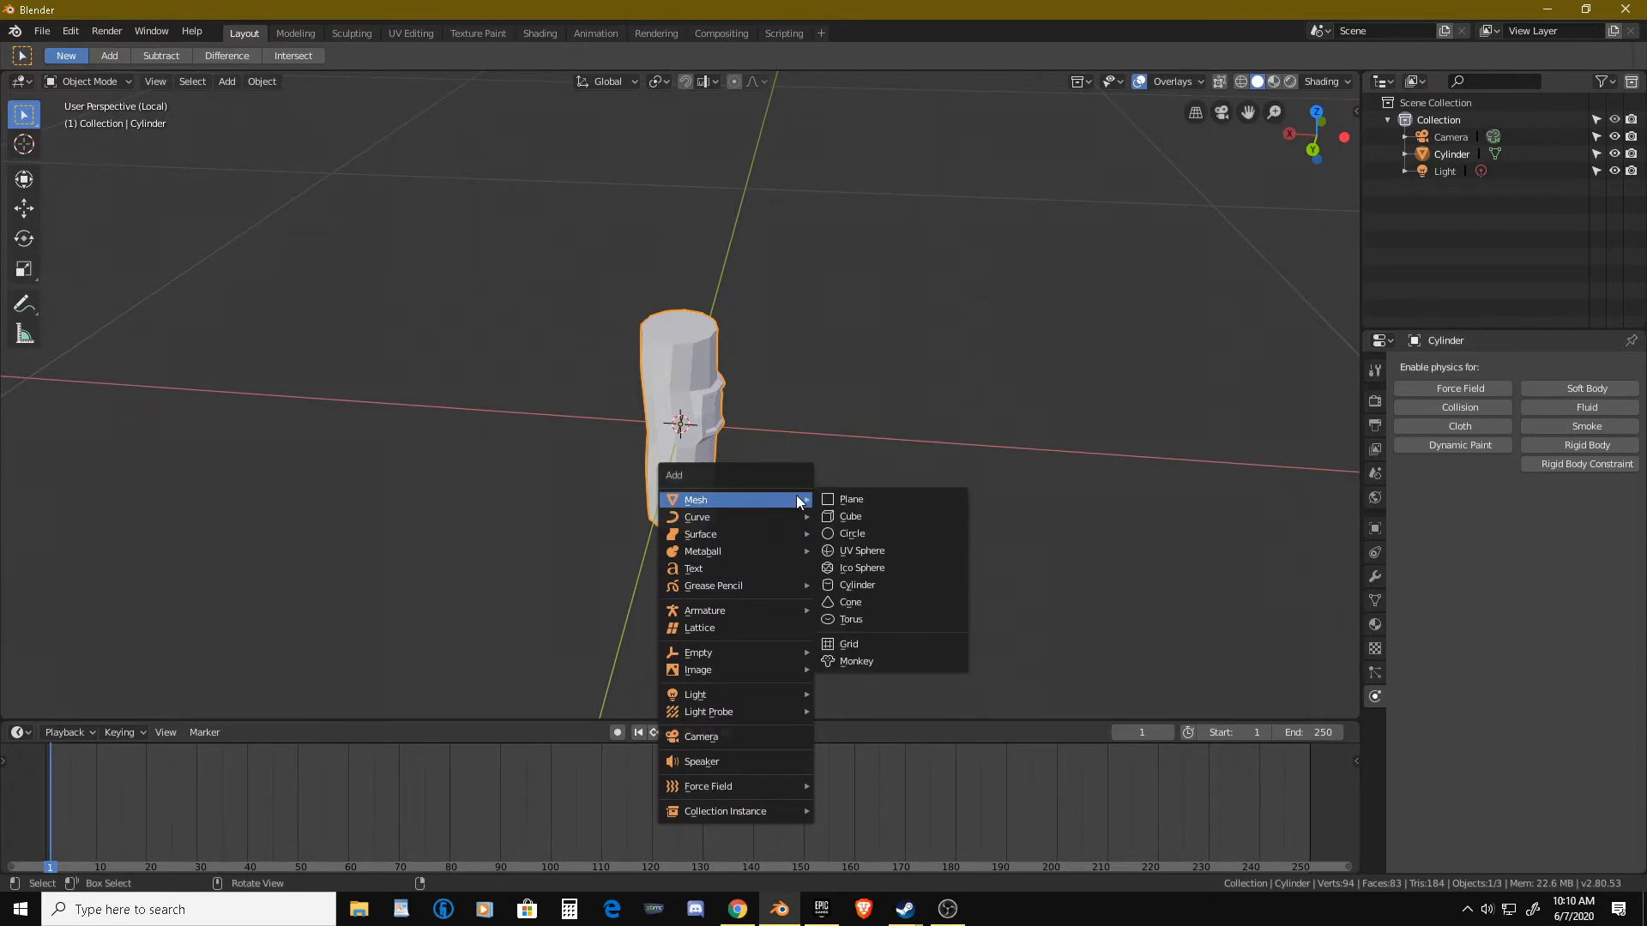
click(859, 585)
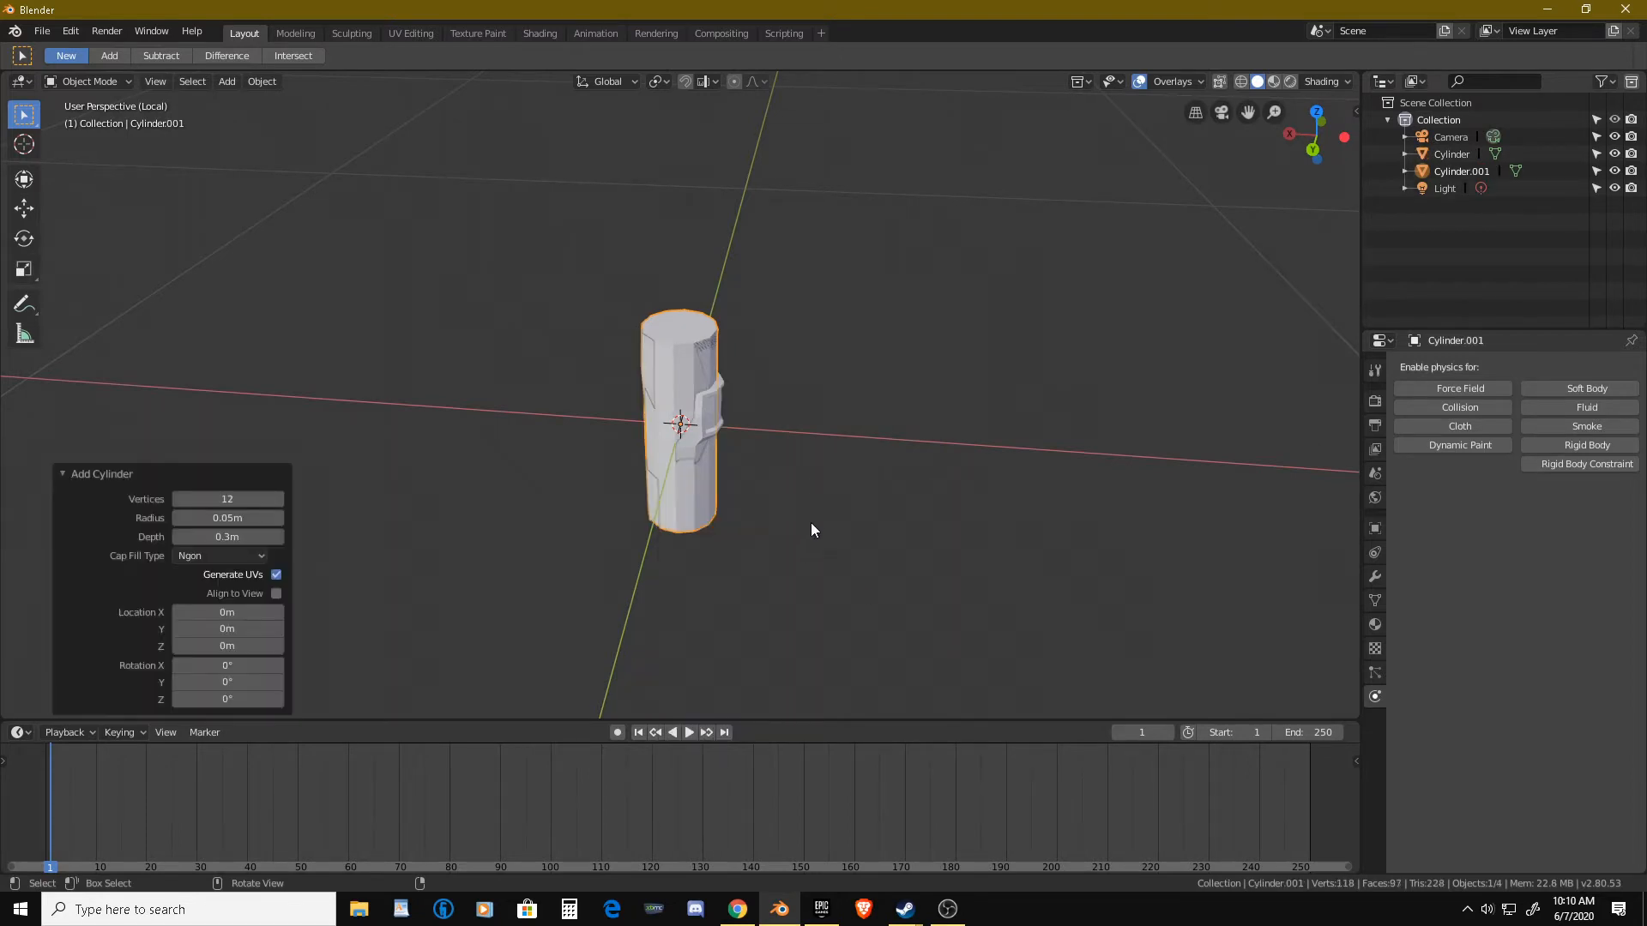
click(435, 520)
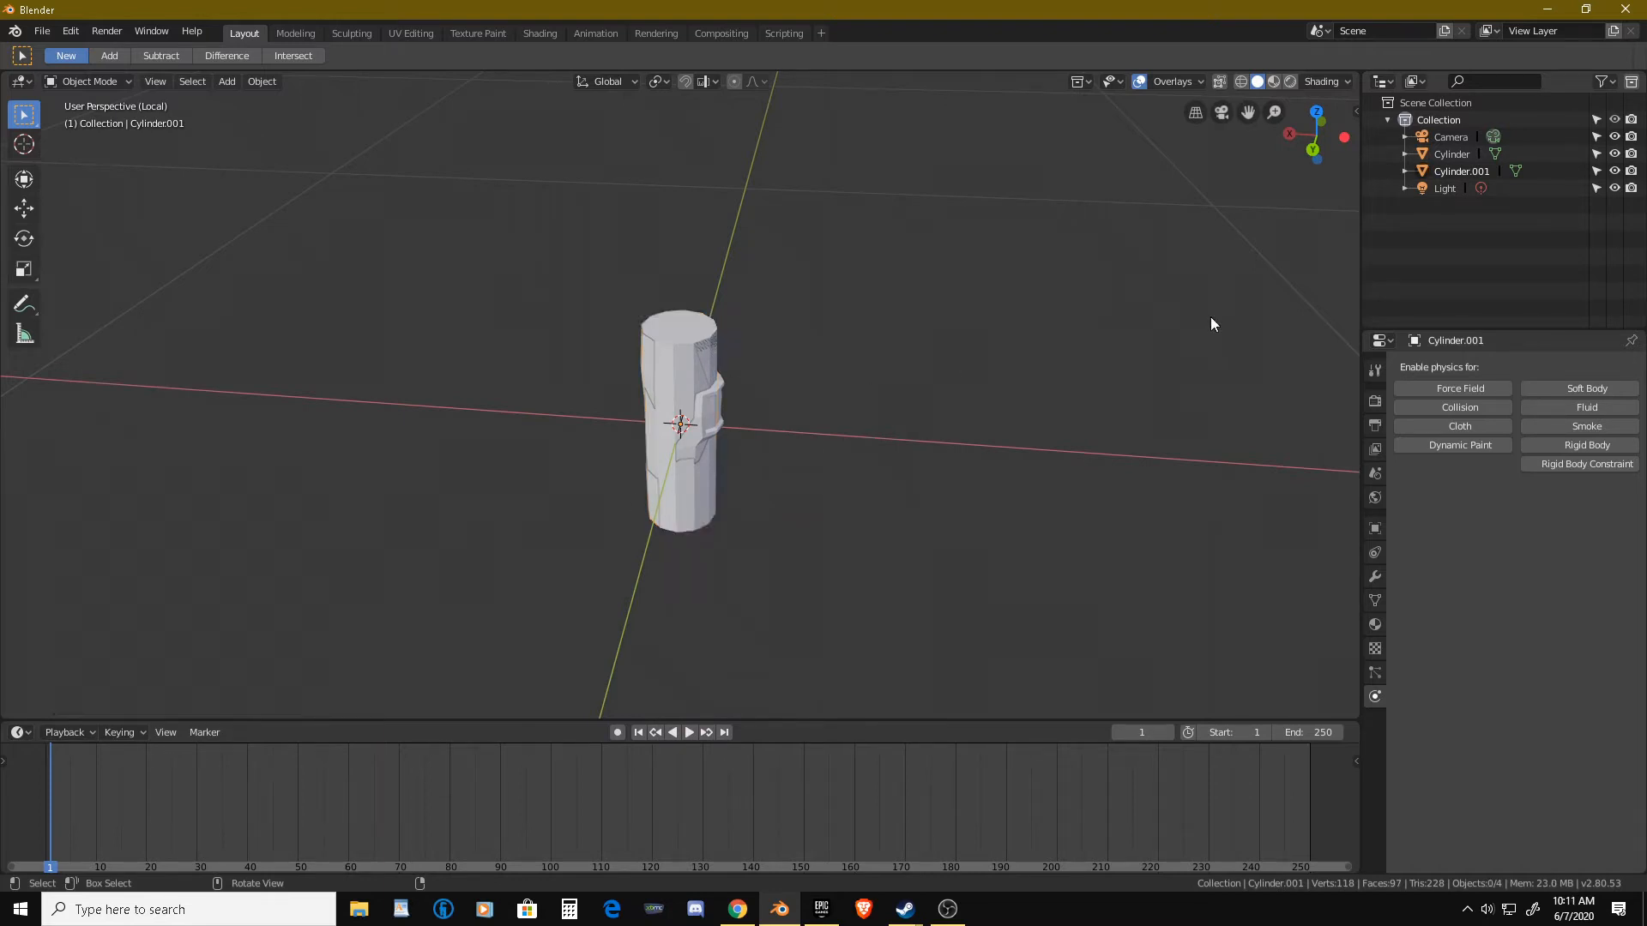
click(1451, 172)
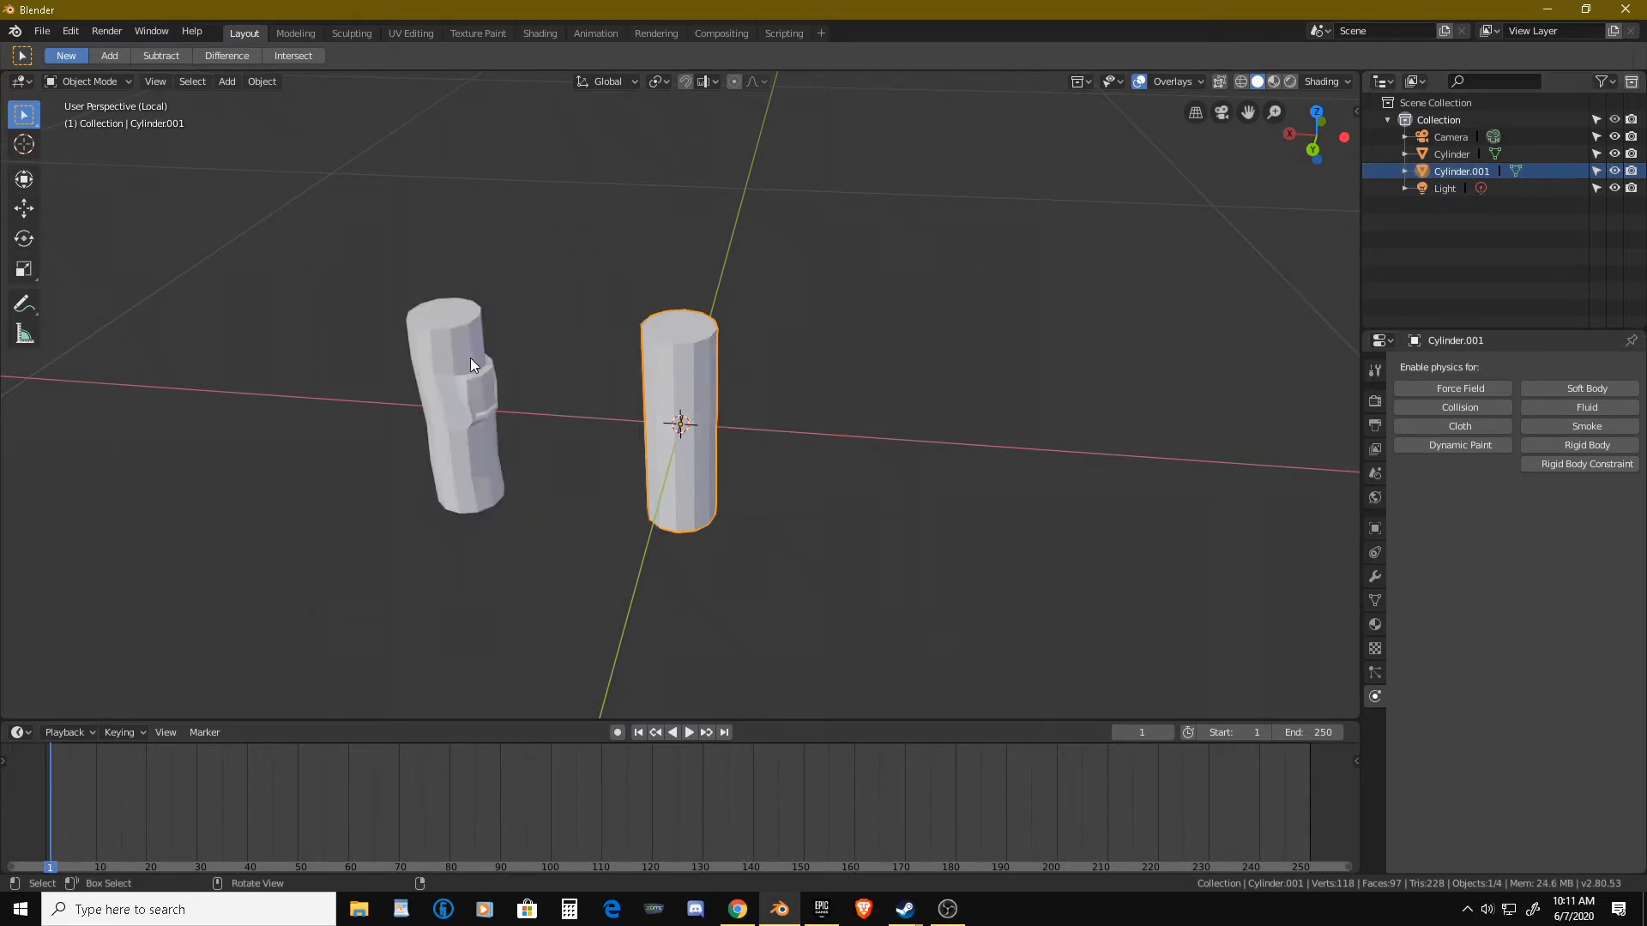
In Edit Mode, cut three evenly spaced edge loops around the new cylinder without sliding them.
middle_drag(470, 358, 714, 344)
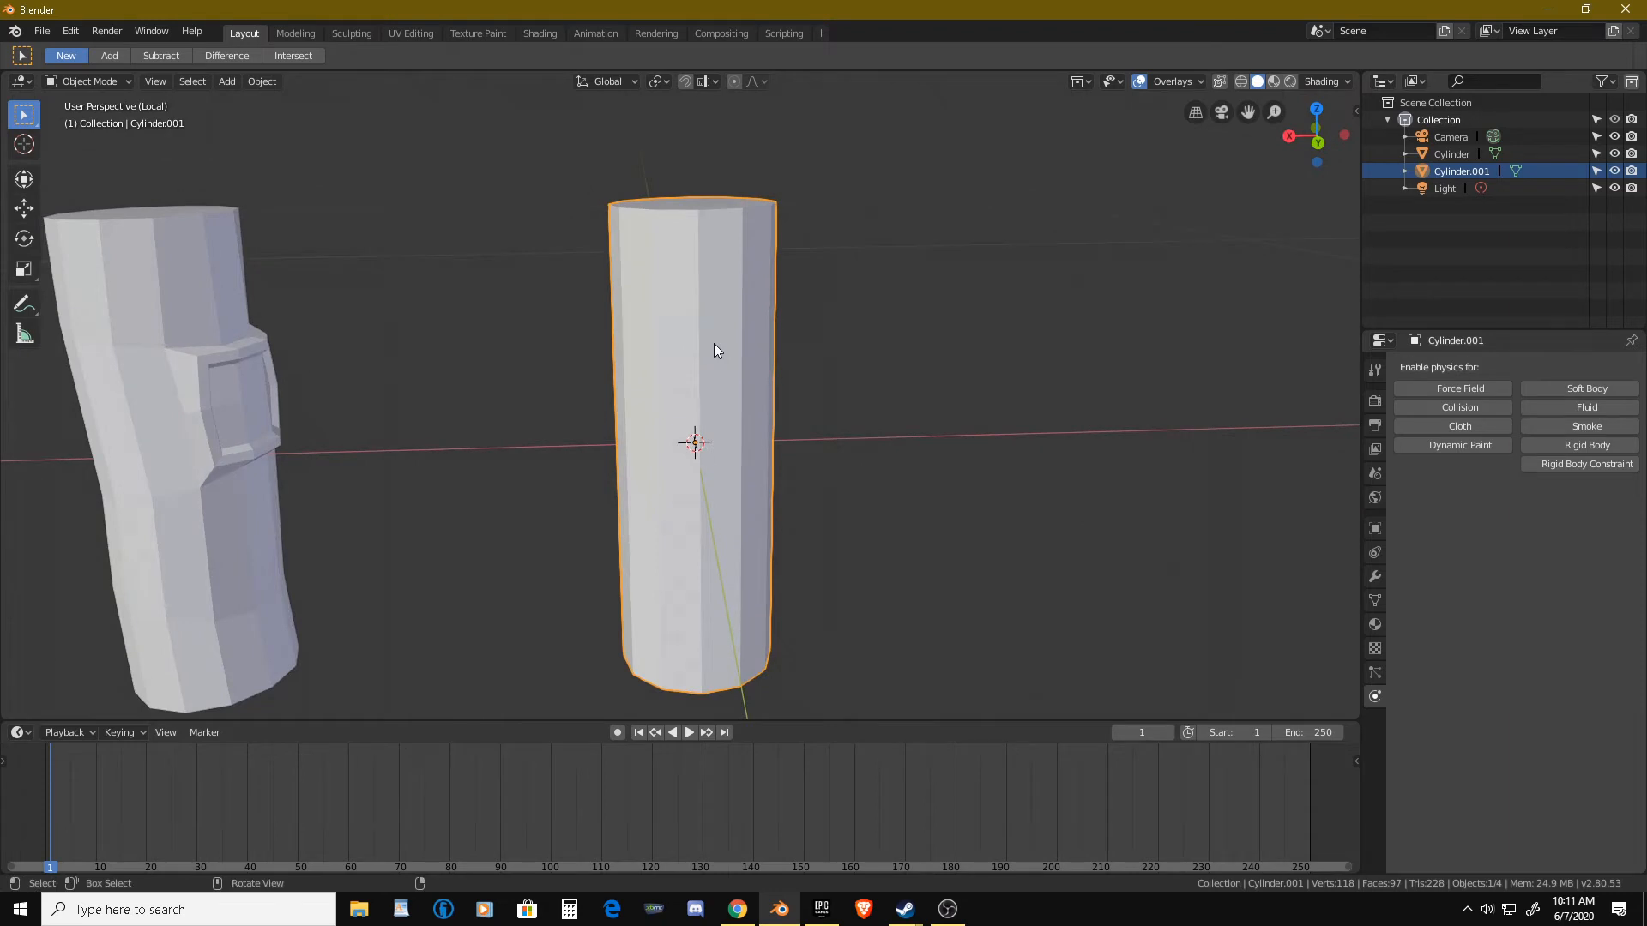
key(Tab)
key(ctrl+r)
scroll(727, 388, up, 1)
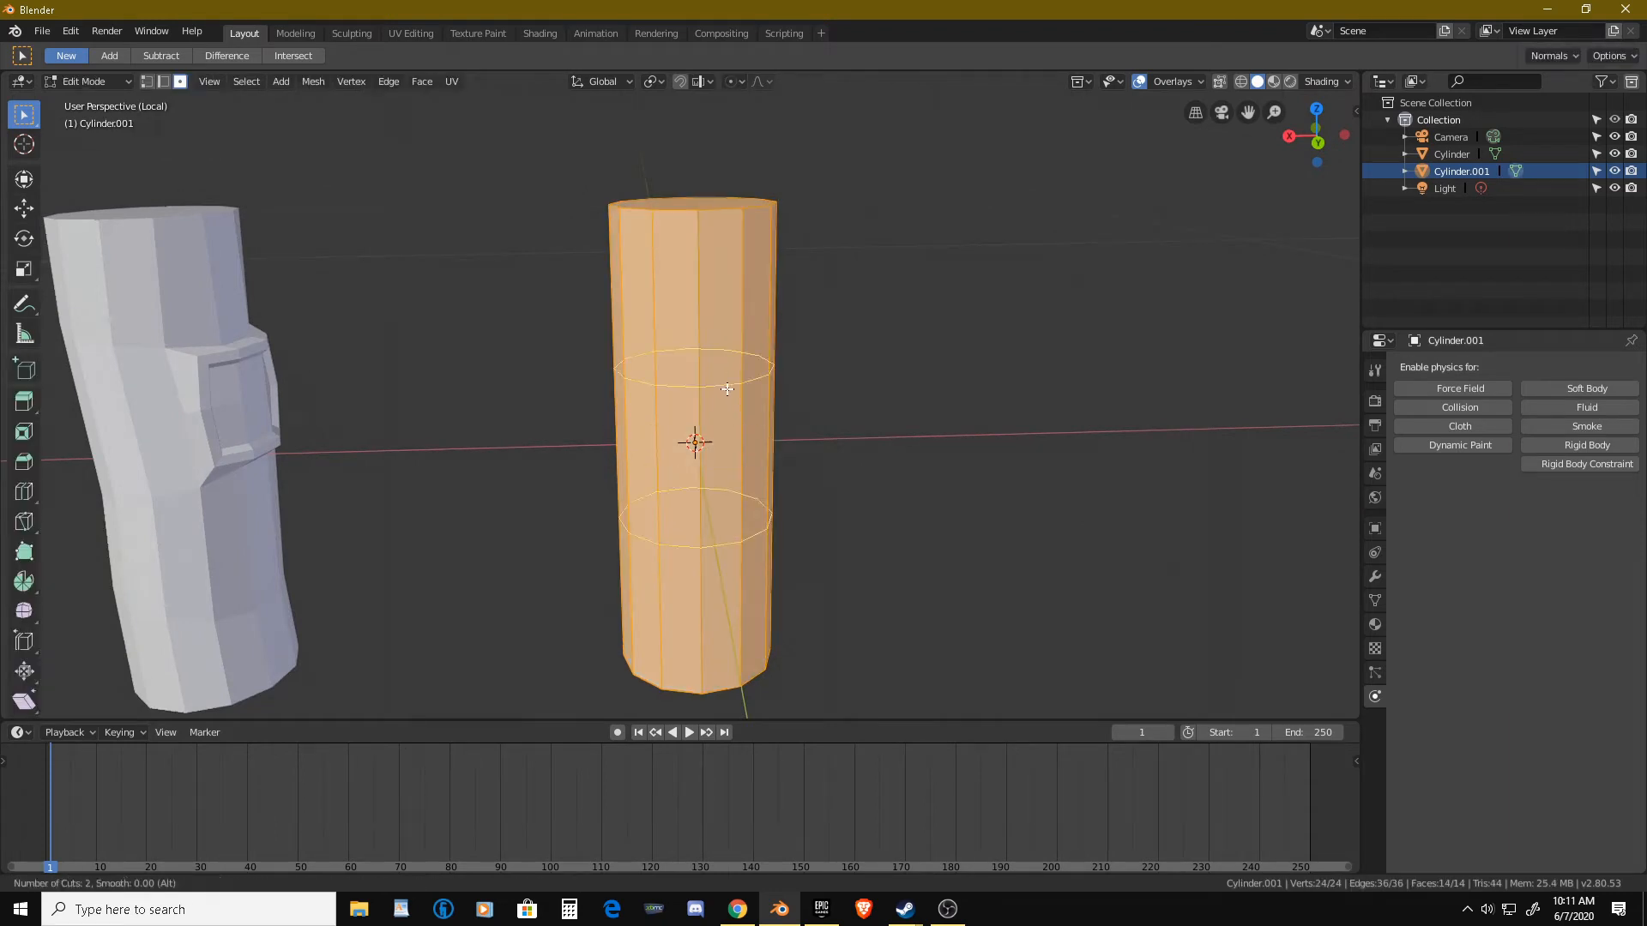
scroll(695, 378, up, 2)
click(696, 378)
right_click(696, 378)
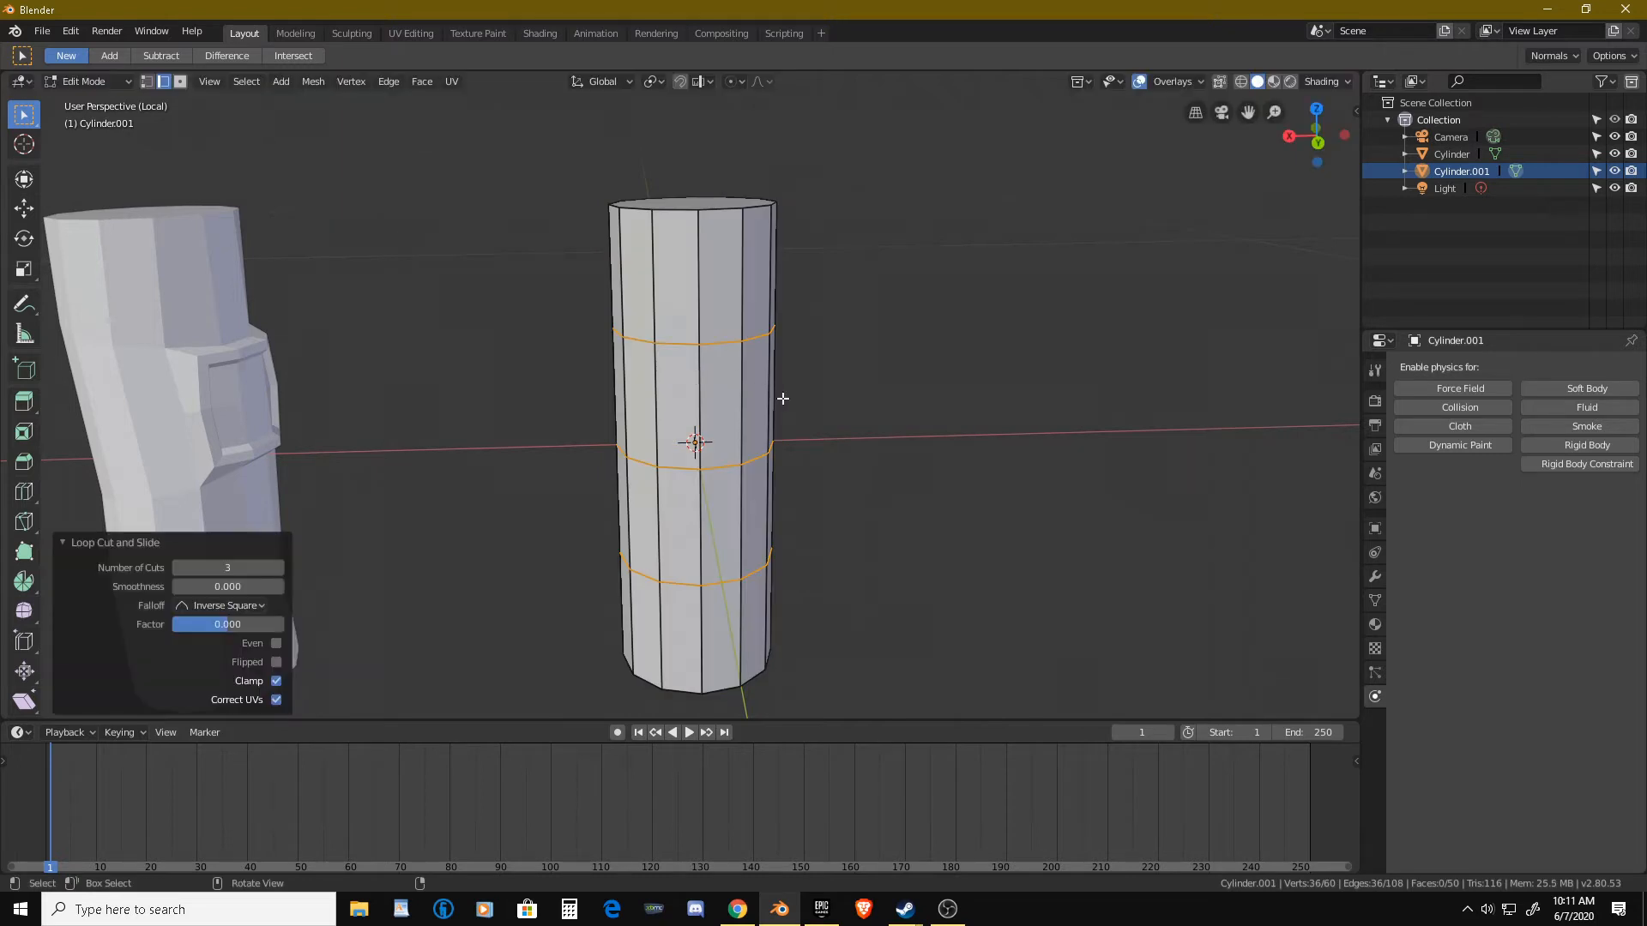
Select the new cylinder's uppermost added edge loop, rotate it about -19.1° in the view, and move it slightly upward.
middle_drag(784, 399, 755, 333)
scroll(749, 386, up, 2)
scroll(748, 391, down, 2)
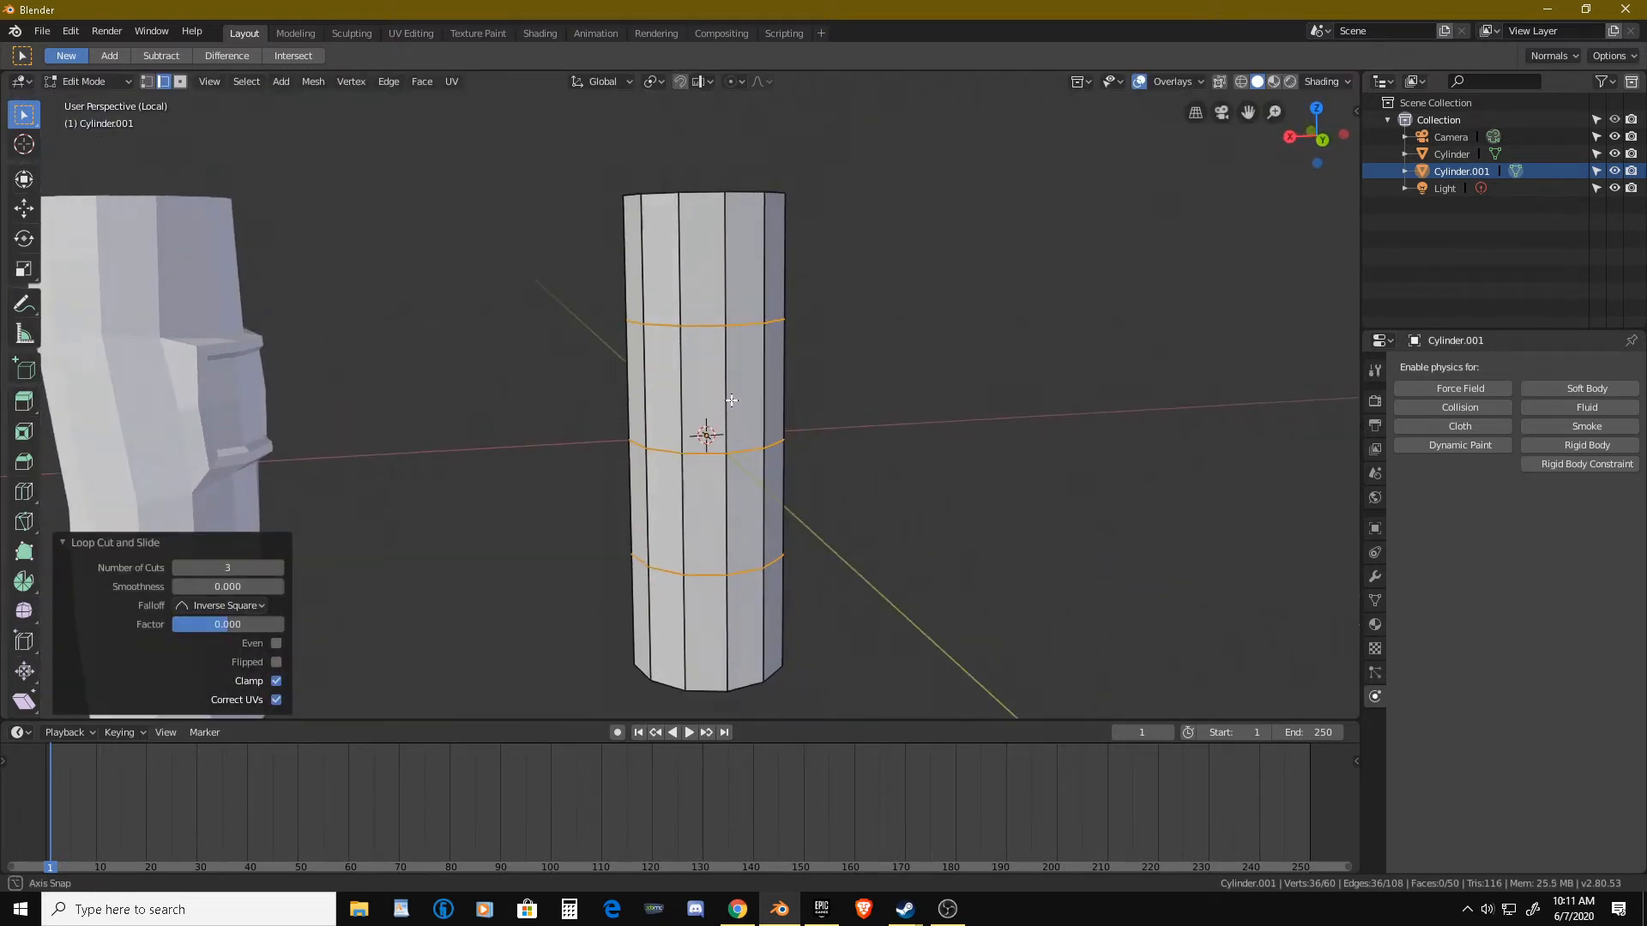
alt+click(750, 329)
middle_drag(772, 331, 770, 326)
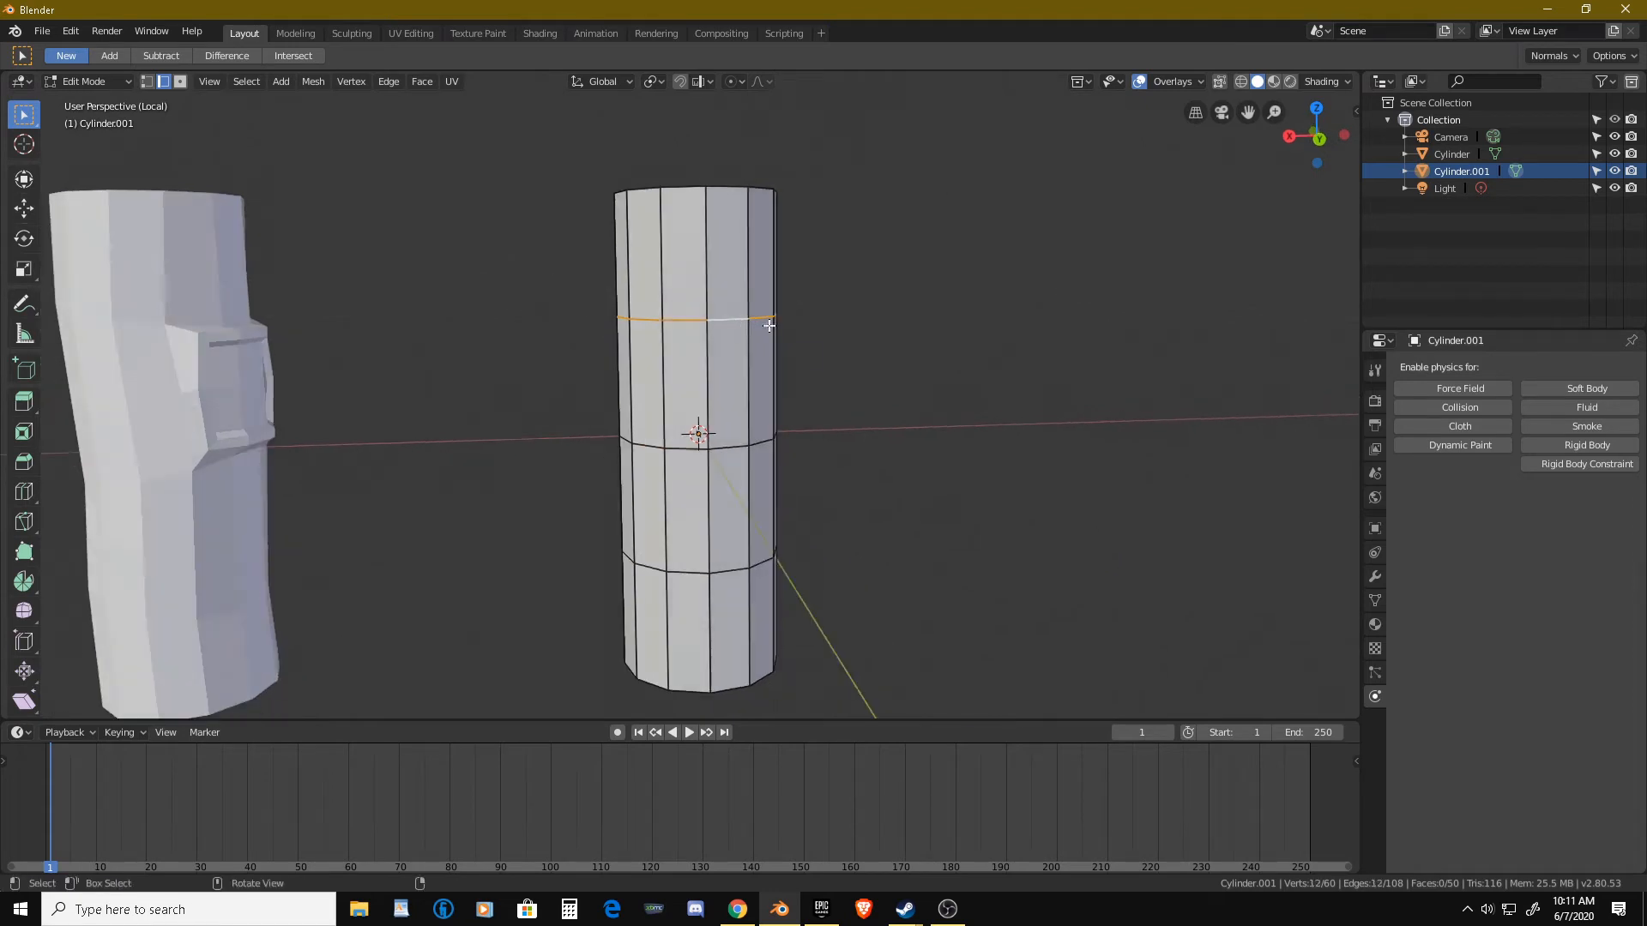
key(r)
click(823, 265)
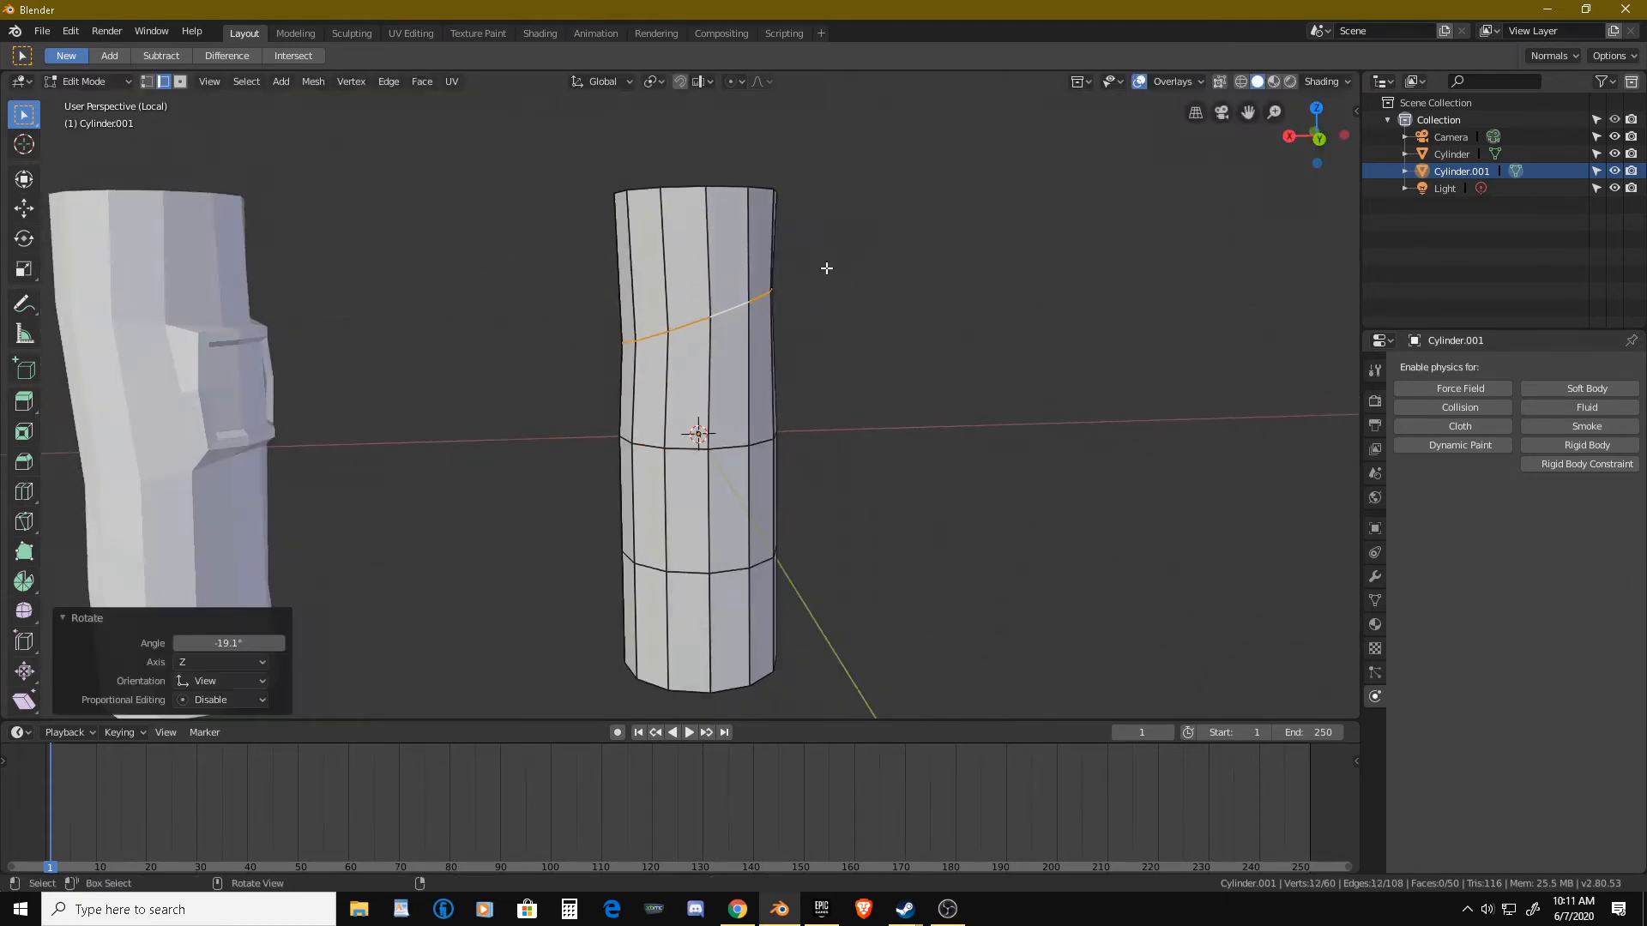
key(g)
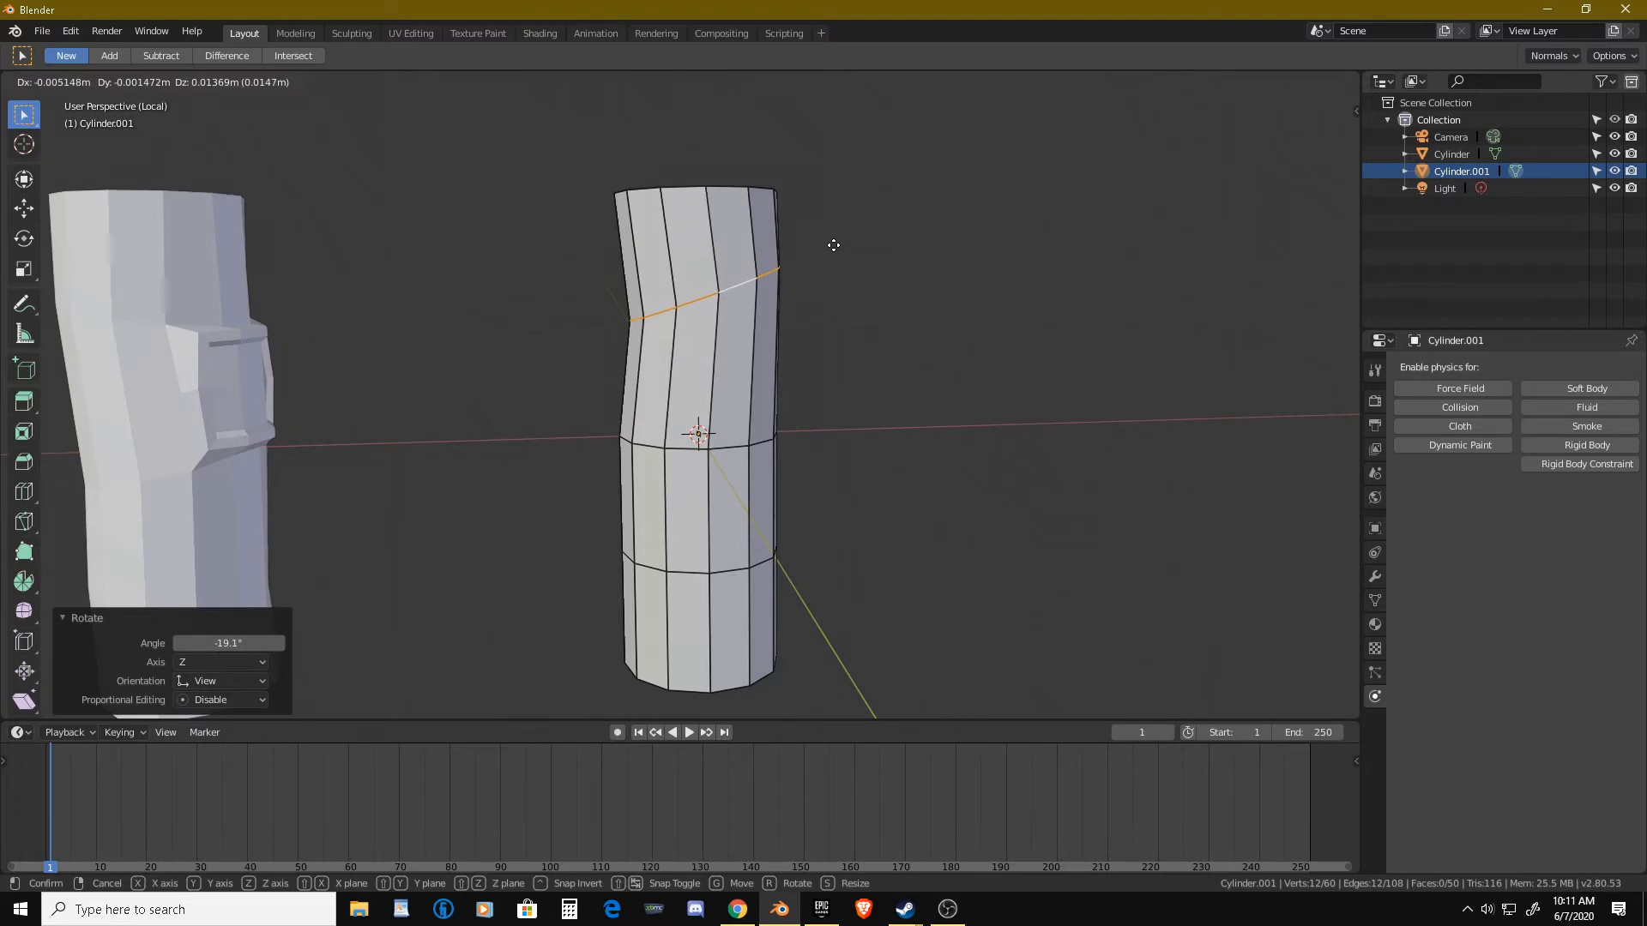
click(829, 251)
Move the middle edge loop about -0.0108 m in X, 0.0013 m in Y and -0.0023 m in Z.
alt+click(730, 446)
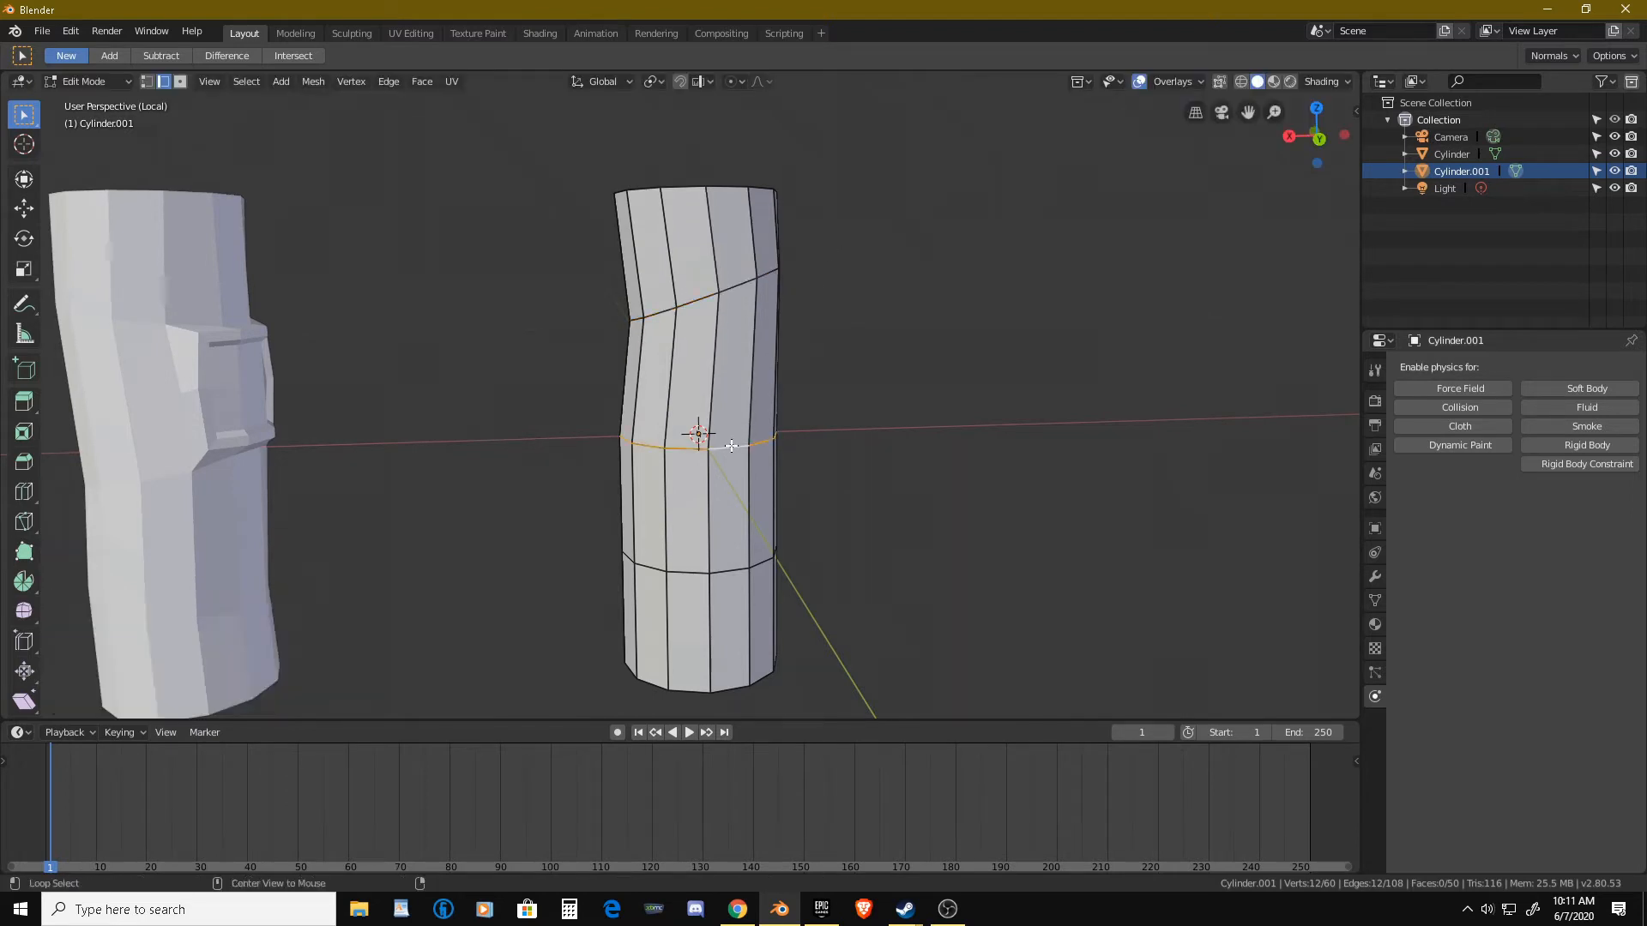
key(g)
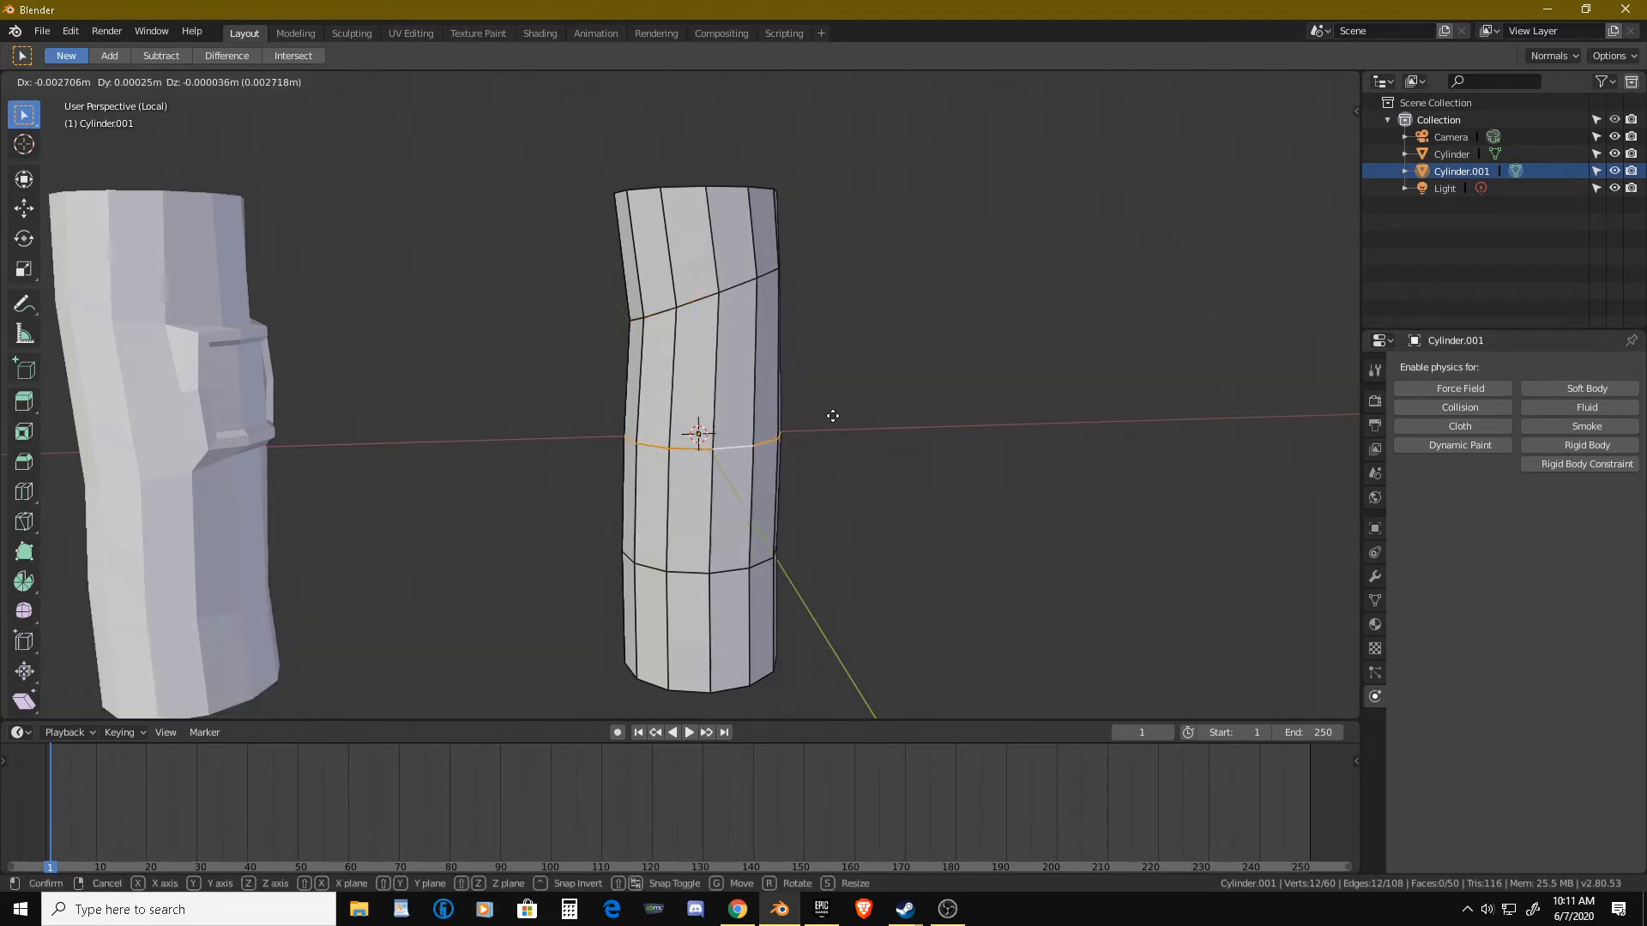
click(829, 470)
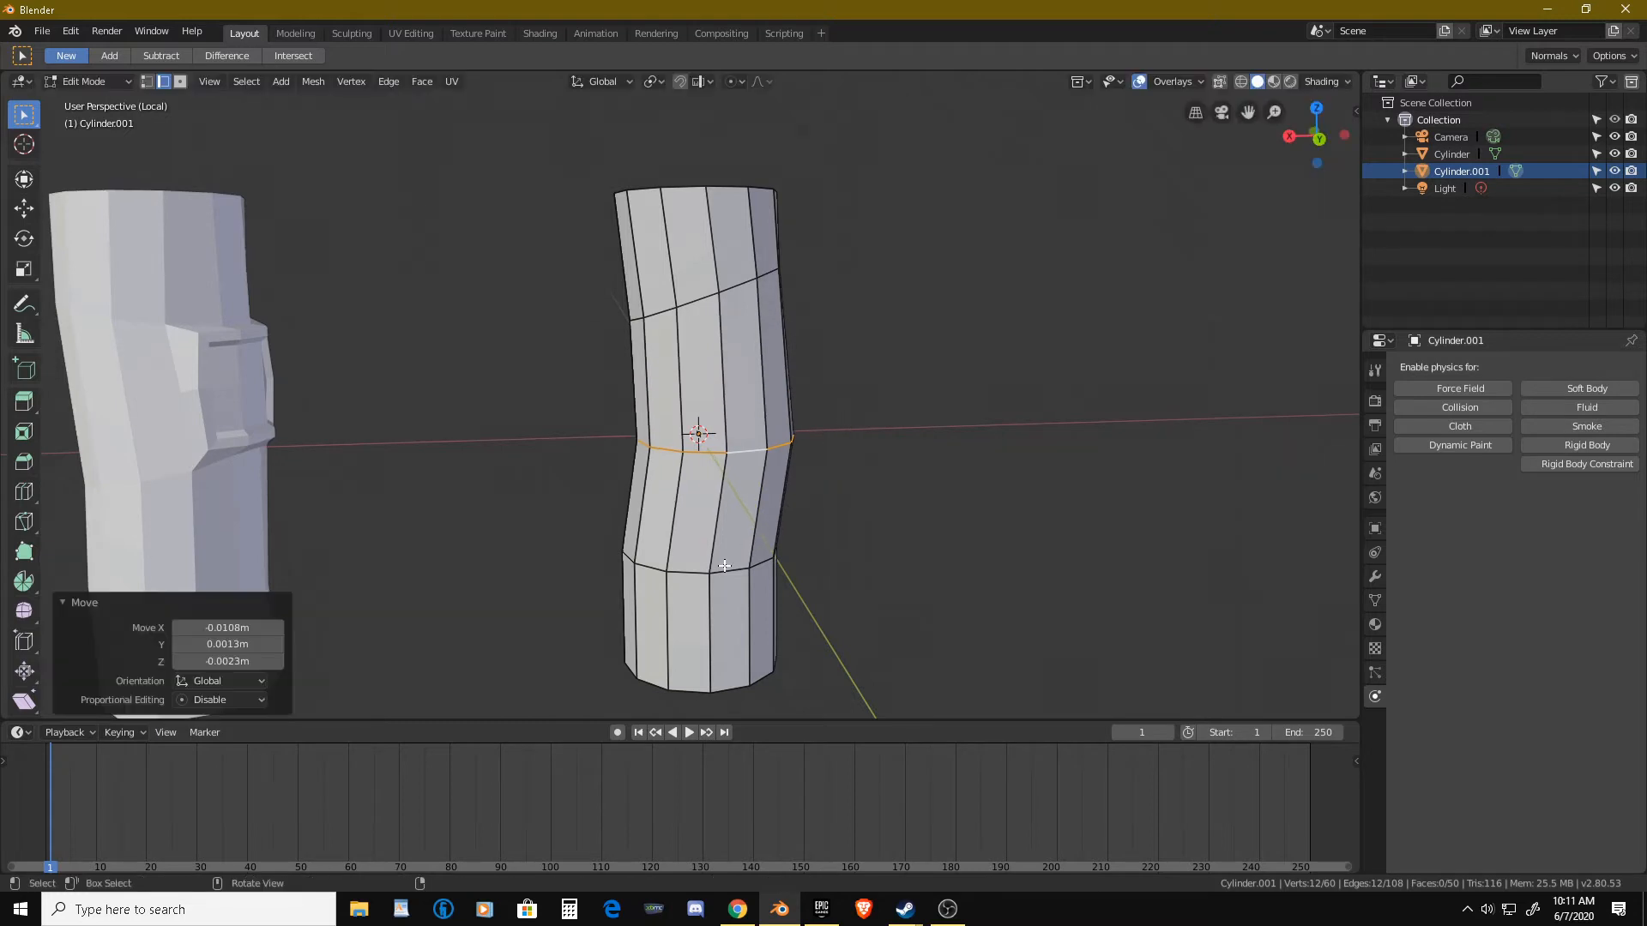
Tilt the lower edge loop about 12° and move it about -0.0058 m in X, 0.0053 m in Y and -0.0079 m in Z.
alt+click(725, 569)
middle_drag(725, 568, 827, 553)
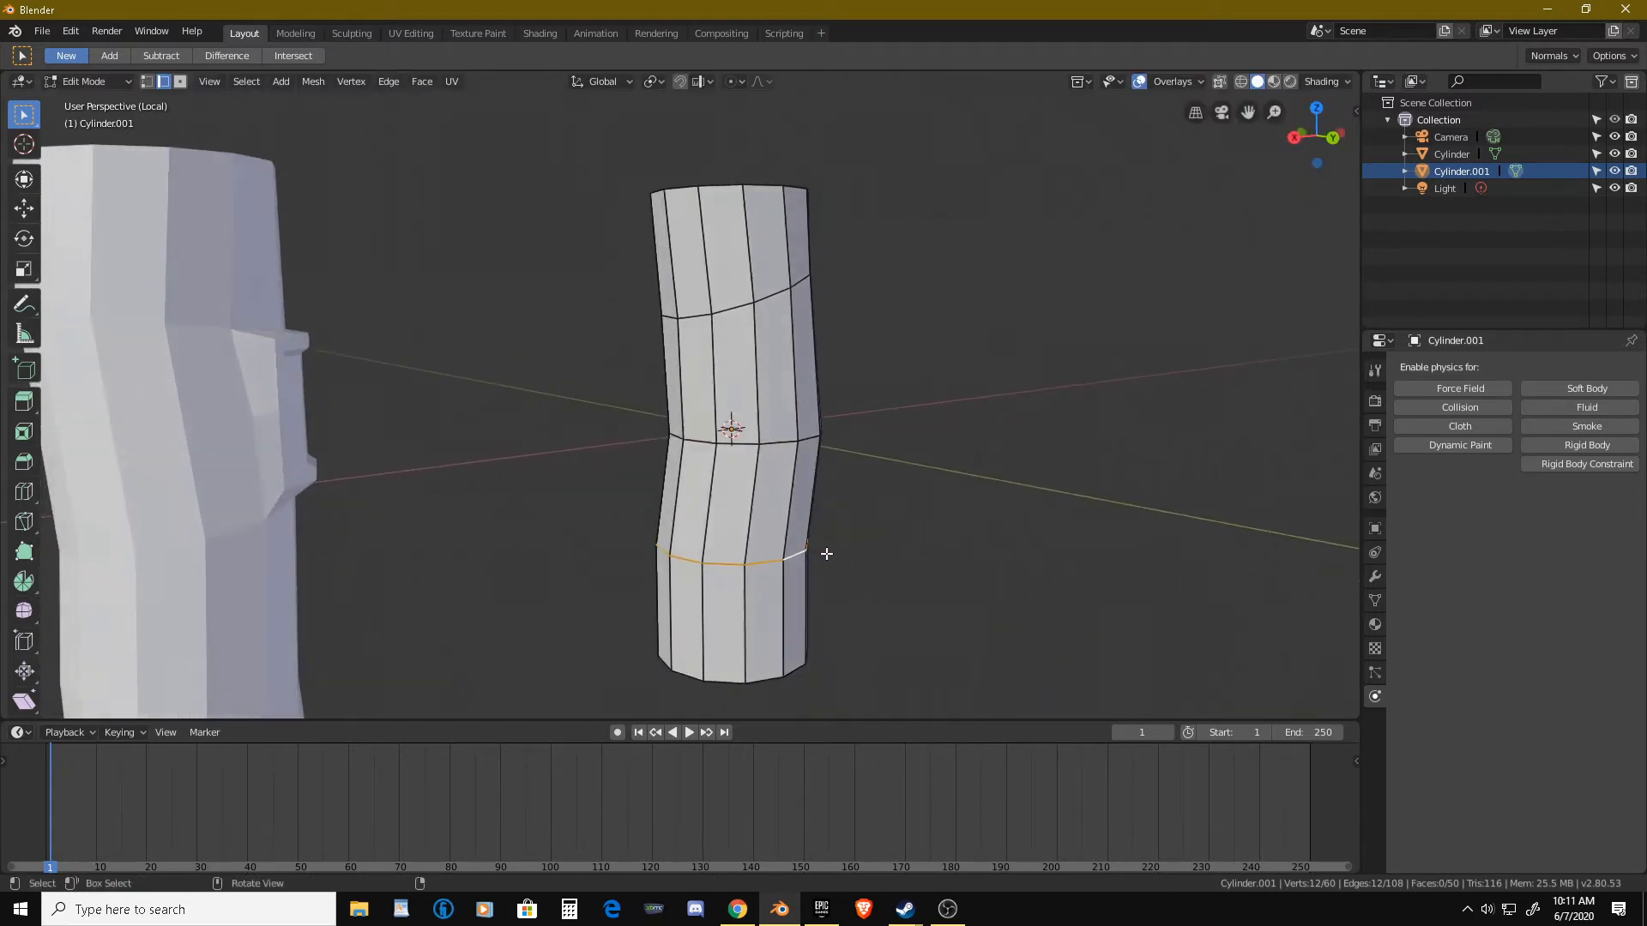
key(r)
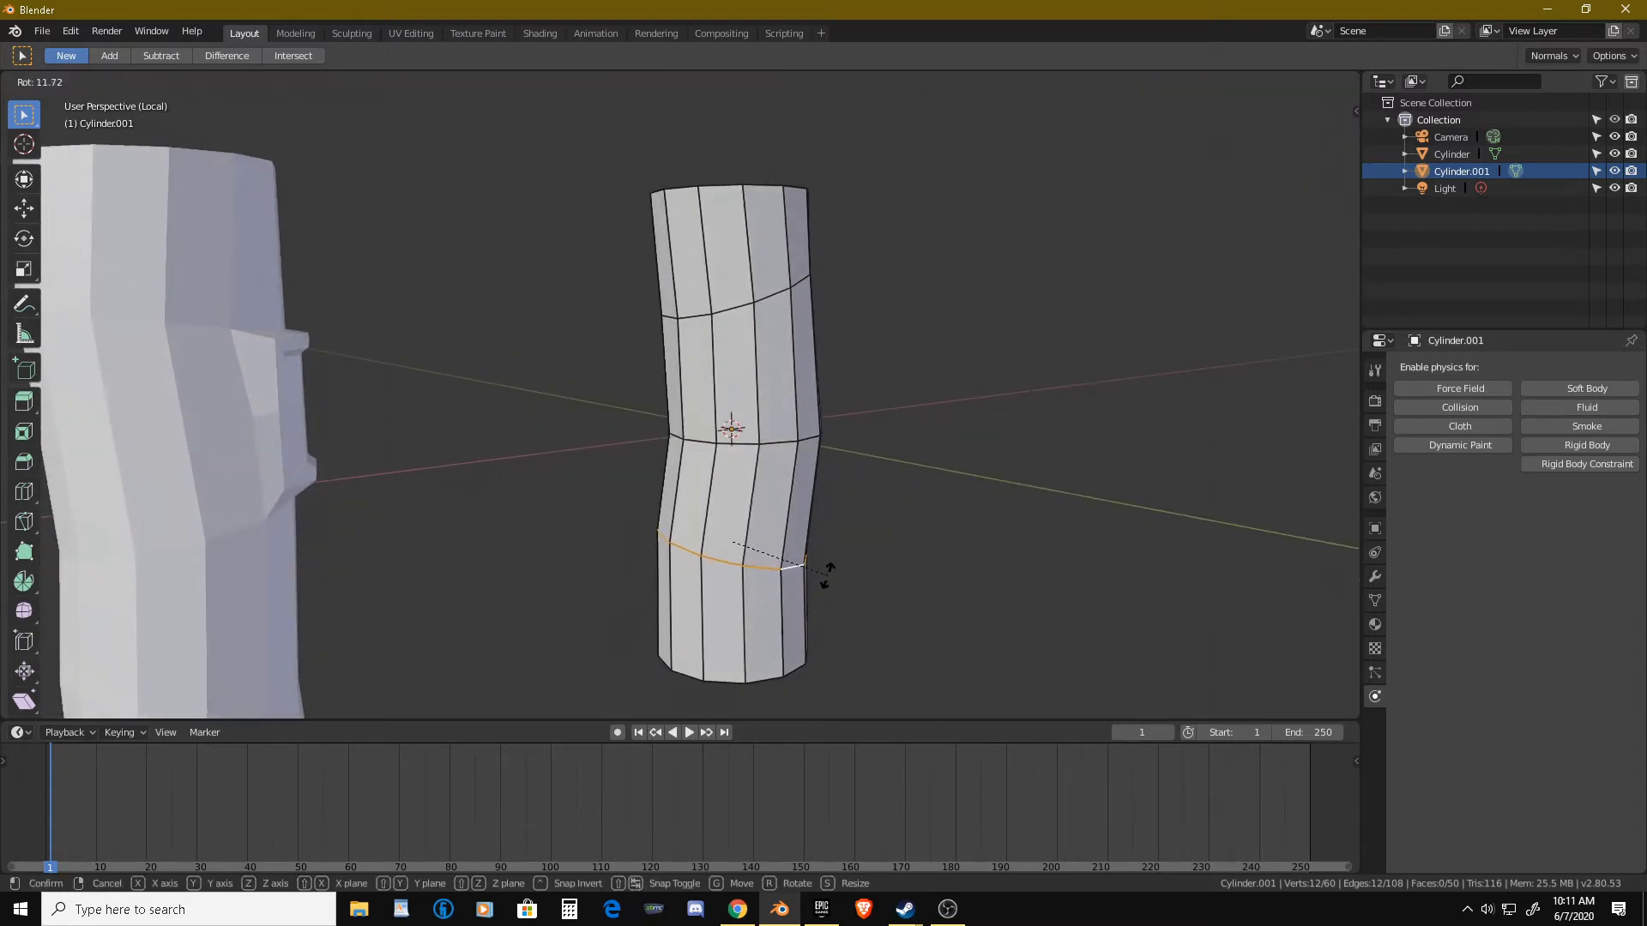
click(829, 576)
key(g)
click(834, 588)
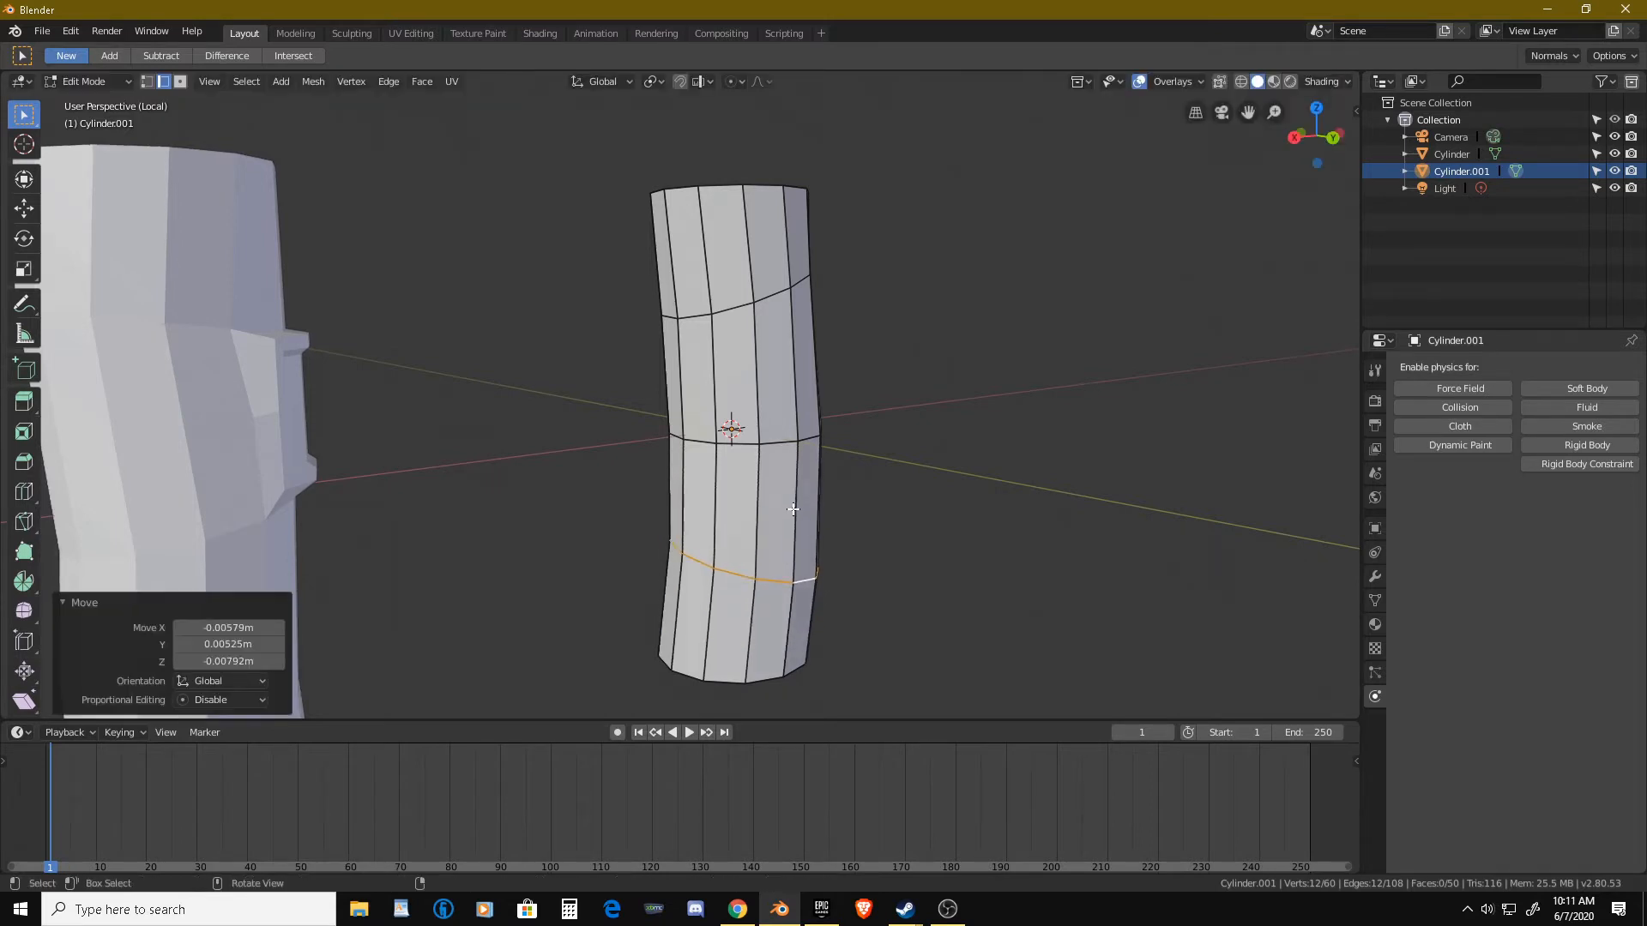
Select three adjacent rim edges of the cylinder's bottom cap and move them slightly inward.
middle_drag(834, 588, 696, 386)
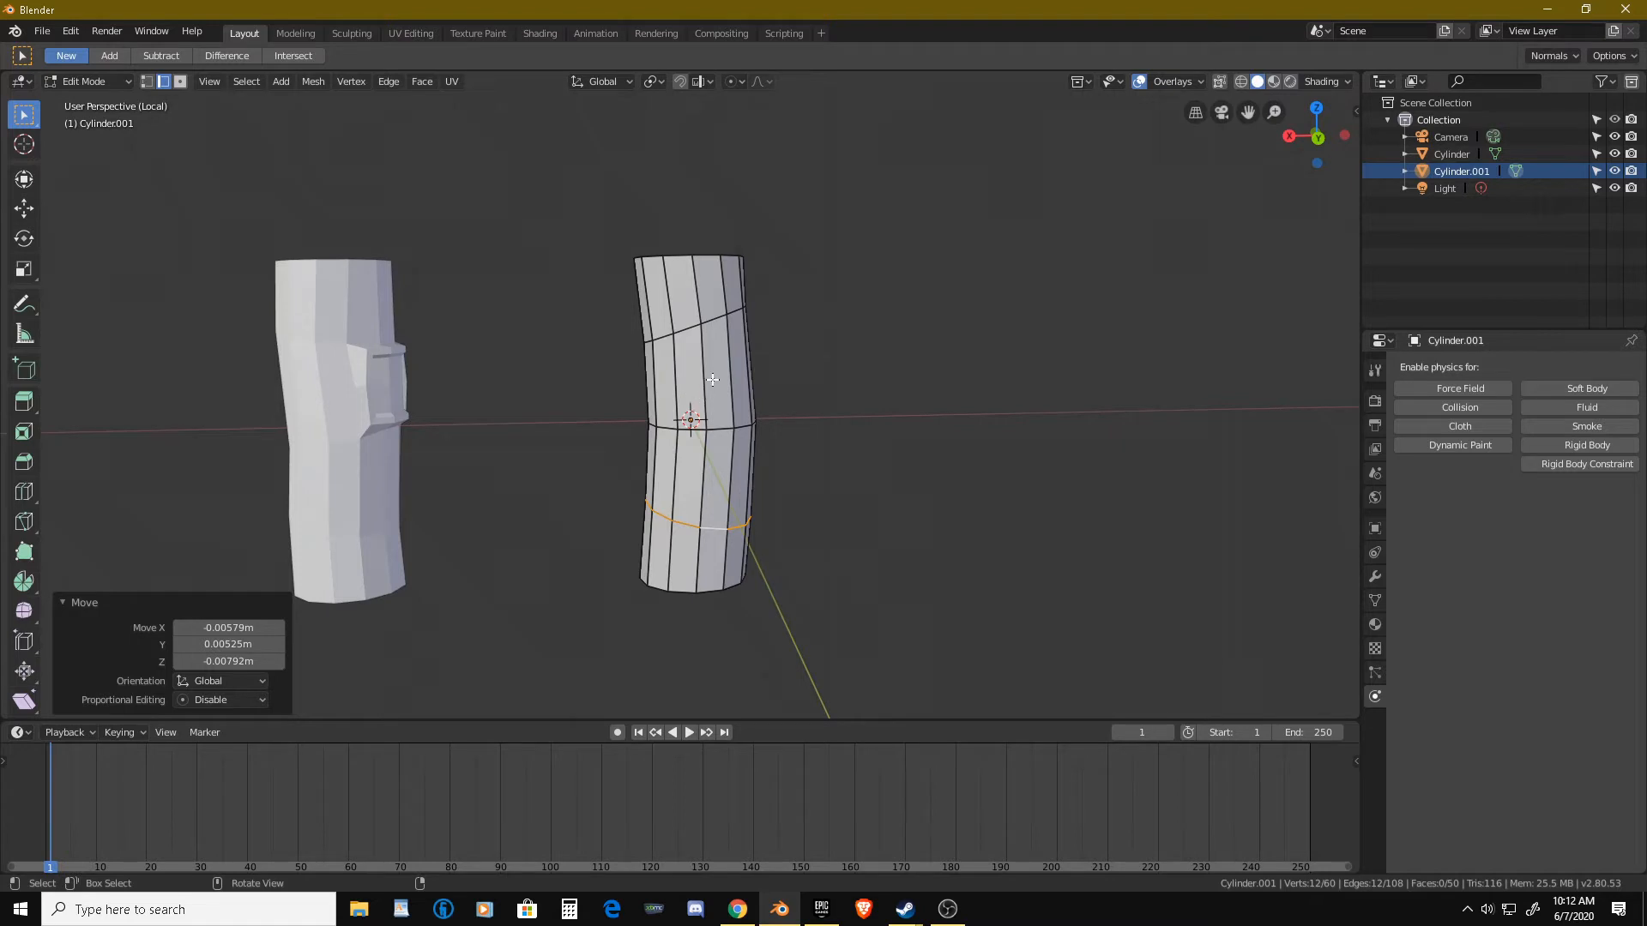
scroll(712, 379, up, 2)
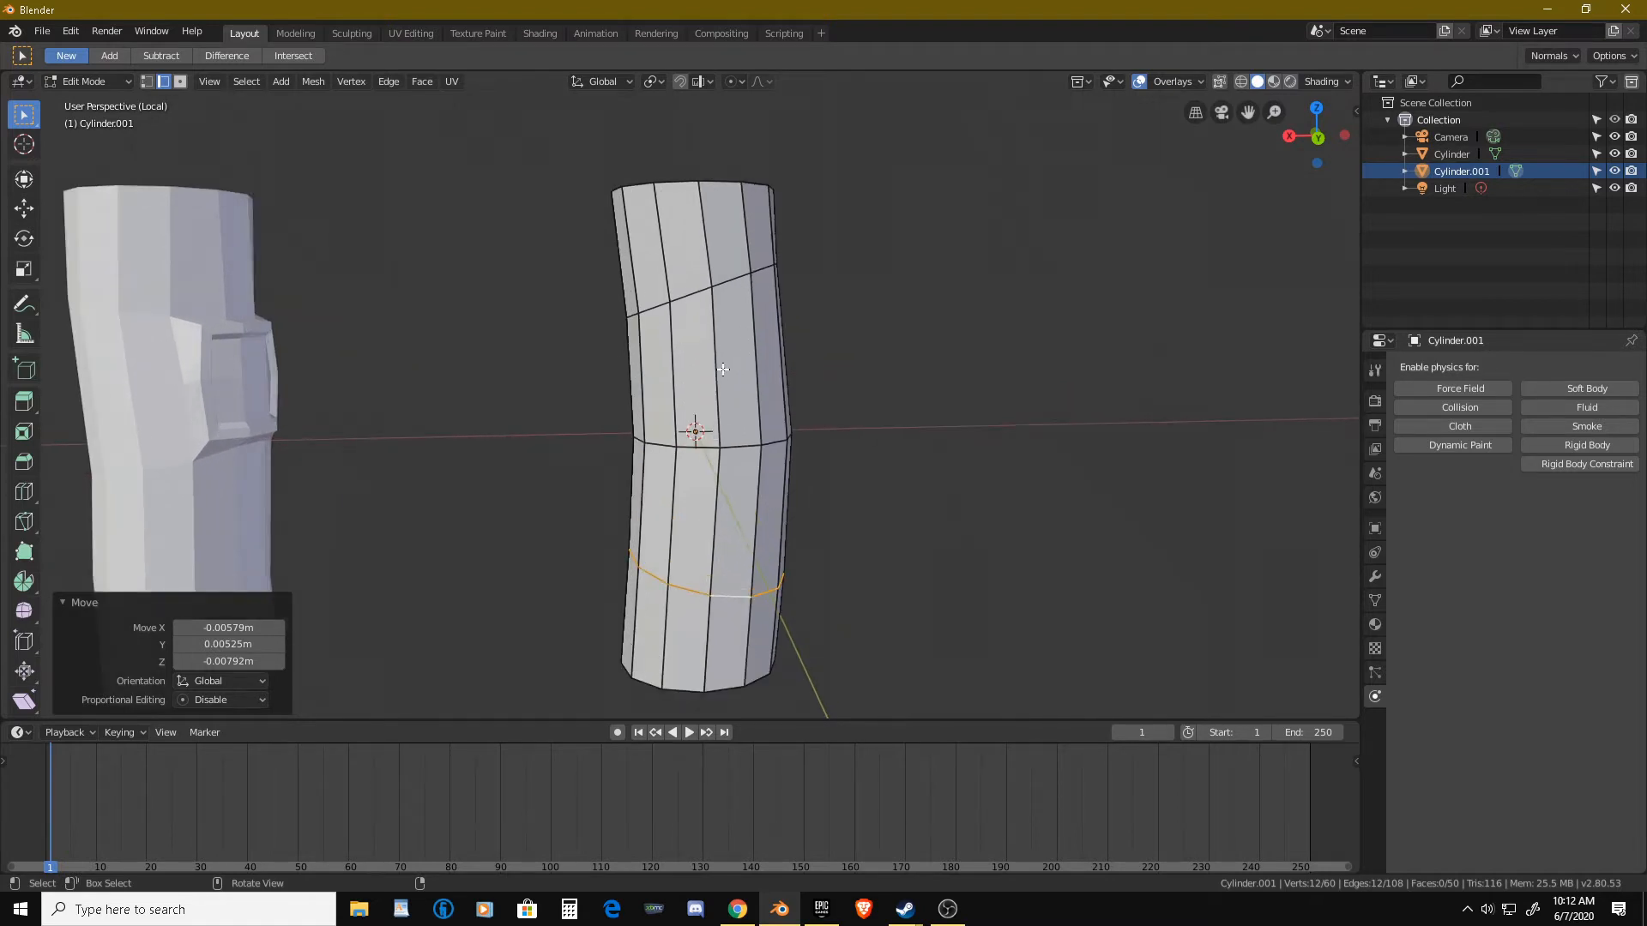
middle_drag(716, 370, 730, 320)
scroll(724, 371, down, 4)
scroll(729, 399, up, 6)
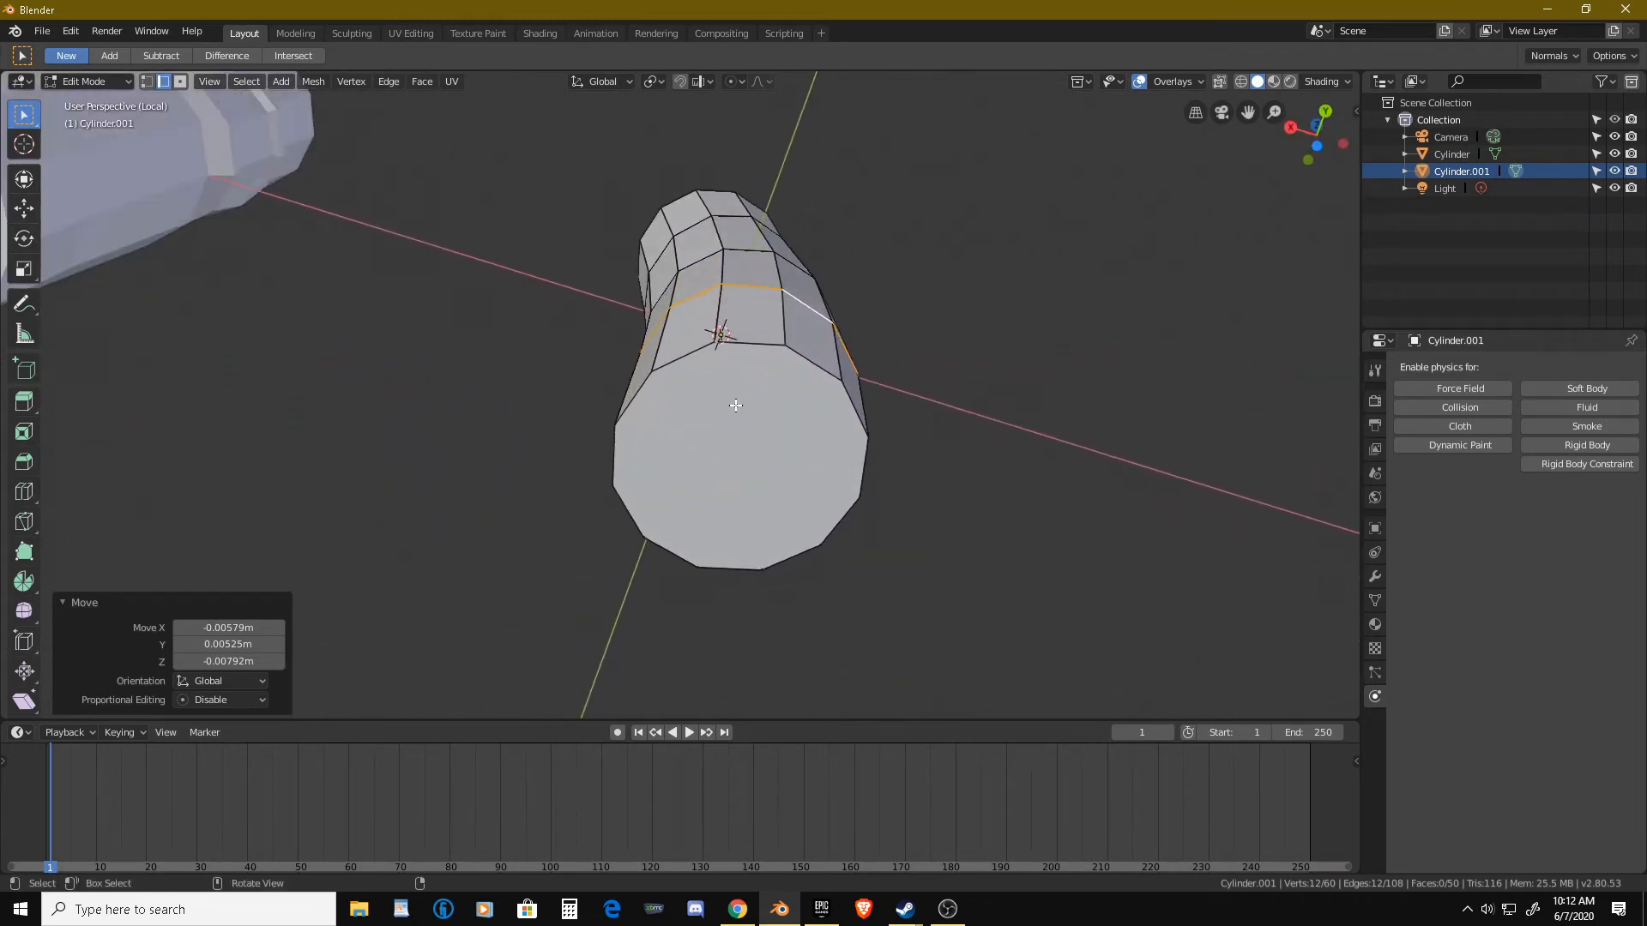
middle_drag(735, 405, 678, 429)
click(614, 458)
shift+click(633, 410)
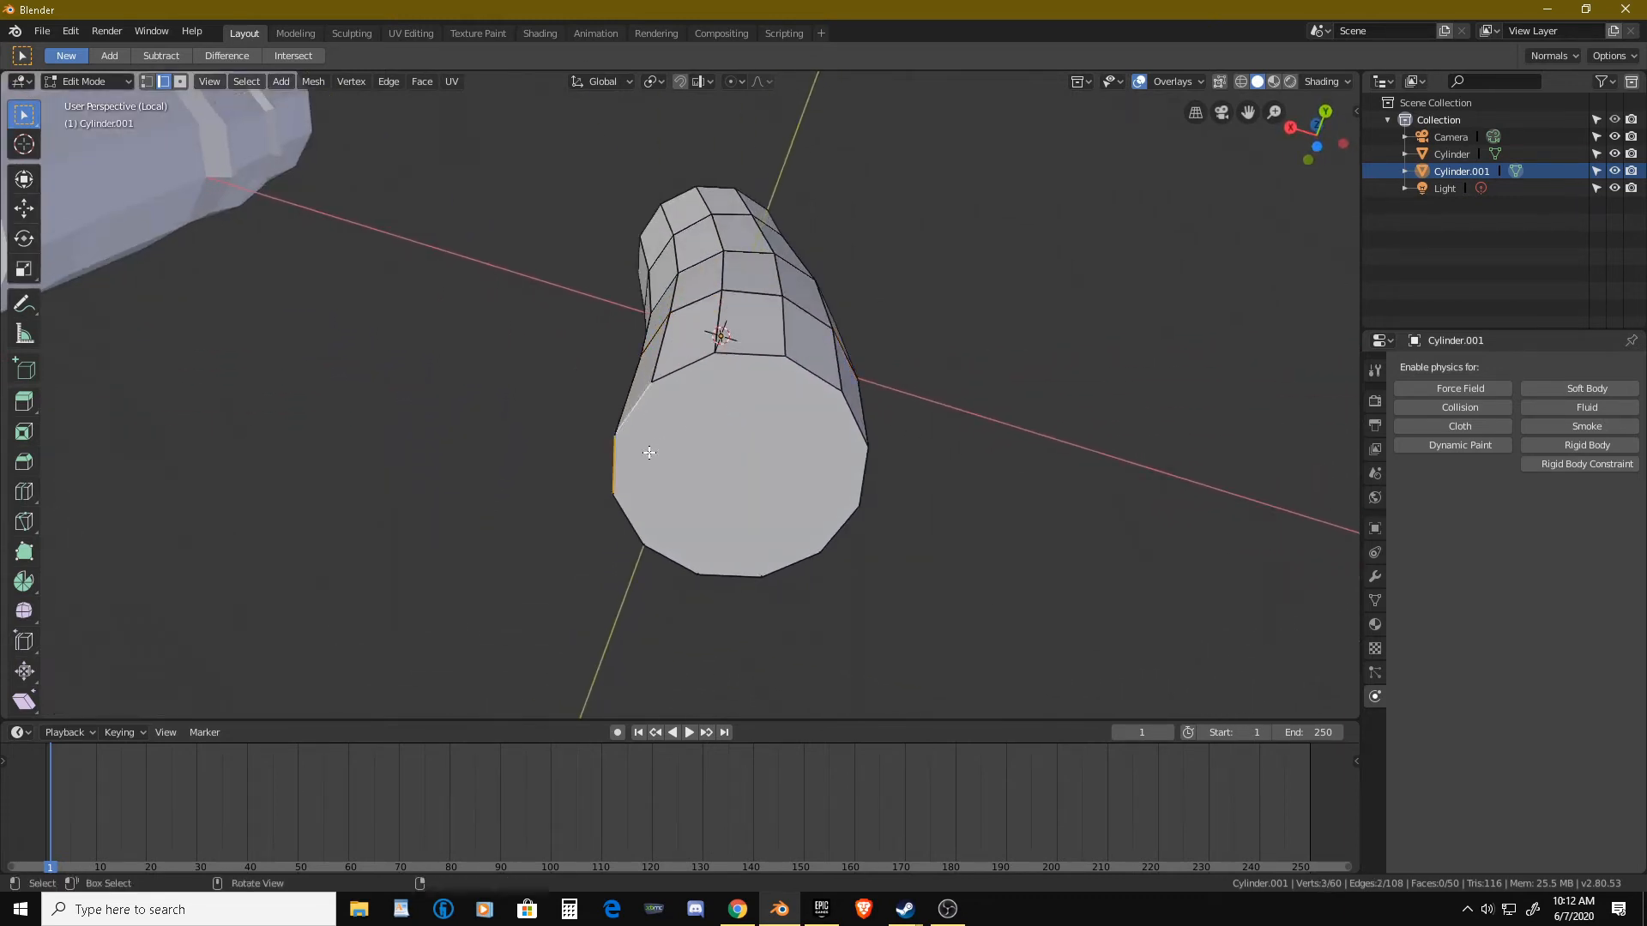
shift+click(629, 506)
key(g)
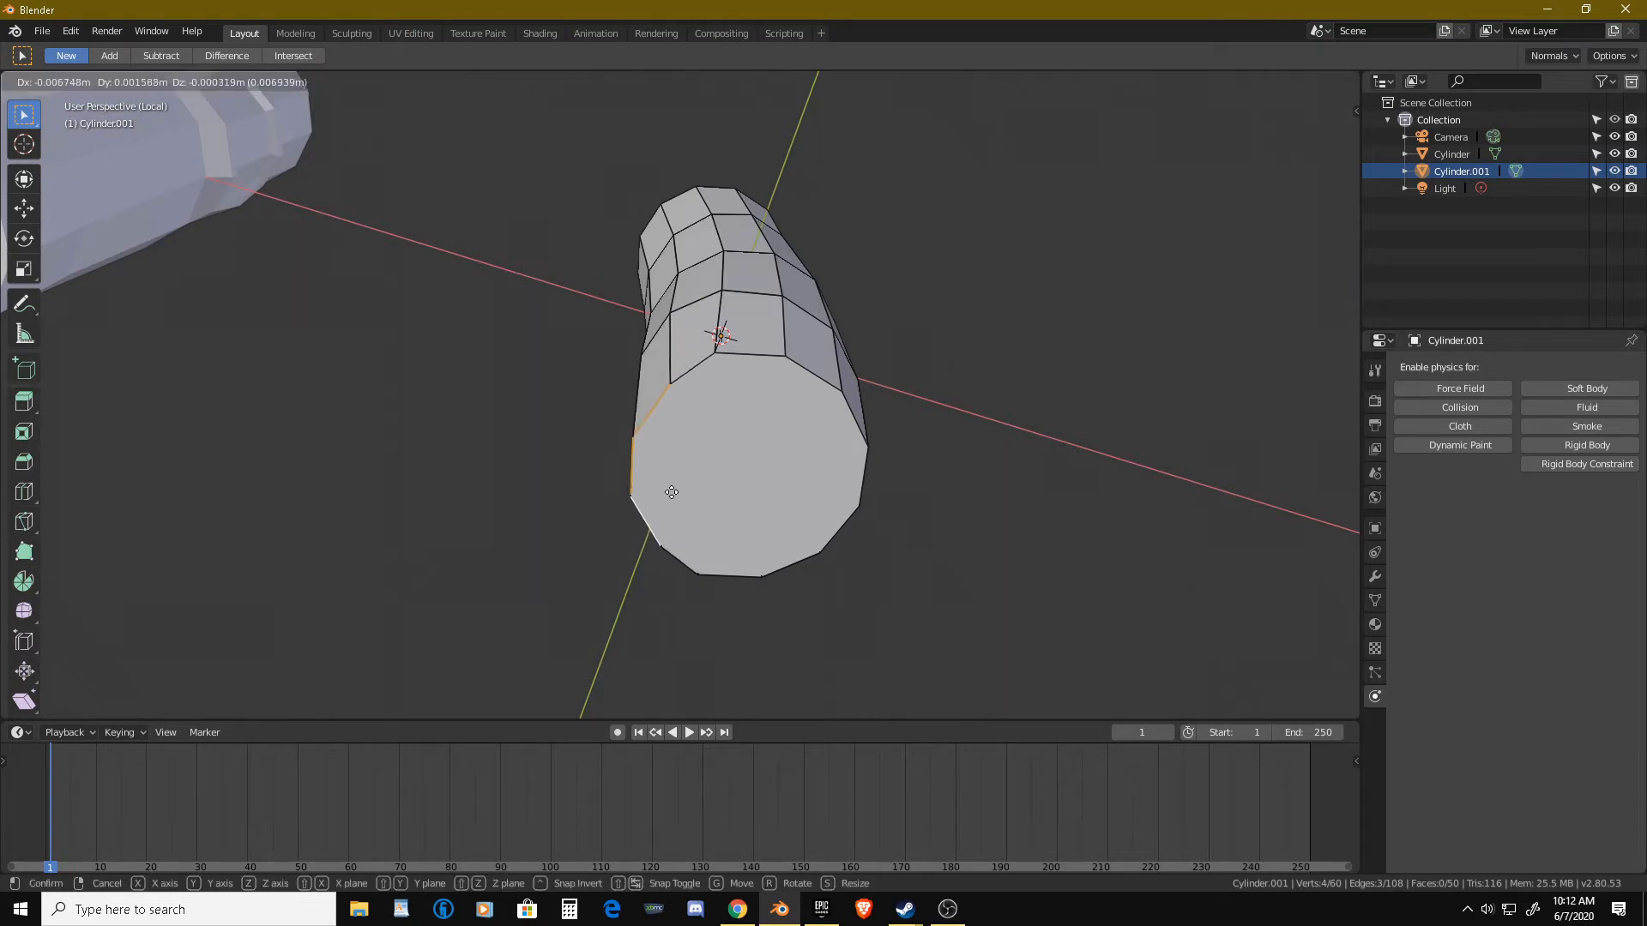
click(678, 494)
Move a rim edge across the bottom cap inward, about -0.0039 m in Y and -0.0017 m in Z.
click(816, 380)
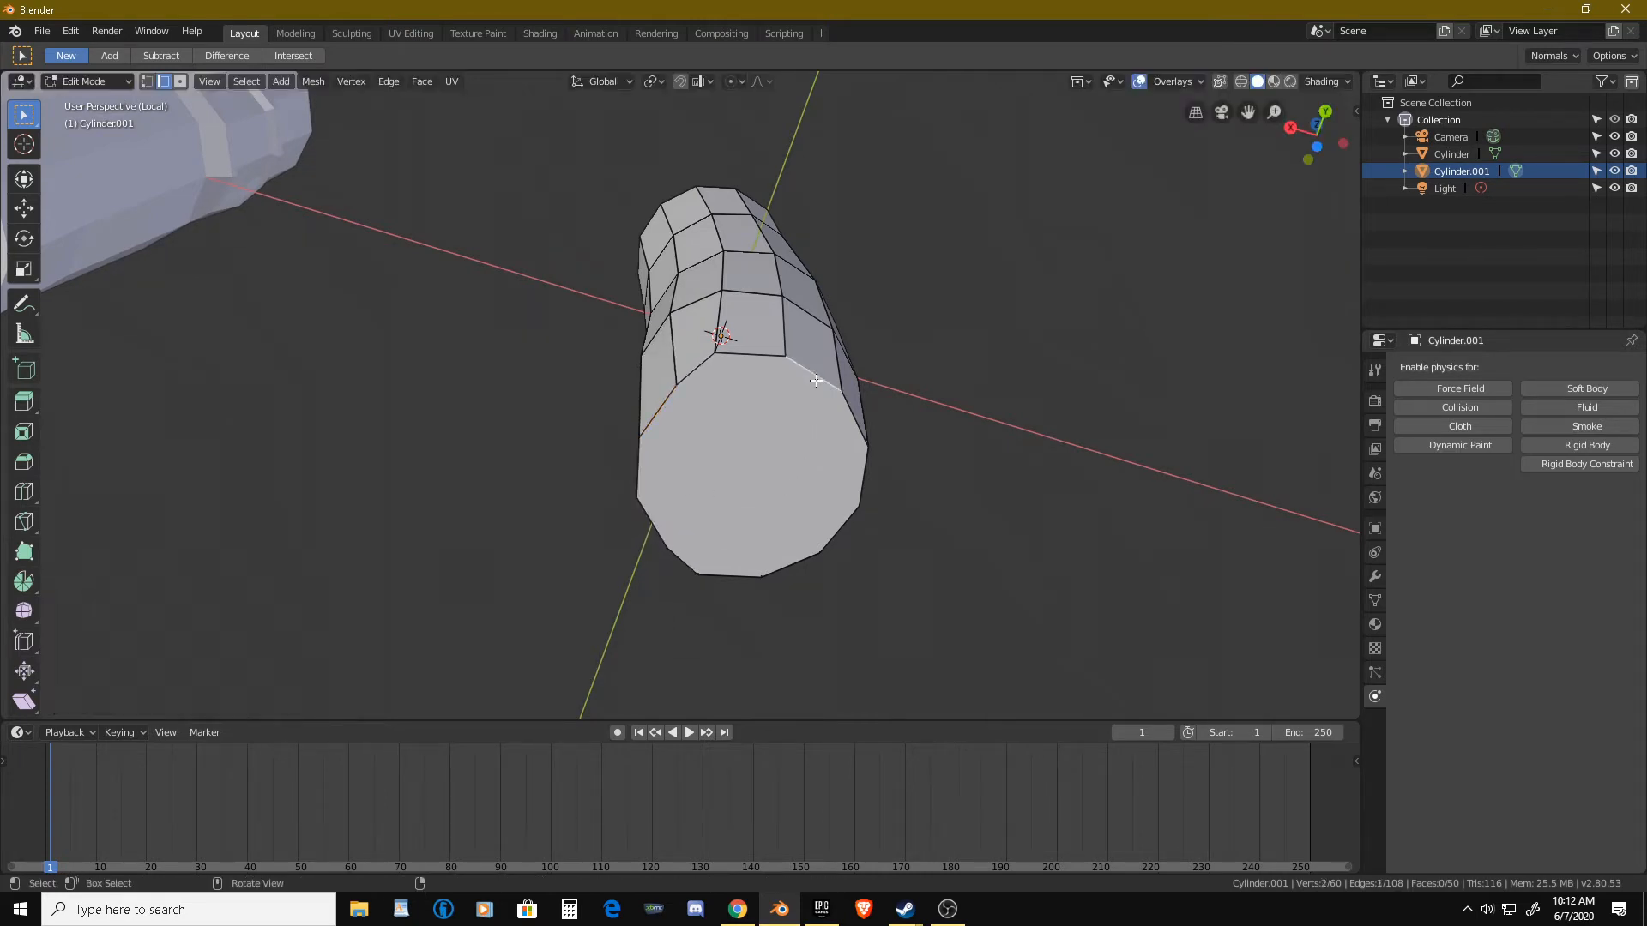
key(g)
click(819, 399)
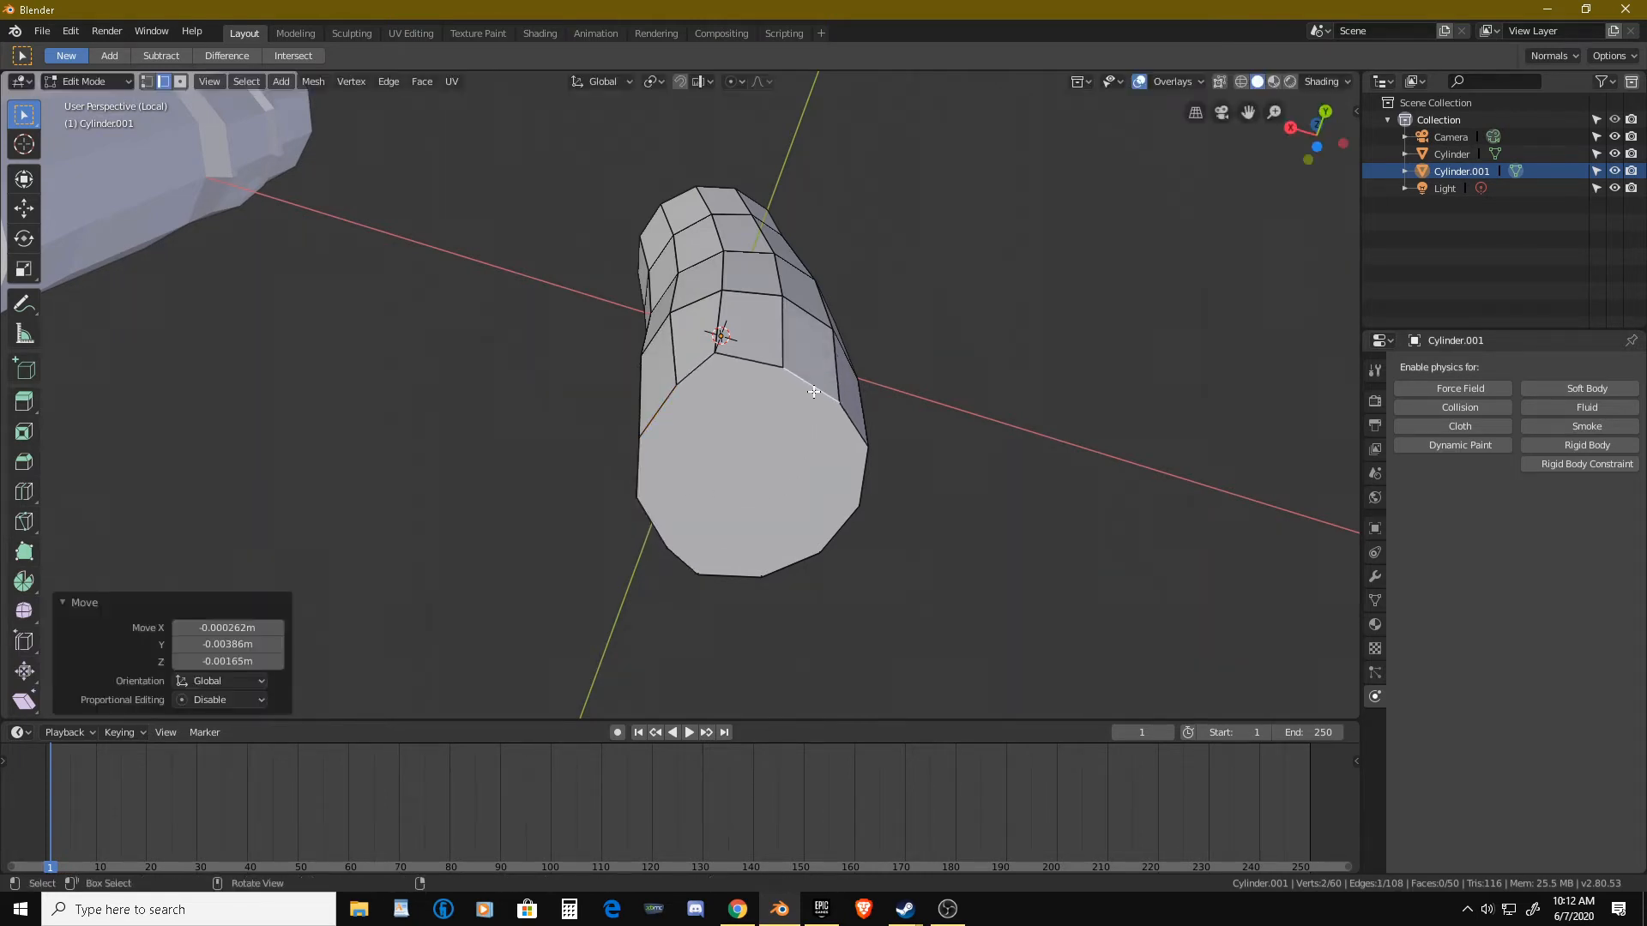
Move three separate rim edges of the top cap inward by a few millimetres each to make its outline irregular.
middle_drag(798, 327, 713, 433)
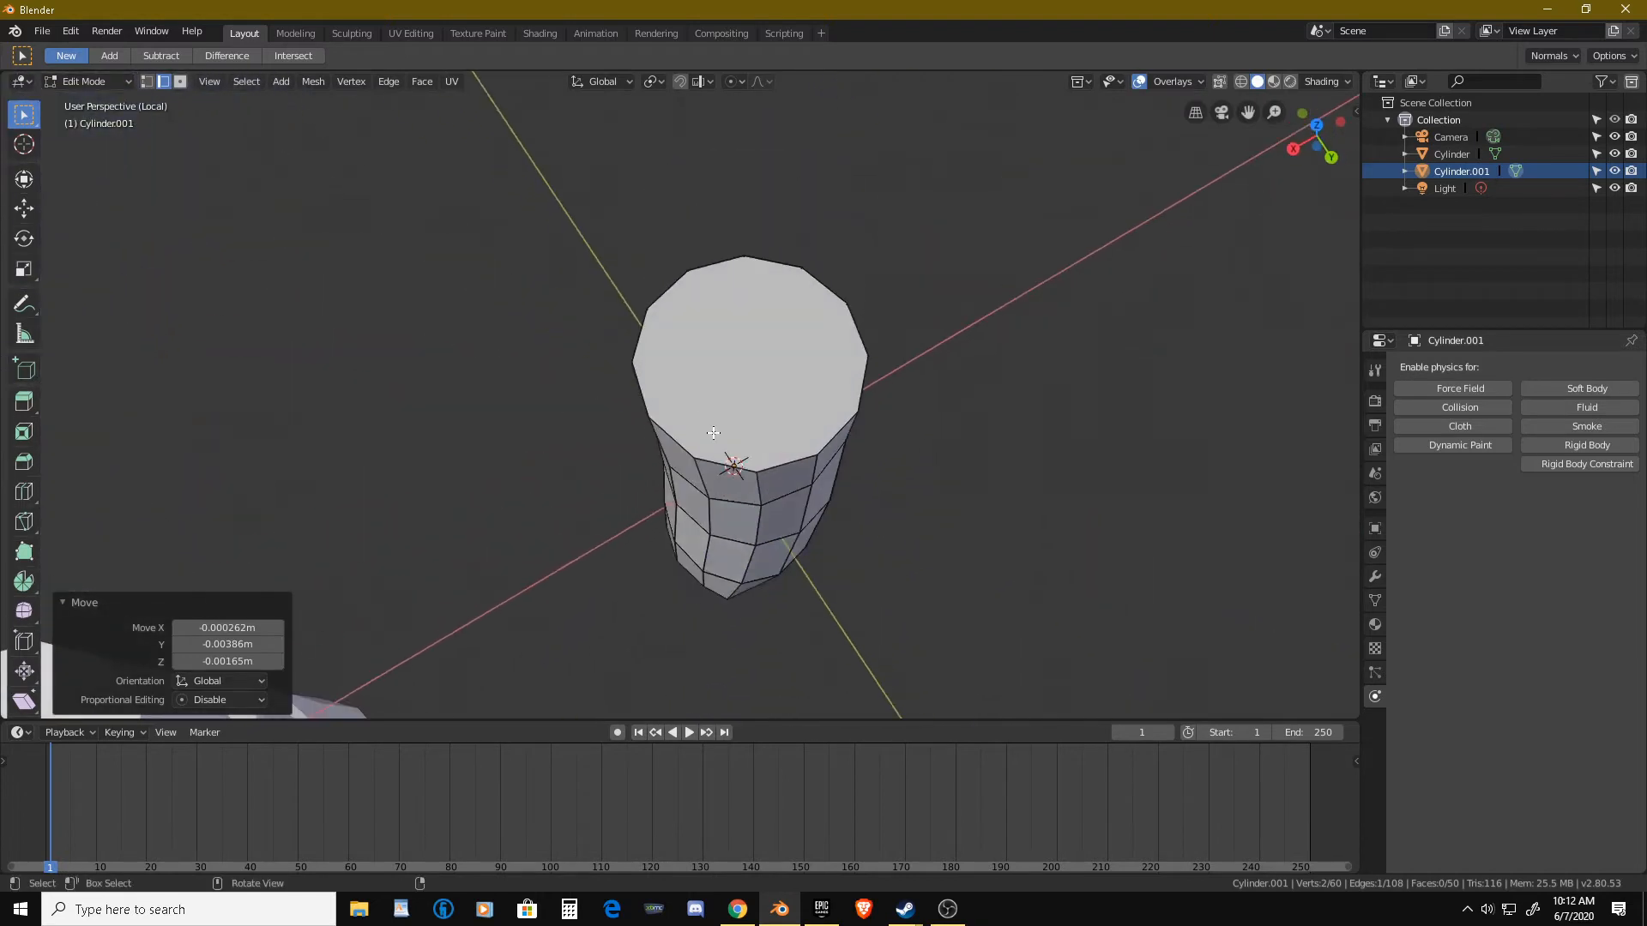
key(g)
click(670, 429)
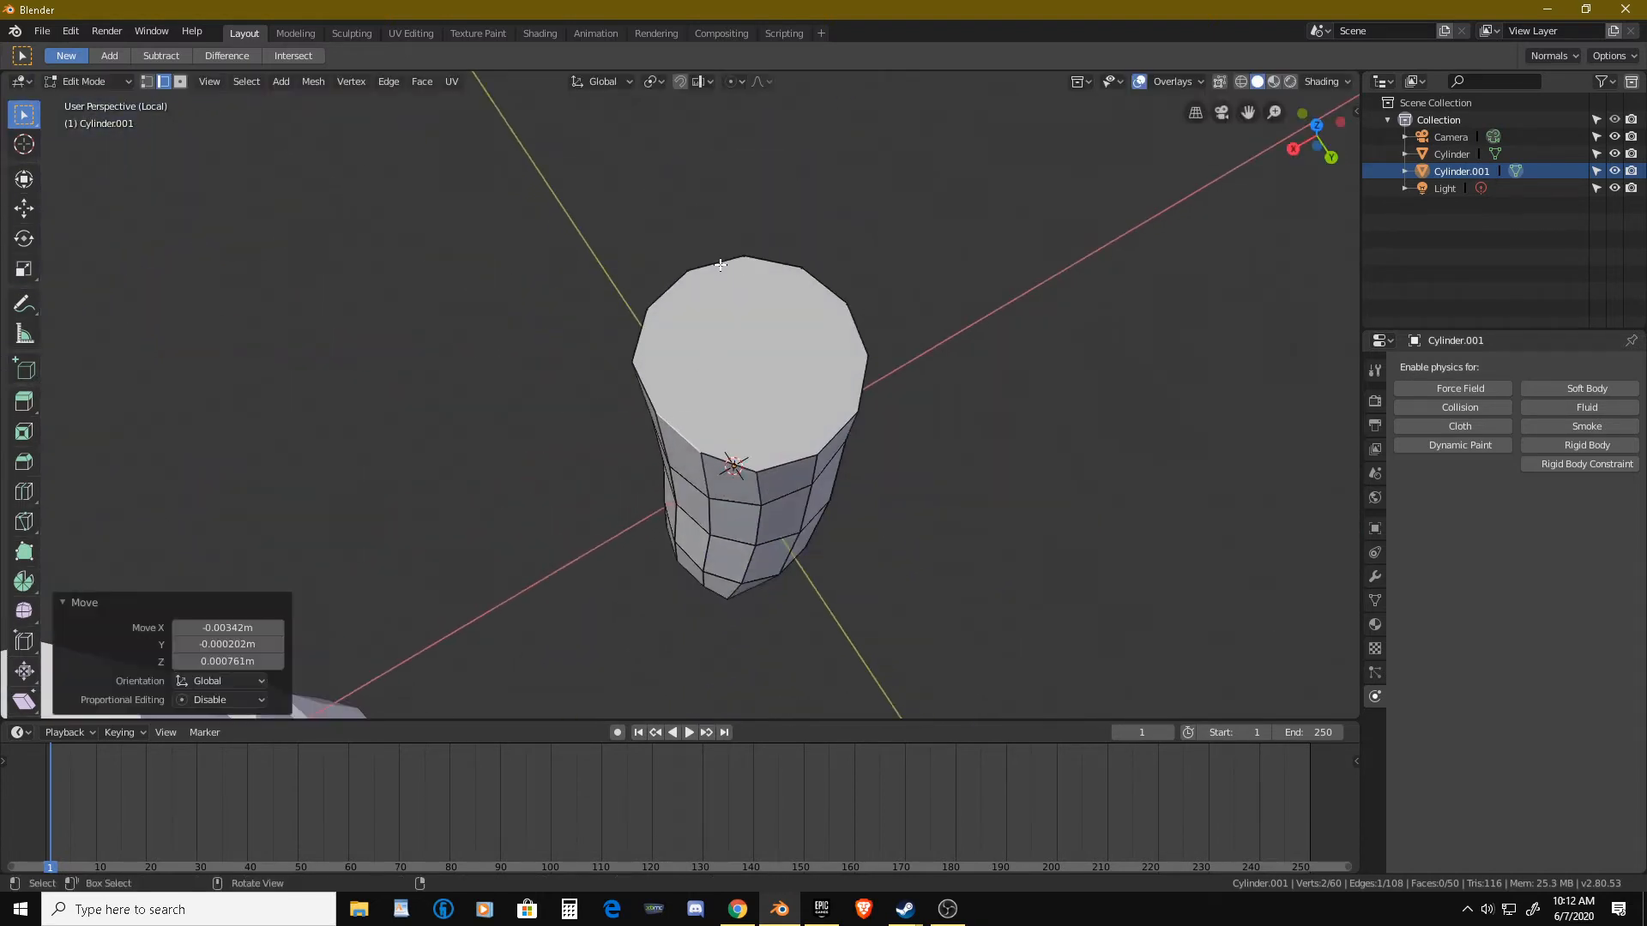
key(g)
click(731, 280)
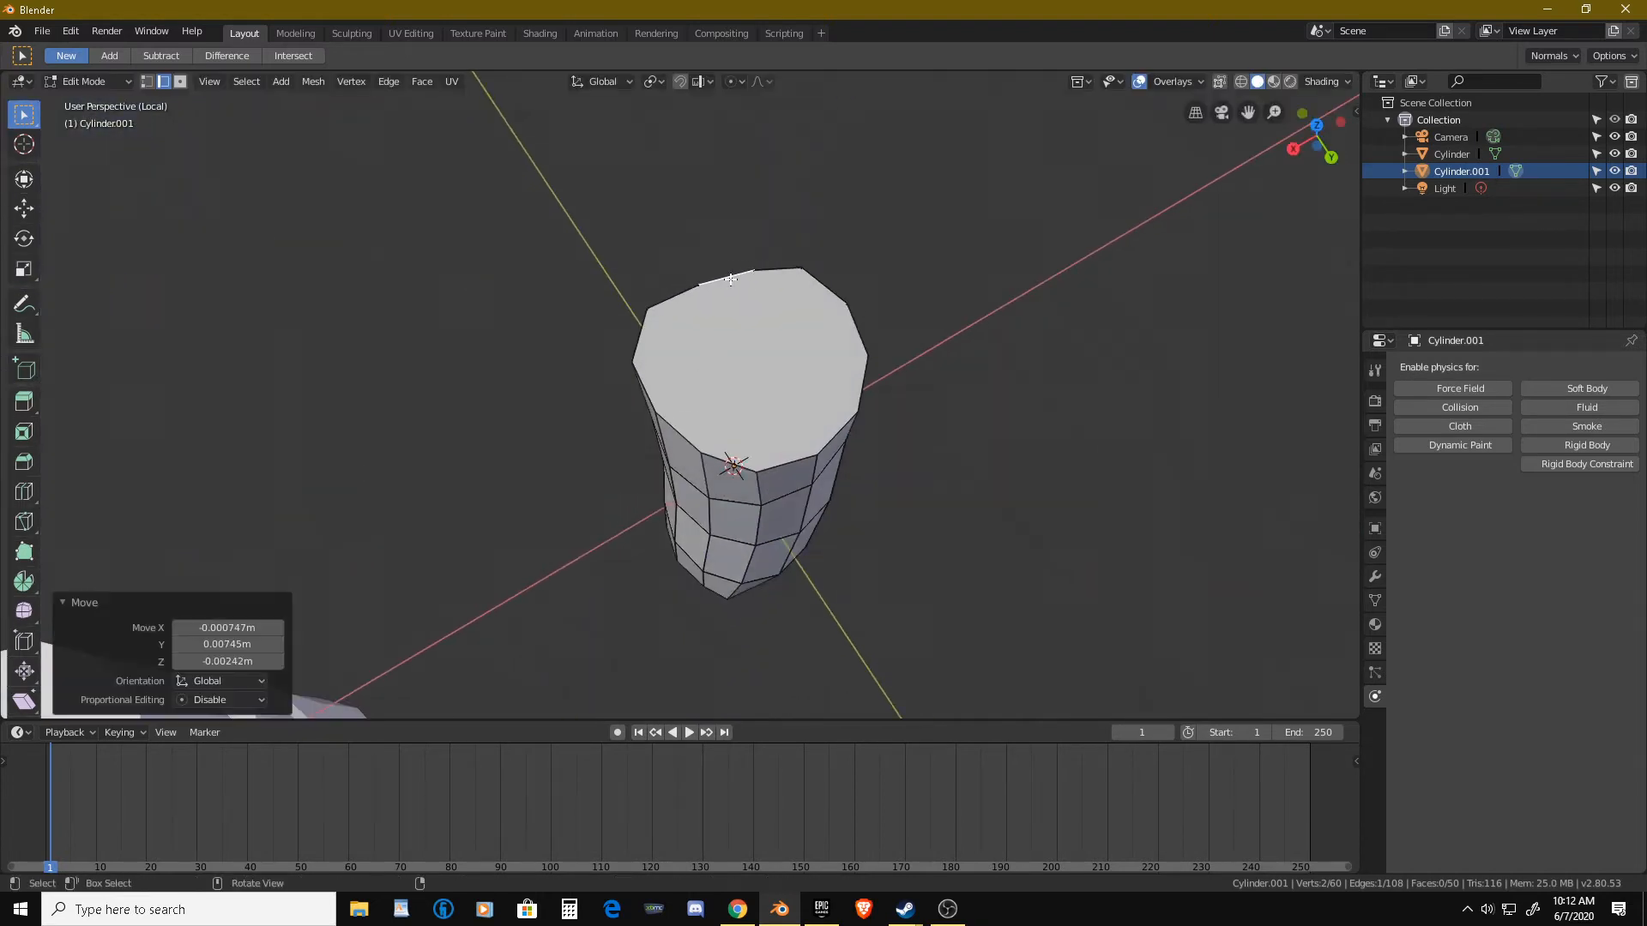
key(g)
click(857, 360)
middle_drag(857, 360, 782, 325)
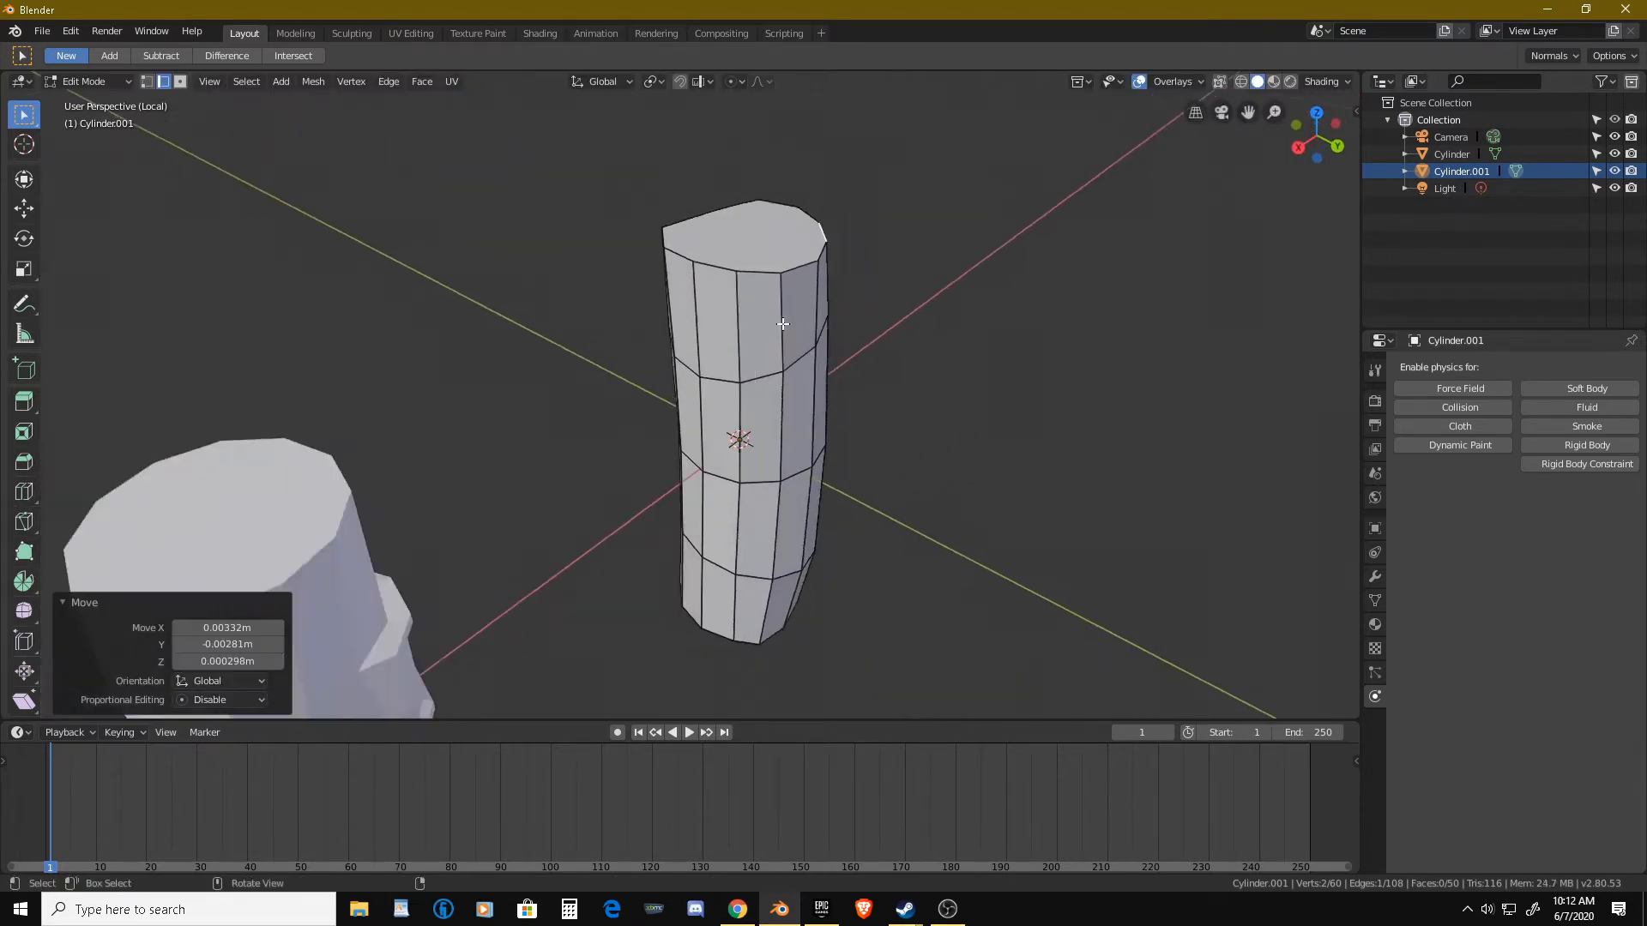
Select one edge on the middle loop and the one below it on the lower loop, and move both about -0.006 m in X.
scroll(783, 324, down, 5)
middle_drag(735, 382, 711, 338)
scroll(711, 360, up, 8)
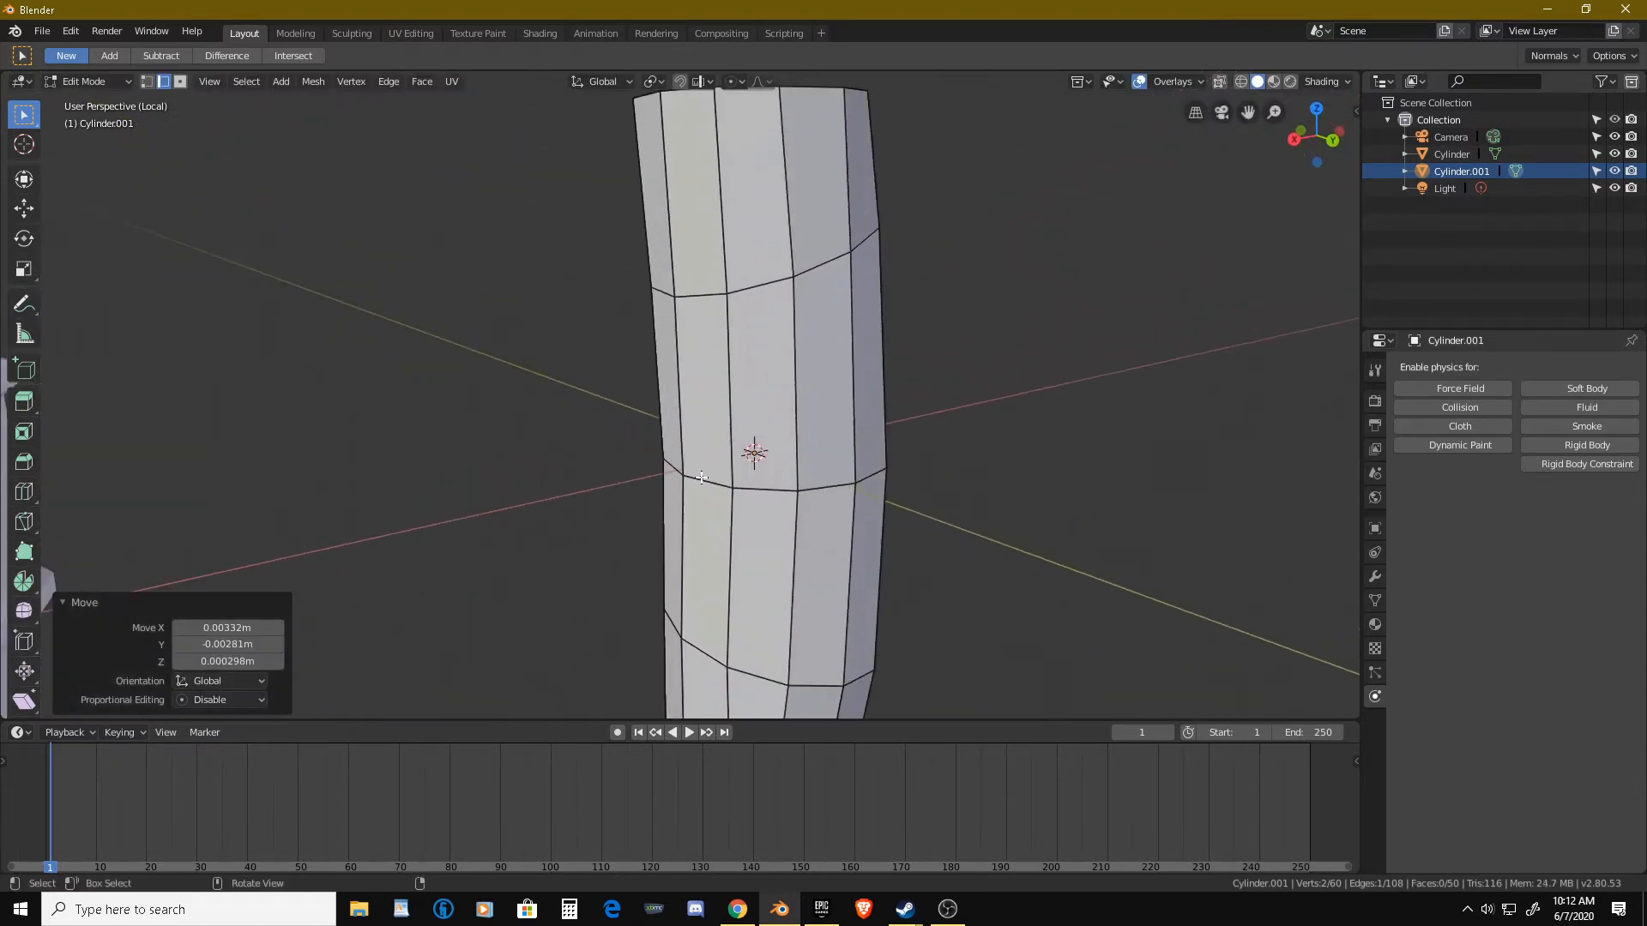
click(702, 481)
shift+click(697, 640)
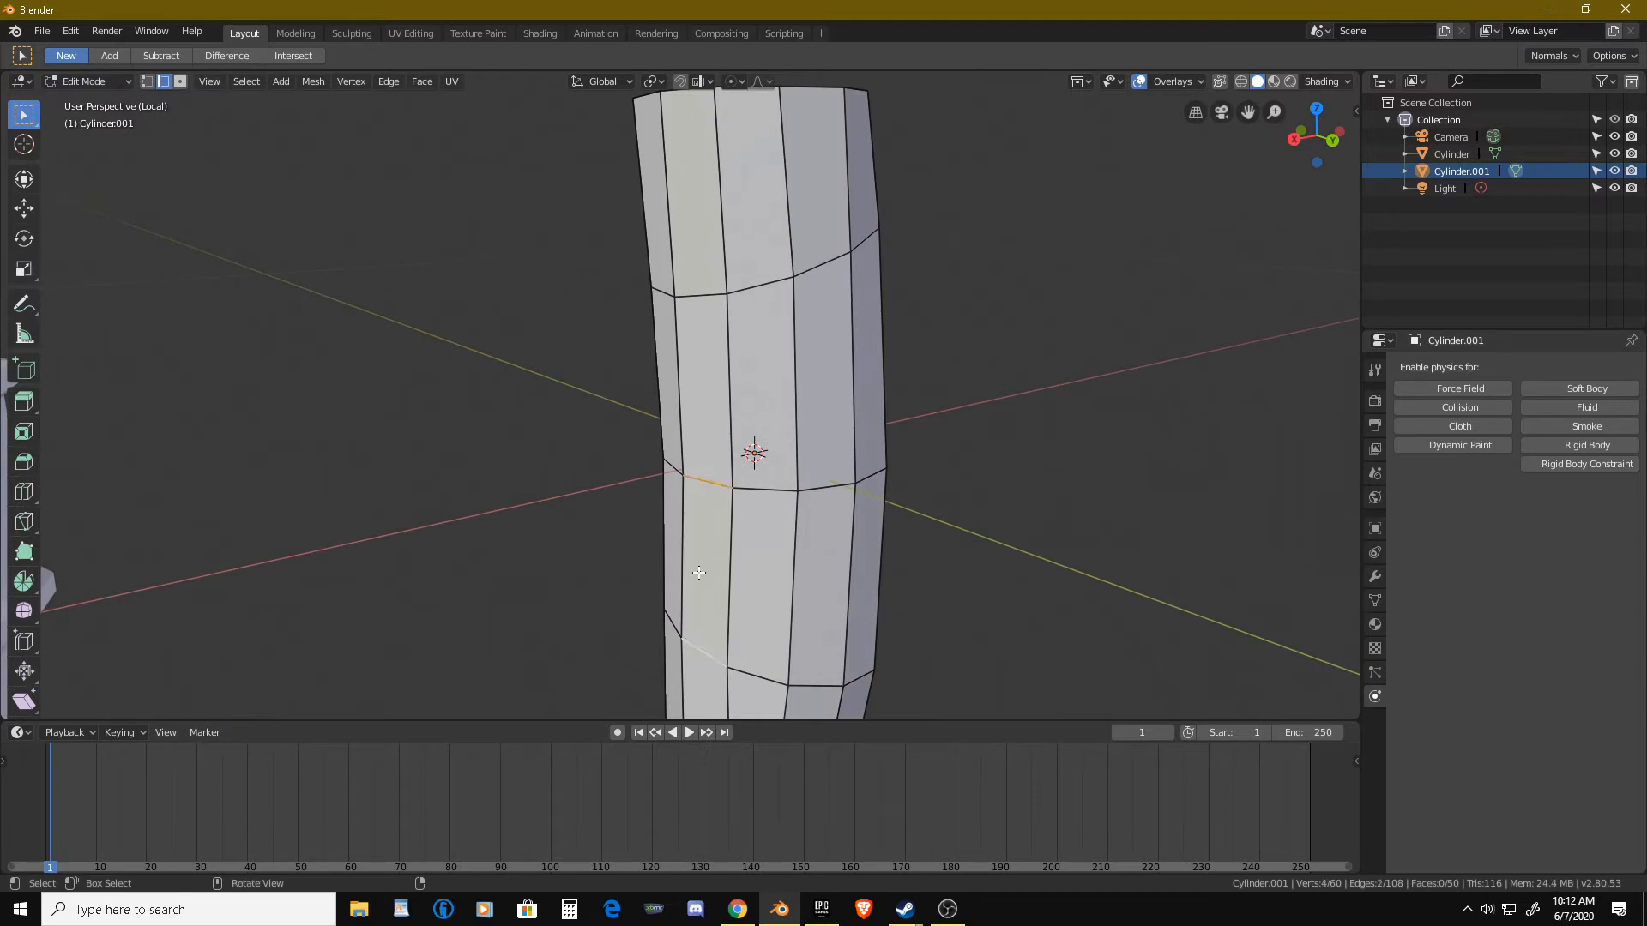
middle_drag(697, 622, 622, 538)
key(g)
click(662, 536)
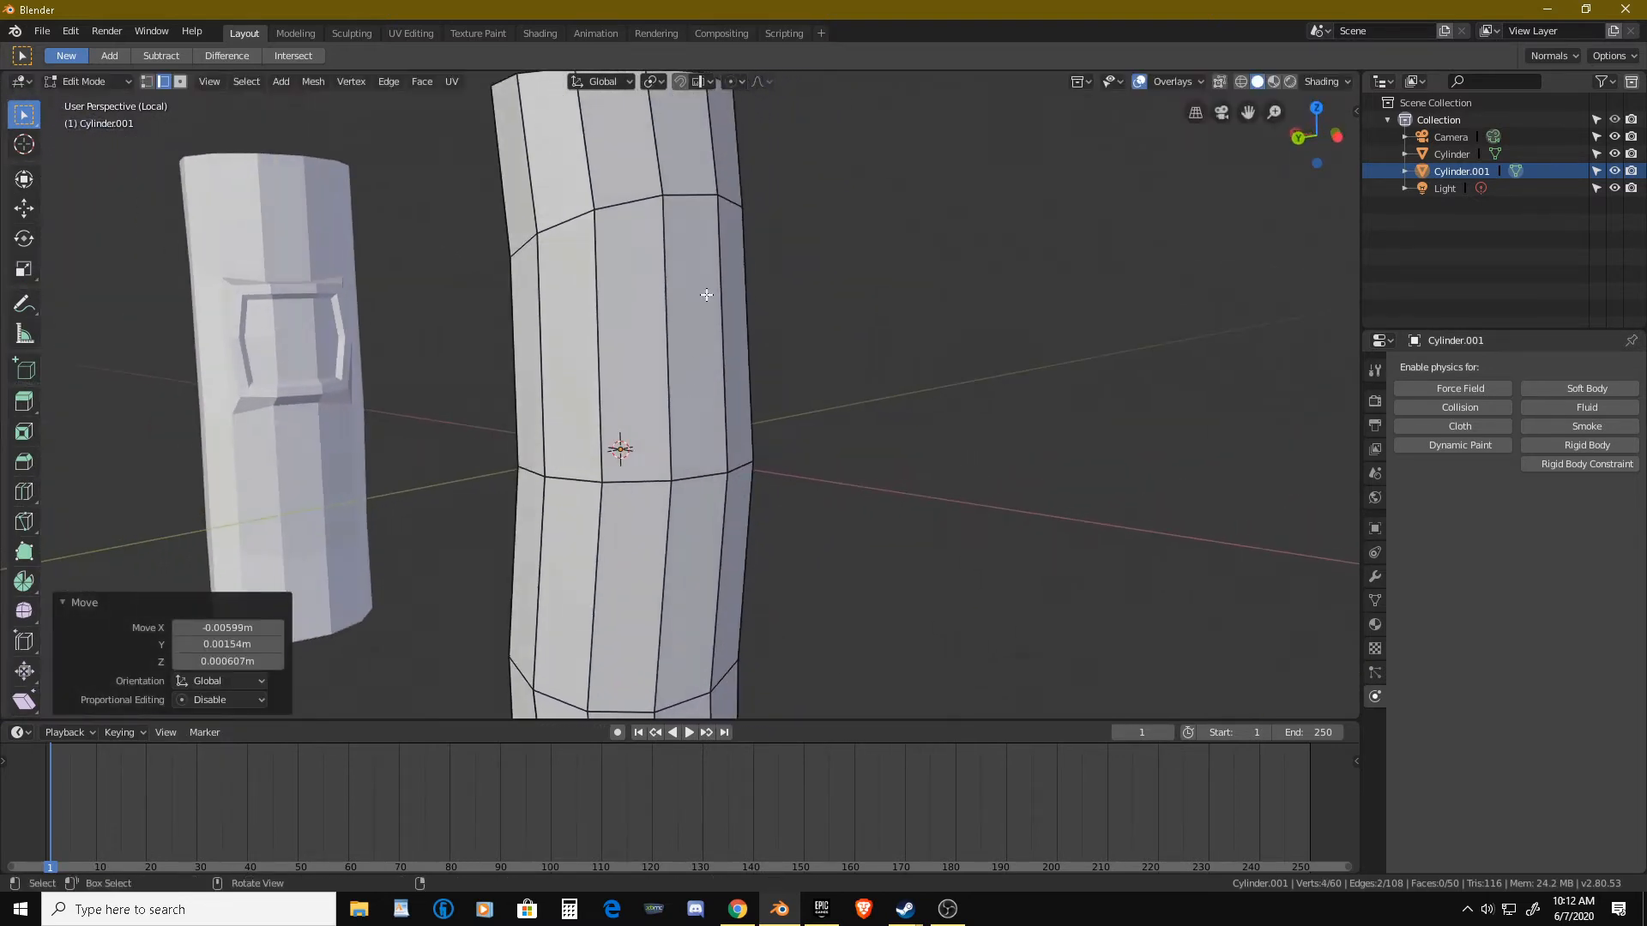
Select one edge each on the upper and middle loops and move both inward about 0.0049 m in X.
click(694, 224)
middle_drag(722, 423, 832, 410)
key(g)
click(869, 391)
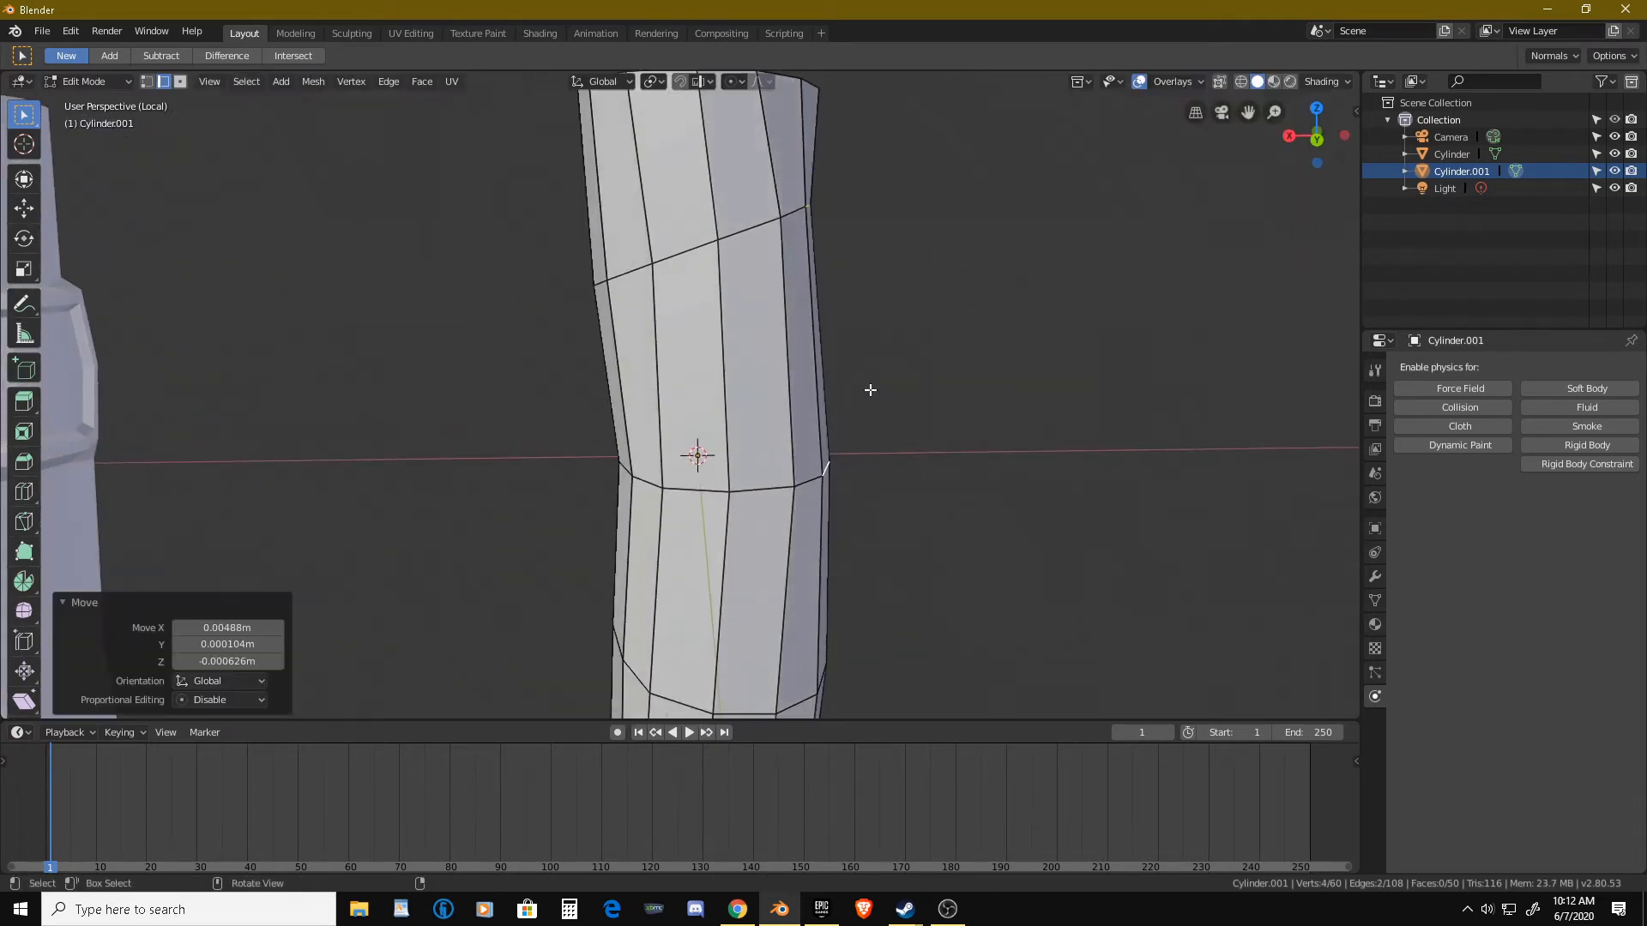
Move two adjacent vertical edges between the middle and lower loops about 0.0043 m in X and -0.0057 m in Y.
scroll(879, 455, down, 5)
middle_drag(811, 465, 909, 383)
click(818, 377)
scroll(818, 387, up, 4)
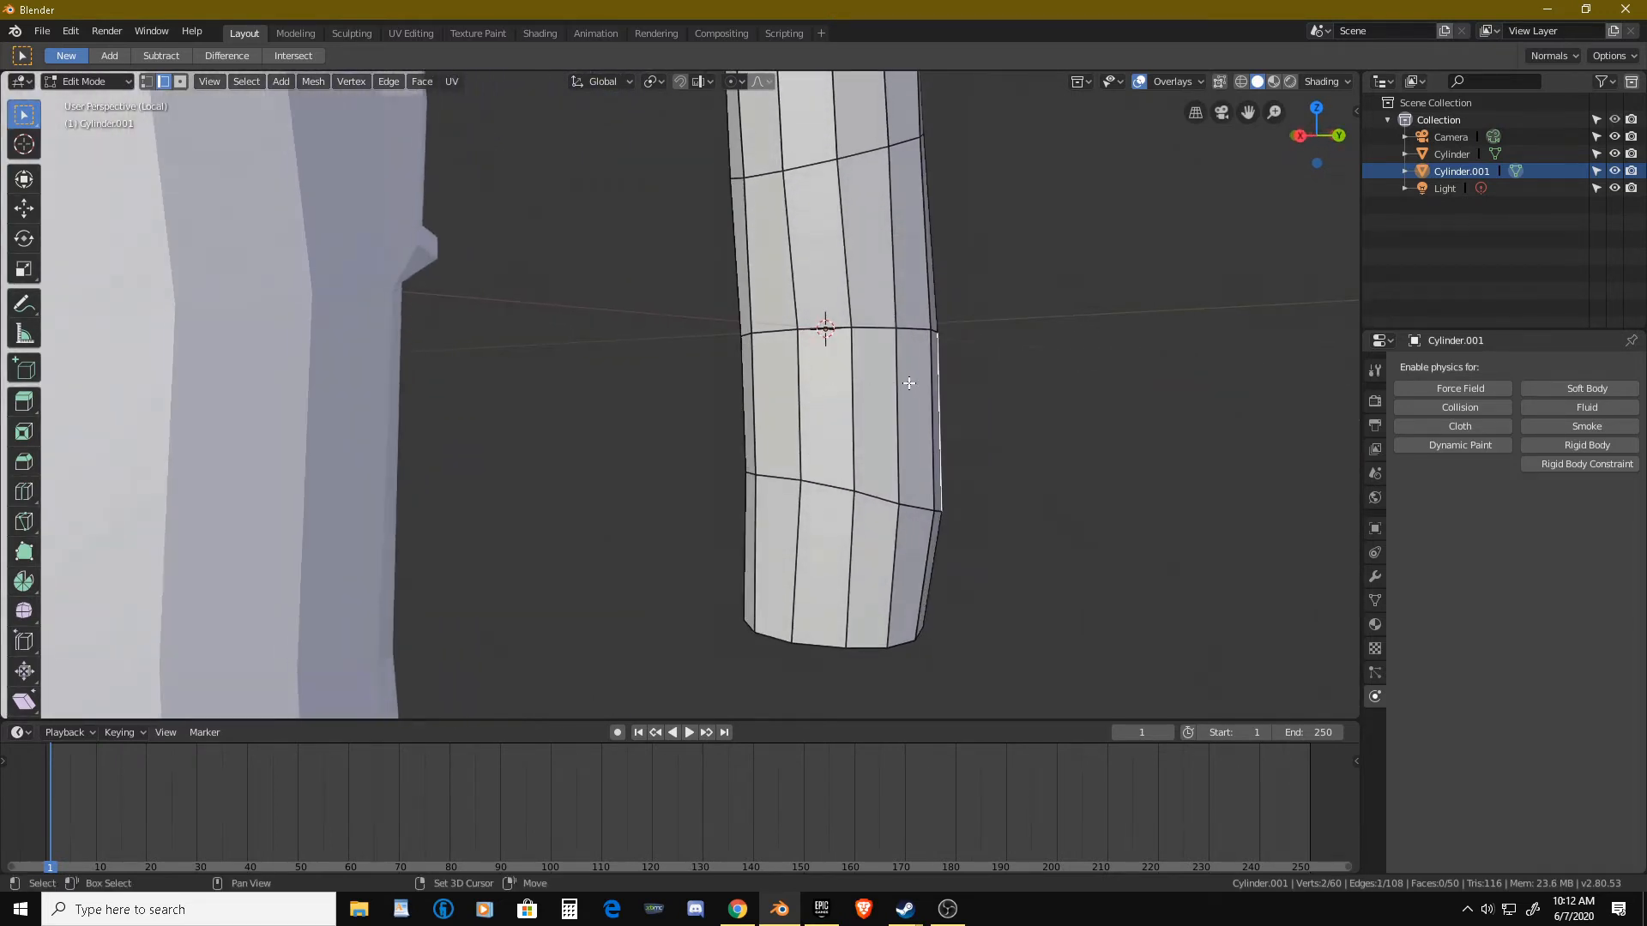
key(g)
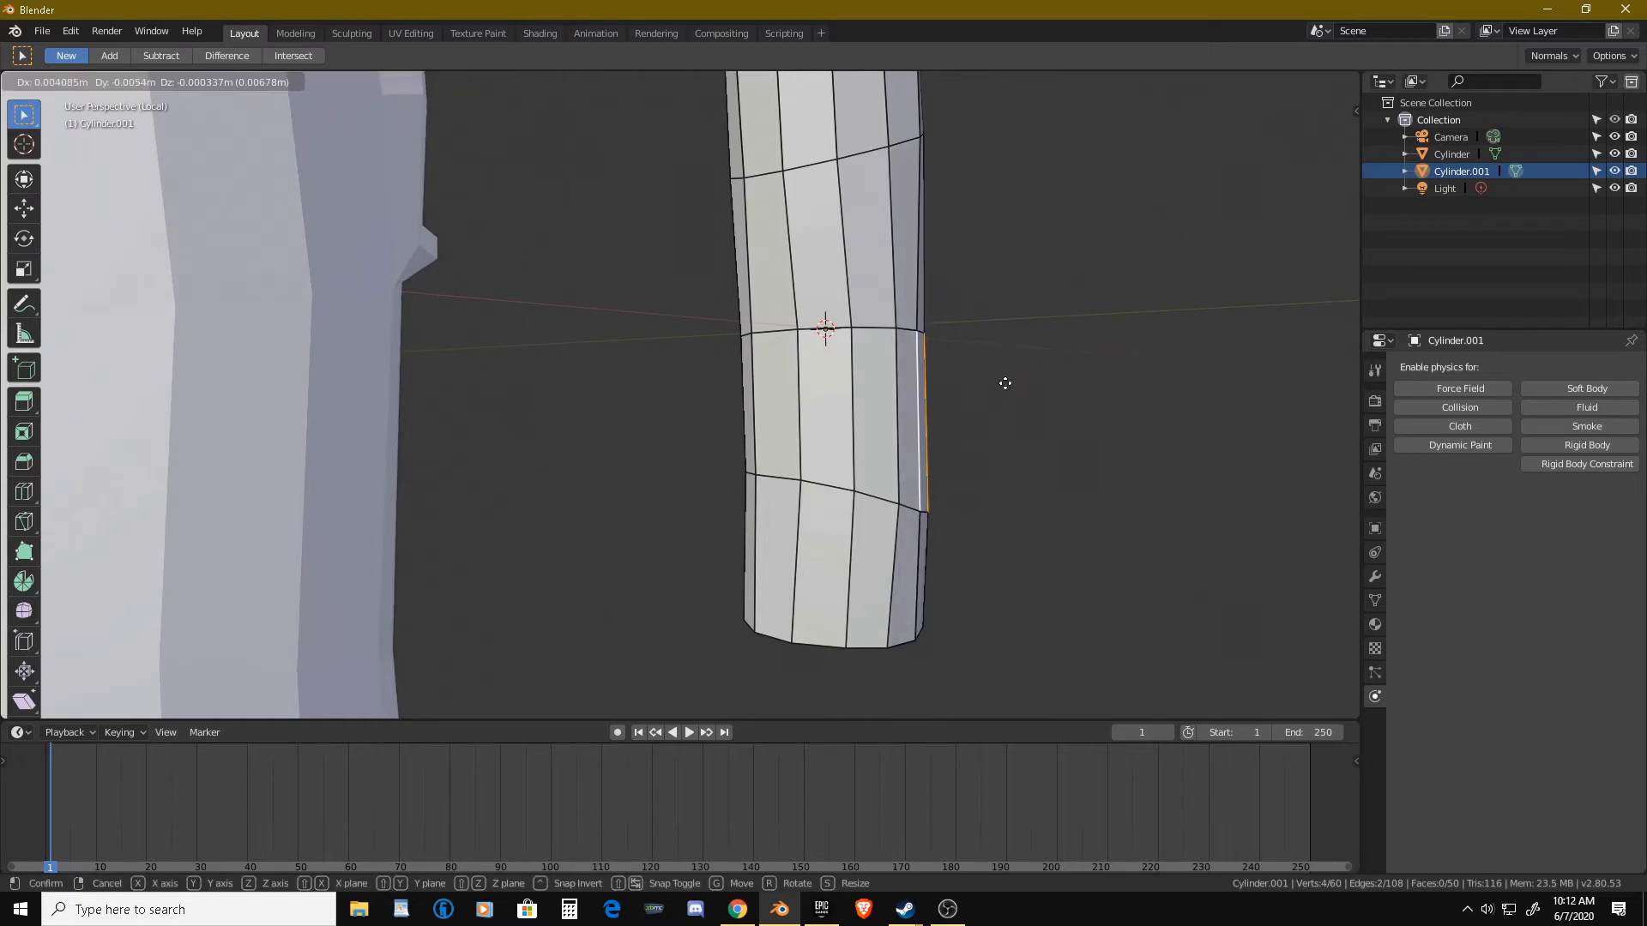
click(986, 386)
Move two adjacent vertical edges between the upper and middle loops about 0.0015 m in X, 0.0056 m in Y and -0.0016 m in Z.
middle_drag(978, 390, 887, 447)
scroll(887, 447, up, 5)
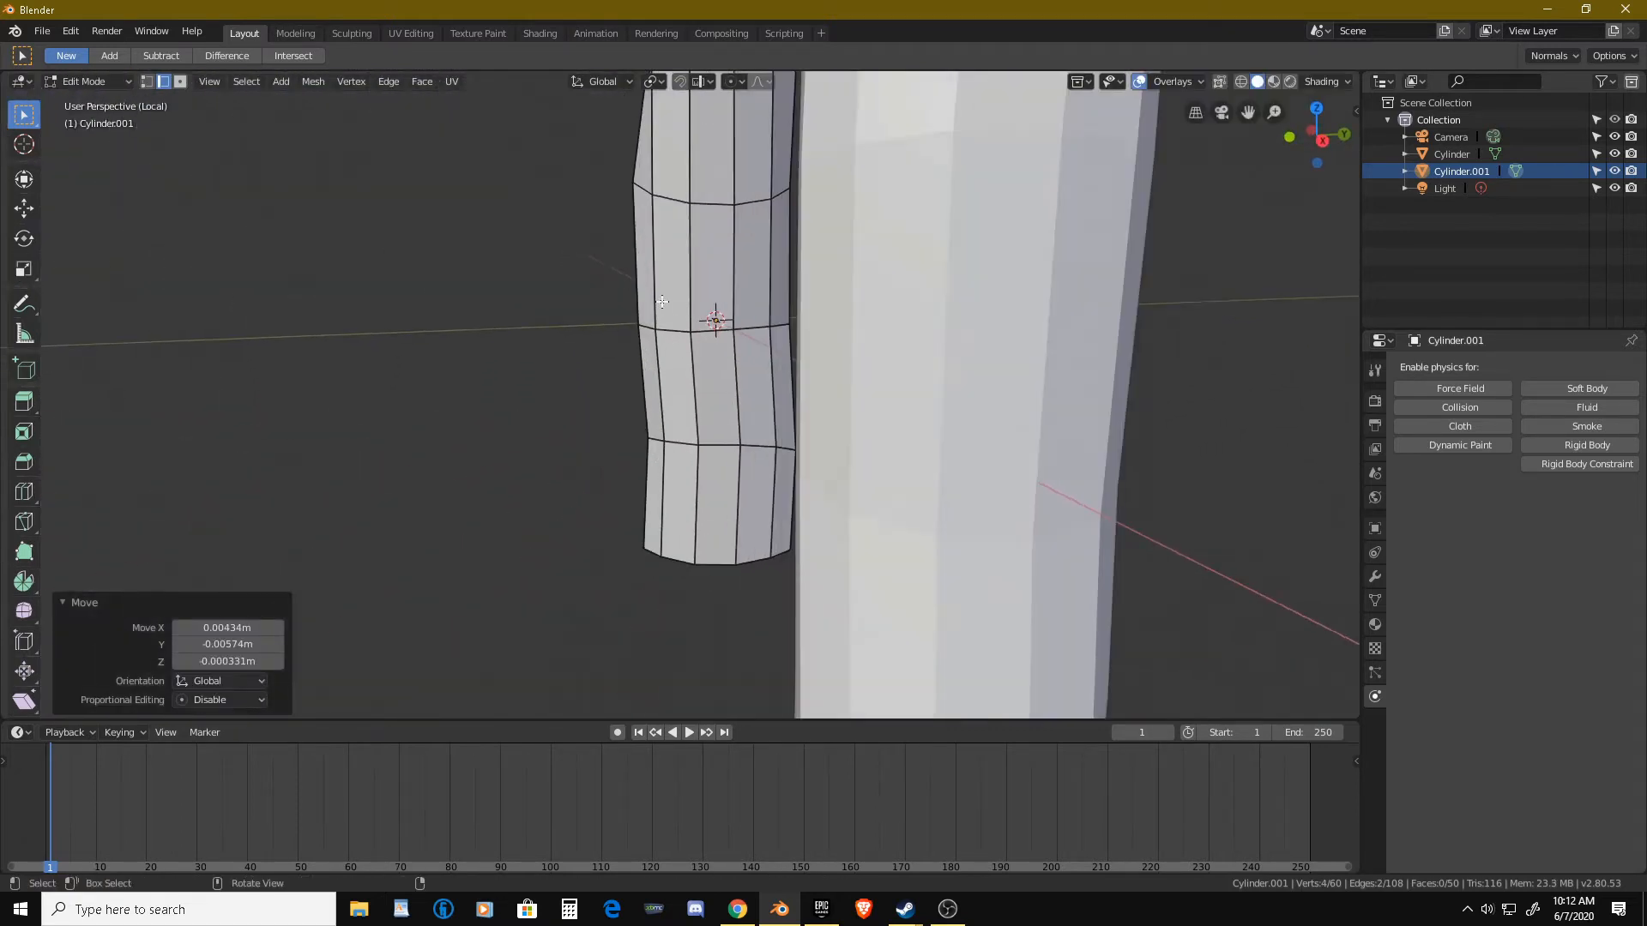
click(647, 266)
key(g)
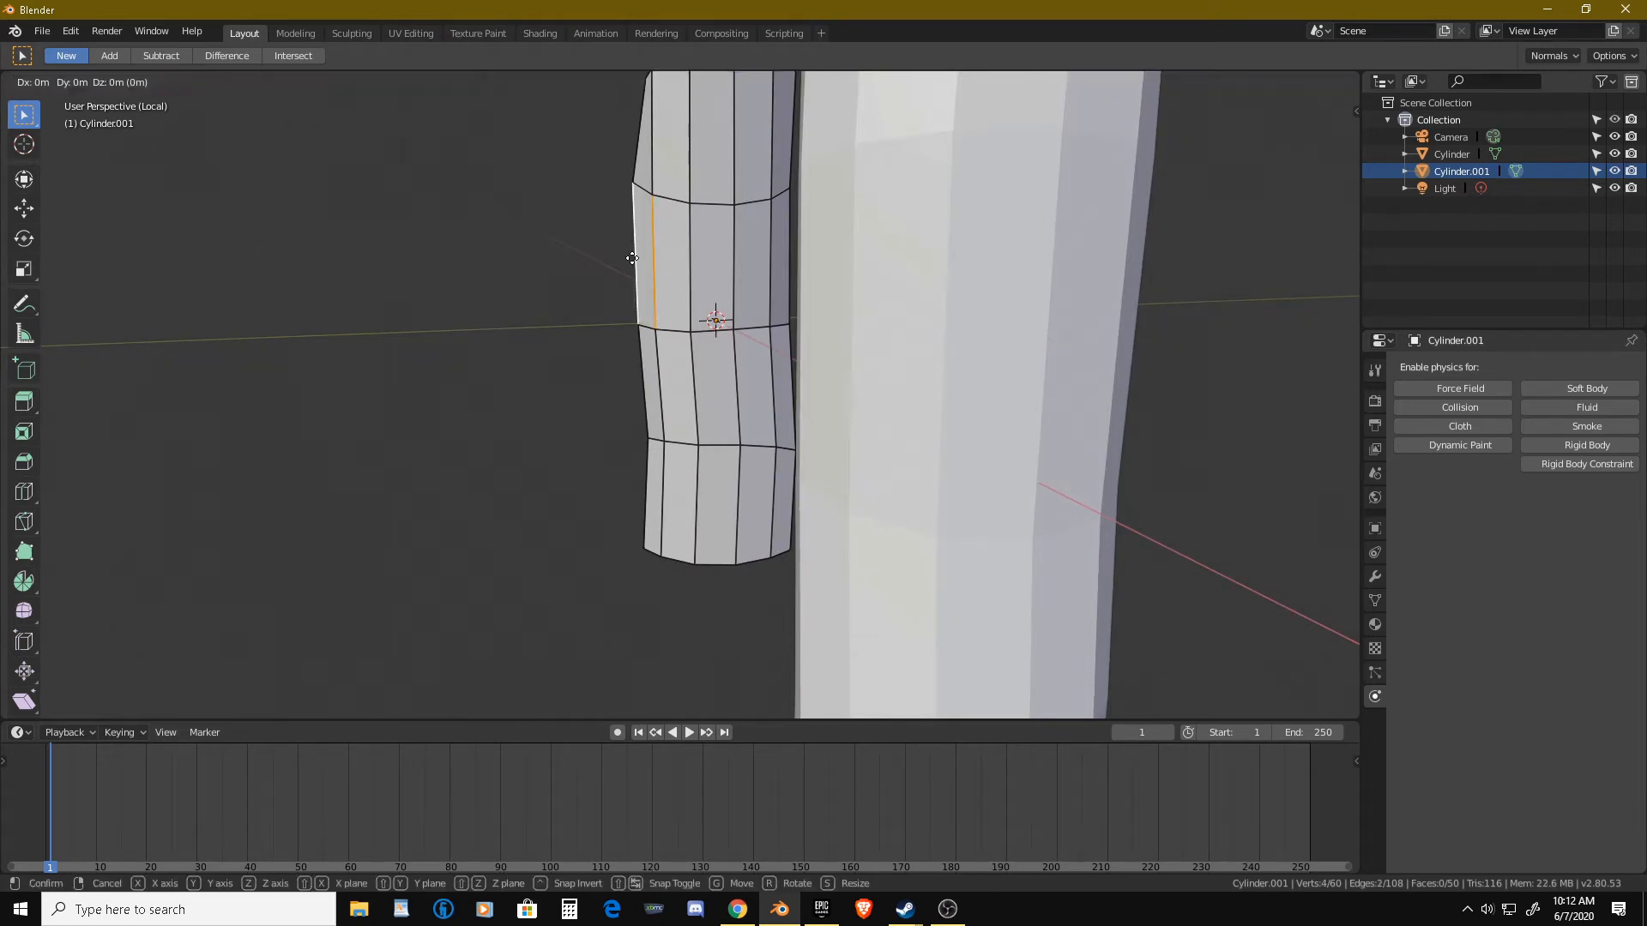
click(637, 262)
scroll(637, 262, down, 5)
middle_drag(637, 262, 837, 401)
scroll(801, 434, down, 3)
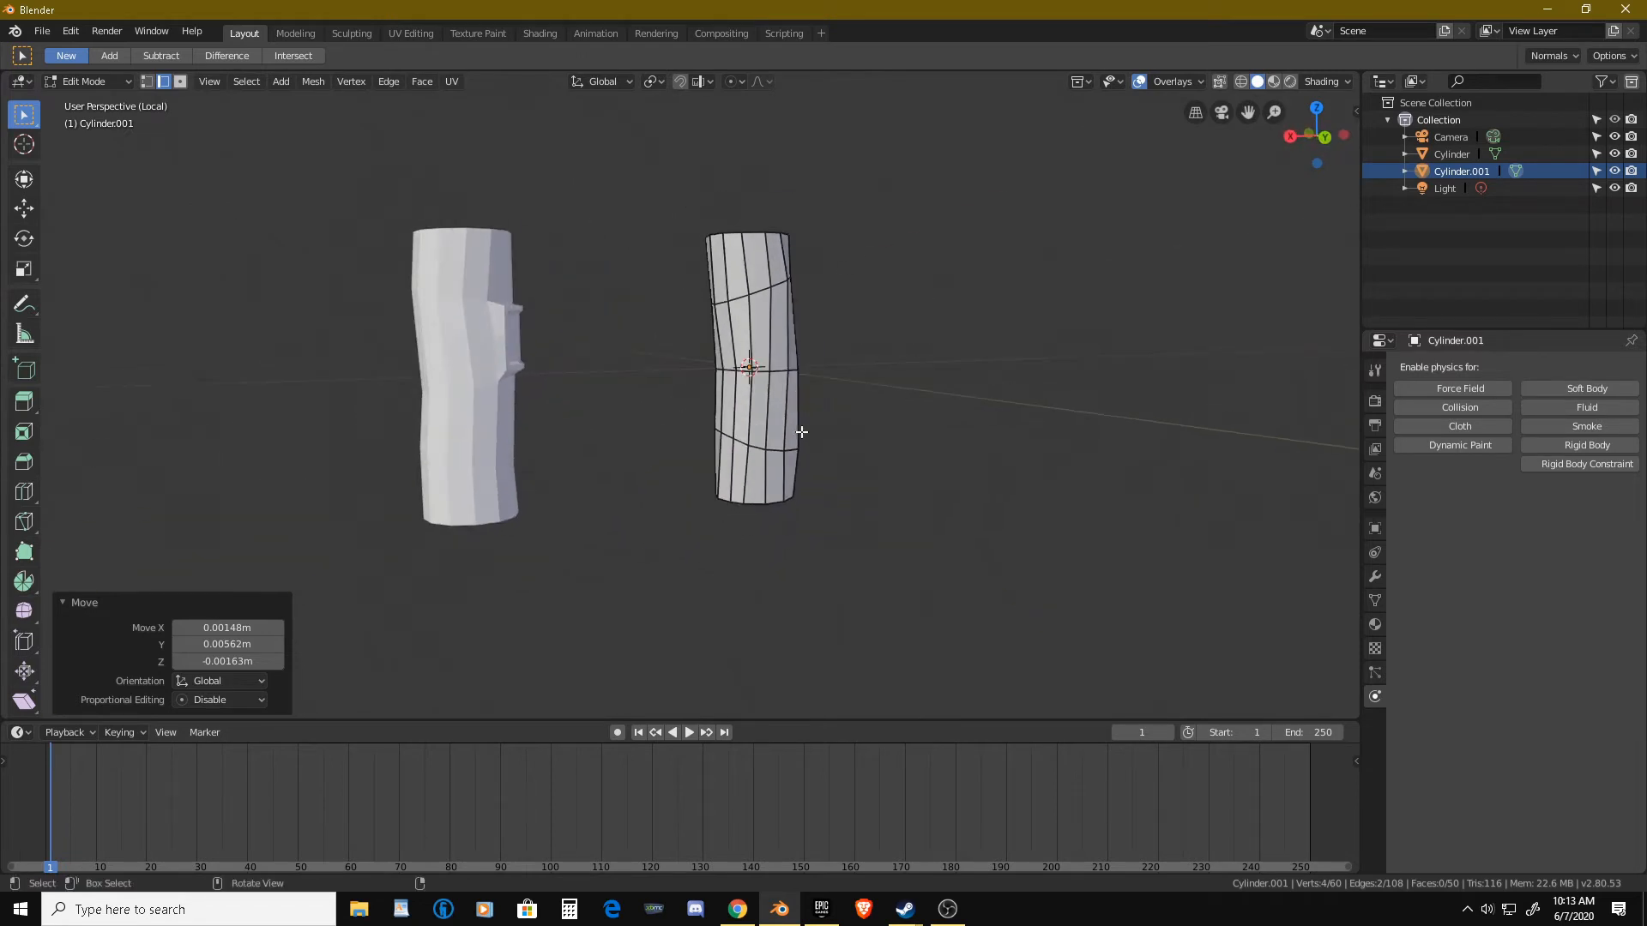
middle_drag(739, 434, 699, 440)
shift+middle_drag(503, 355, 542, 385)
scroll(564, 381, up, 4)
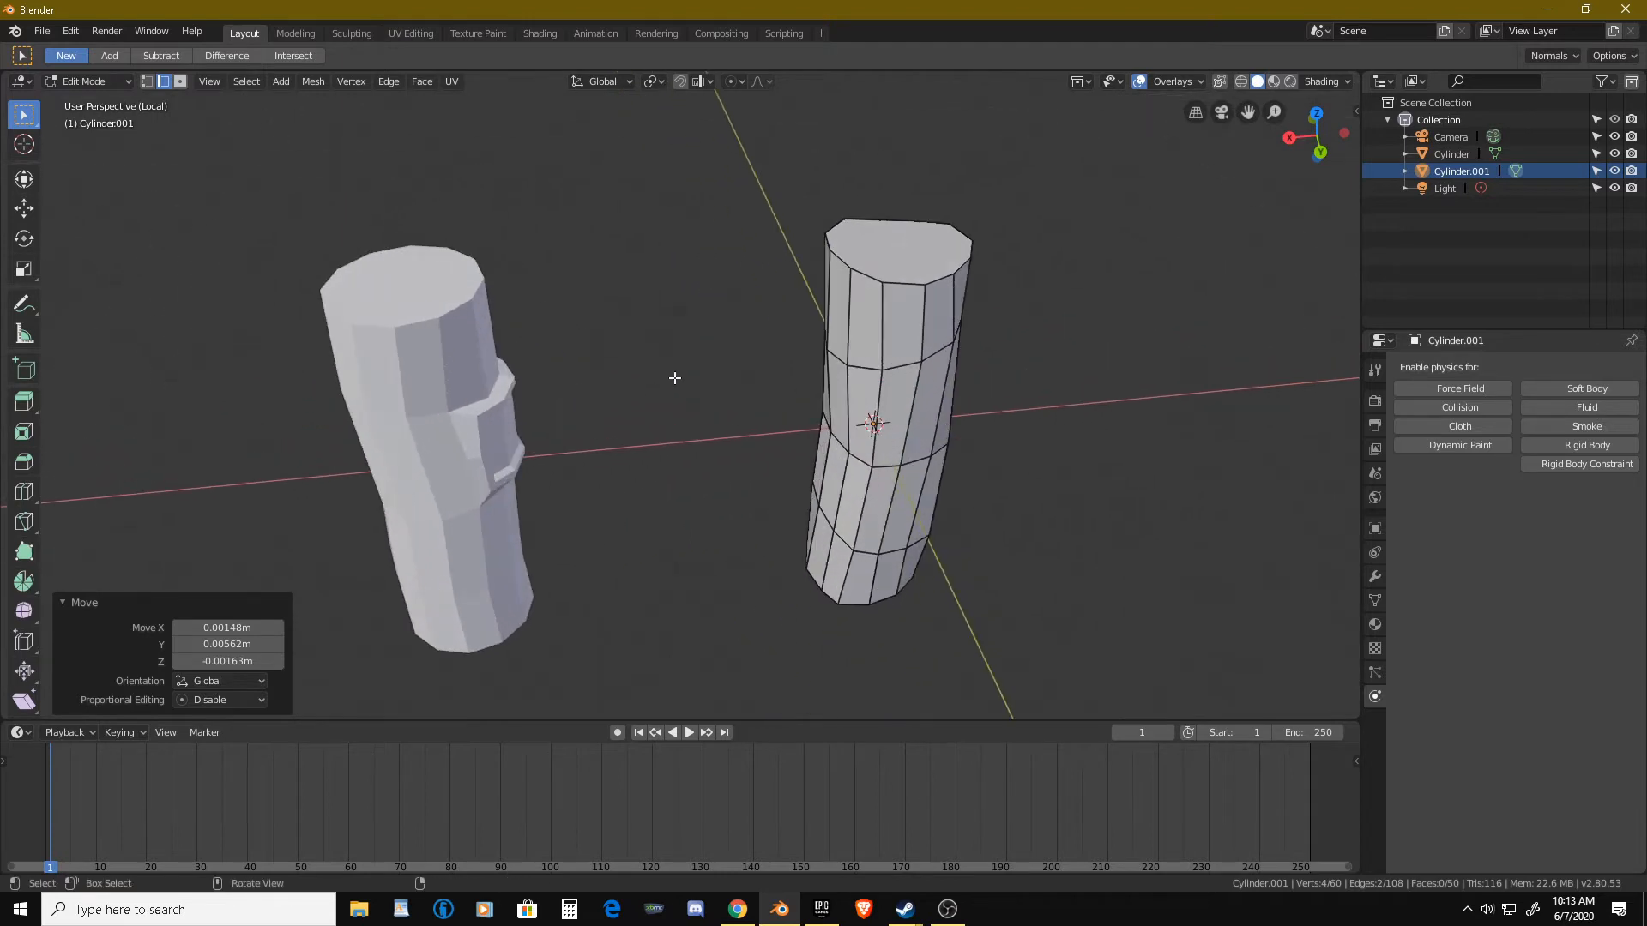
Switch to editing the first cylinder and move two top-cap rim edges about 0.0081 m in X, 0.0037 m in Y and -0.0027 m in Z.
key(Tab)
click(467, 358)
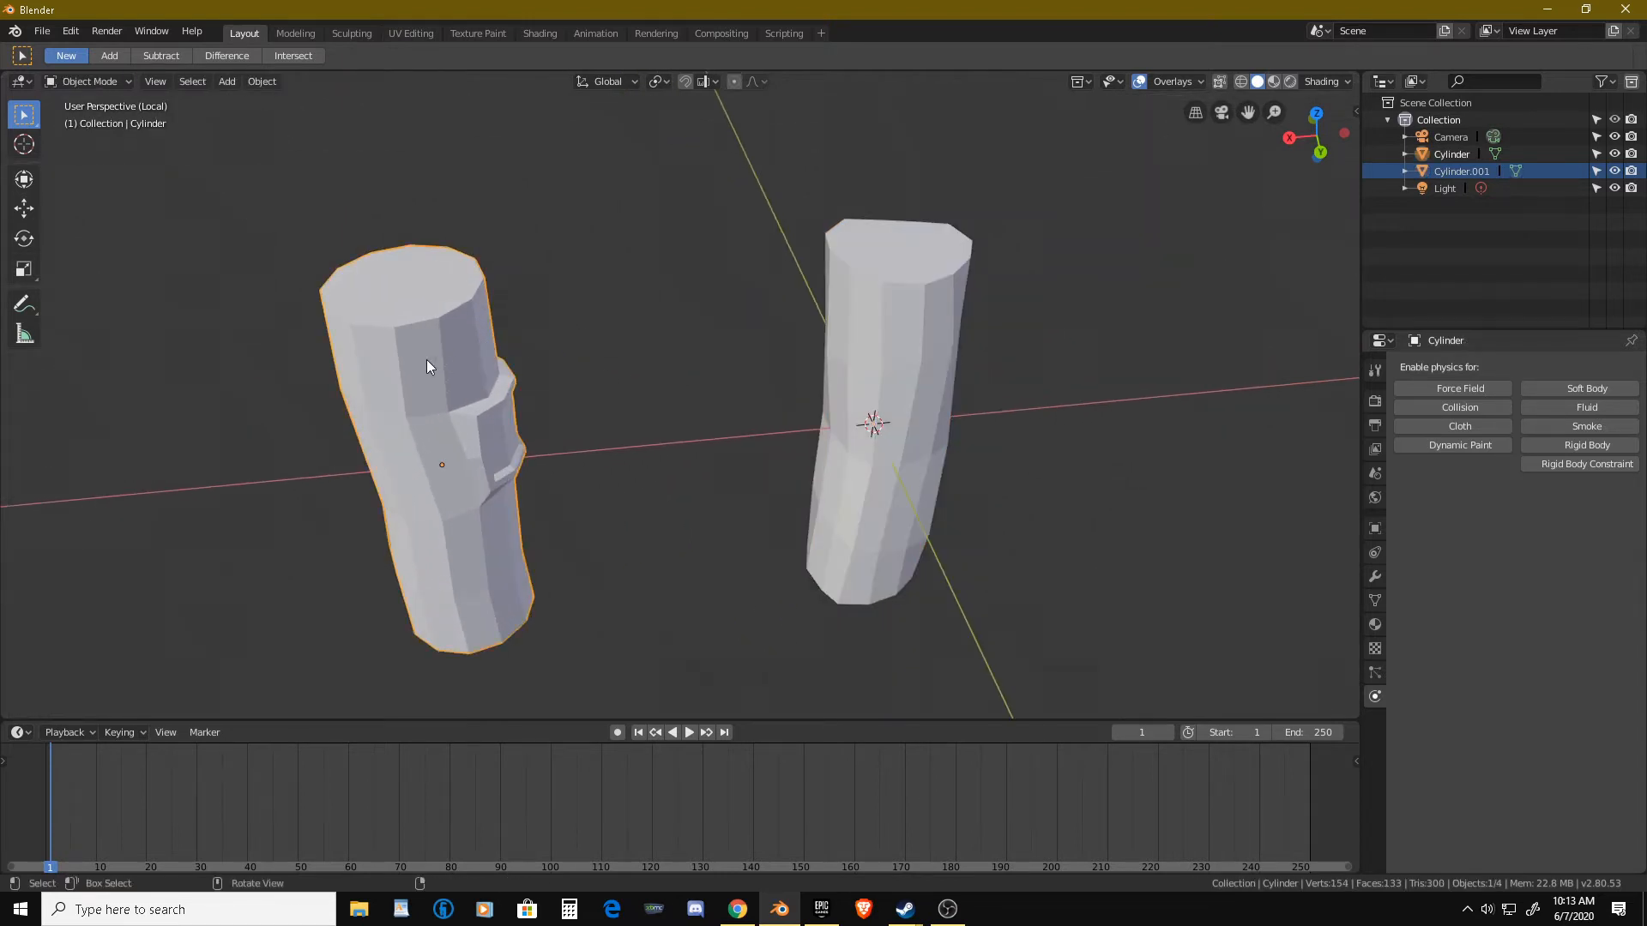
key(Tab)
middle_drag(420, 360, 595, 409)
key(g)
click(605, 471)
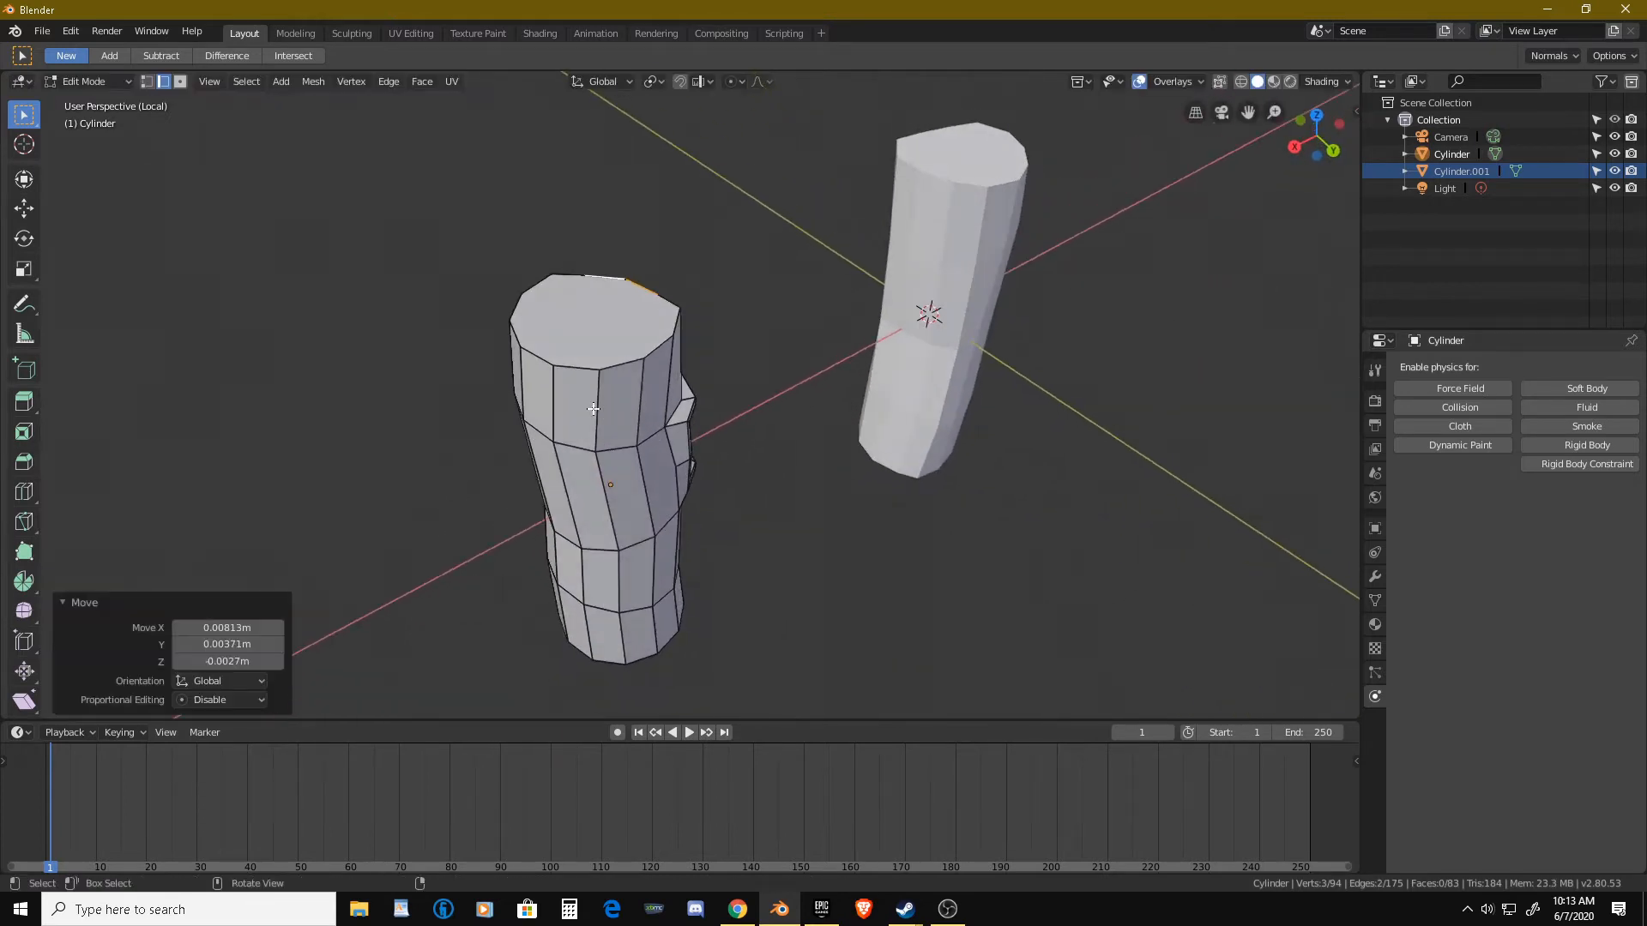
Move several rim edges of the first cylinder's bottom cap slightly to make its outline irregular.
click(566, 371)
middle_drag(568, 350, 634, 274)
key(g)
click(535, 378)
click(673, 386)
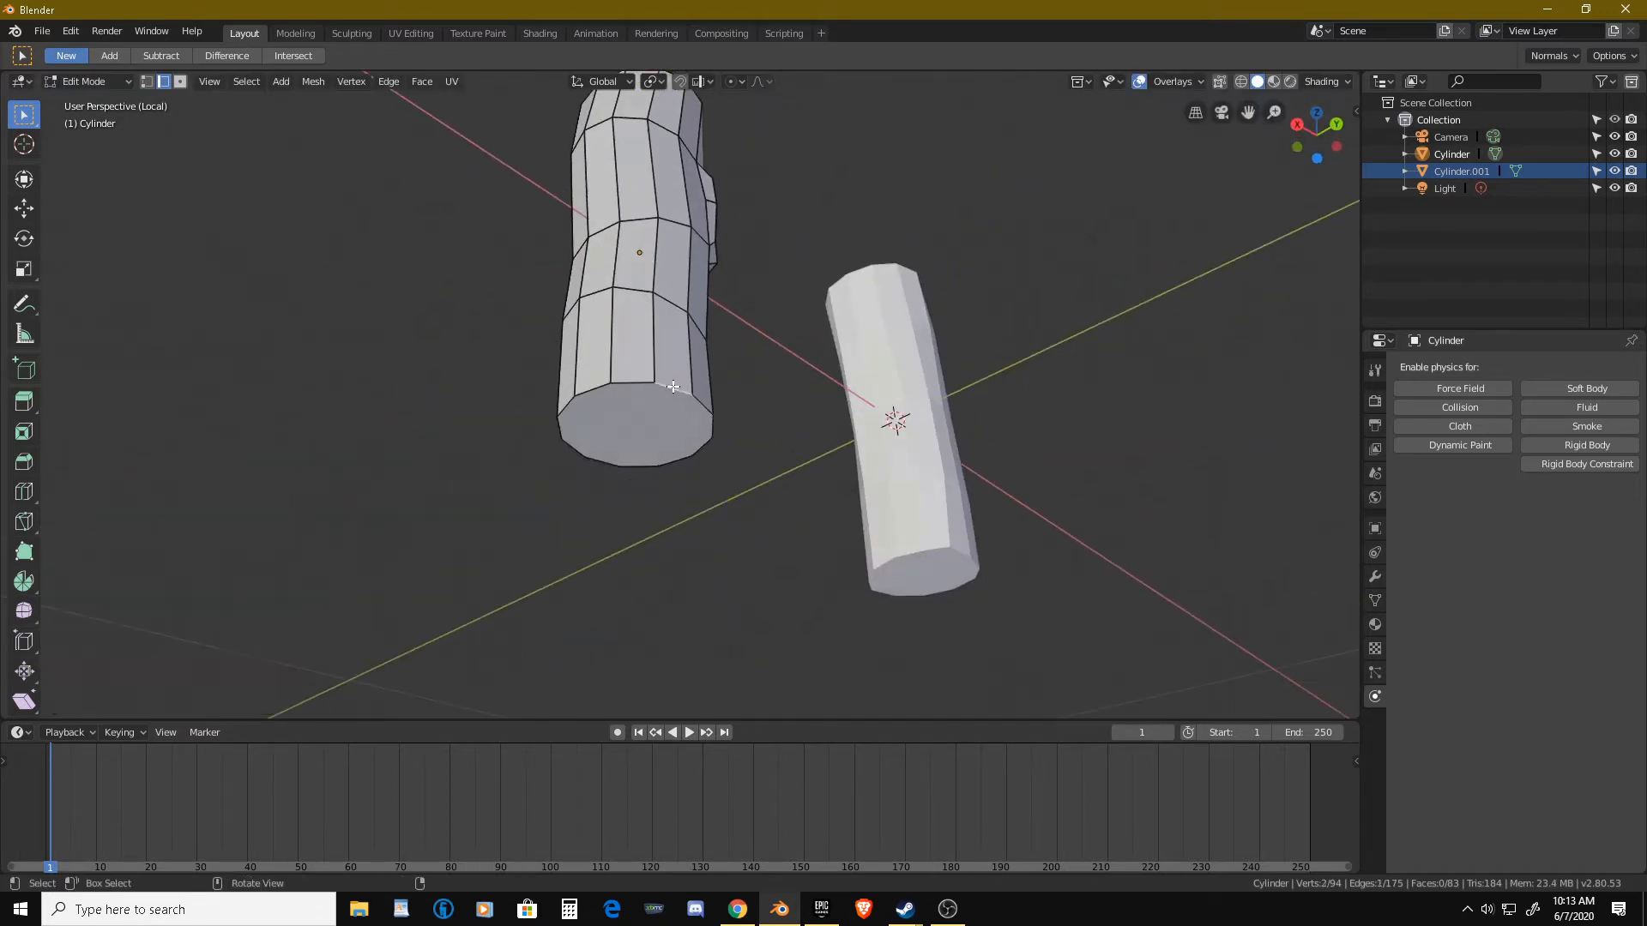
shift+click(702, 408)
key(g)
click(700, 405)
Make one more small edge move on the first cylinder and return to Object Mode.
middle_drag(700, 405, 520, 370)
click(624, 272)
key(g)
click(643, 287)
key(Tab)
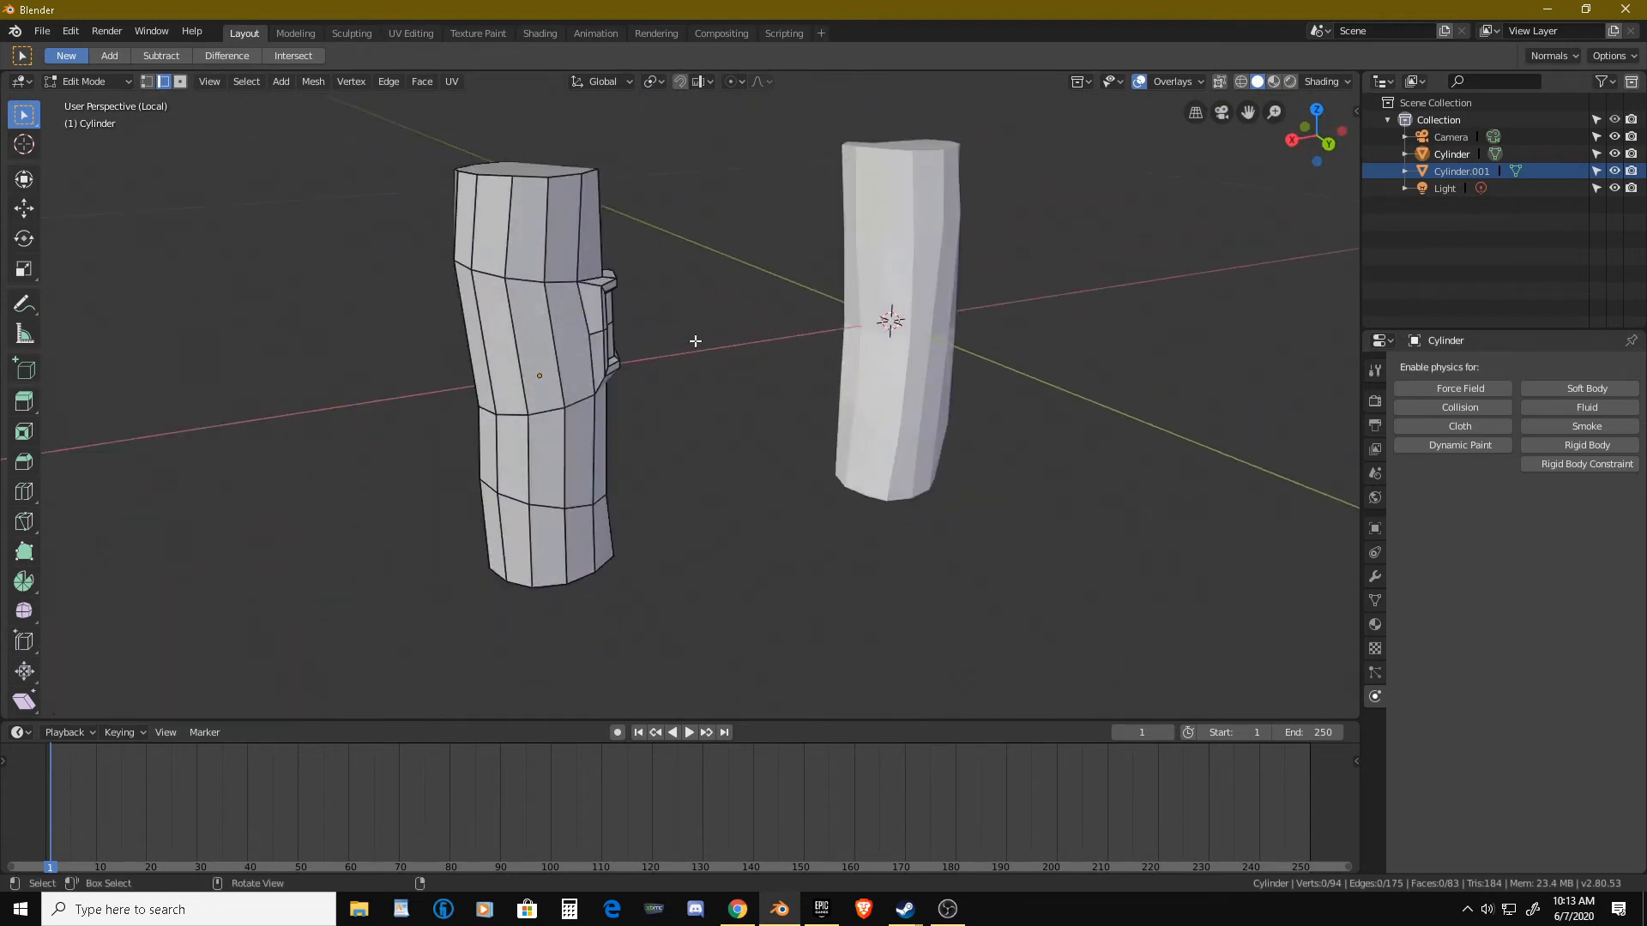
mouse_move(693, 343)
middle_down()
mouse_move(673, 455)
mouse_move(532, 486)
mouse_move(703, 451)
mouse_move(618, 442)
mouse_move(661, 348)
mouse_move(642, 364)
mouse_move(693, 335)
middle_up()
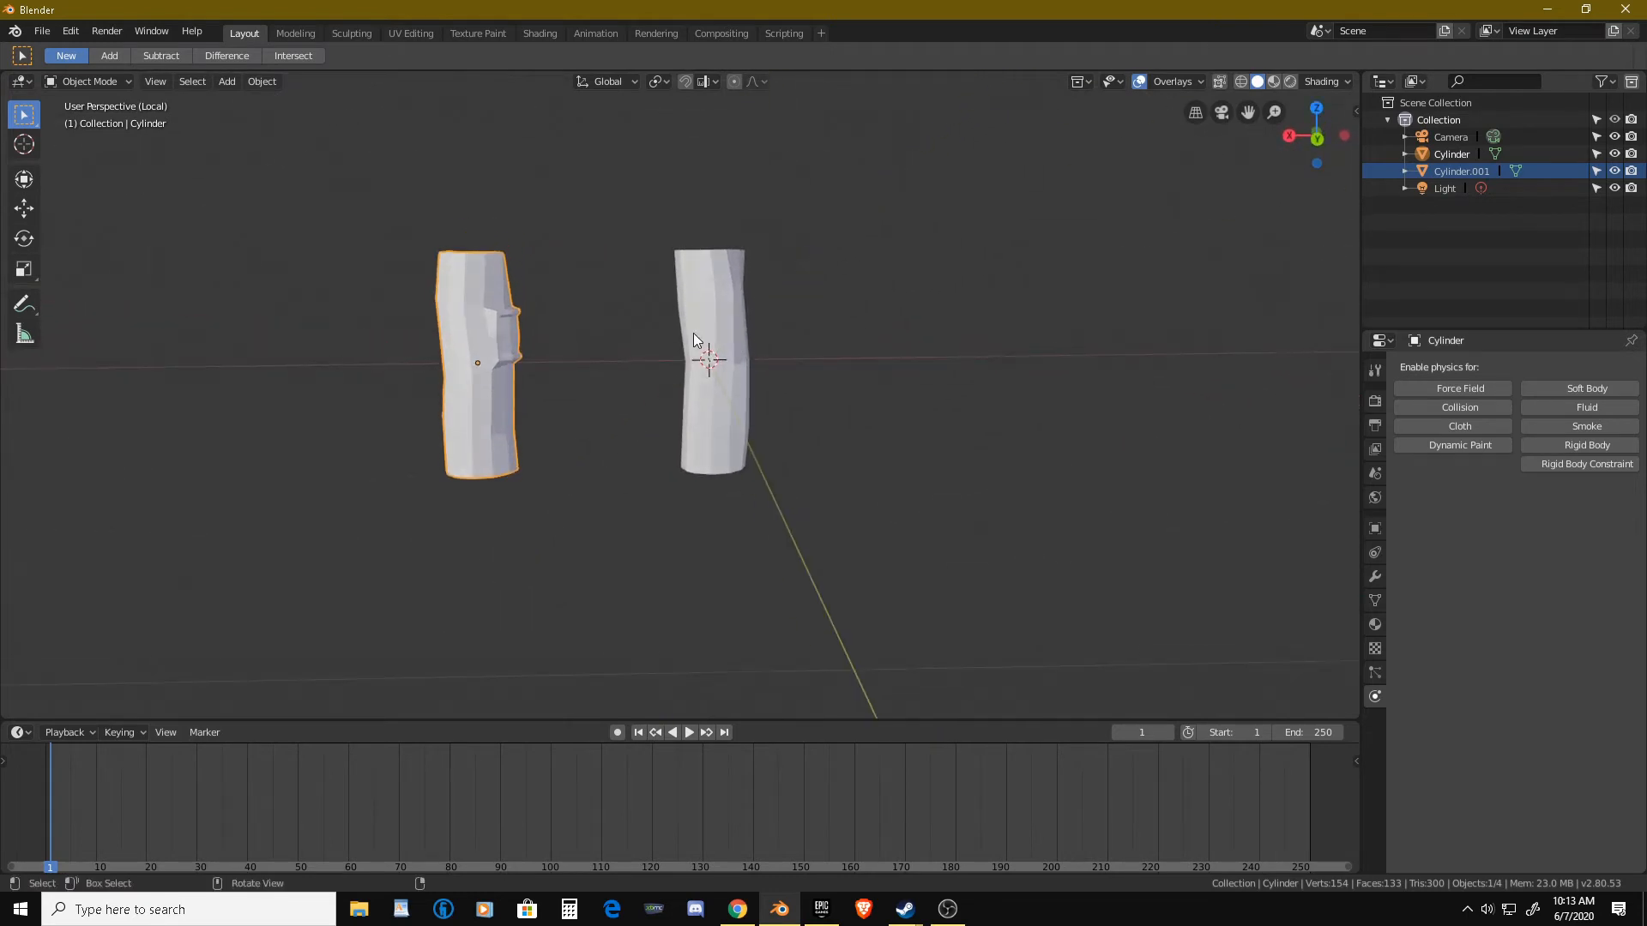
Move the second cylinder 0.186 m along the X axis, next to the first one.
click(676, 399)
middle_drag(672, 399, 778, 413)
key(g)
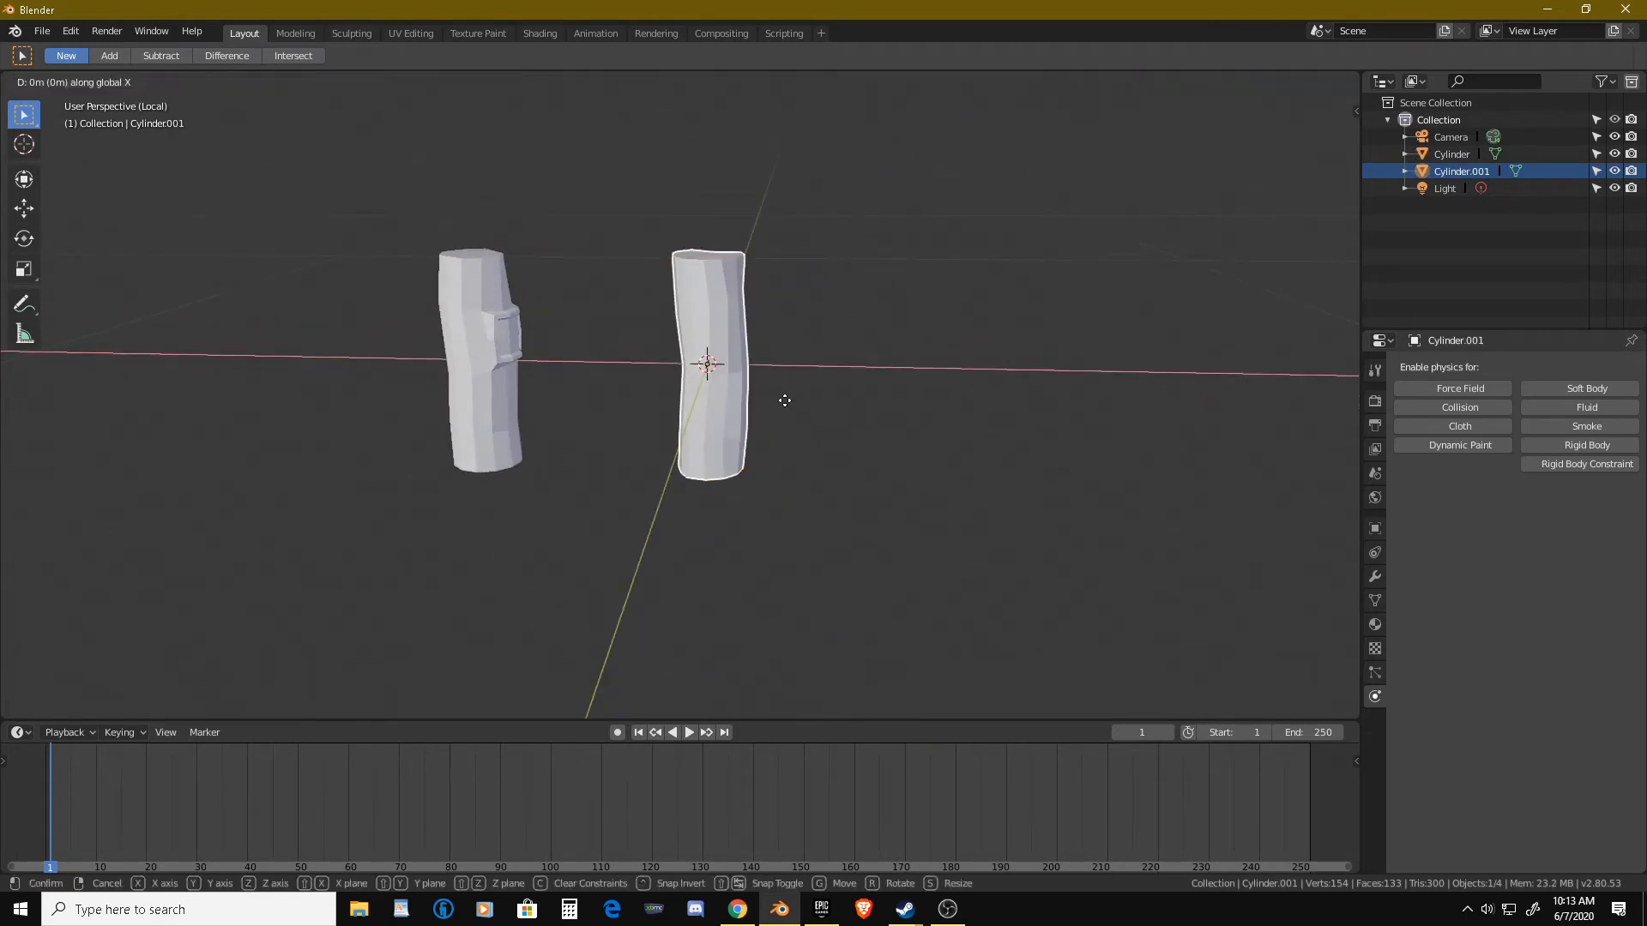
key(x)
click(652, 378)
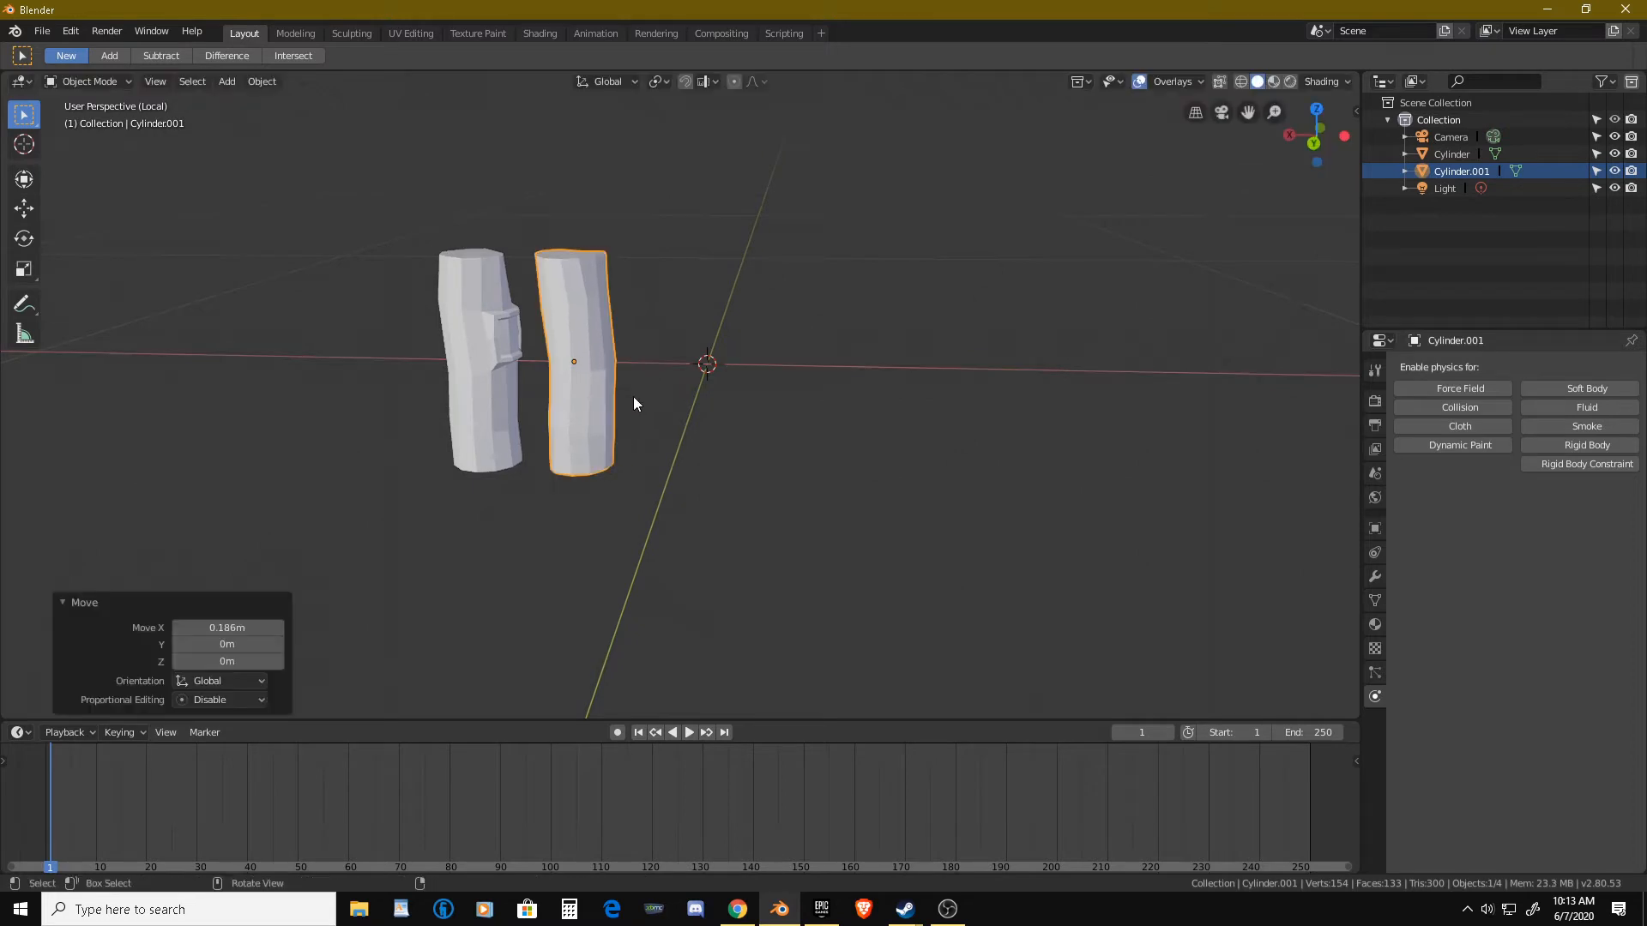
middle_drag(633, 396, 716, 405)
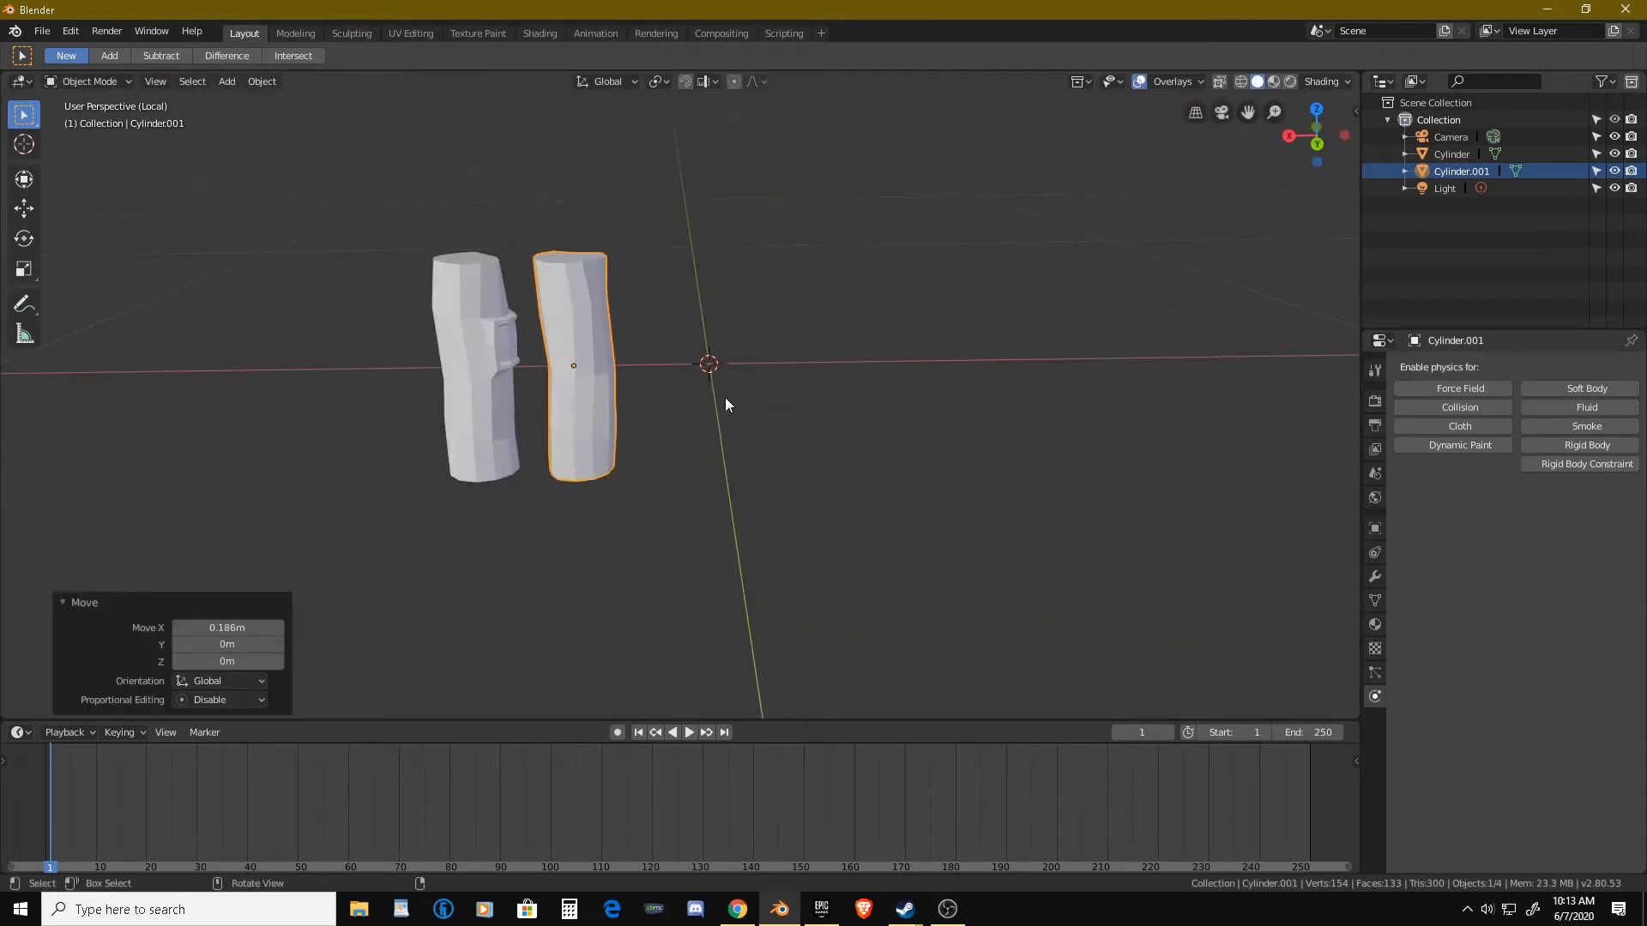
Add a third mesh cylinder at the 3D cursor and enter Edit Mode on it.
key(shift+a)
mouse_move(726, 400)
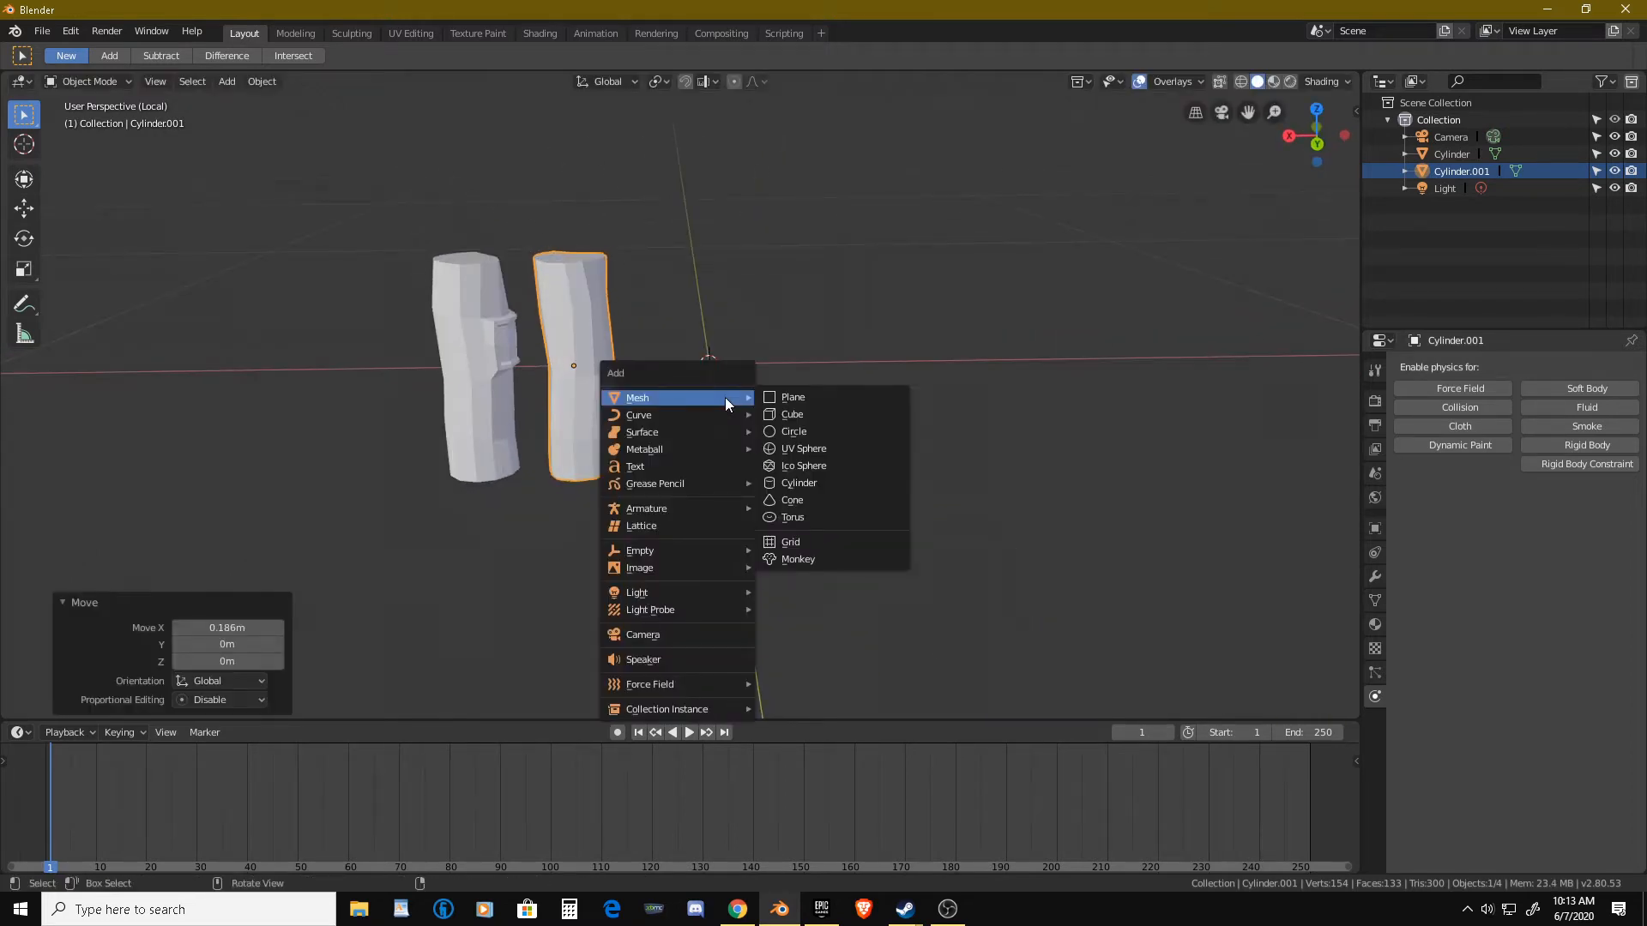
click(807, 485)
key(Tab)
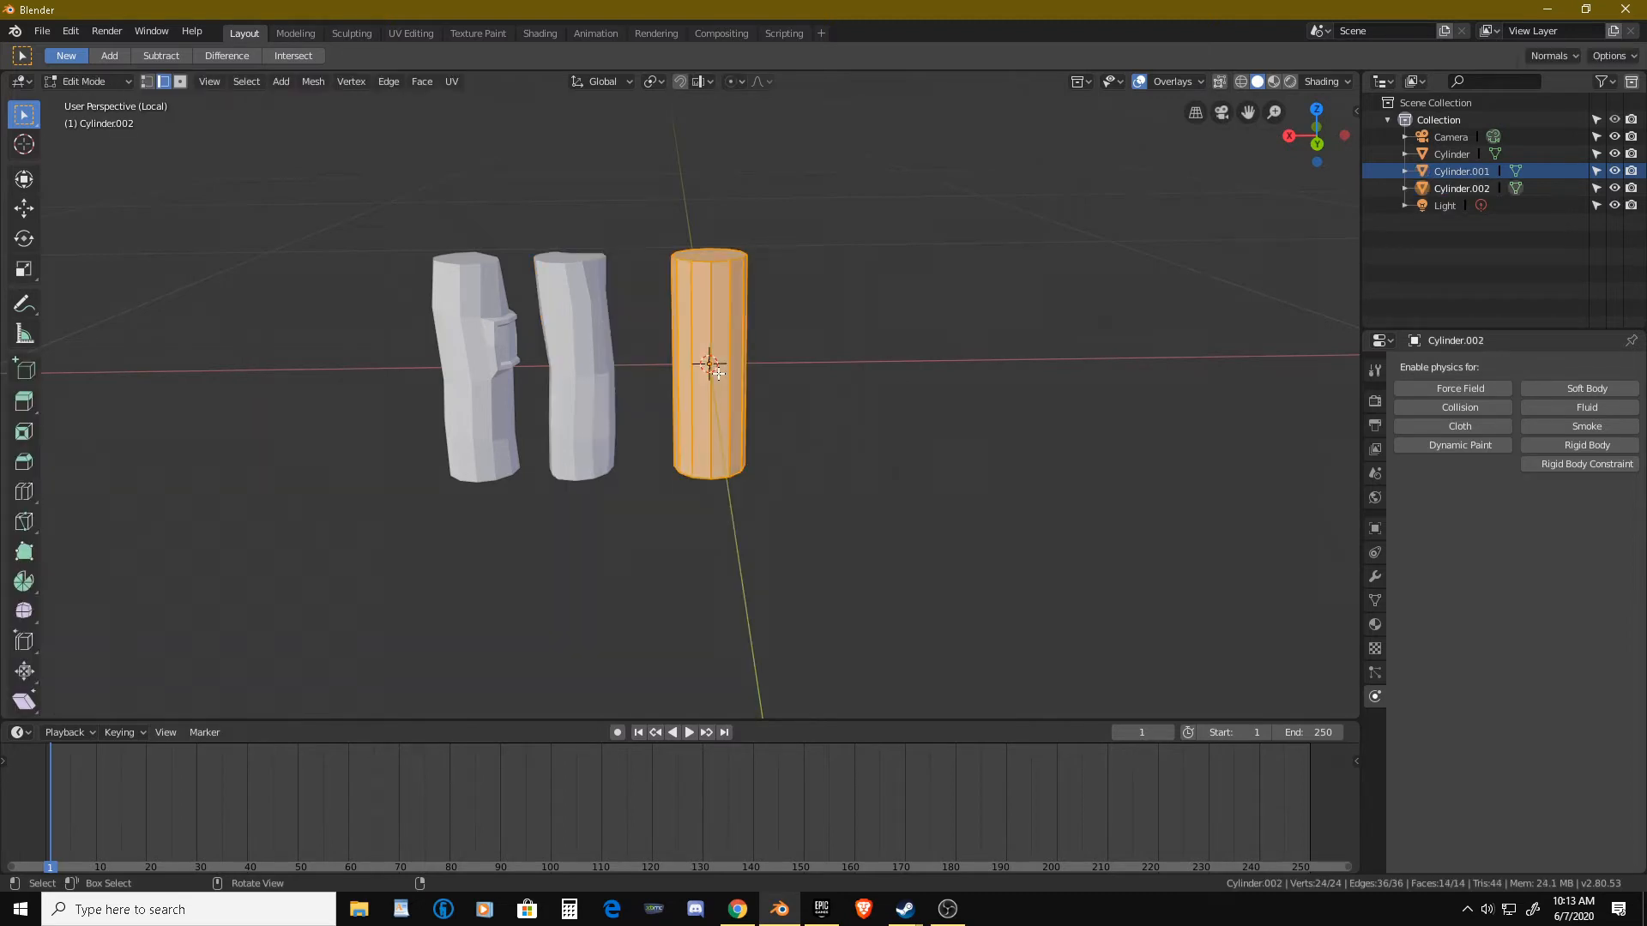
Cut three evenly spaced horizontal edge loops around the new cylinder without sliding them.
key(ctrl+r)
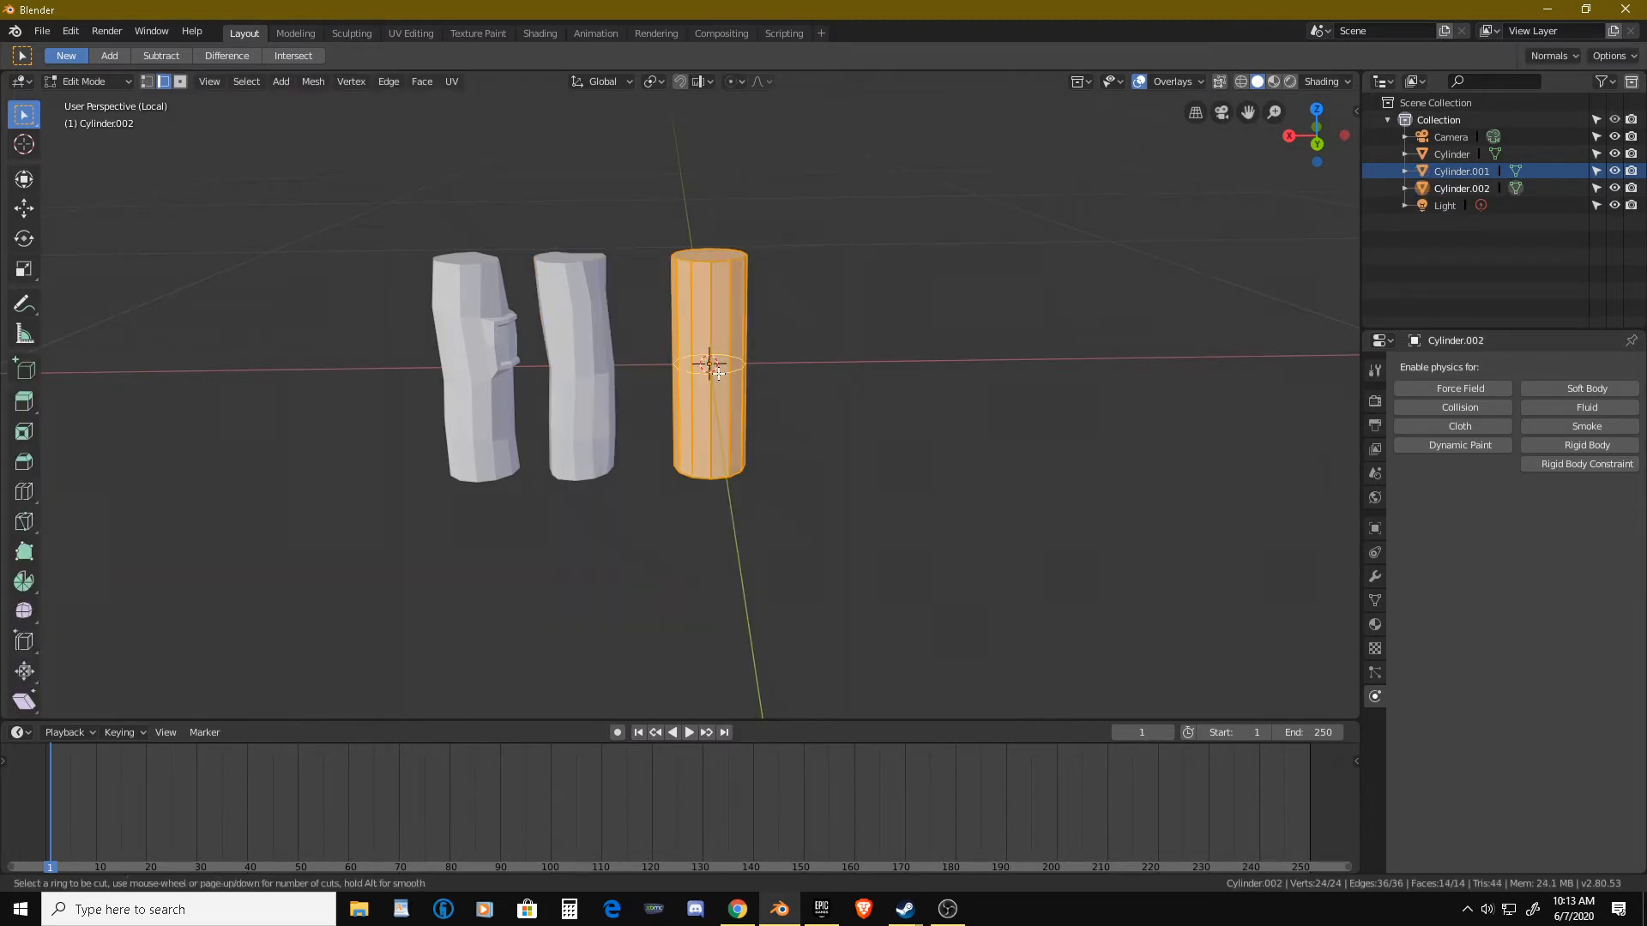
scroll(718, 371, up, 1)
click(718, 372)
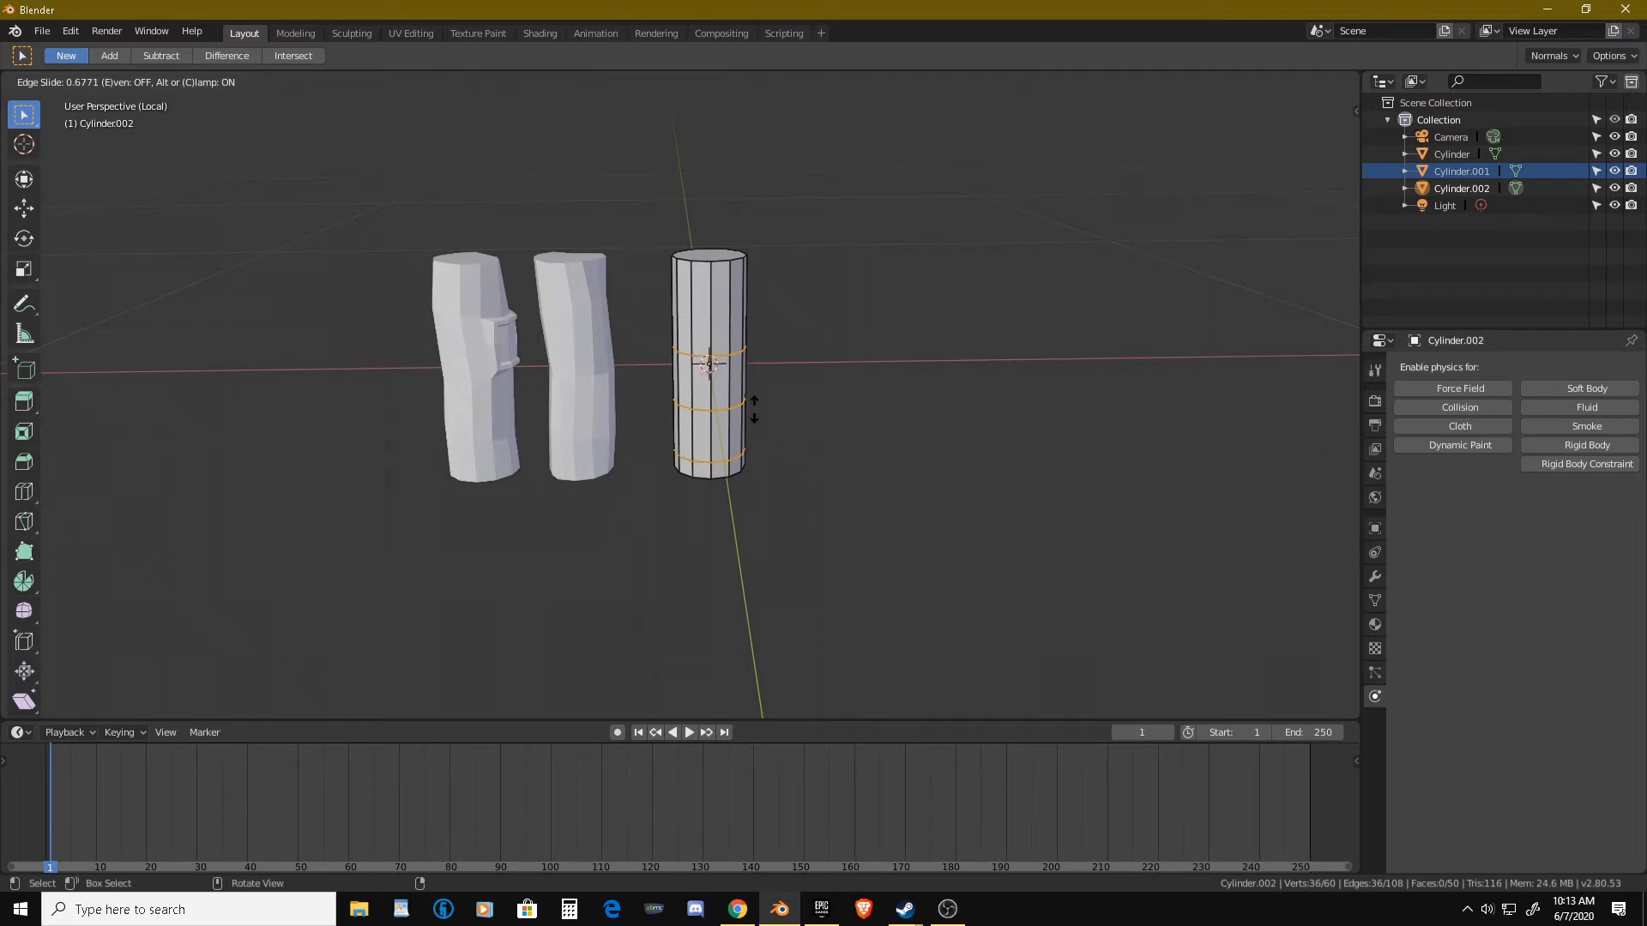
right_click(746, 341)
scroll(747, 338, up, 4)
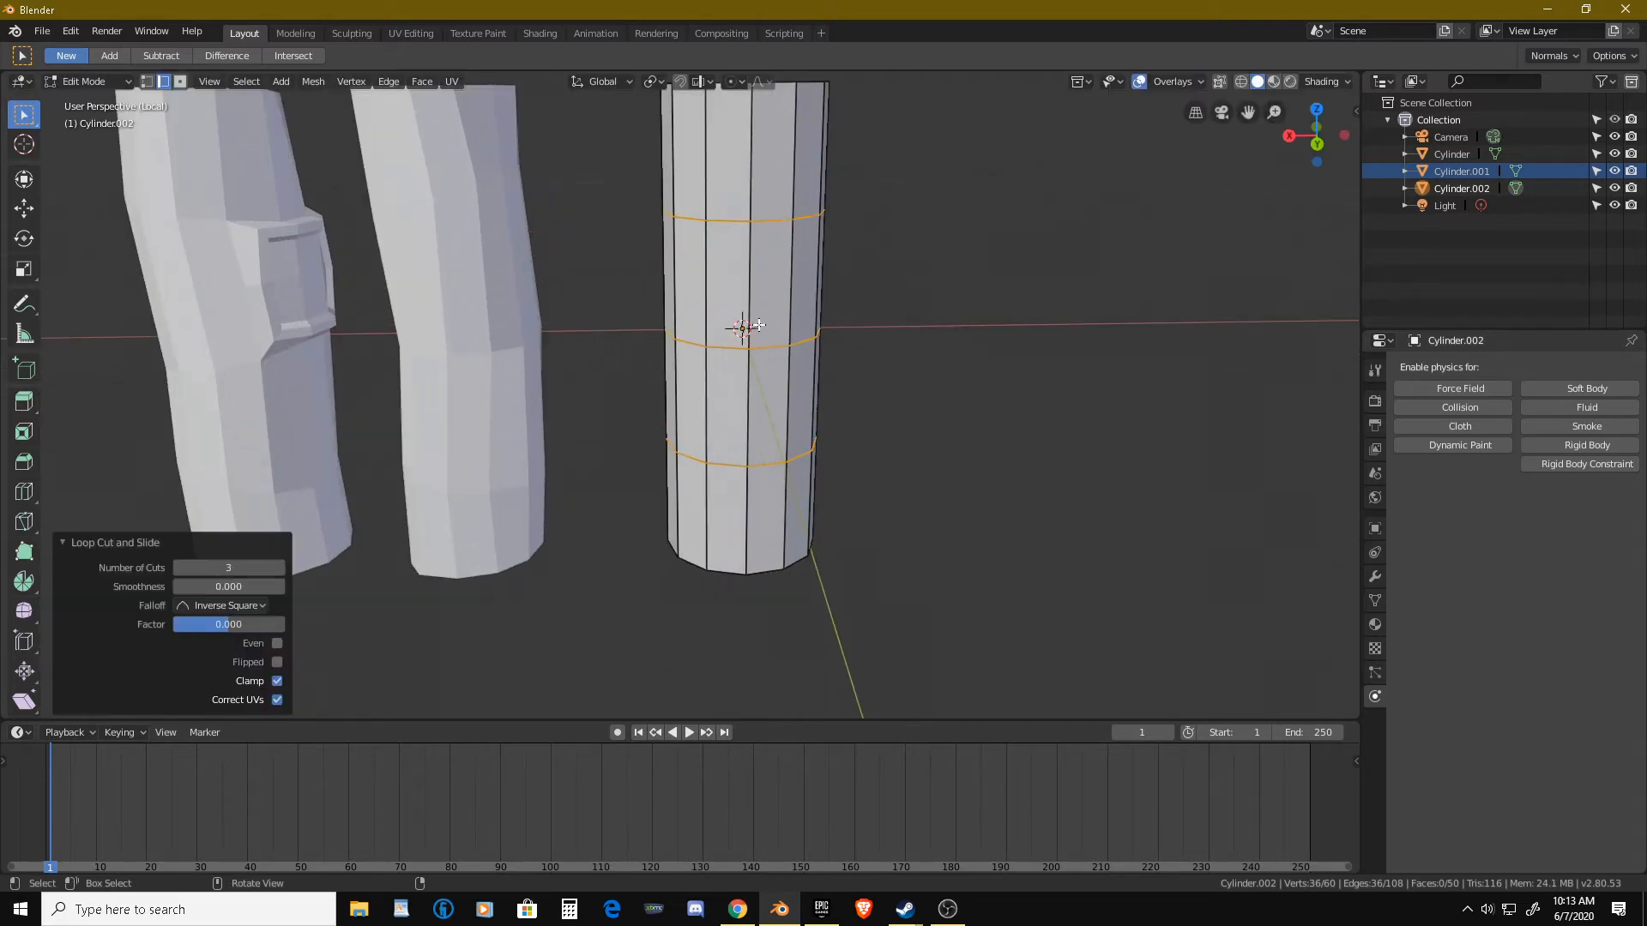
Select the third cylinder's upper loop and move it about 0.0074 m in X, 0.0012 m in Y and -0.0136 m in Z.
middle_drag(762, 321, 726, 349)
click(824, 355)
scroll(732, 334, up, 3)
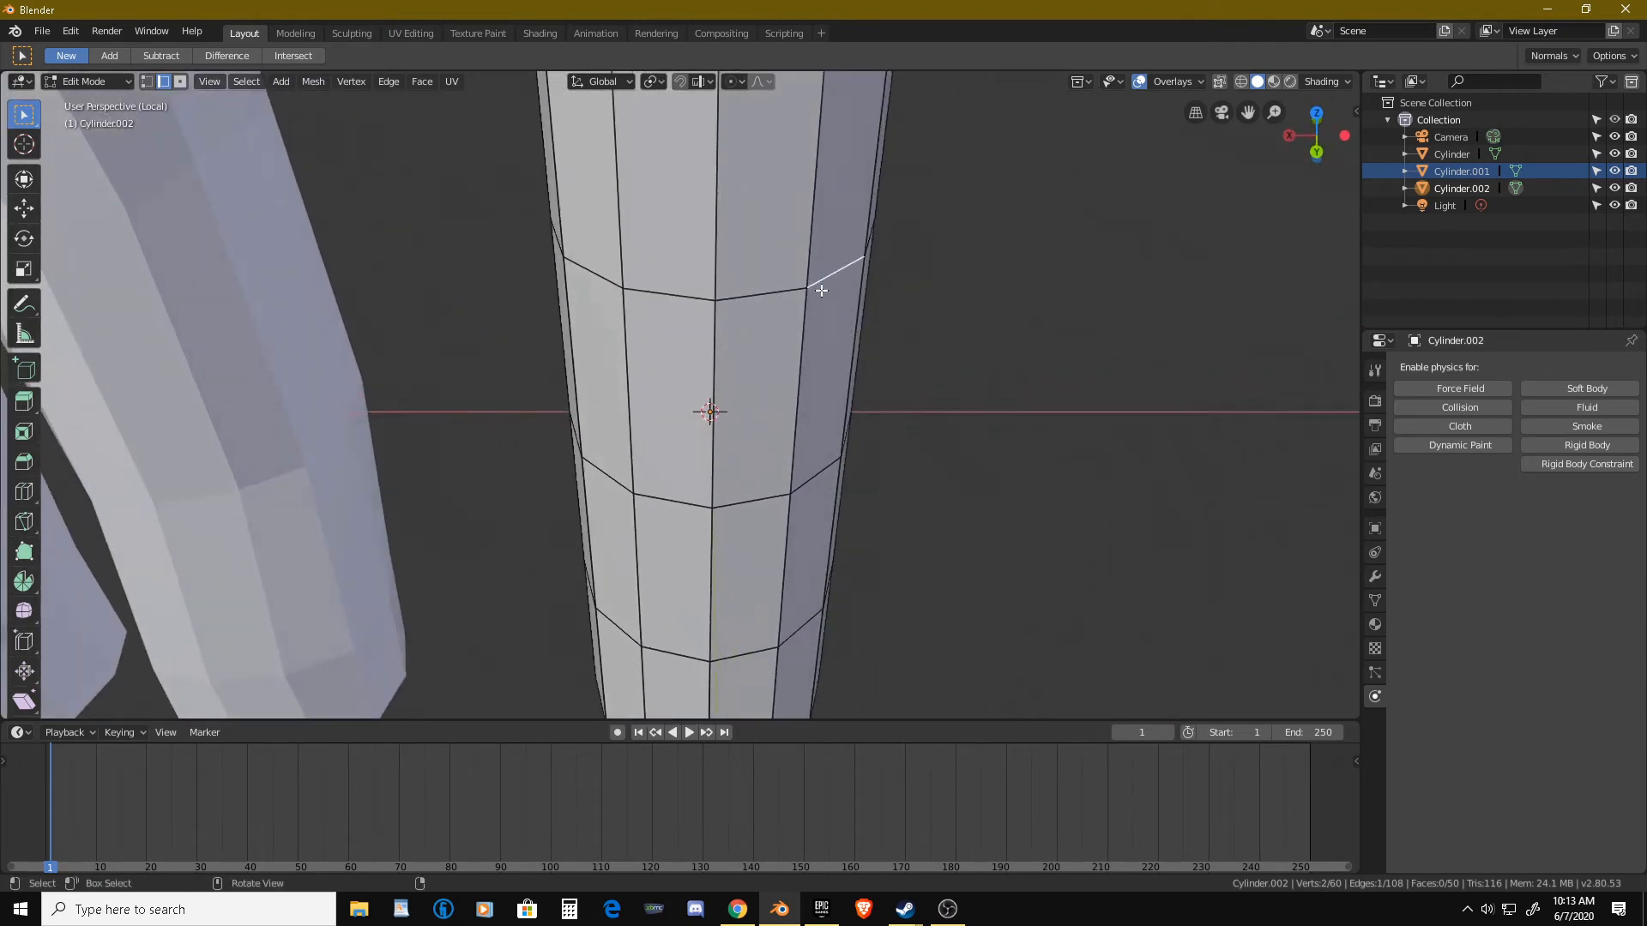
middle_drag(820, 291, 764, 368)
scroll(753, 357, down, 4)
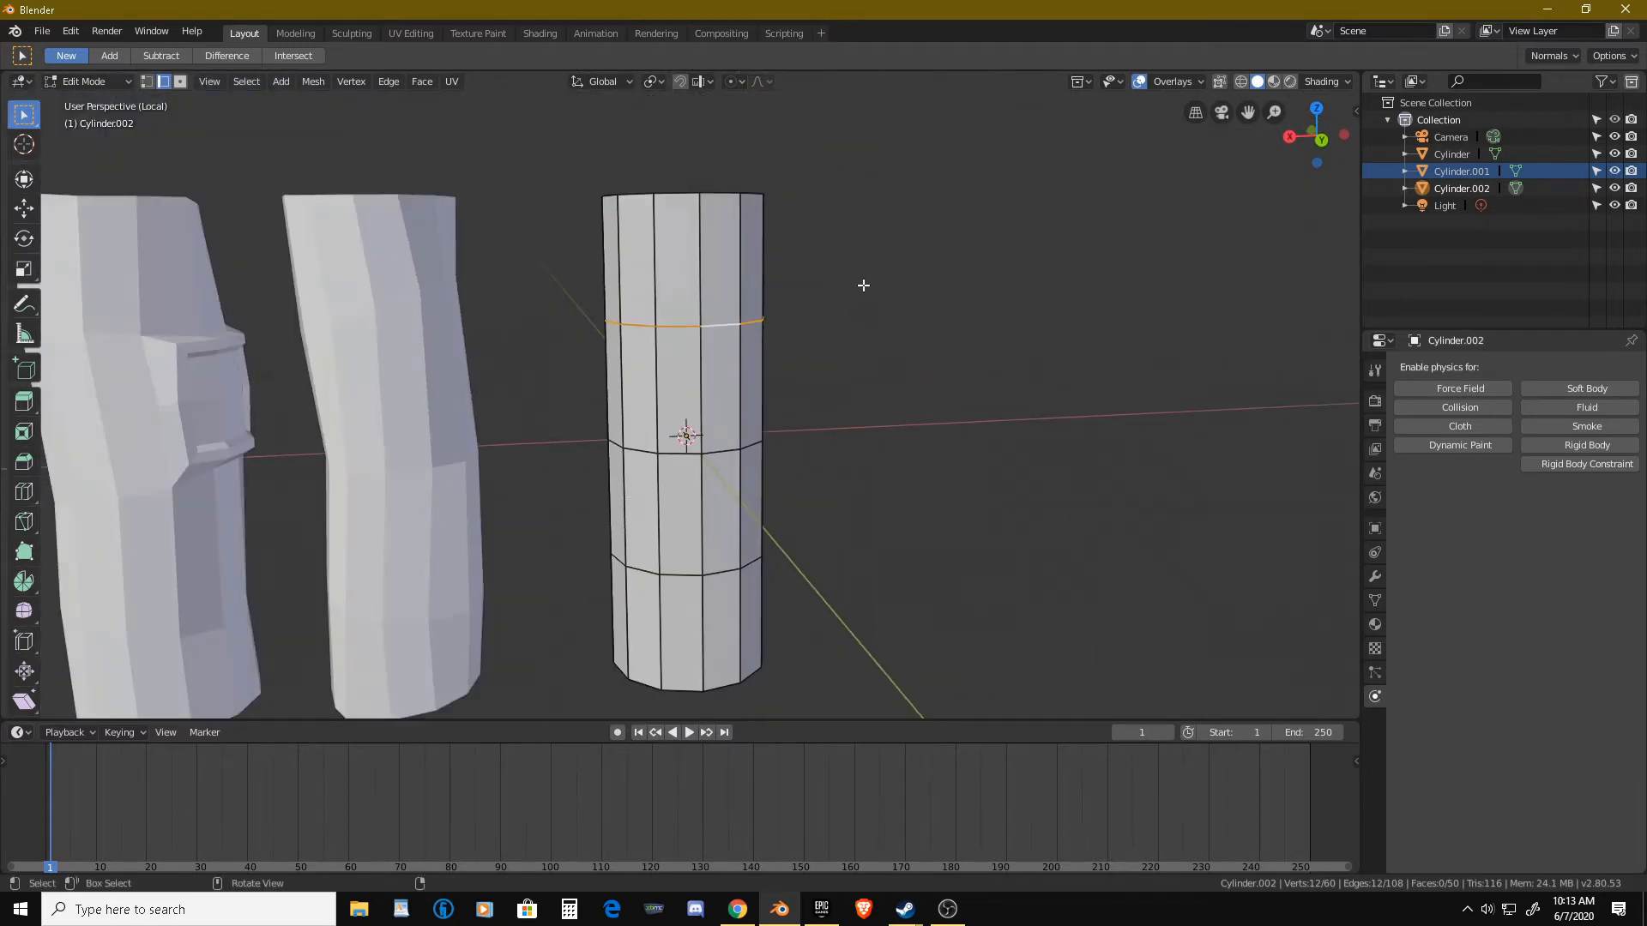
key(g)
click(856, 304)
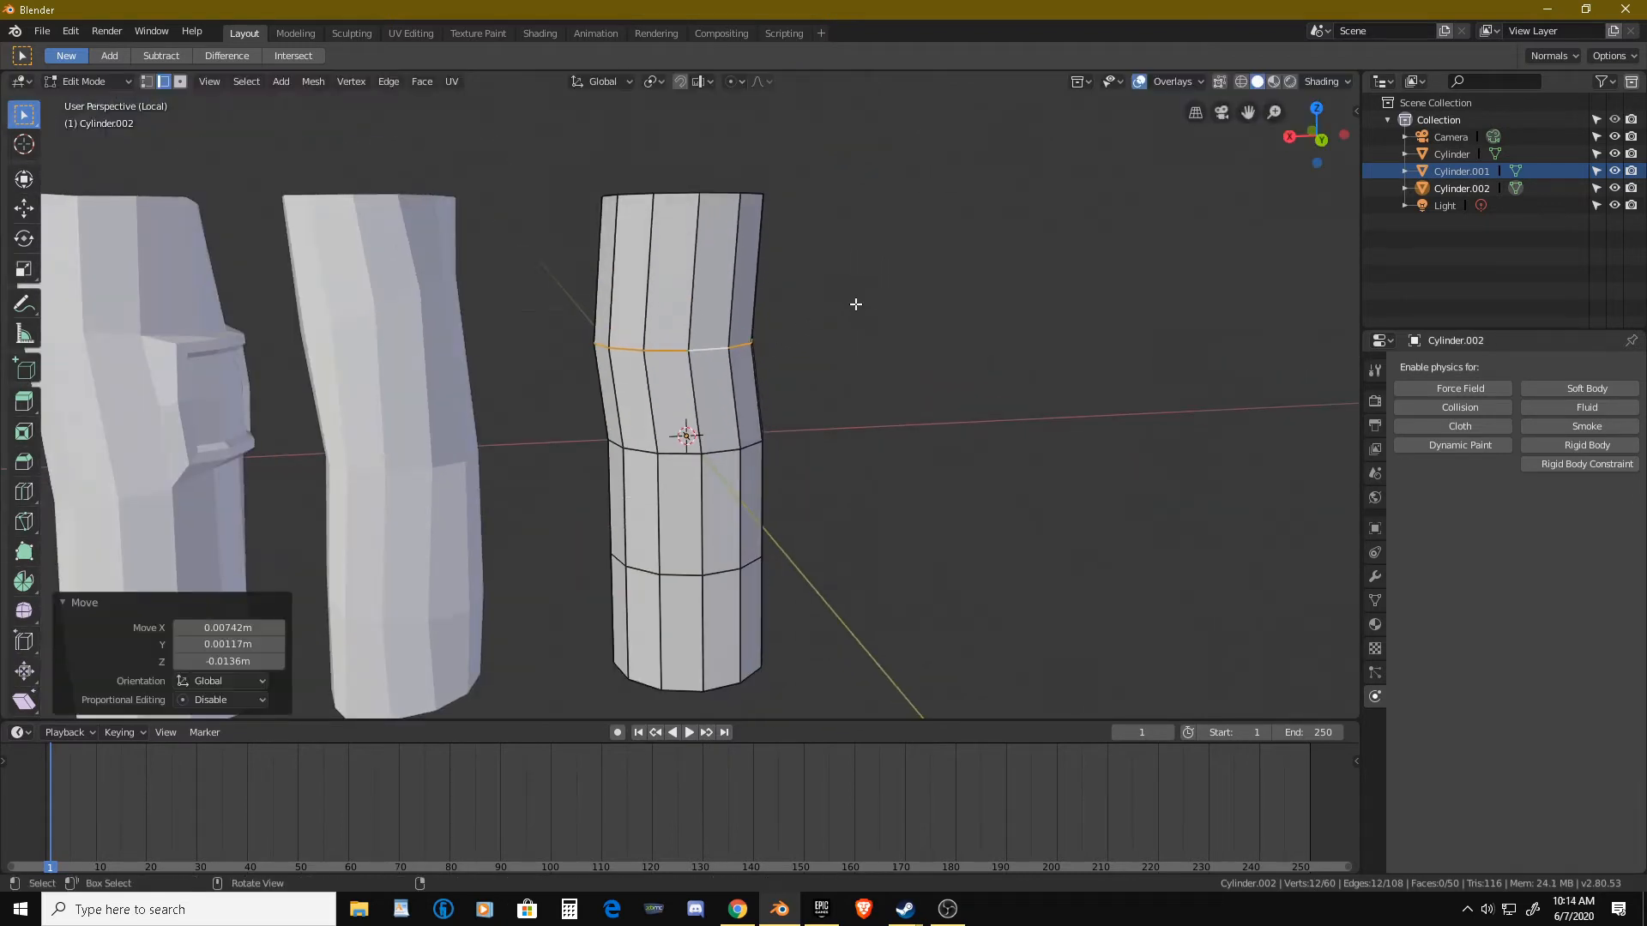
Rotate the upper loop about 7.3° in the view and shift it about another 0.0047 m in X.
key(r)
click(850, 327)
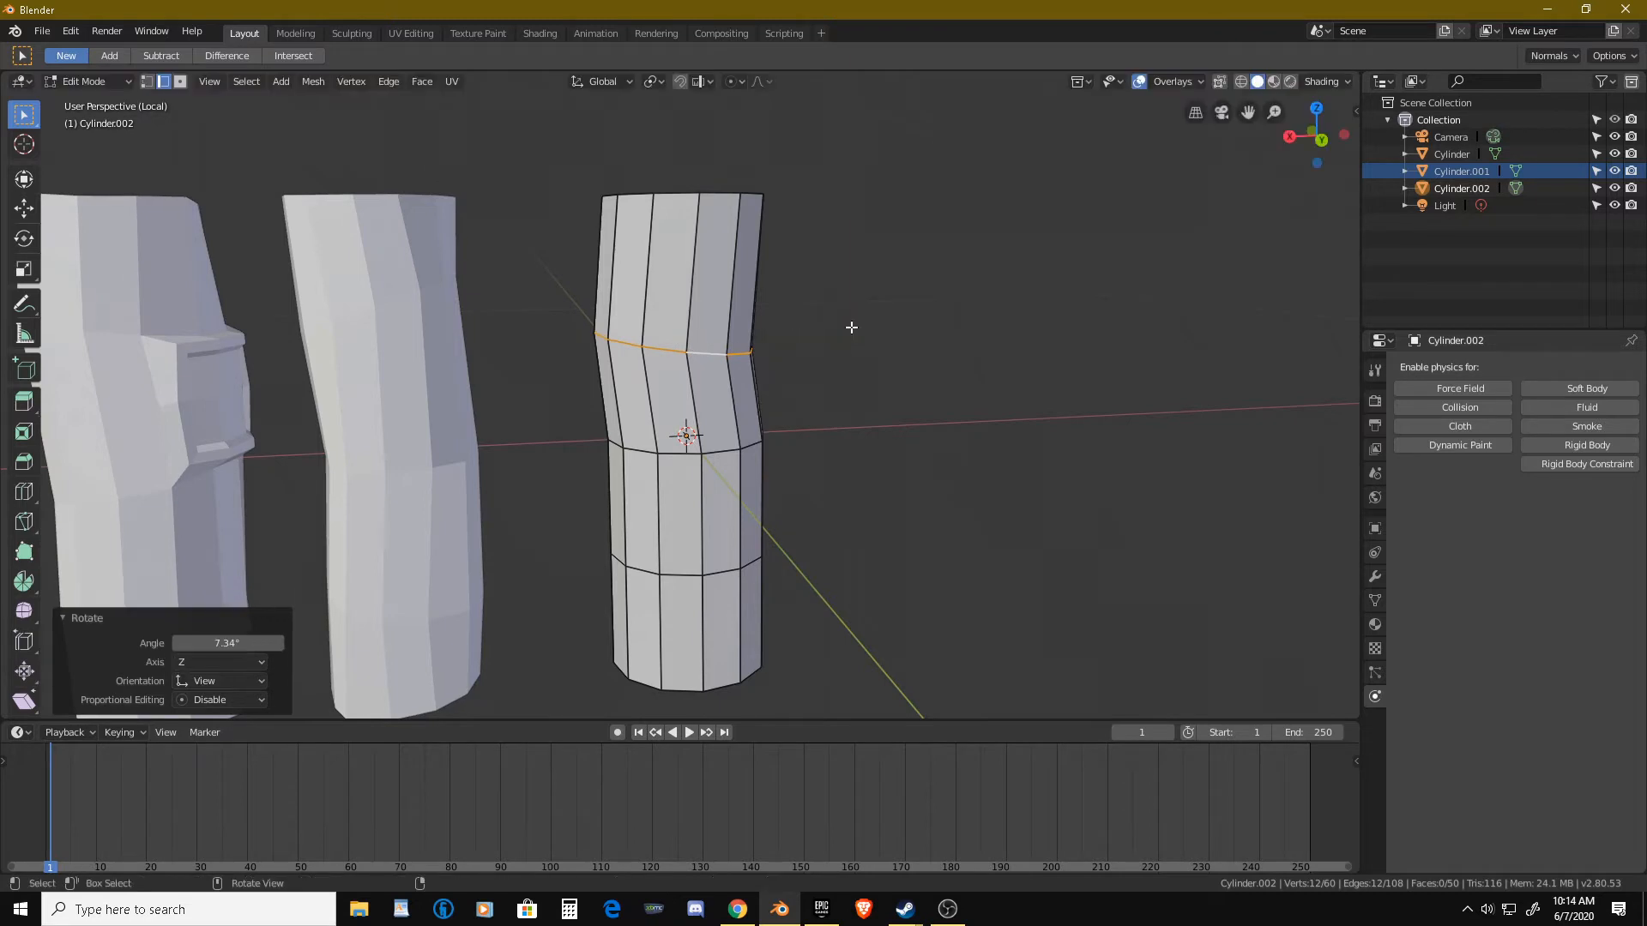
key(g)
click(841, 325)
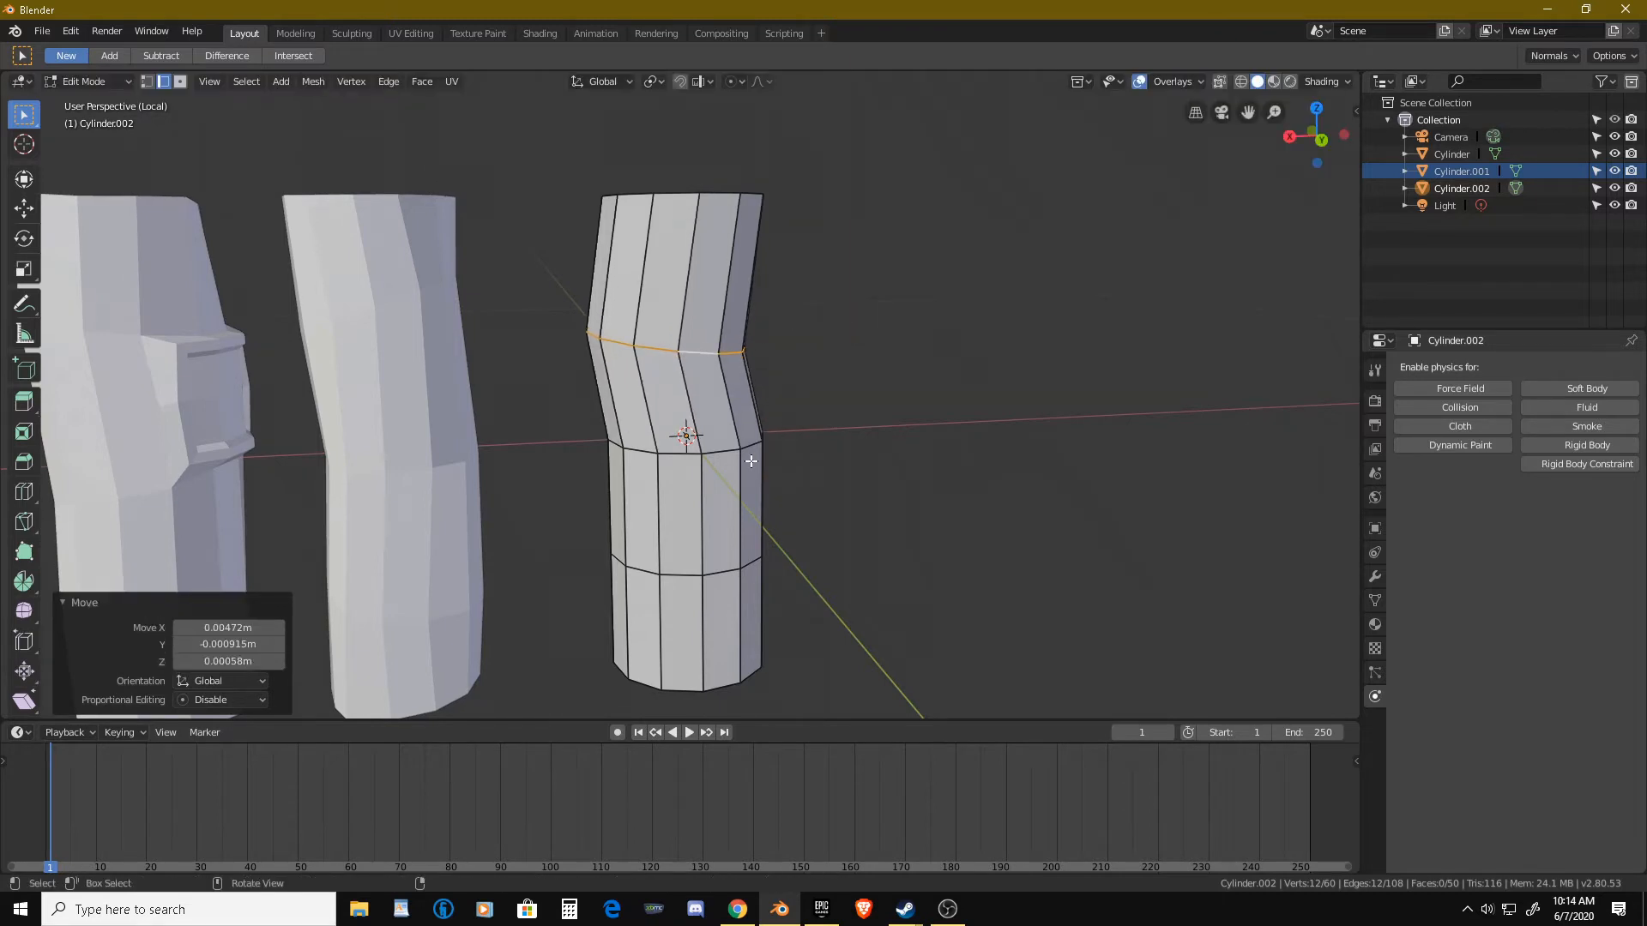
Move the lower loop about -0.0109 m in X and 0.0022 m in Y, and rotate it about -12.8° in the view.
alt+click(709, 572)
key(g)
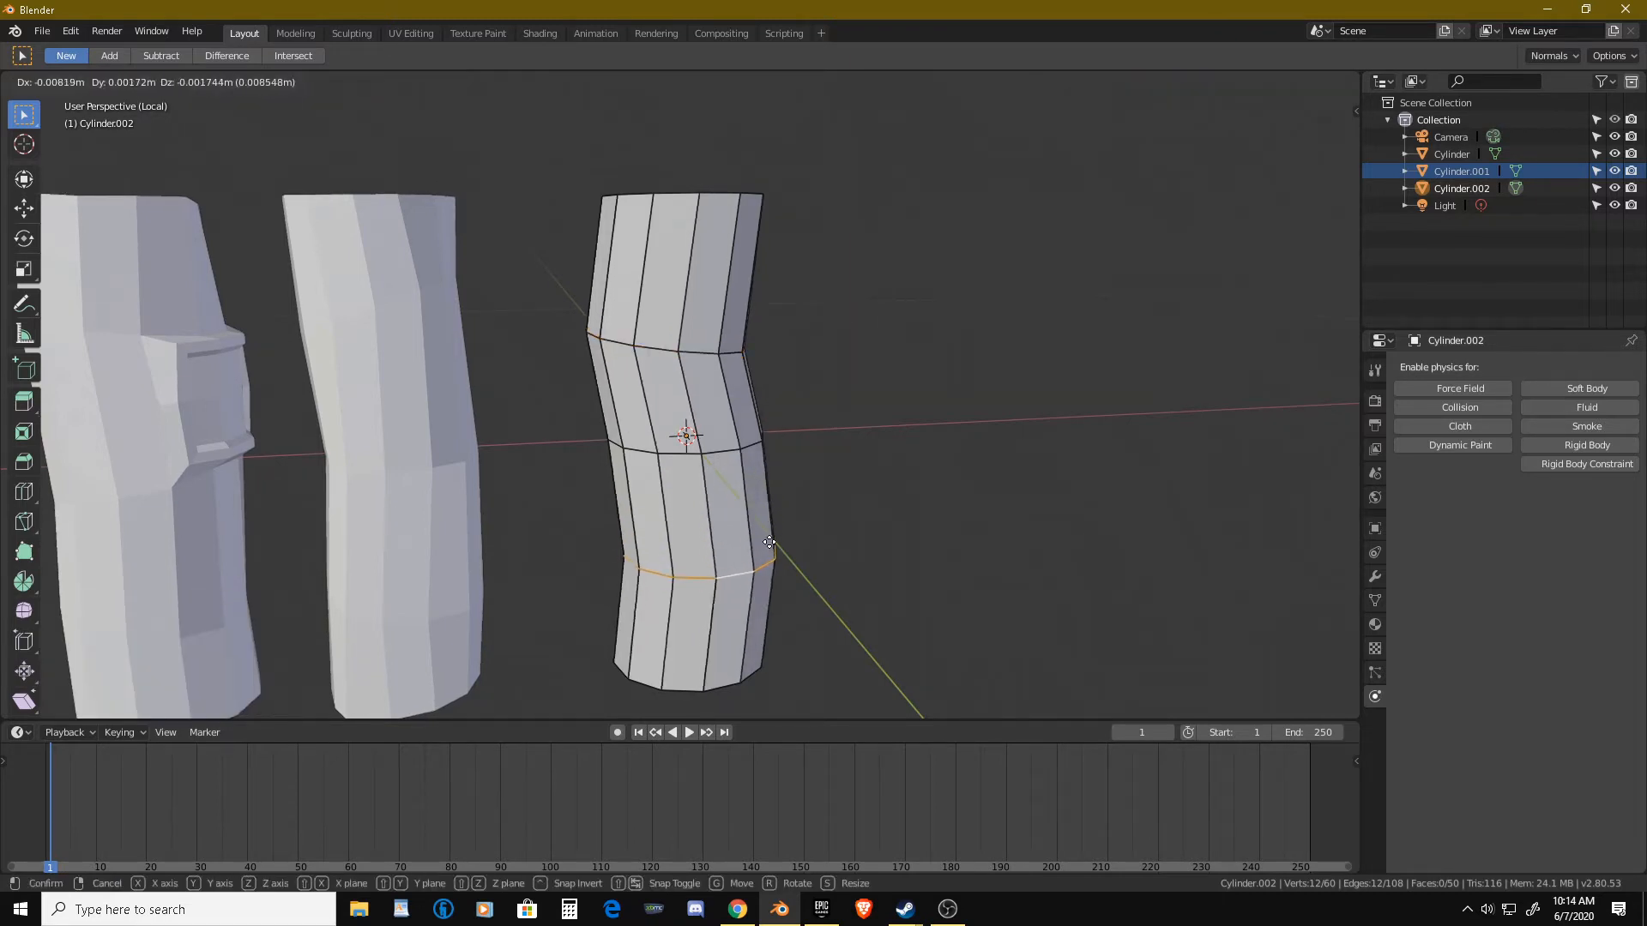
click(772, 542)
key(r)
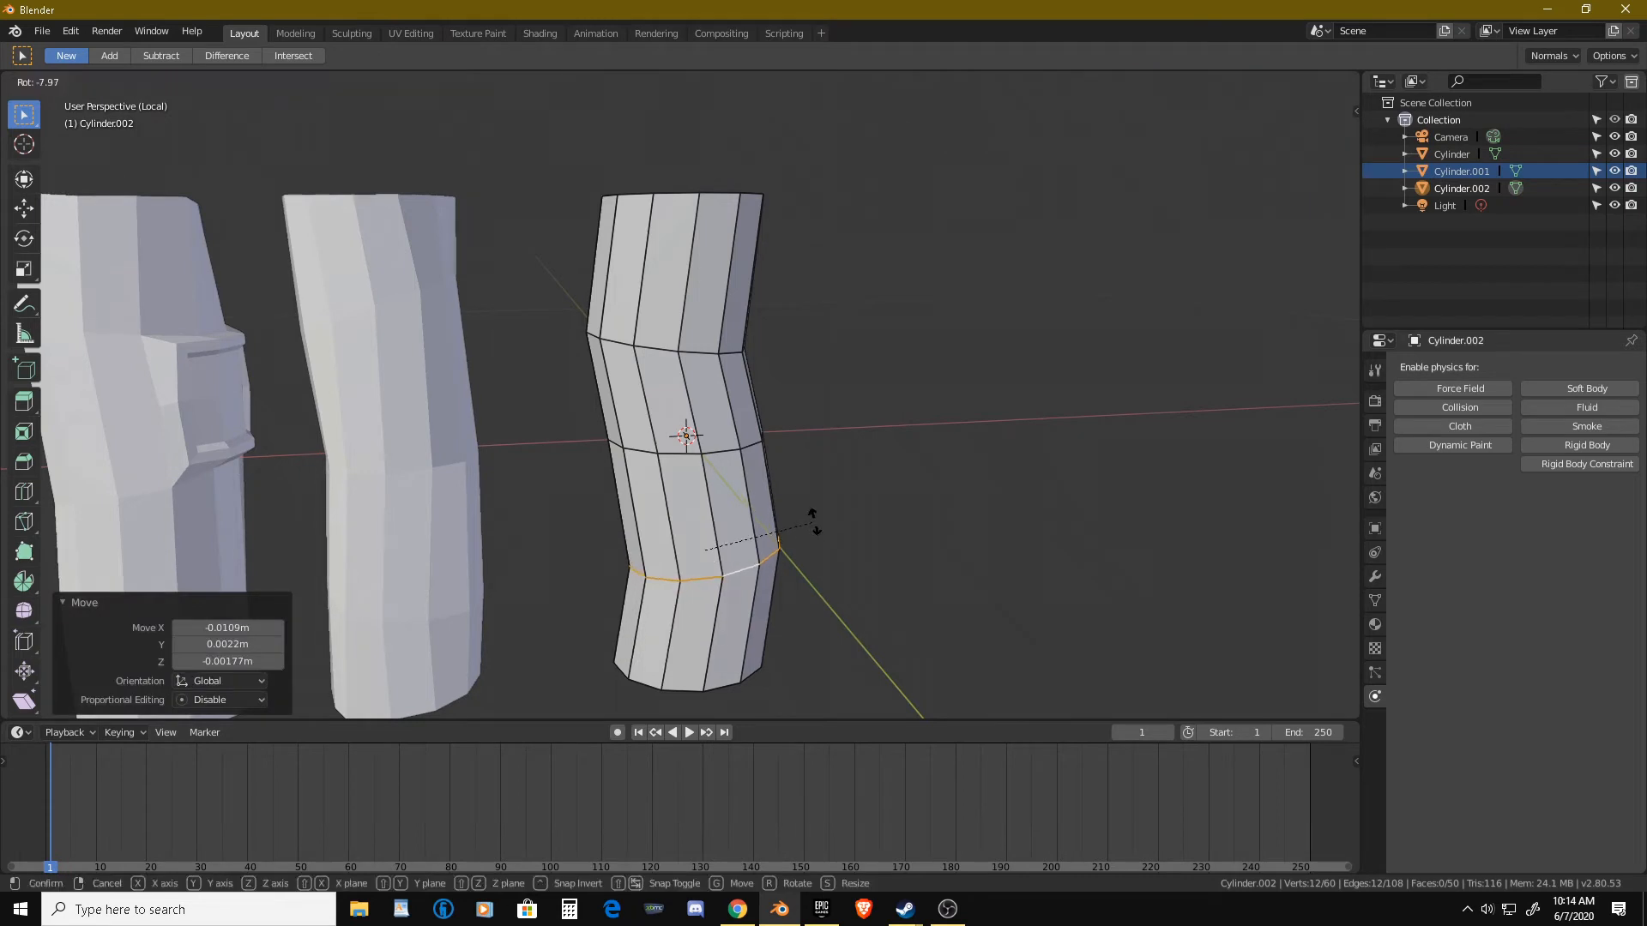
click(806, 519)
Rotate the middle loop about 11.3° in a side view and shift it slightly sideways.
middle_drag(807, 519, 538, 507)
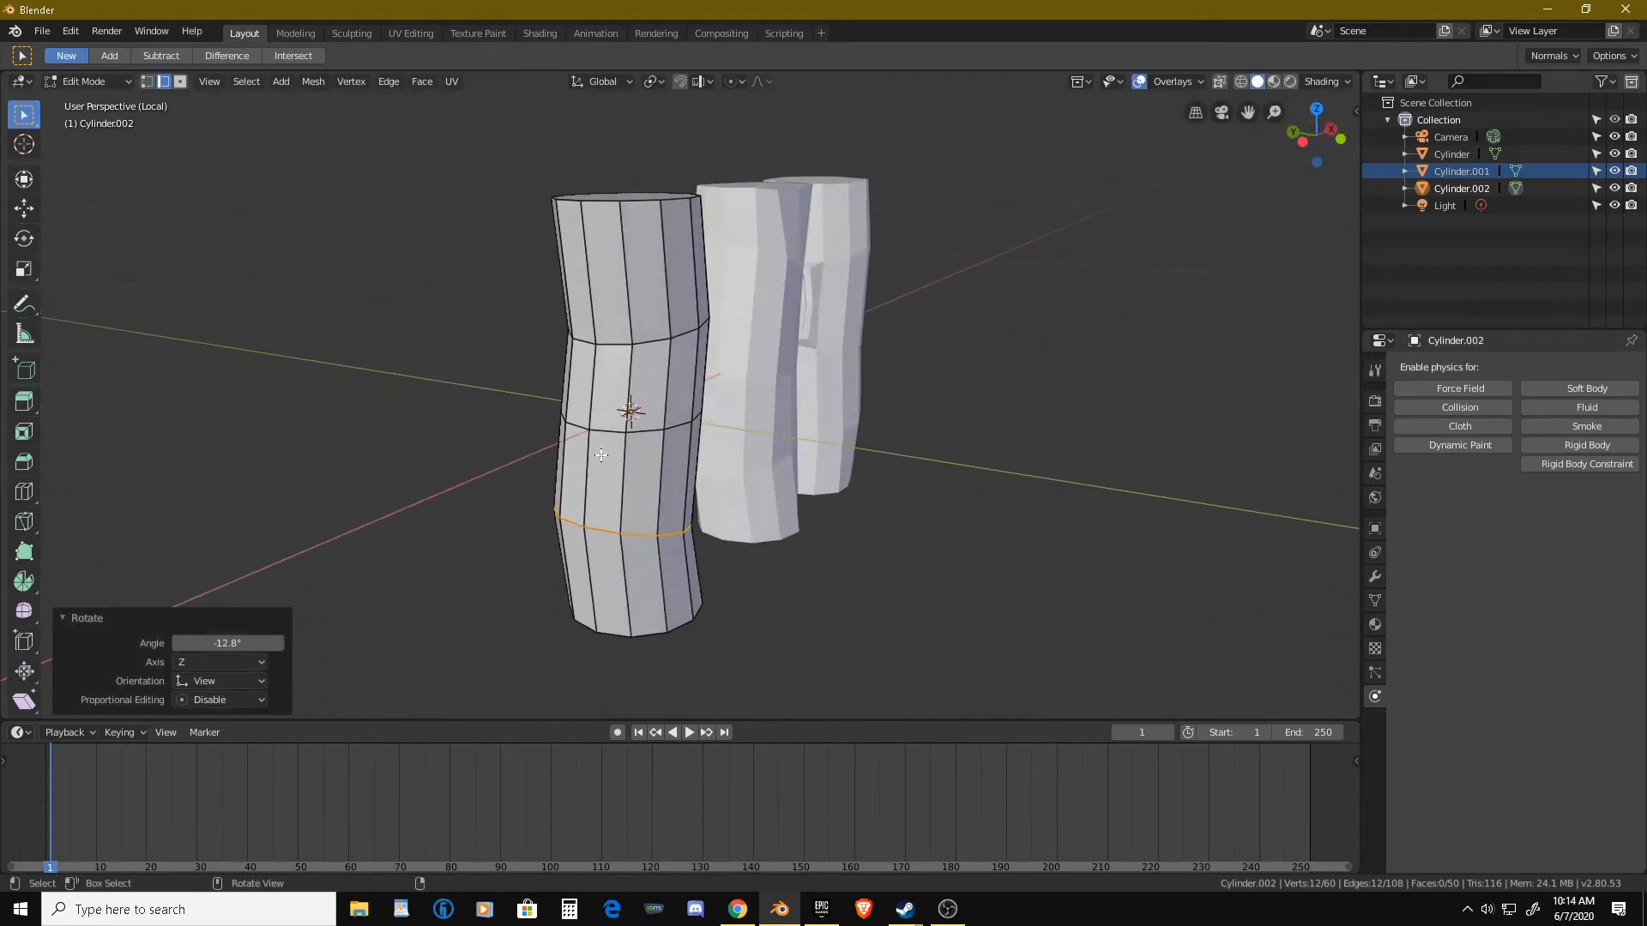
click(601, 436)
middle_drag(634, 445, 661, 425)
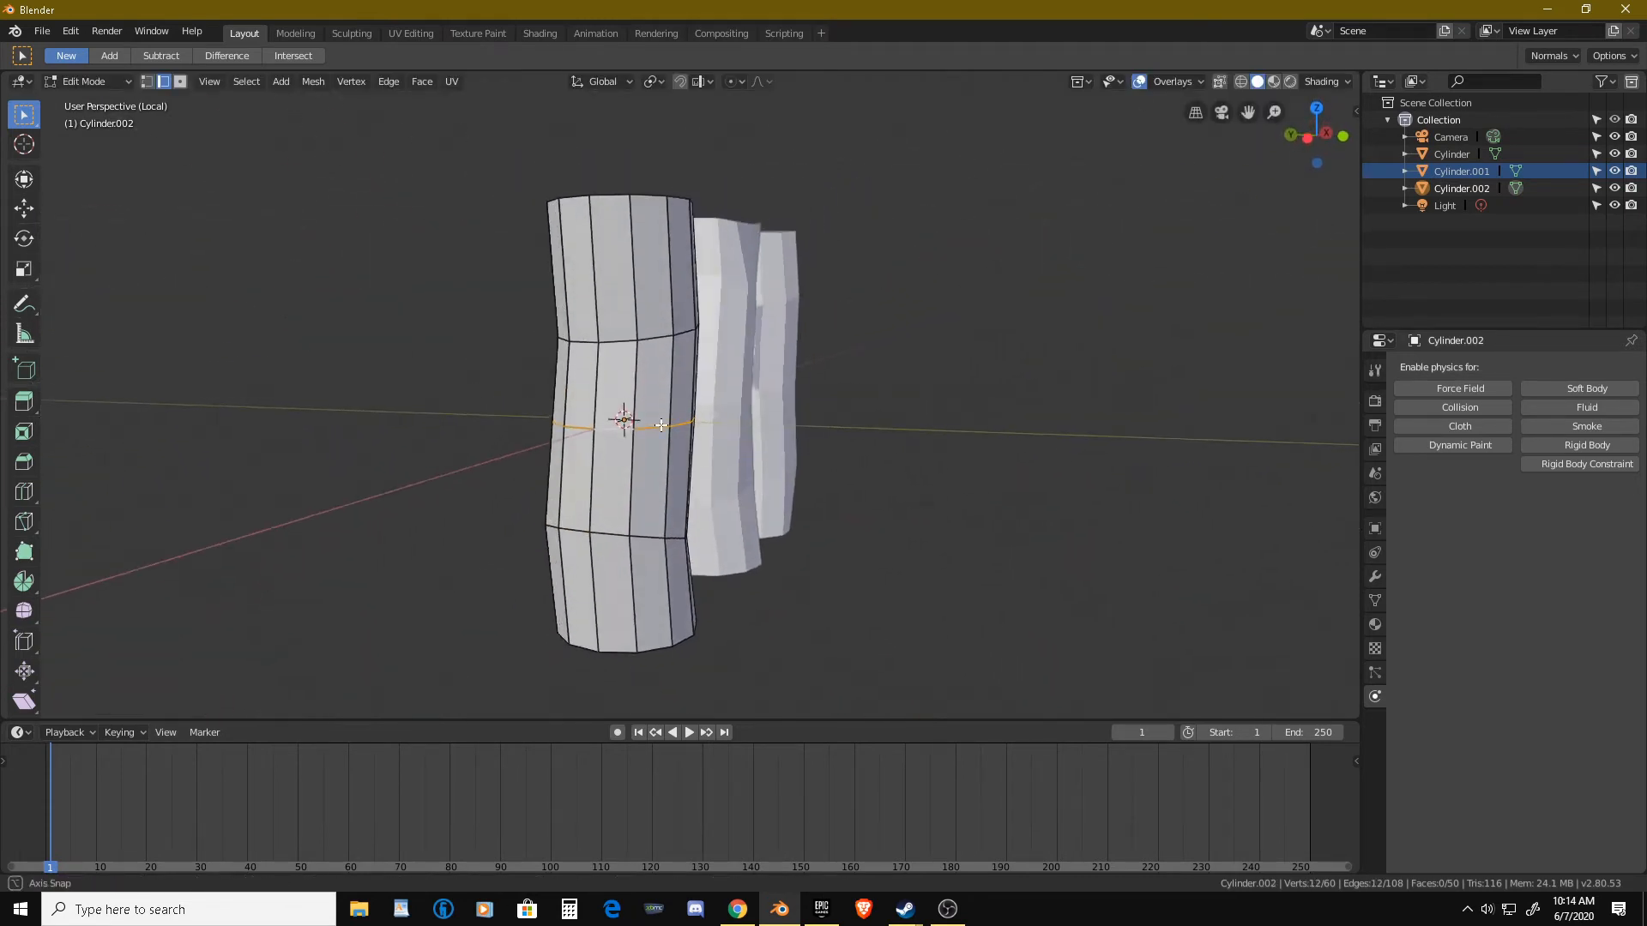
key(r)
click(723, 423)
key(g)
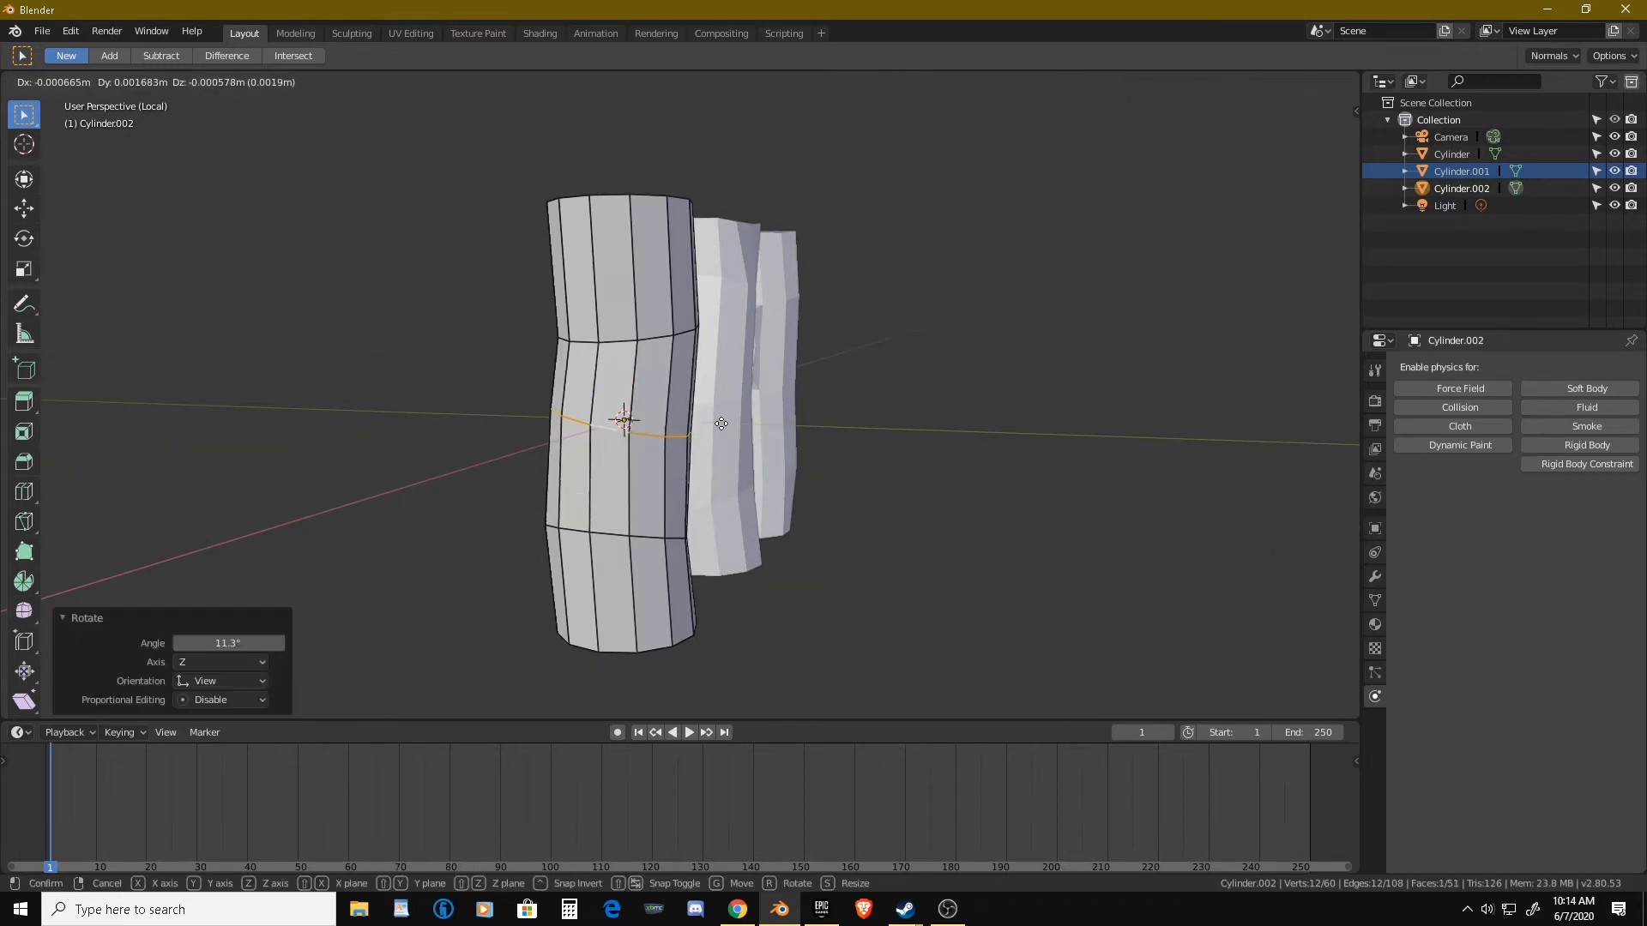
click(698, 429)
Add two top-cap rim edges to the selected loop, move them together about -0.0083 m in X and -0.0071 m in Y, and deselect everything.
middle_drag(653, 444, 705, 431)
scroll(705, 431, up, 5)
shift+click(688, 452)
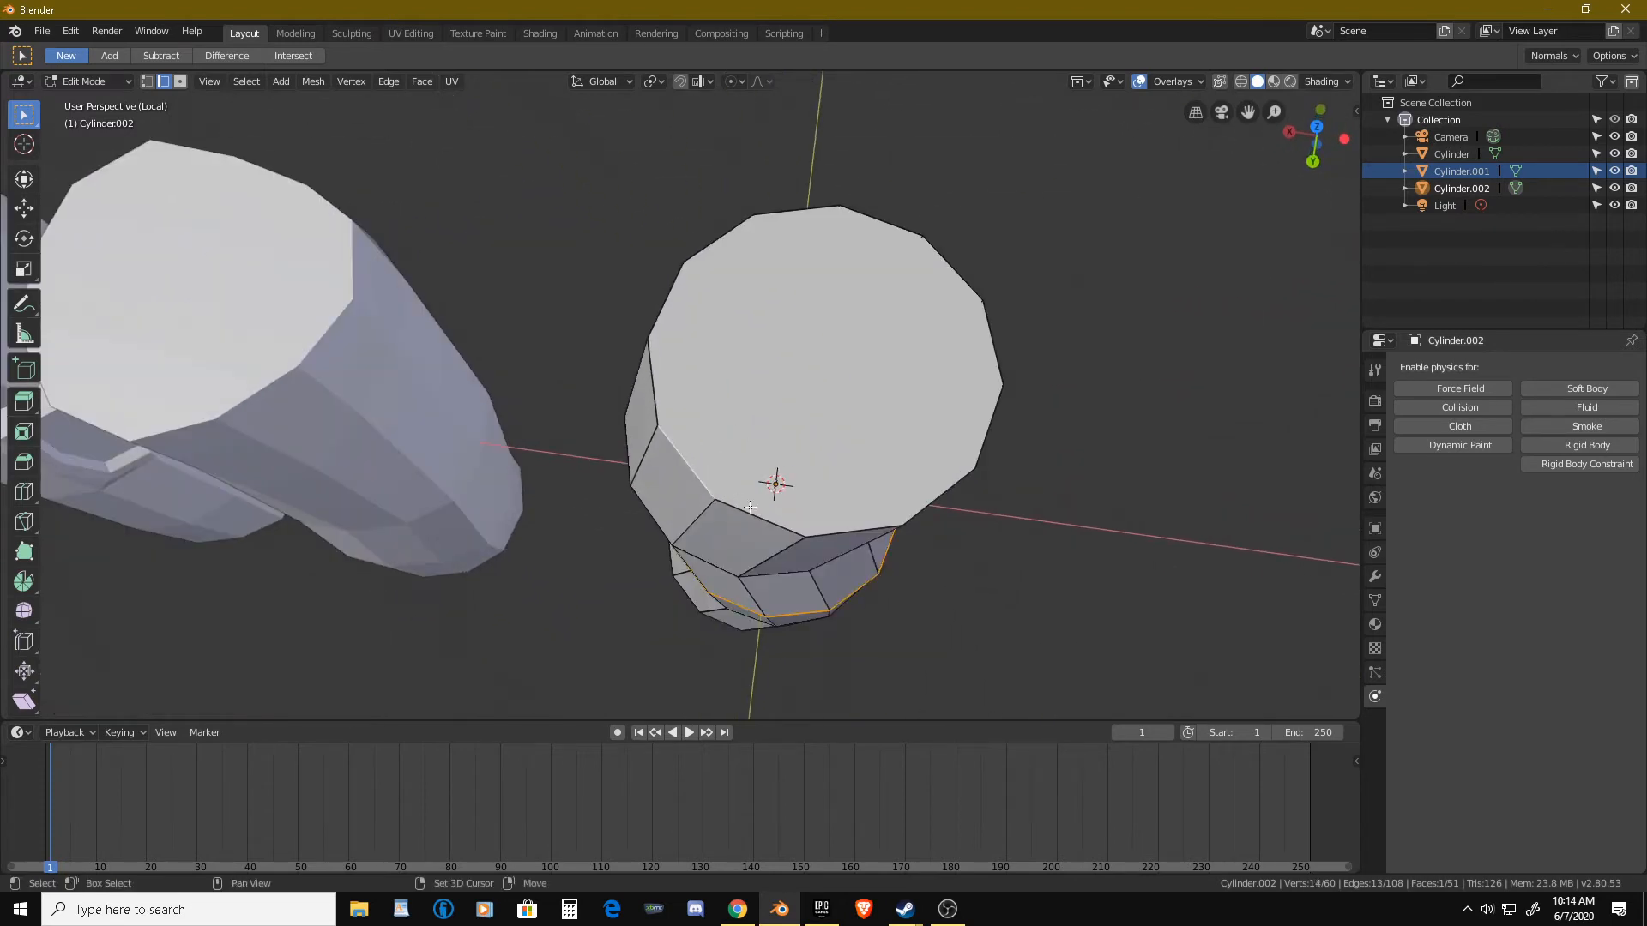
key(g)
click(857, 359)
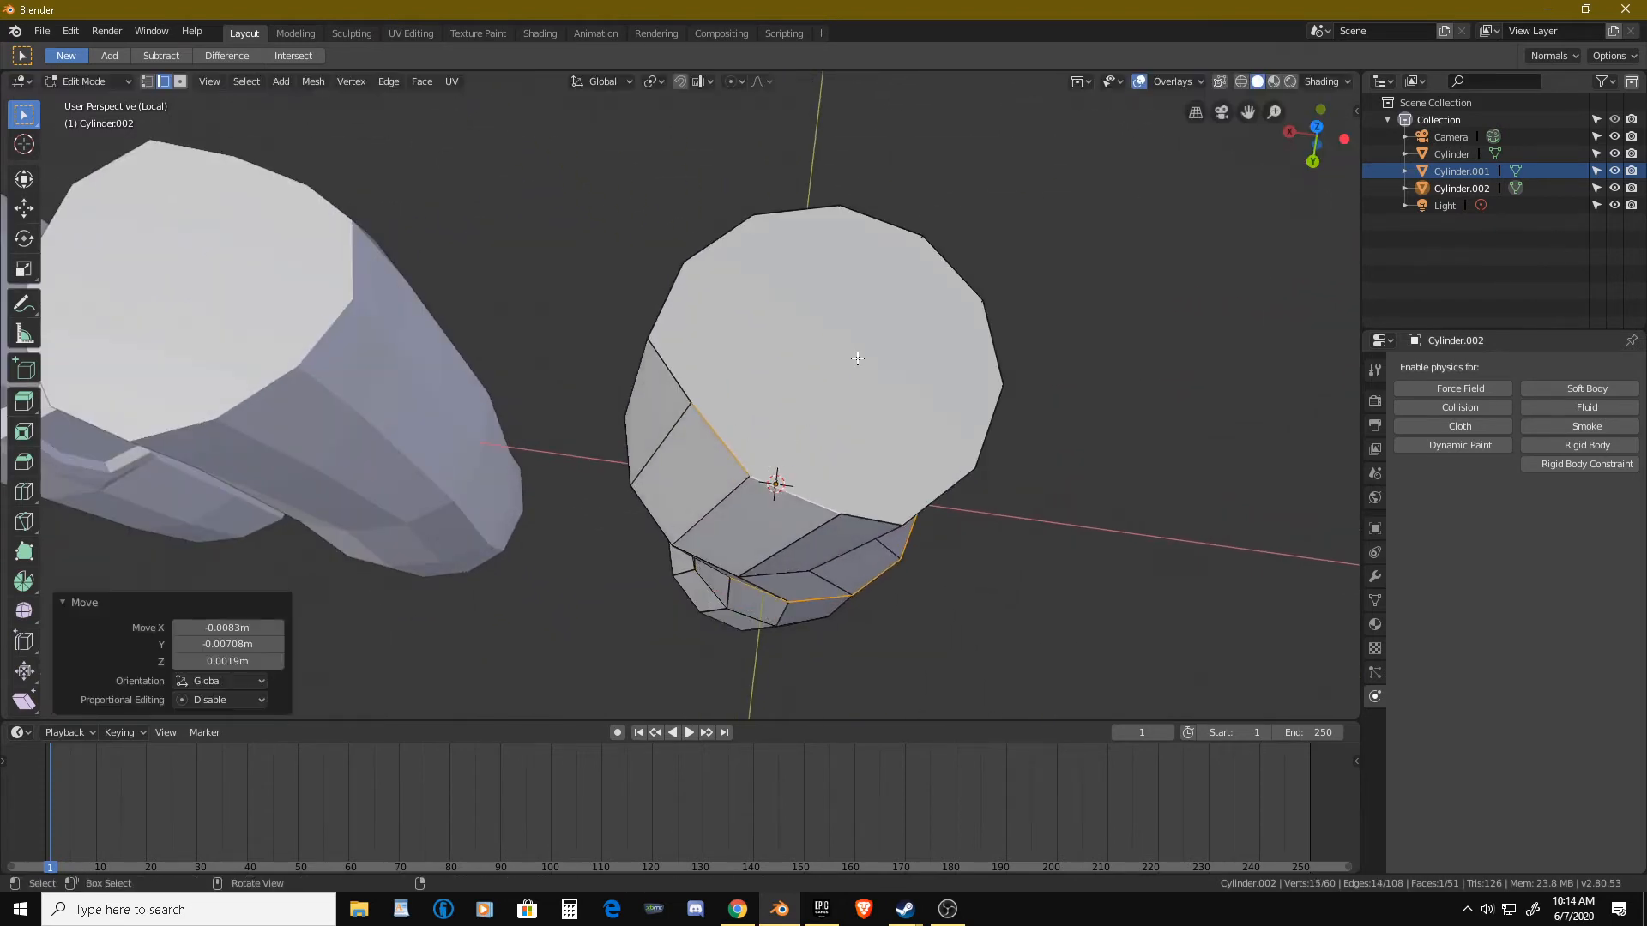
middle_drag(873, 422, 859, 371)
key(alt+a)
Move two adjacent rim edges on the far side of the top cap slightly inward.
shift+middle_drag(774, 331, 690, 453)
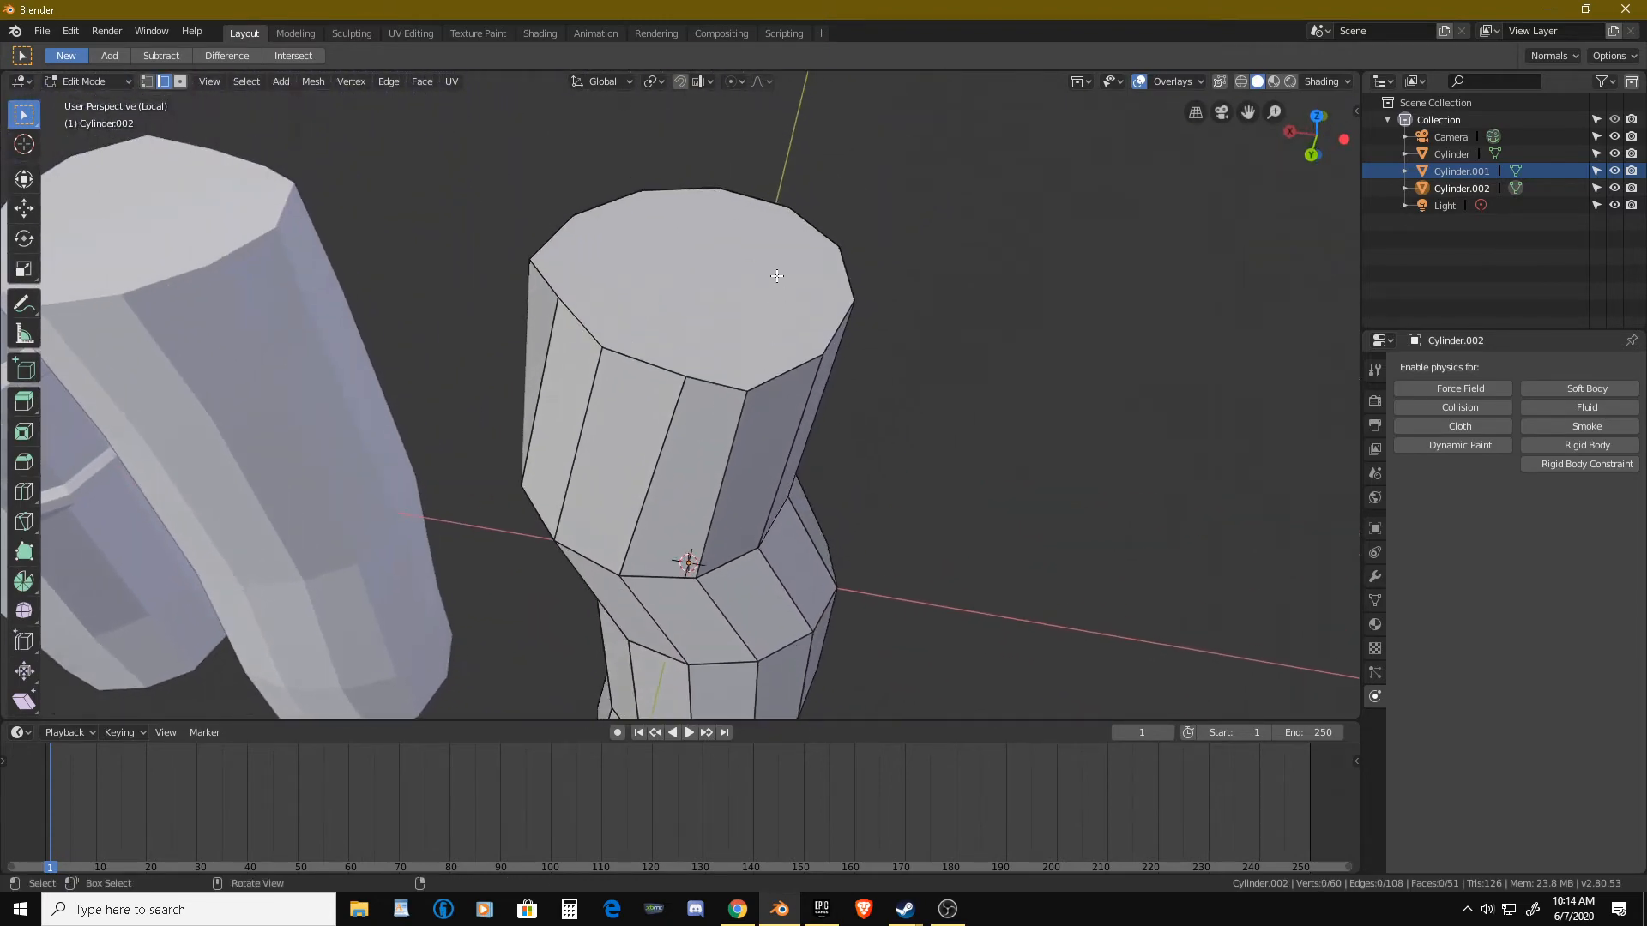
key(g)
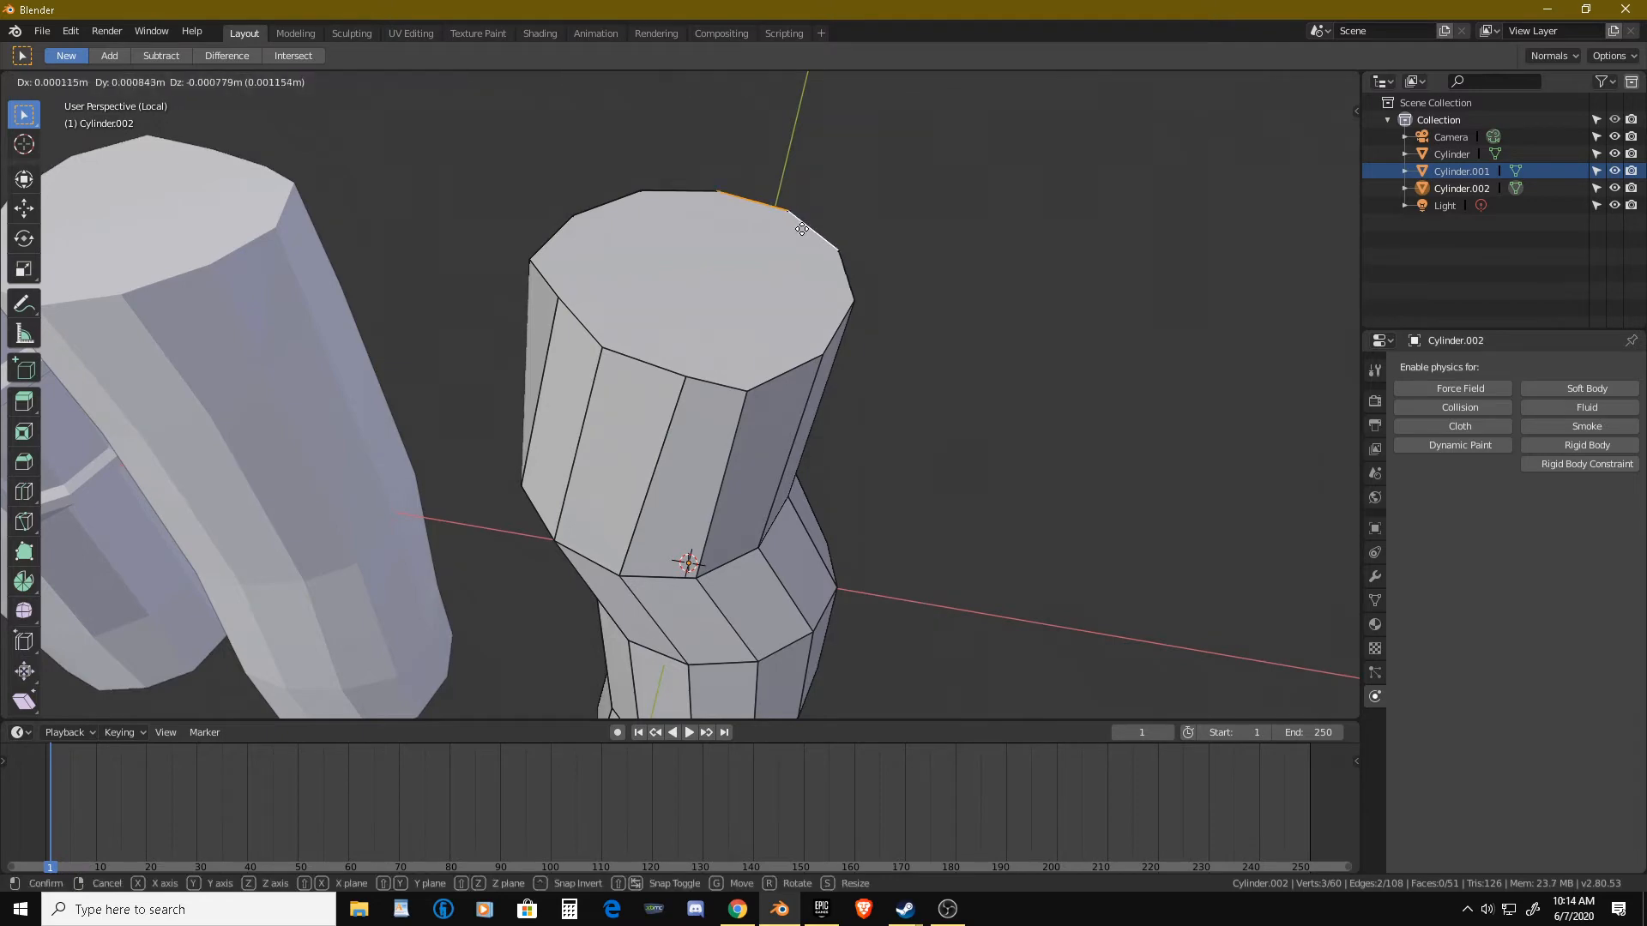
click(792, 239)
Move two adjacent rim edges of the bottom cap inward, about -0.0075 m in X.
middle_drag(741, 457, 654, 369)
click(652, 364)
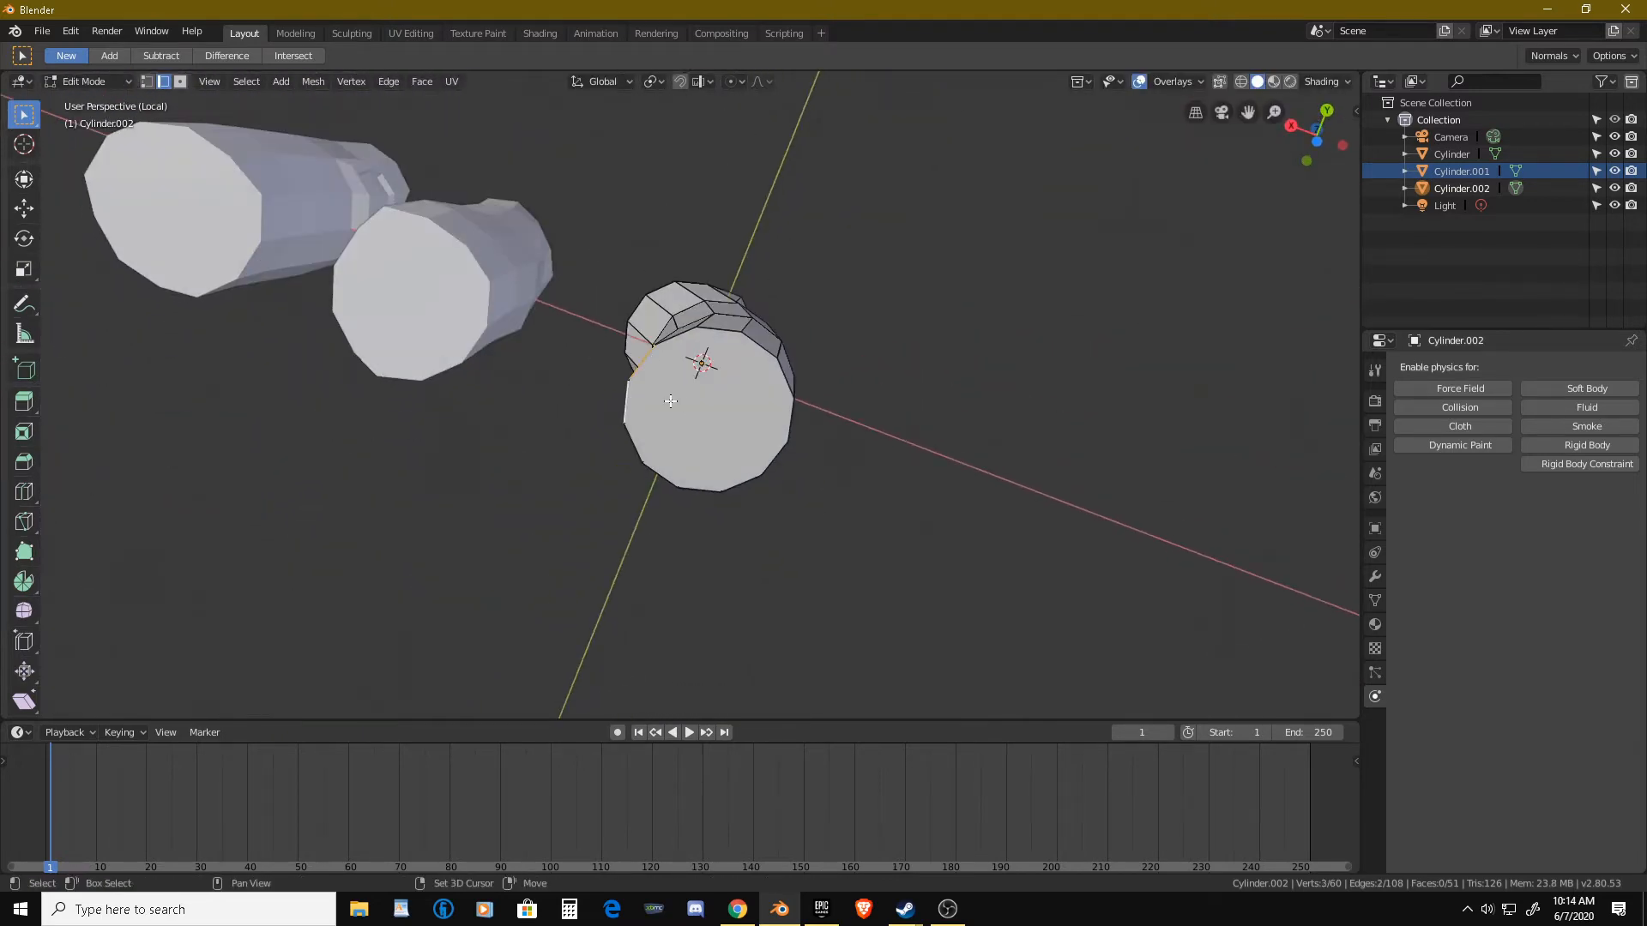
key(g)
click(745, 415)
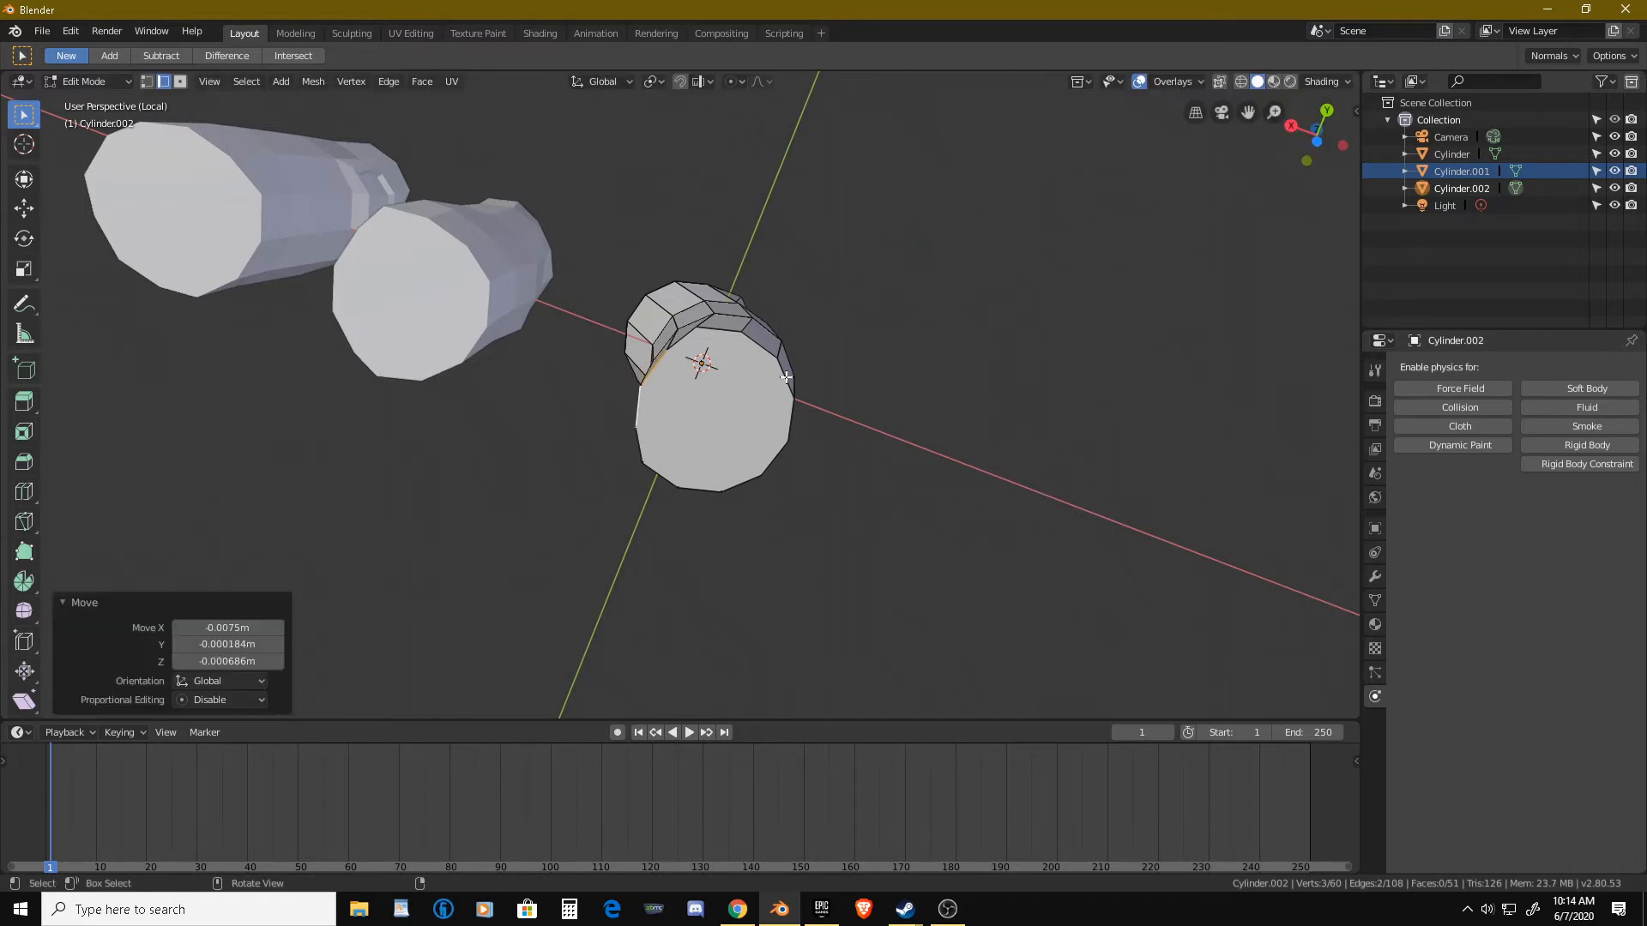
Nudge a side rim edge of the bottom cap, then shift a lower rim edge inward about 0.0035 m in X and 0.0077 m in Y.
click(766, 348)
key(g)
click(792, 403)
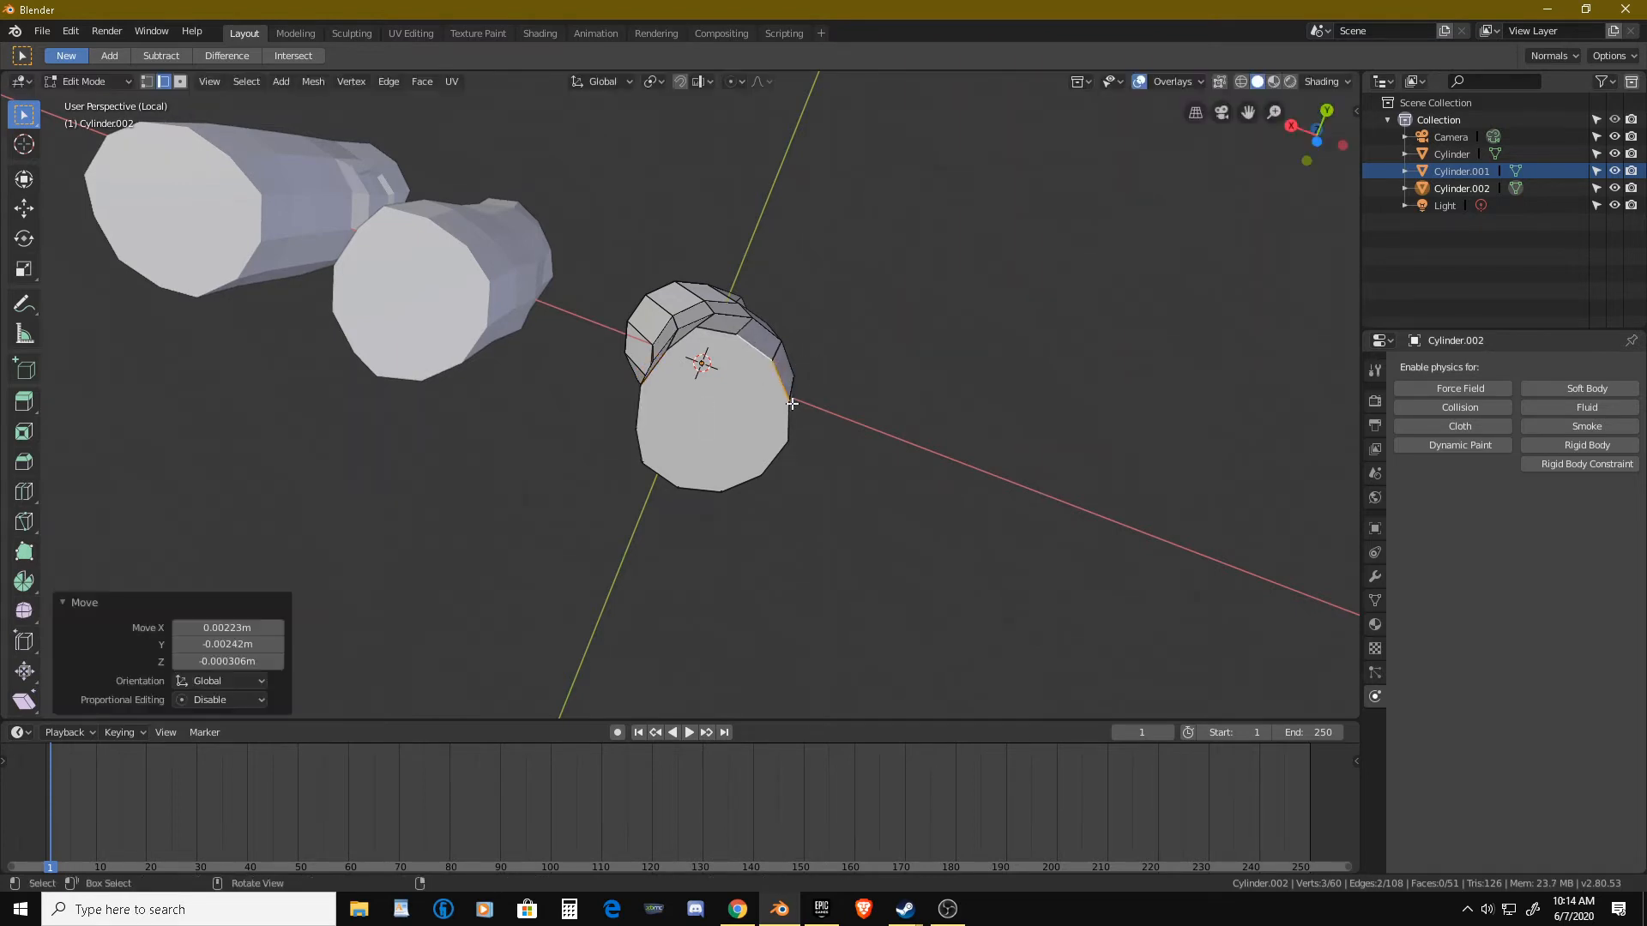
click(741, 479)
key(g)
click(731, 474)
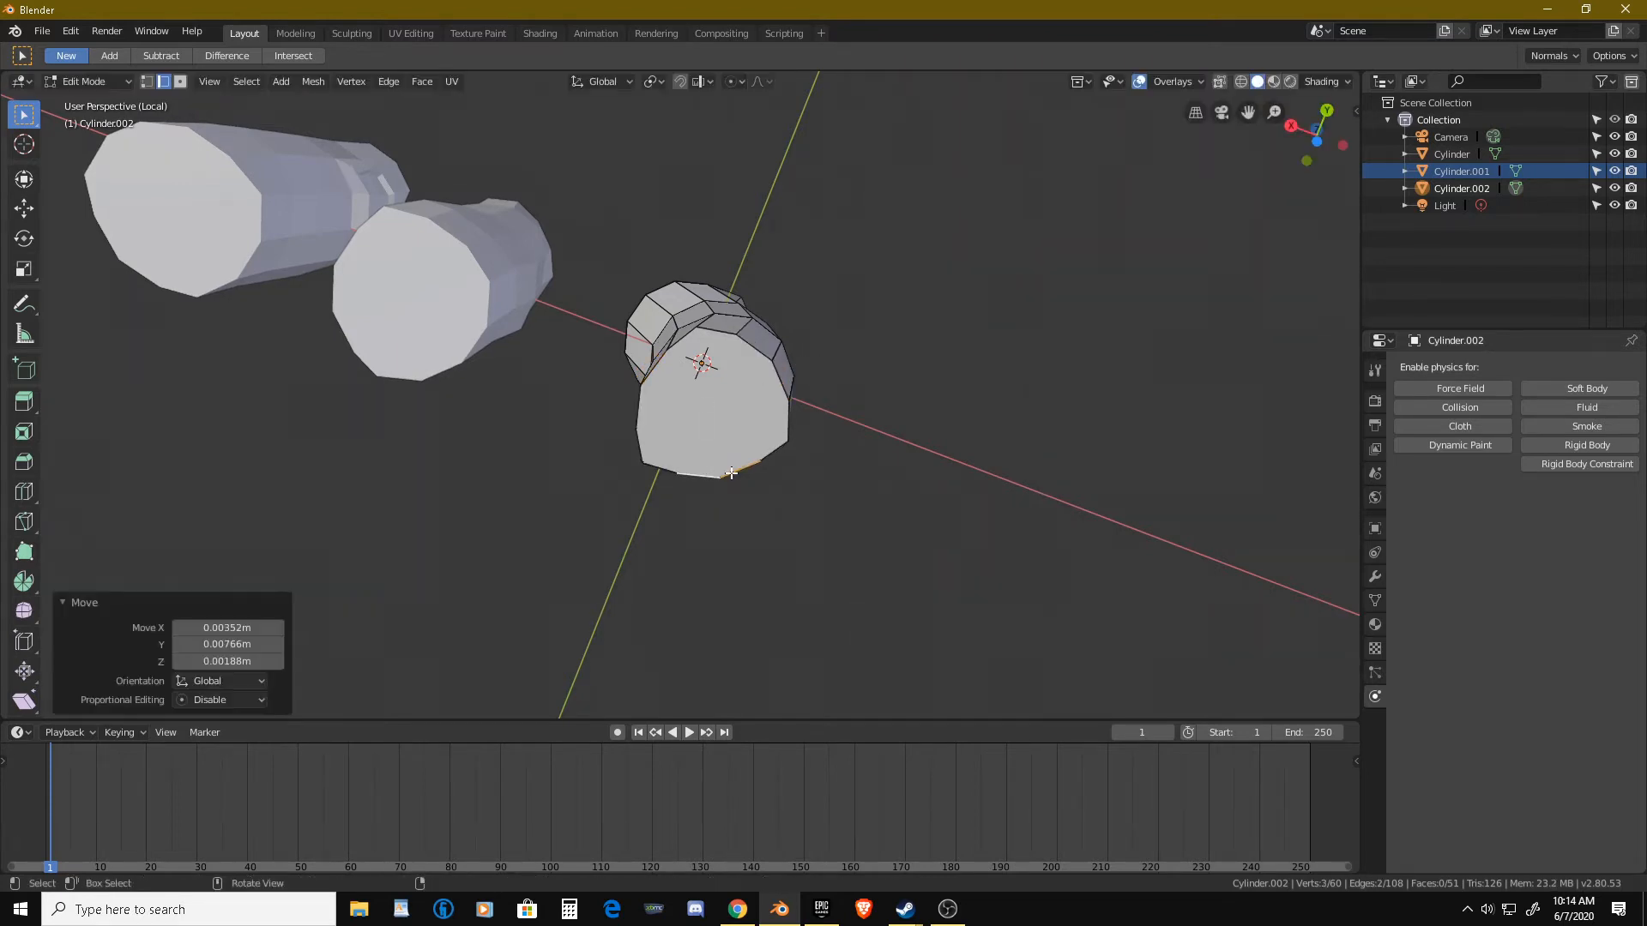
Shift single edges of the lower loops in two small moves, the last about 0.0069 m in X, 0.004 m in Y and 0.0041 m in Z.
mouse_move(731, 473)
middle_down()
mouse_move(761, 466)
mouse_move(744, 445)
middle_up()
click(745, 425)
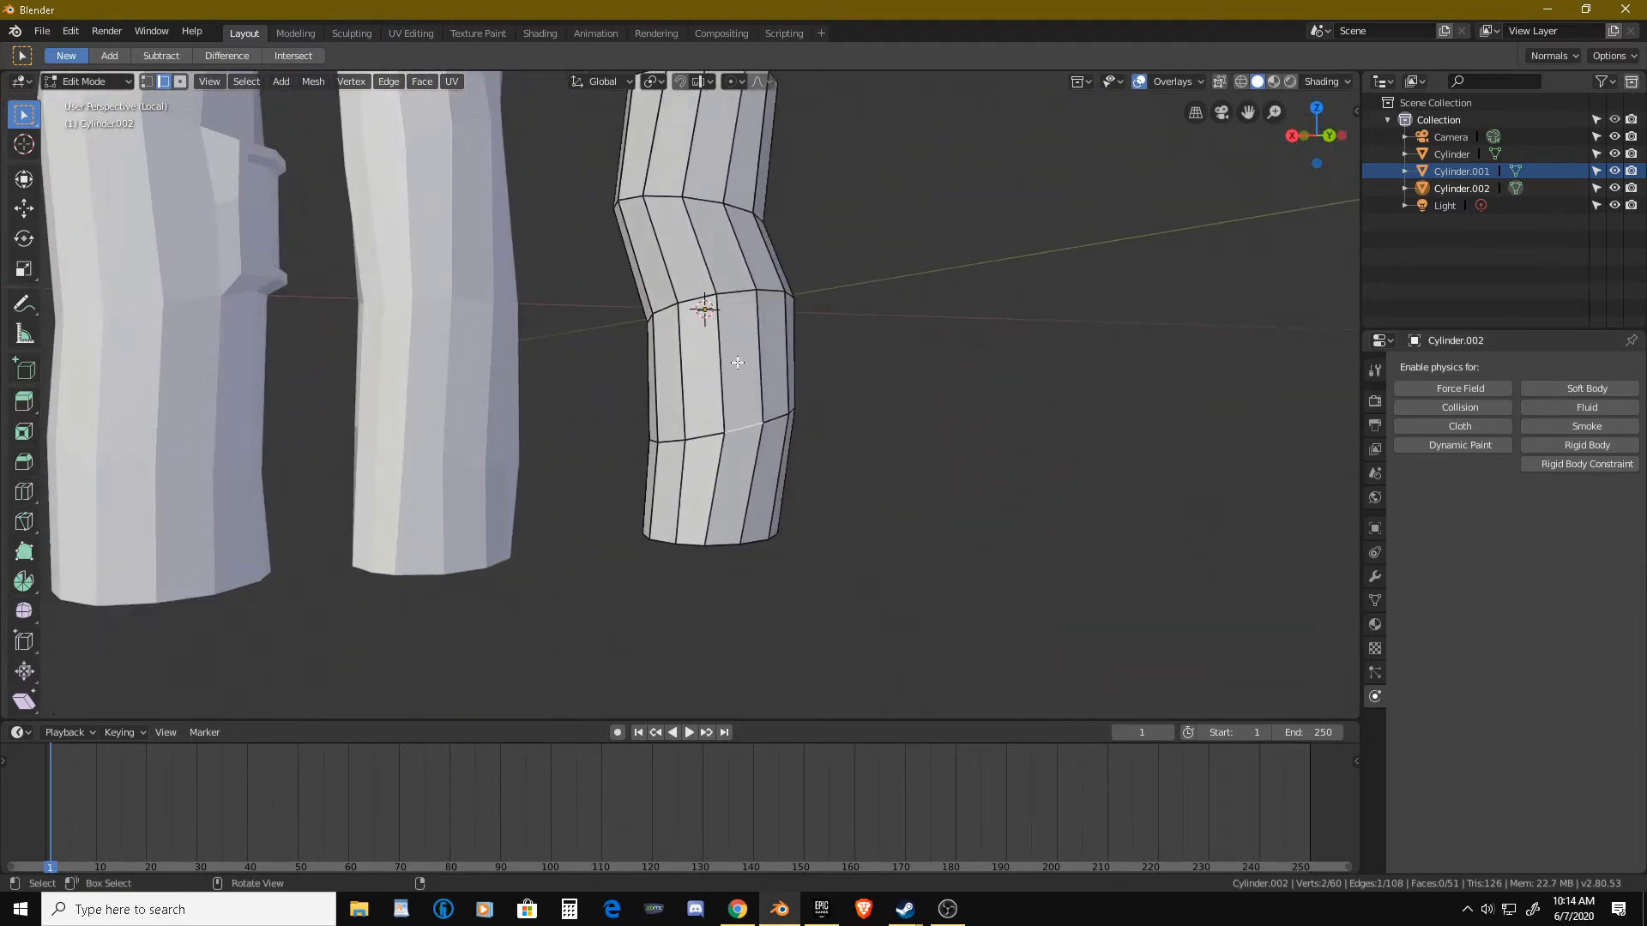
middle_drag(740, 300, 614, 429)
key(g)
click(813, 338)
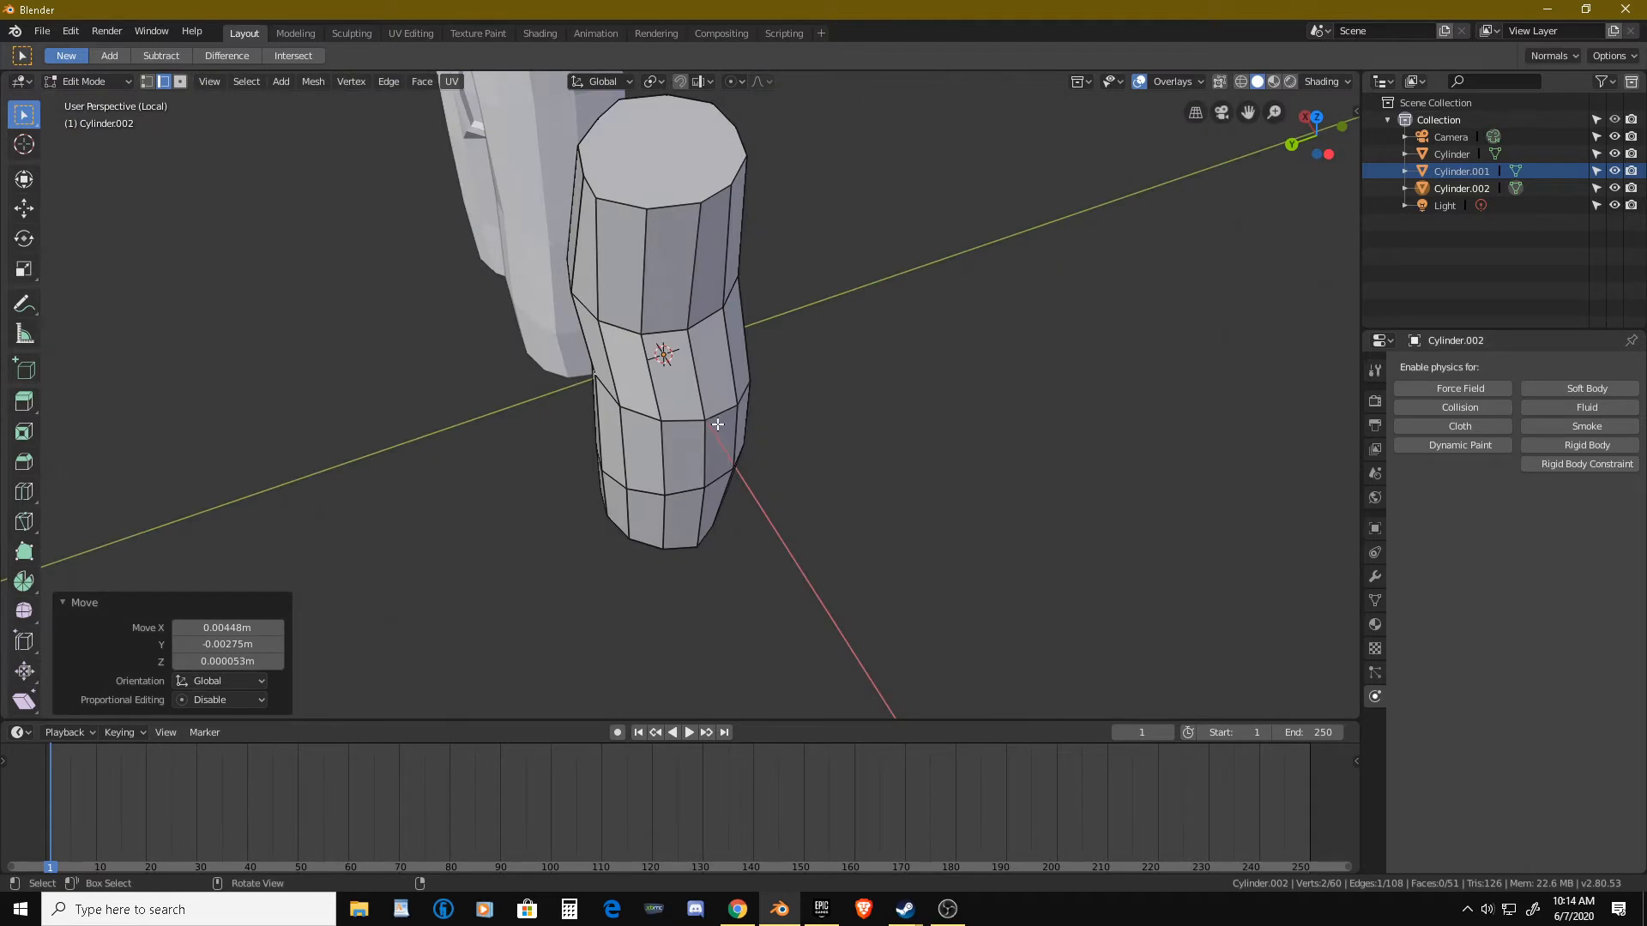
key(g)
click(745, 419)
Deselect the whole mesh of the third cylinder and return to Object Mode.
middle_drag(744, 419, 543, 379)
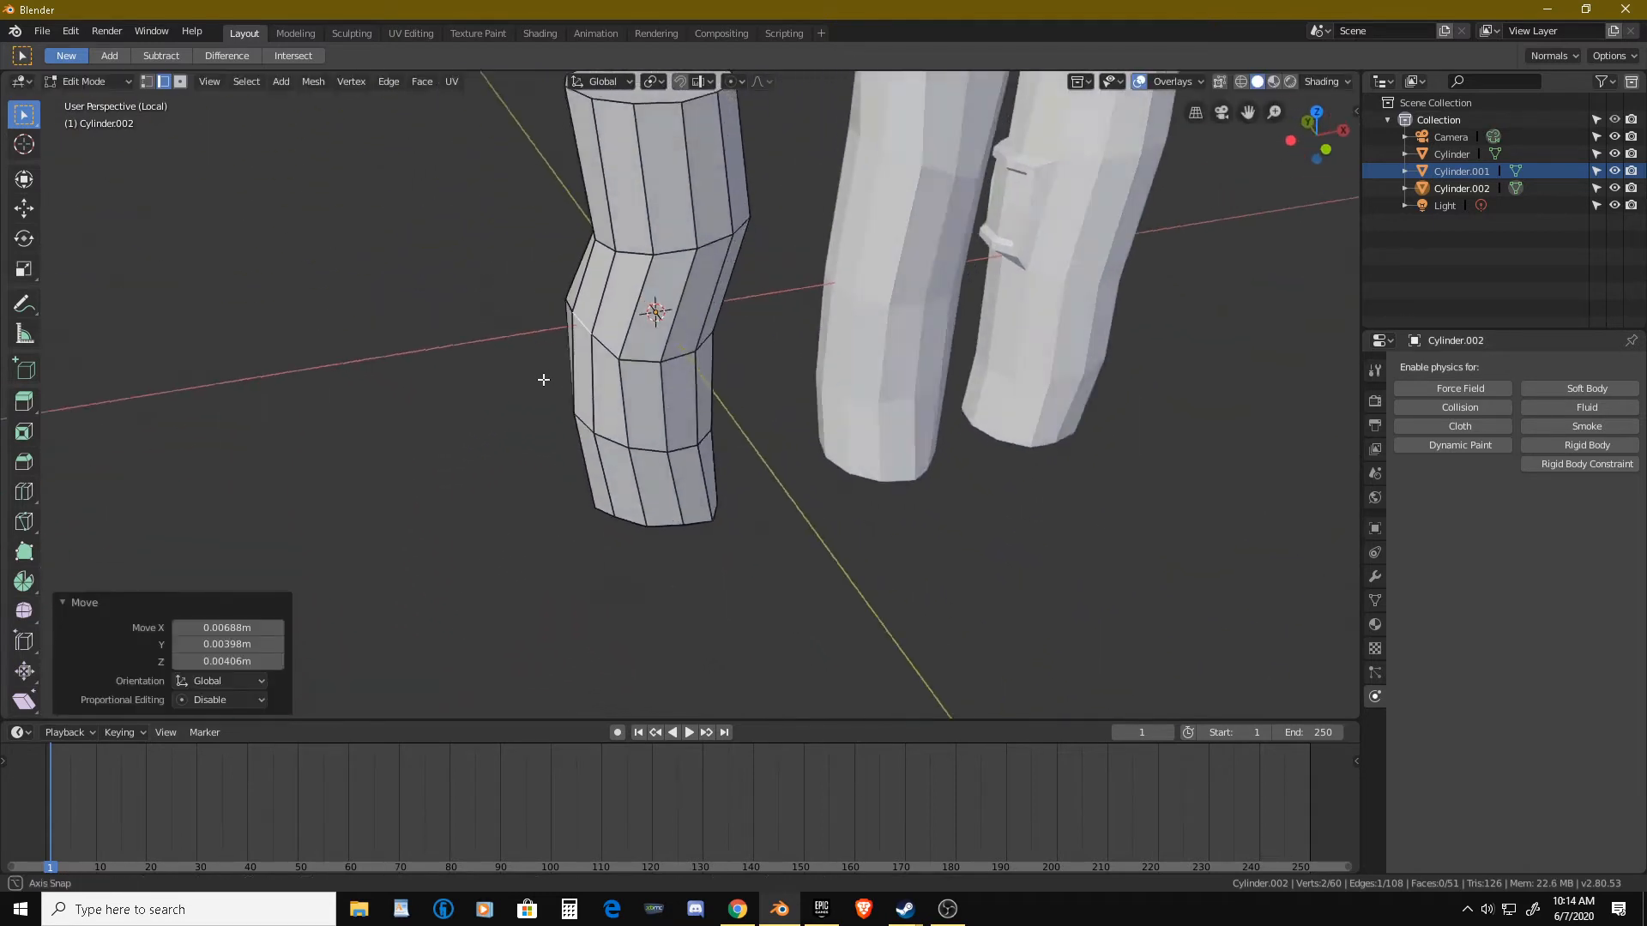
scroll(665, 429, down, 8)
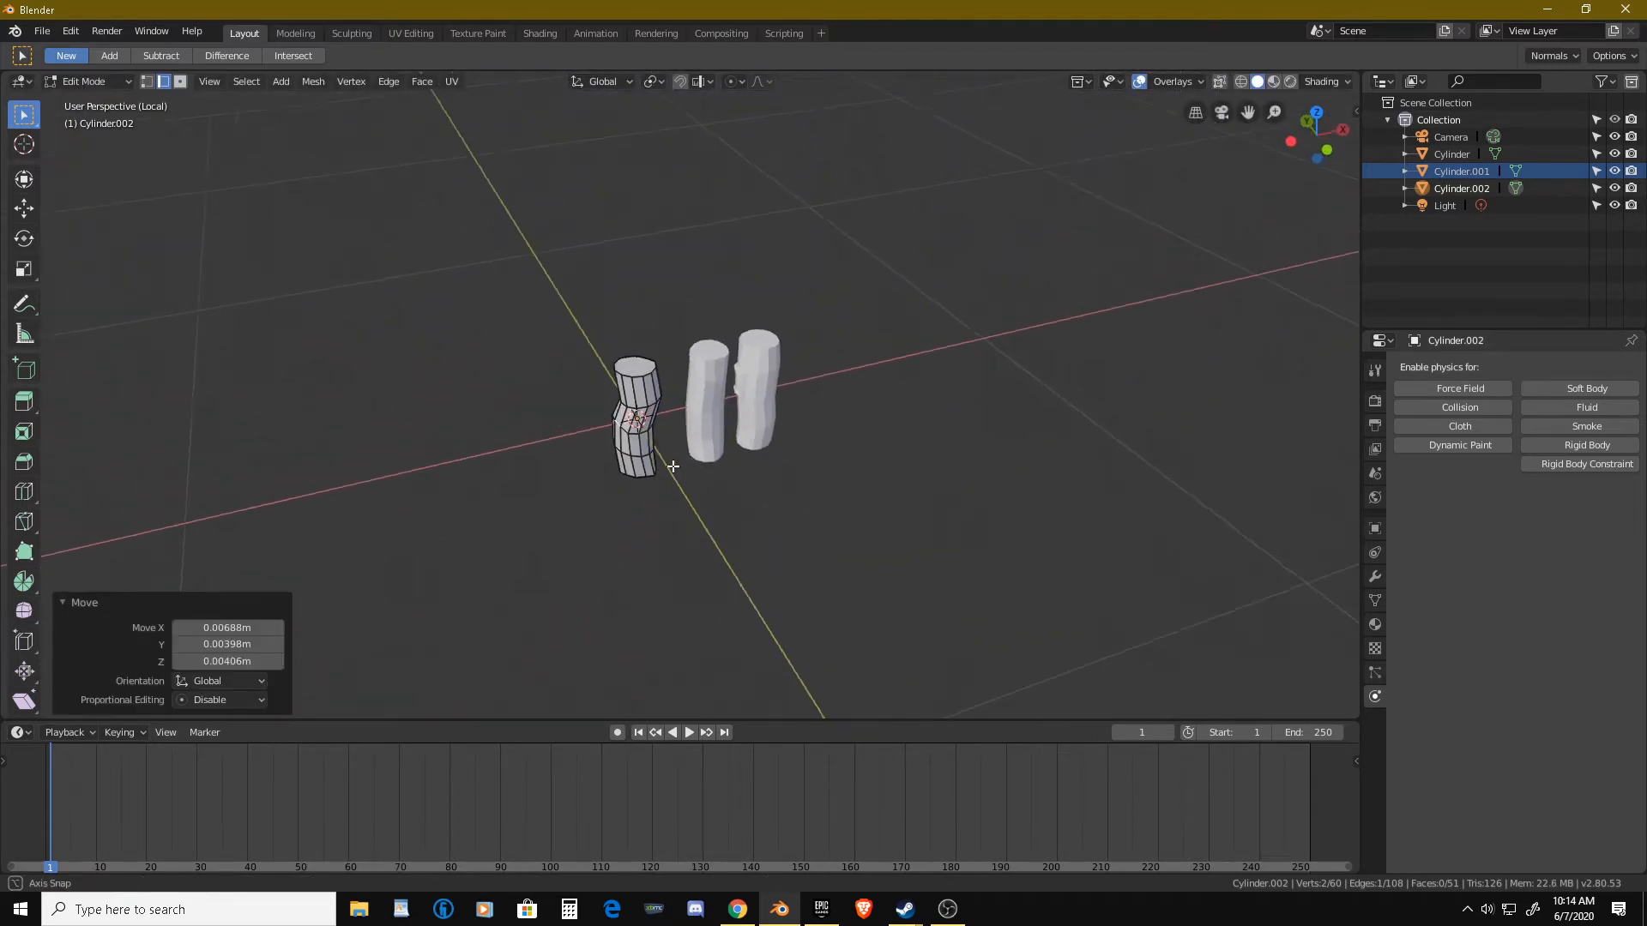
middle_drag(673, 466, 897, 452)
scroll(764, 442, up, 4)
click(906, 444)
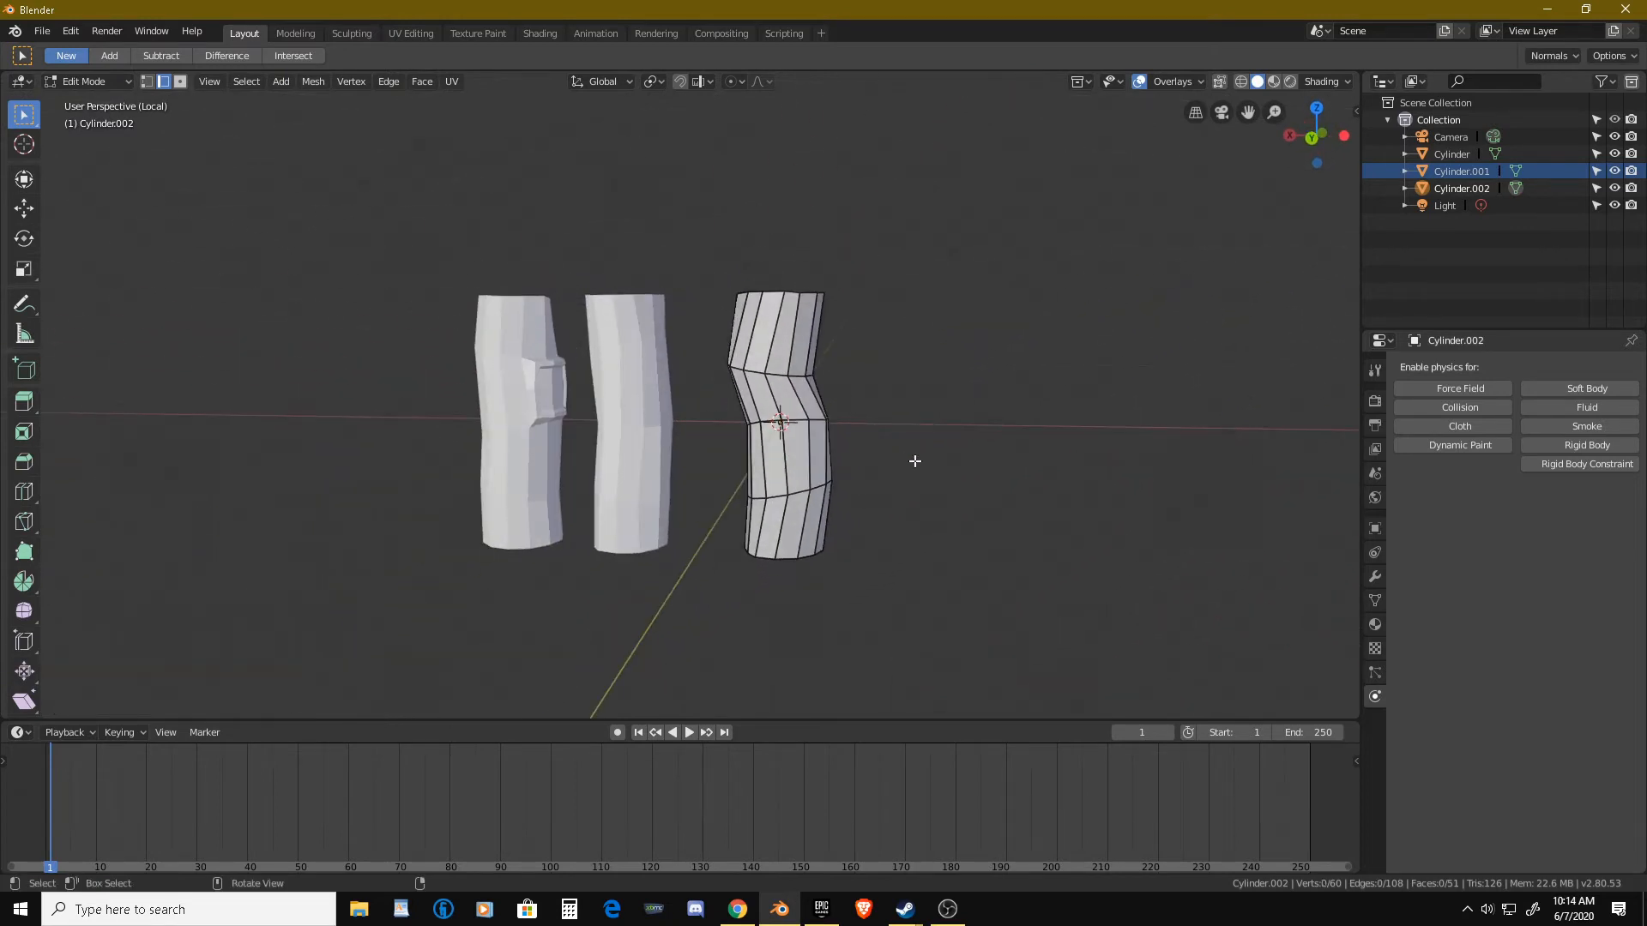
key(Tab)
Select all three cylinders and rotate them together about the global X axis to lay them down at a slant.
middle_drag(899, 422, 775, 514)
scroll(767, 487, down, 3)
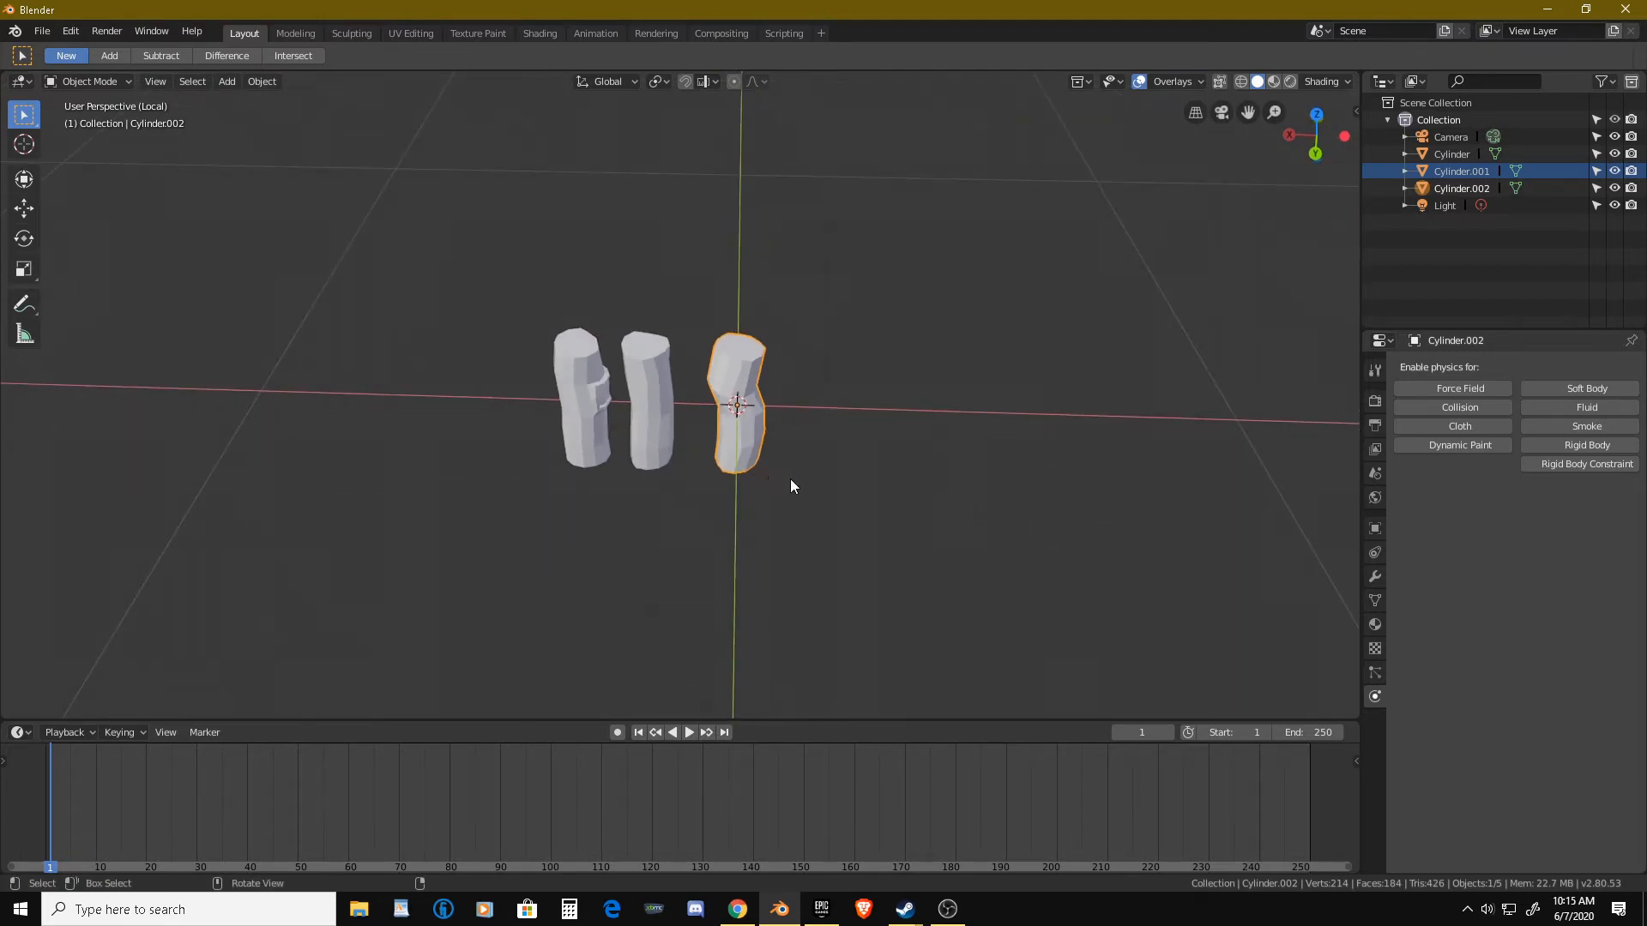
scroll(727, 429, up, 2)
middle_drag(727, 424, 626, 419)
mouse_move(652, 359)
middle_down()
mouse_move(684, 394)
mouse_move(661, 455)
mouse_move(651, 420)
mouse_move(663, 434)
mouse_move(691, 344)
mouse_move(621, 327)
mouse_move(692, 415)
mouse_move(630, 377)
mouse_move(666, 379)
middle_up()
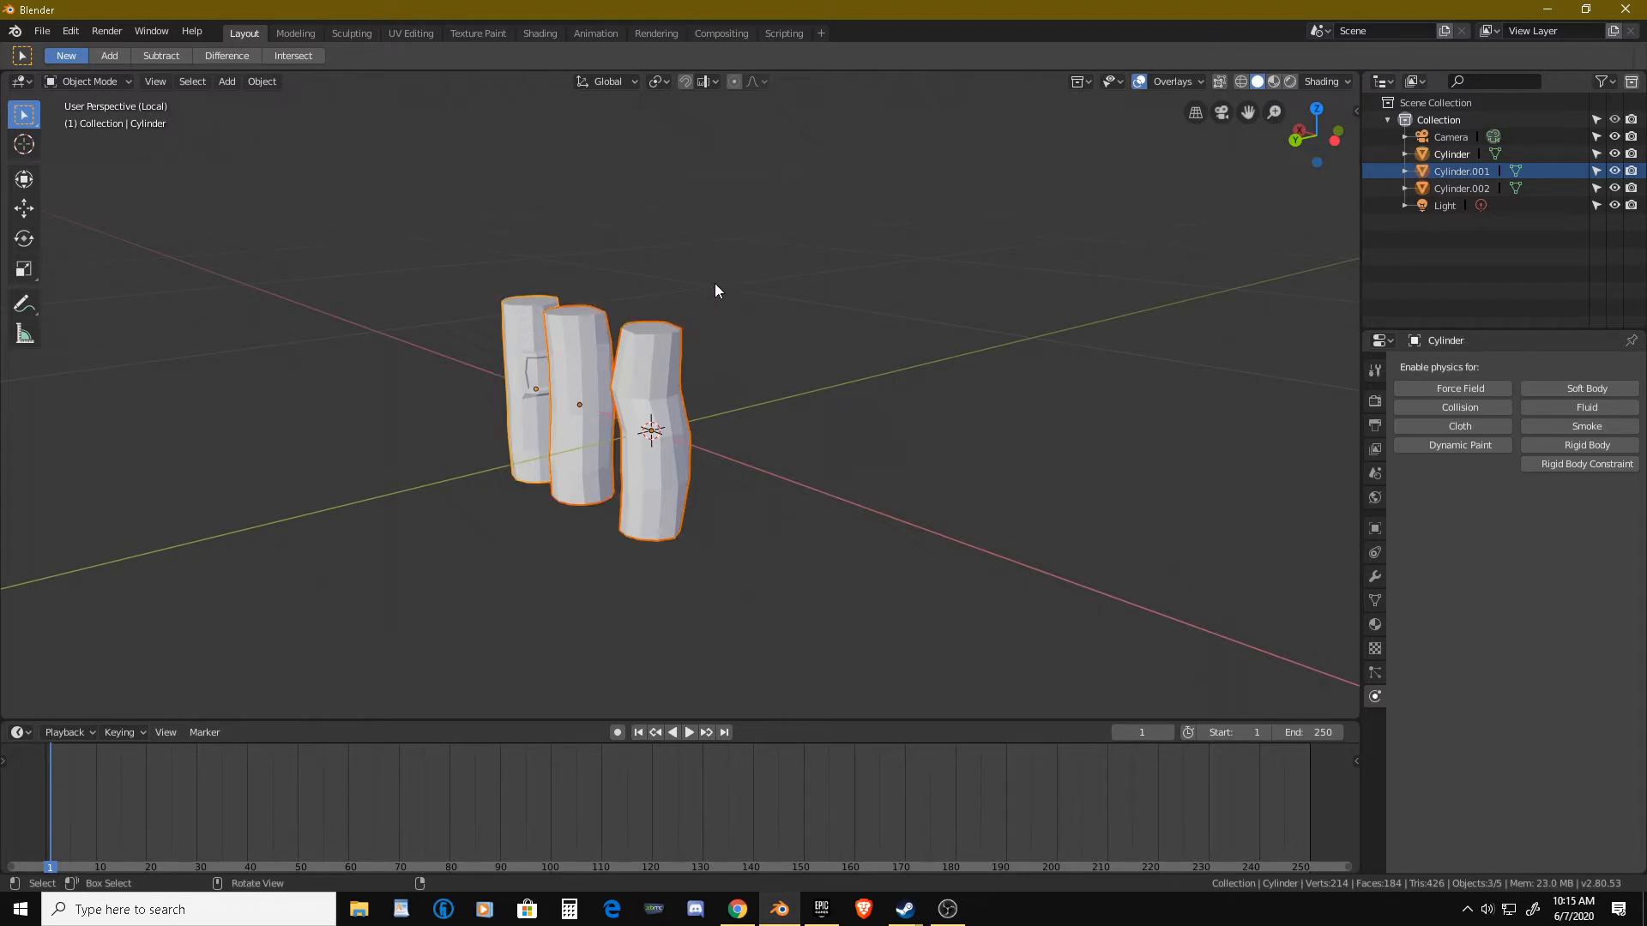
key(x)
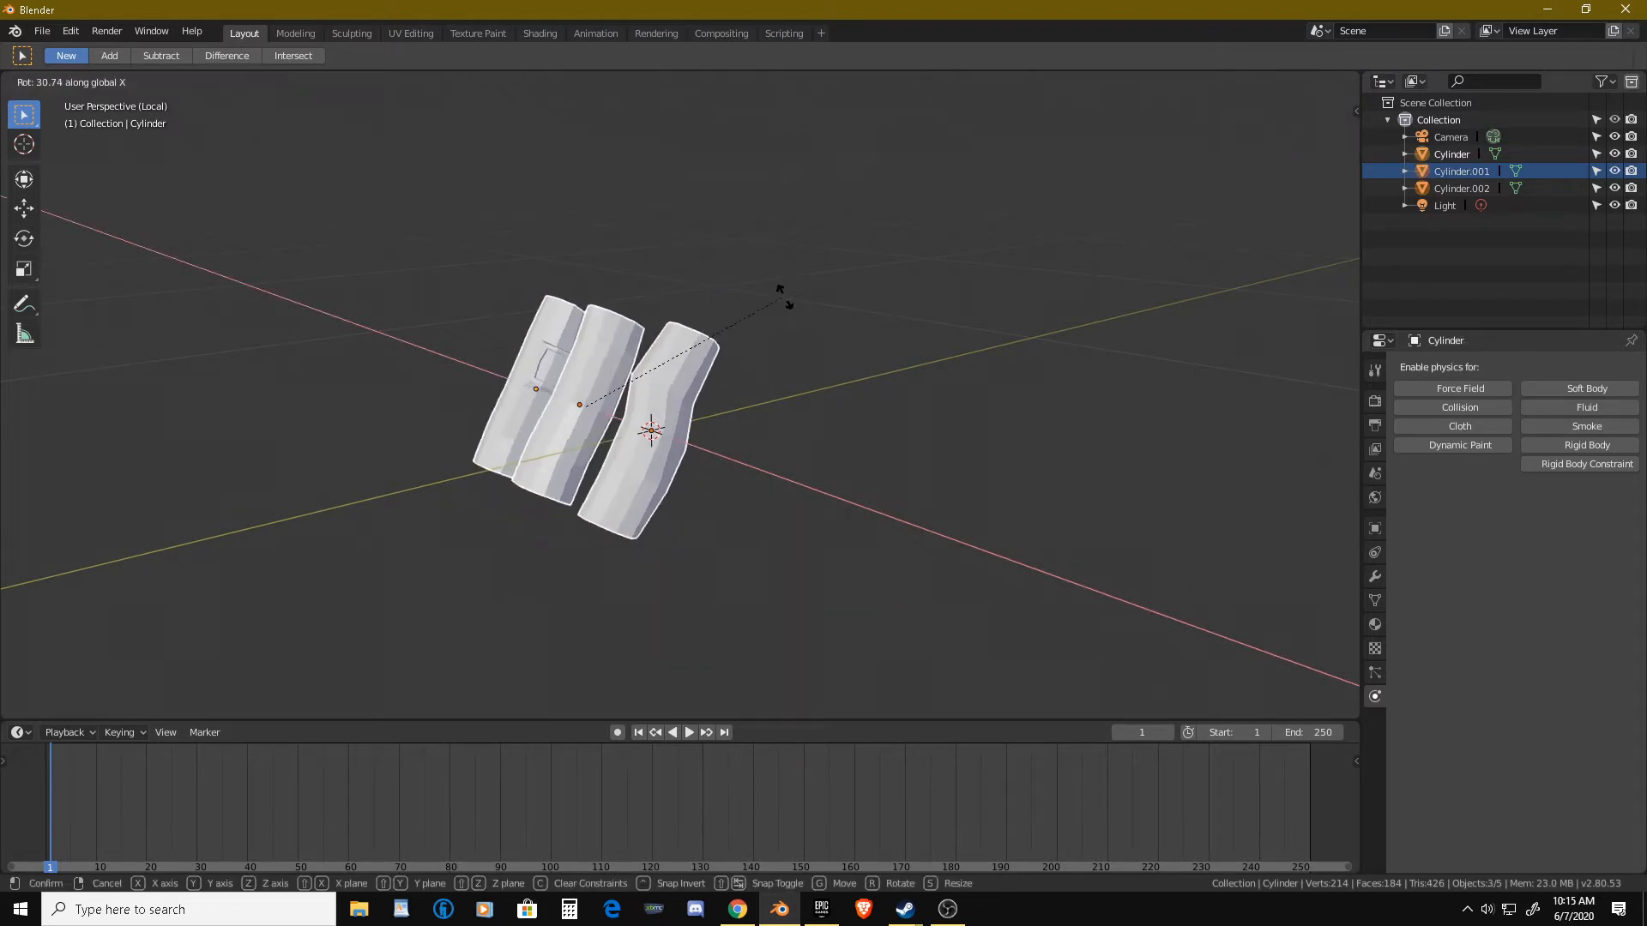
click(875, 492)
Rotate only the cylinder with the raised knob about -130° around the global Z axis.
middle_drag(665, 451, 930, 475)
click(542, 540)
middle_drag(542, 540, 620, 453)
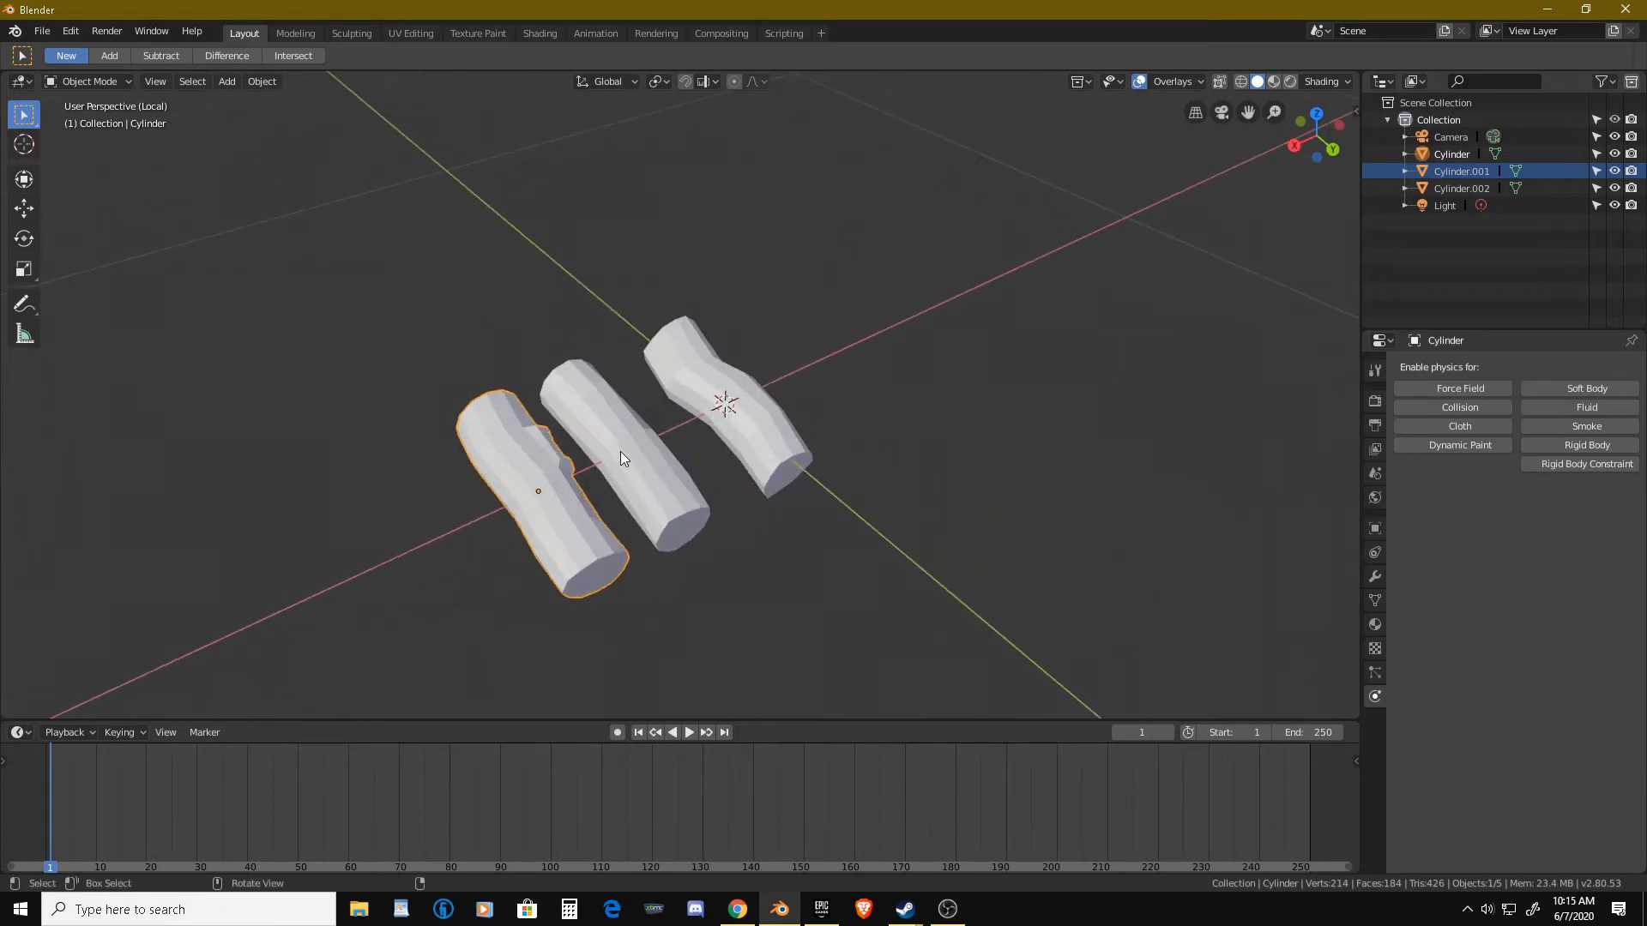
key(r)
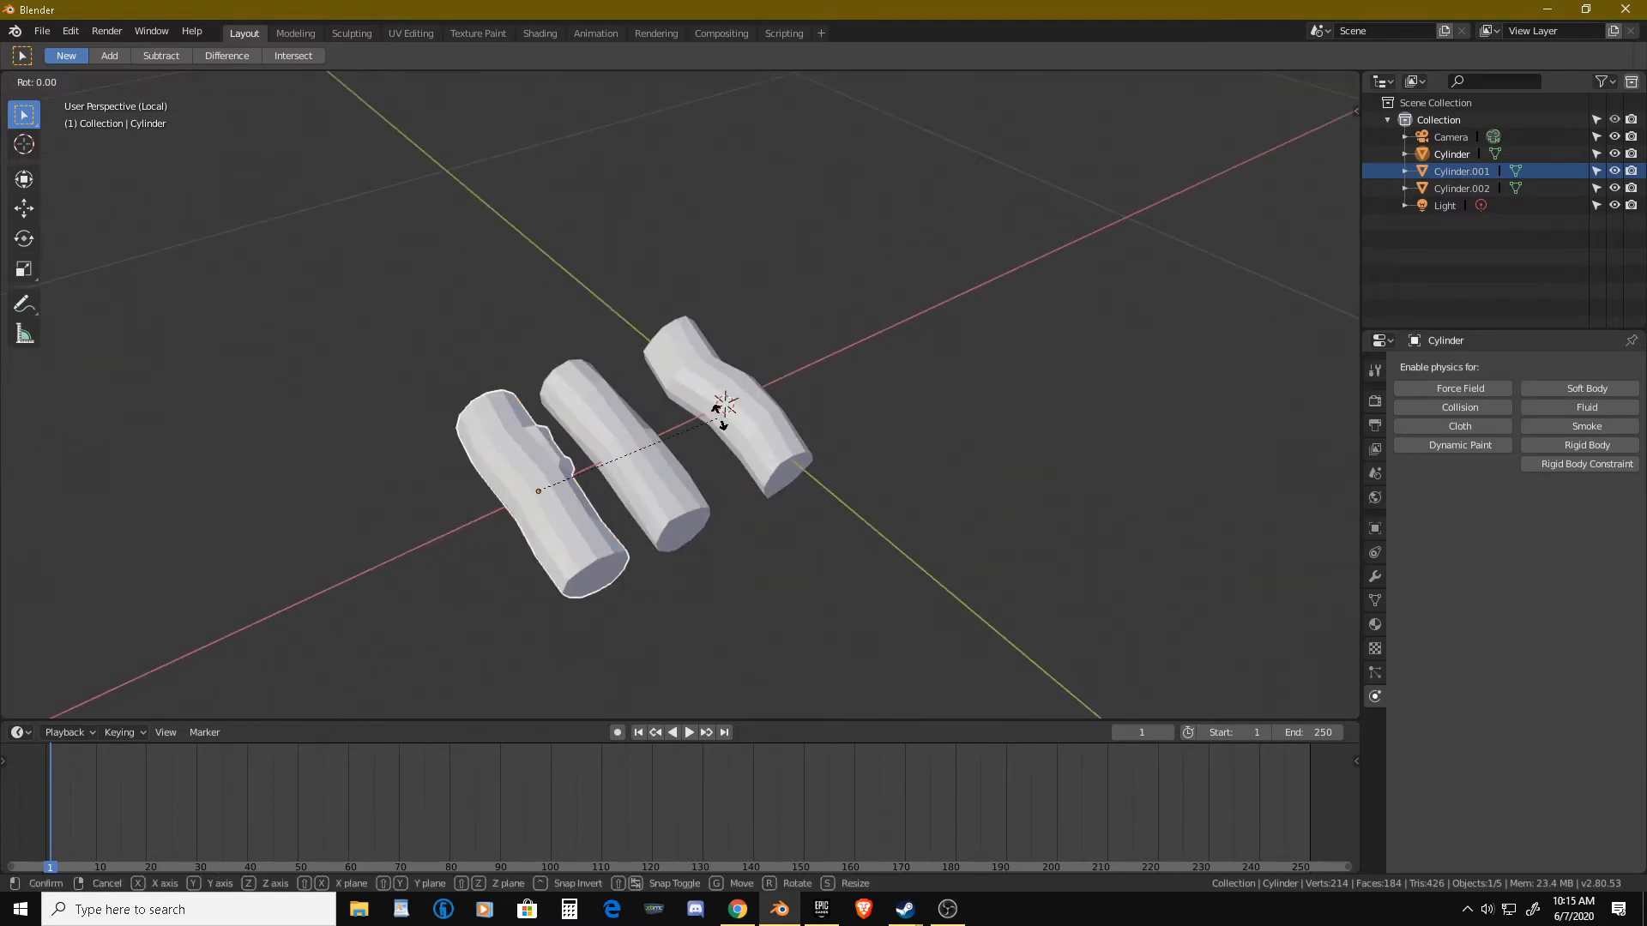
key(z)
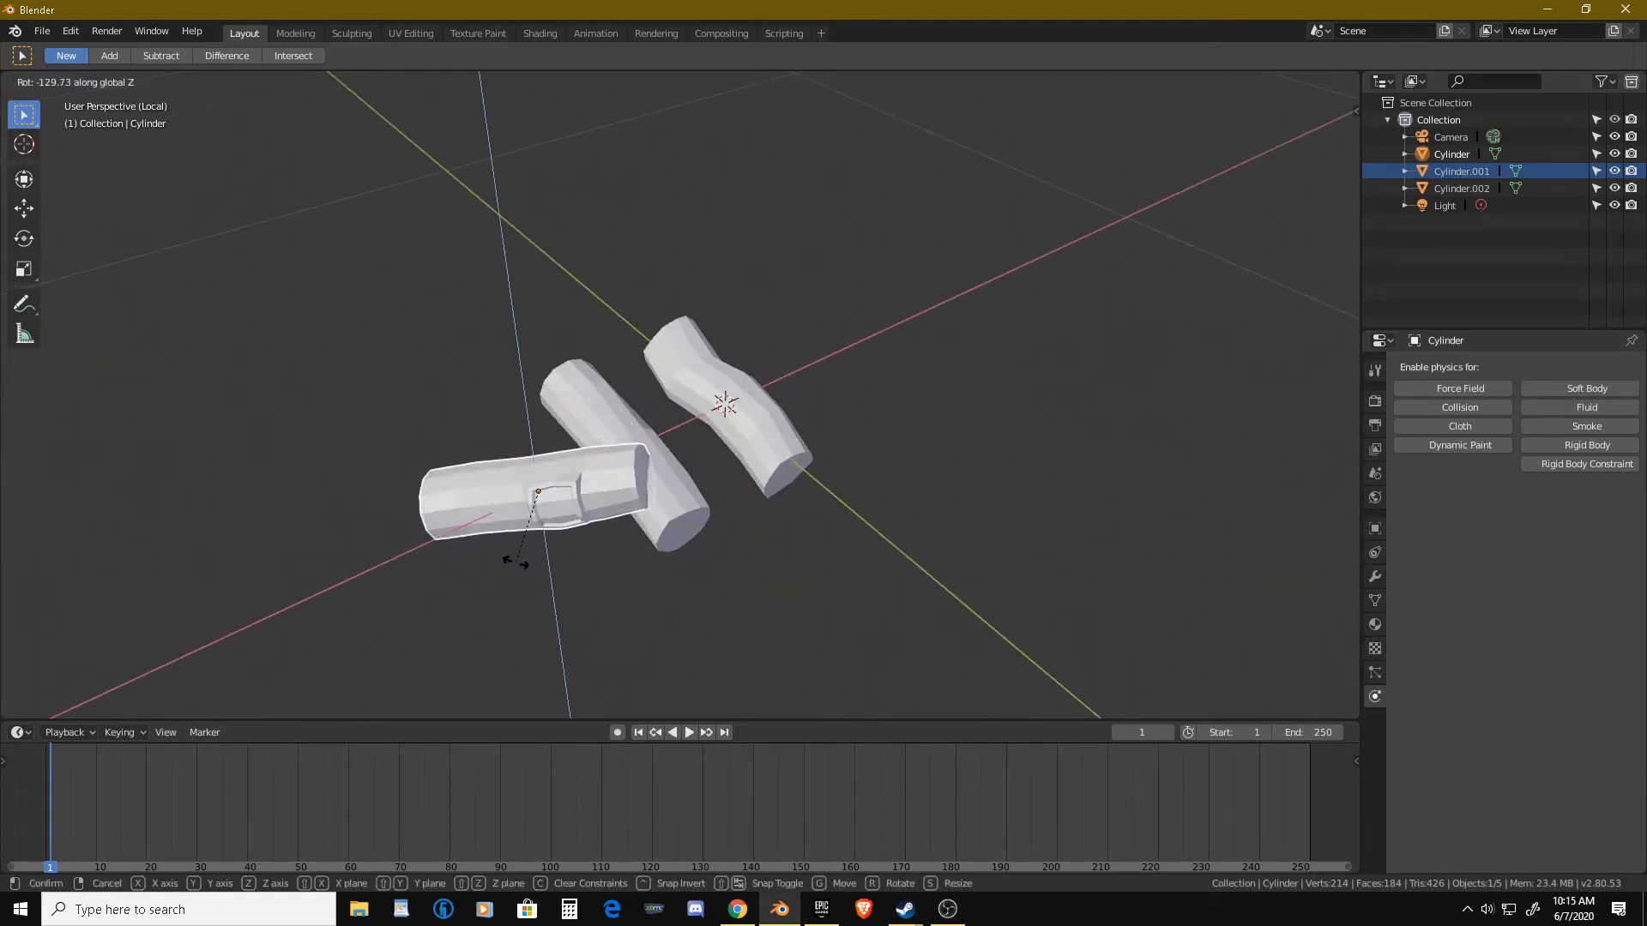
click(513, 563)
Move the knobbed cylinder with its local Z axis locked, about 0.215 m and 0.067 m along the other two axes.
key(g)
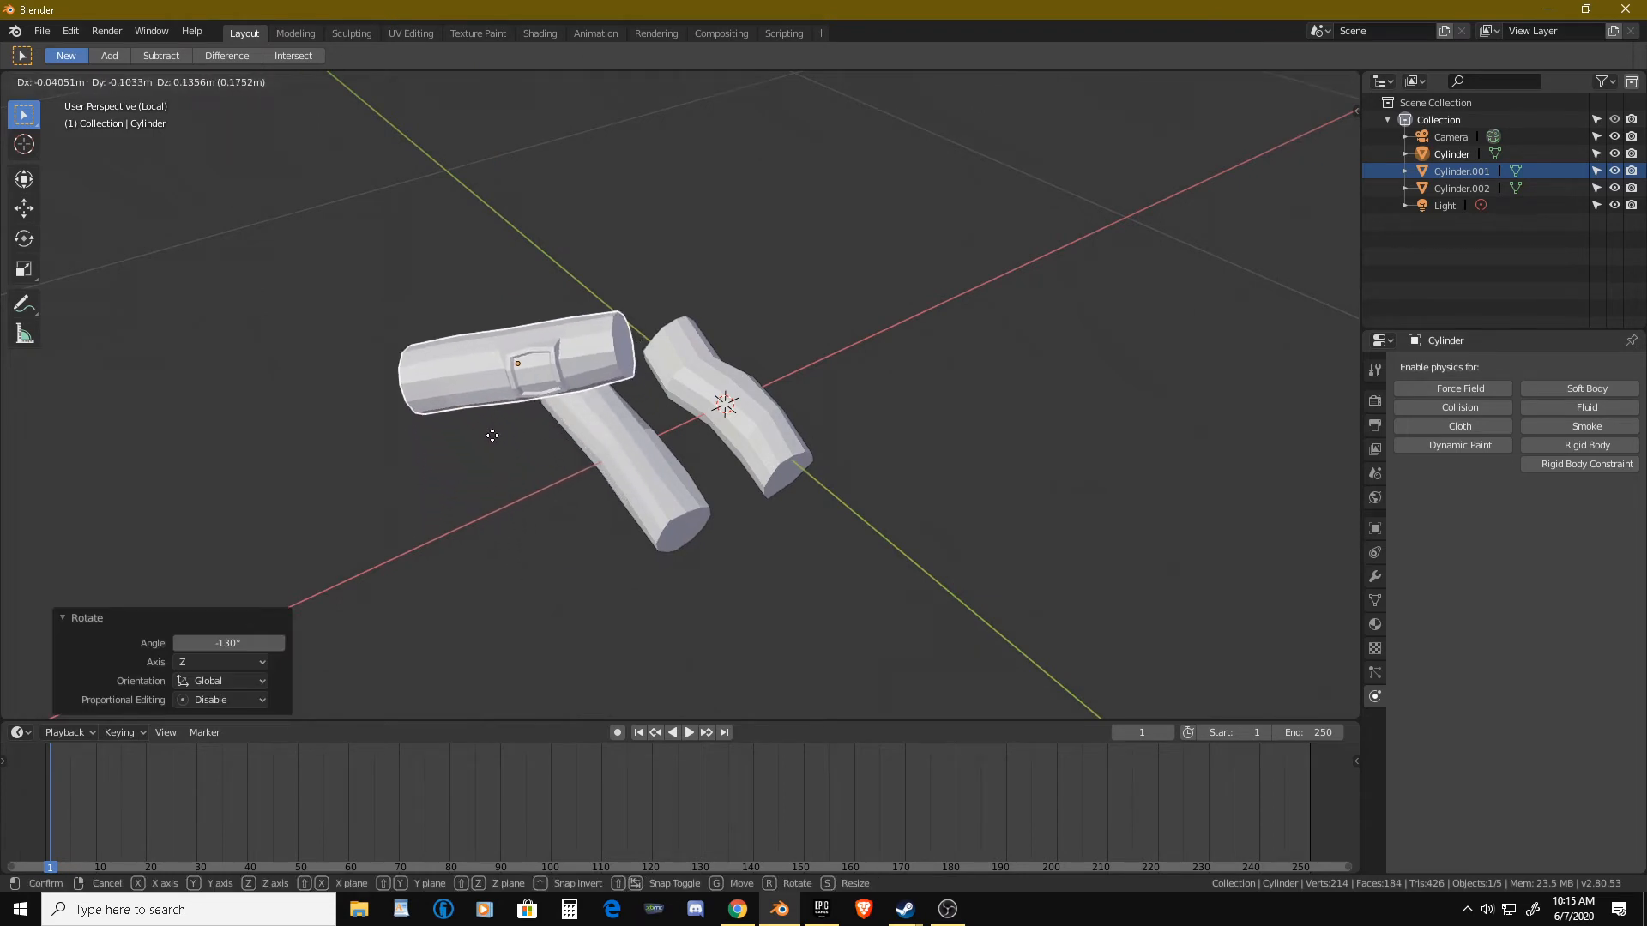
key(z)
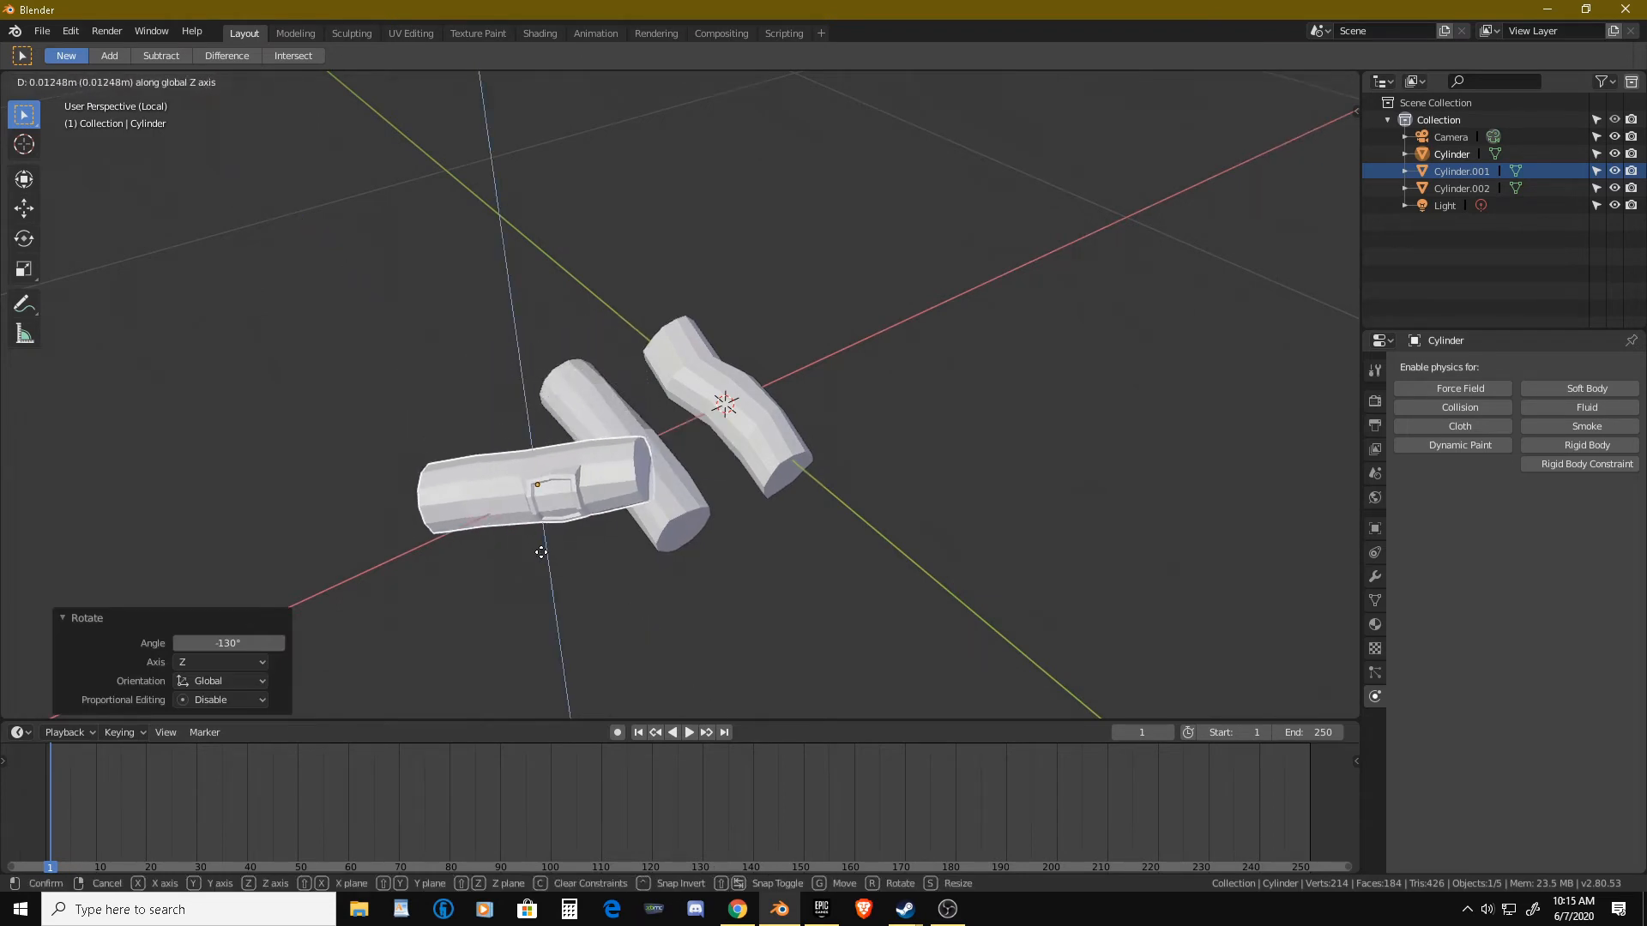
key(shift+z)
key(shift+z)
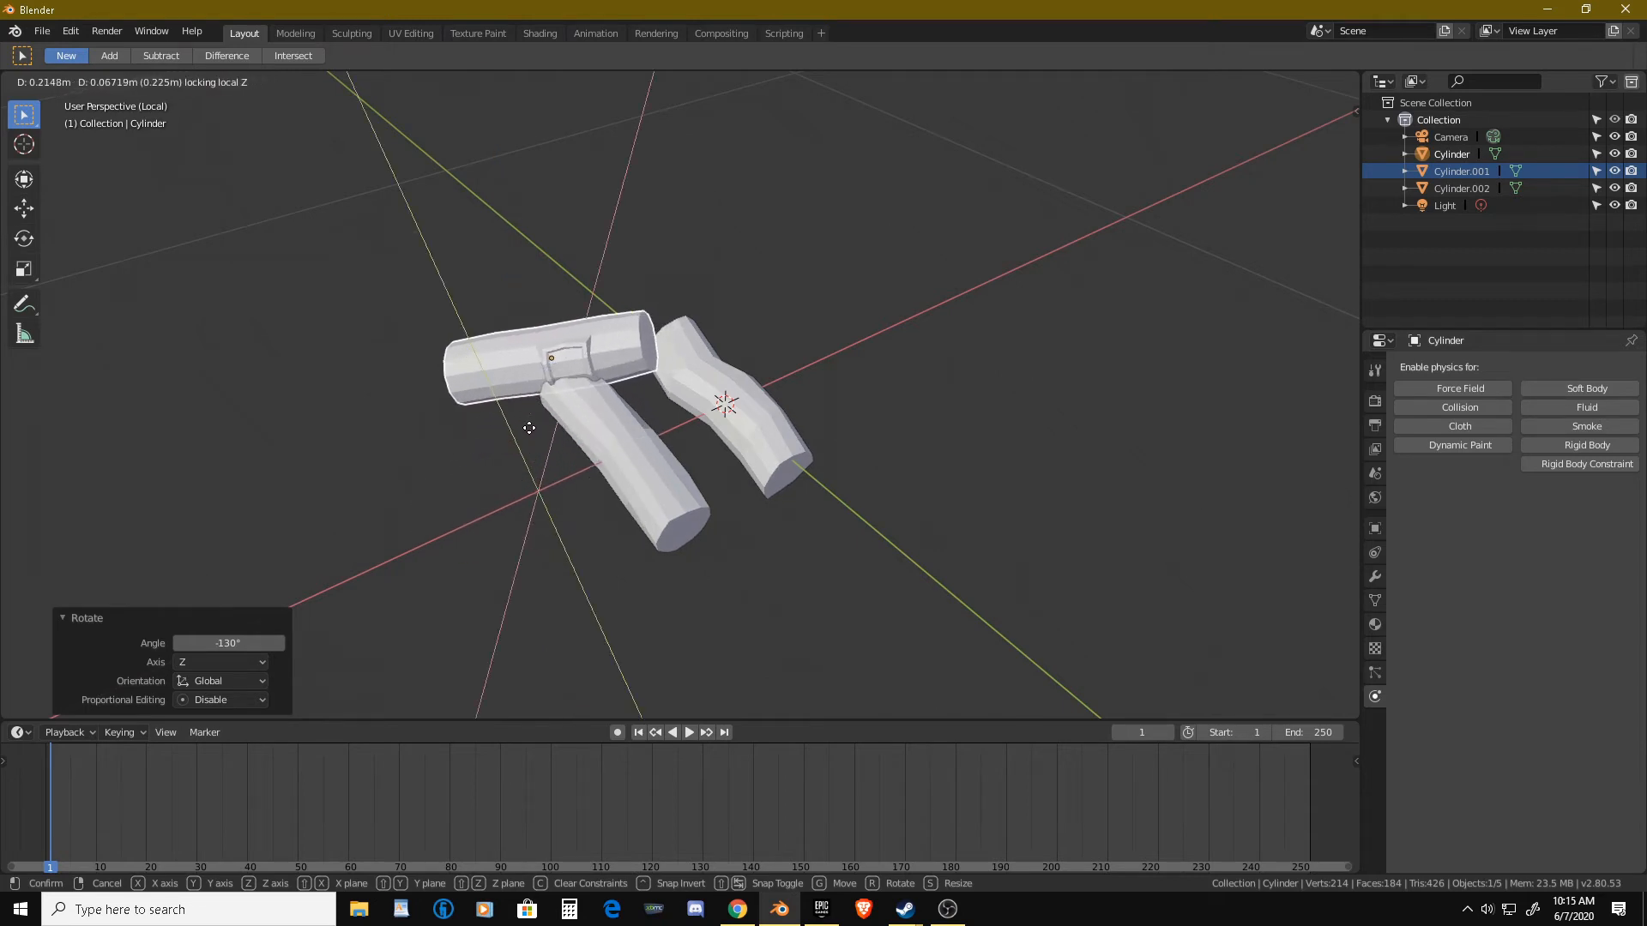
click(530, 428)
From a view above, move the knobbed cylinder to the near ends of the other two and rotate it about 18.9° in the view.
middle_drag(529, 428, 791, 523)
key(g)
click(734, 431)
key(r)
click(779, 527)
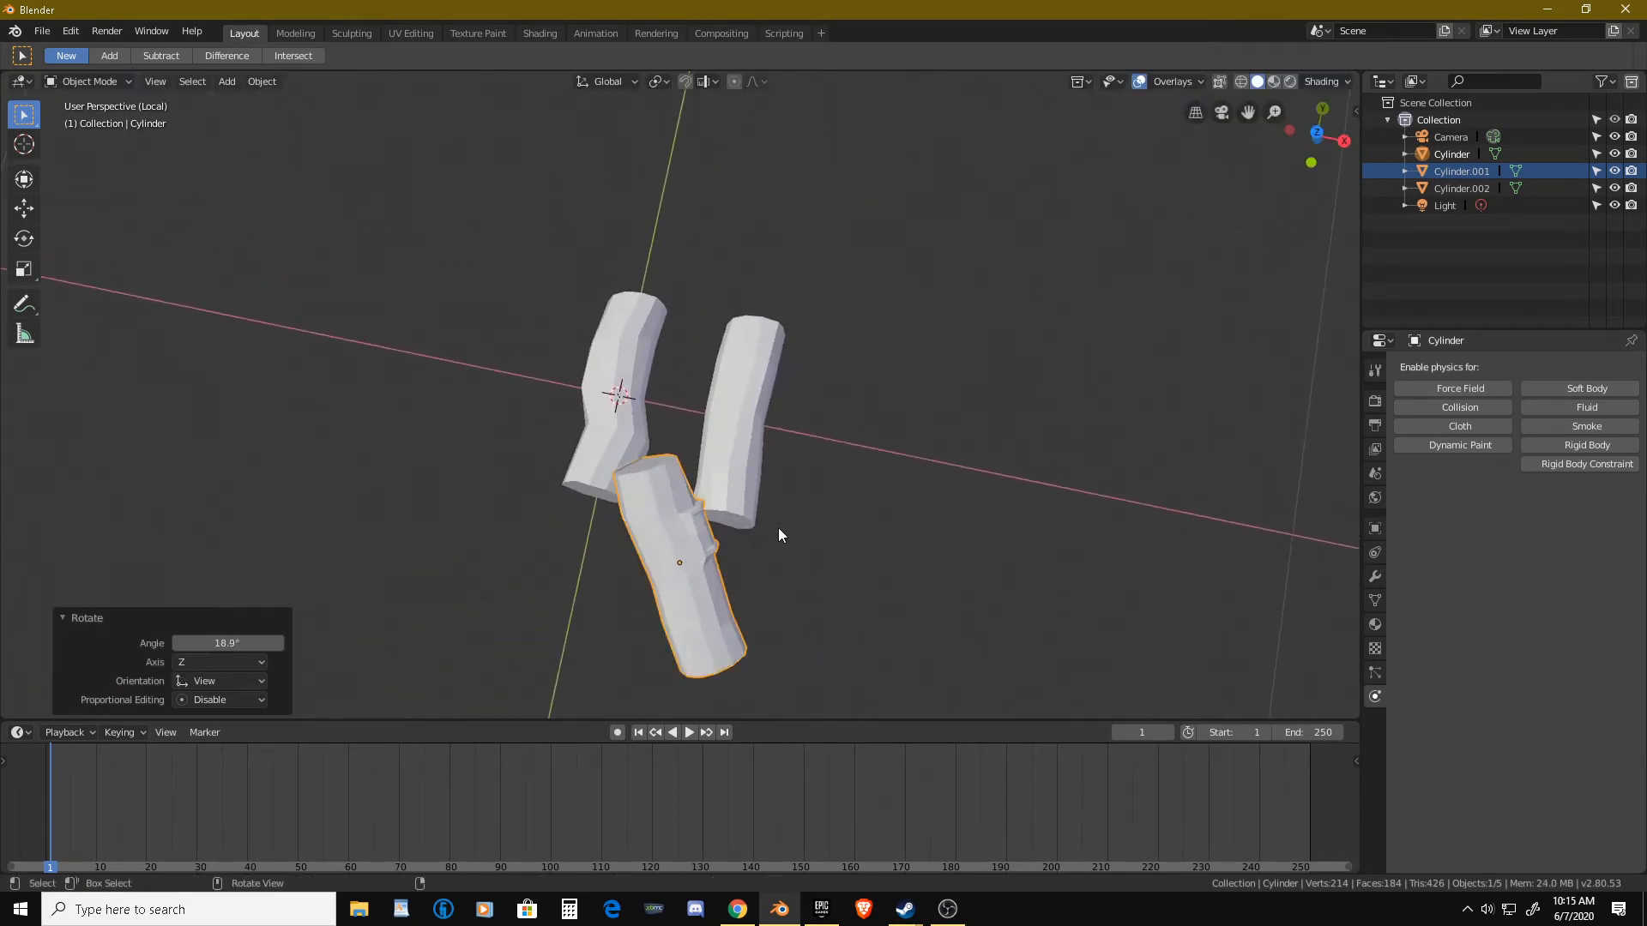
Rotate the smooth second cylinder in the view so its near end points toward the centre of the group.
click(732, 448)
key(r)
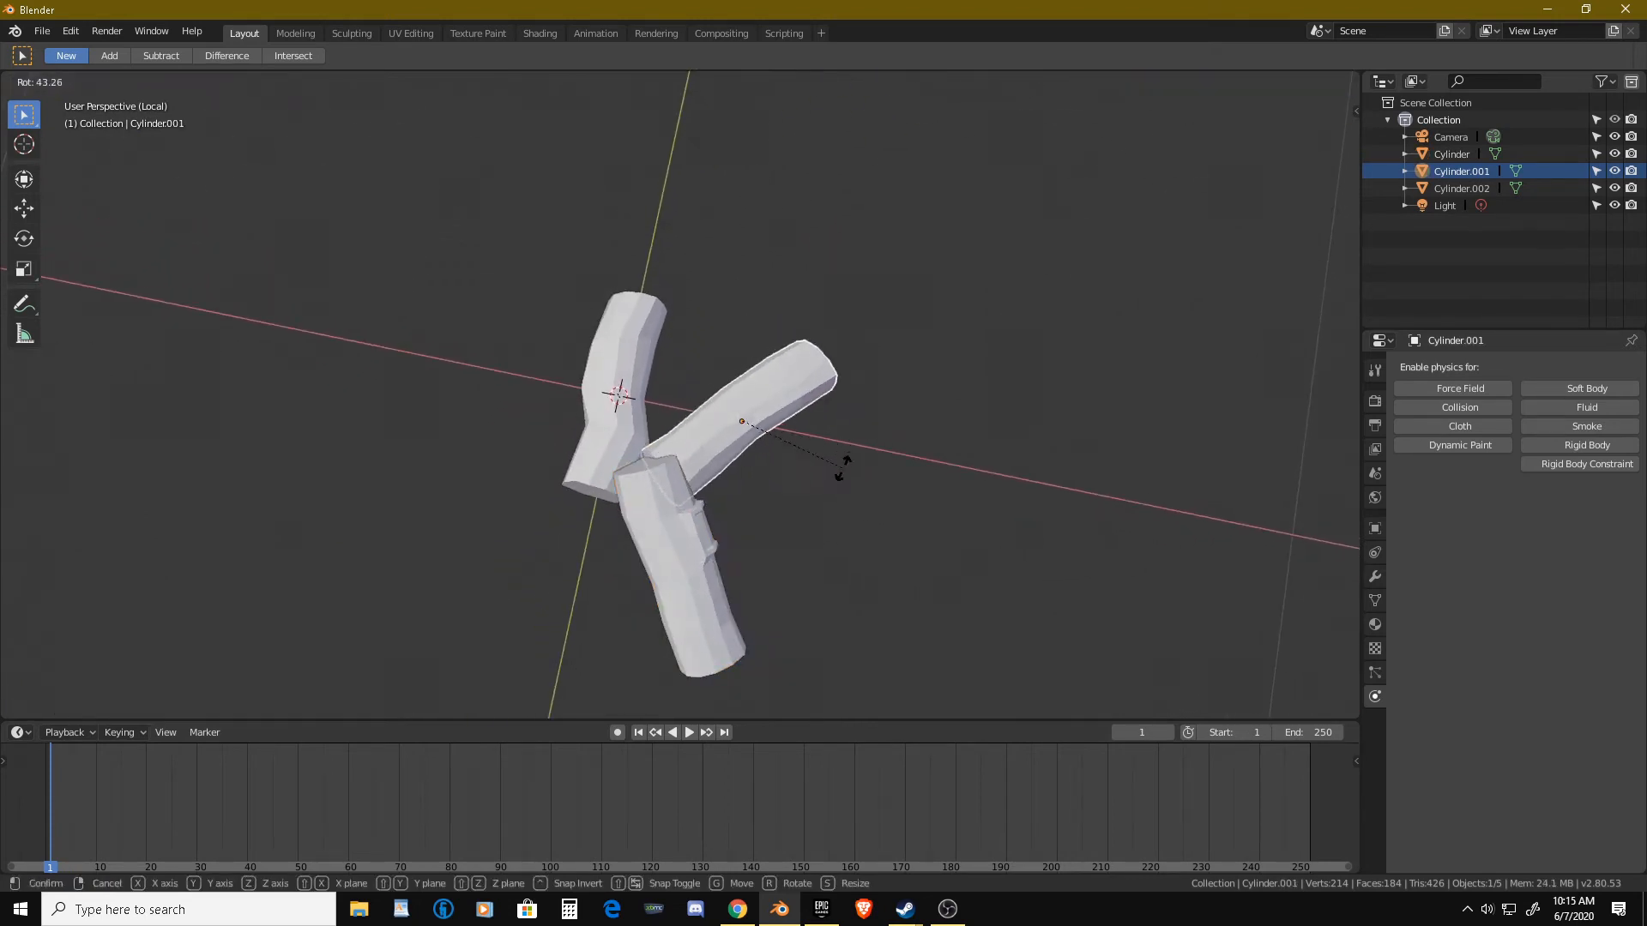
click(832, 482)
Rotate the bent third cylinder about -62.8° in the view and move it away from the other two along negative X.
middle_drag(830, 491, 800, 489)
click(615, 466)
key(r)
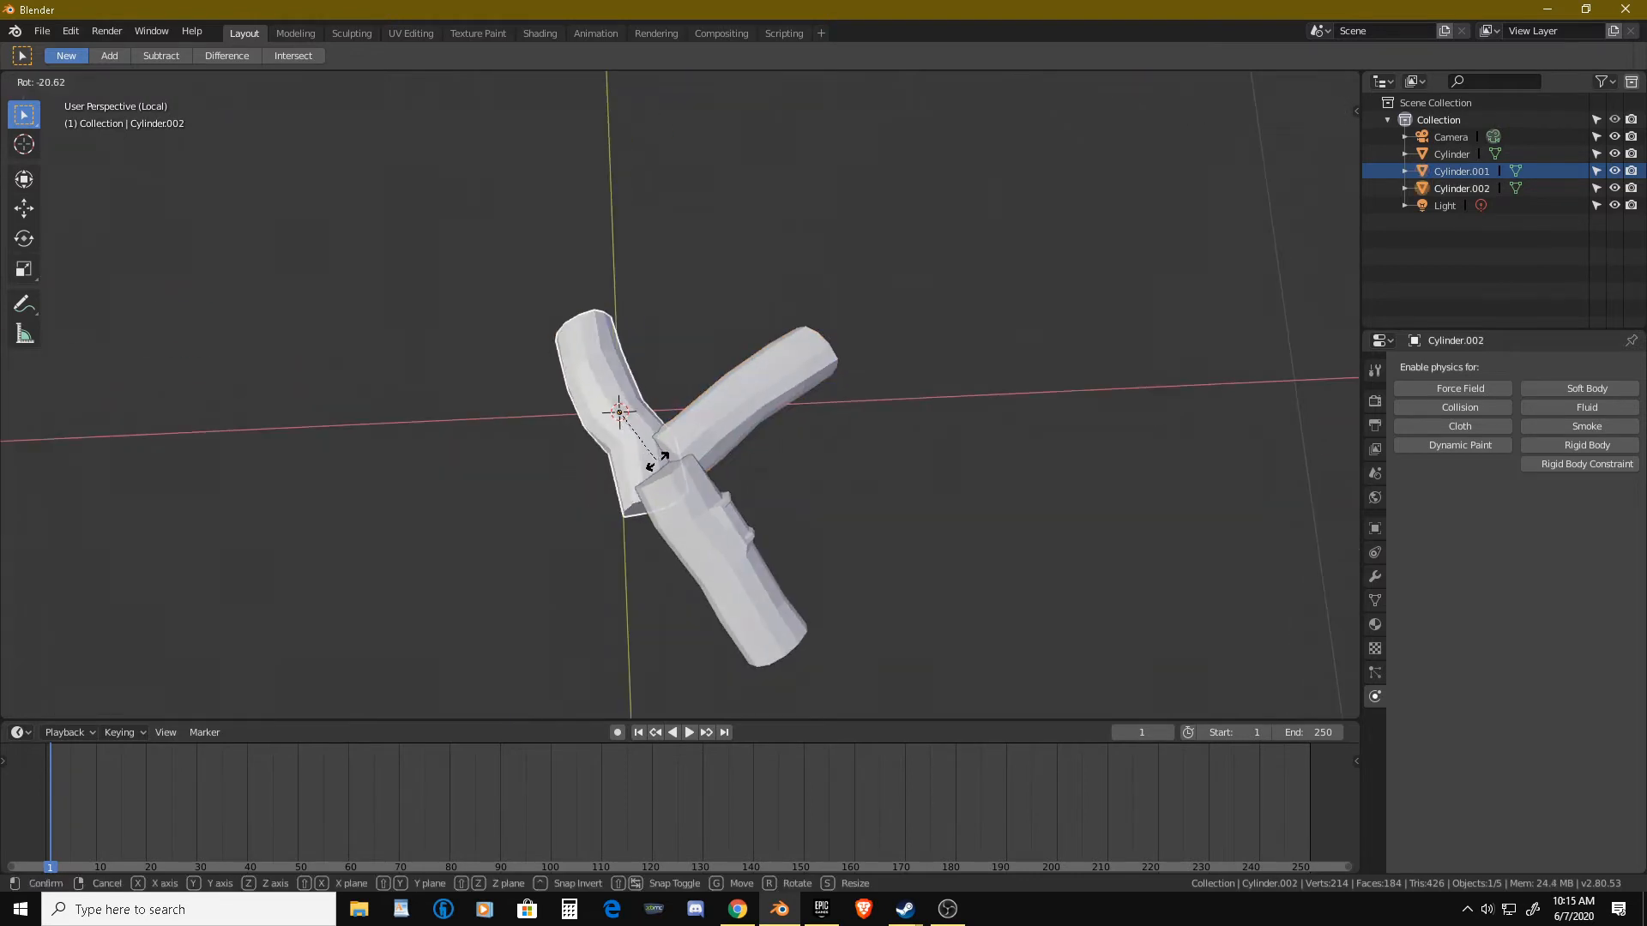
click(701, 427)
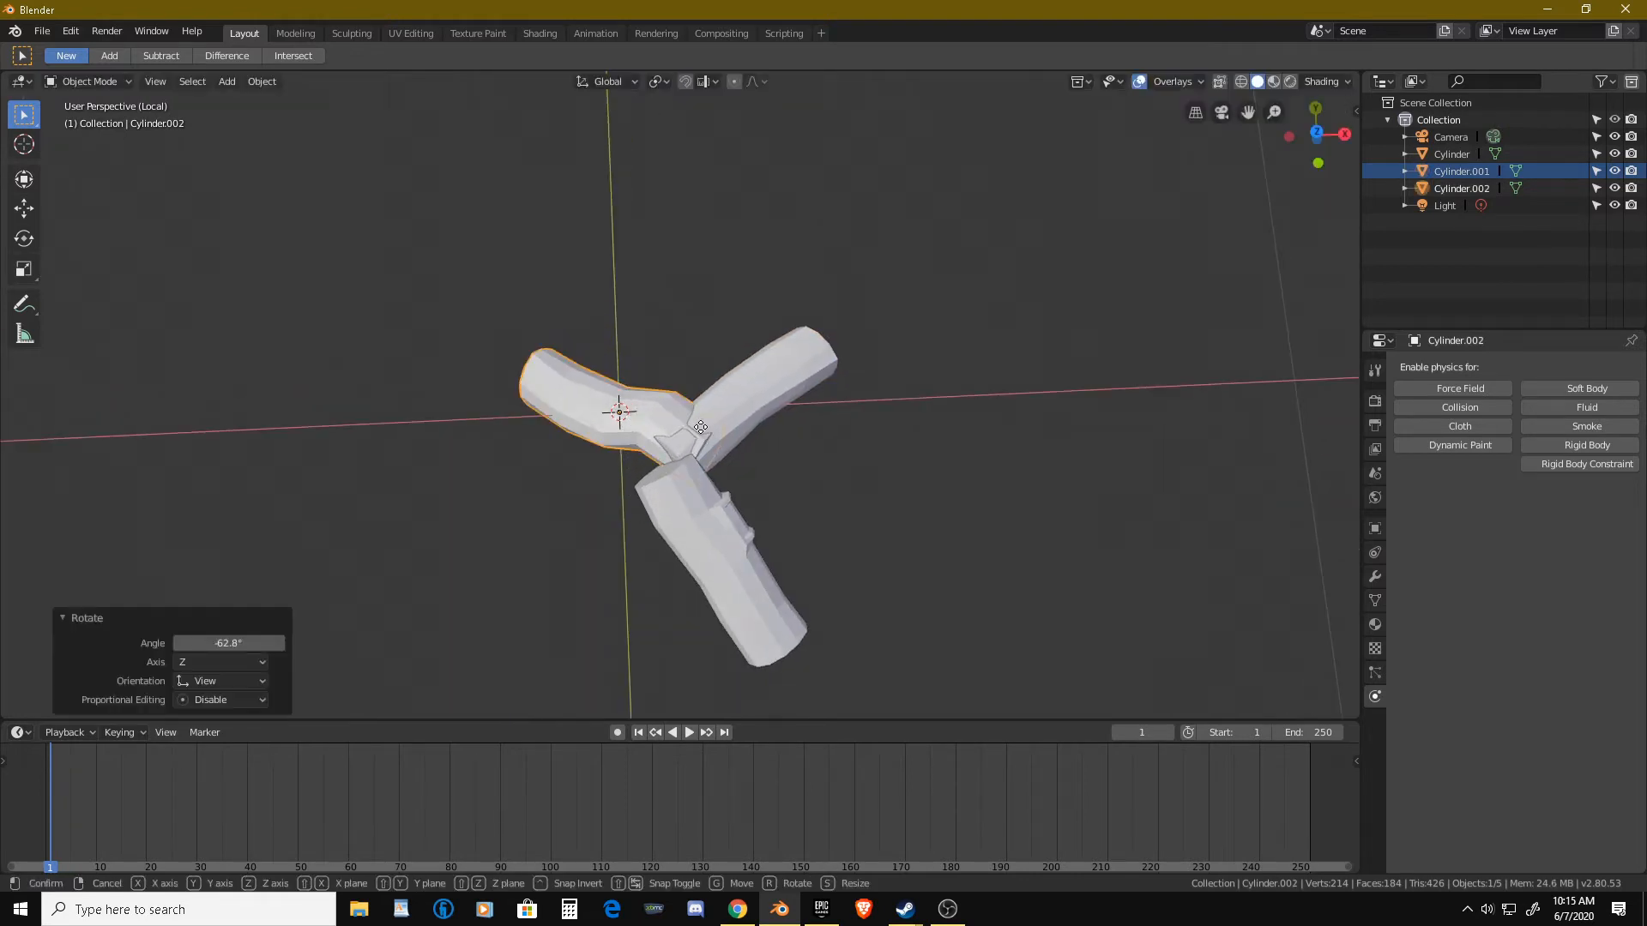
key(g)
click(632, 424)
Move the second cylinder slightly outward from the centre of the radial arrangement.
click(698, 425)
key(g)
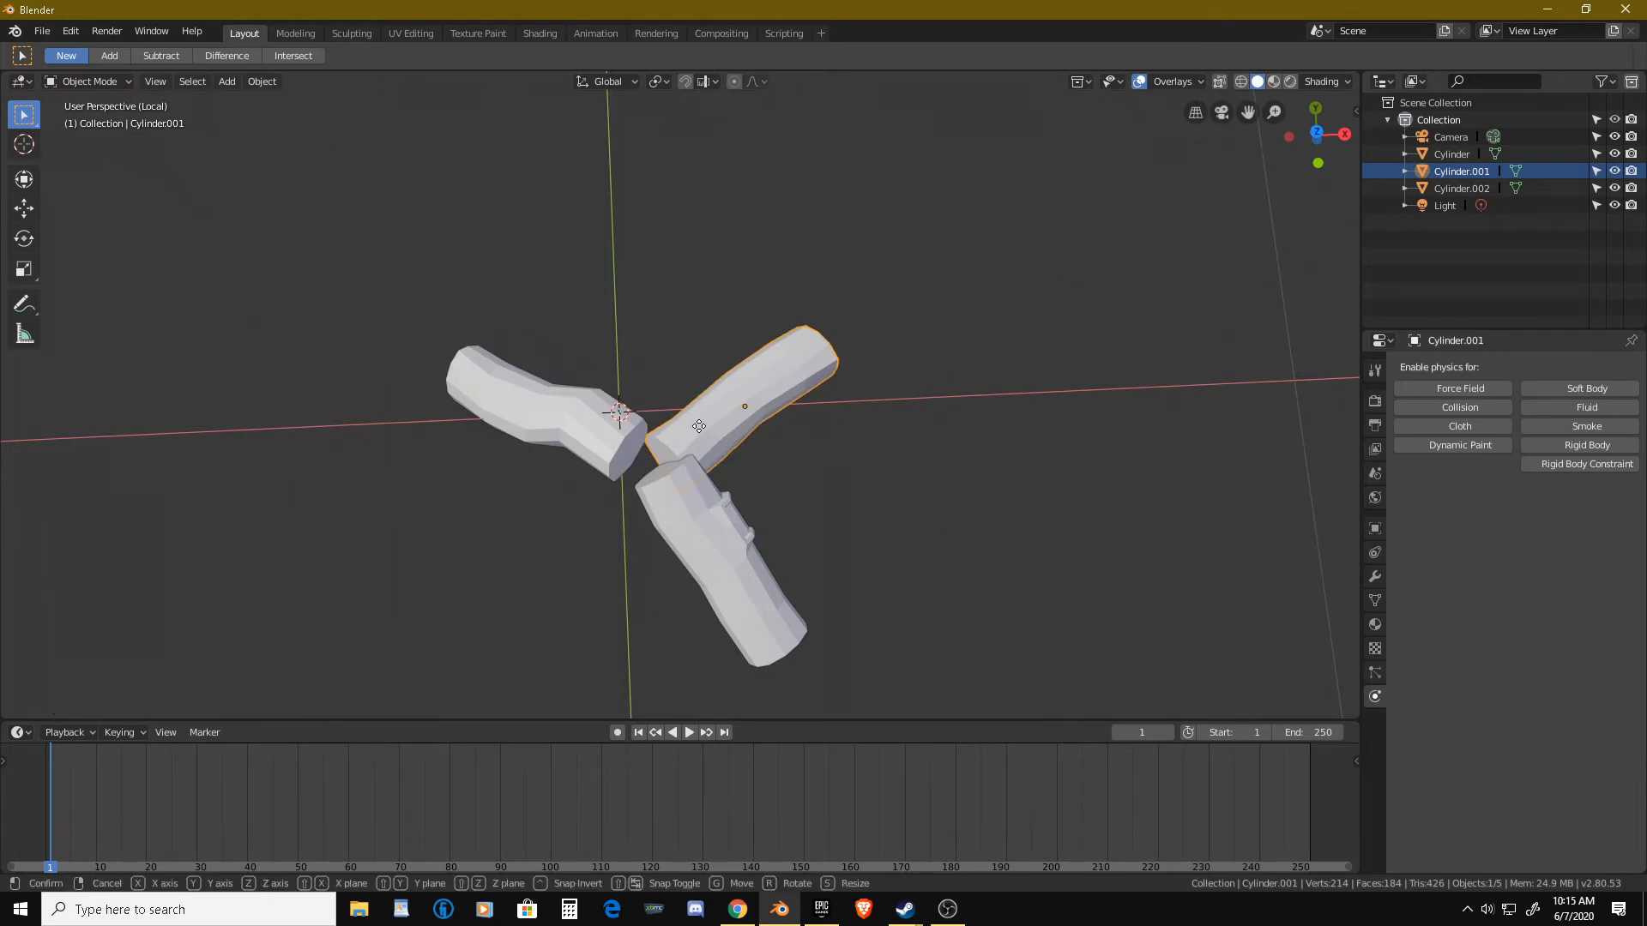
click(723, 405)
Rotate the knobbed cylinder about 39.4° in the view and move it about -0.1 m in X and -0.038 m in Y.
click(710, 516)
key(r)
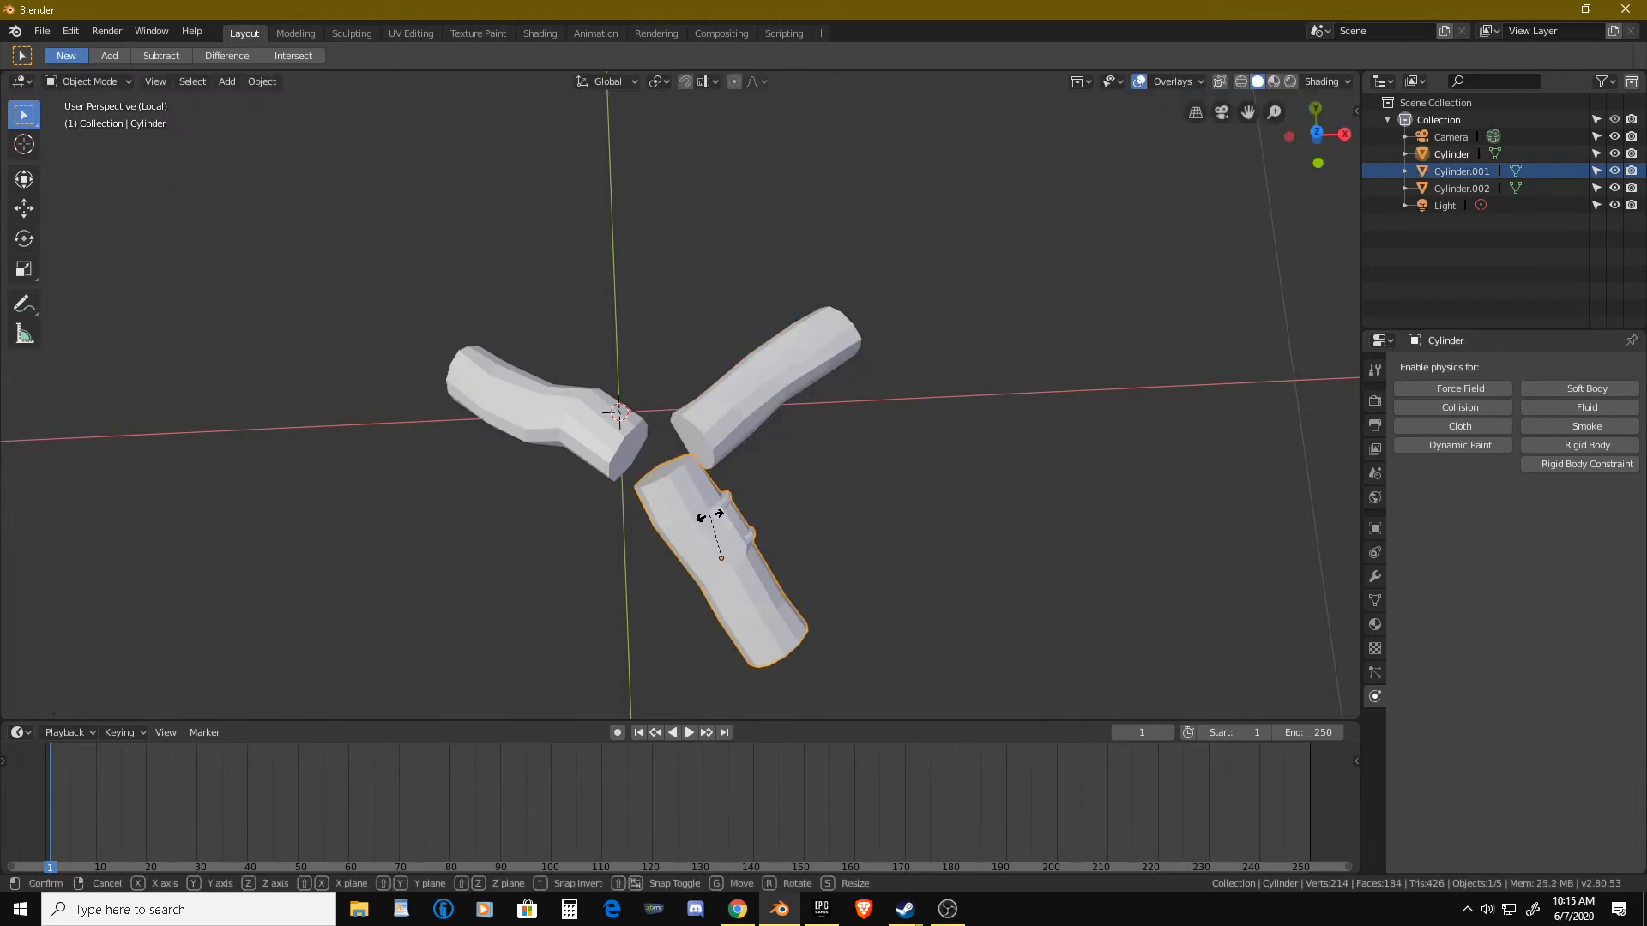
click(734, 530)
key(g)
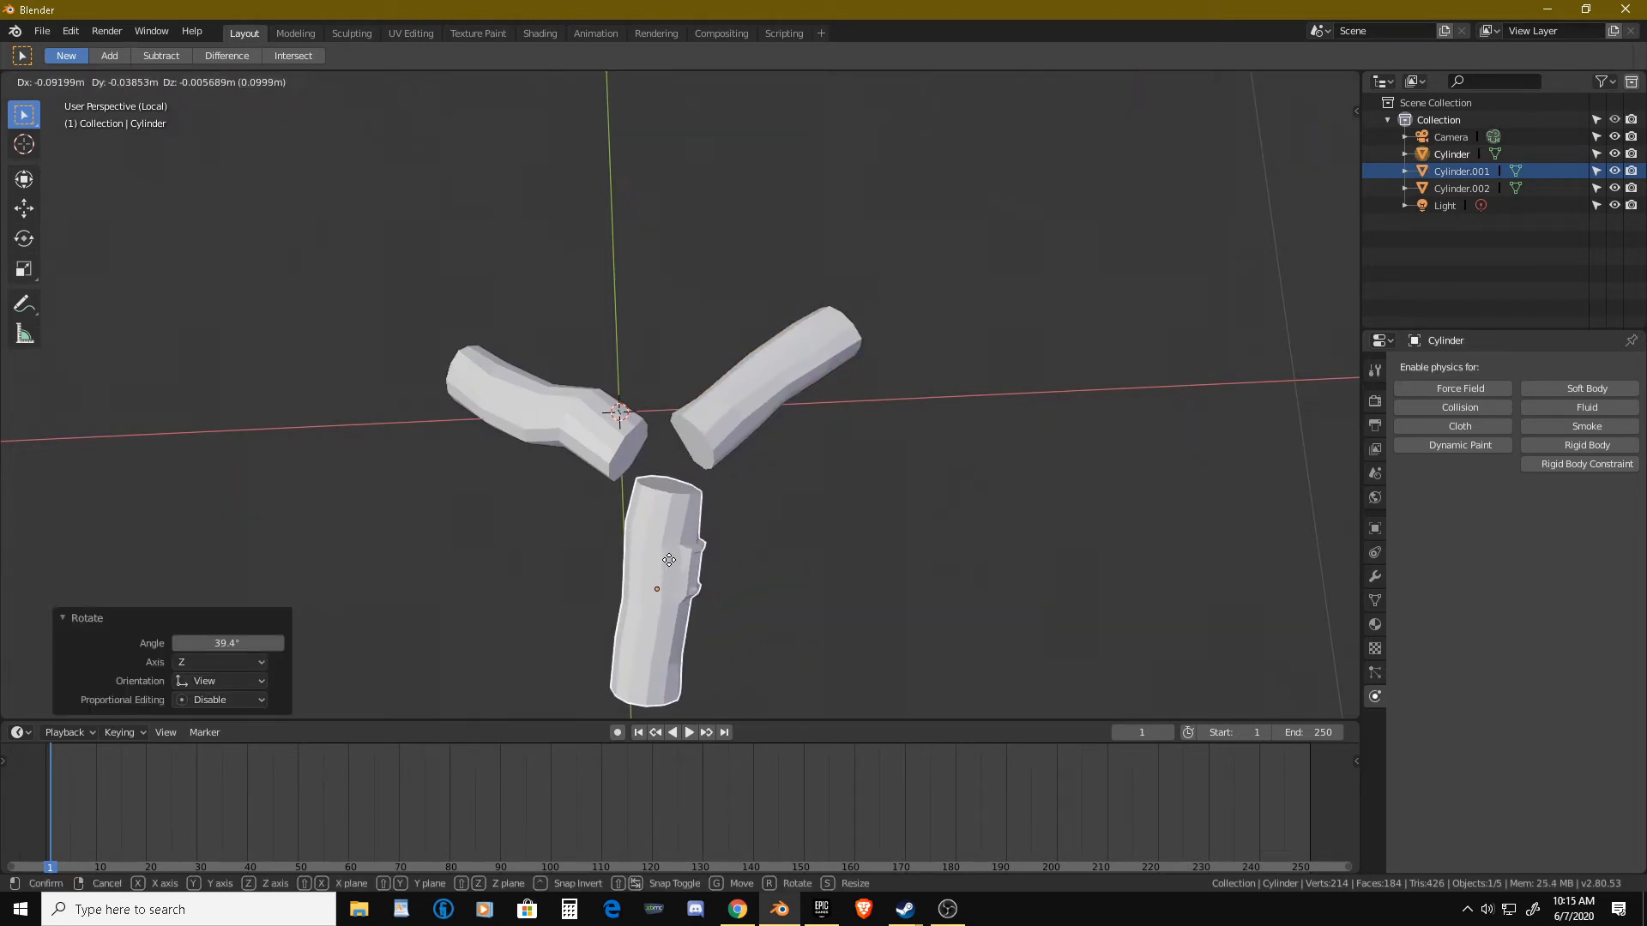
click(693, 518)
In the front orthographic view, move the bent third cylinder about -0.042 m in X and 0.028 m in Z.
middle_drag(694, 518, 681, 439)
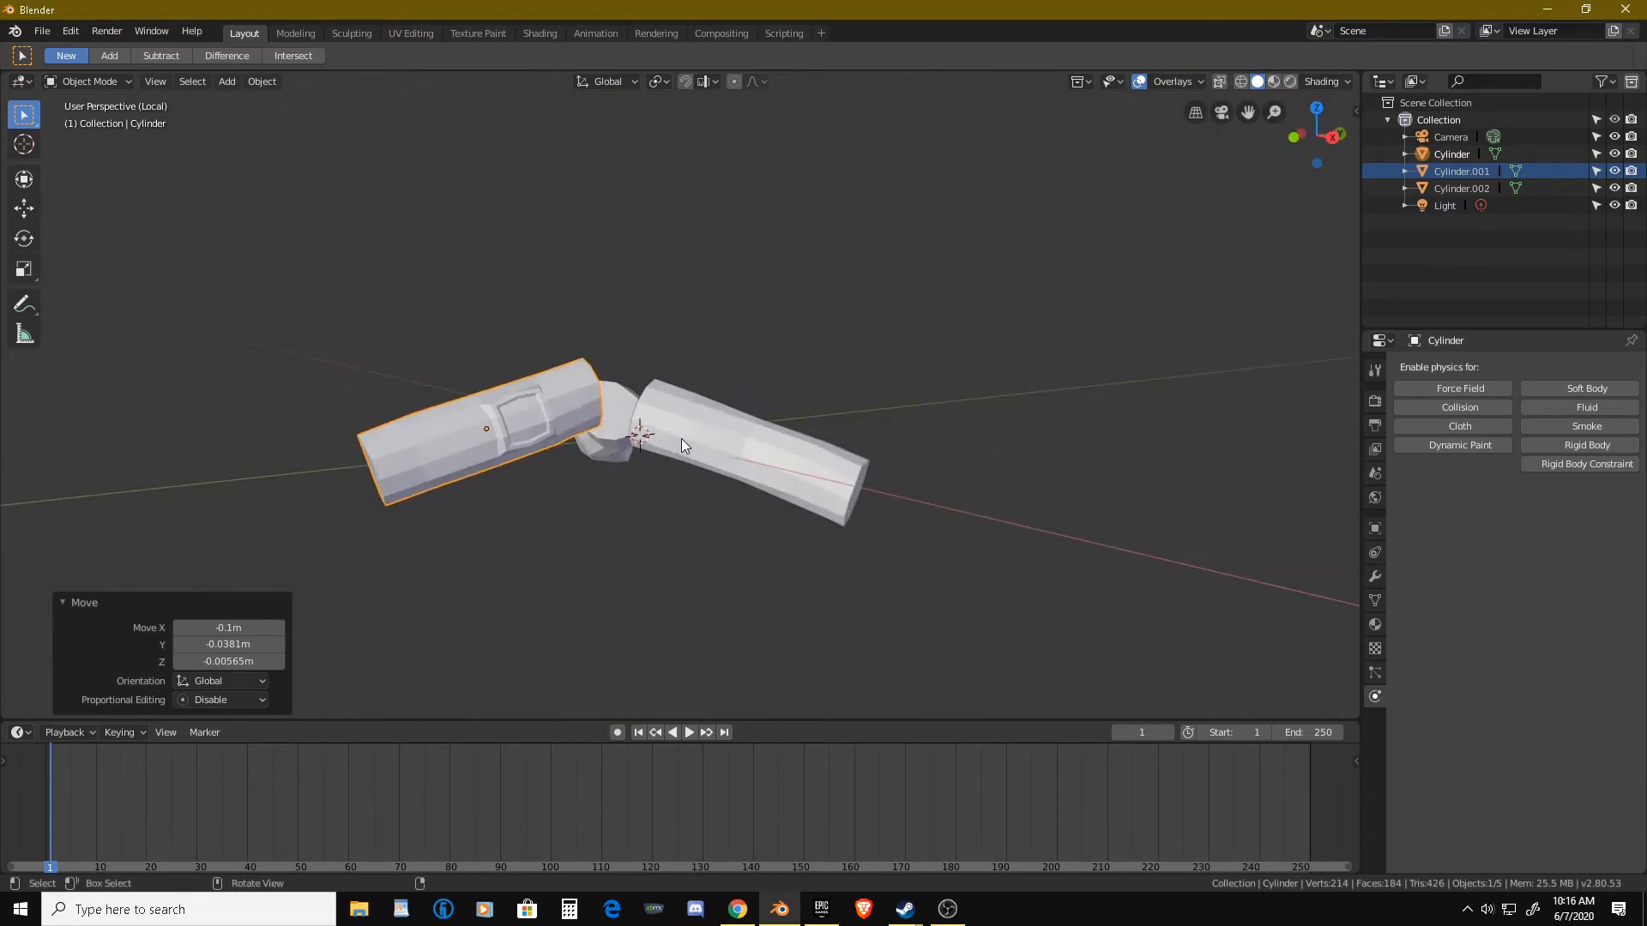
click(712, 439)
click(542, 415)
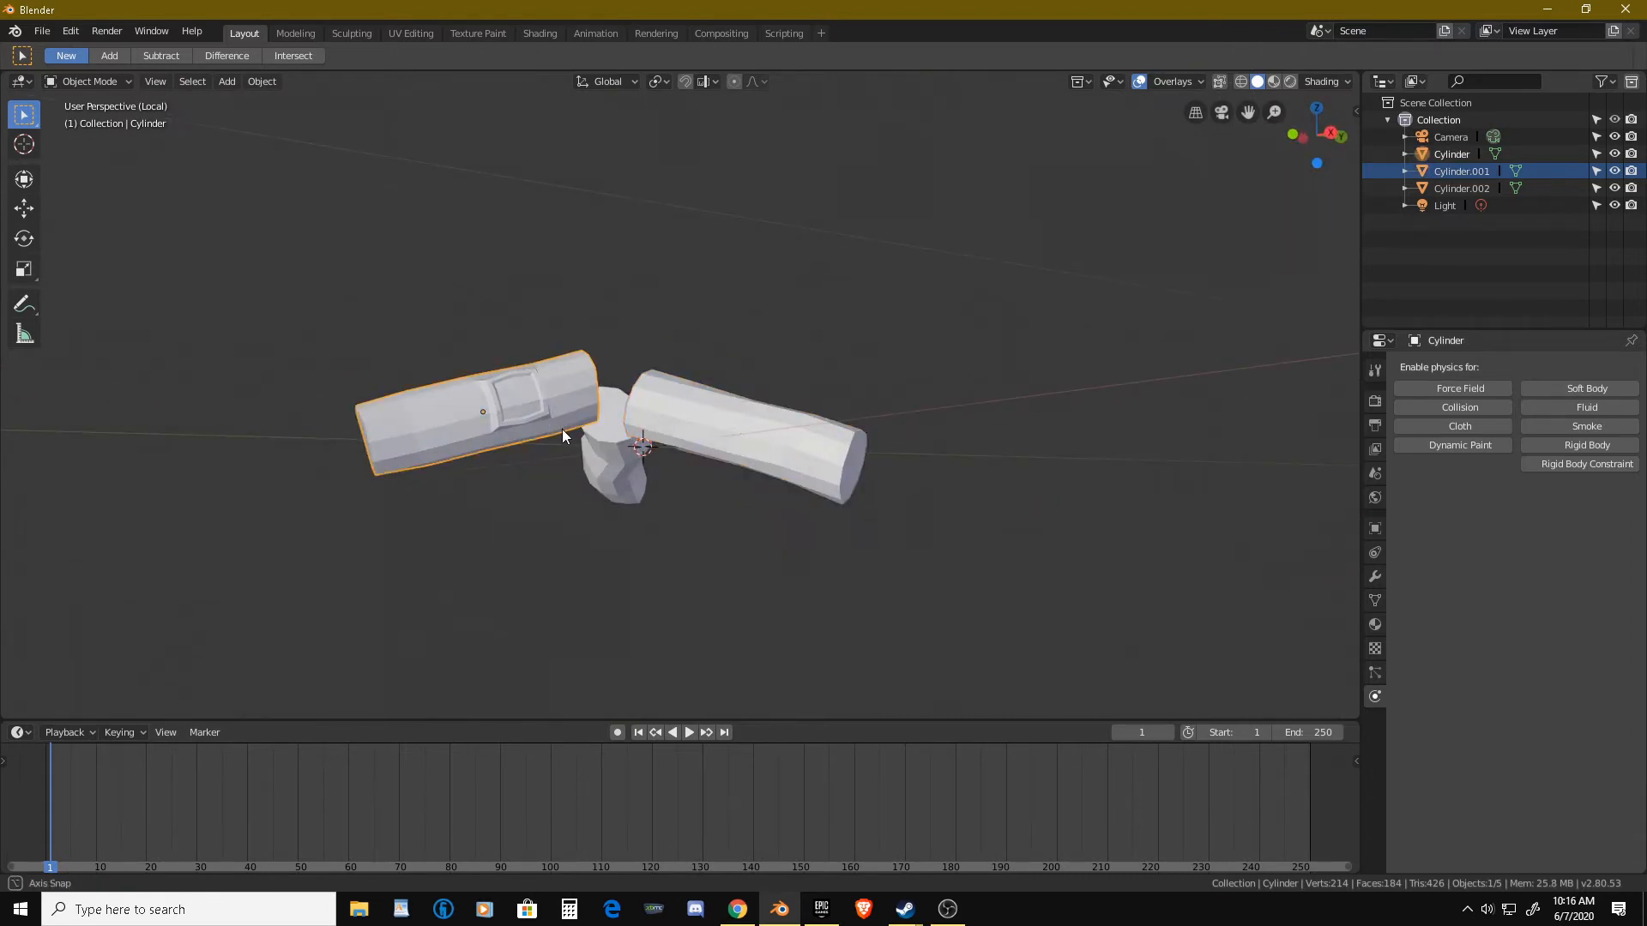
middle_drag(563, 429, 527, 441)
key(KP_1)
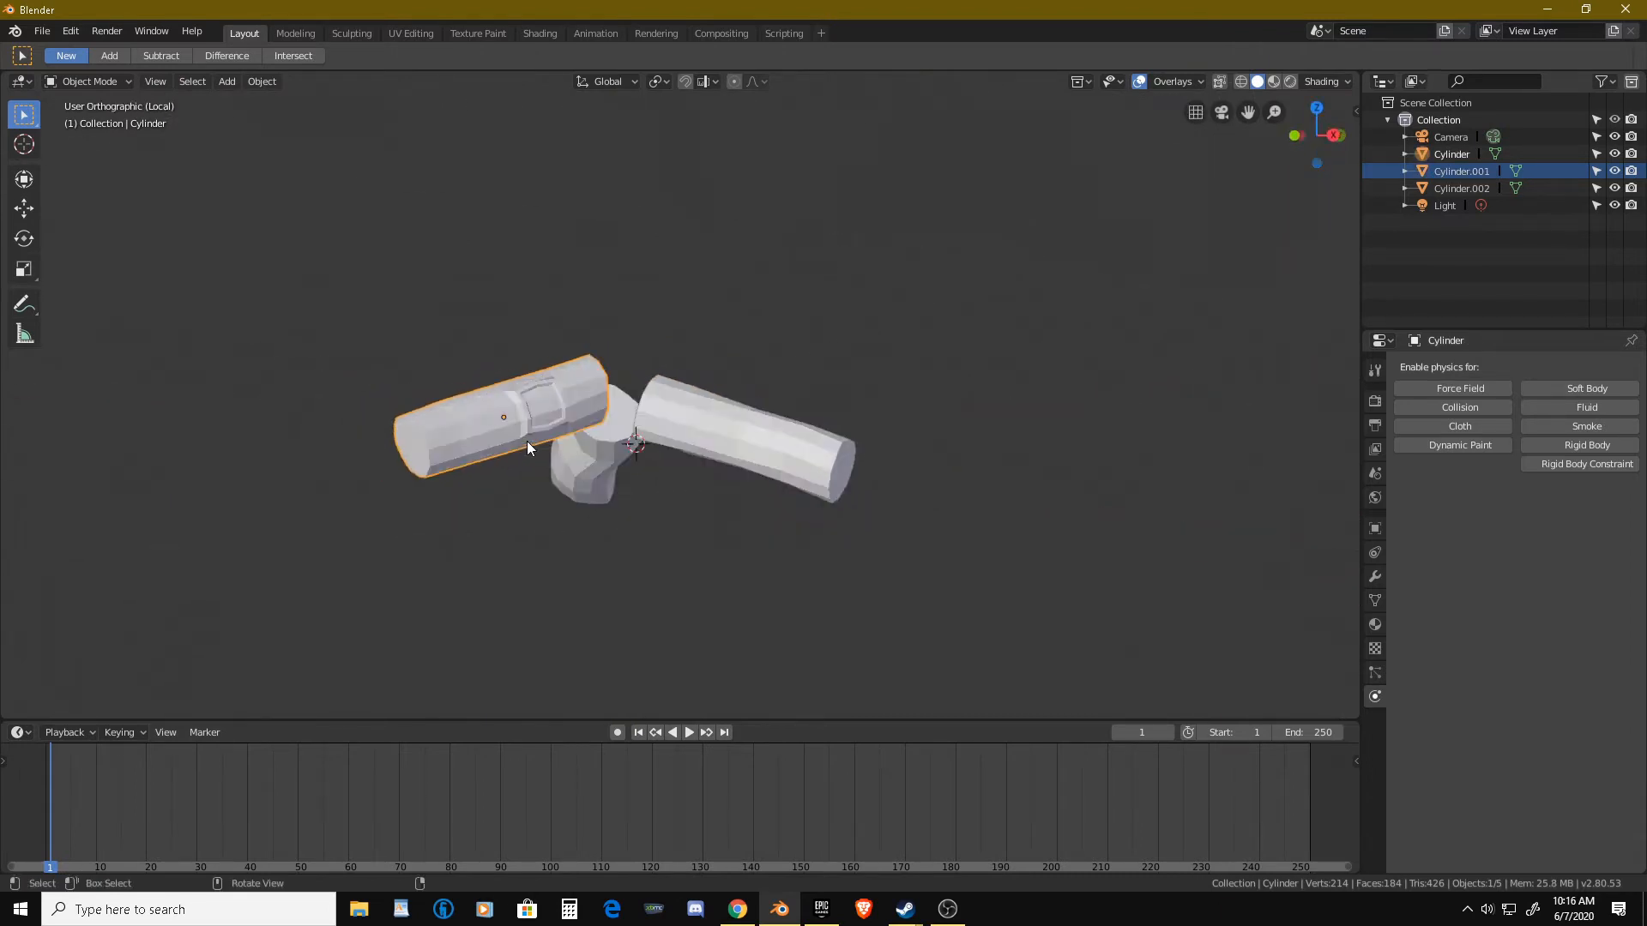
click(527, 441)
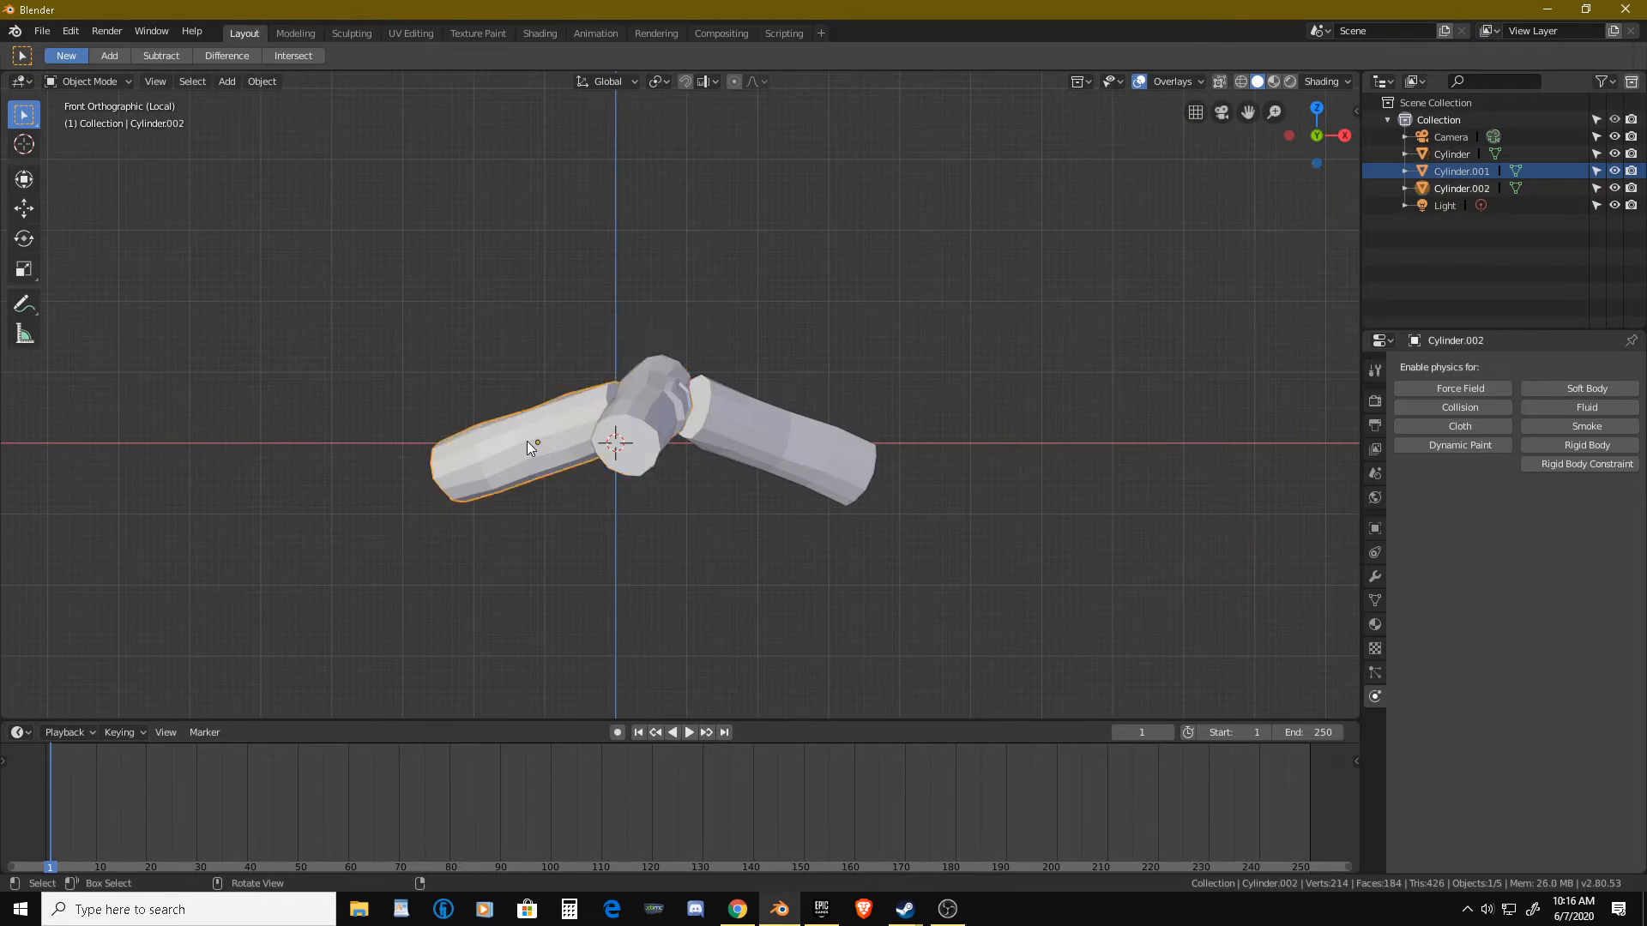
key(g)
click(537, 421)
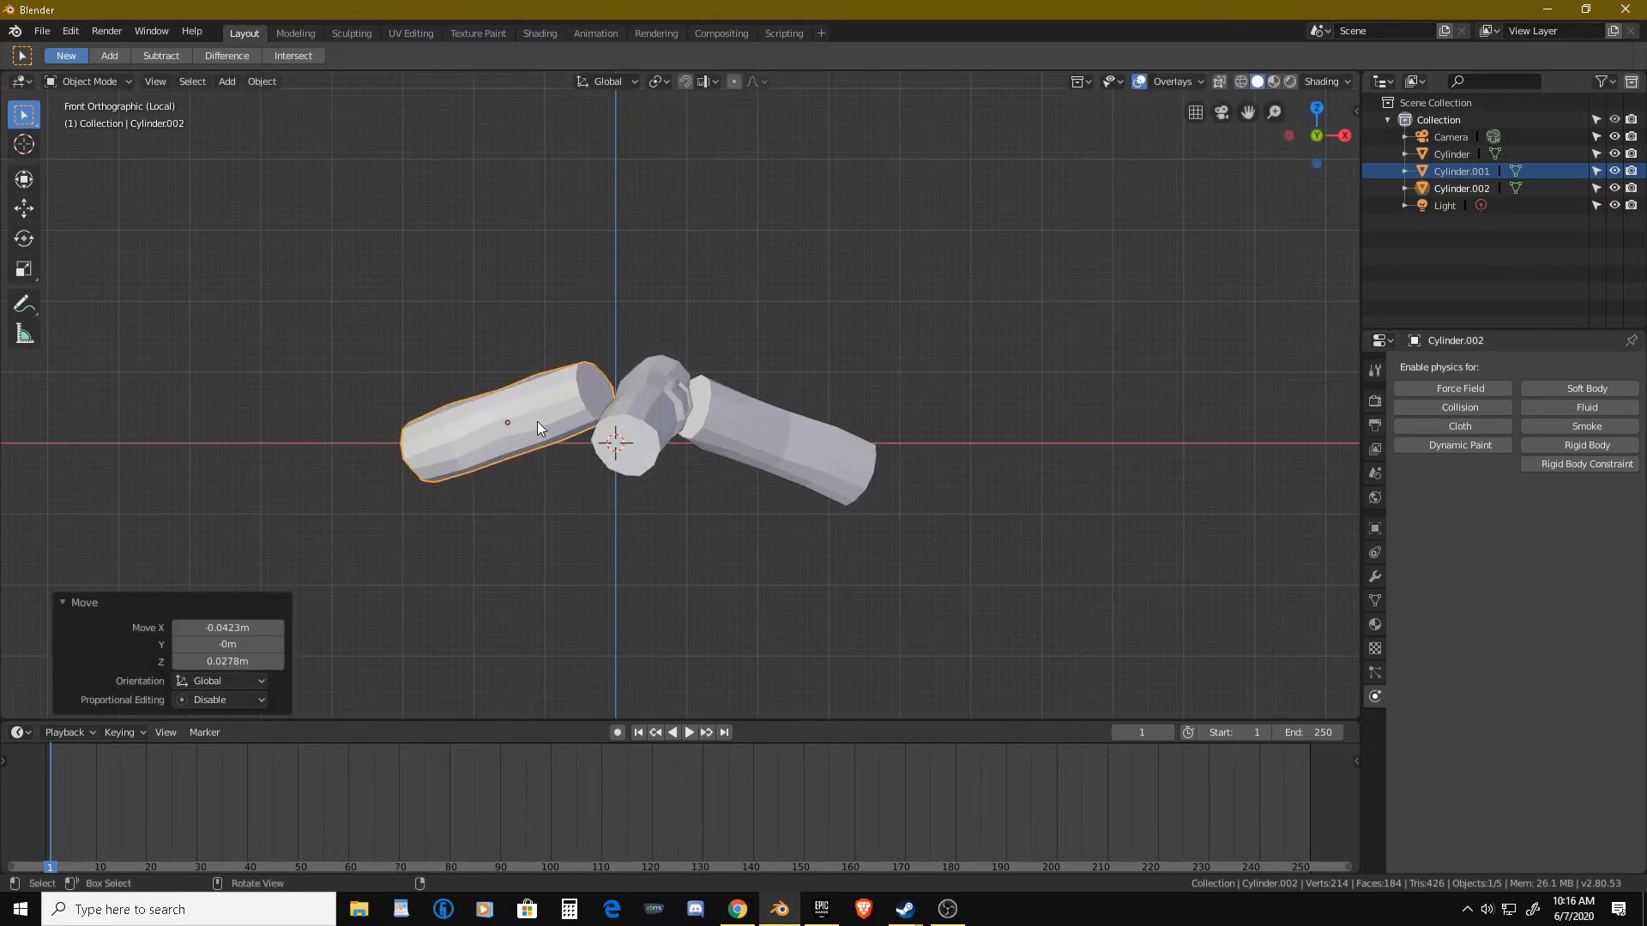
Move the knobbed cylinder about -0.04 m in X and -0.019 m in Z in the front view.
click(634, 405)
key(g)
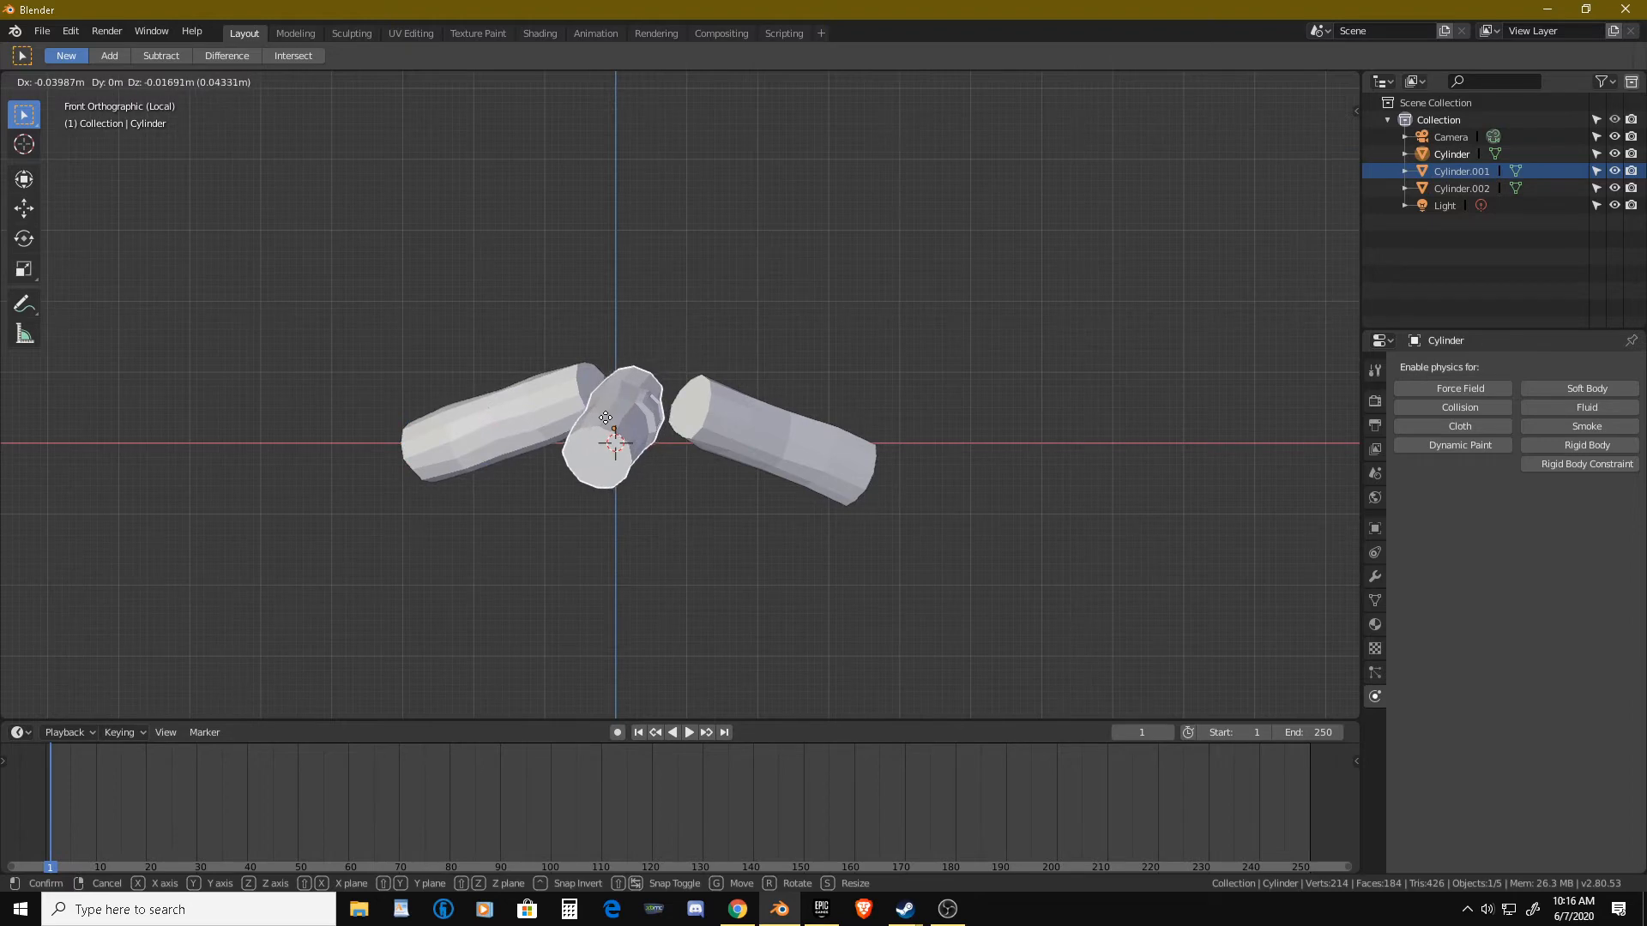
click(606, 419)
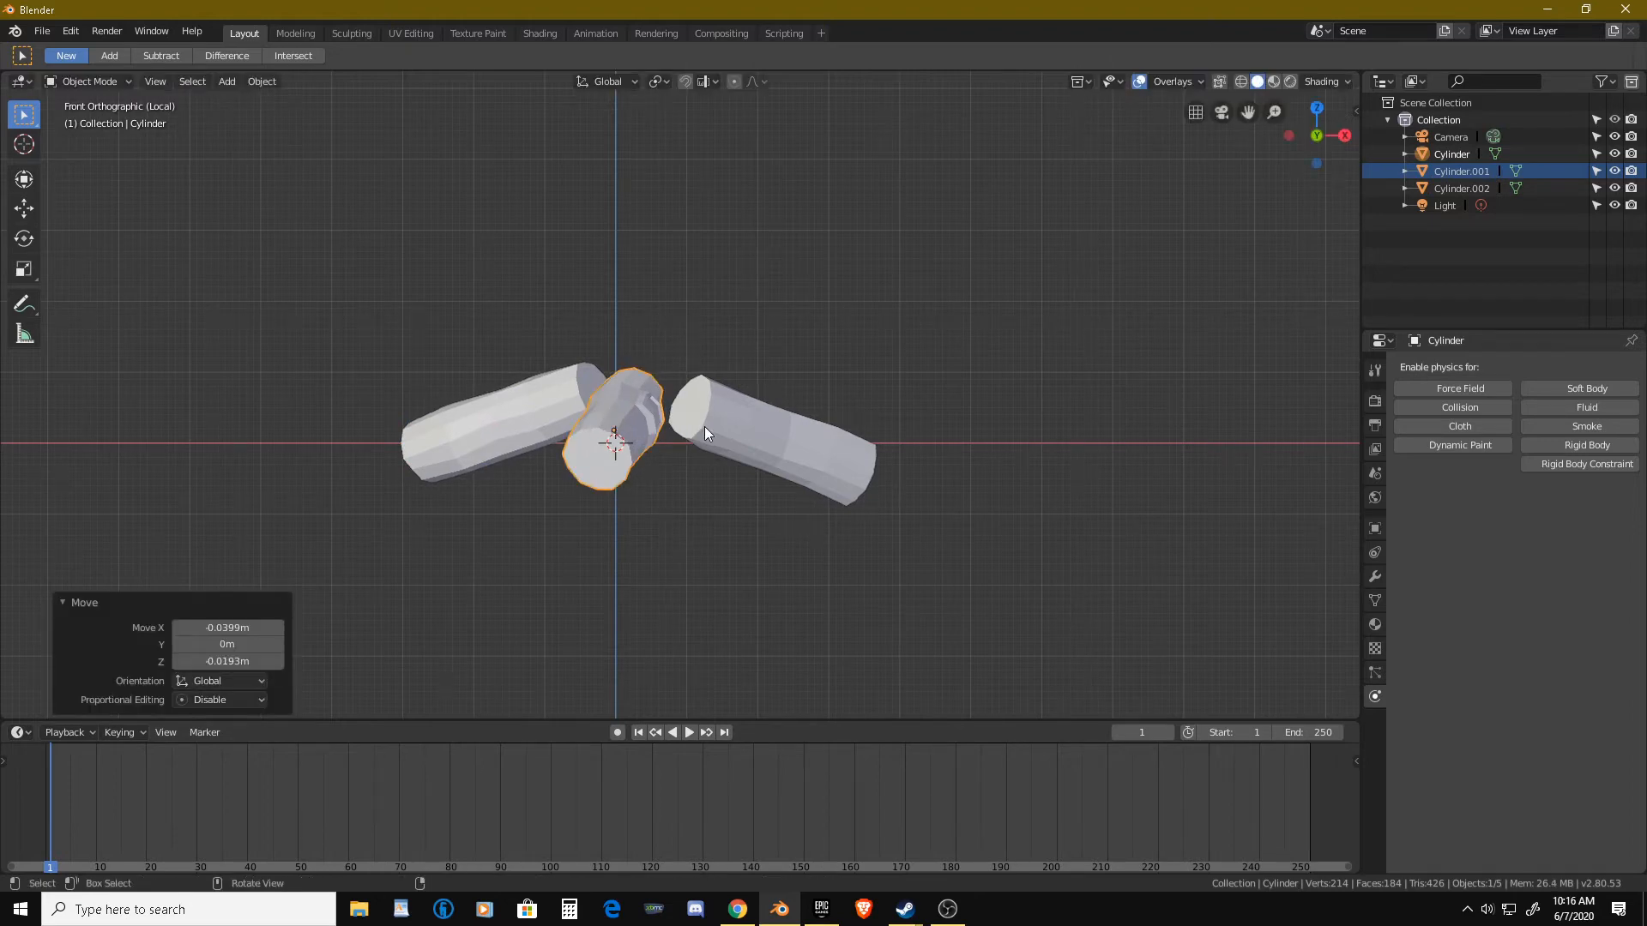
Move the second cylinder about -0.0375 m in X and 0.011 m in Z in the front view.
key(KP_3)
key(KP_1)
click(750, 424)
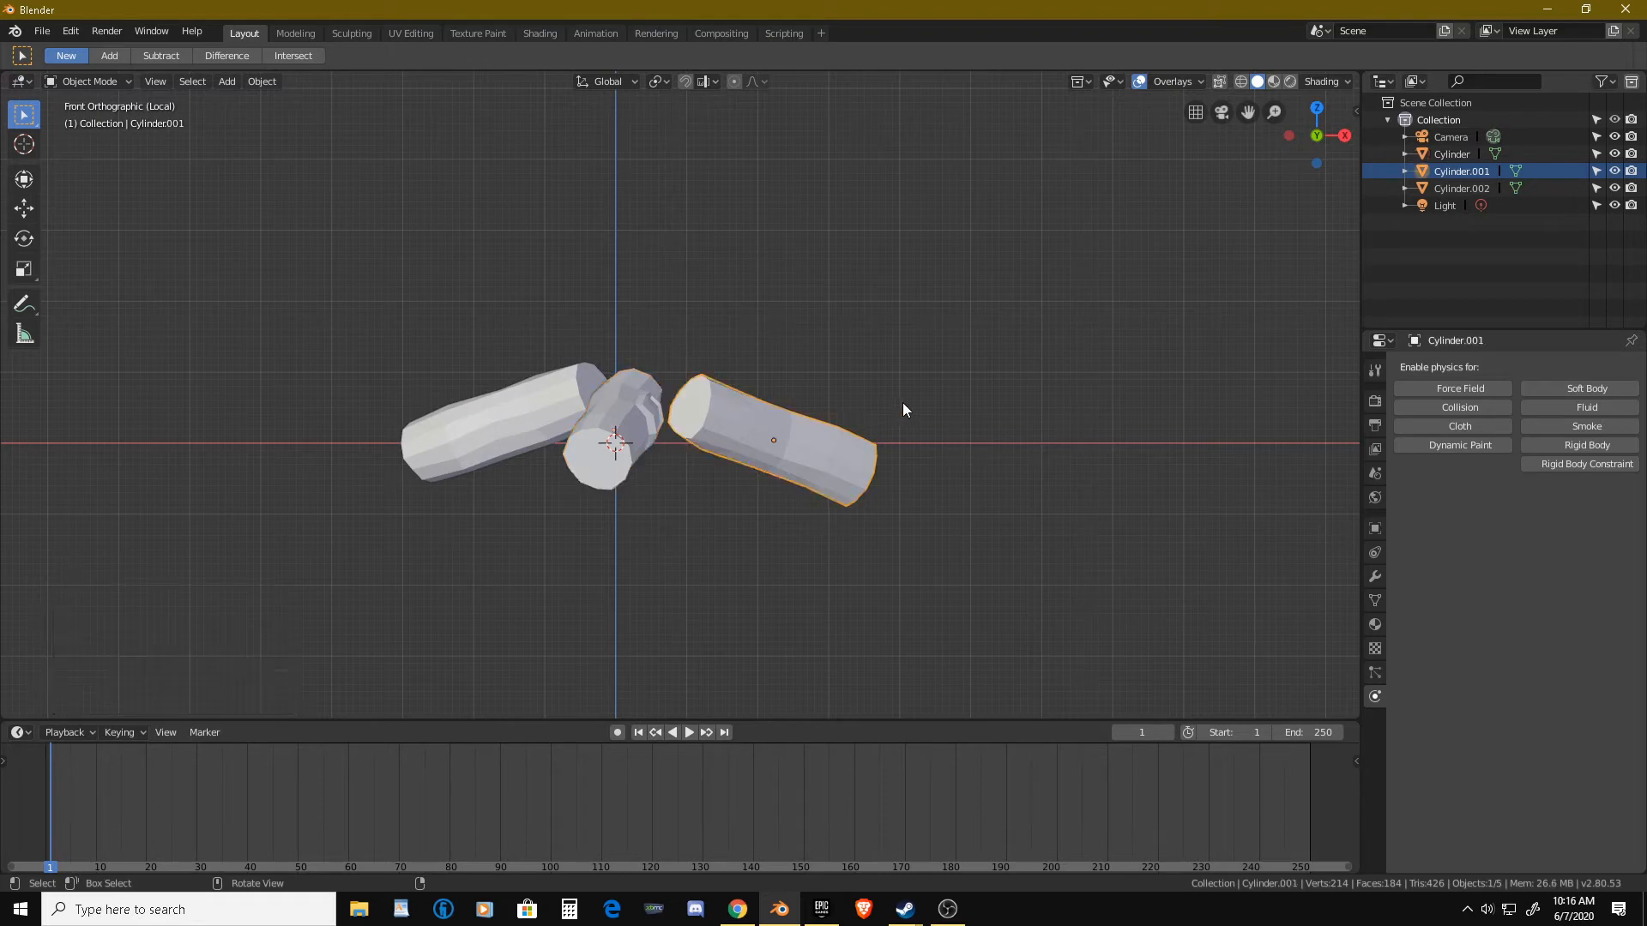
key(g)
click(877, 395)
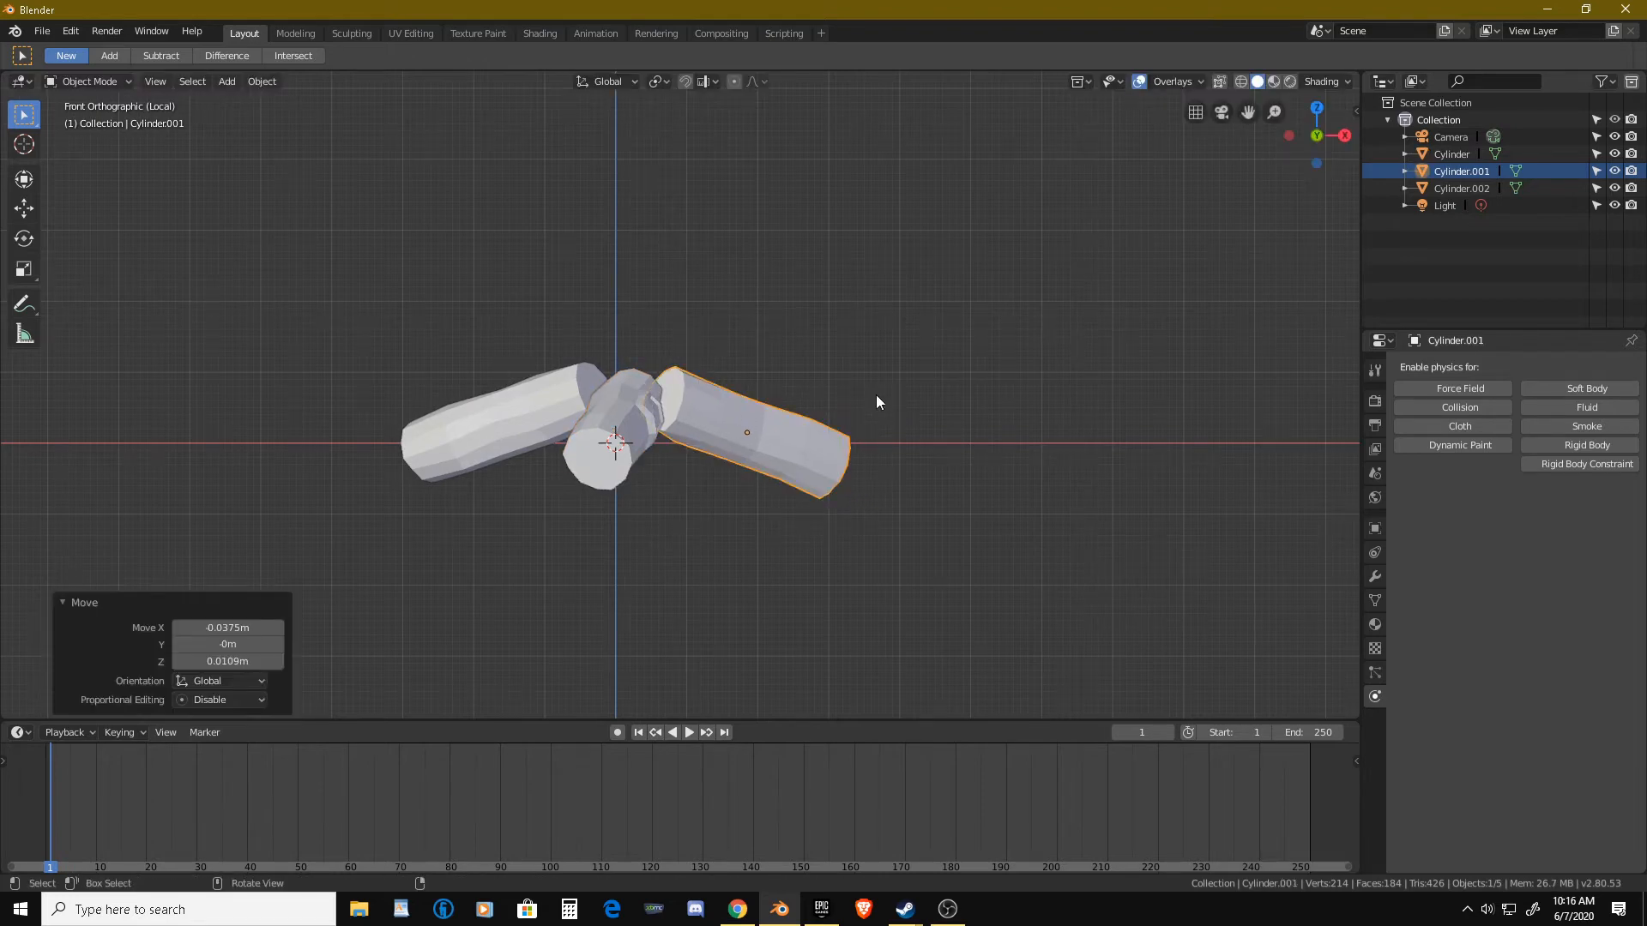
In the top view, select all three cylinders and centre them around the origin, moving about -0.016 m in X and 0.068 m in Y.
key(KP_3)
key(KP_7)
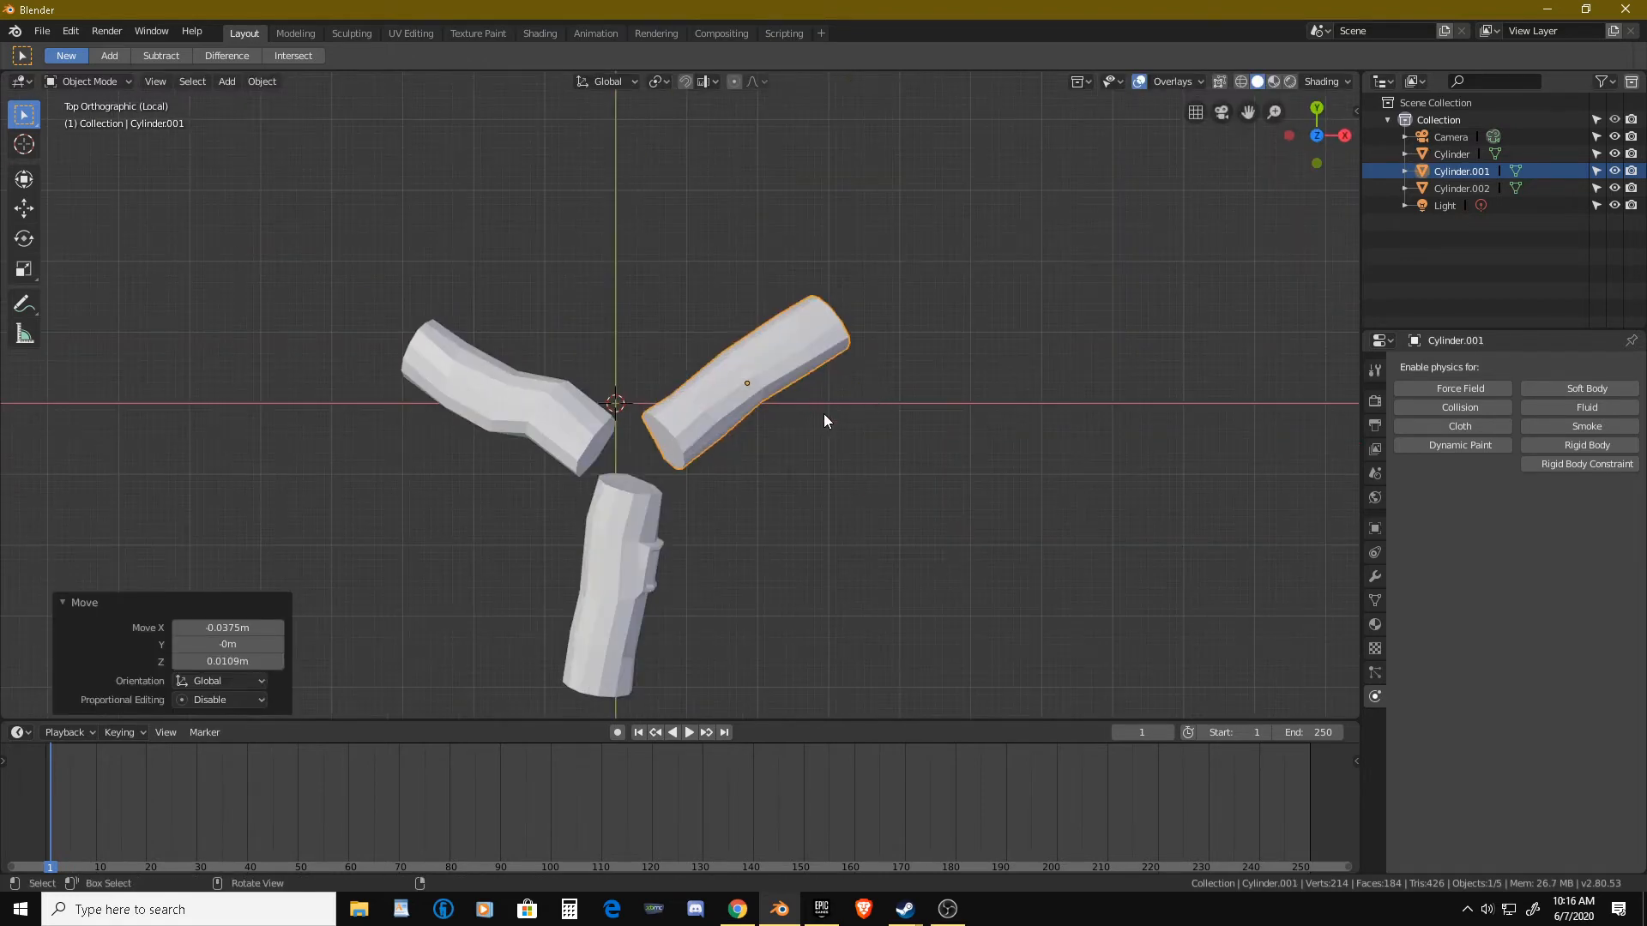
click(569, 424)
key(a)
key(g)
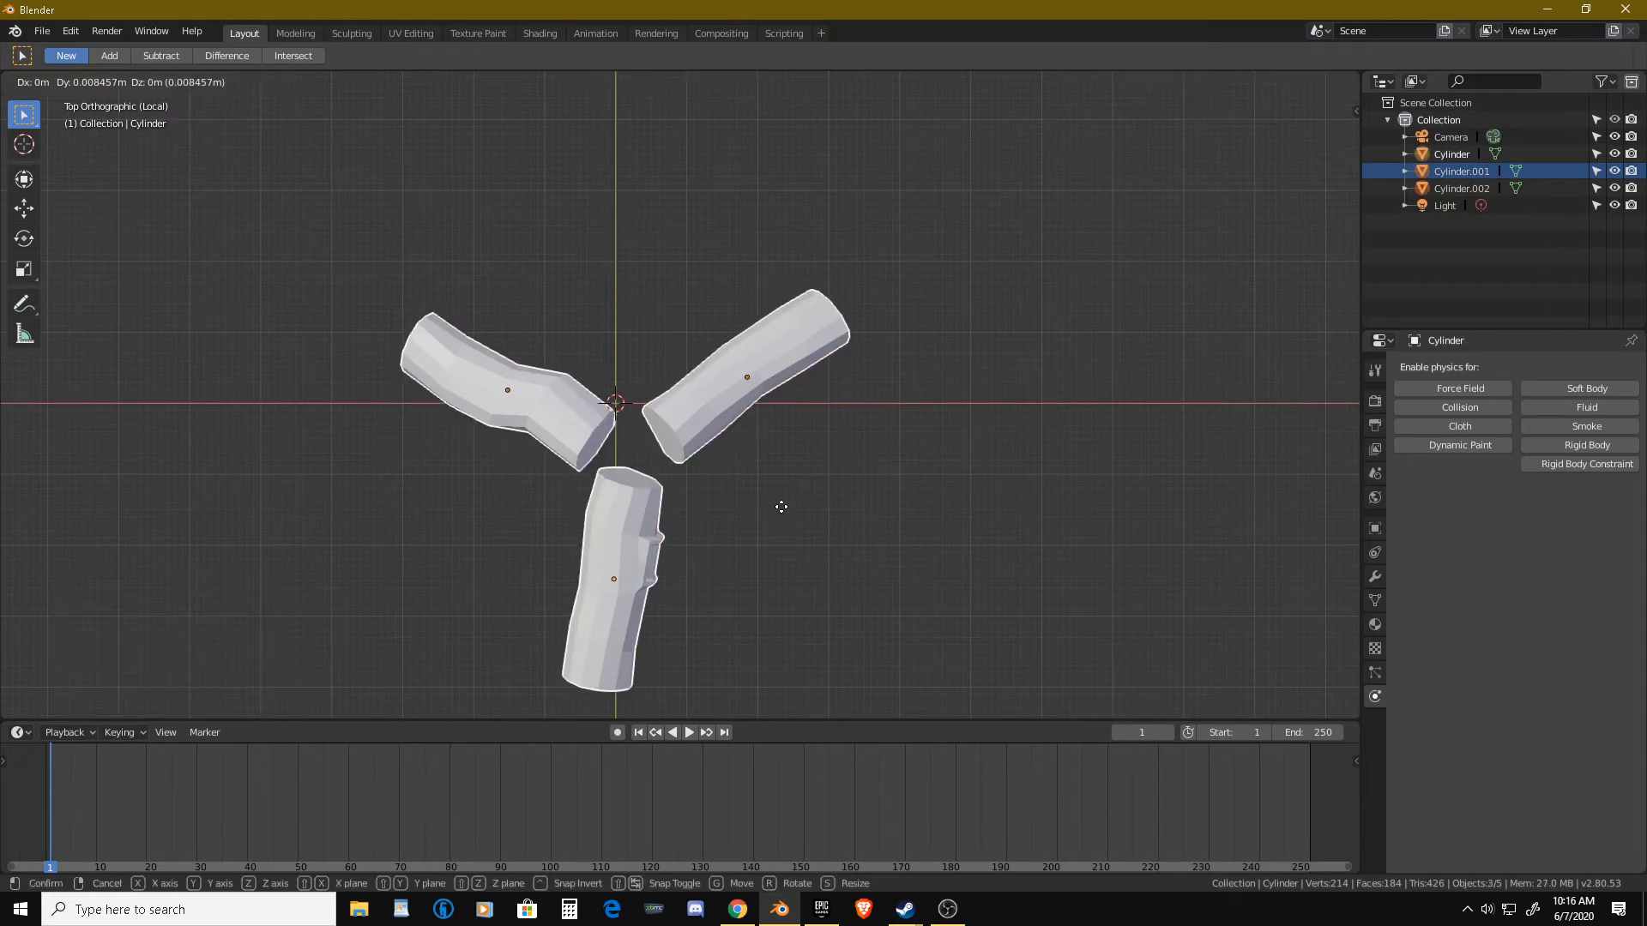
click(772, 468)
middle_drag(772, 468, 730, 508)
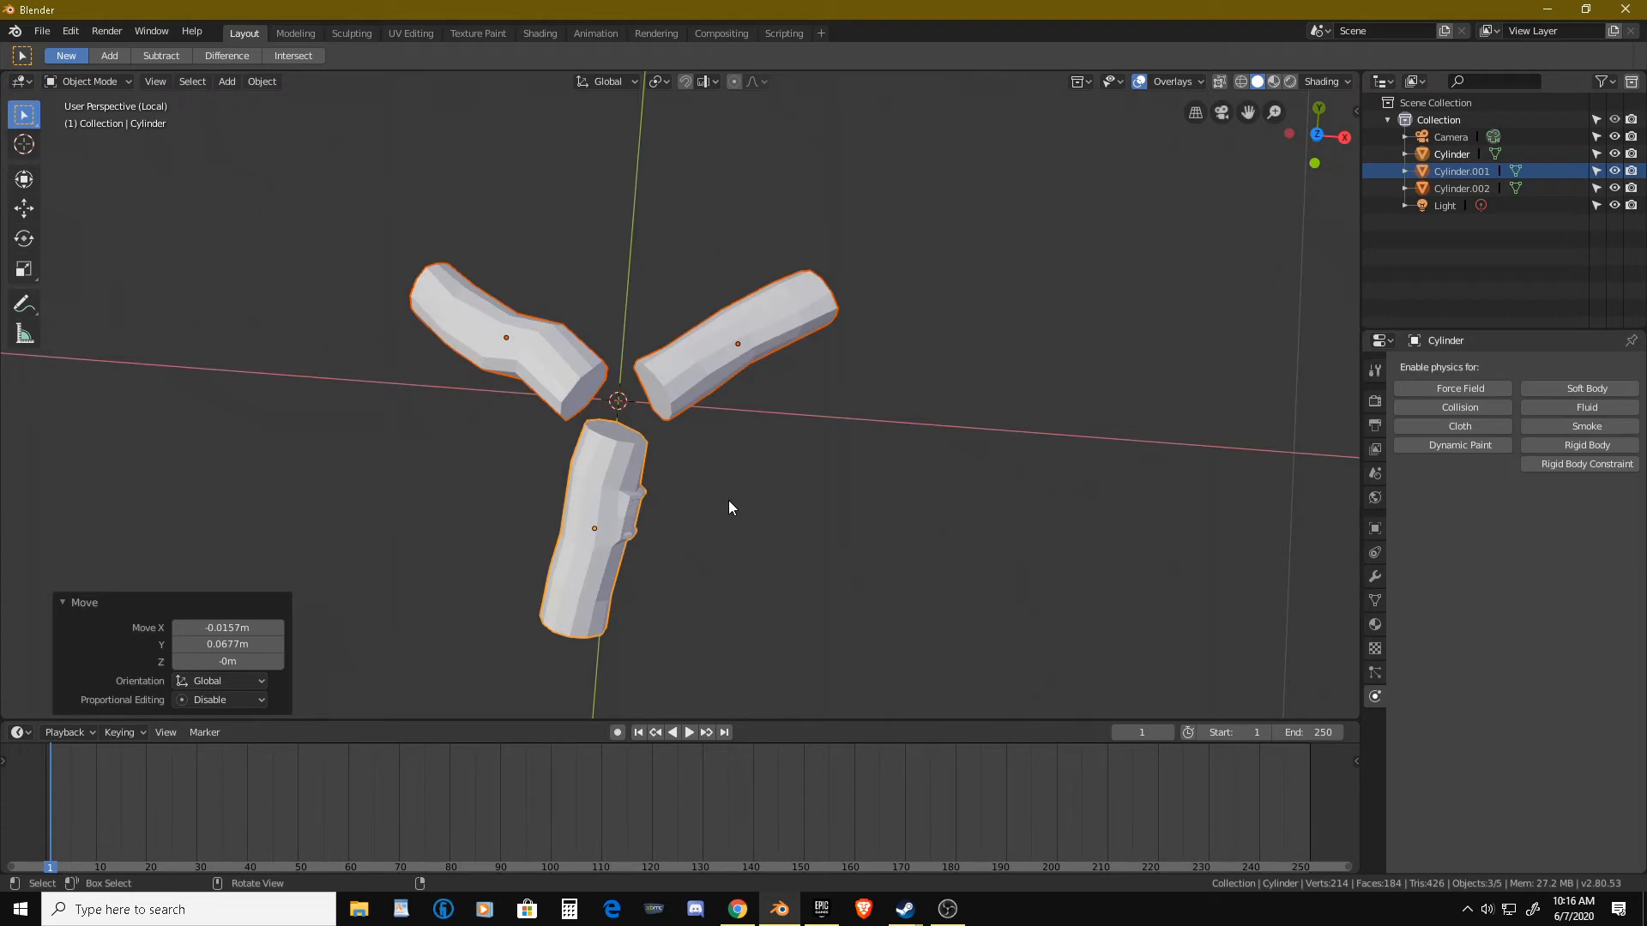
In the top view, duplicate the three cylinders and rotate the copies about -32.1° around the origin.
key(KP_7)
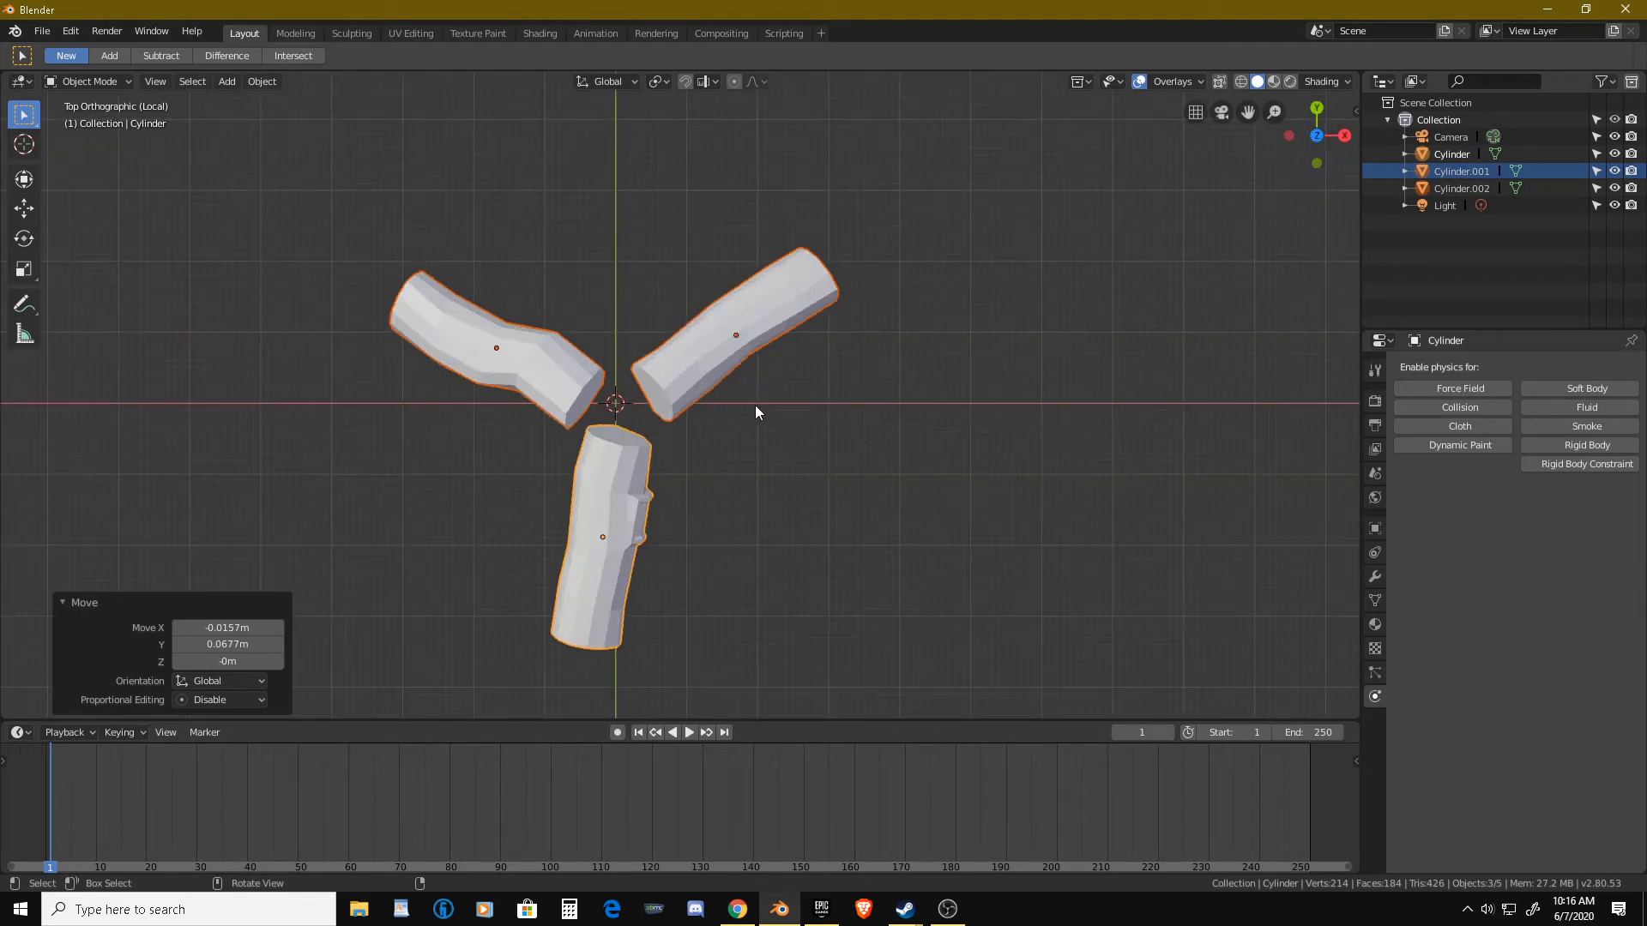
key(shift+d)
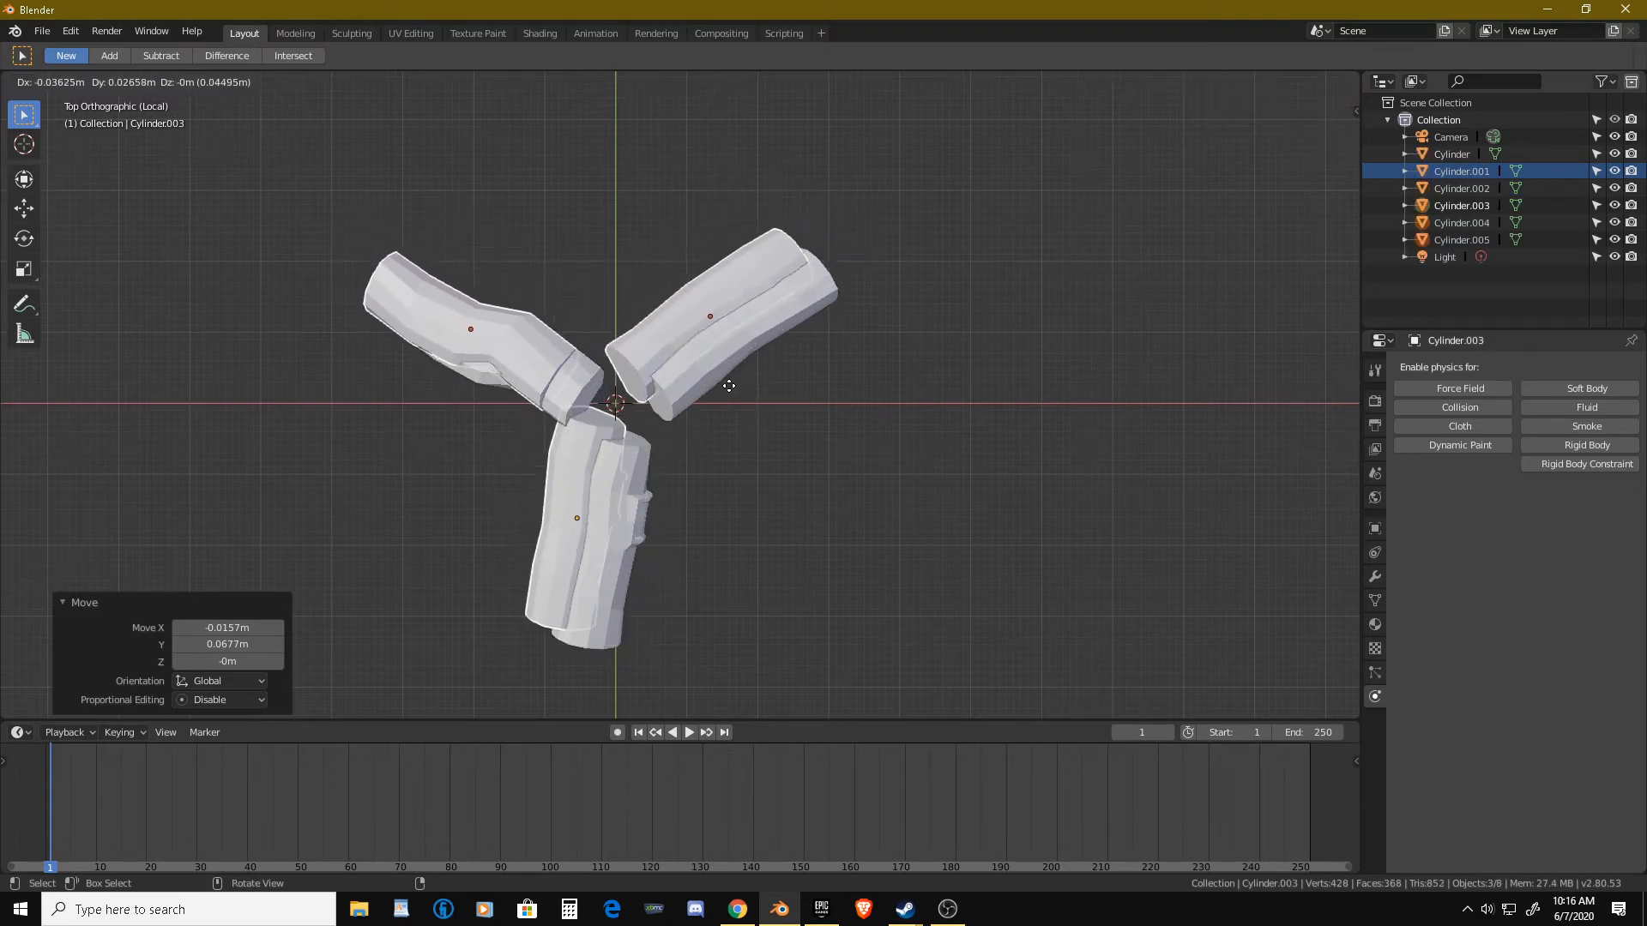
key(r)
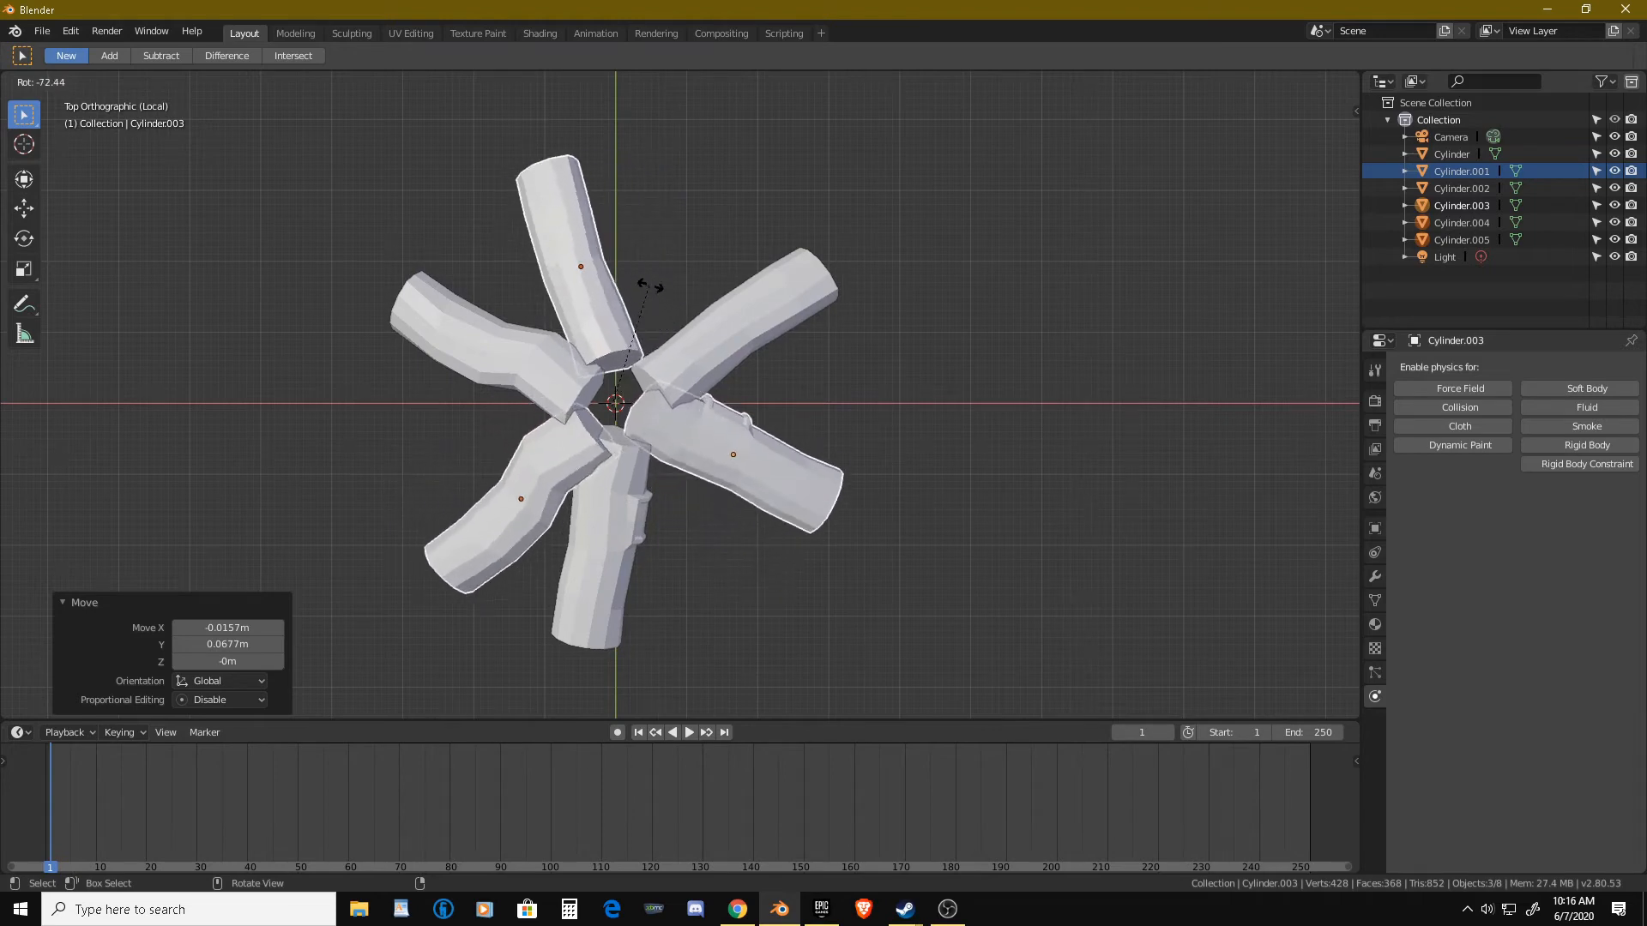
click(732, 331)
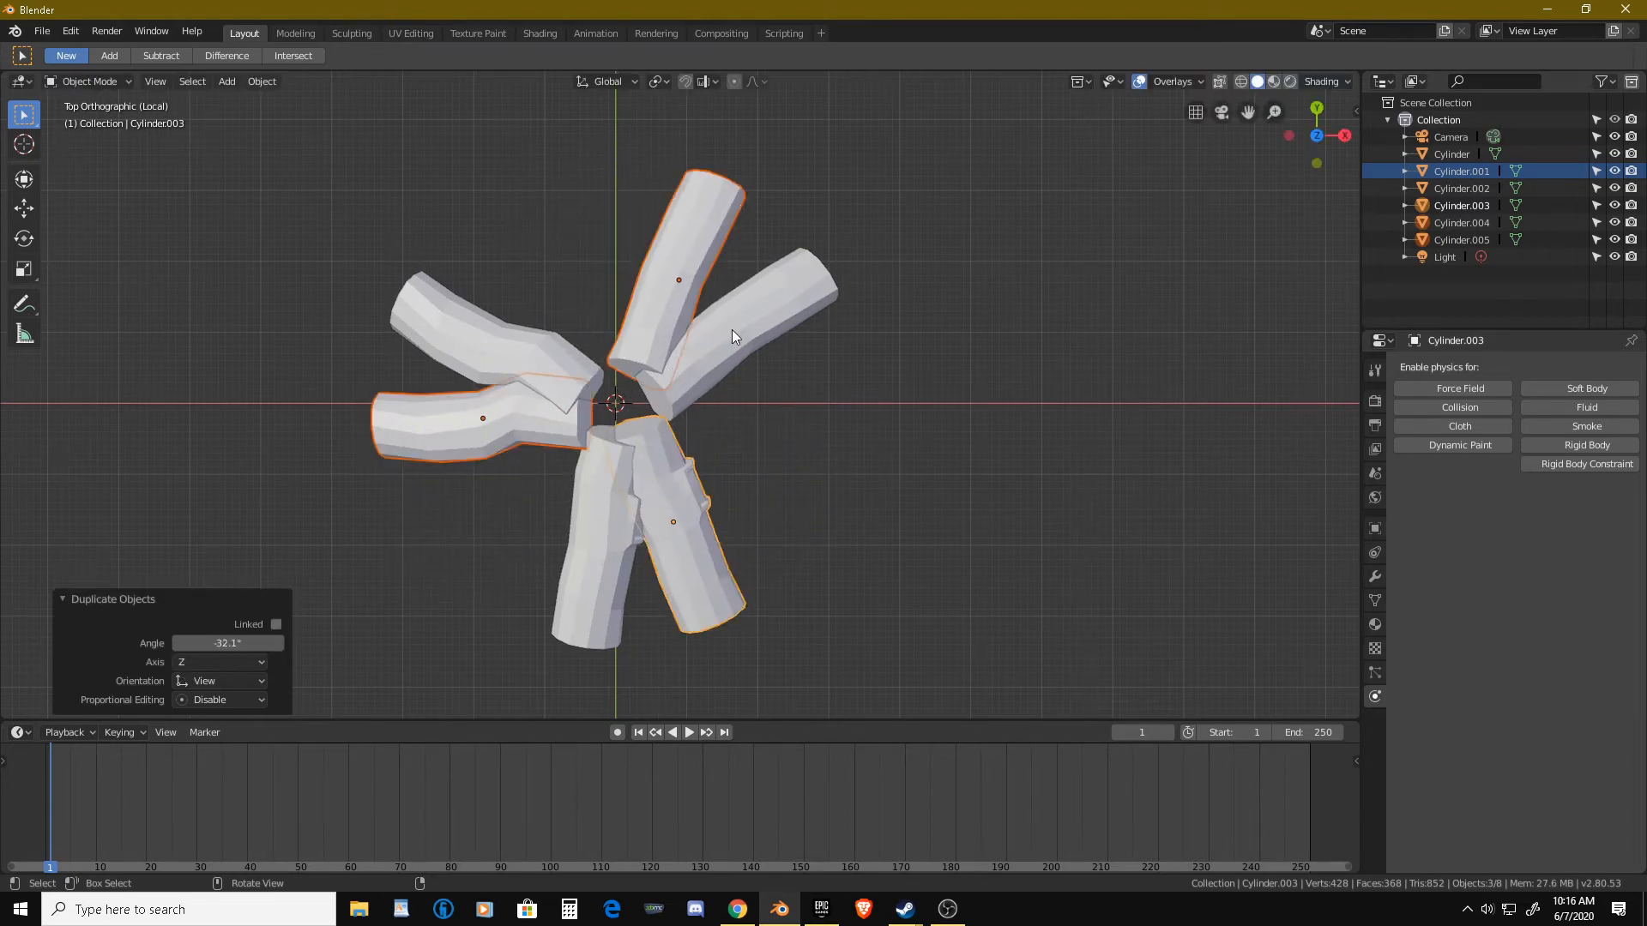
Repeat the duplicate-and-rotate operation twice more to fill the ring with two further sets of three cylinders.
key(s)
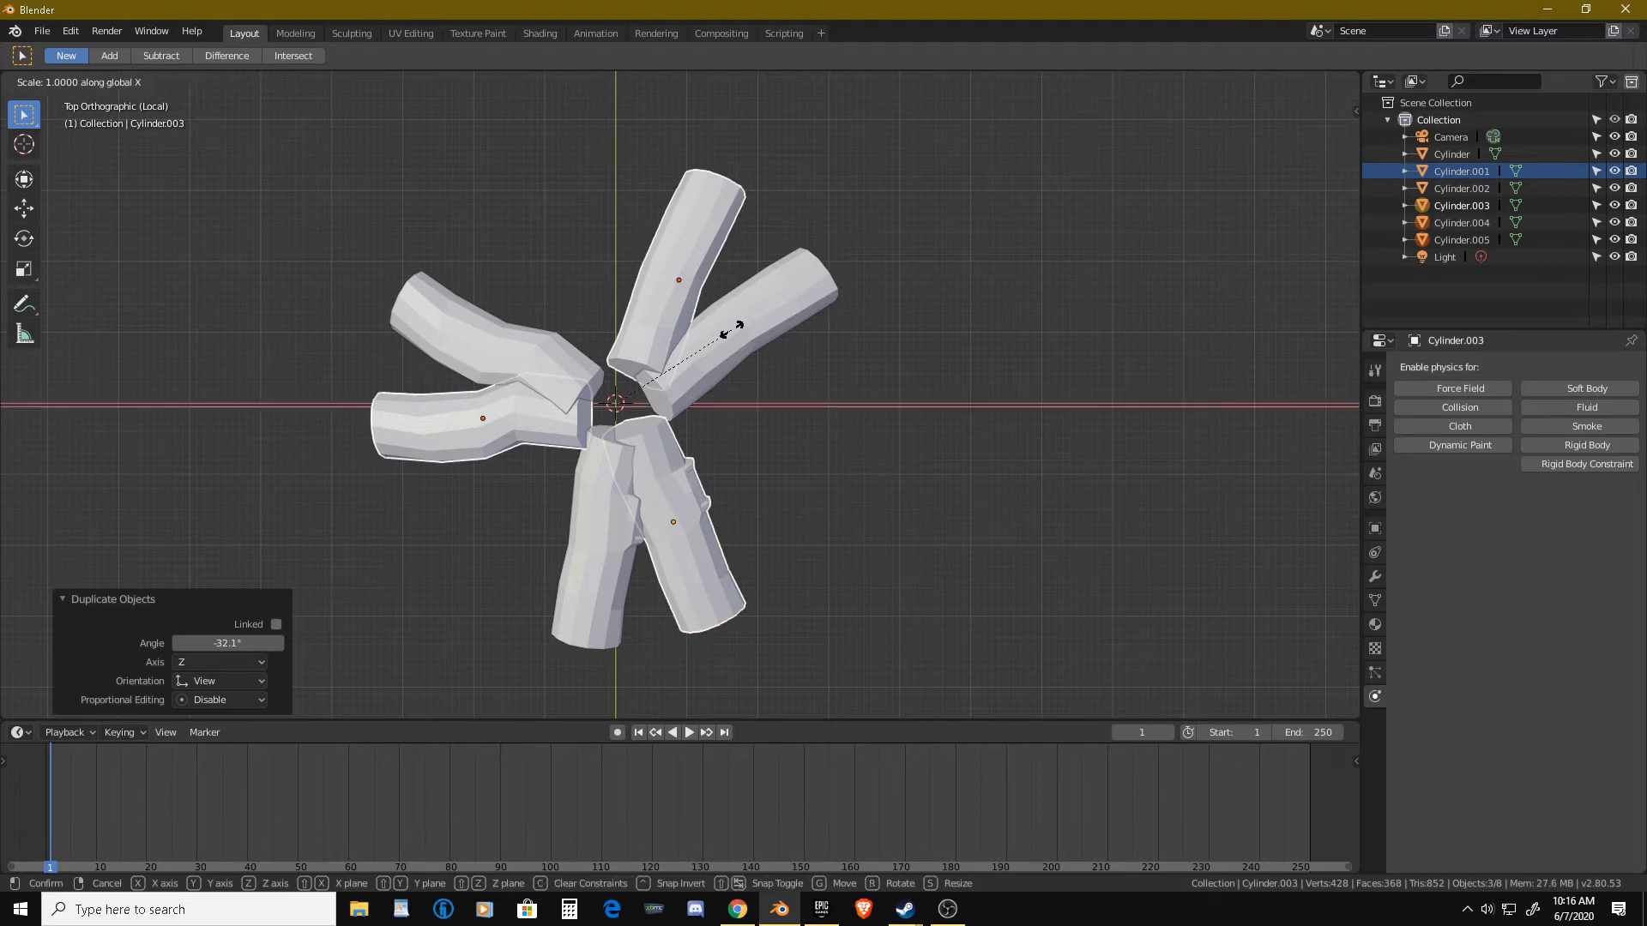
right_click(732, 330)
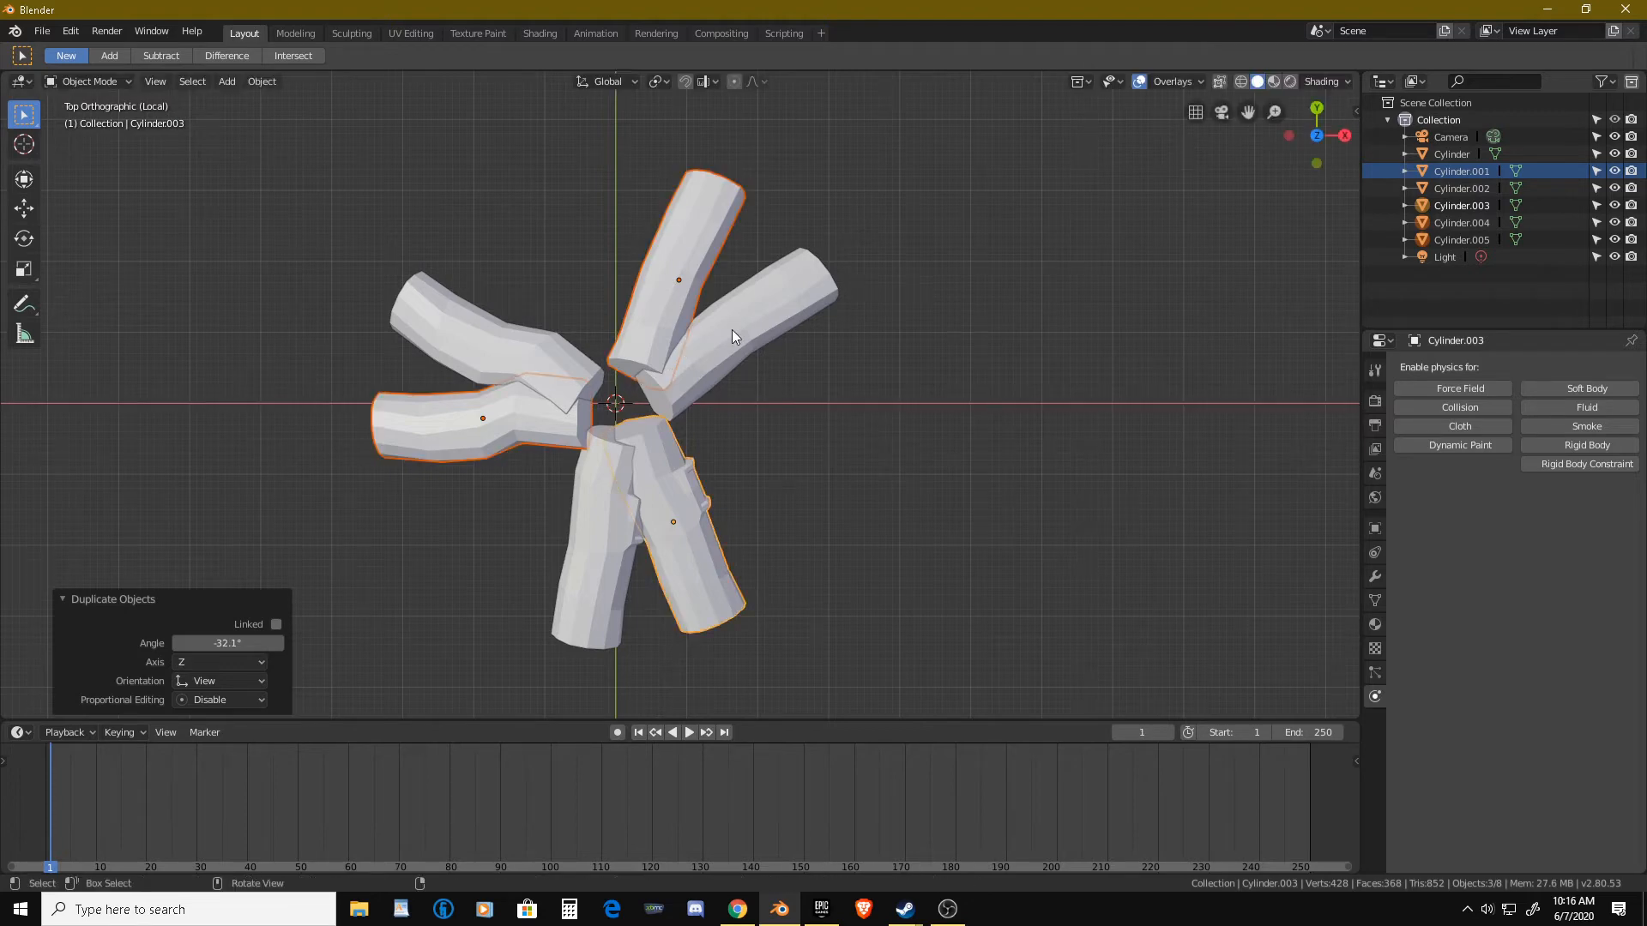
key(shift+r)
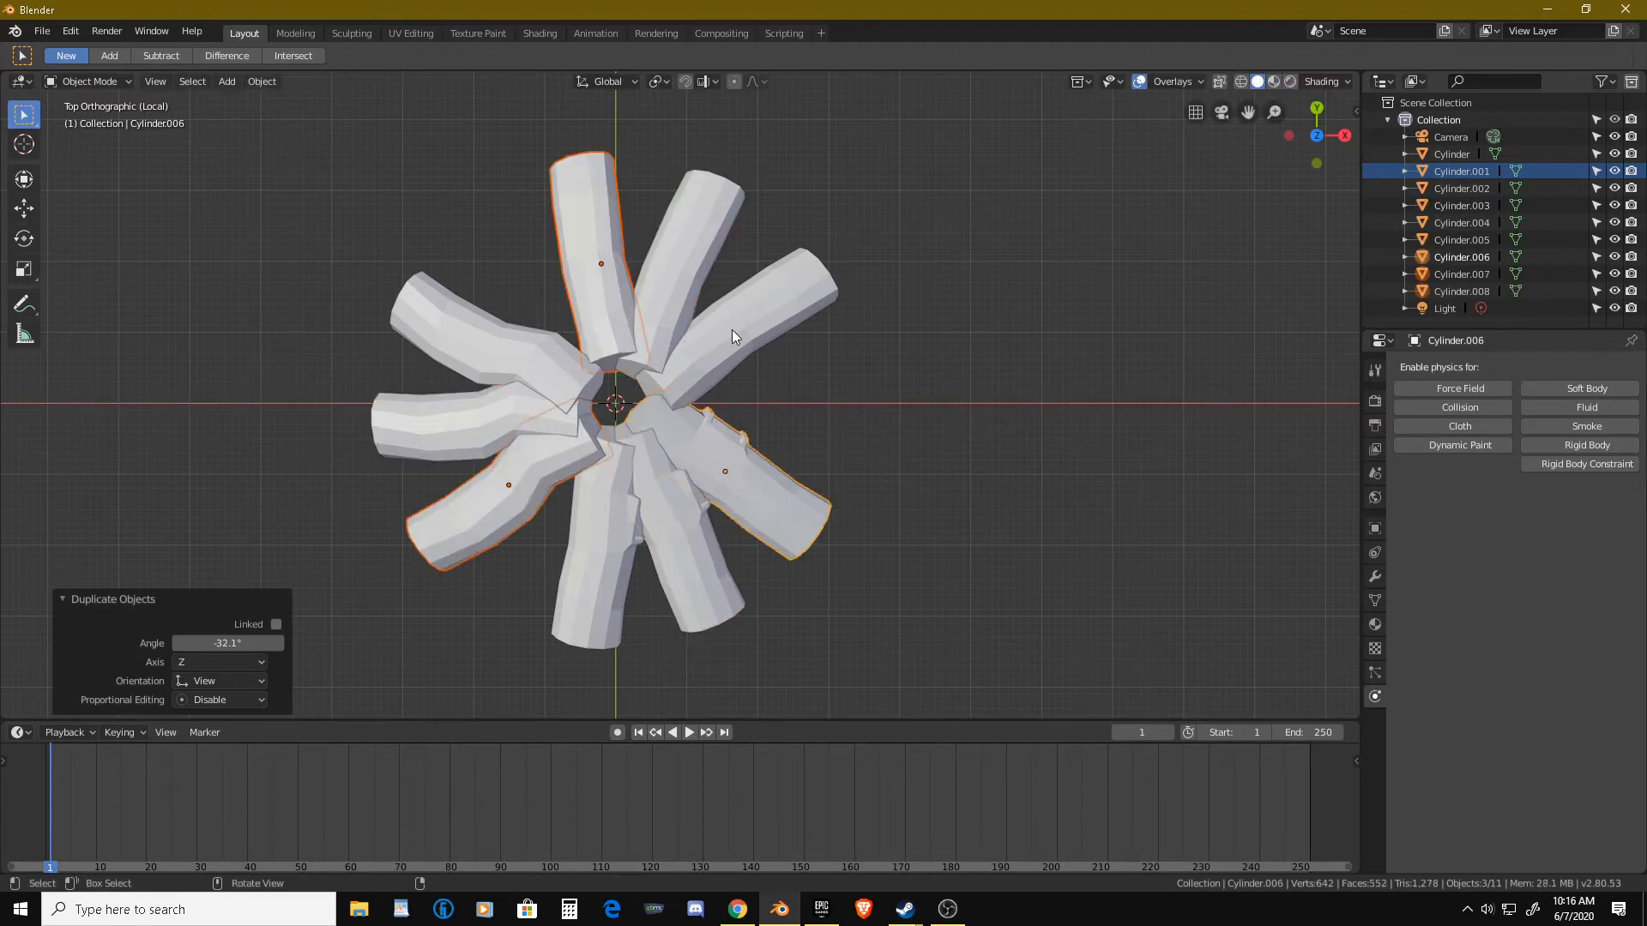
middle_drag(695, 399, 816, 451)
key(shift+r)
Rotate Cylinder.007 about -20.7° in the view so it lies flatter, and adjust its position in the ring.
click(816, 476)
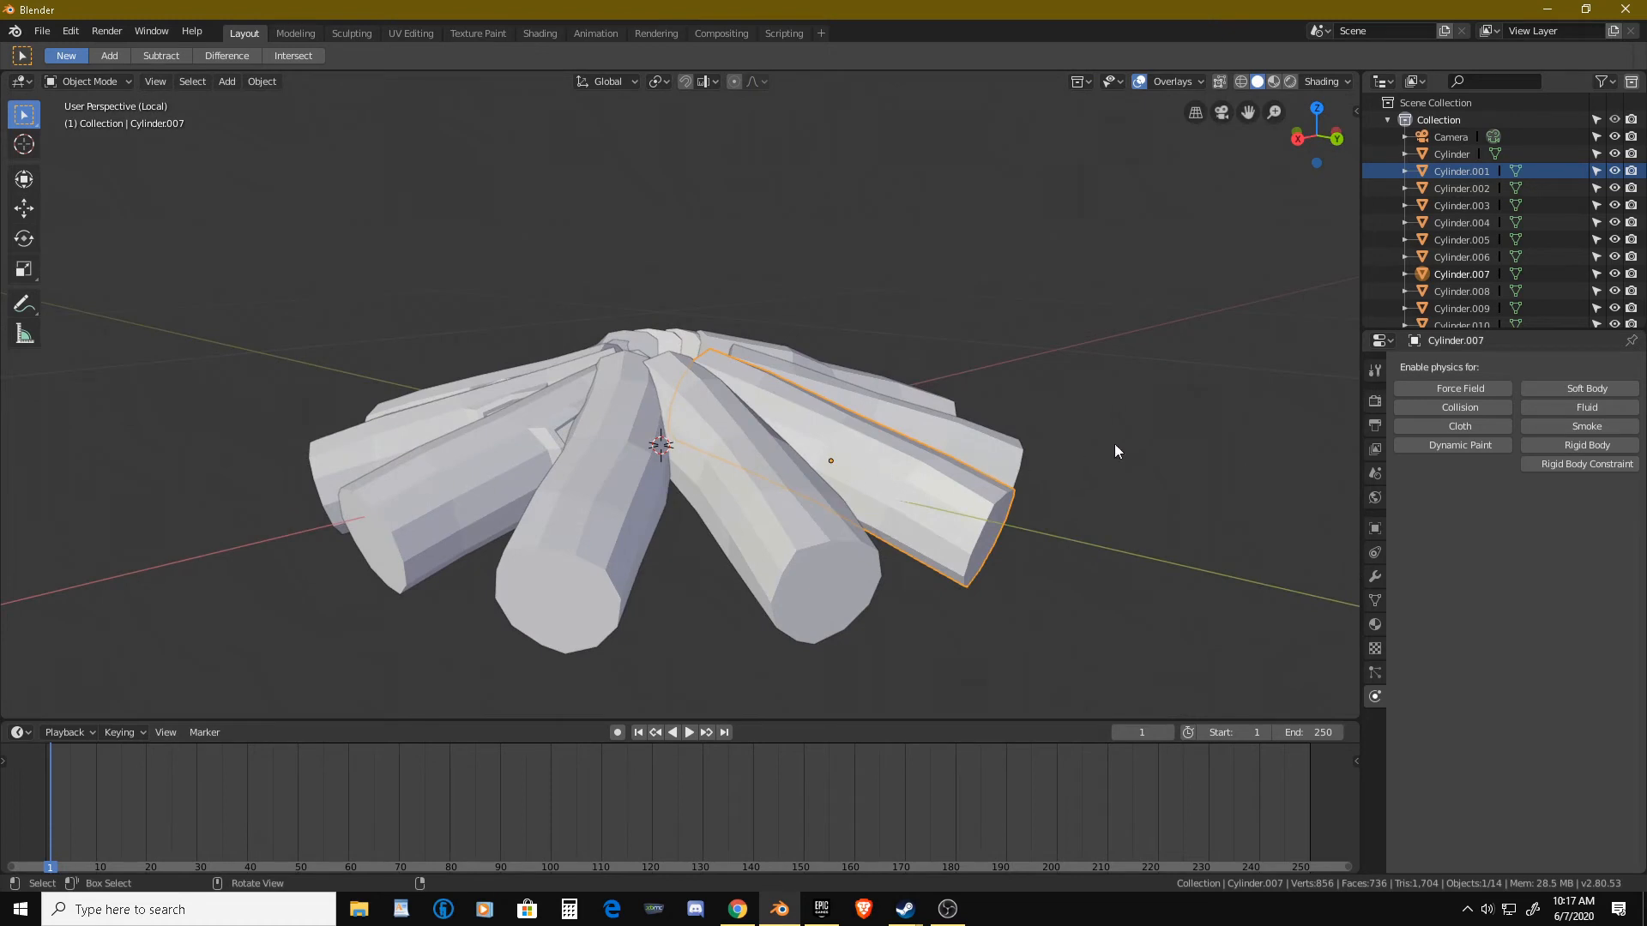
middle_drag(1114, 444, 1138, 457)
key(r)
click(1083, 349)
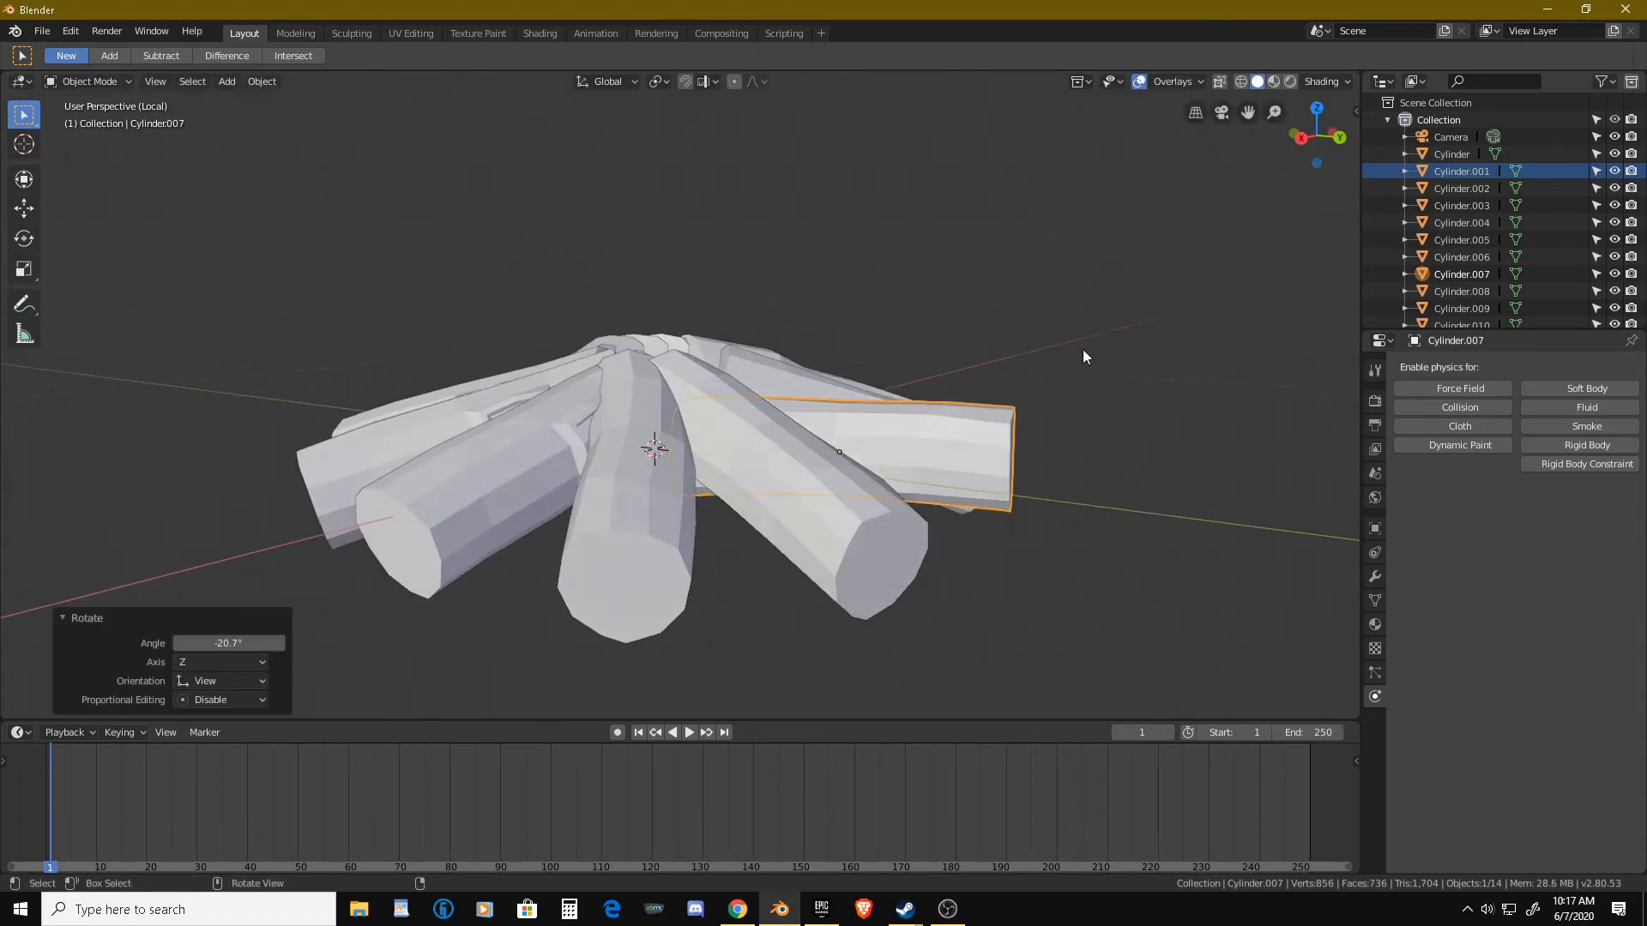
key(g)
click(1034, 399)
Rotate Cylinder.010 about 11.6° in the view from the side and shift it within the pile.
middle_drag(1035, 400, 960, 477)
click(748, 487)
key(r)
click(1045, 466)
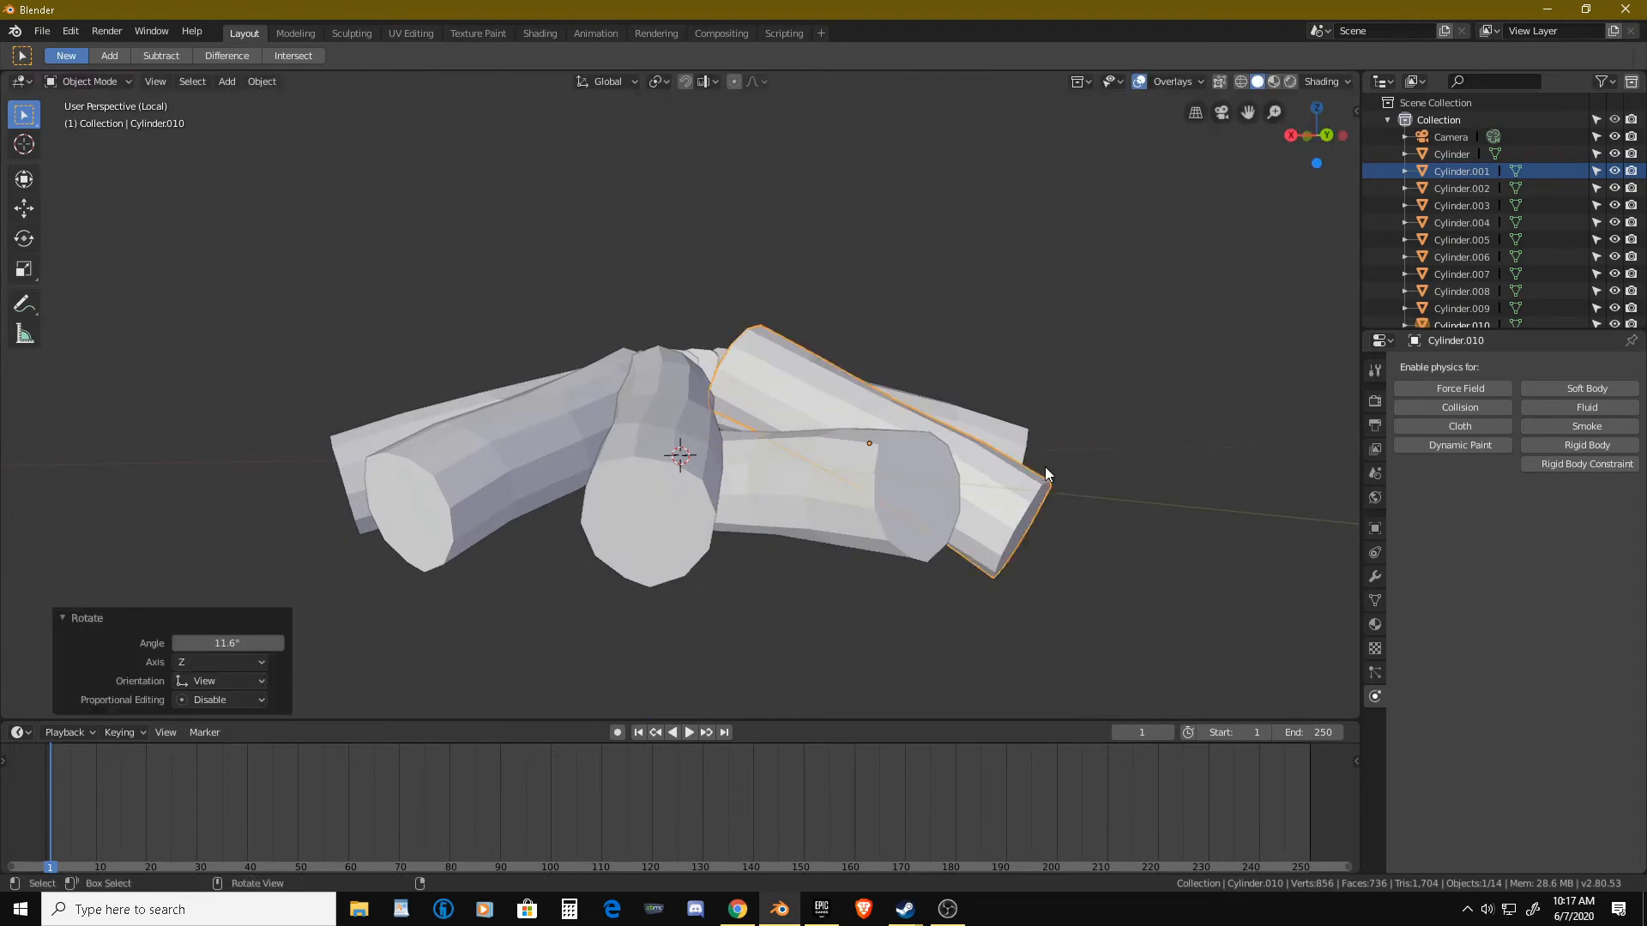
key(g)
click(999, 441)
Rotate Cylinder.002 about -48.3° to stand it steeply, and move it up and inward onto the pile.
middle_drag(999, 441, 721, 482)
click(621, 471)
middle_drag(621, 471, 532, 459)
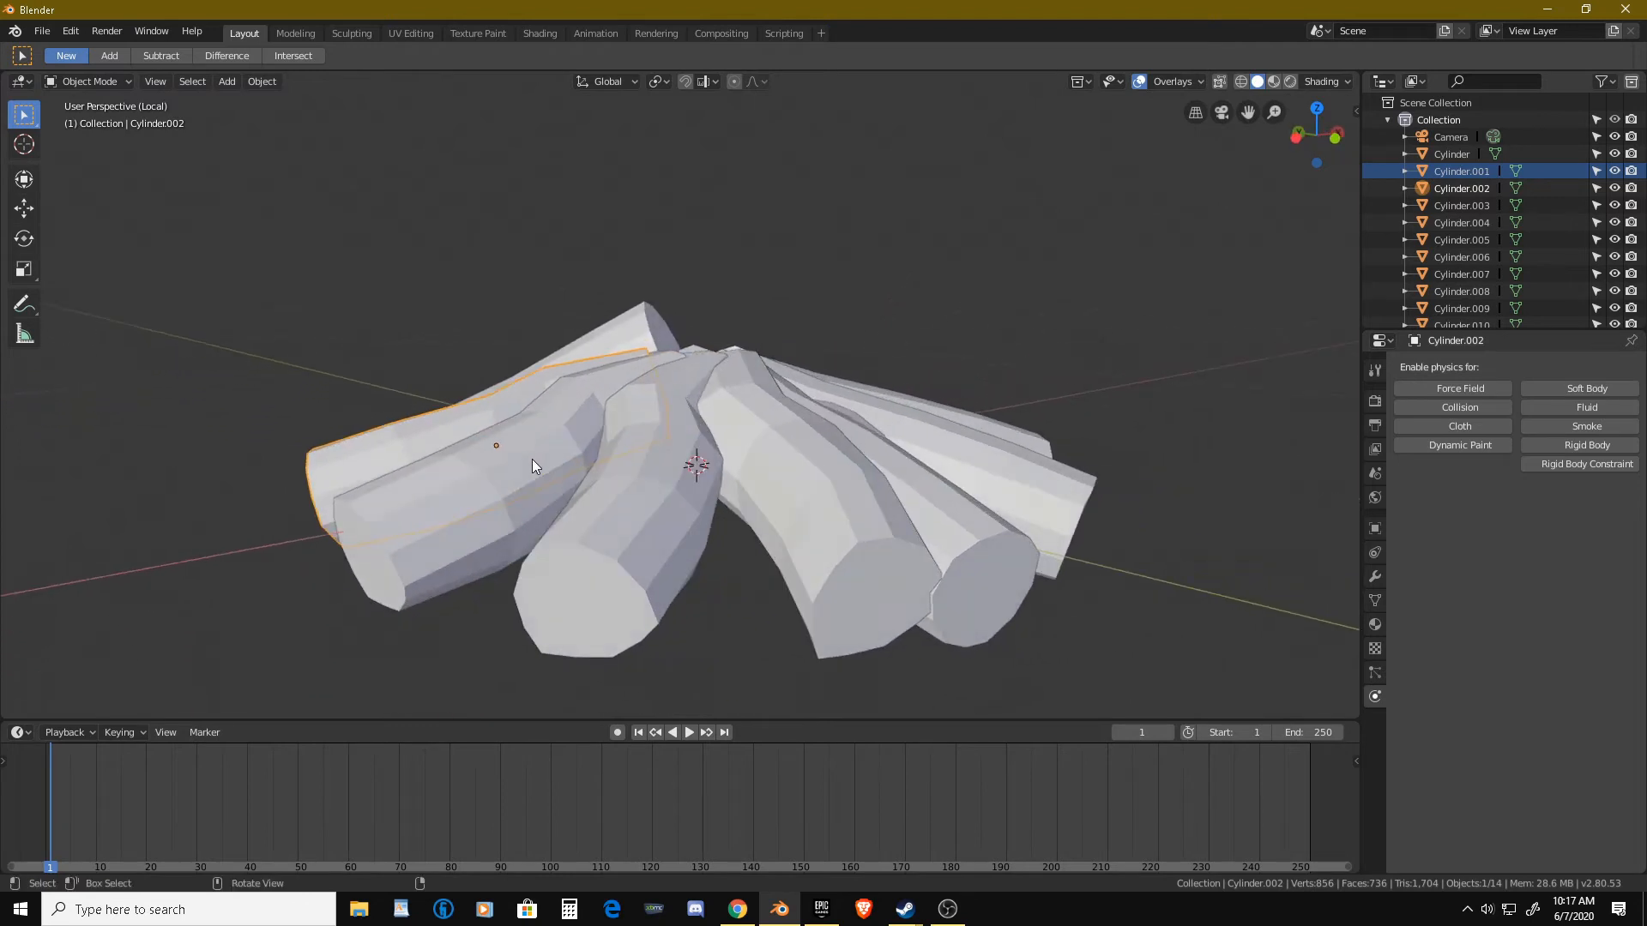
key(r)
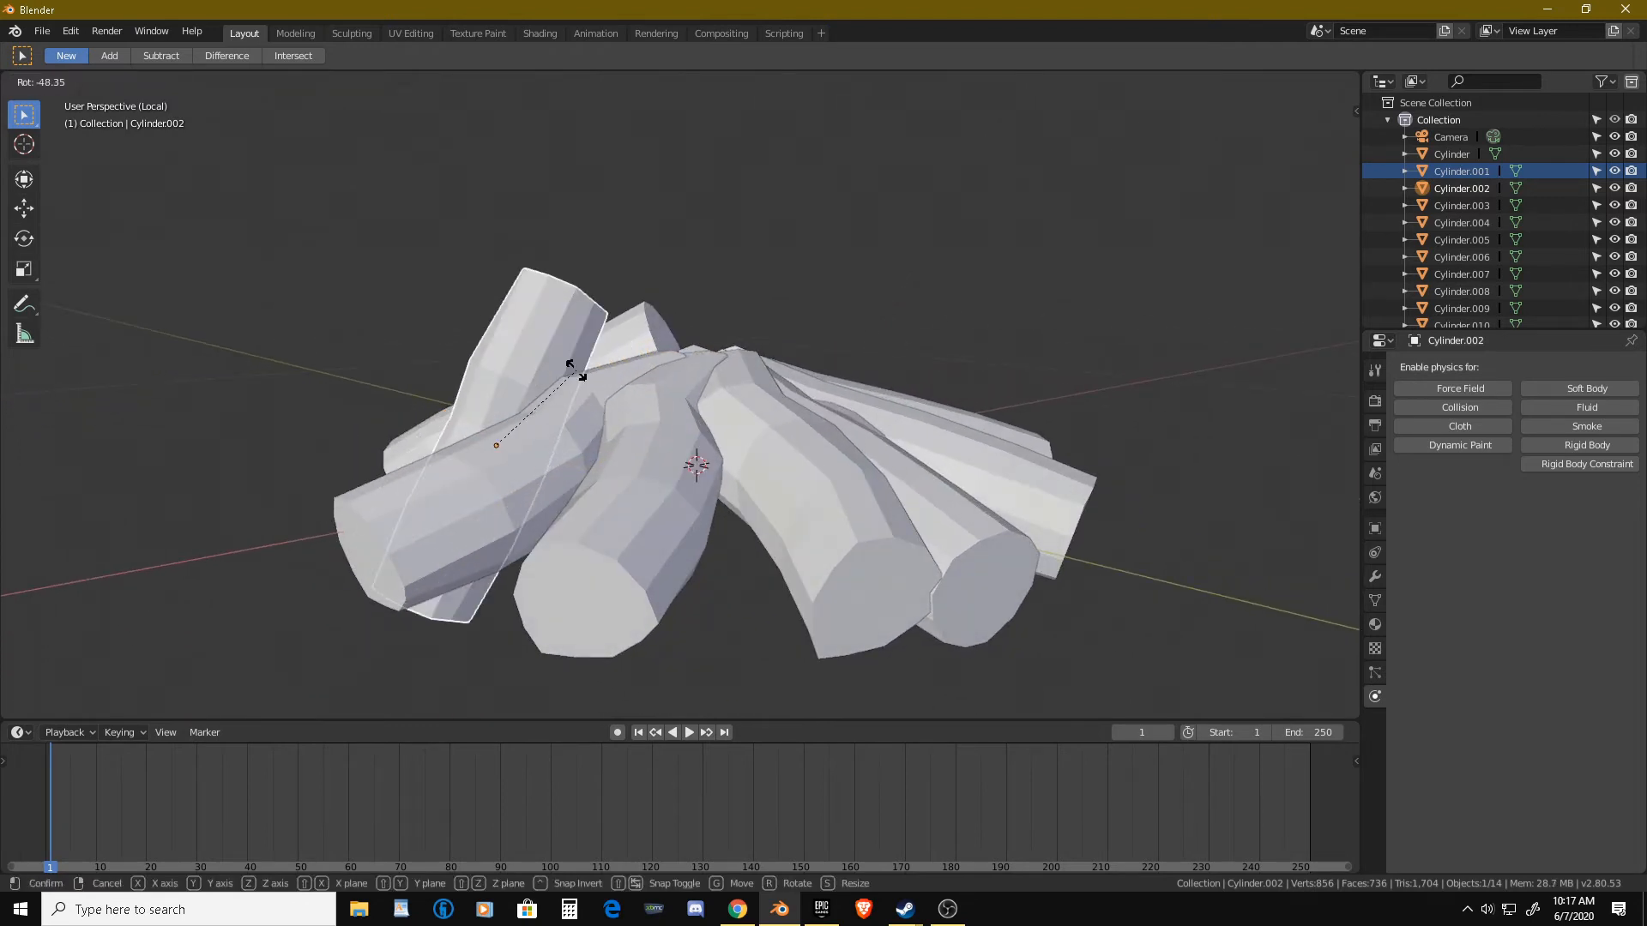
click(577, 369)
key(g)
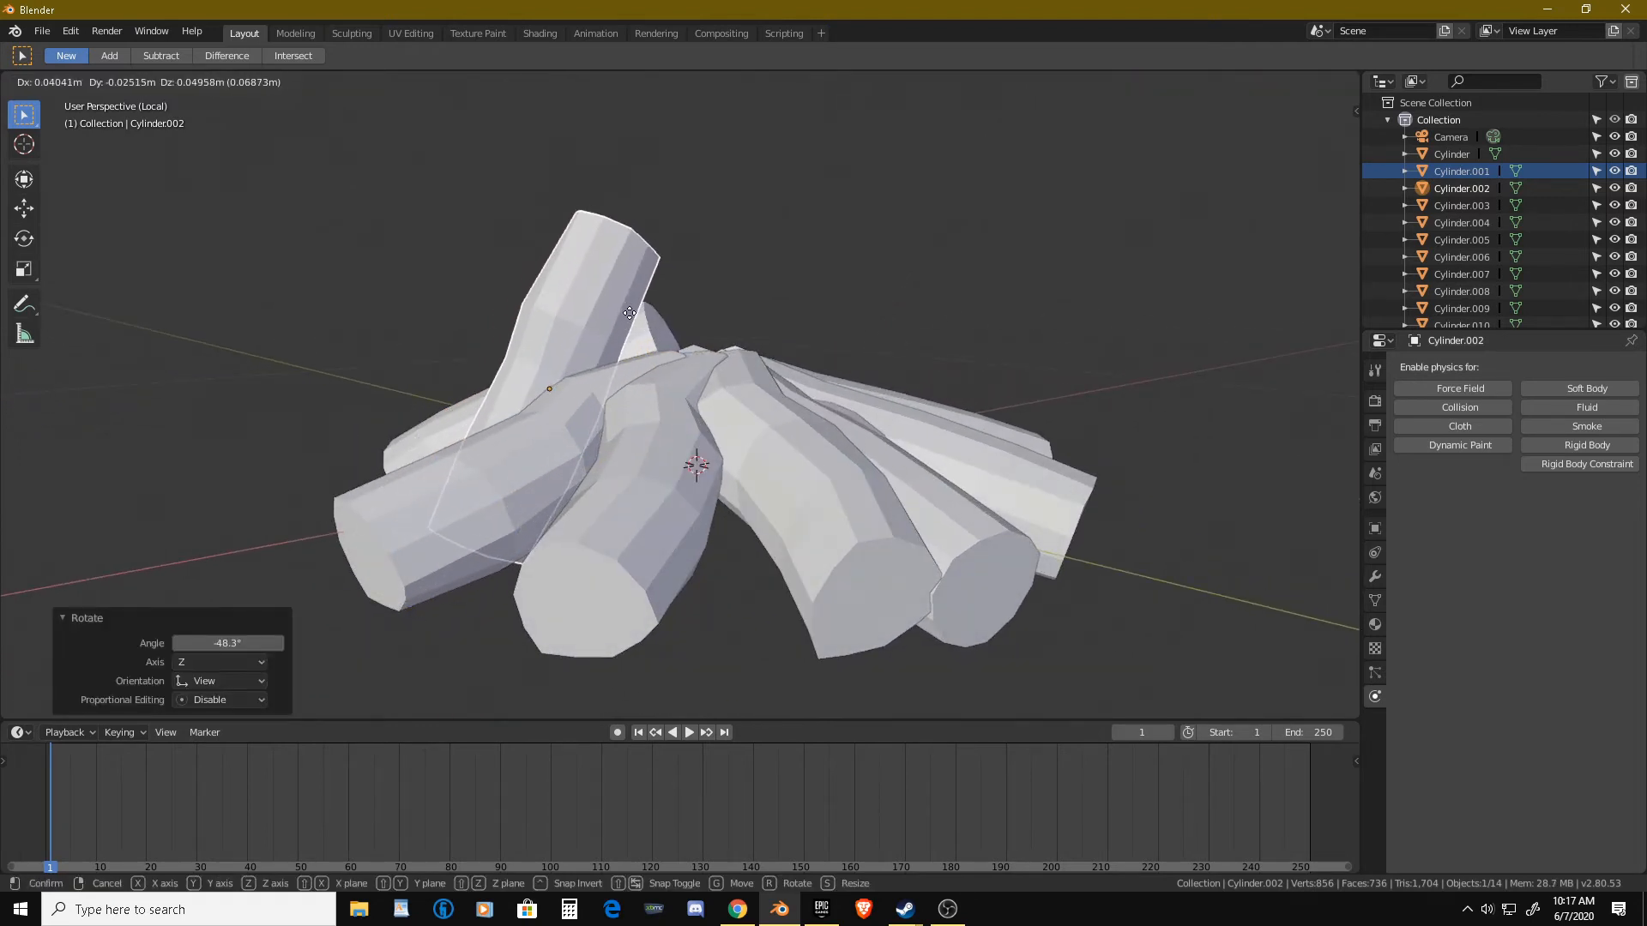
click(639, 331)
Rotate Cylinder.008 about -23.3° in the view and move it up to lean on the neighbouring cylinders.
middle_drag(639, 330, 731, 428)
click(738, 491)
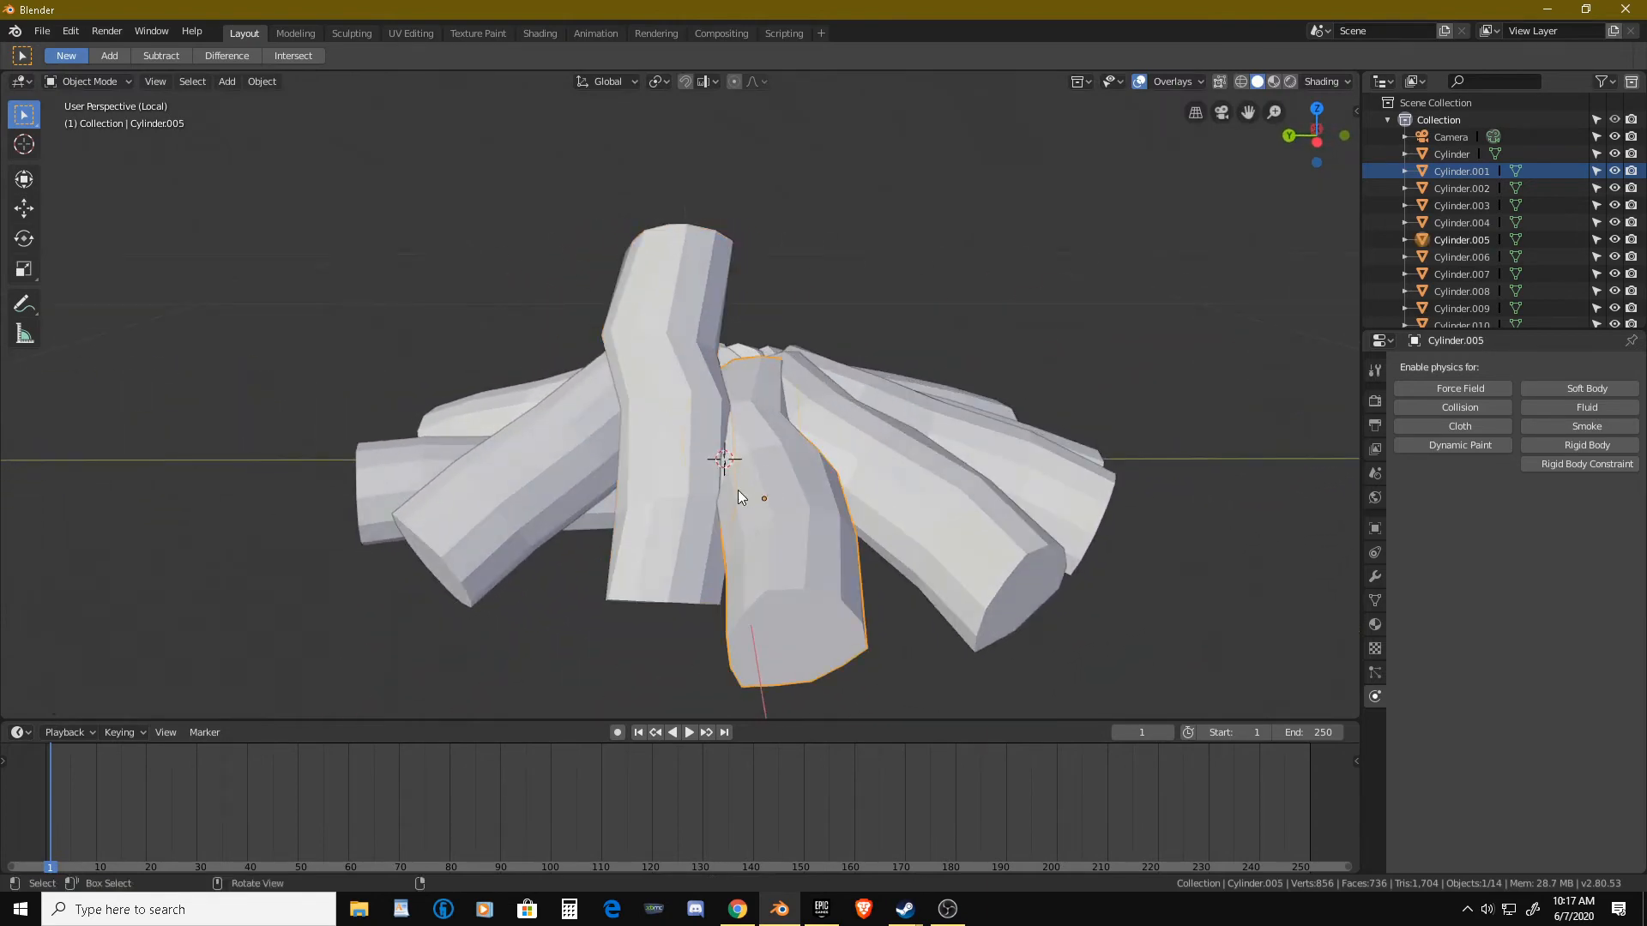
middle_drag(738, 491, 550, 489)
click(676, 539)
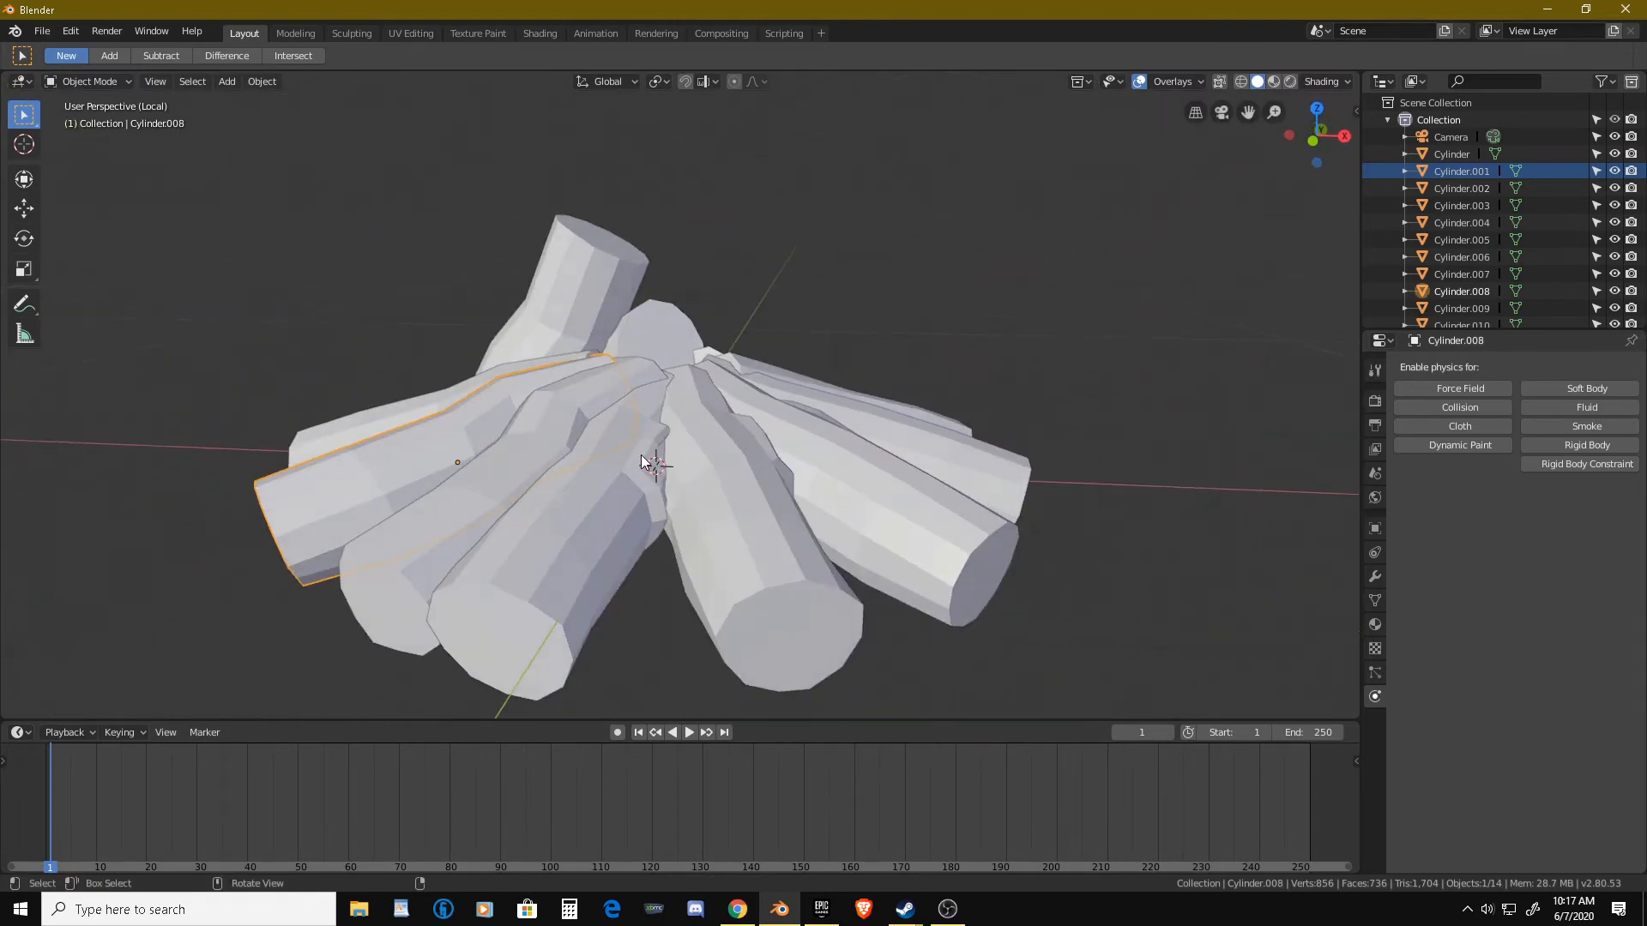
key(g)
click(588, 395)
key(g)
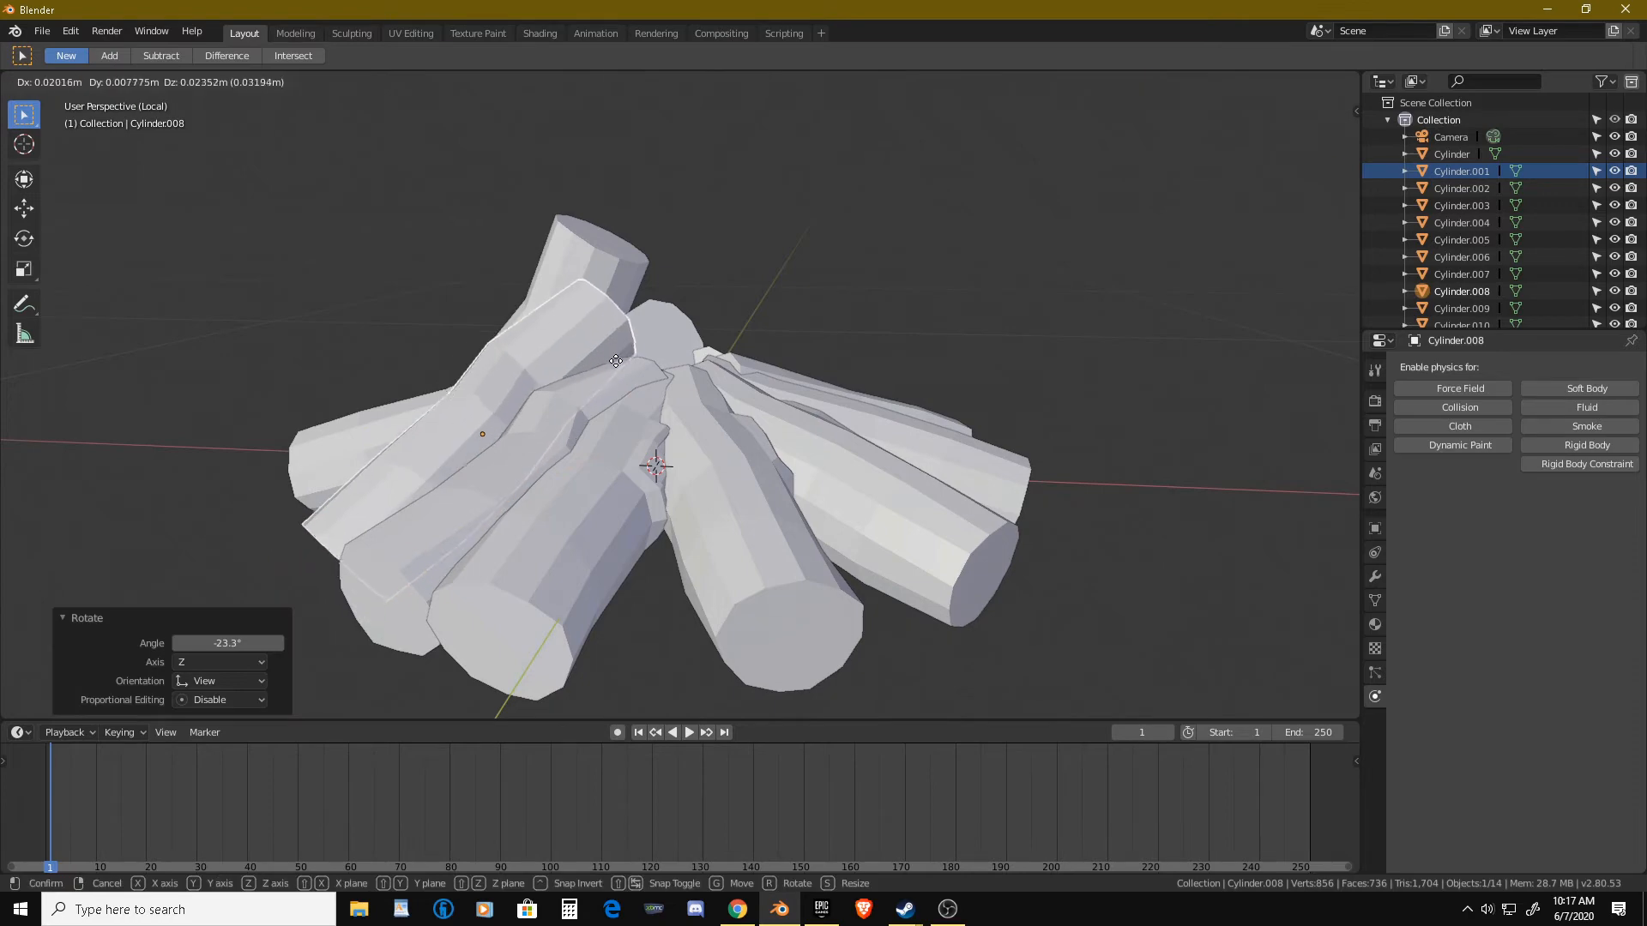
click(623, 342)
Orbit to another side of the pile, then rotate and reposition one of the front cylinders.
middle_drag(622, 342, 719, 502)
click(732, 596)
key(r)
click(594, 497)
key(g)
click(568, 508)
Rotate Cylinder.001 about -35.3° and move it about -0.067 m in X, -0.020 m in Y and 0.075 m in Z.
click(630, 434)
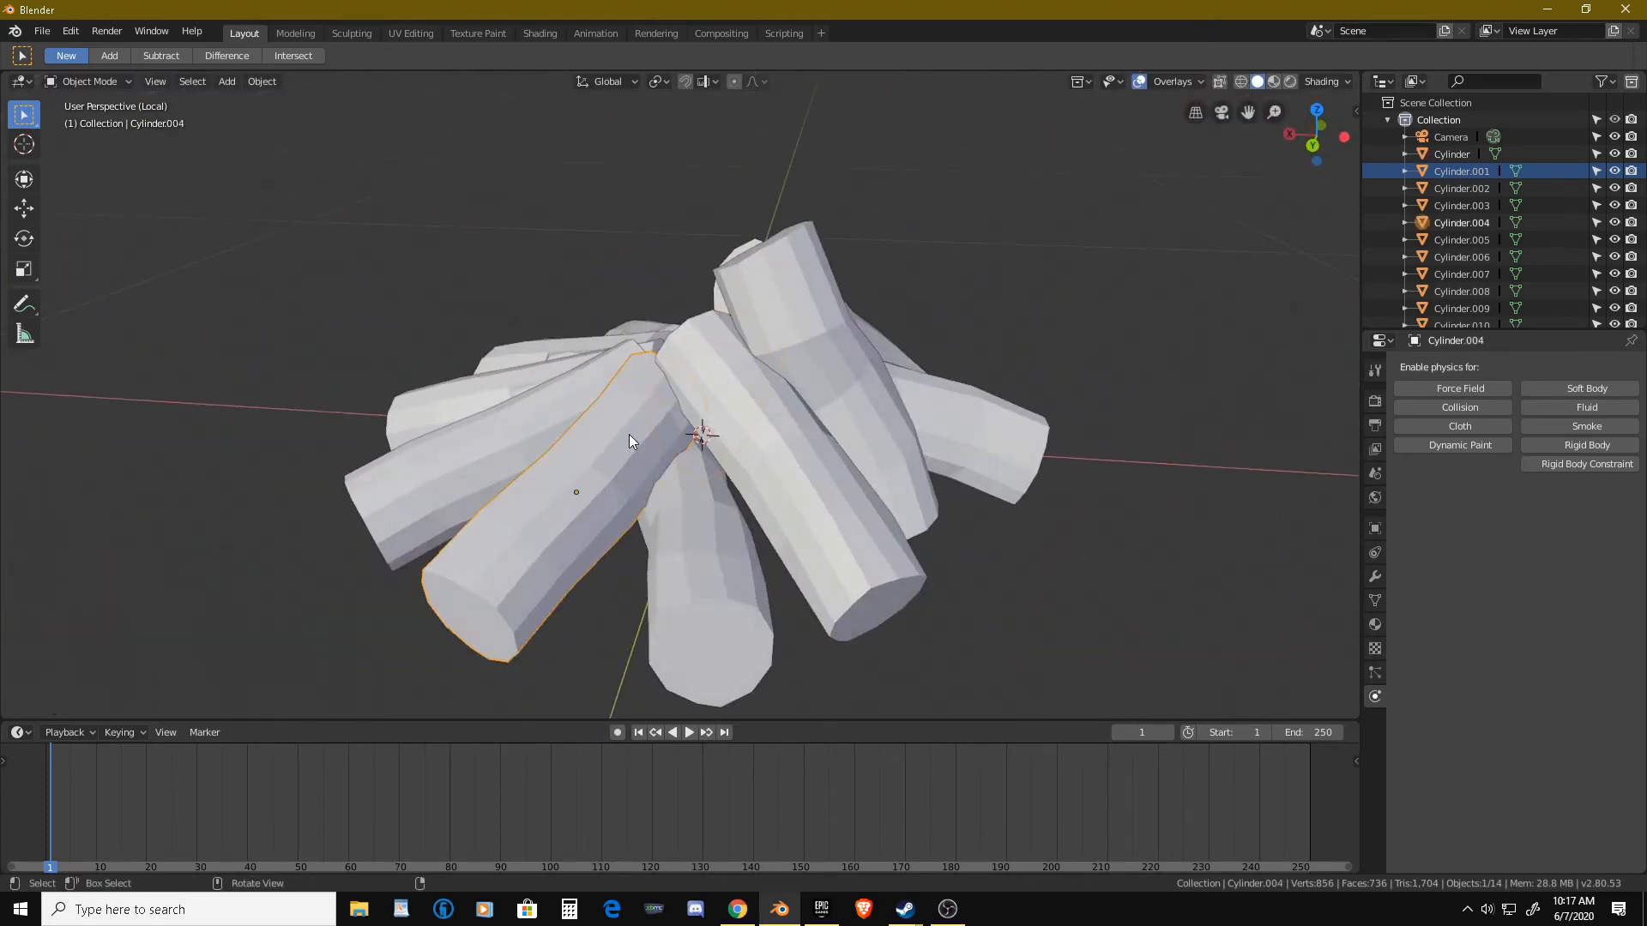
middle_drag(630, 435, 533, 359)
click(602, 412)
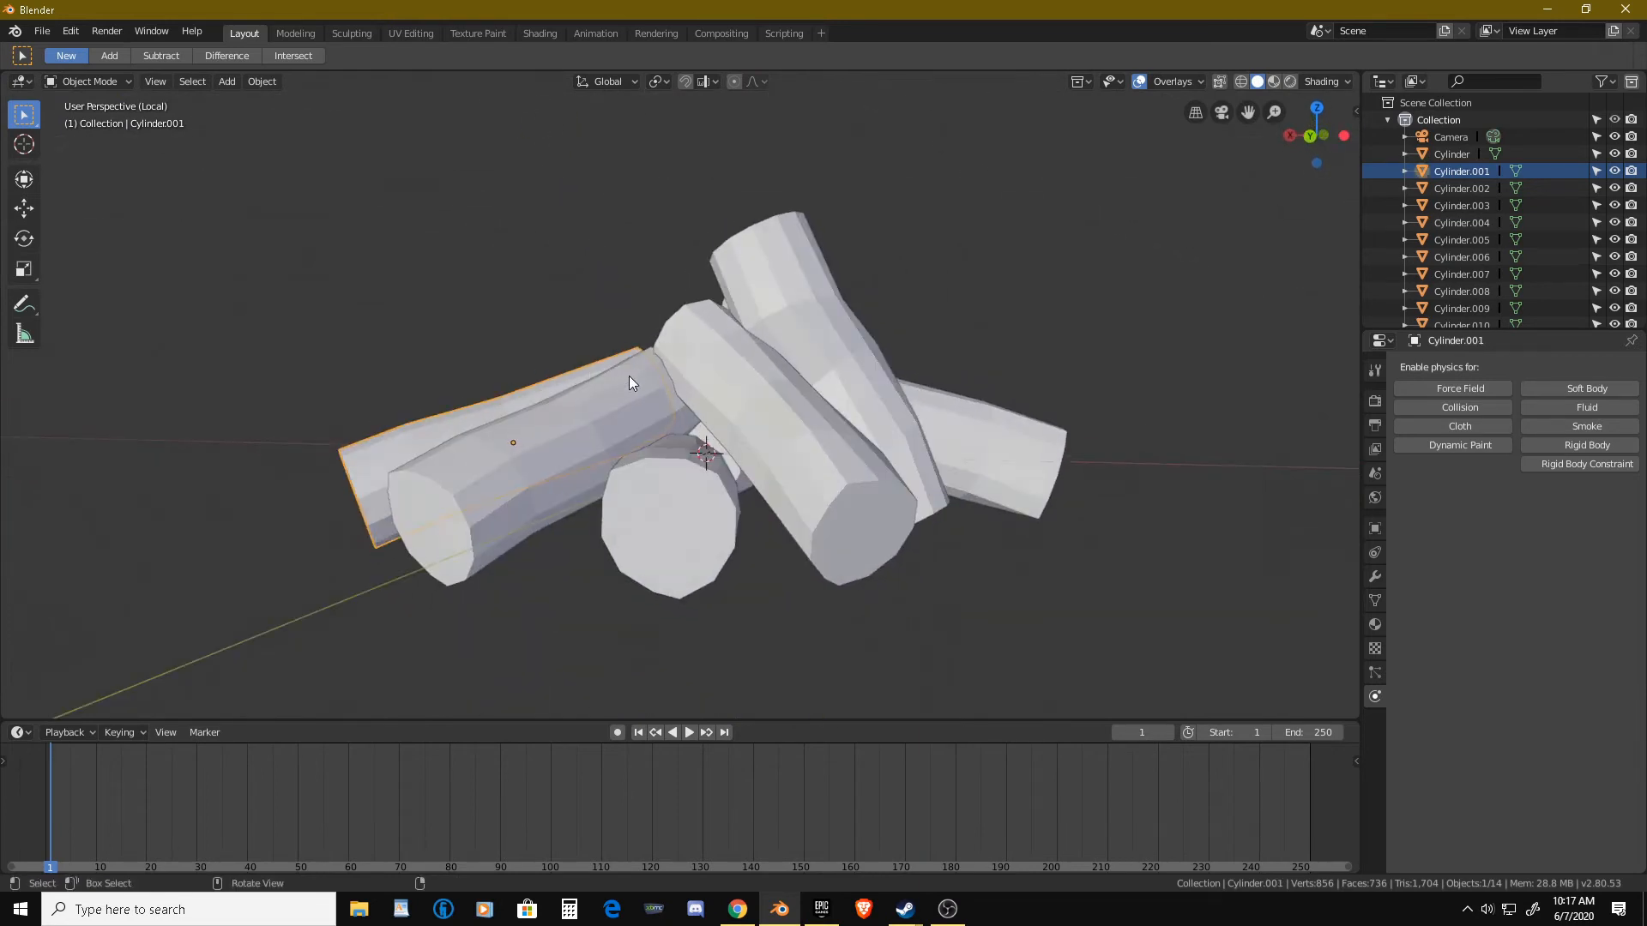
key(r)
click(570, 321)
key(g)
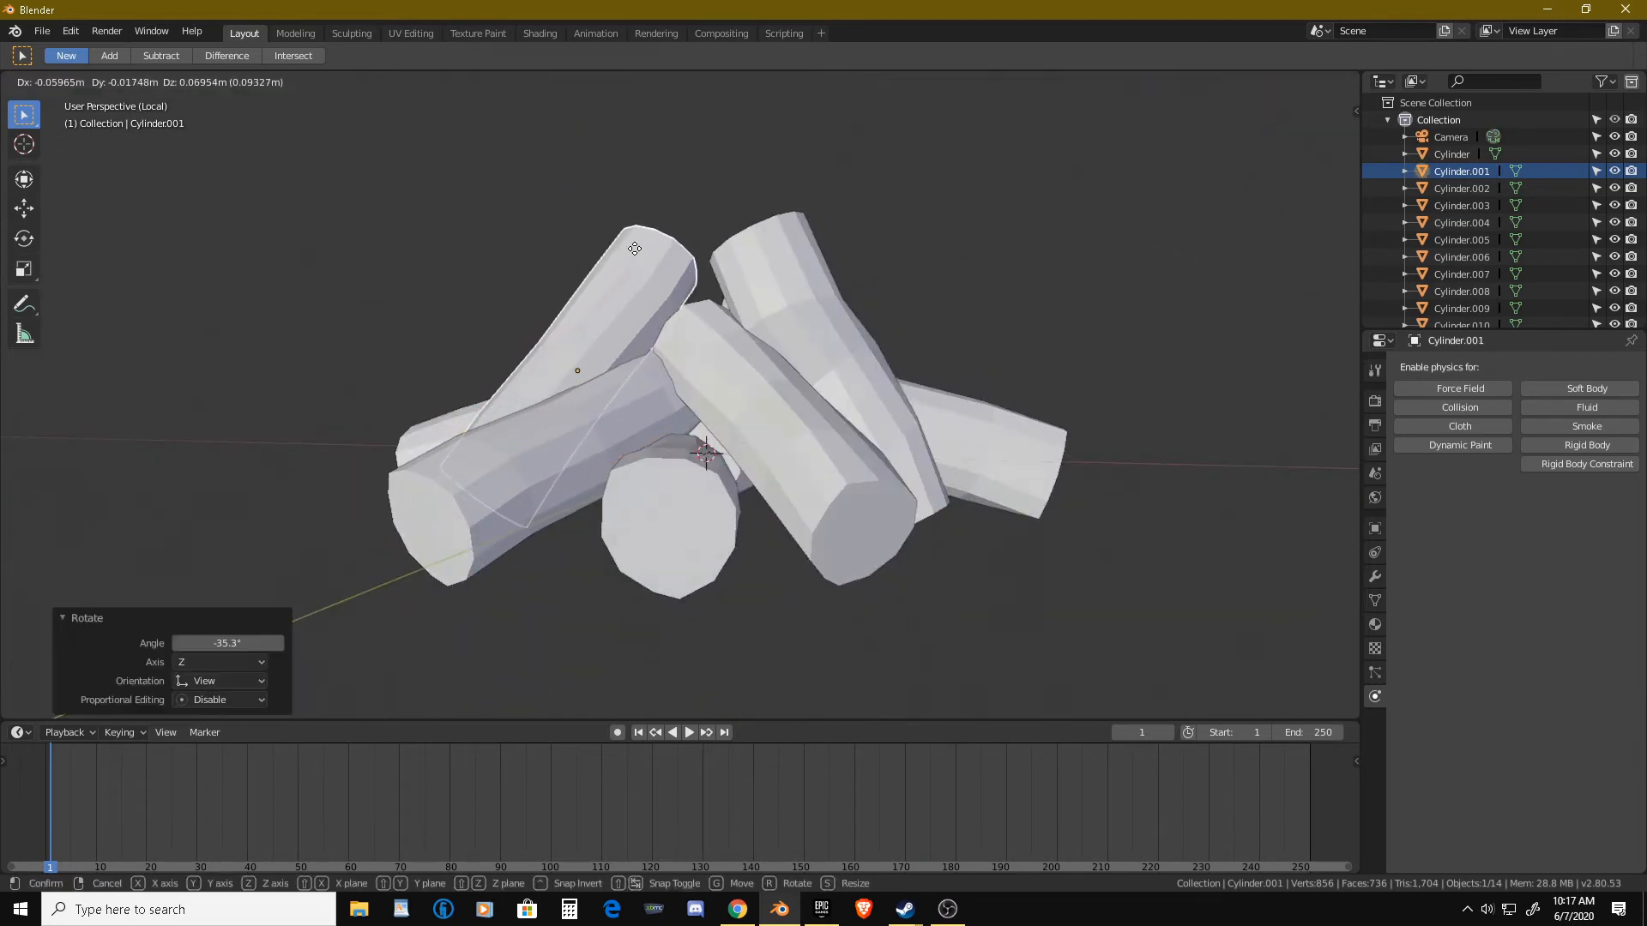
click(634, 249)
Raise Cylinder.003 about 0.064 m in Z above its neighbours, then rotate it and adjust its position against the pile.
middle_drag(645, 252, 848, 374)
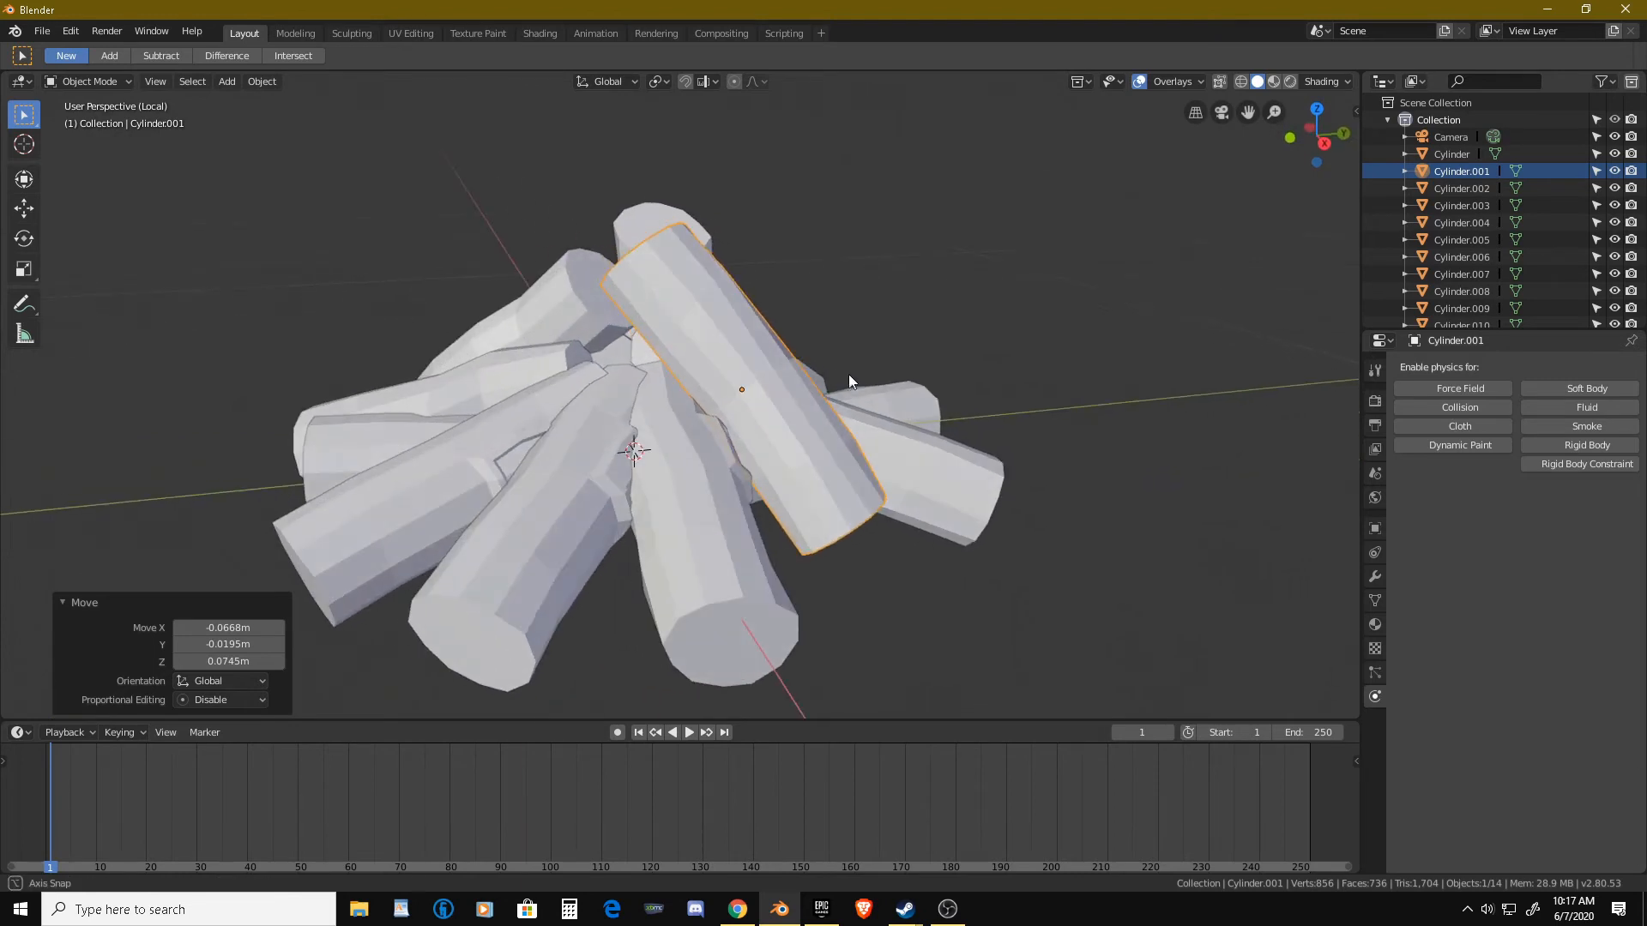
click(535, 427)
middle_drag(536, 428, 424, 386)
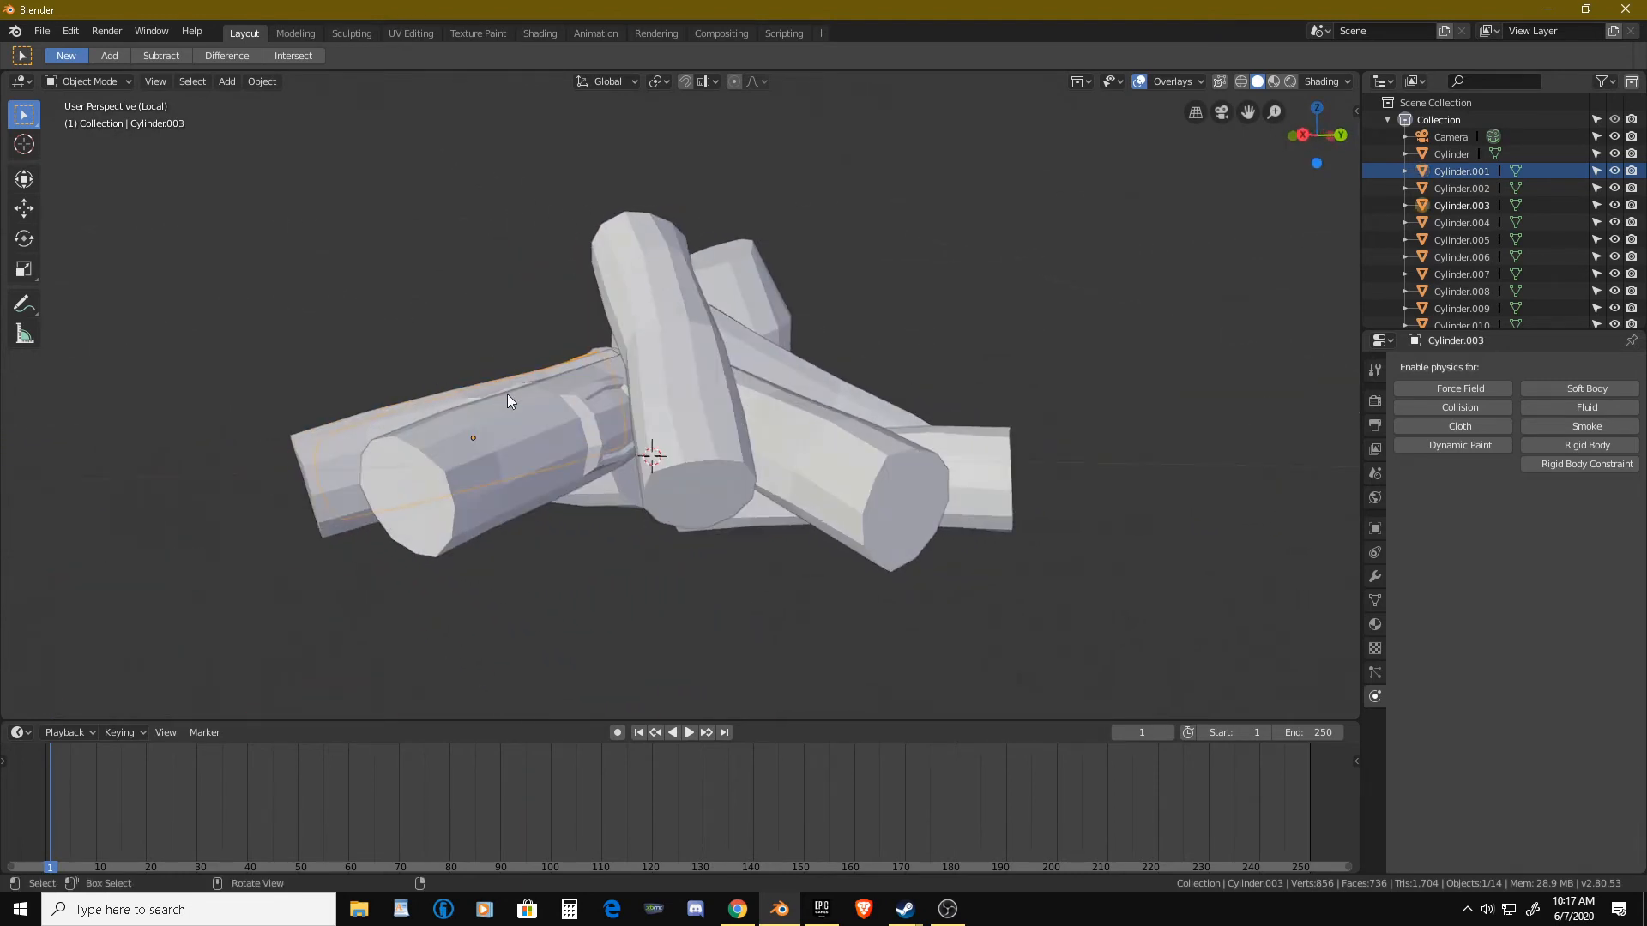
key(g)
click(489, 331)
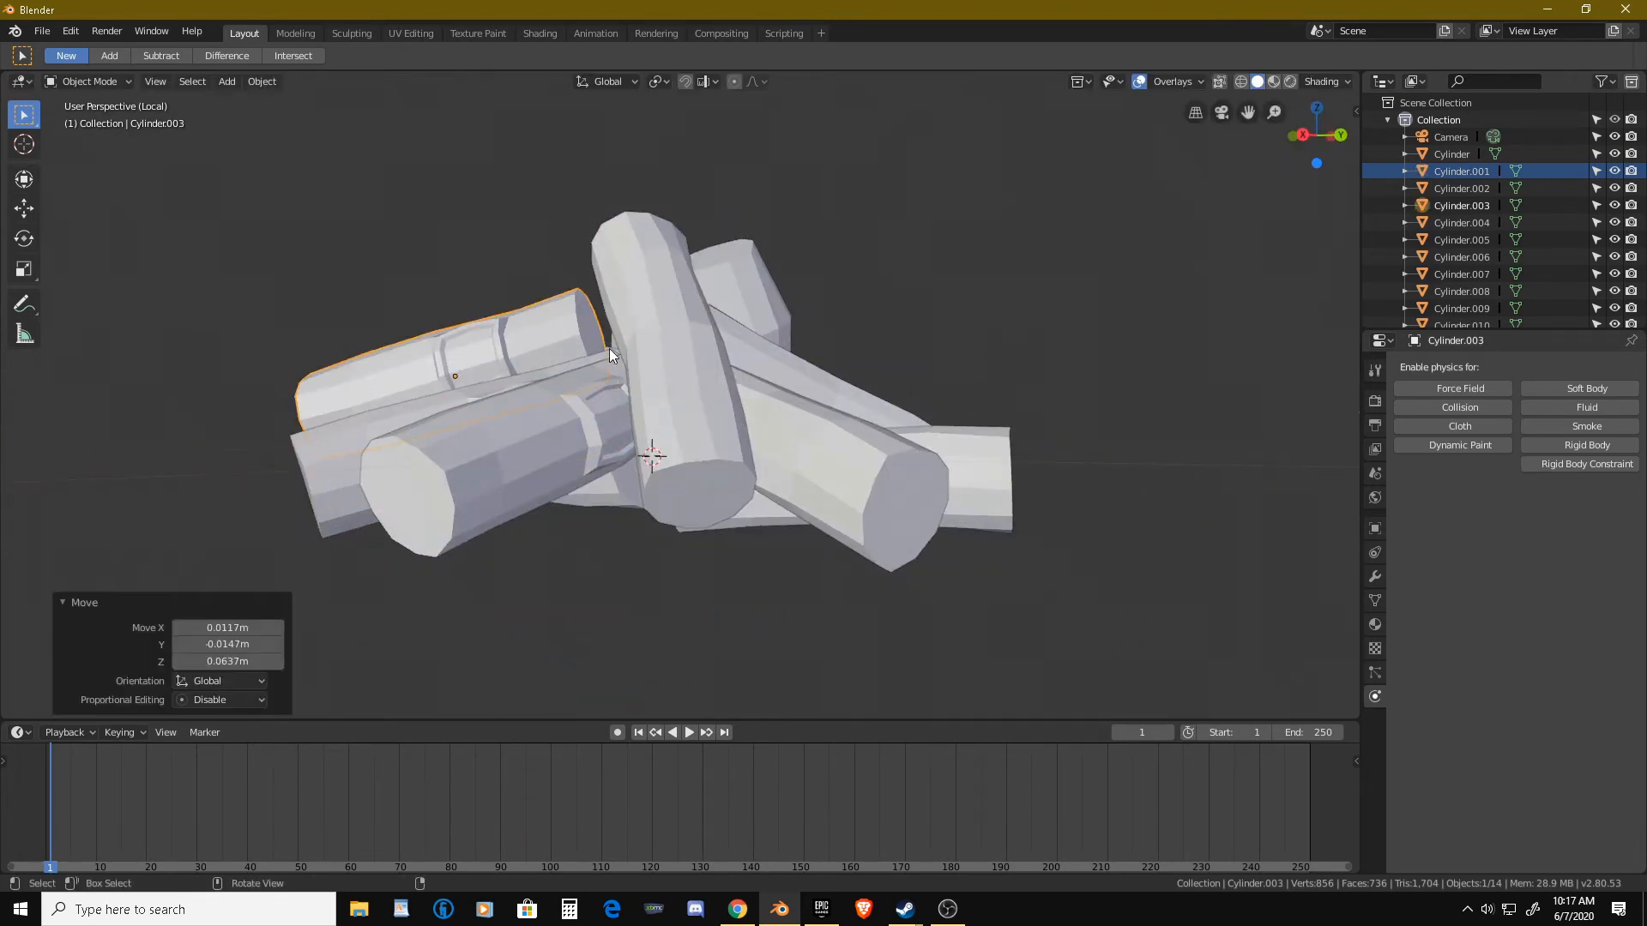
key(r)
click(600, 273)
mouse_move(601, 273)
middle_down()
mouse_move(671, 369)
mouse_move(754, 382)
mouse_move(609, 327)
mouse_move(697, 373)
mouse_move(644, 288)
mouse_move(594, 256)
middle_up()
key(g)
click(598, 324)
Rotate Cylinder.009 about 14.7° in the view and nudge it into place beneath the raised cylinders.
click(594, 324)
middle_drag(594, 325, 493, 377)
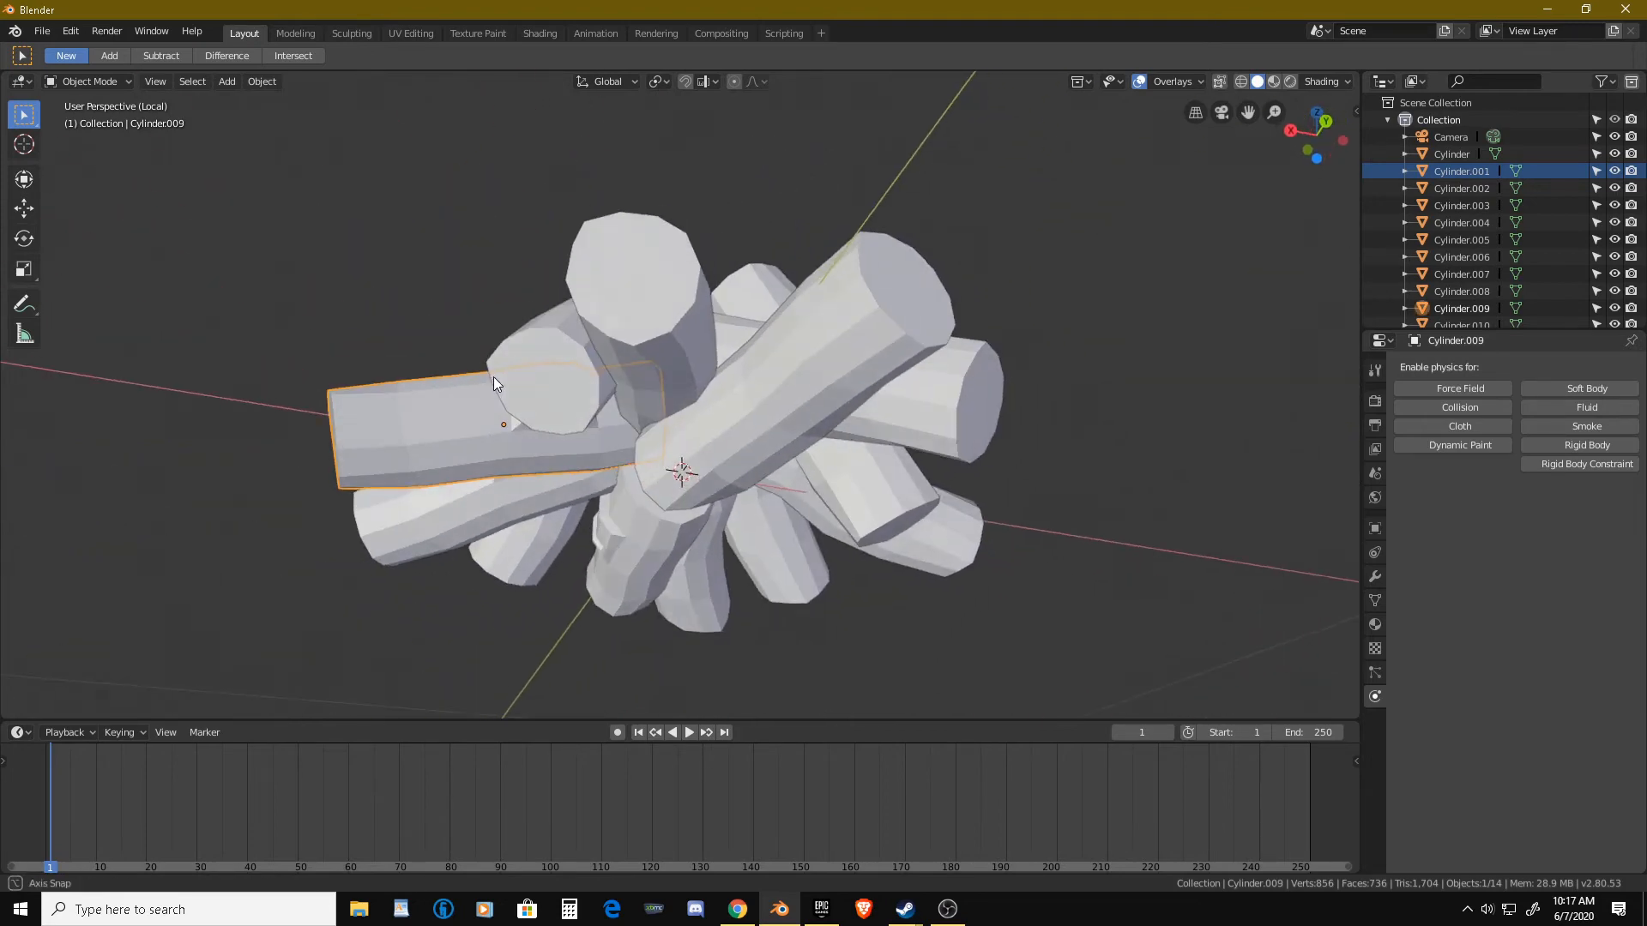
key(r)
click(614, 395)
key(g)
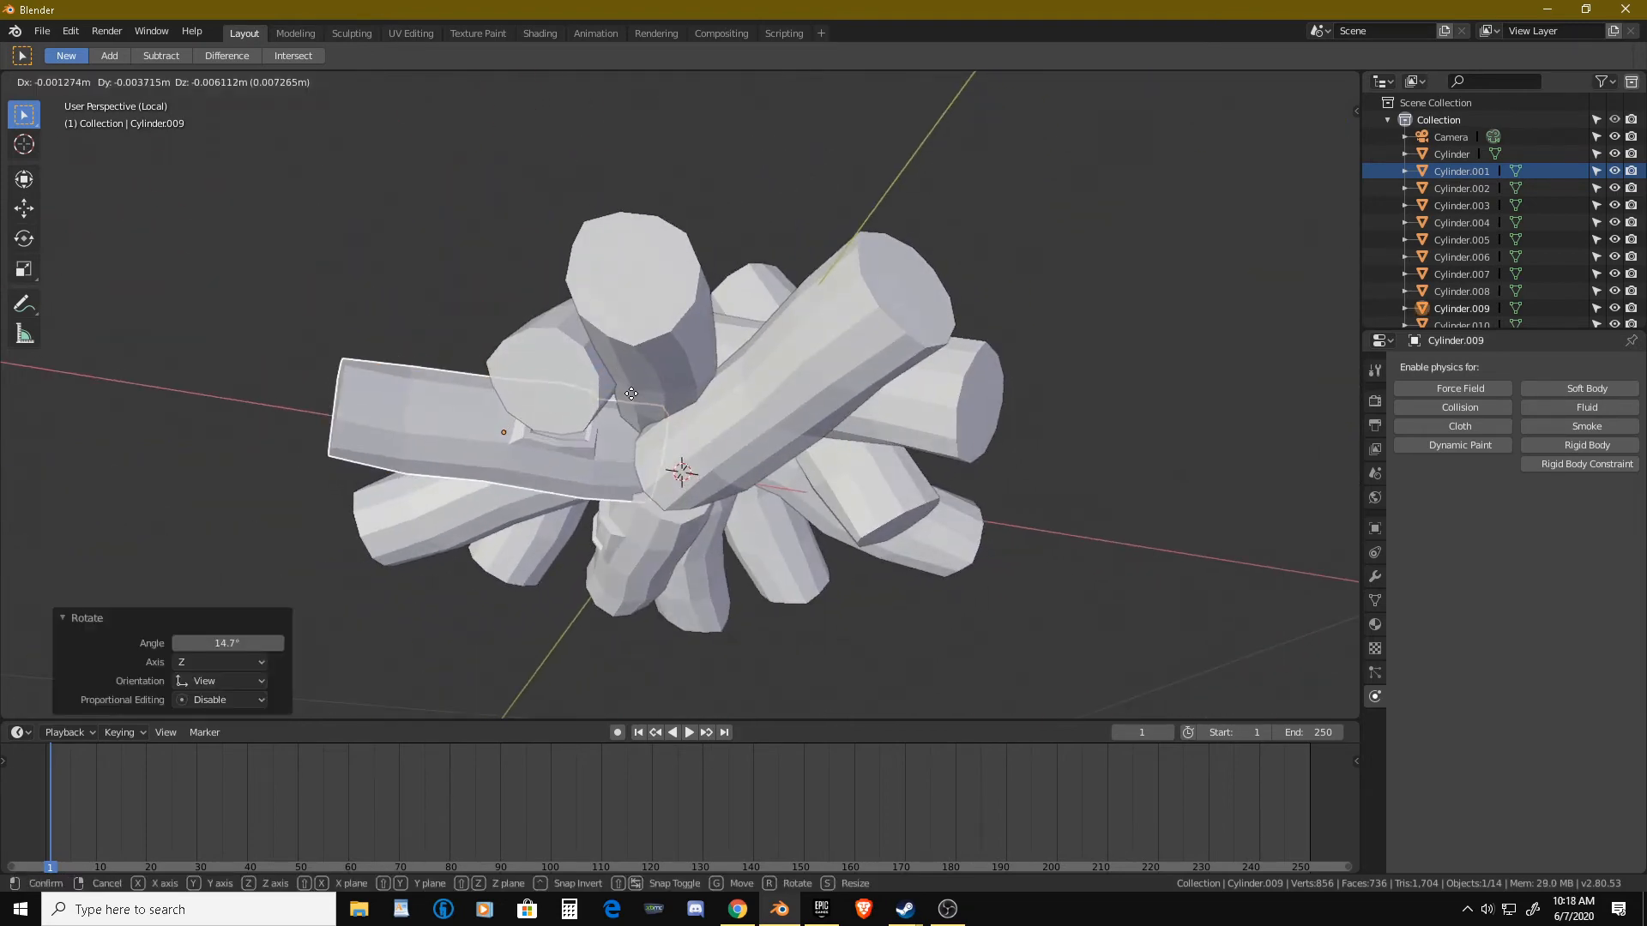
click(624, 412)
Select Cylinder.006, Cylinder.008 and Cylinder.007 together and rotate them about -115° around the global Z axis.
middle_drag(625, 413, 611, 590)
click(497, 503)
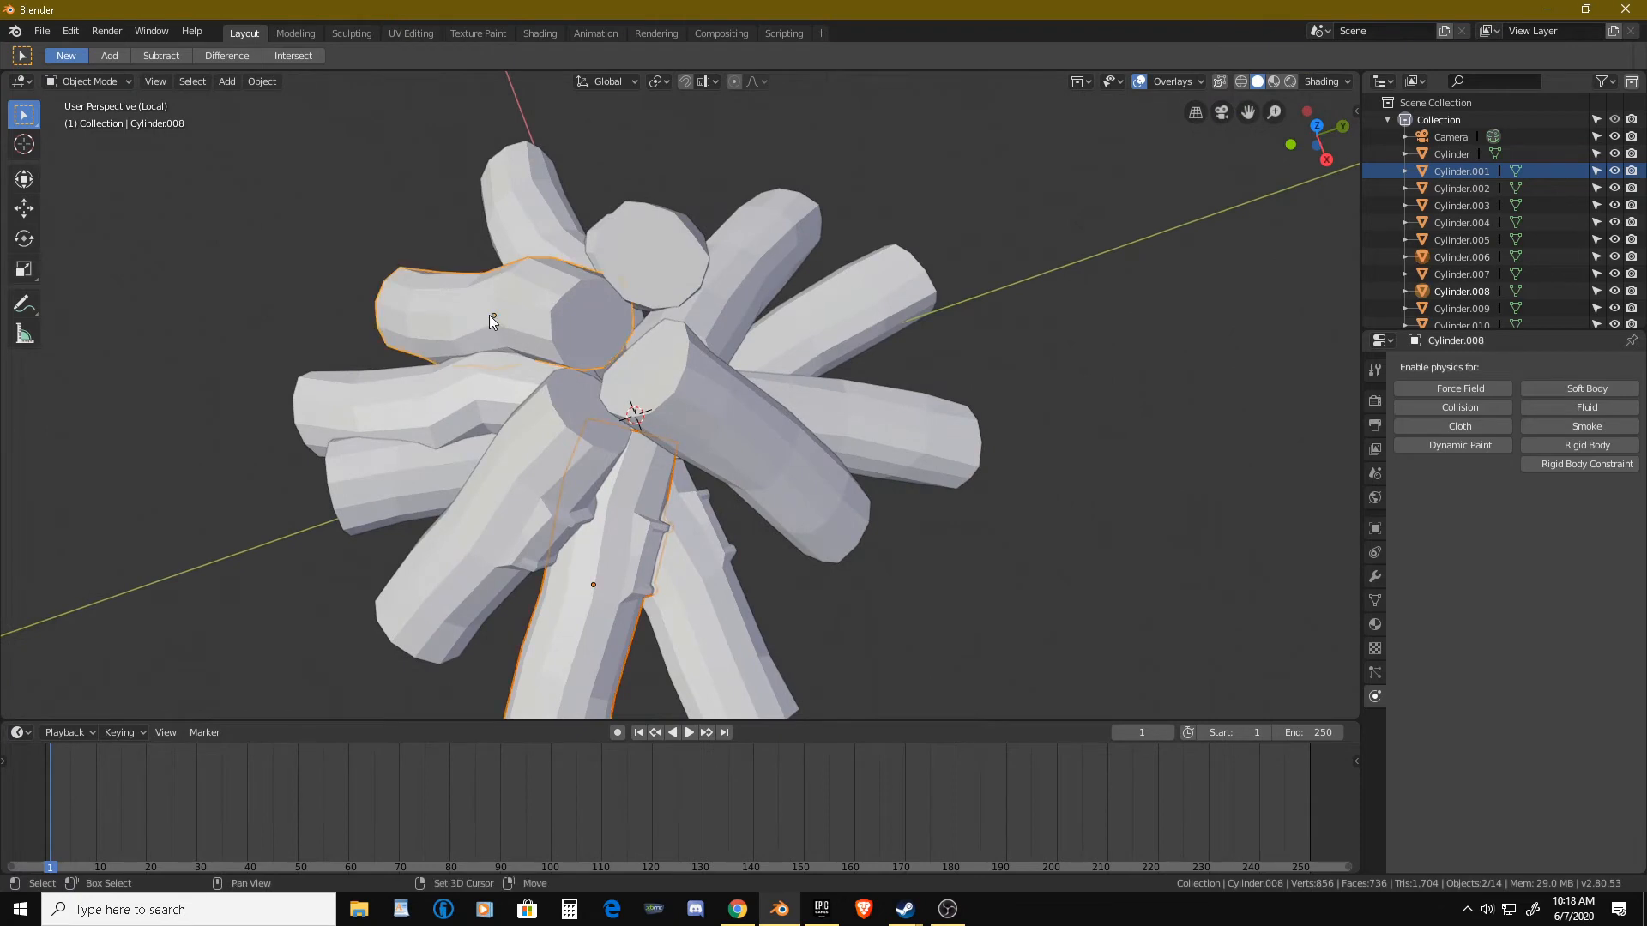
shift+click(813, 321)
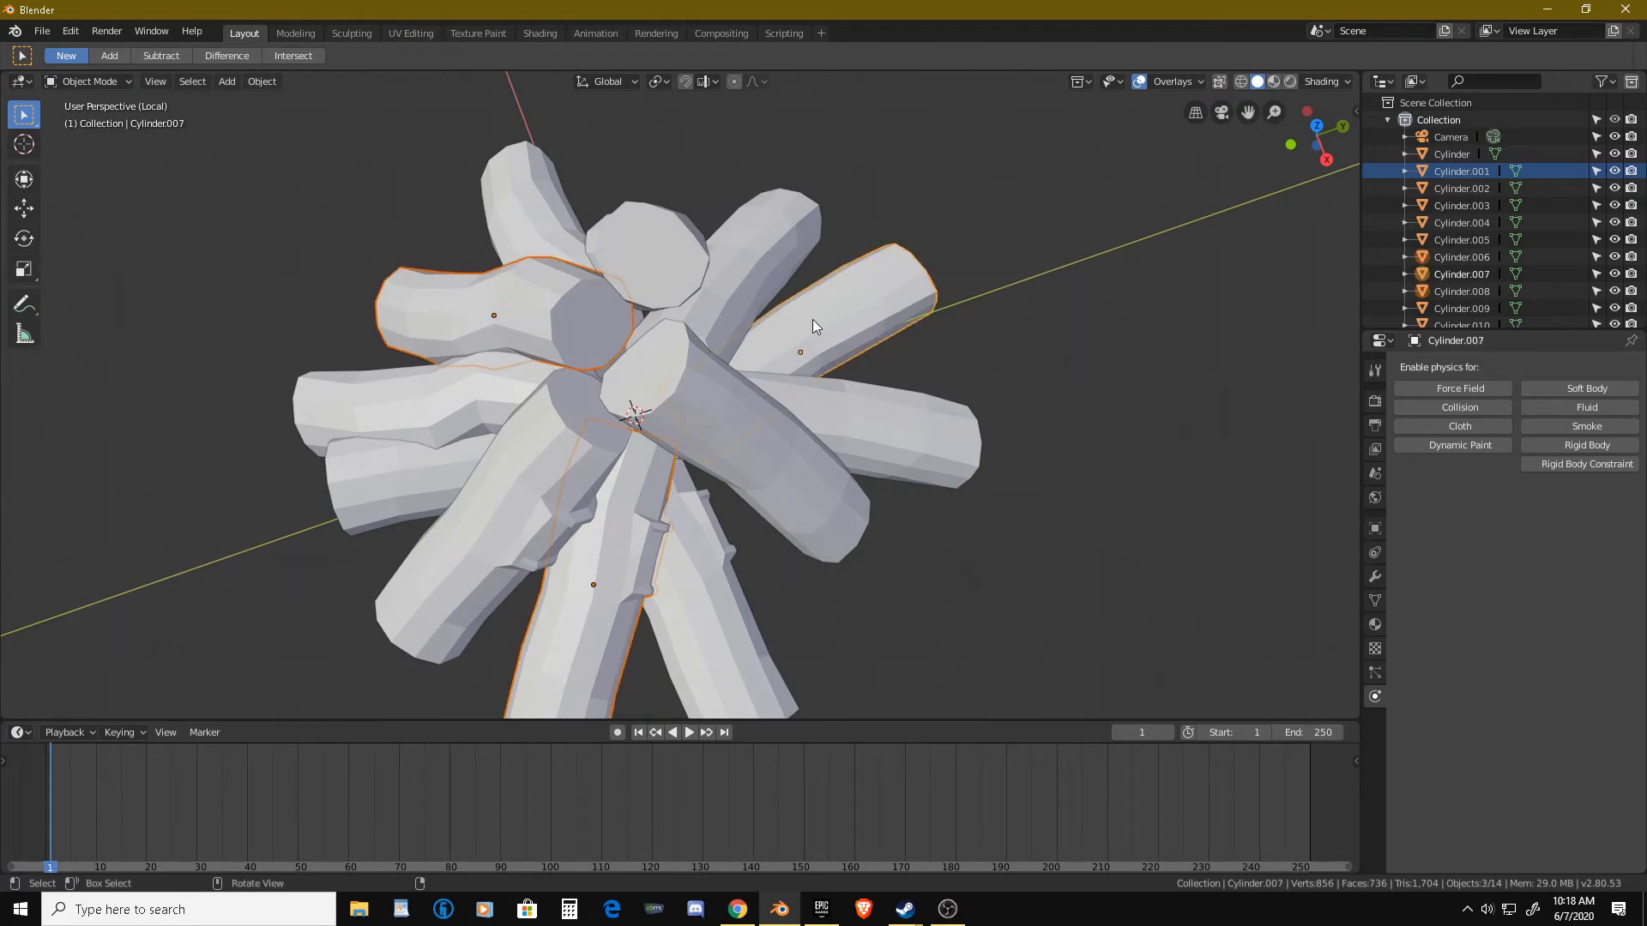
key(r)
key(z)
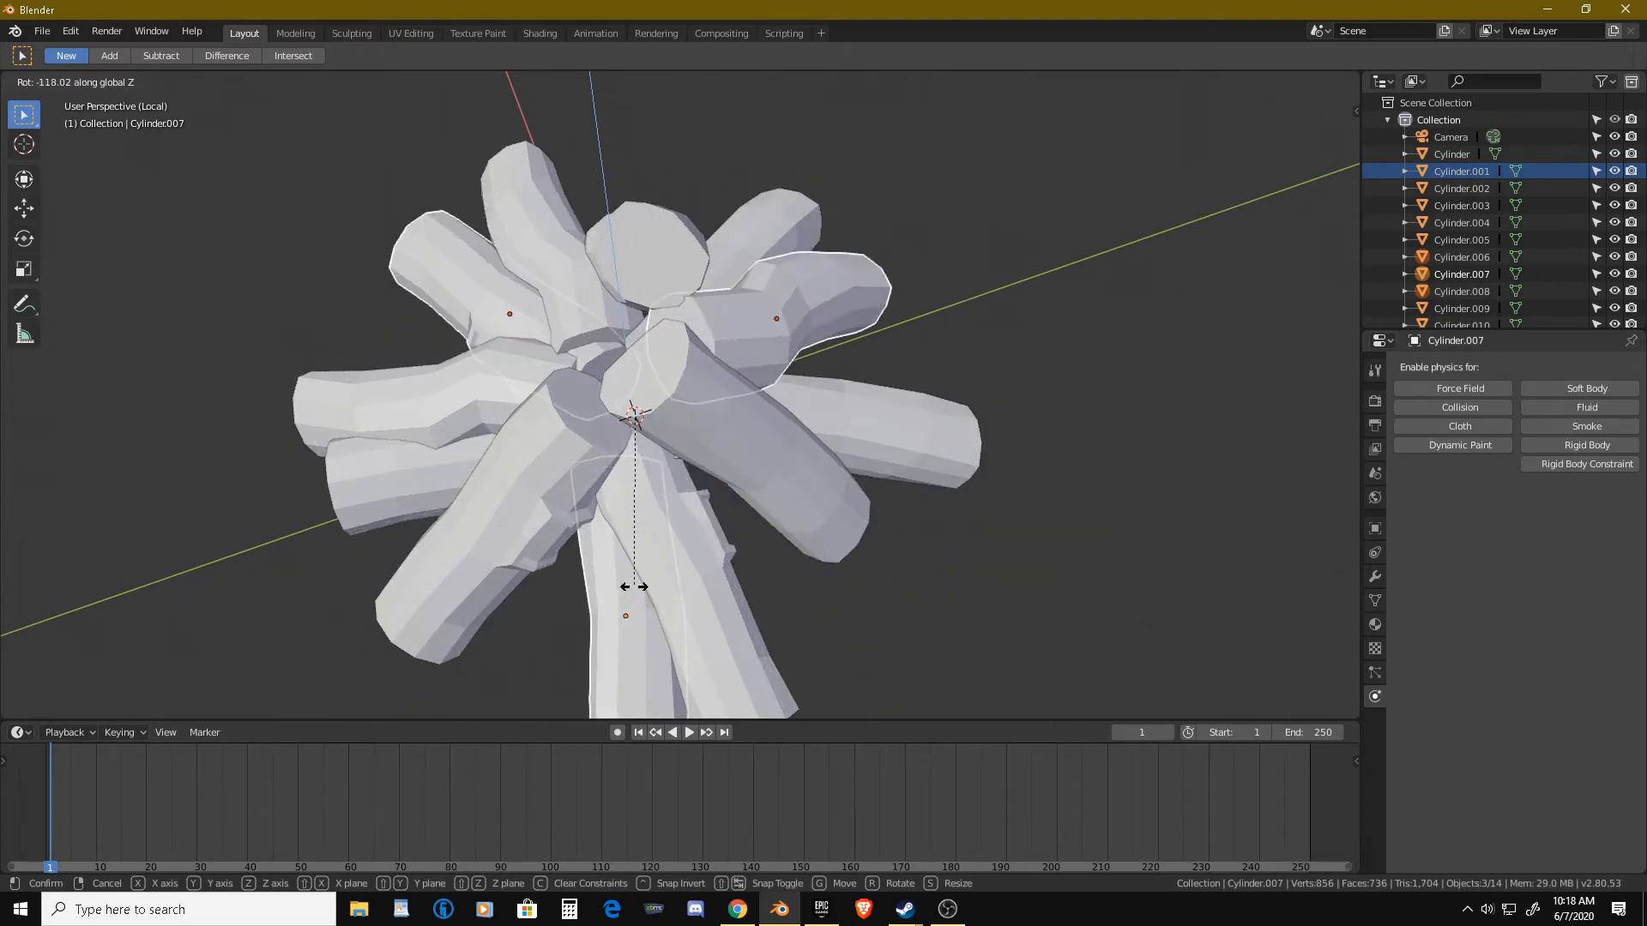
click(640, 548)
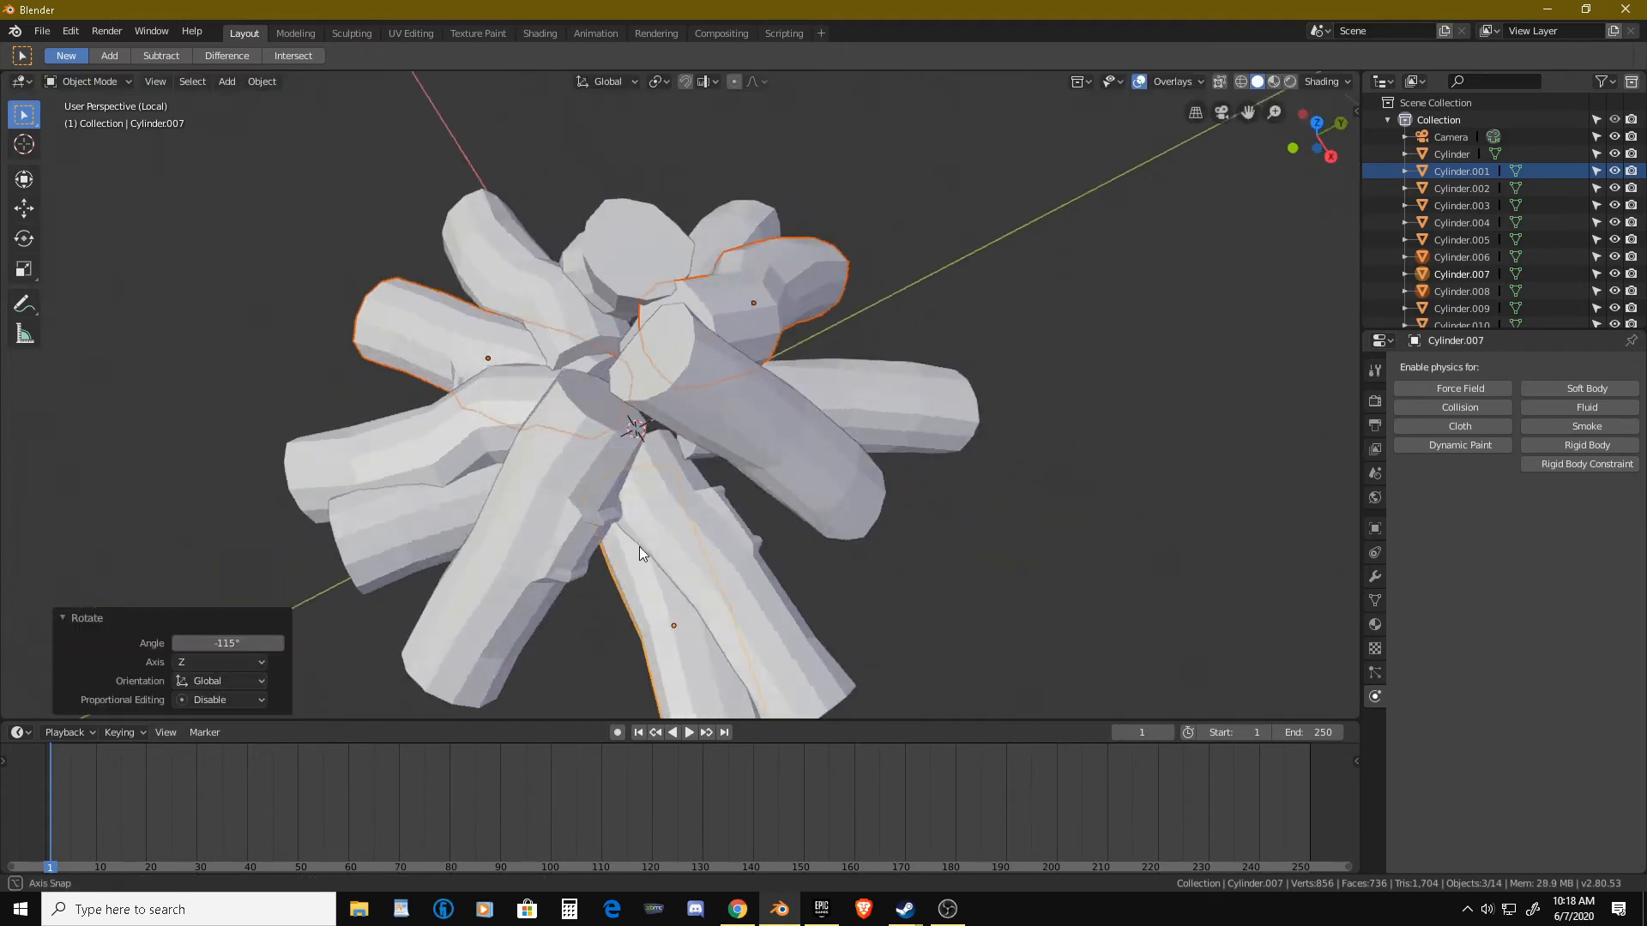
Rotate Cylinder.009 about -20.3° and move it about -0.010 m in X, 0.004 m in Y and 0.032 m in Z.
middle_drag(640, 547, 600, 506)
click(661, 534)
key(r)
click(652, 440)
key(g)
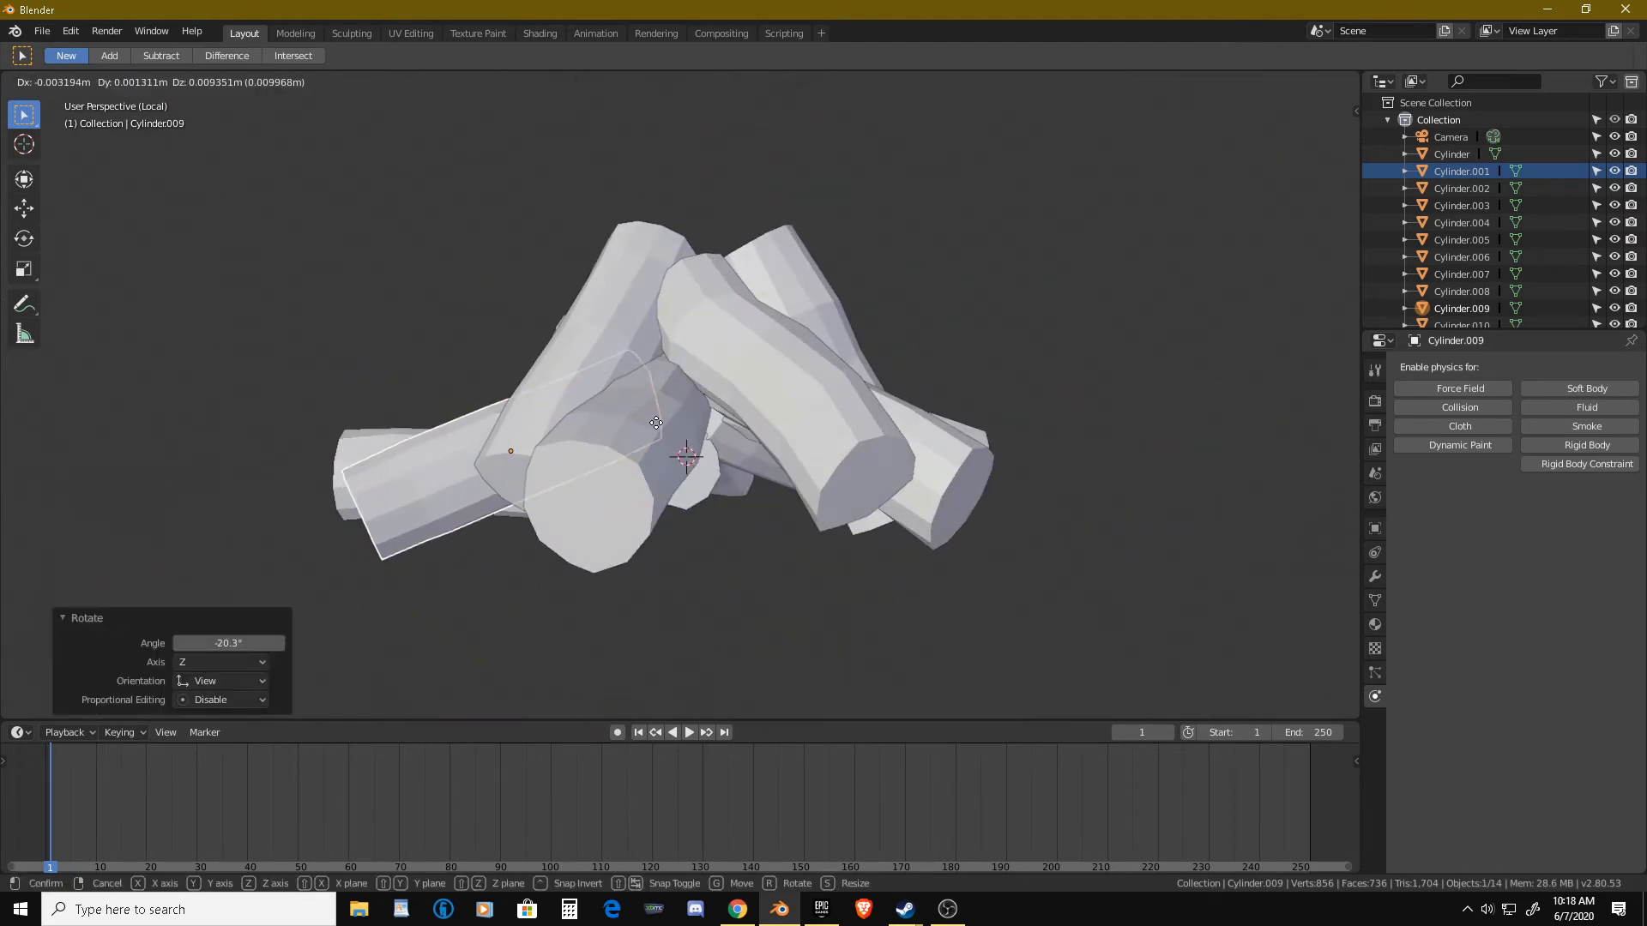
click(665, 428)
Select Cylinder.009, the original Cylinder and Cylinder.010 together and rotate them about -136° around the origin, seen from above.
middle_drag(665, 428, 965, 559)
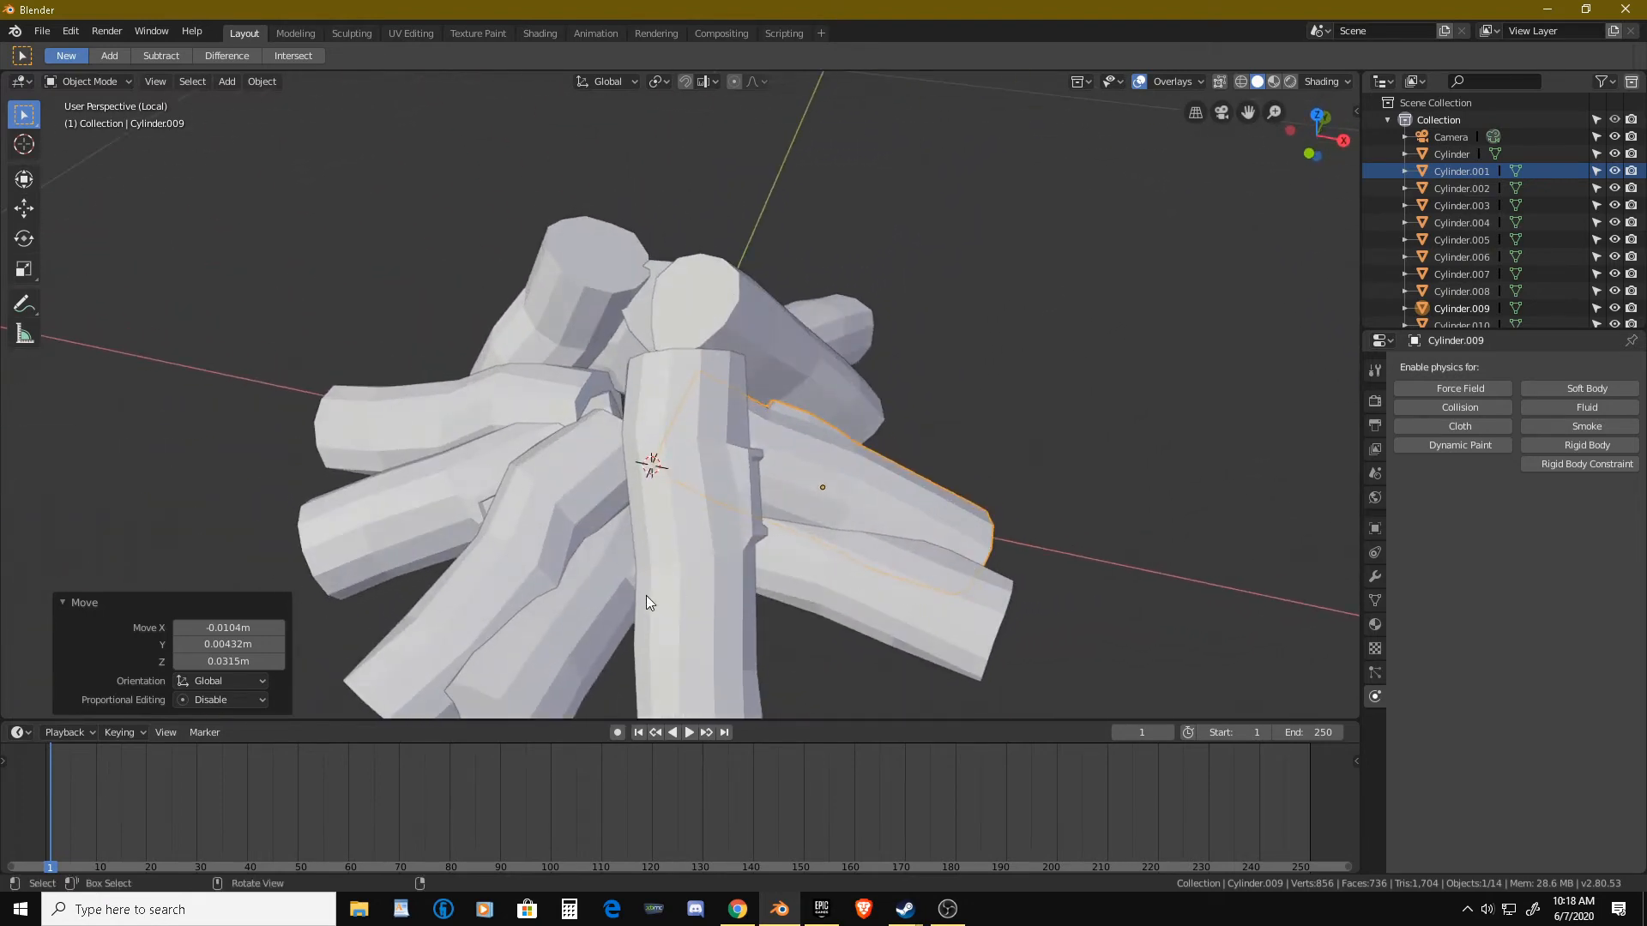
shift+click(570, 605)
middle_drag(567, 603, 688, 564)
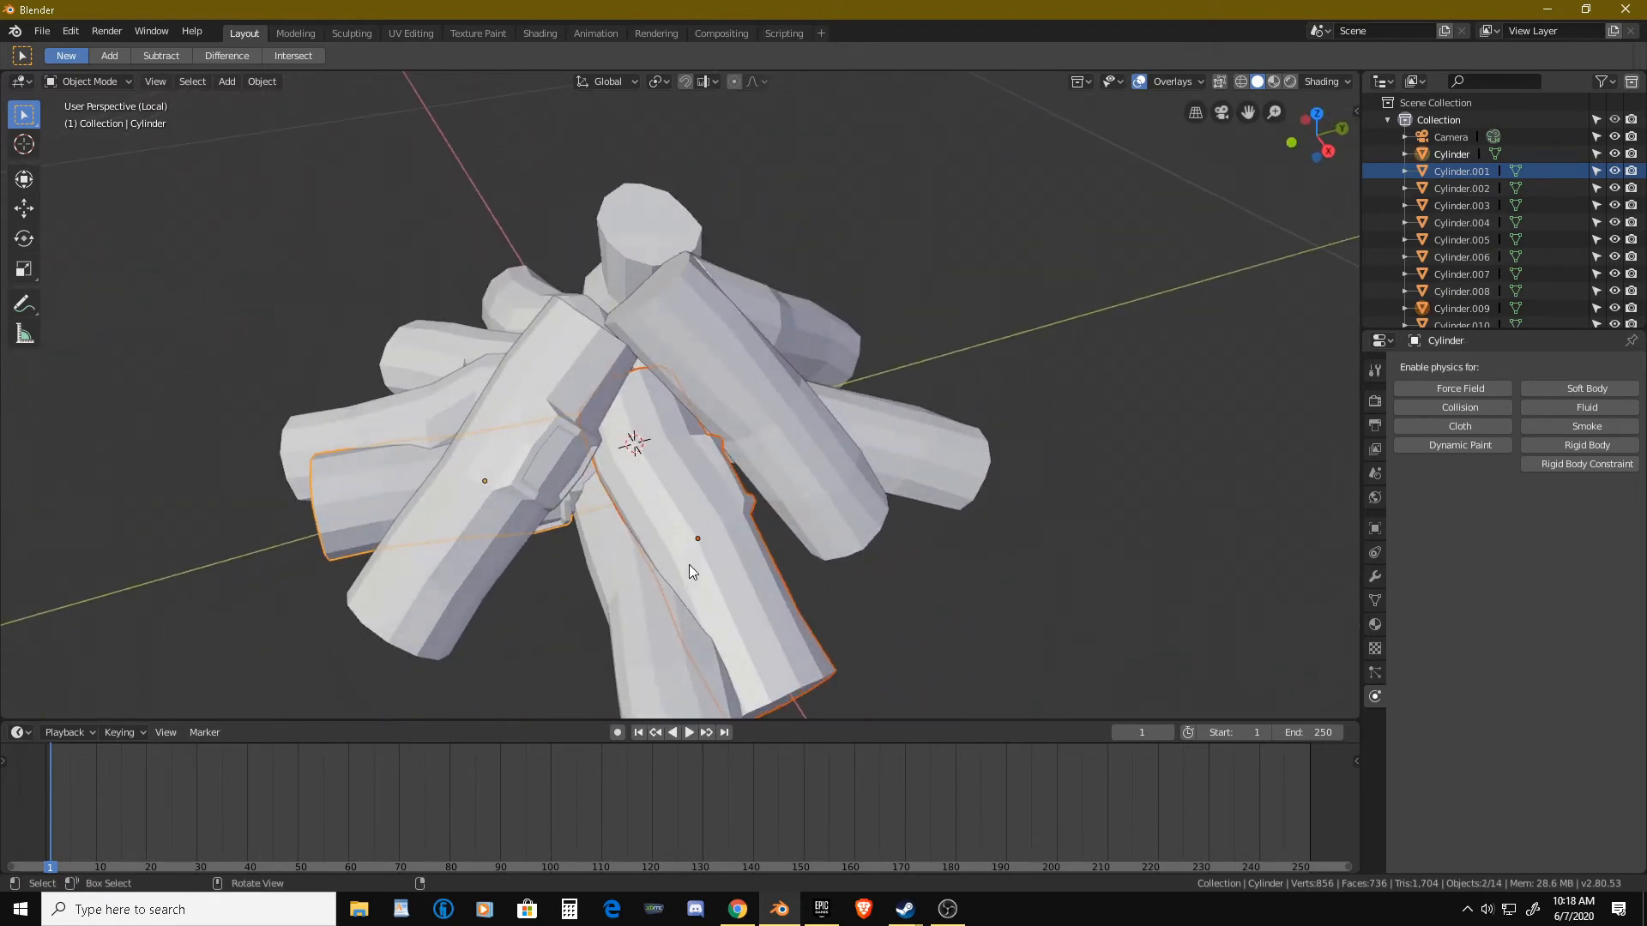
middle_drag(352, 513, 432, 527)
shift+click(565, 662)
middle_drag(565, 661, 524, 563)
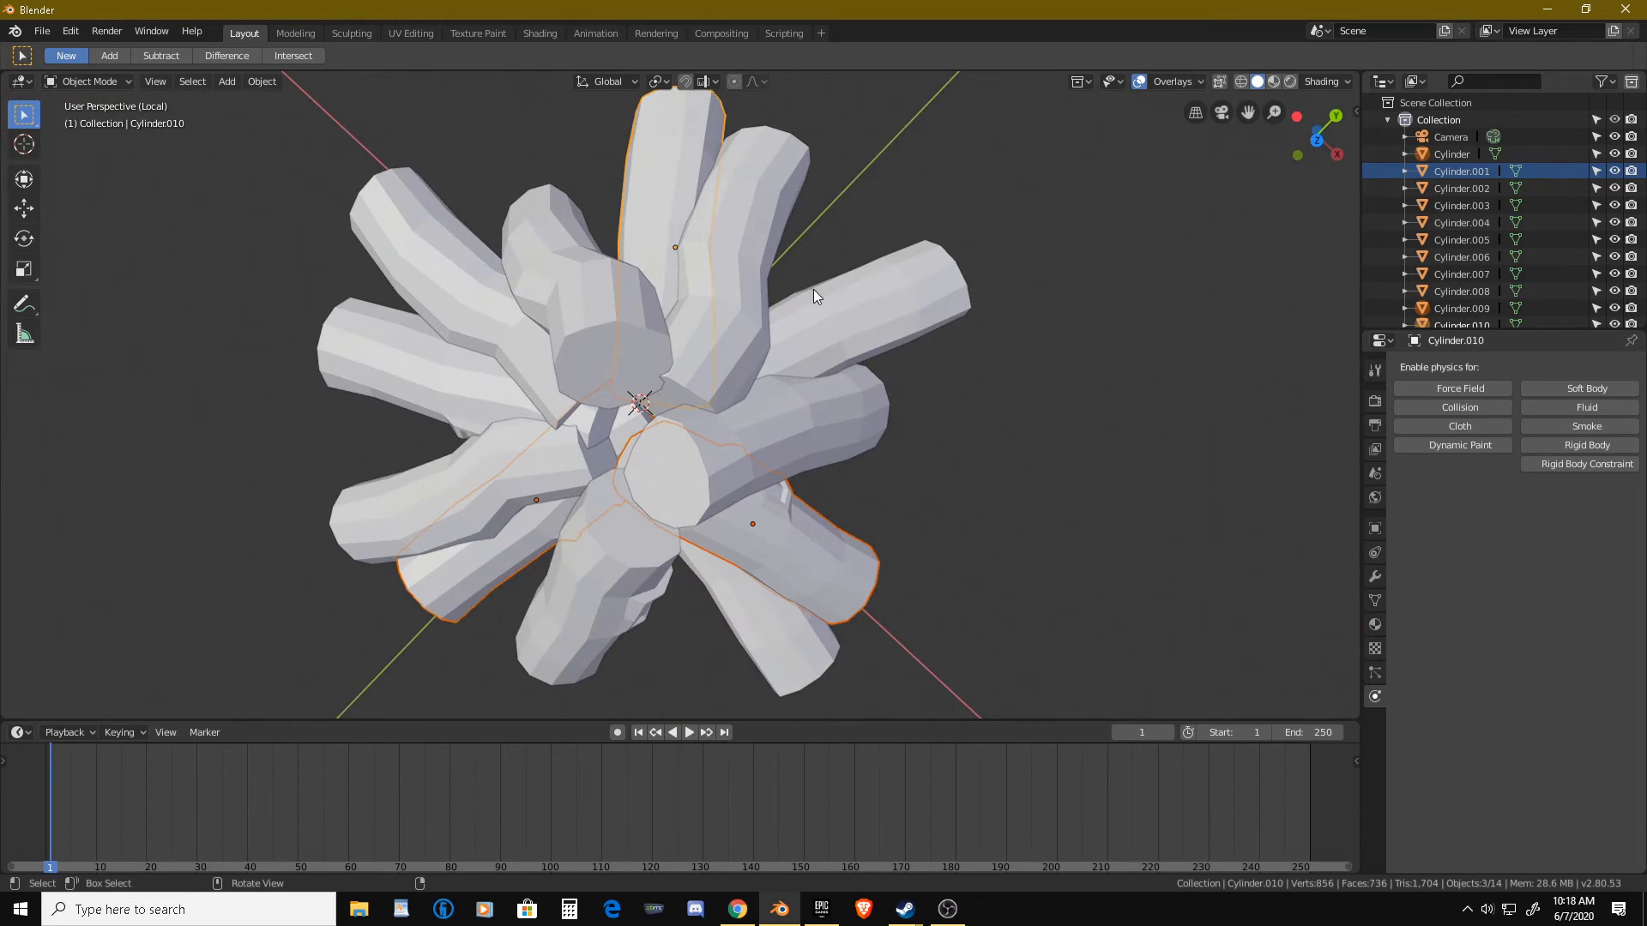
key(r)
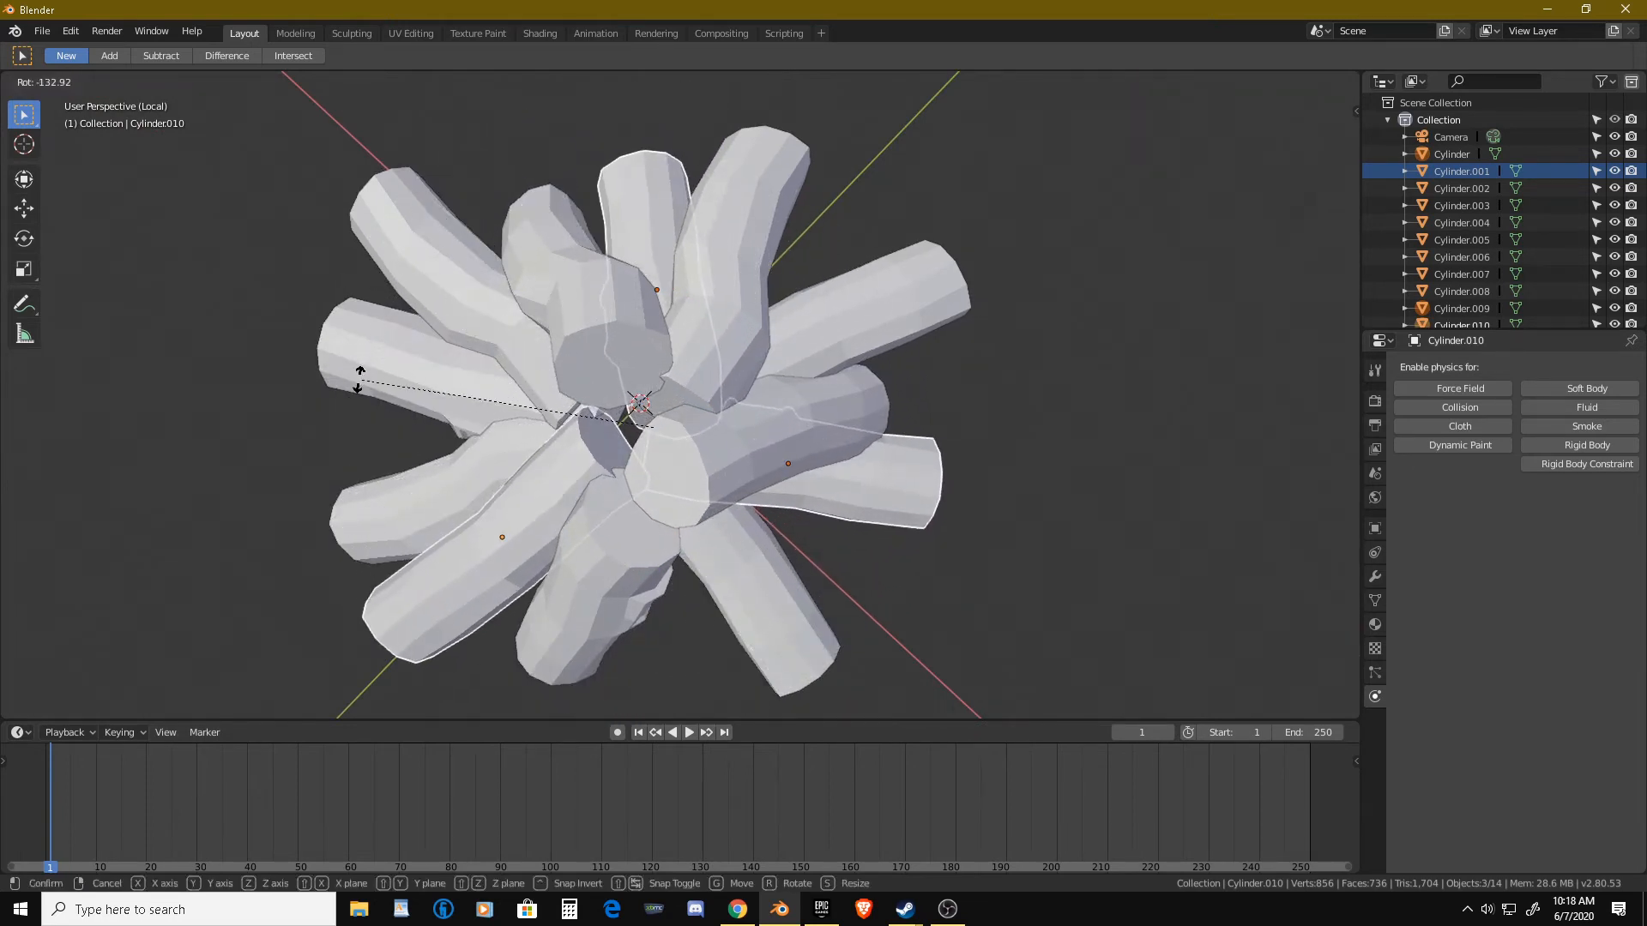
click(350, 396)
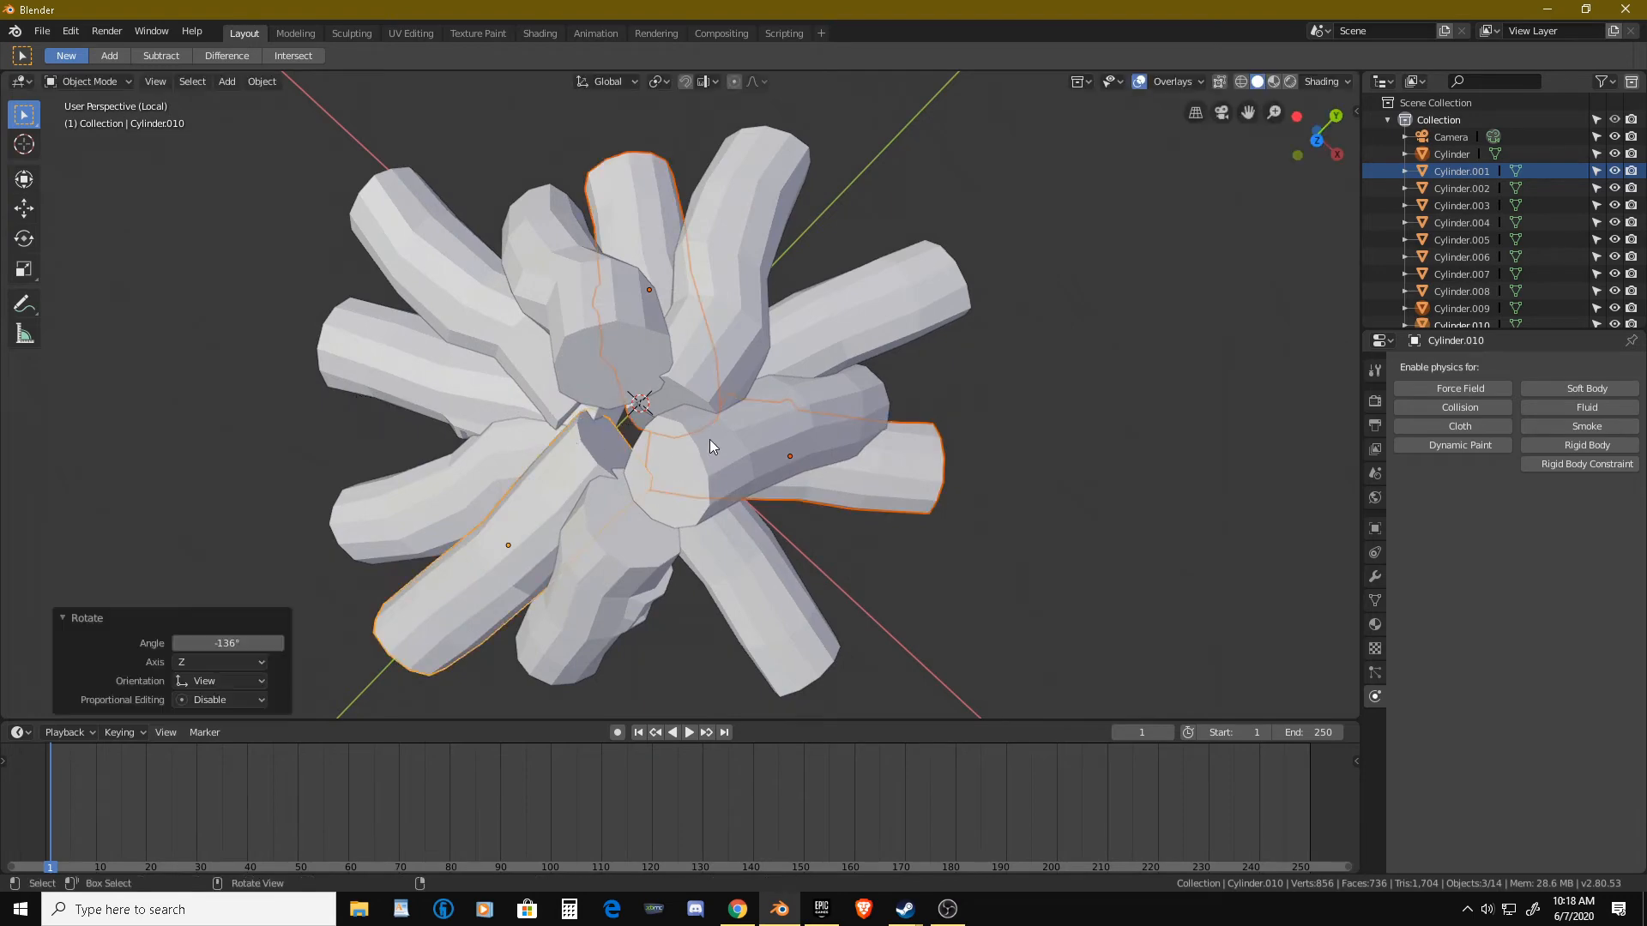
middle_drag(709, 439, 766, 219)
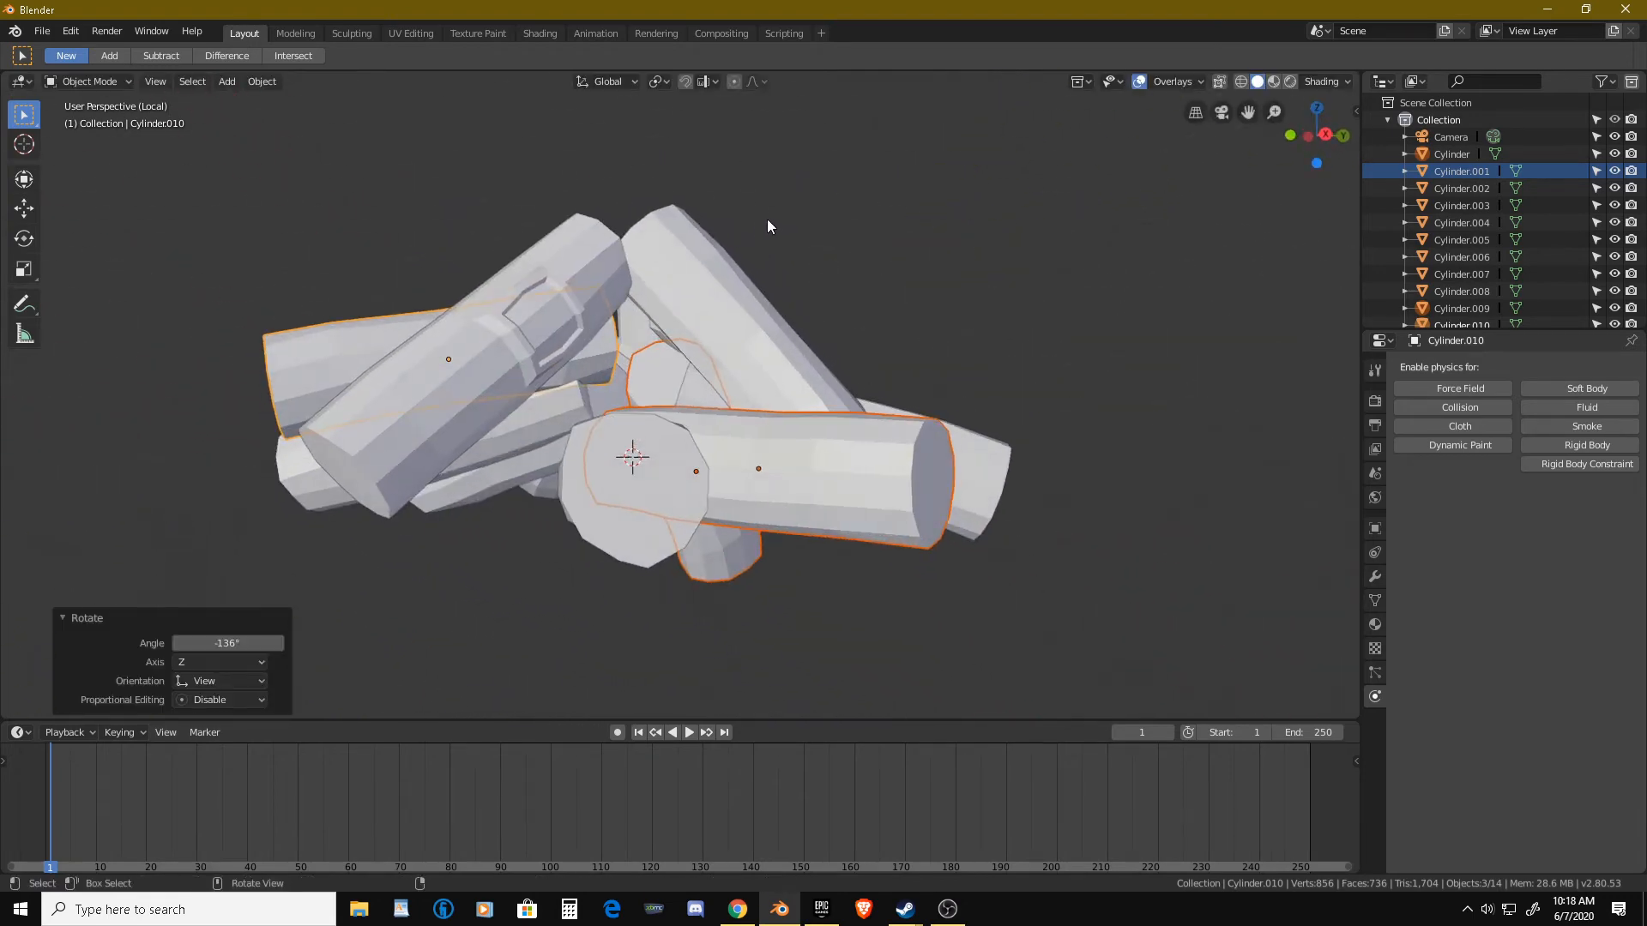
Raise Cylinder.007 about 0.06 m, rotate it, and move it -0.0451 m in X, 0.00445 m in Y and 0.0109 m in Z.
click(672, 513)
middle_drag(671, 513, 820, 506)
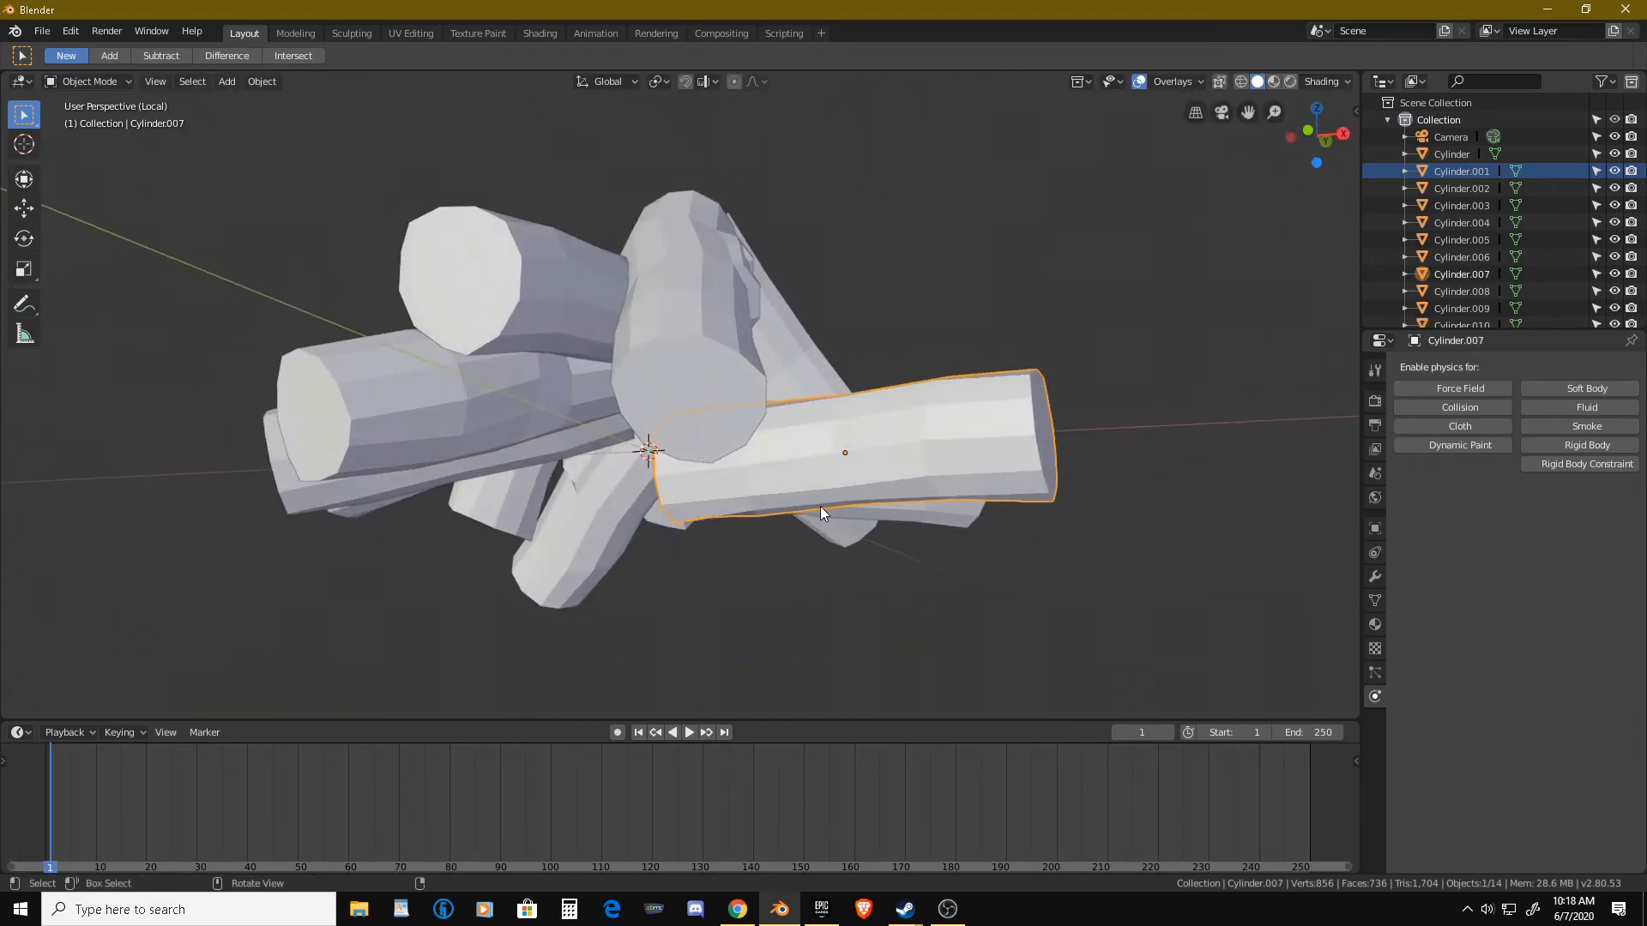
key(g)
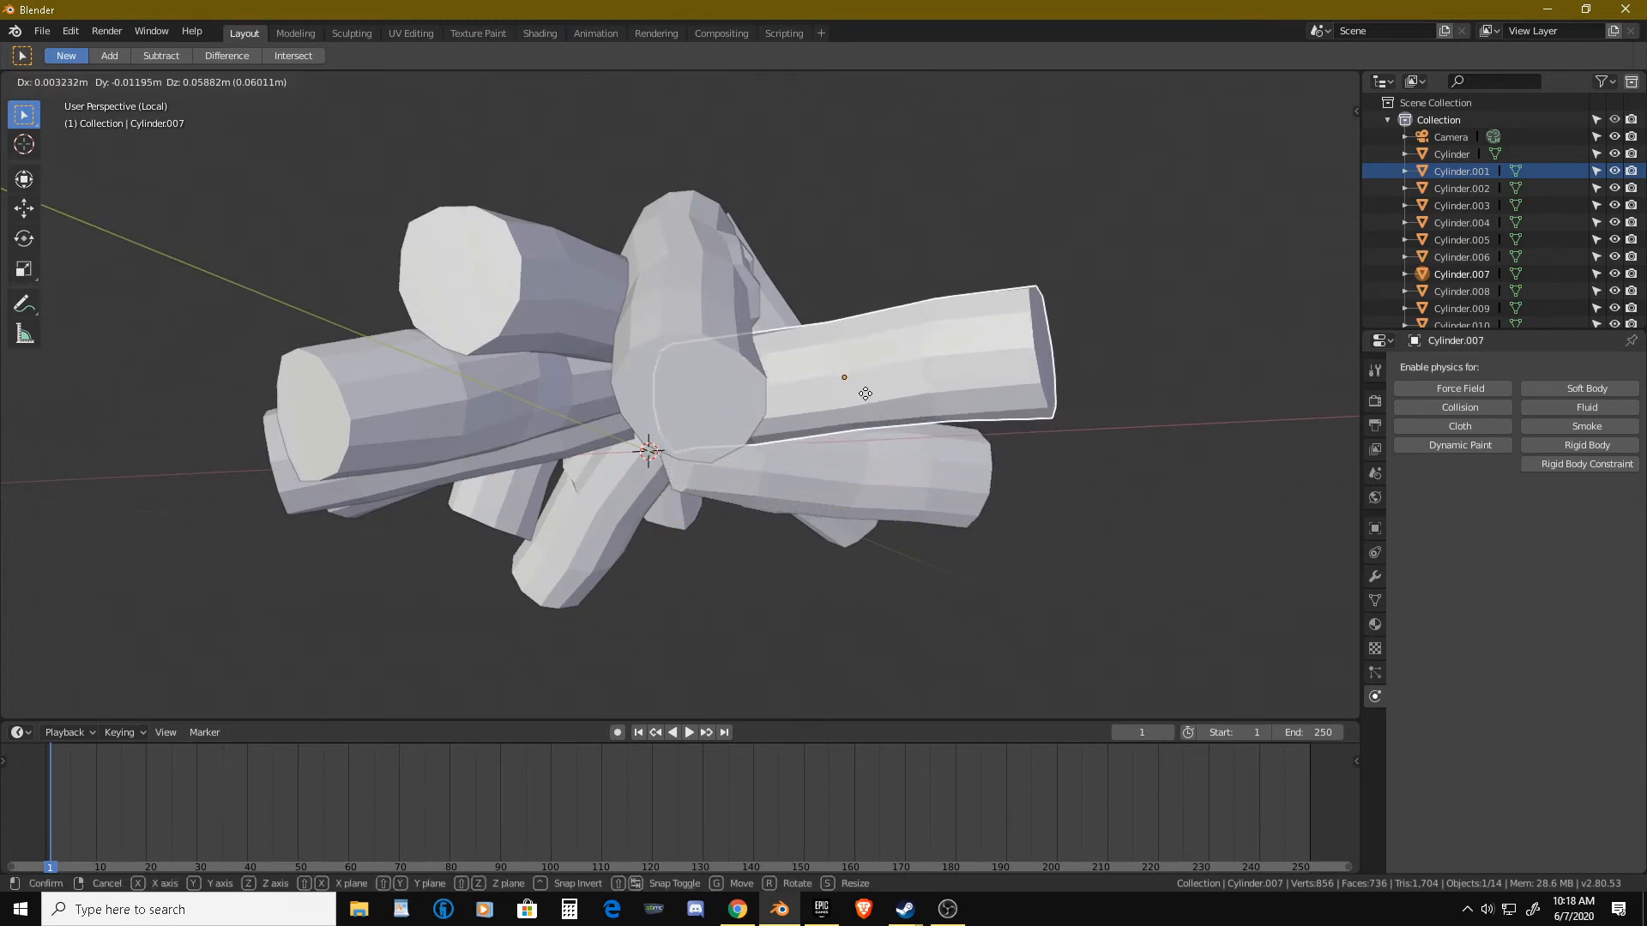
click(872, 400)
middle_drag(871, 400, 556, 524)
key(r)
click(969, 398)
key(g)
click(955, 429)
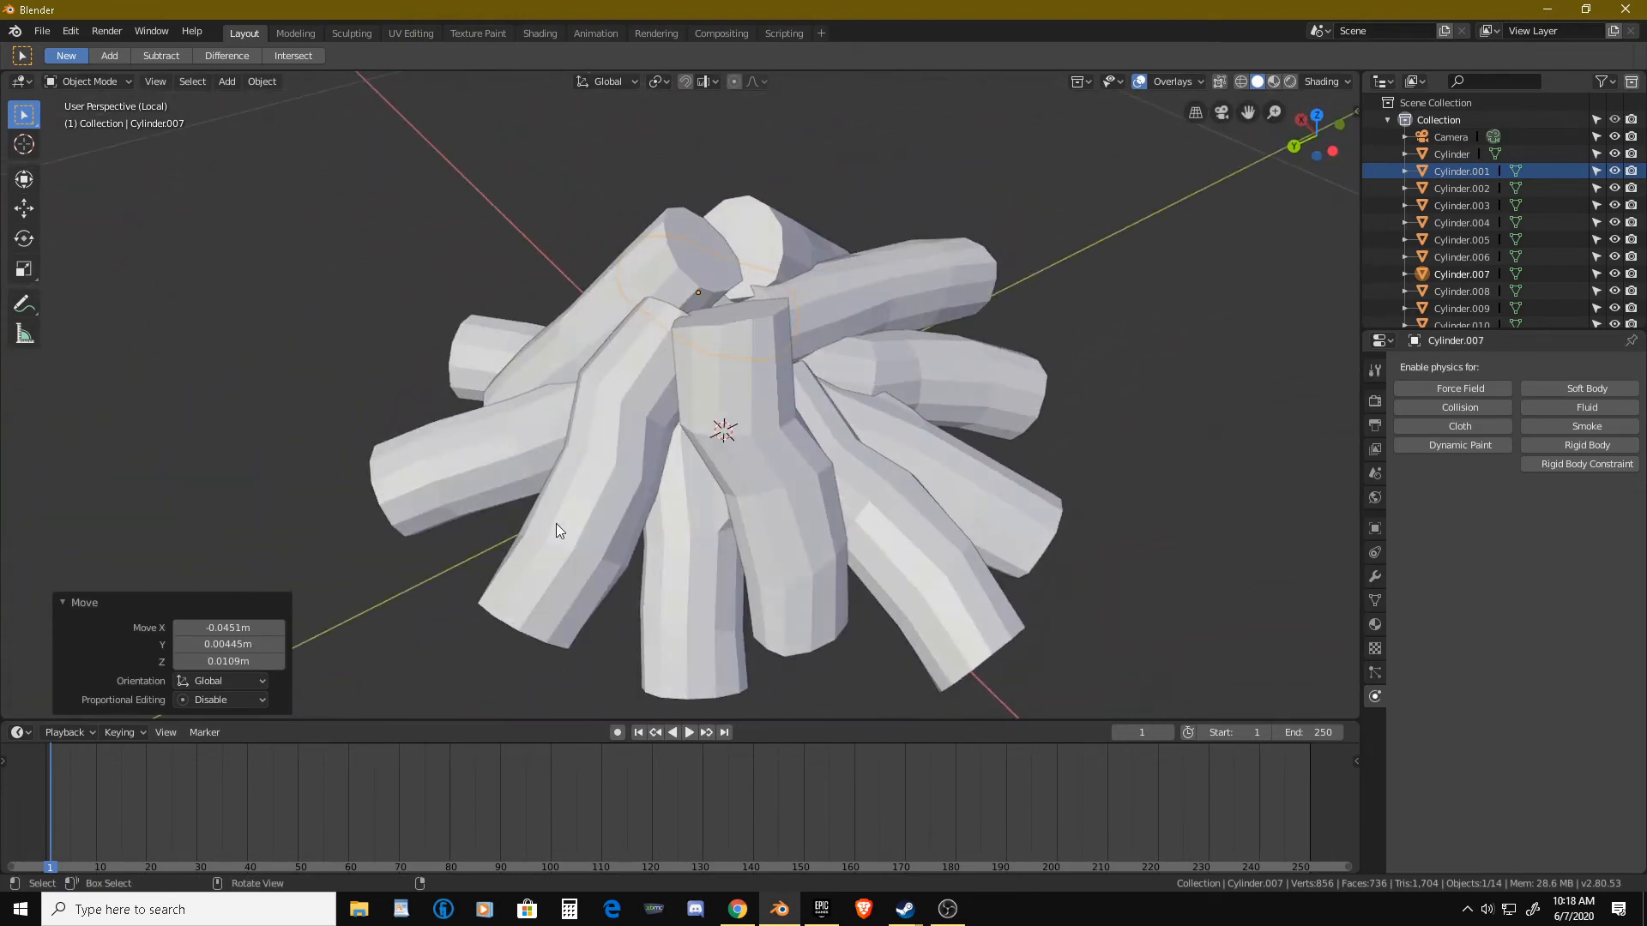
Rotate one of the other lower cylinders and move it slightly down to fit the pile.
middle_drag(874, 549, 922, 528)
click(804, 573)
click(712, 543)
key(r)
click(645, 494)
key(g)
click(639, 519)
Raise Cylinder.009, rotate it -37.8° in the view and shift it into place beneath the leaning cylinders.
click(851, 528)
key(g)
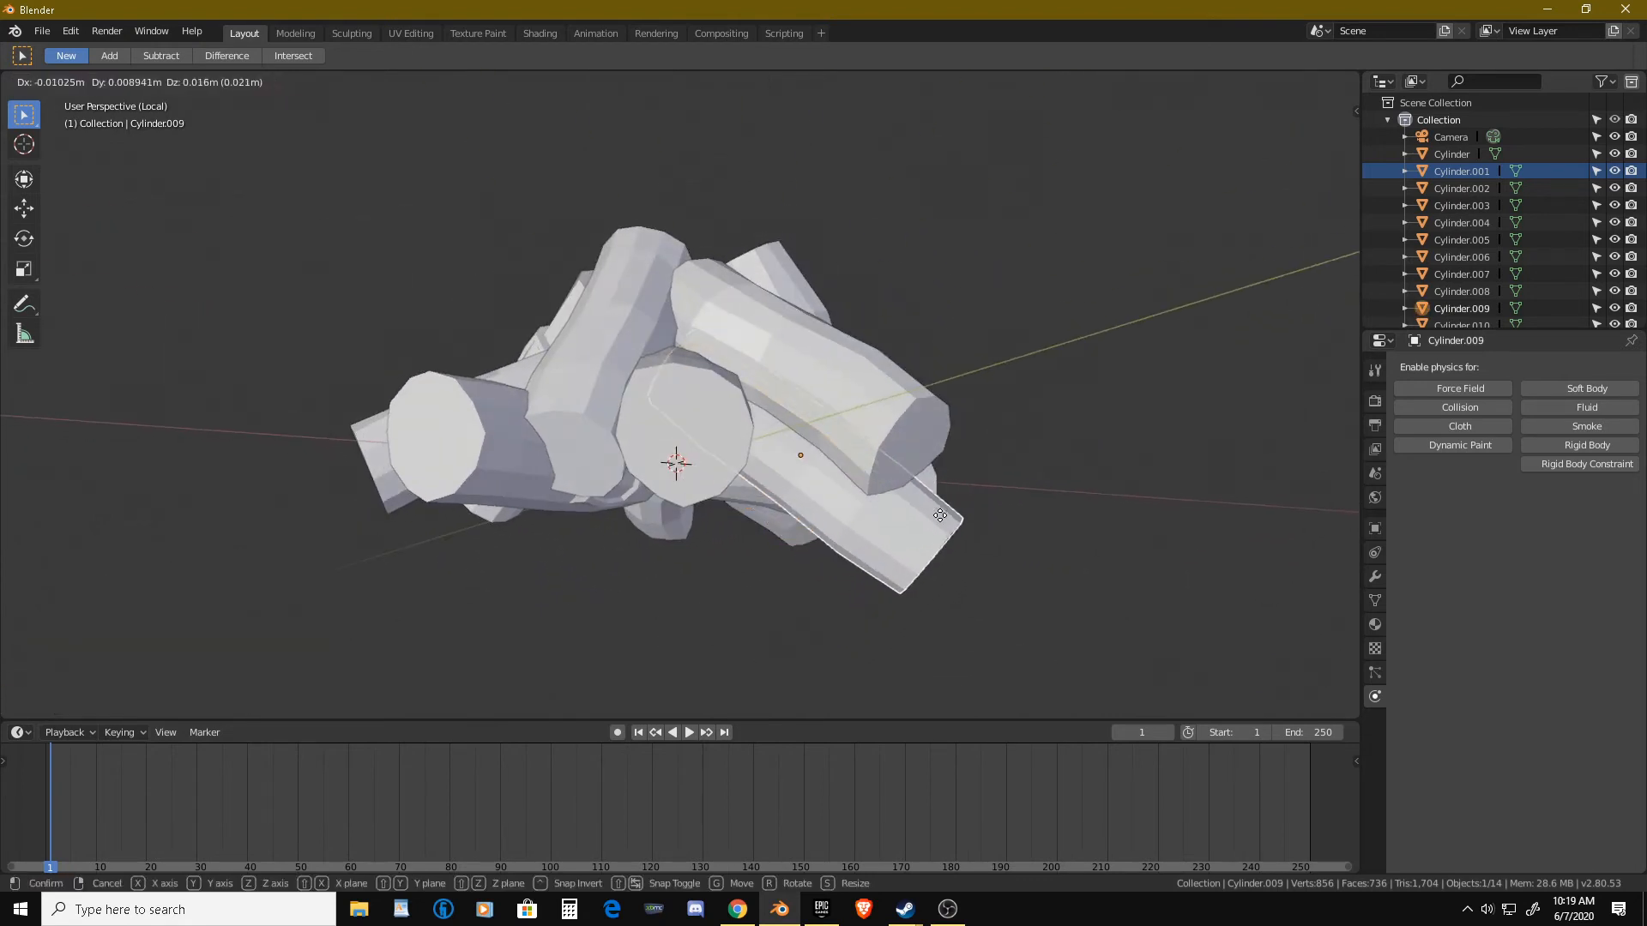
click(948, 487)
key(r)
click(964, 372)
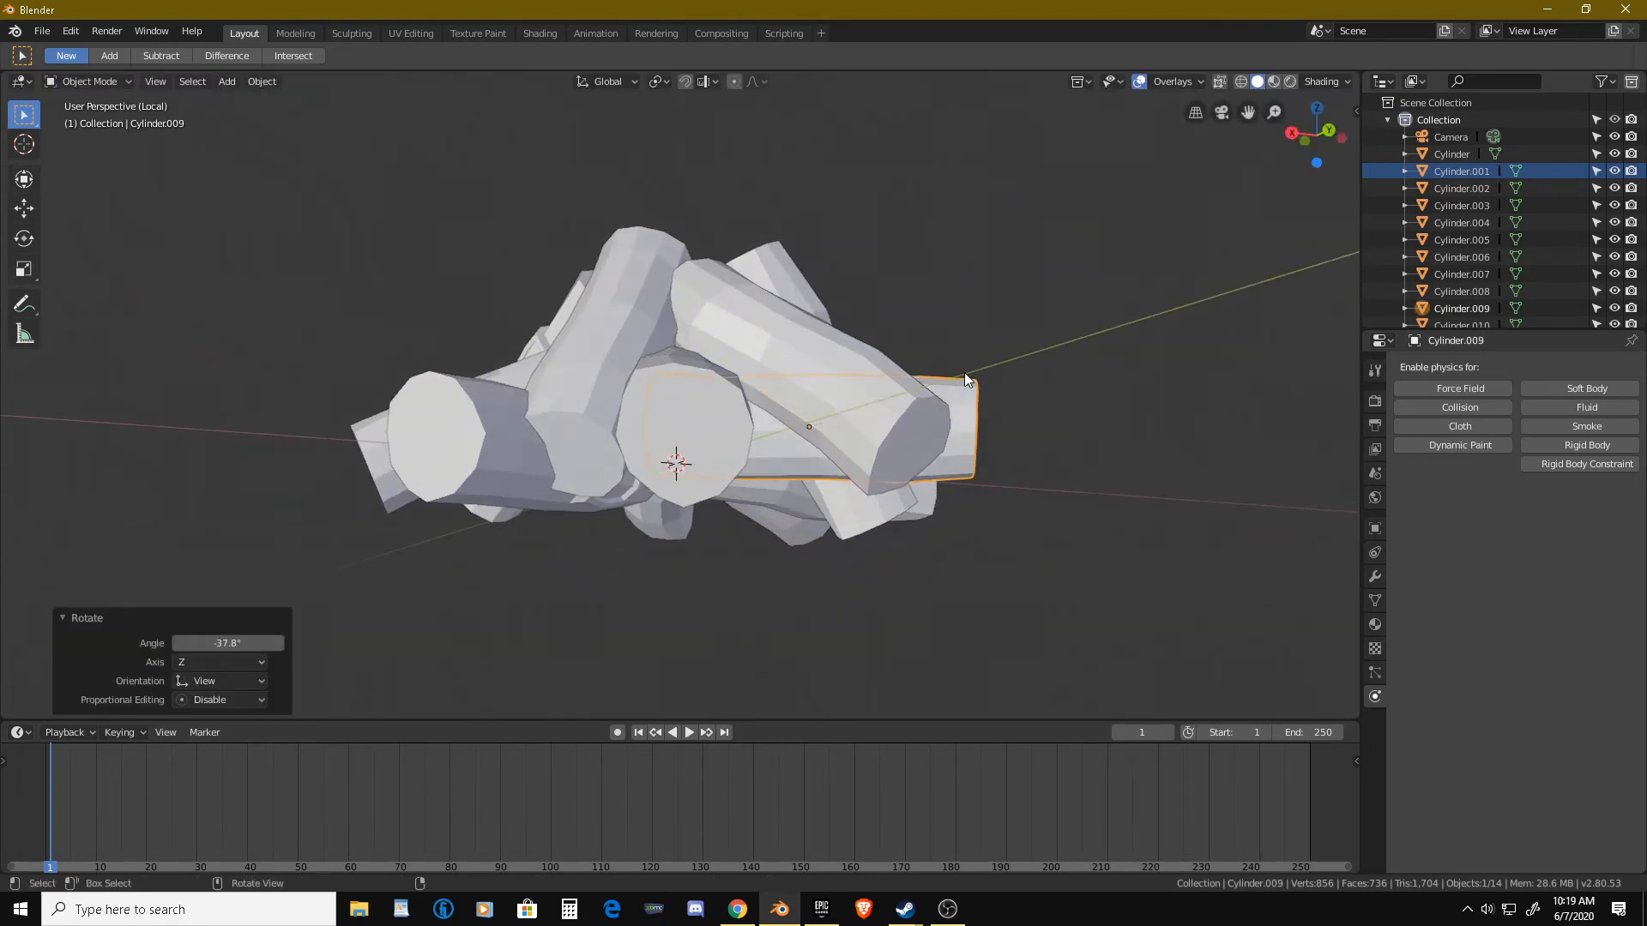
middle_drag(964, 372, 933, 427)
key(g)
click(866, 514)
Select Cylinder.006 and rotate it -22.2°, and from a second viewing angle another -14.4°.
middle_drag(866, 514, 963, 457)
click(810, 450)
middle_drag(809, 450, 718, 455)
click(707, 385)
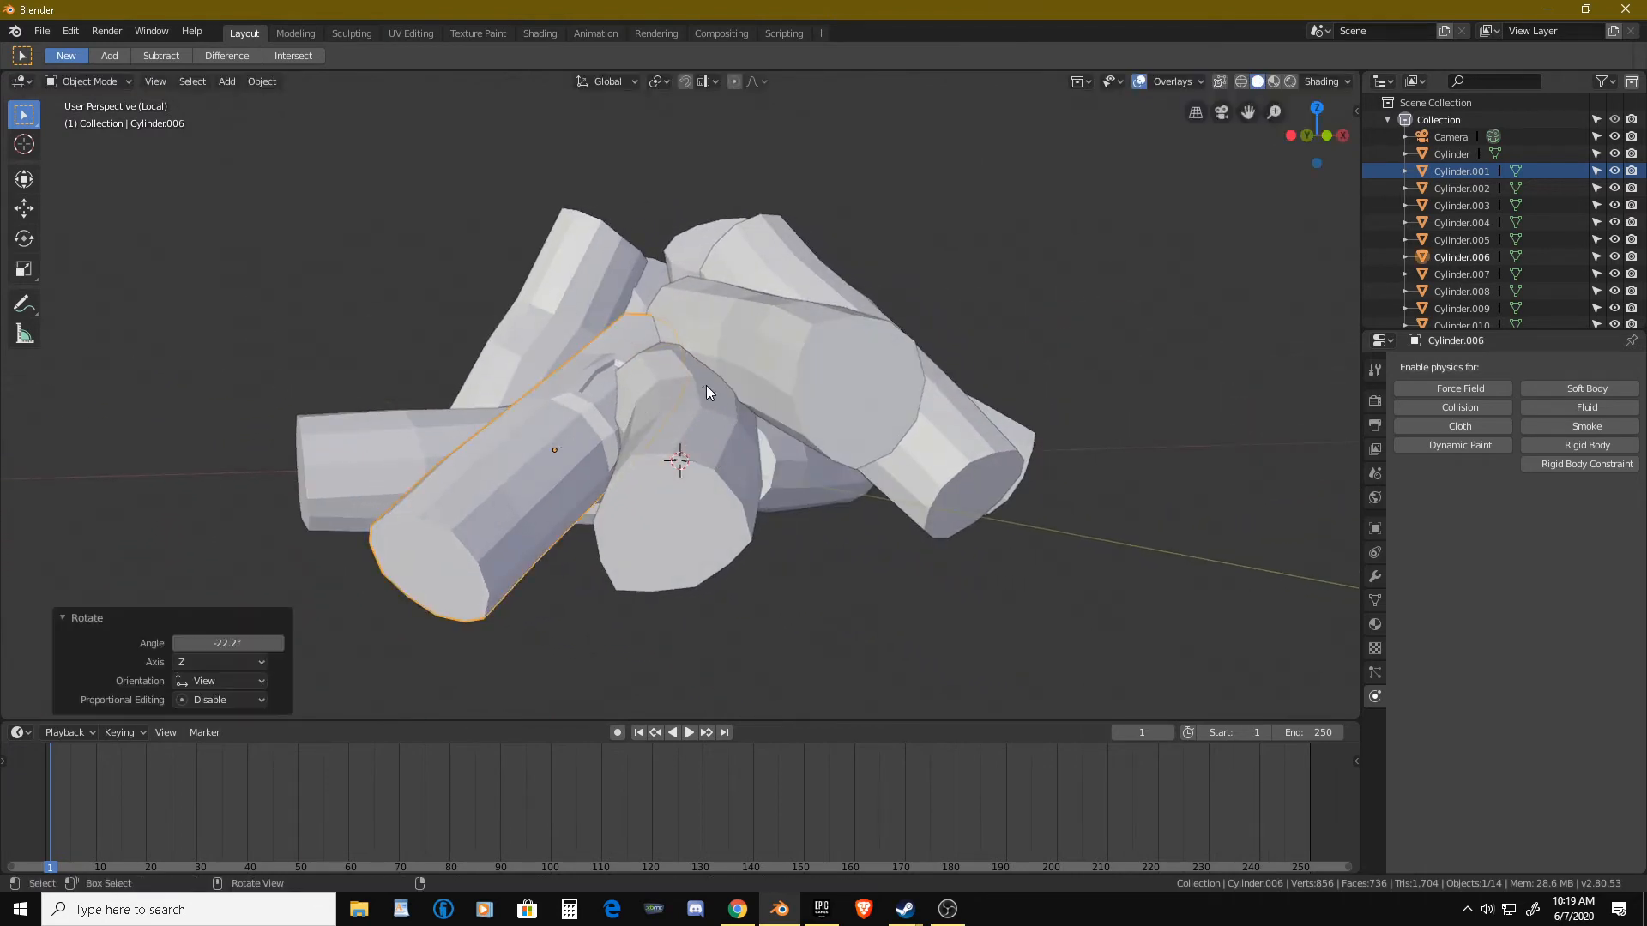
middle_drag(707, 384, 787, 307)
key(r)
click(629, 357)
Rotate Cylinder.006 by -62.8° in the view and raise it about 0.058 m in Z onto the pile.
key(r)
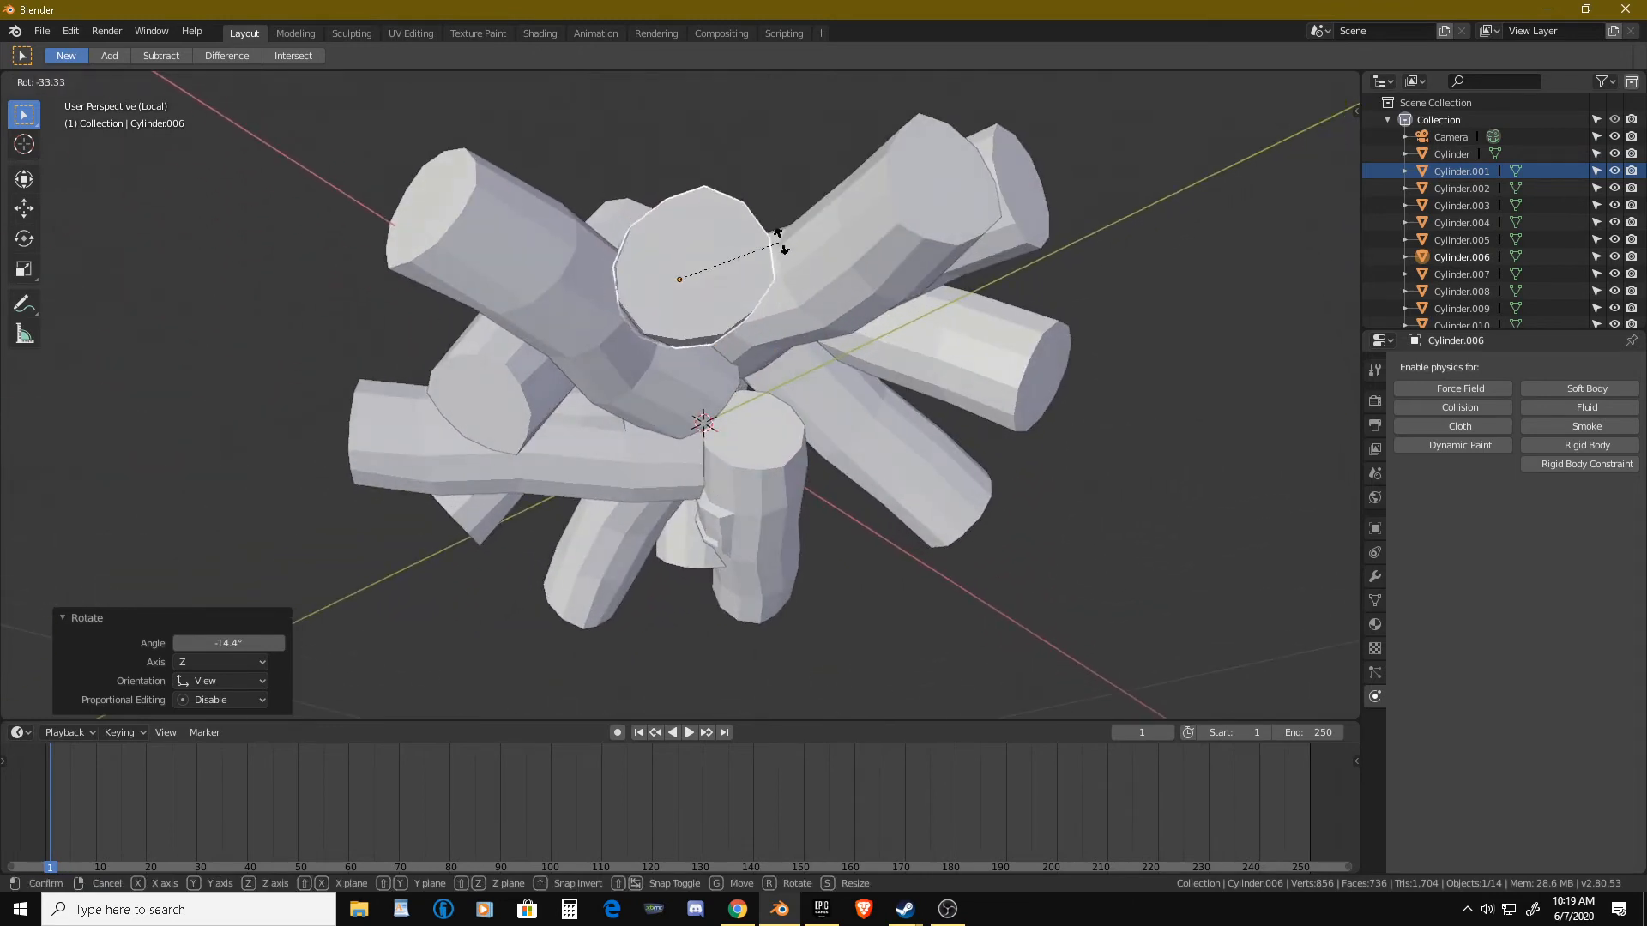
click(736, 211)
middle_drag(736, 211, 666, 338)
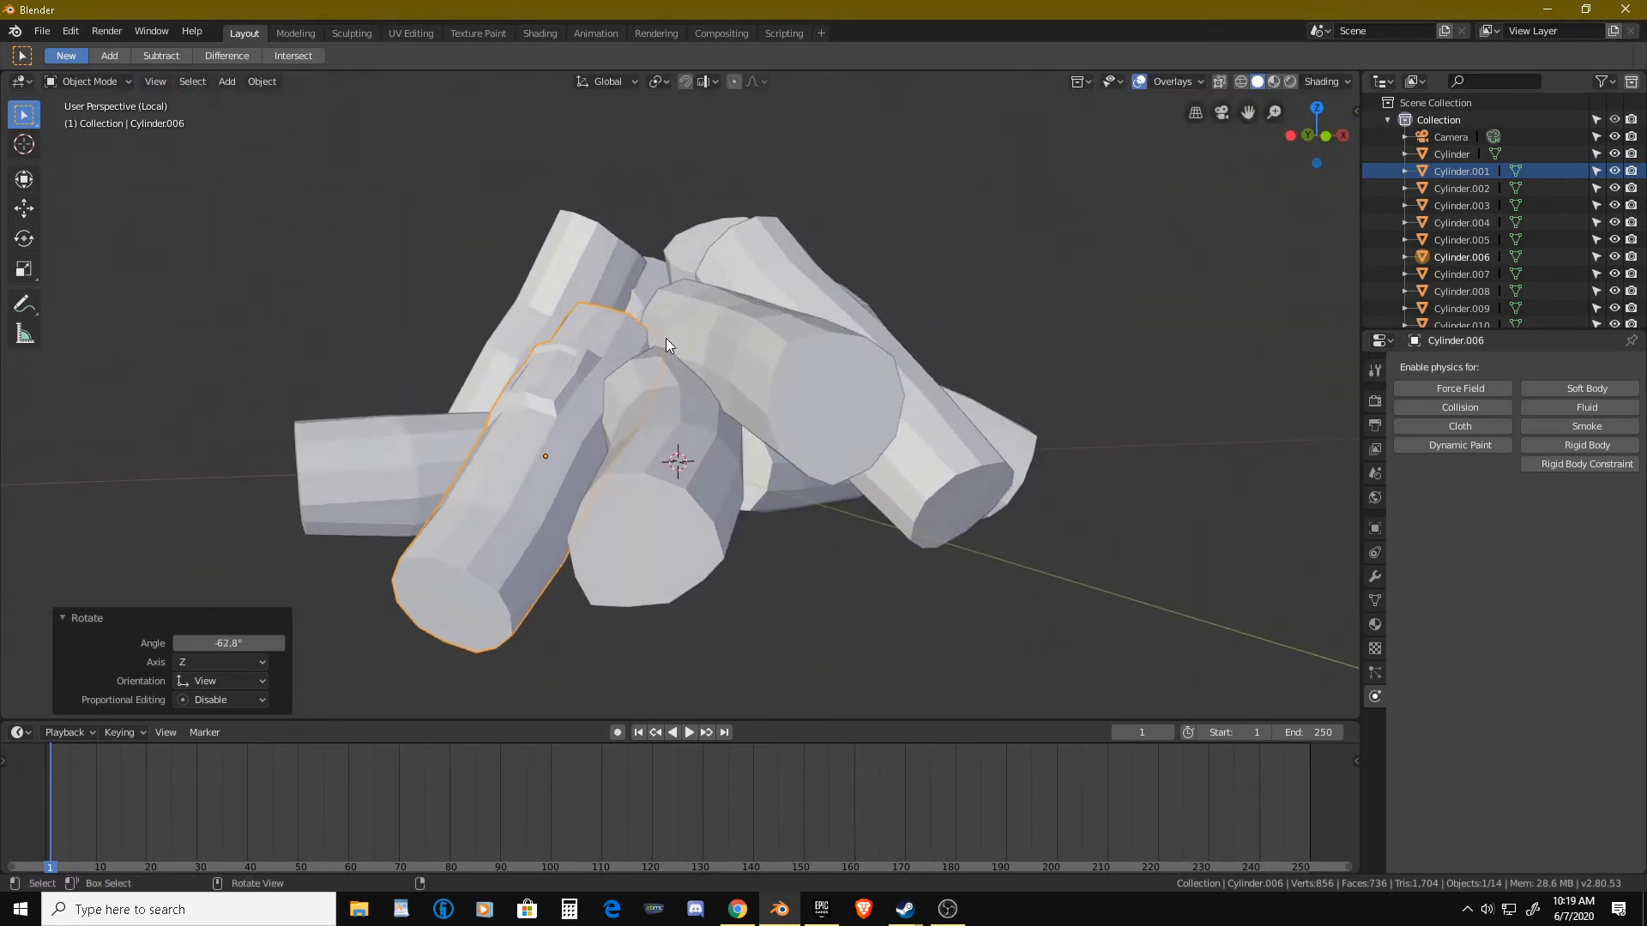
key(g)
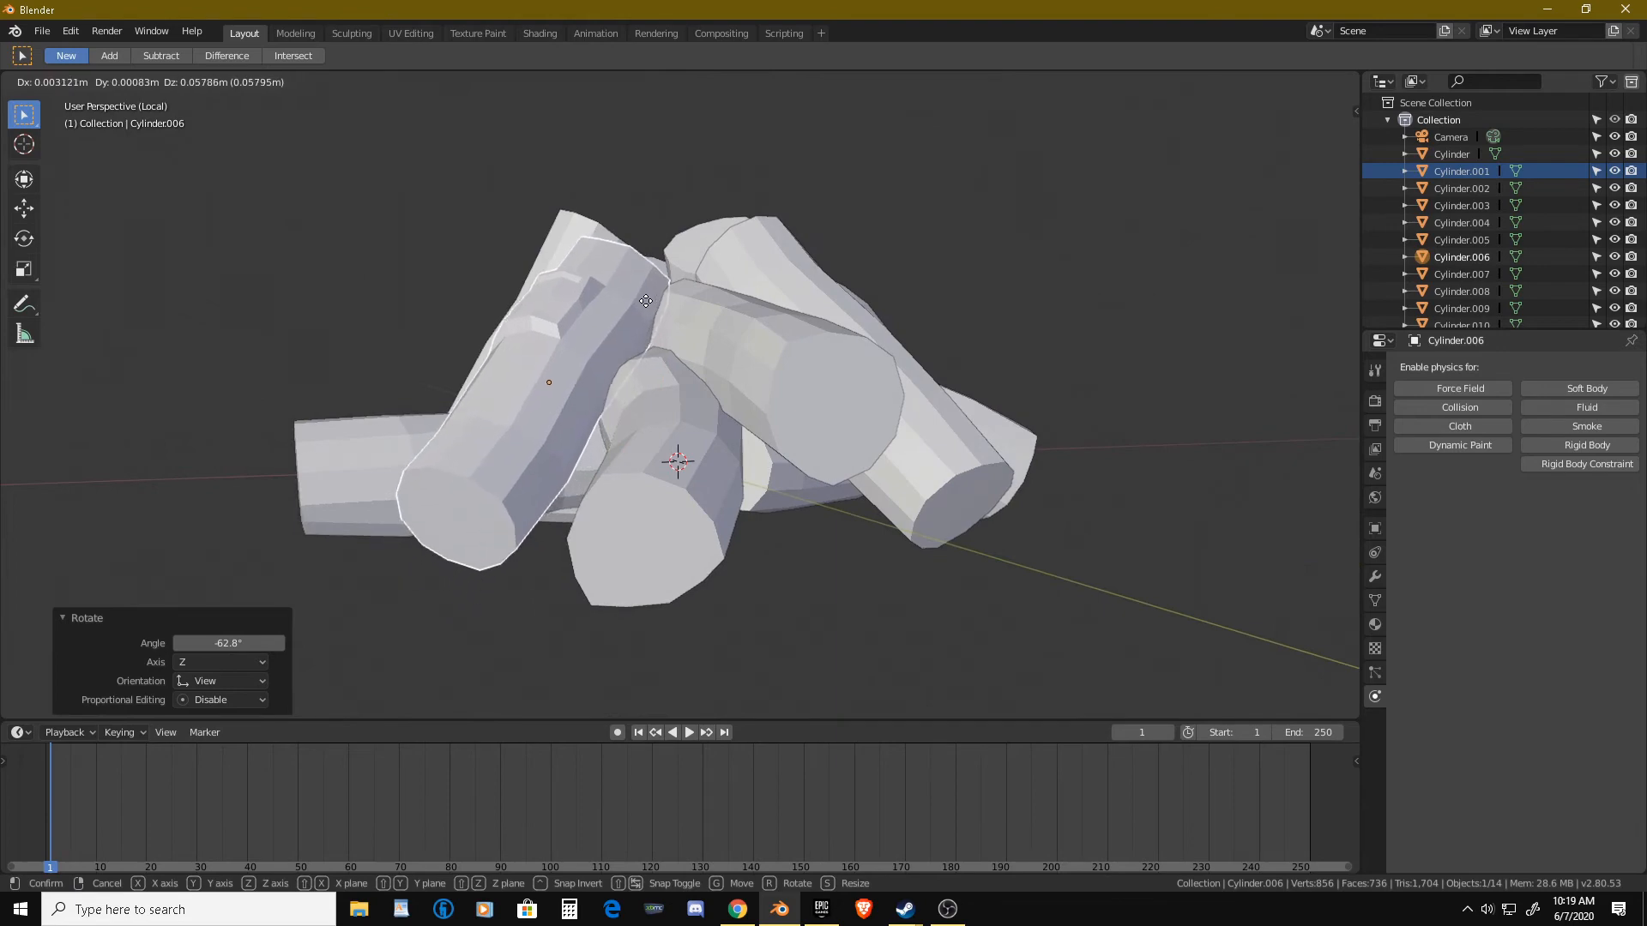
click(645, 301)
Select Cylinder.011 and rotate it from two different viewing angles to vary how it leans on the pile.
middle_drag(623, 353, 671, 403)
click(561, 374)
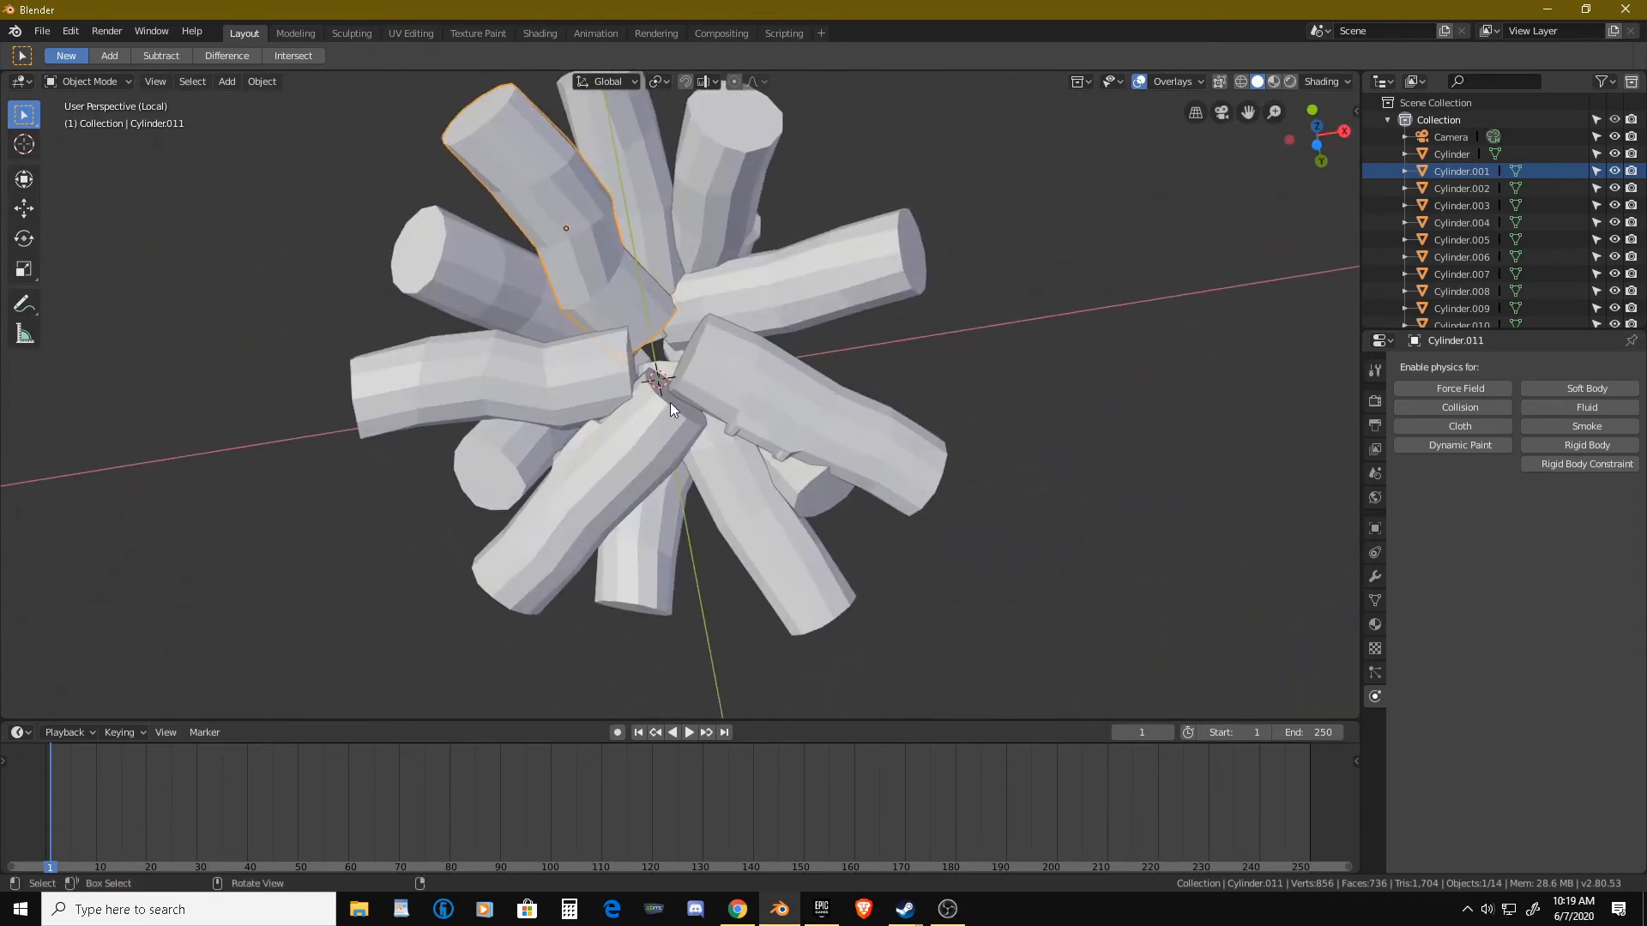
key(r)
click(727, 330)
middle_drag(728, 330, 815, 376)
key(r)
click(698, 460)
Select all twelve cylinders of the pile and join them into a single object.
middle_drag(709, 370, 634, 523)
scroll(673, 454, down, 4)
middle_drag(673, 450, 528, 327)
key(alt+a)
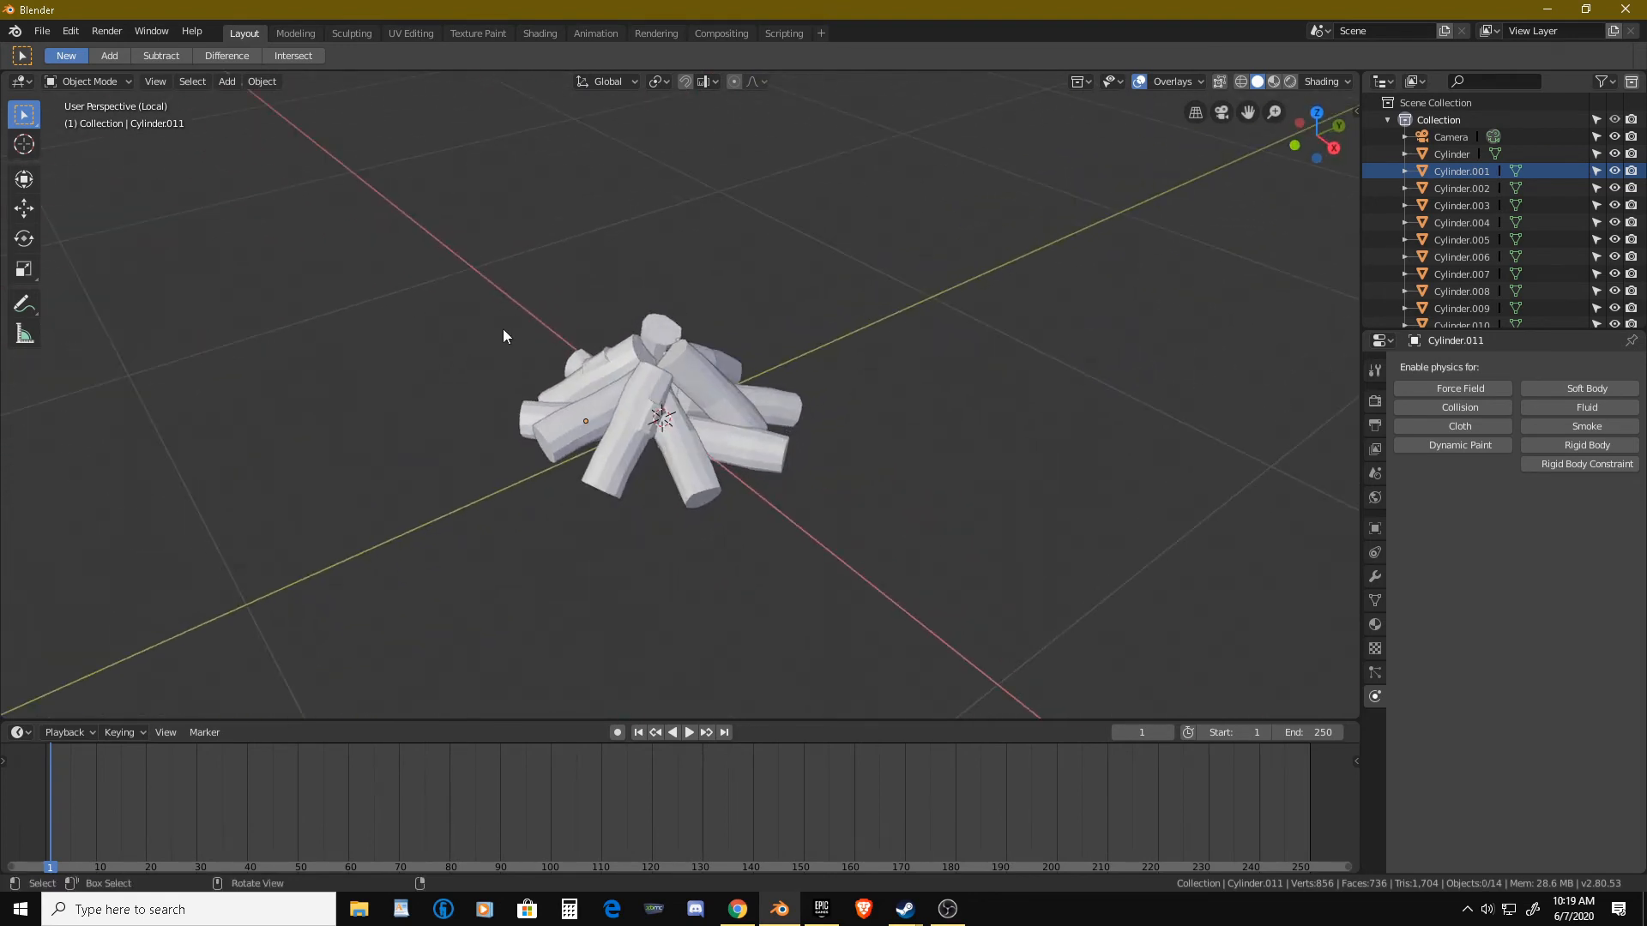
key(a)
drag(434, 265, 873, 547)
mouse_move(686, 531)
middle_down()
mouse_move(893, 491)
mouse_move(924, 338)
mouse_move(773, 277)
mouse_move(686, 393)
mouse_move(683, 522)
middle_up()
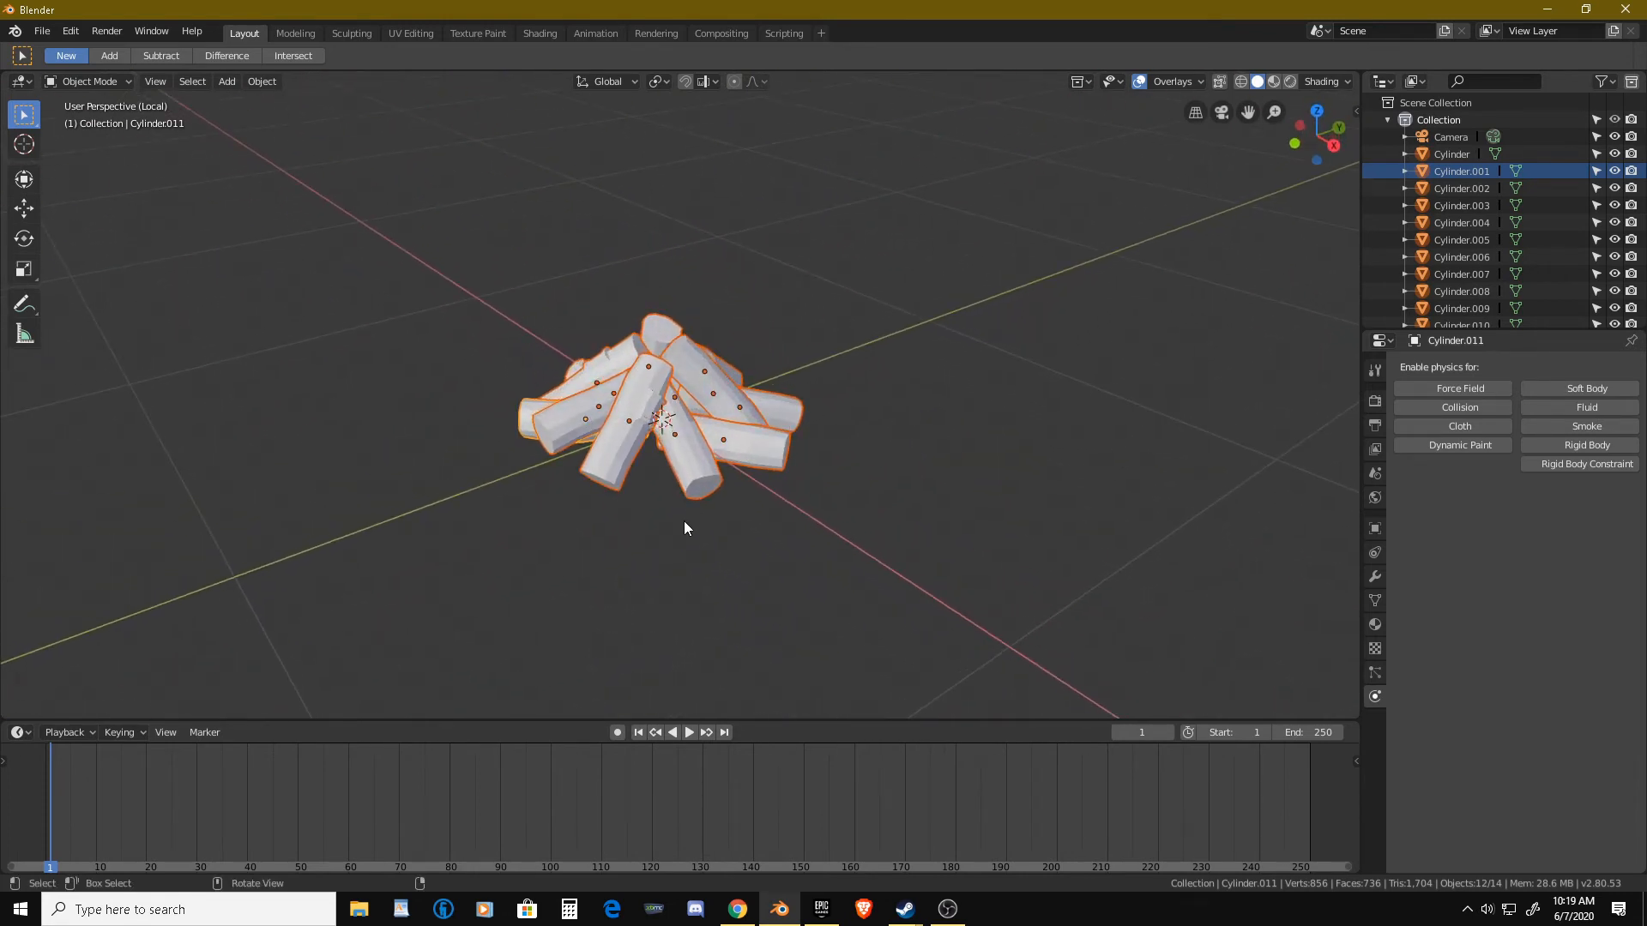
key(ctrl+j)
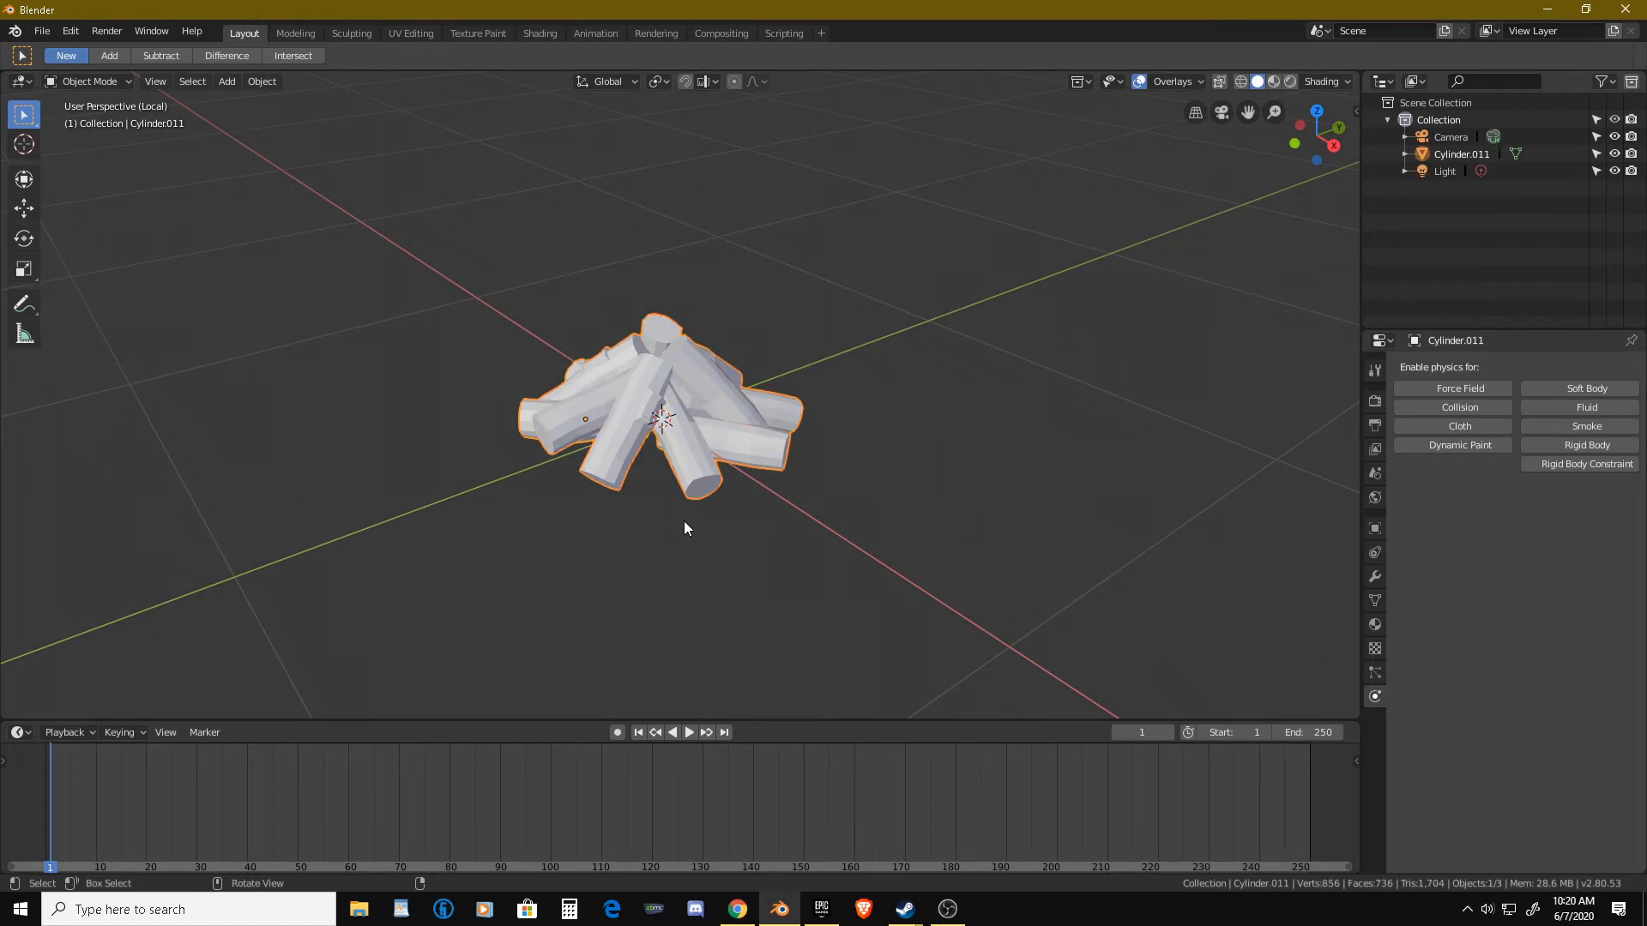
middle_drag(683, 522, 641, 421)
scroll(662, 410, up, 2)
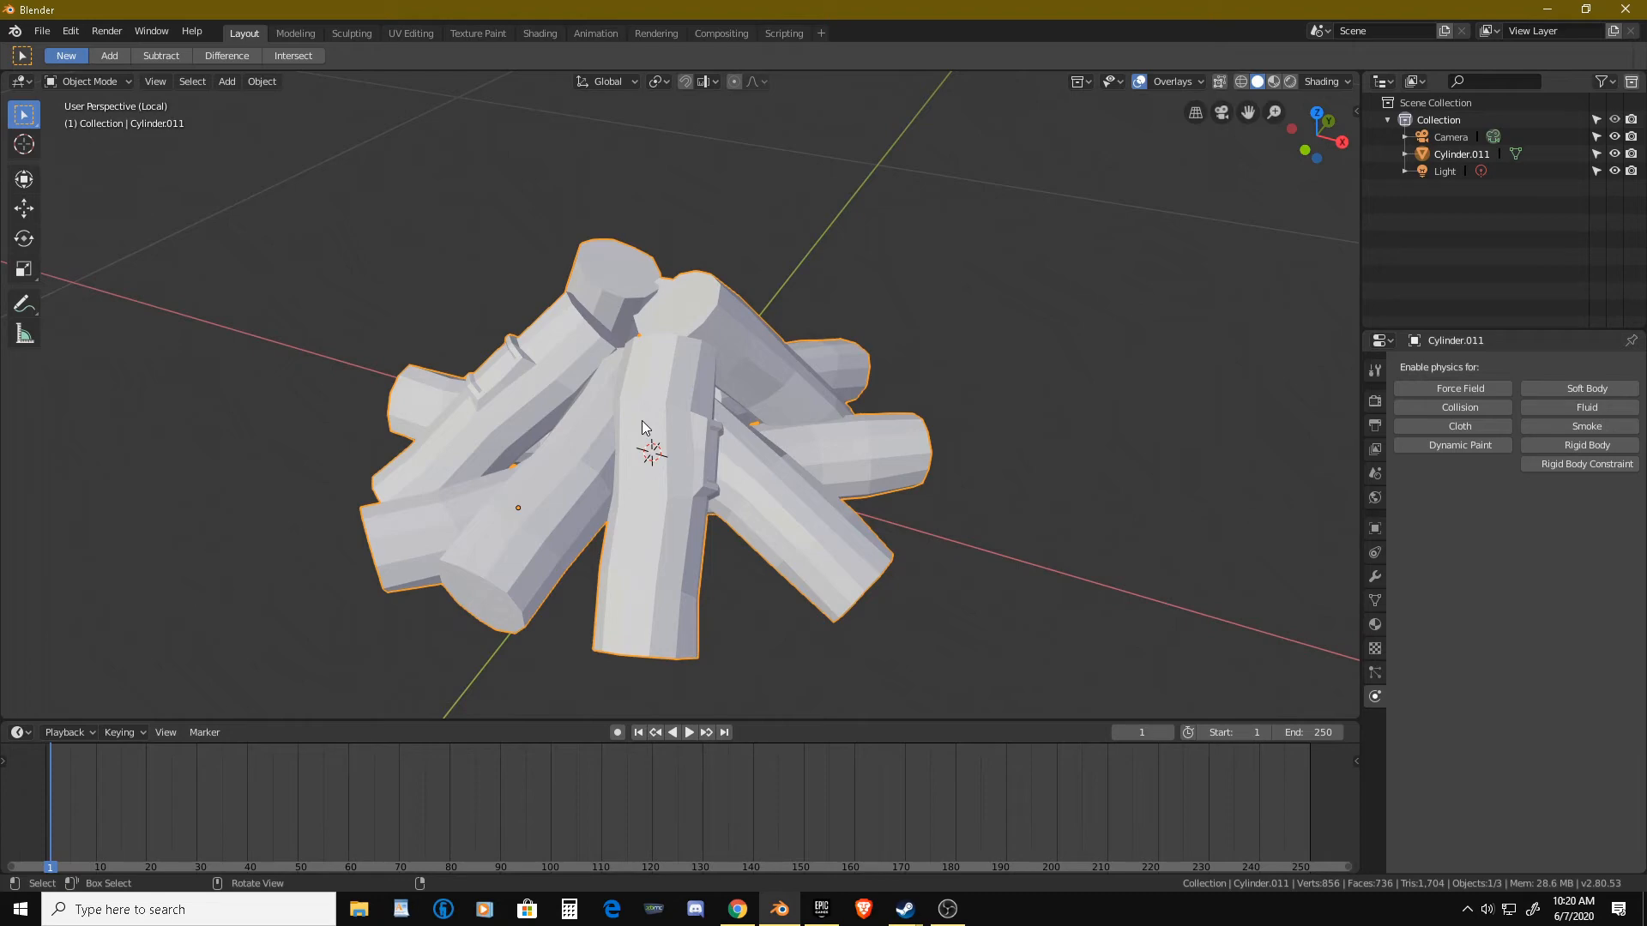
key(ctrl+s)
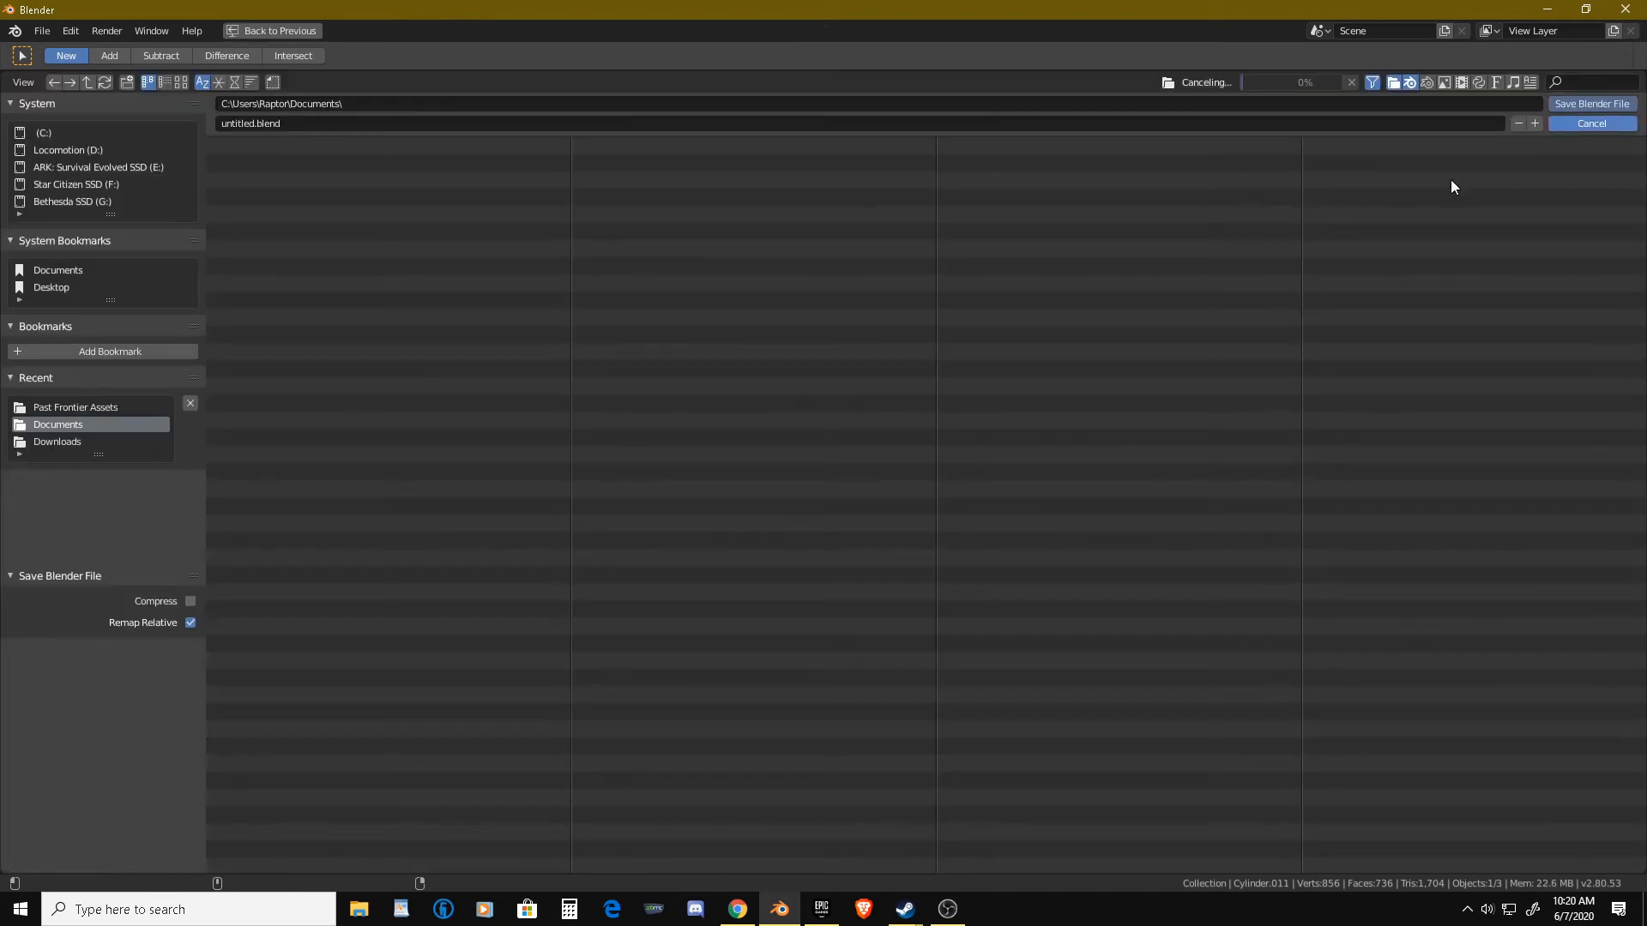
key(Escape)
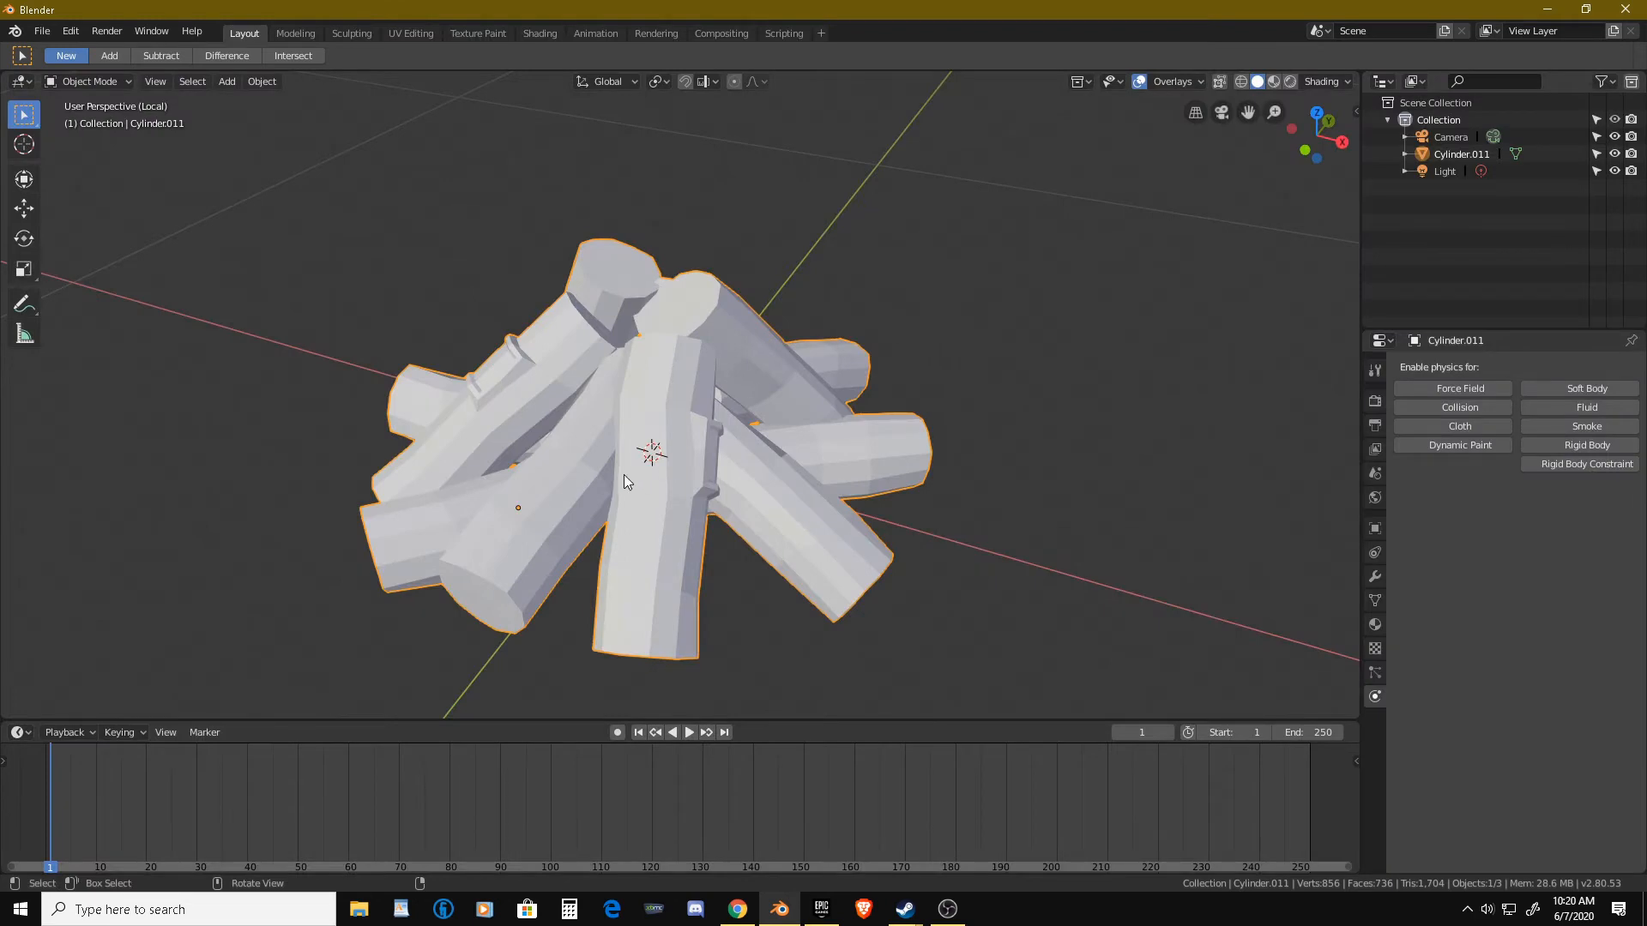
Try to snap the joined pile to the world origin, and undo the snap.
key(shift+s)
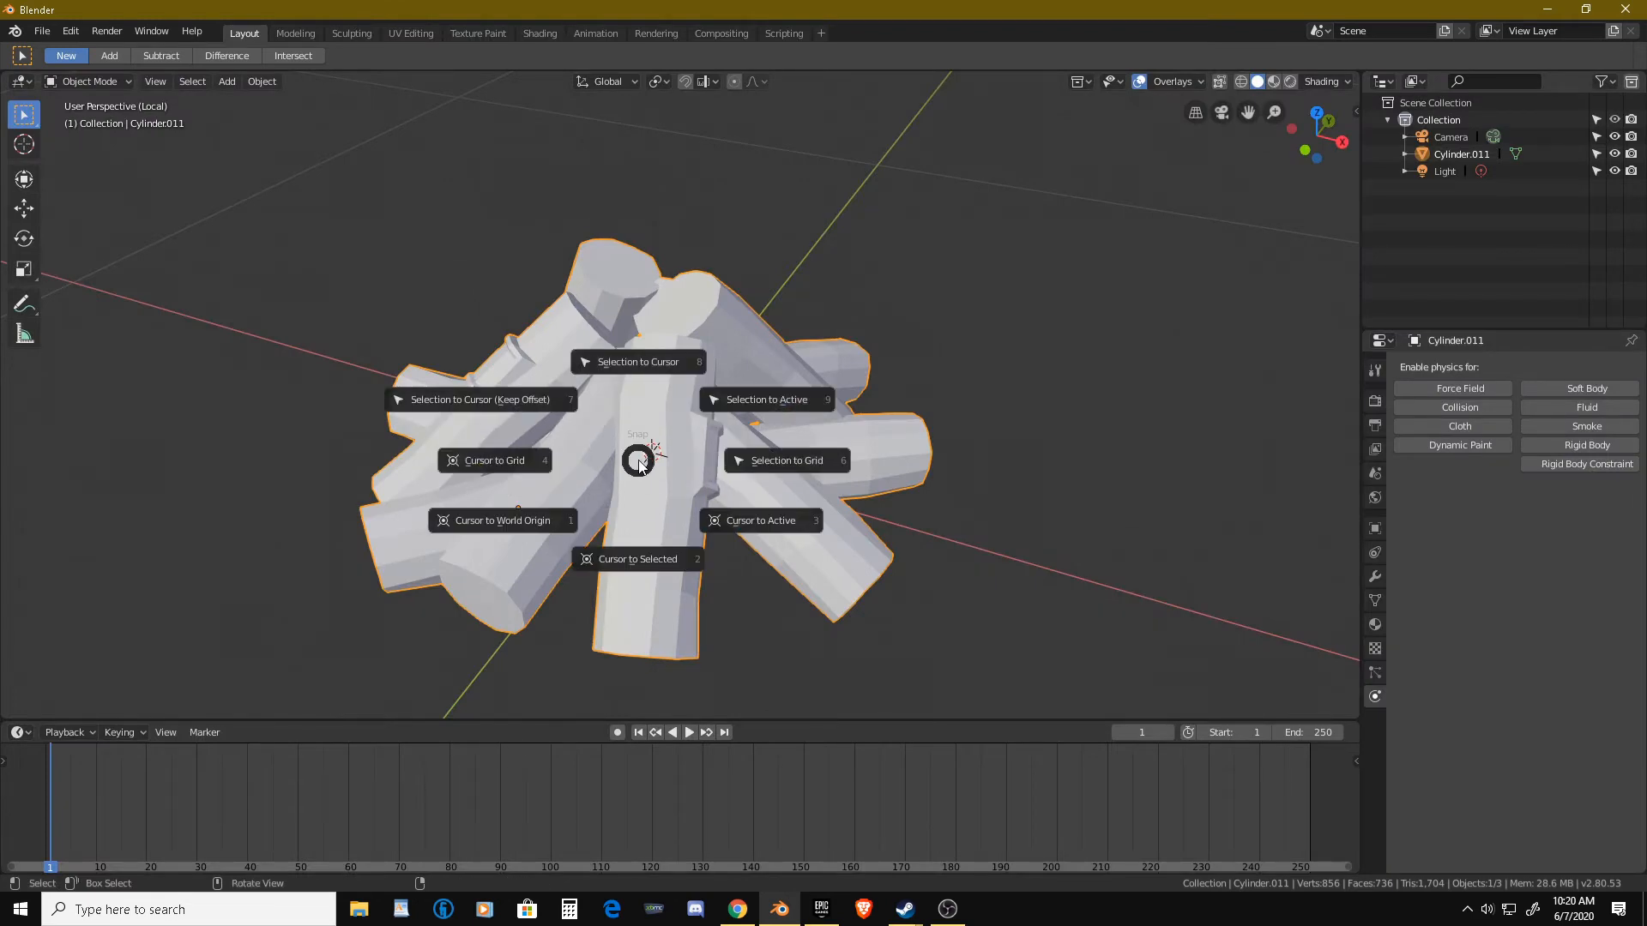
click(980, 382)
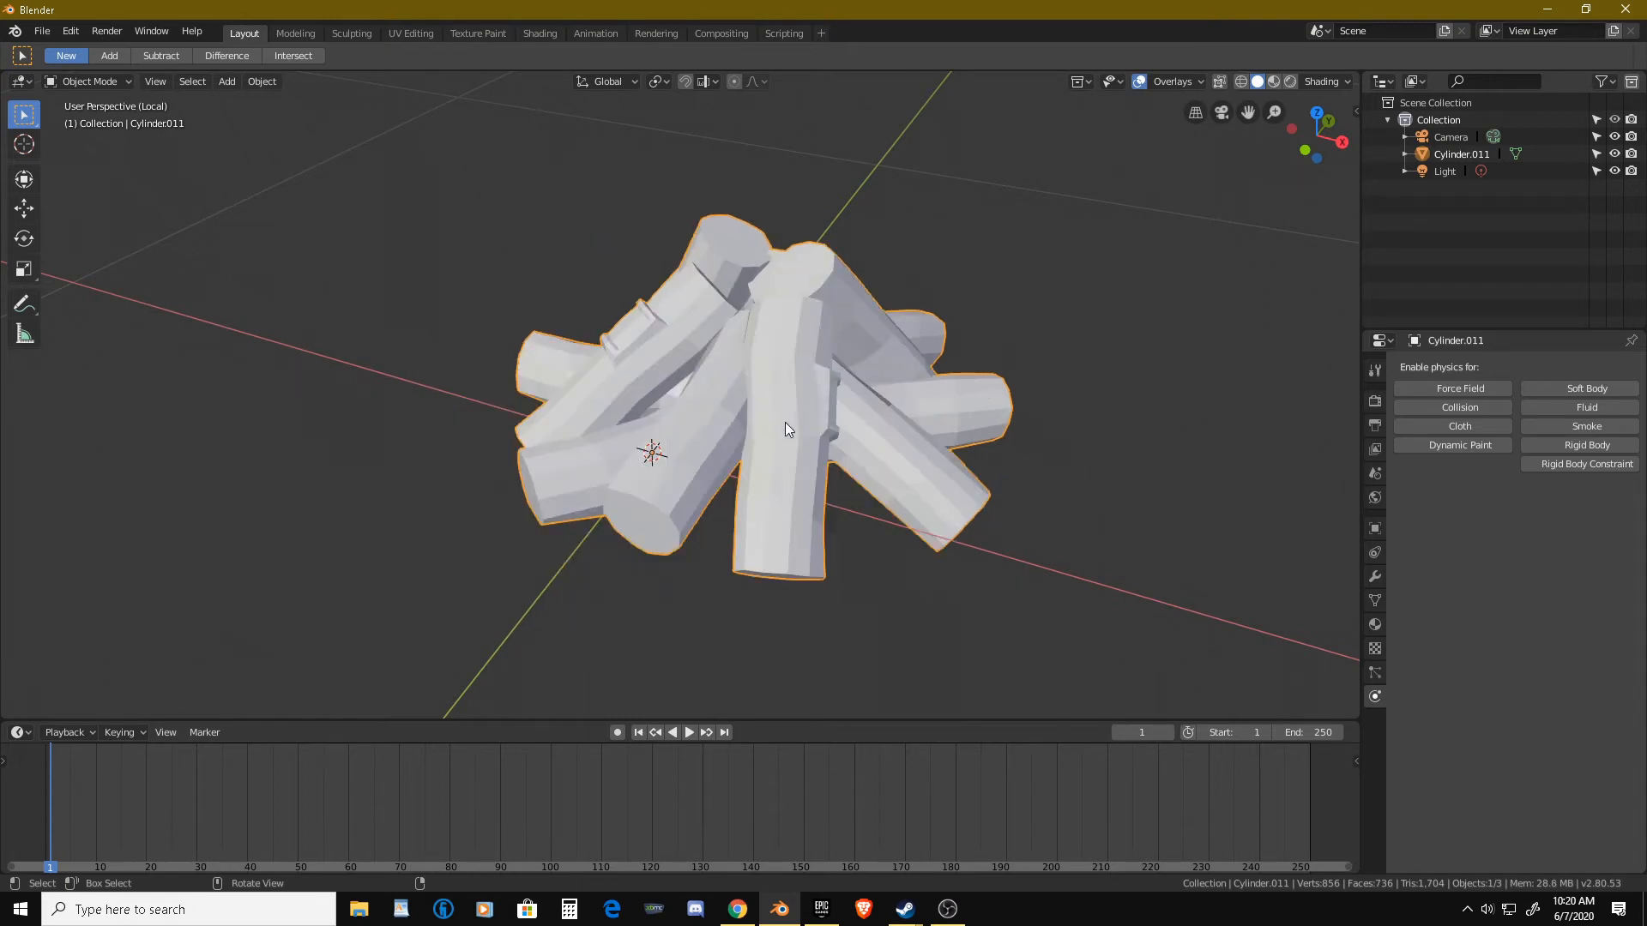
key(ctrl+z)
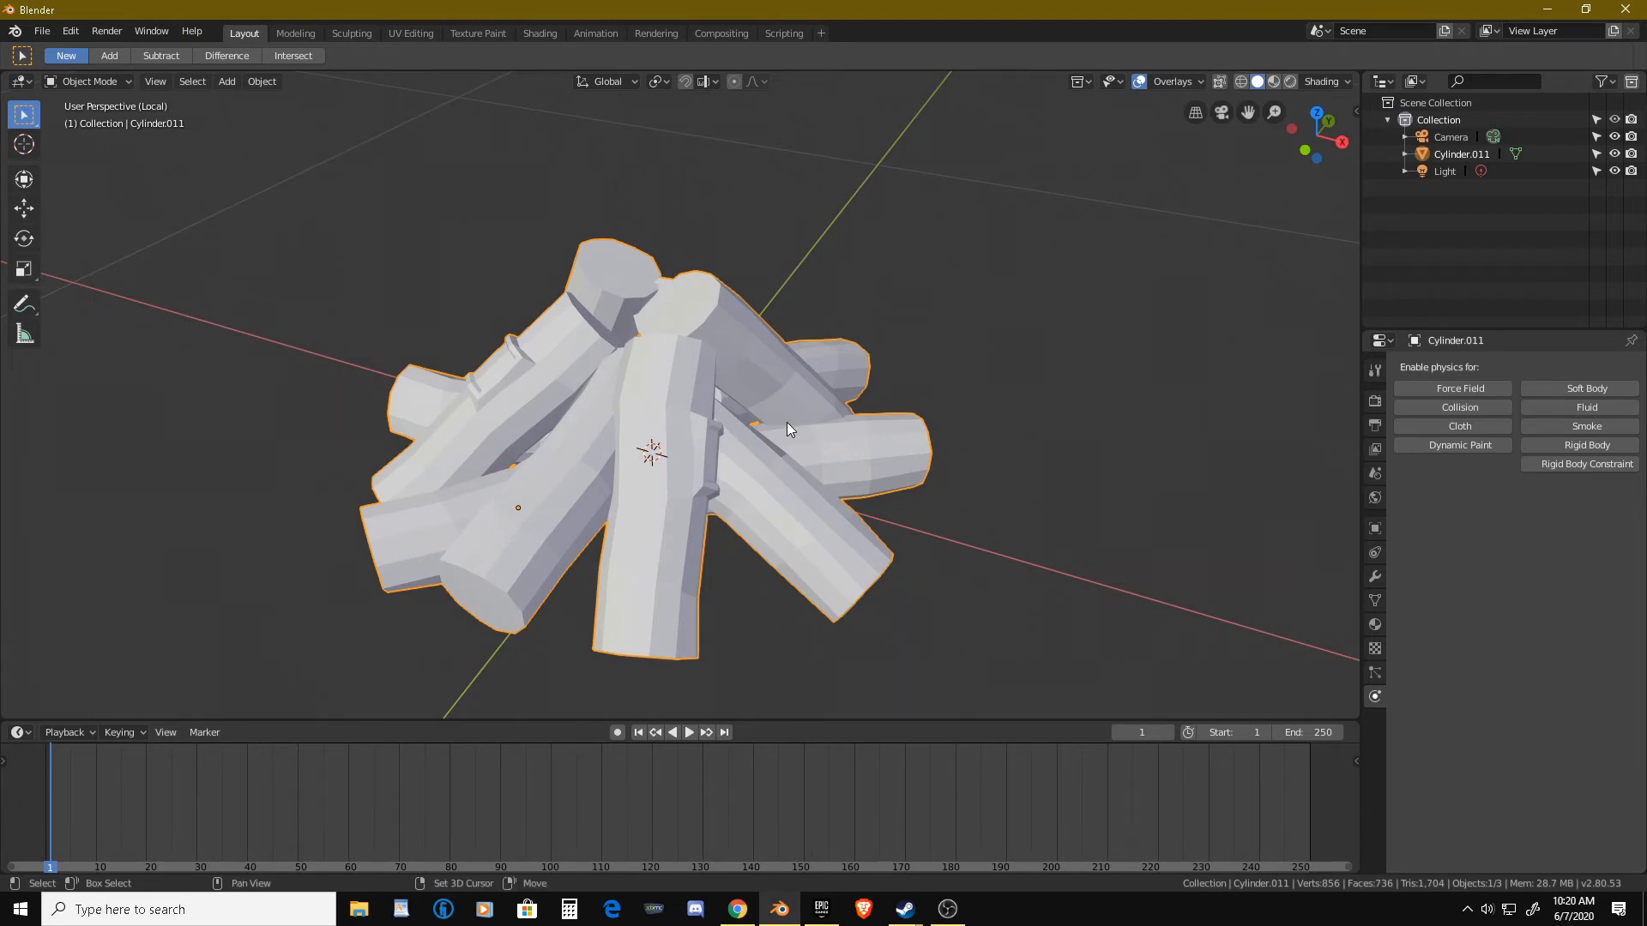
Find the Set Origin command and set the joined pile's origin to the 3D cursor.
scroll(786, 422, down, 4)
scroll(696, 408, up, 1)
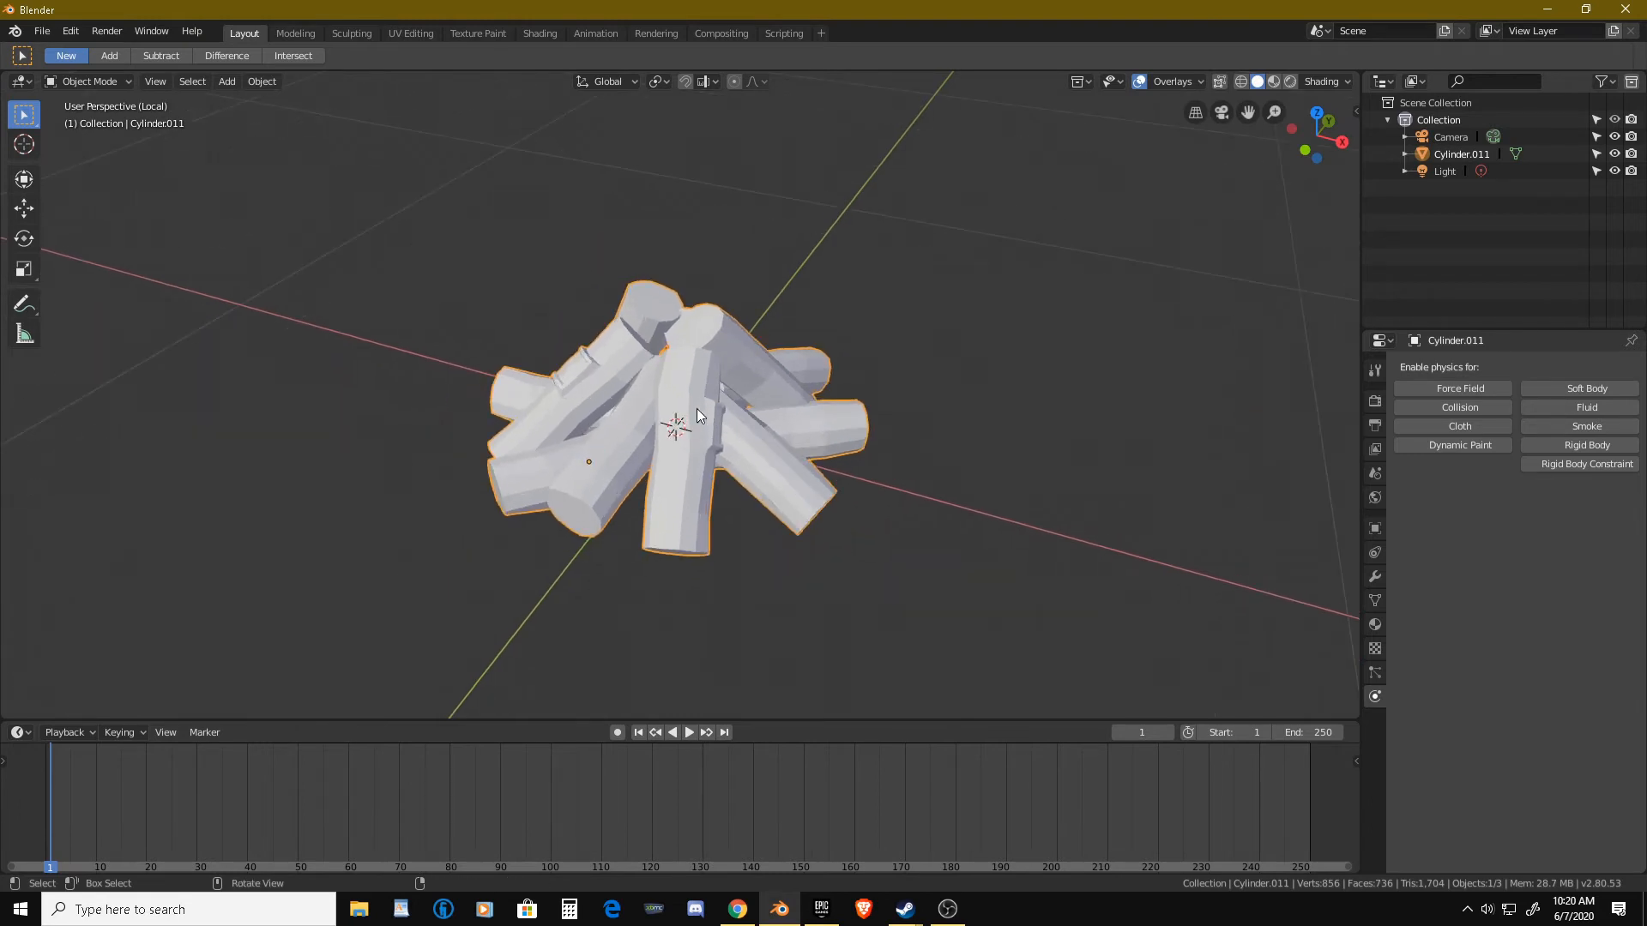
key(F3)
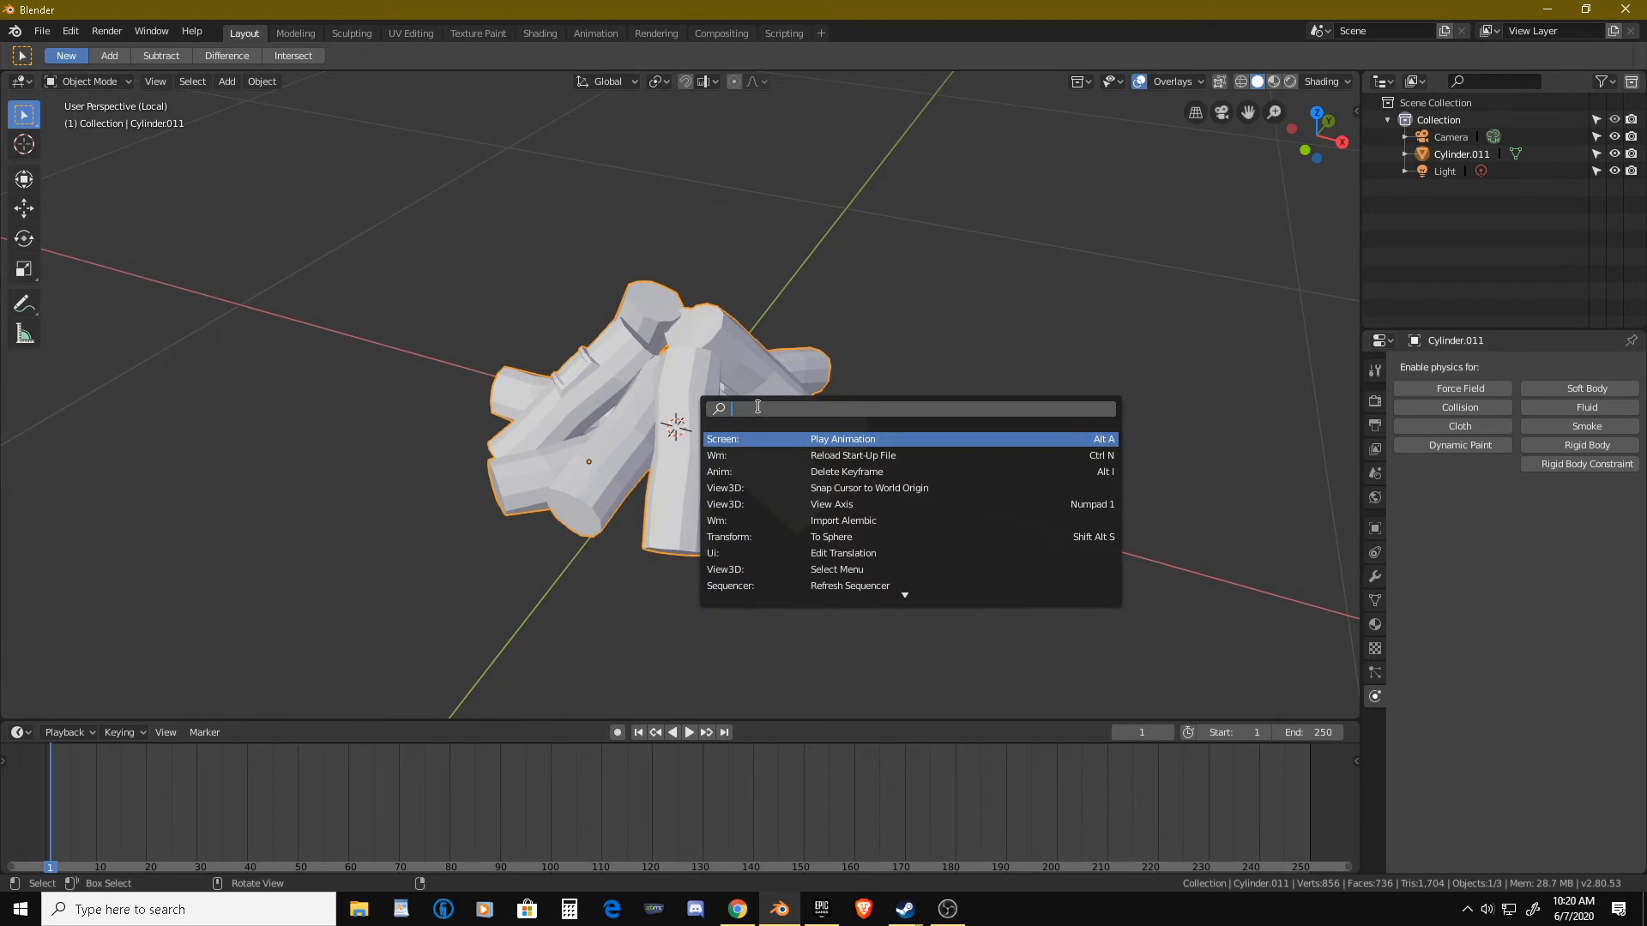
text(ori)
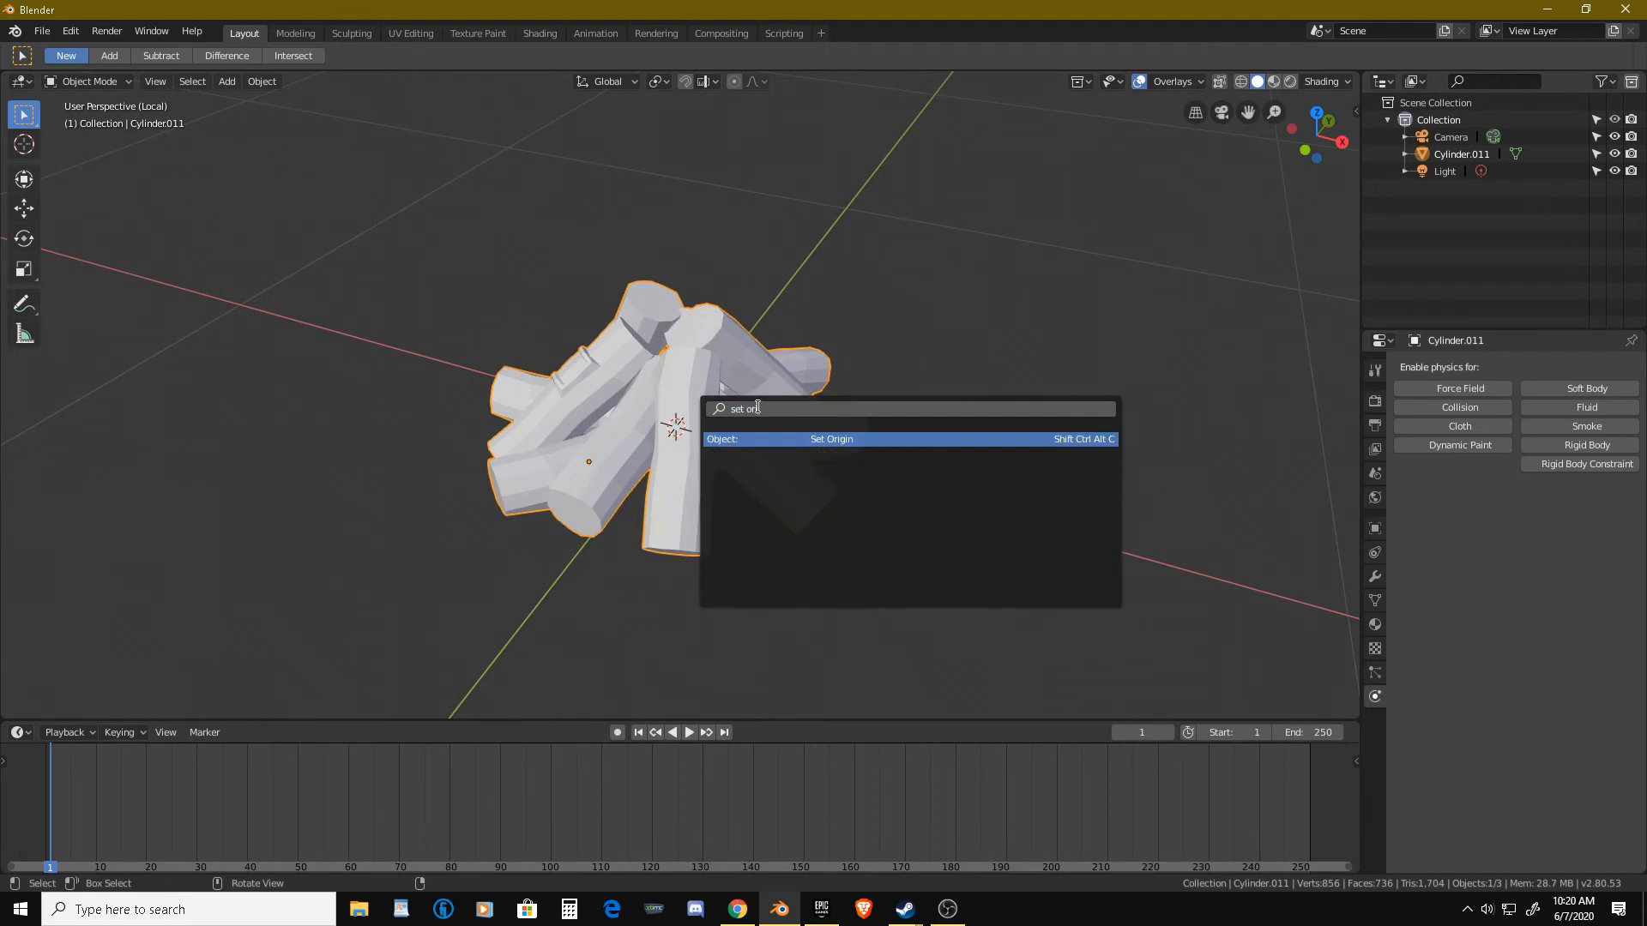
click(837, 438)
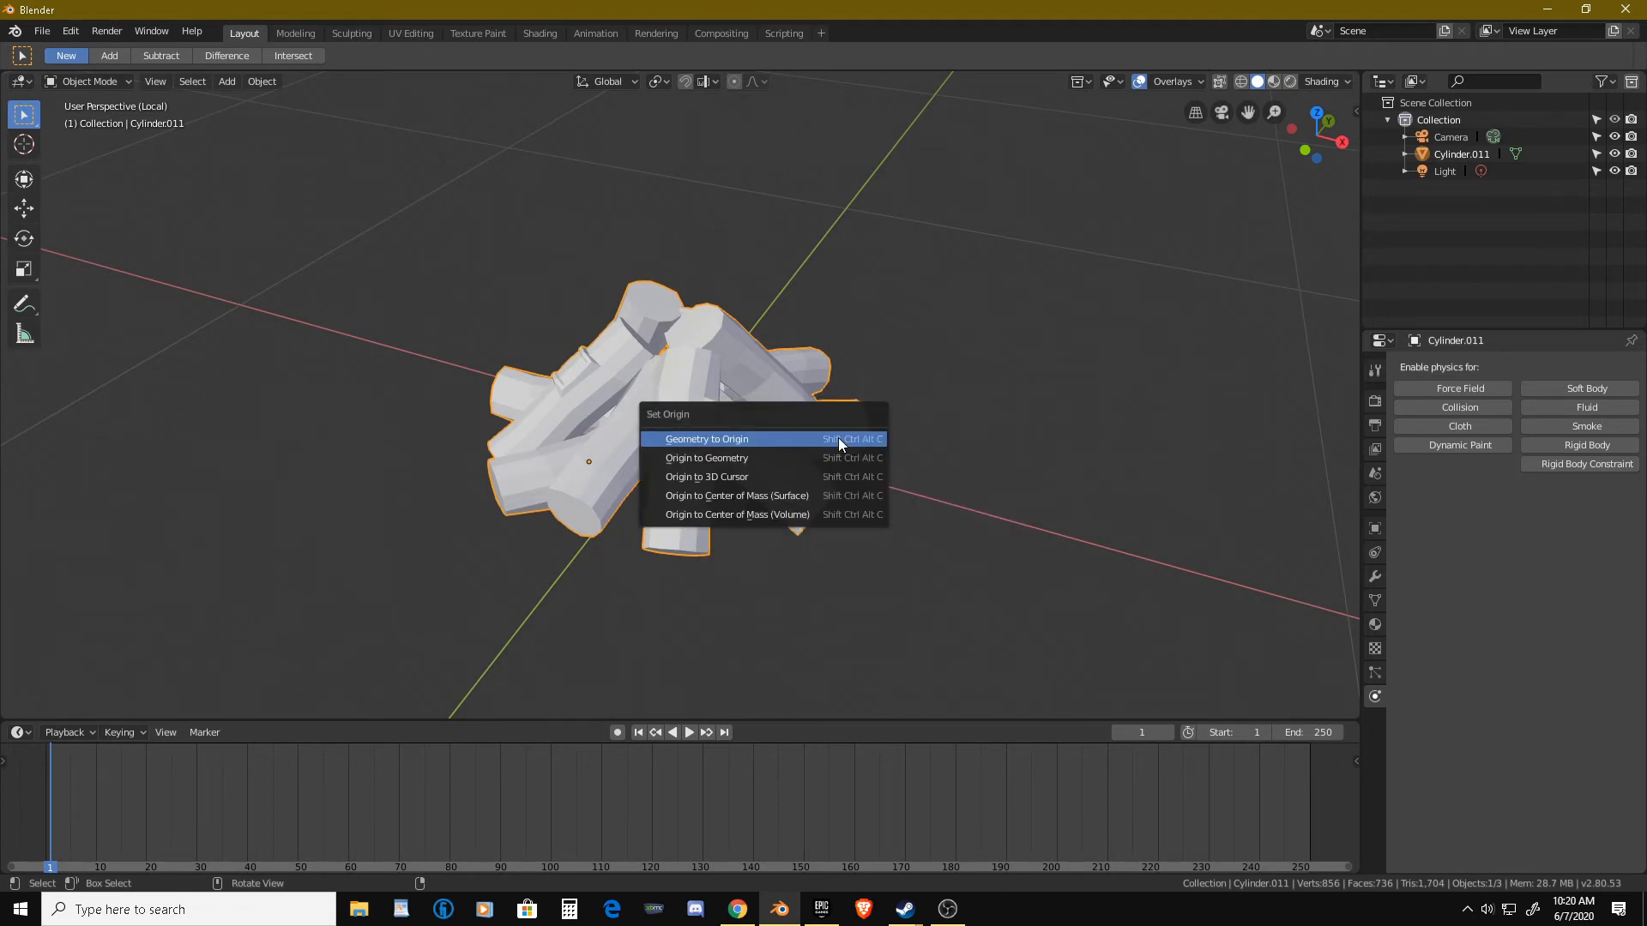
click(748, 472)
Move the joined pile 0.949 m along the Y axis, away from the world origin.
middle_drag(748, 472, 769, 396)
key(g)
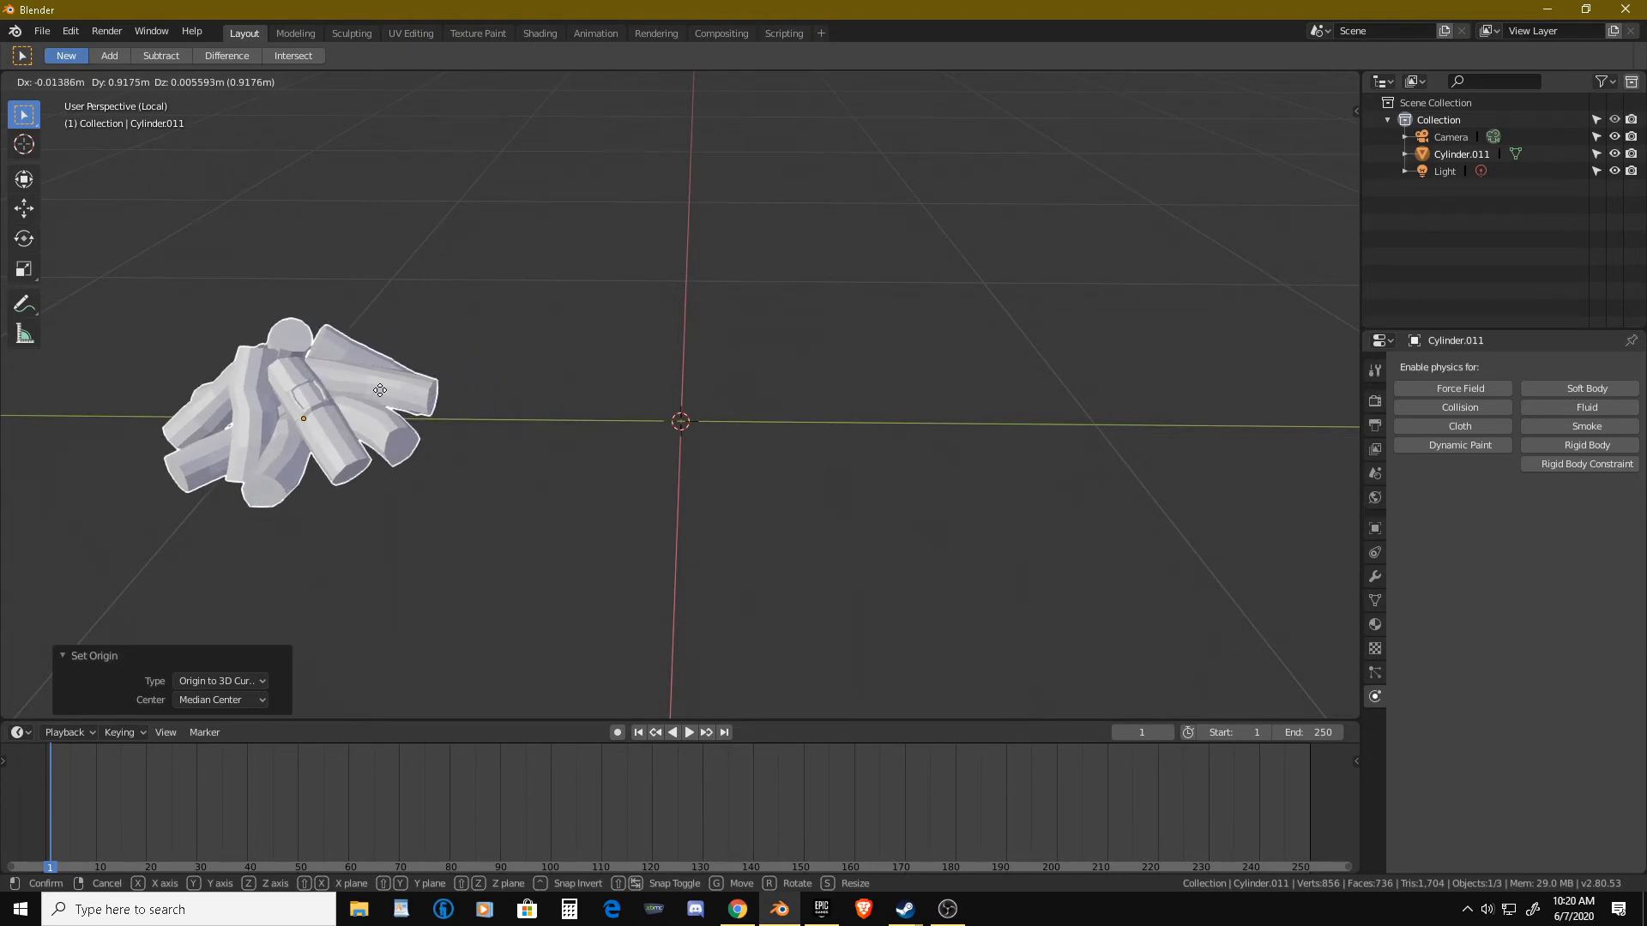
click(370, 389)
Add an ico sphere mesh at the world origin.
middle_drag(480, 378, 724, 349)
scroll(677, 413, up, 3)
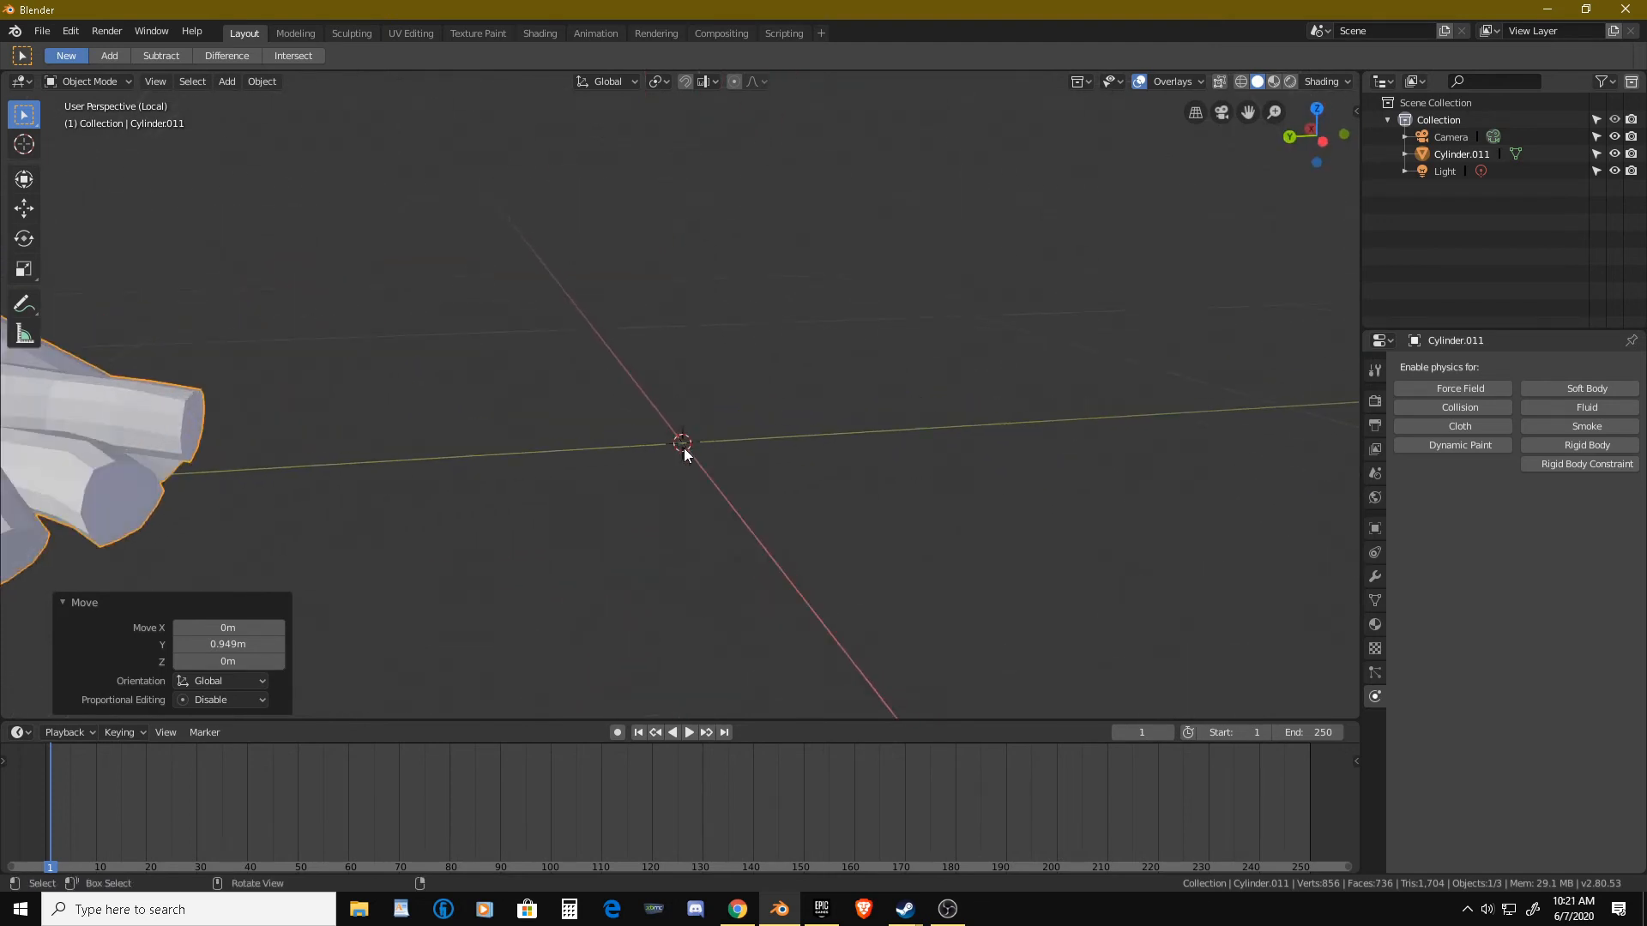
key(shift+a)
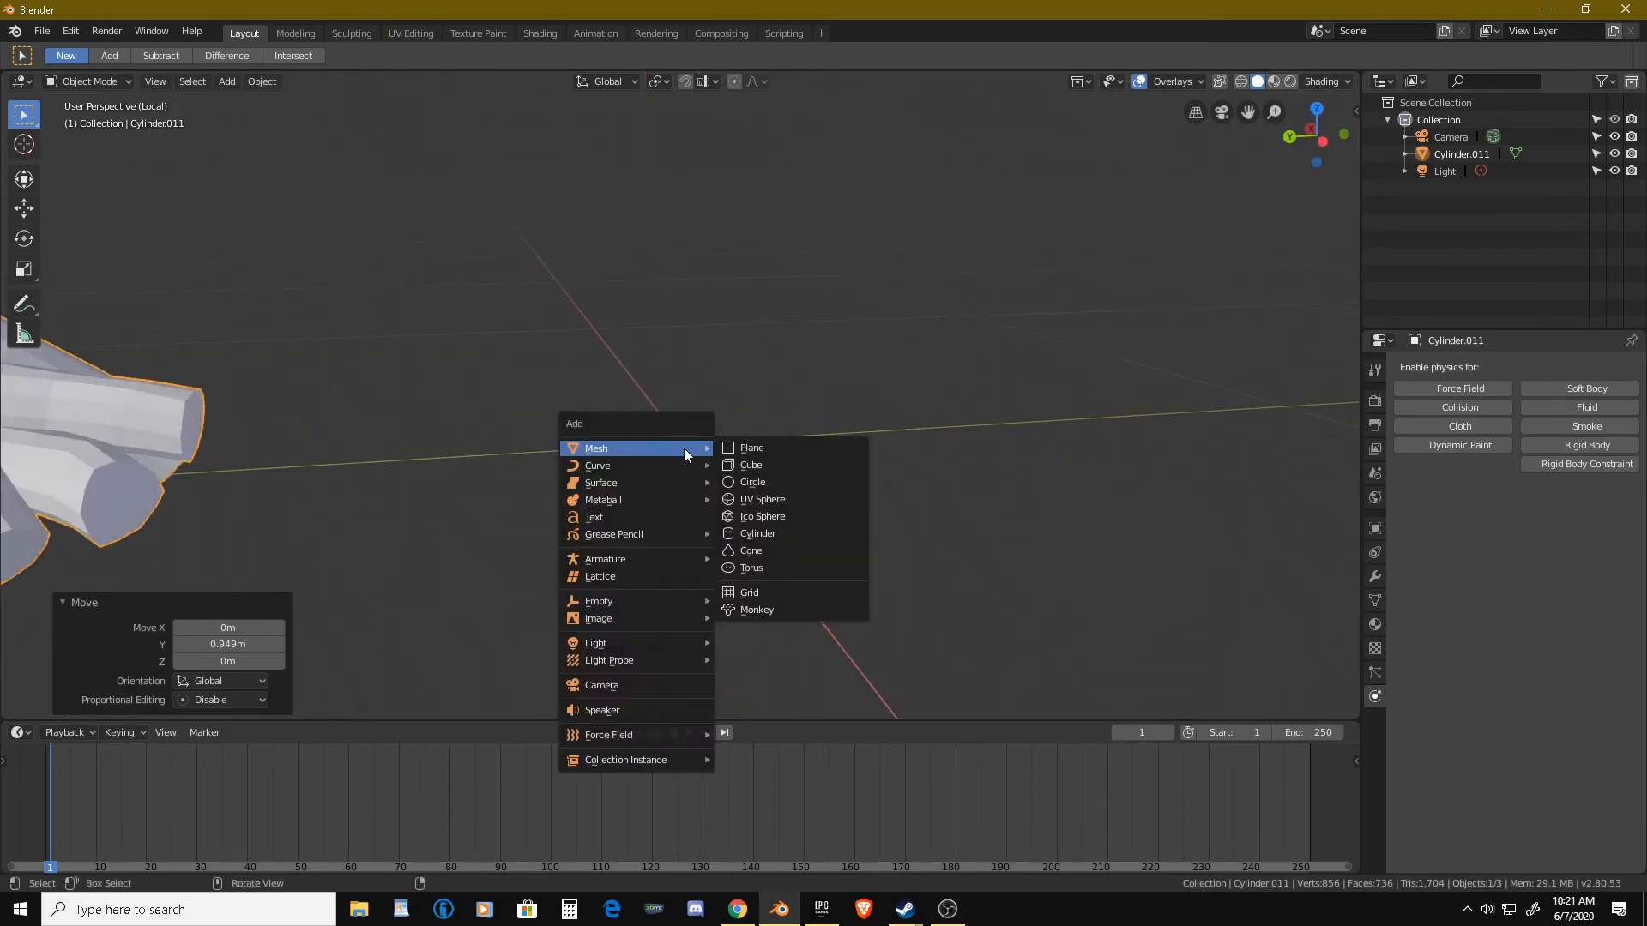
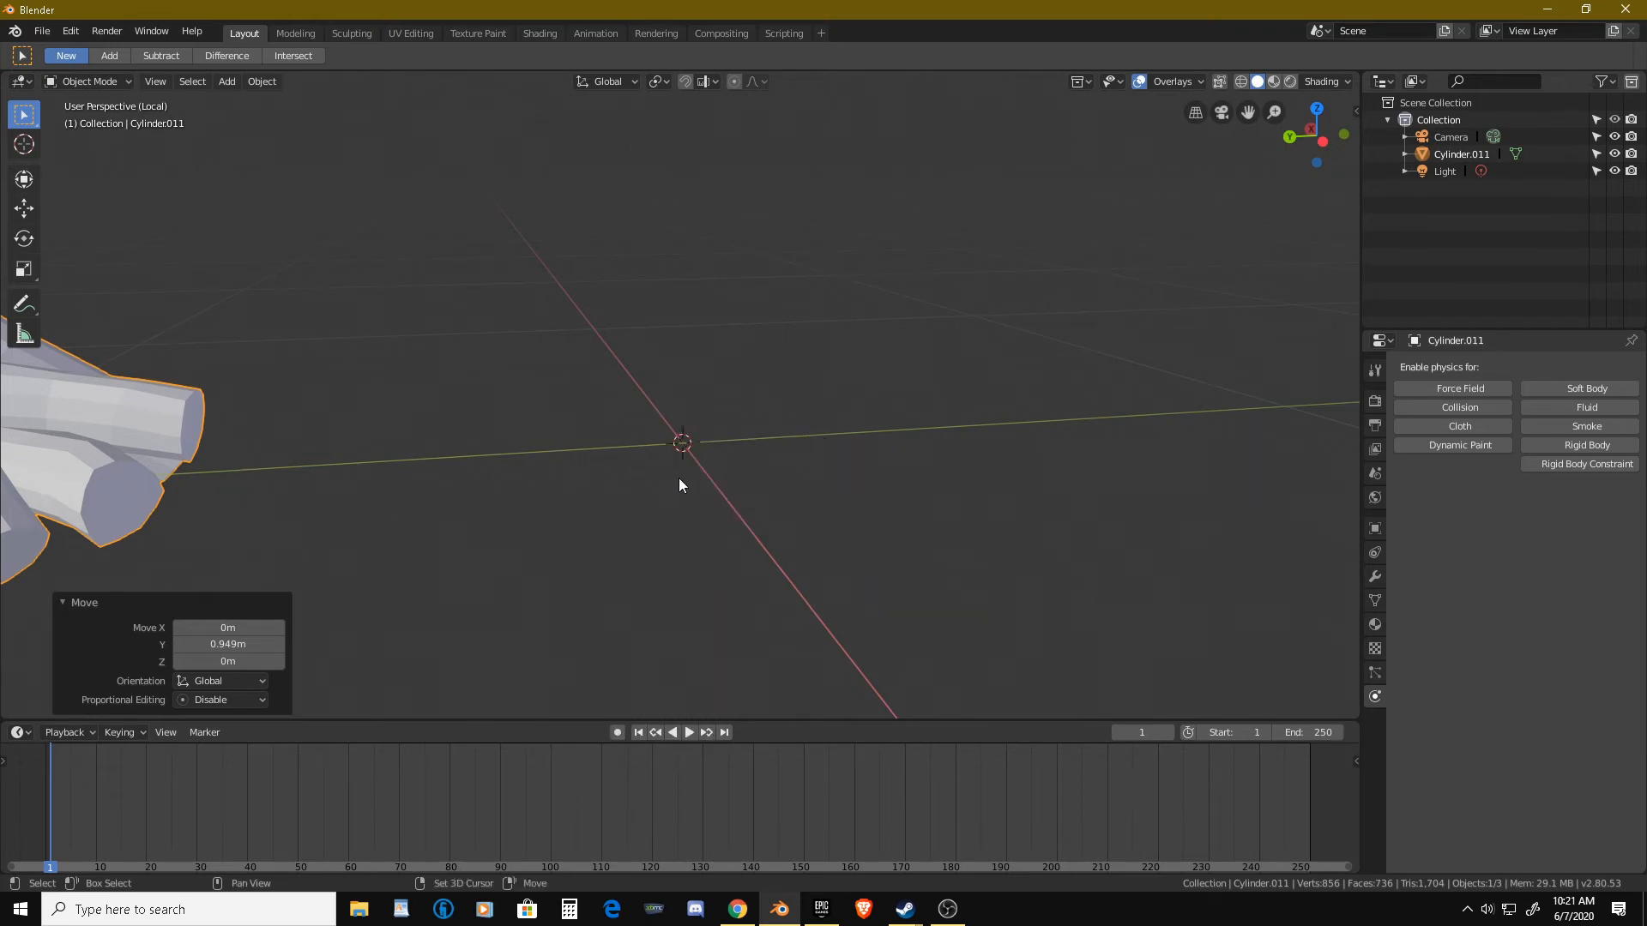
key(shift+a)
mouse_move(680, 476)
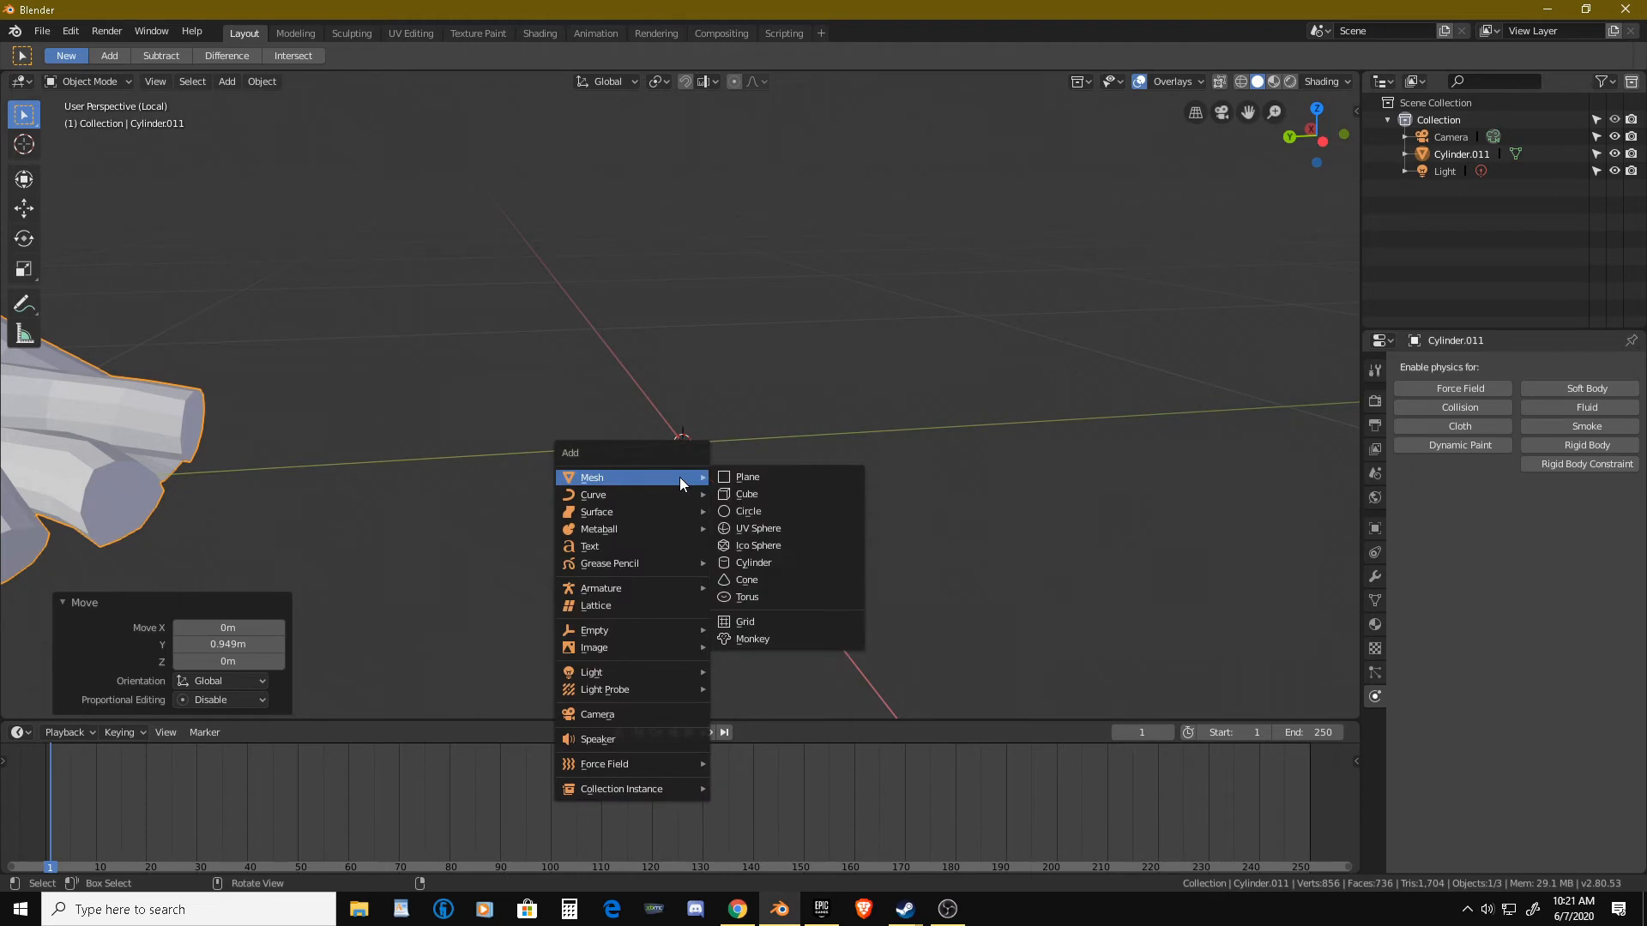
click(777, 547)
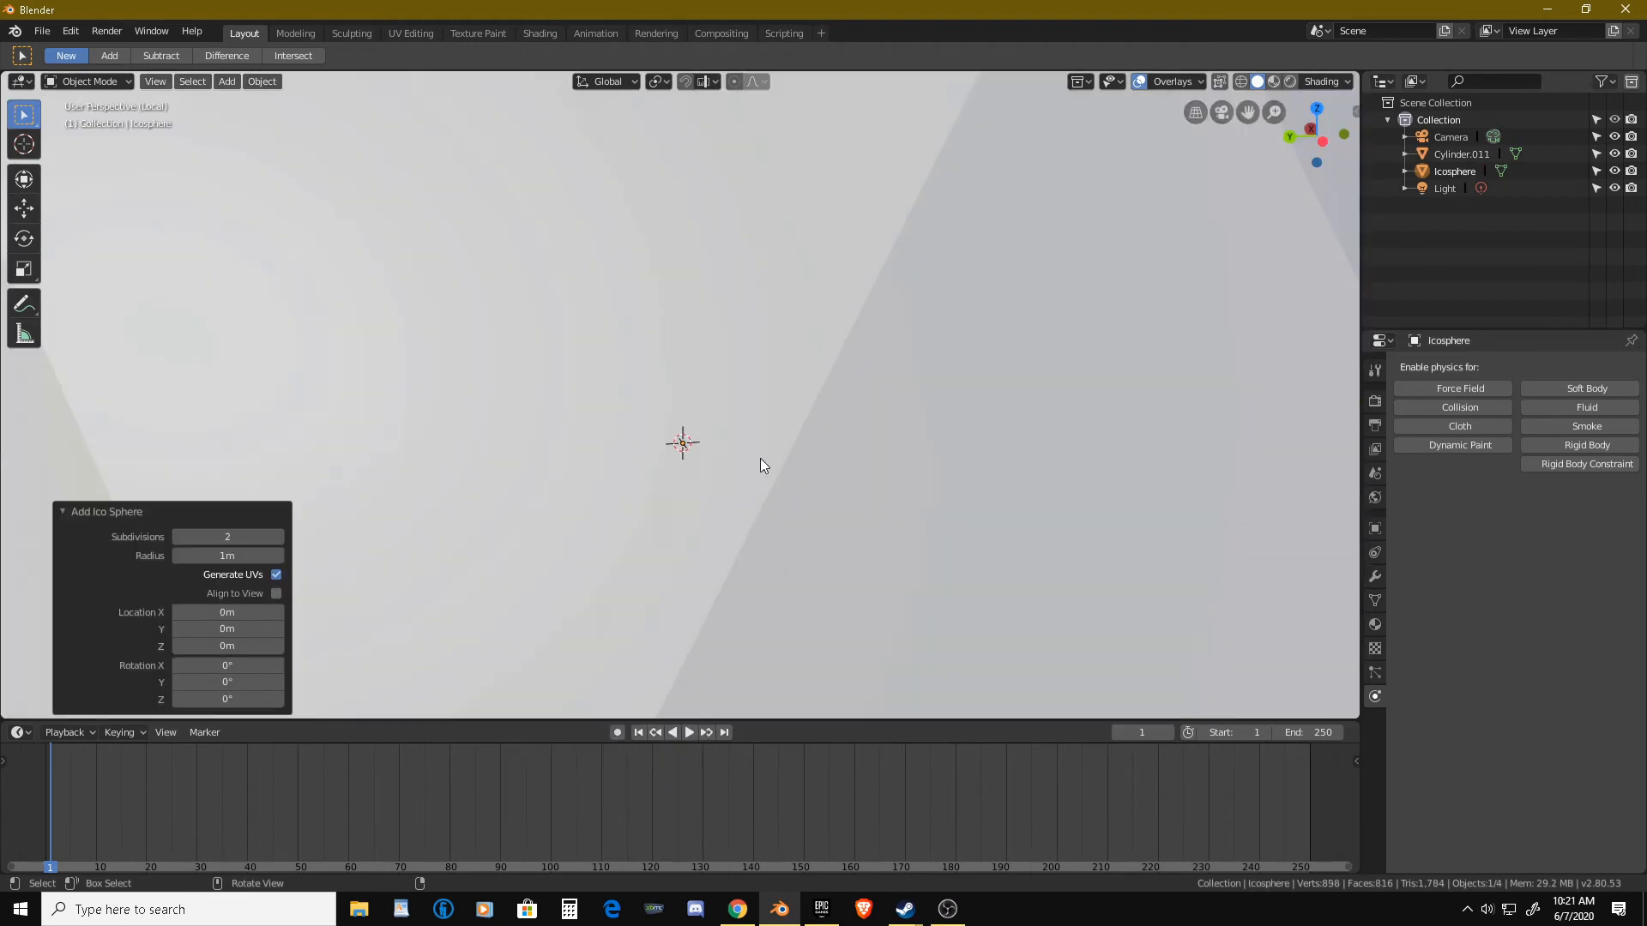
scroll(760, 459, down, 8)
scroll(702, 394, up, 4)
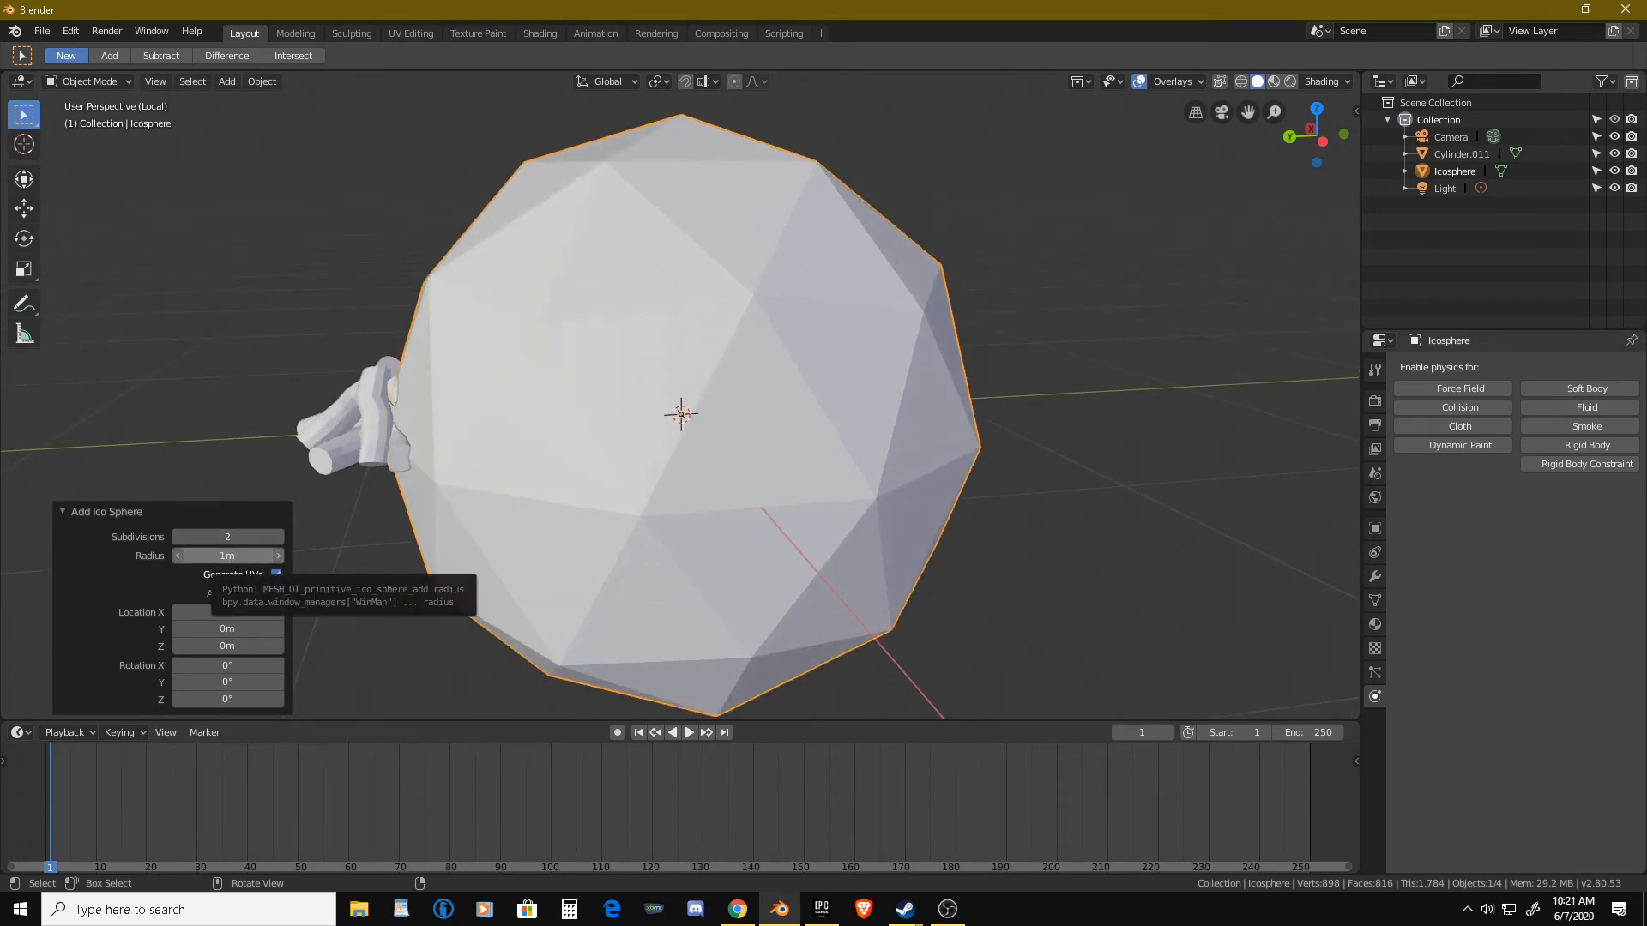
Set the ico sphere's radius to 0.03 m.
click(234, 556)
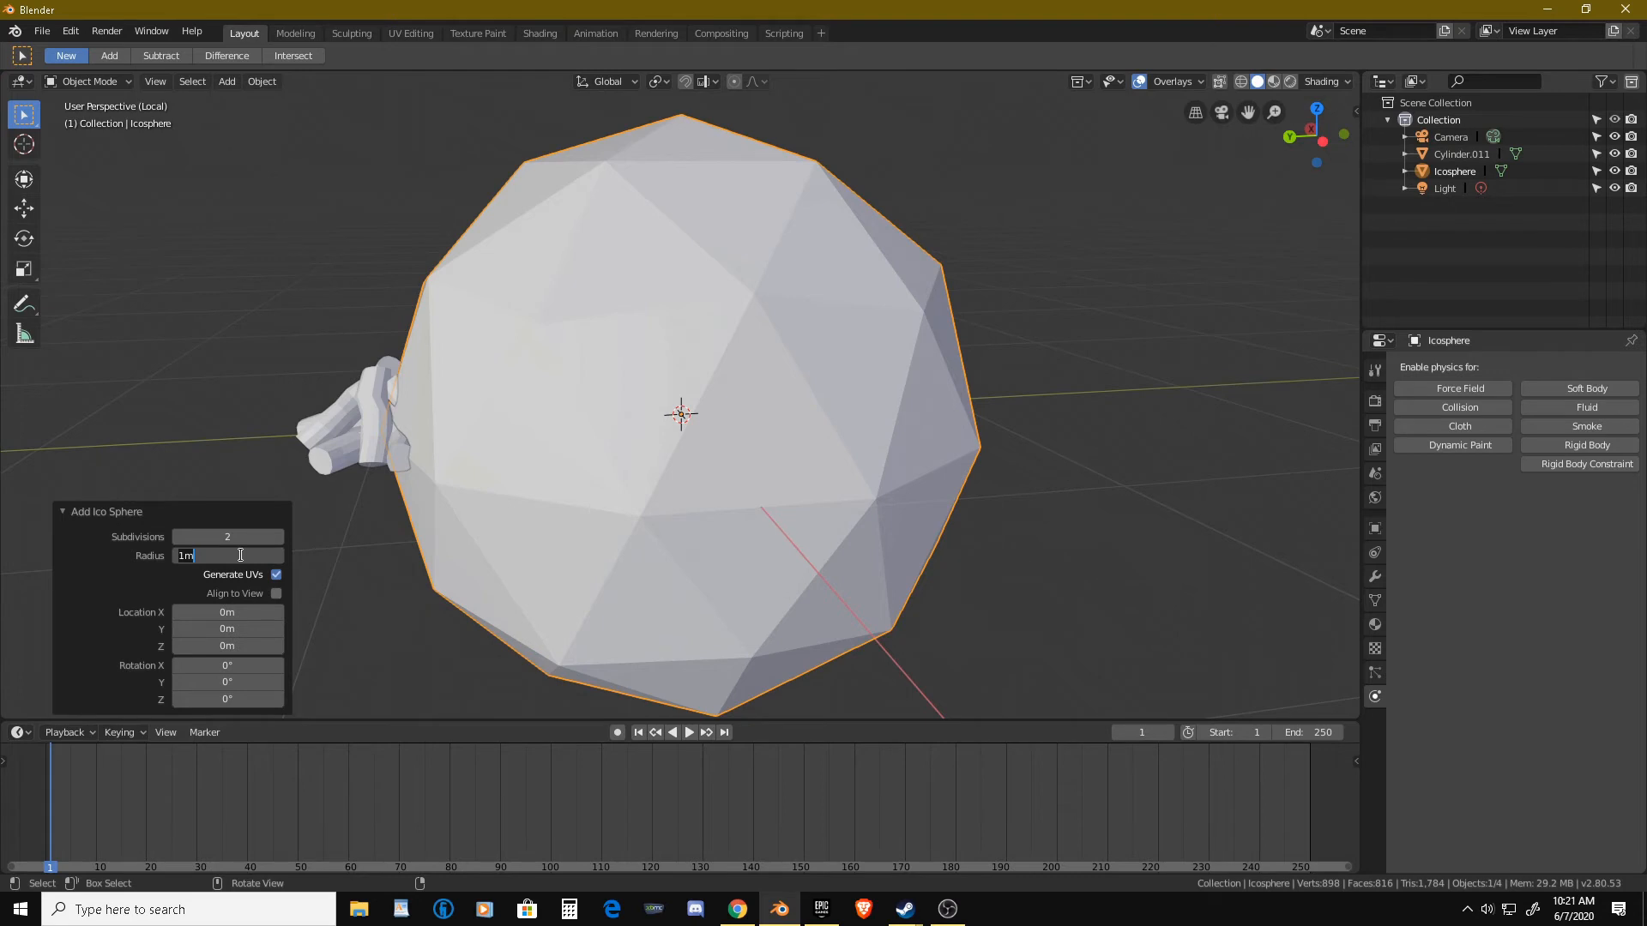
text(.03)
key(Return)
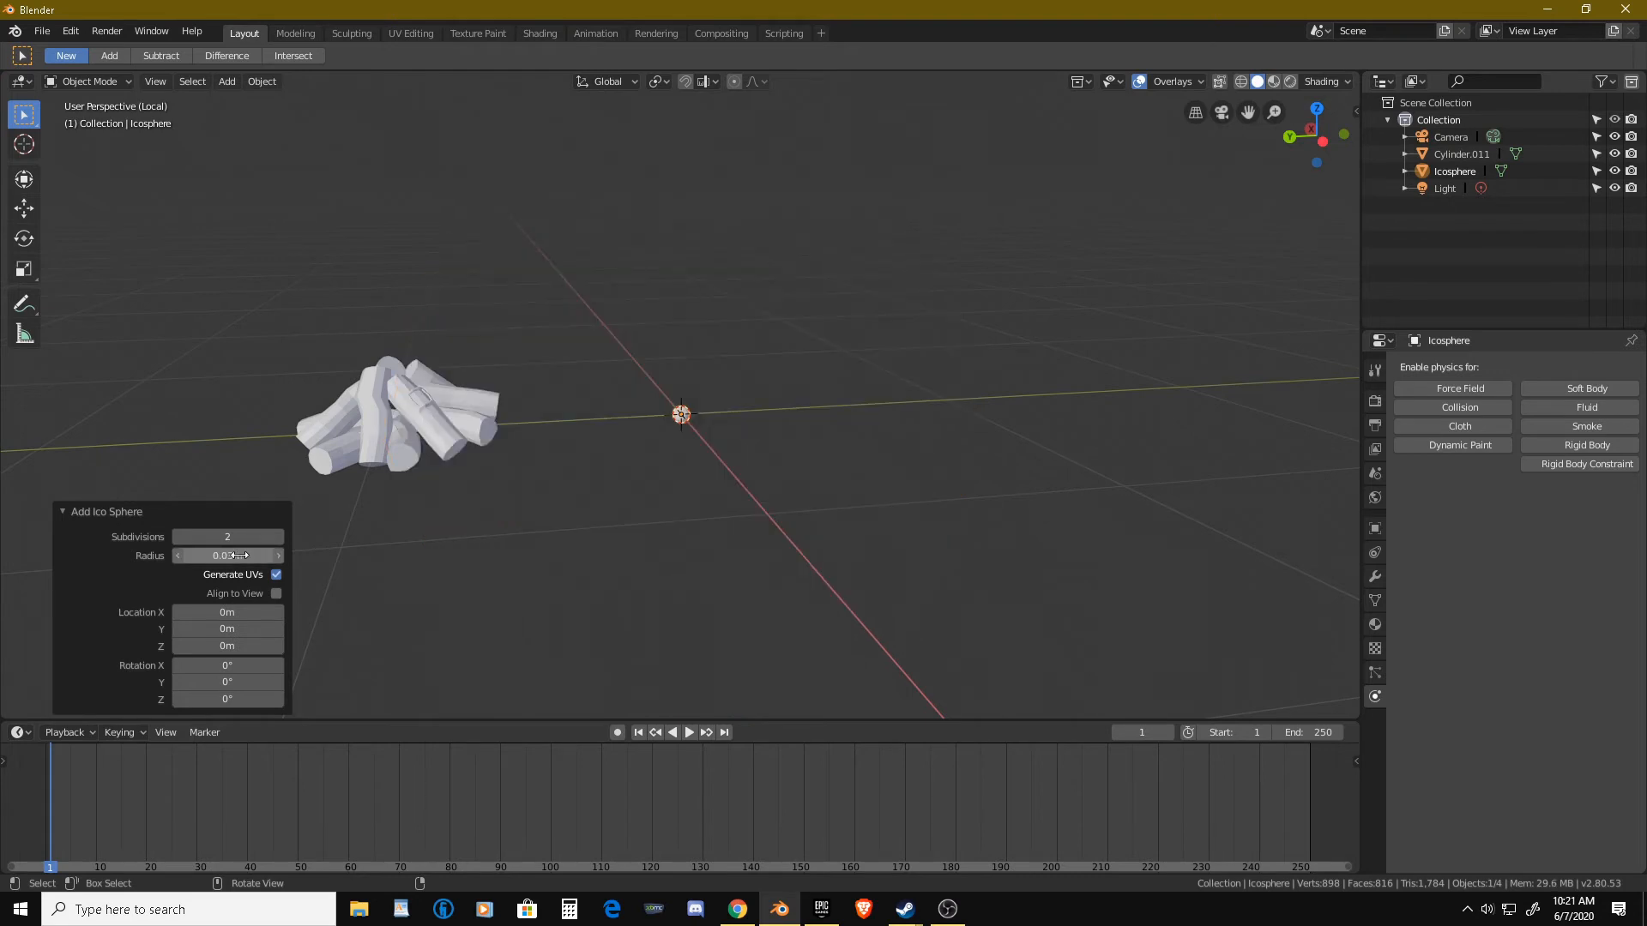
Set the ico sphere's radius to 0.05 m.
click(233, 554)
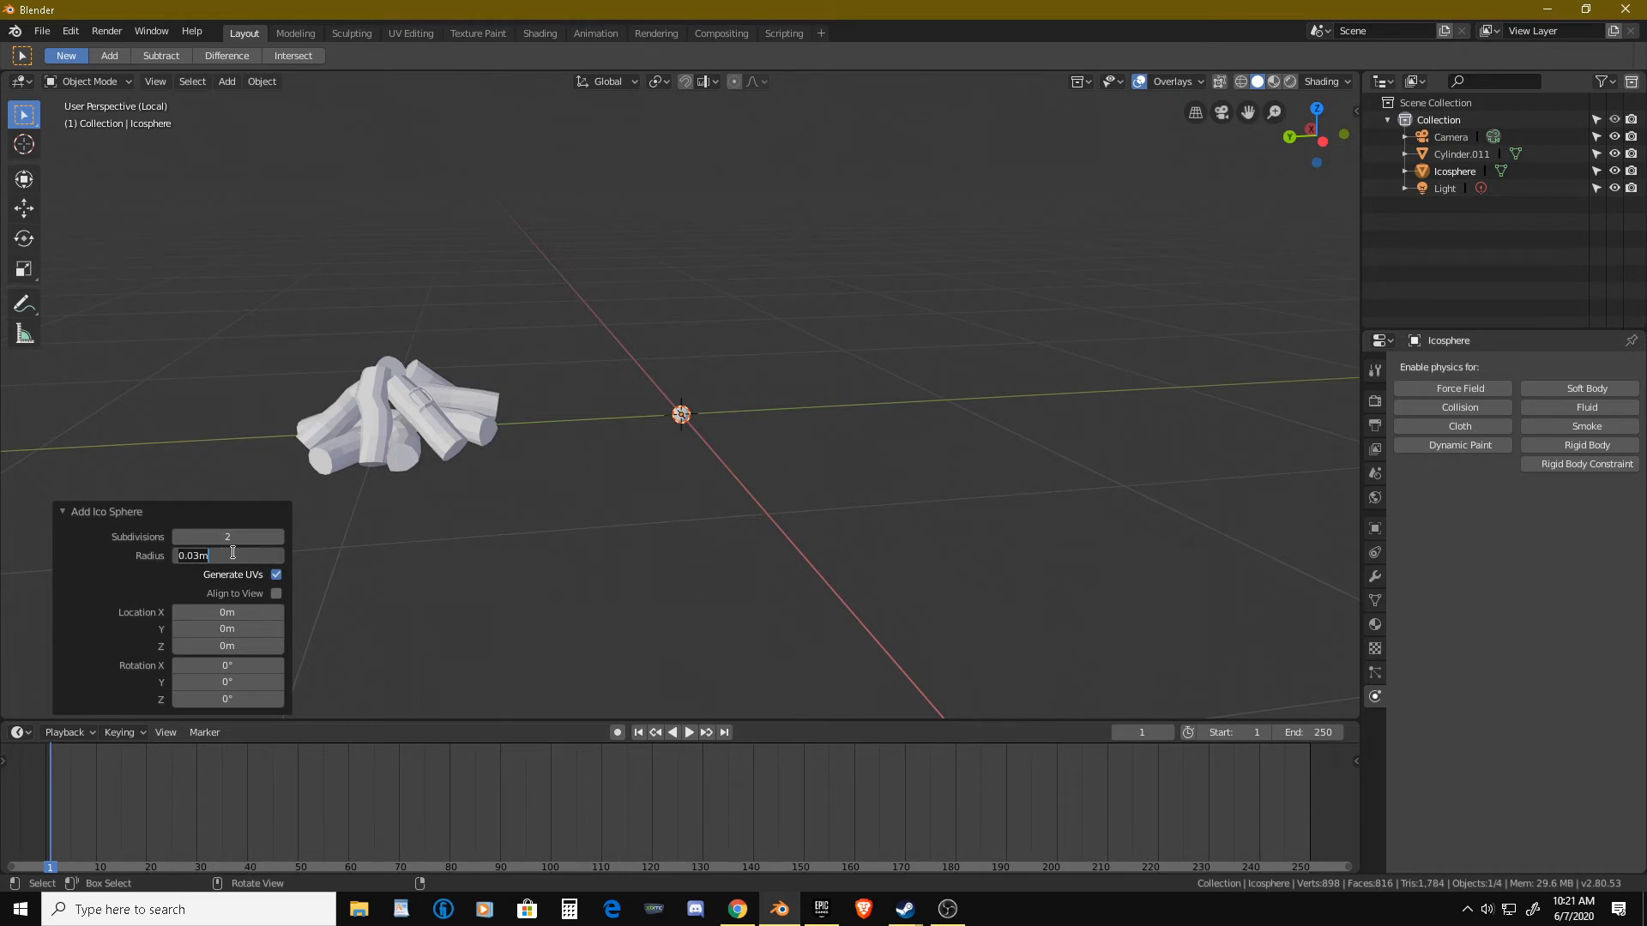
text(.05)
key(Return)
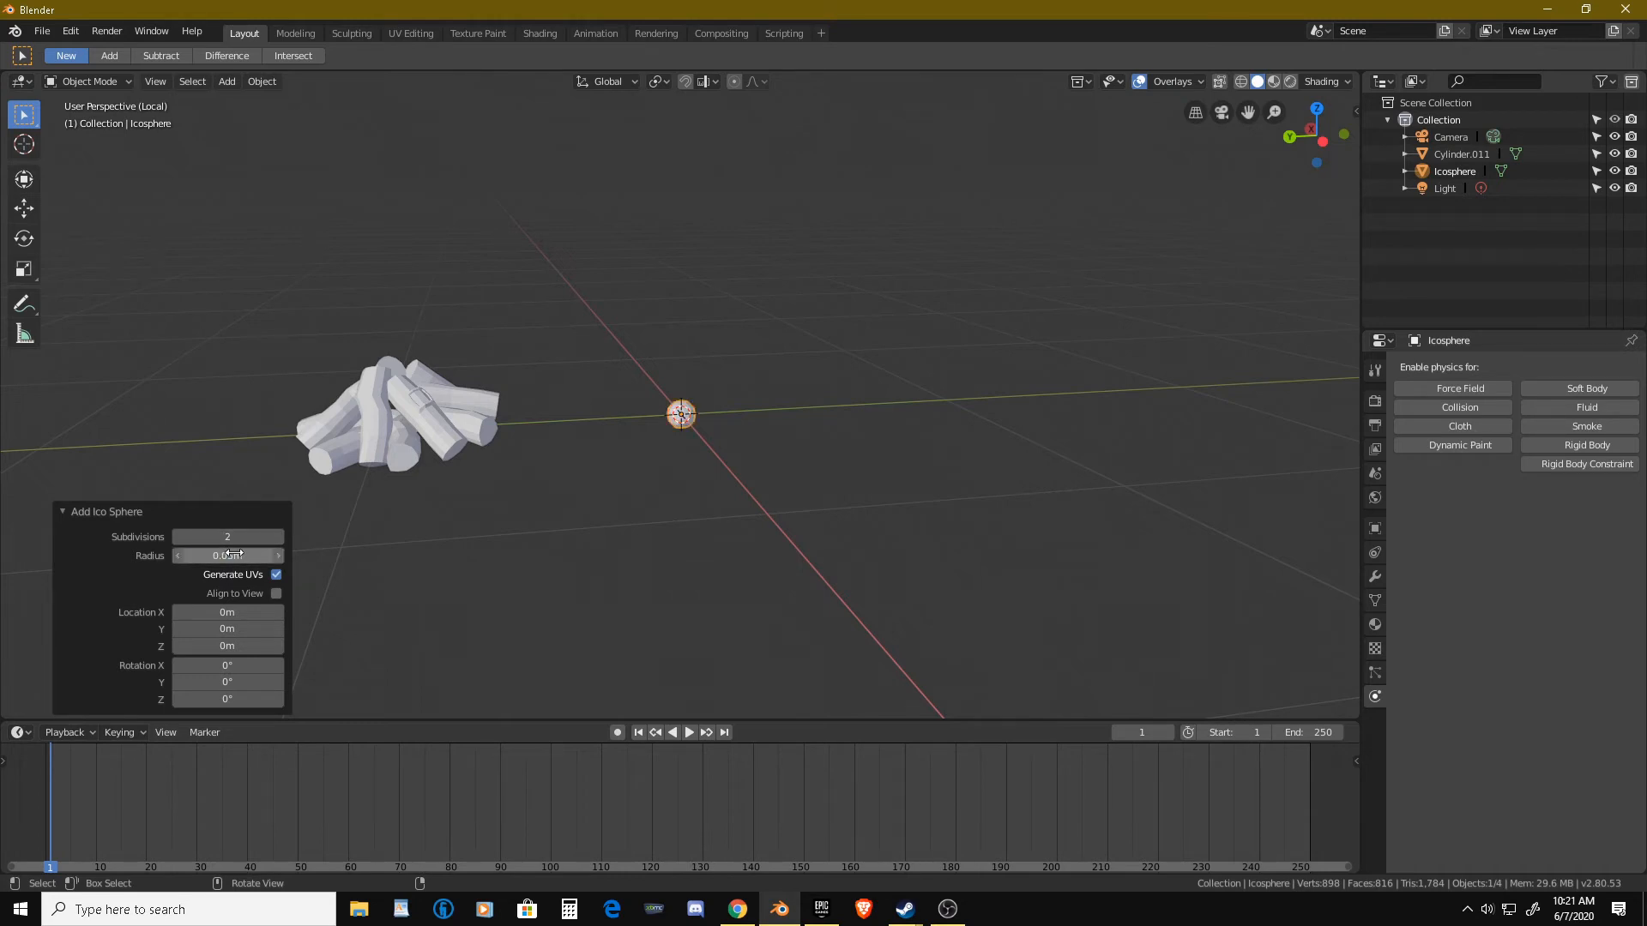
middle_drag(514, 473, 641, 467)
scroll(662, 424, up, 8)
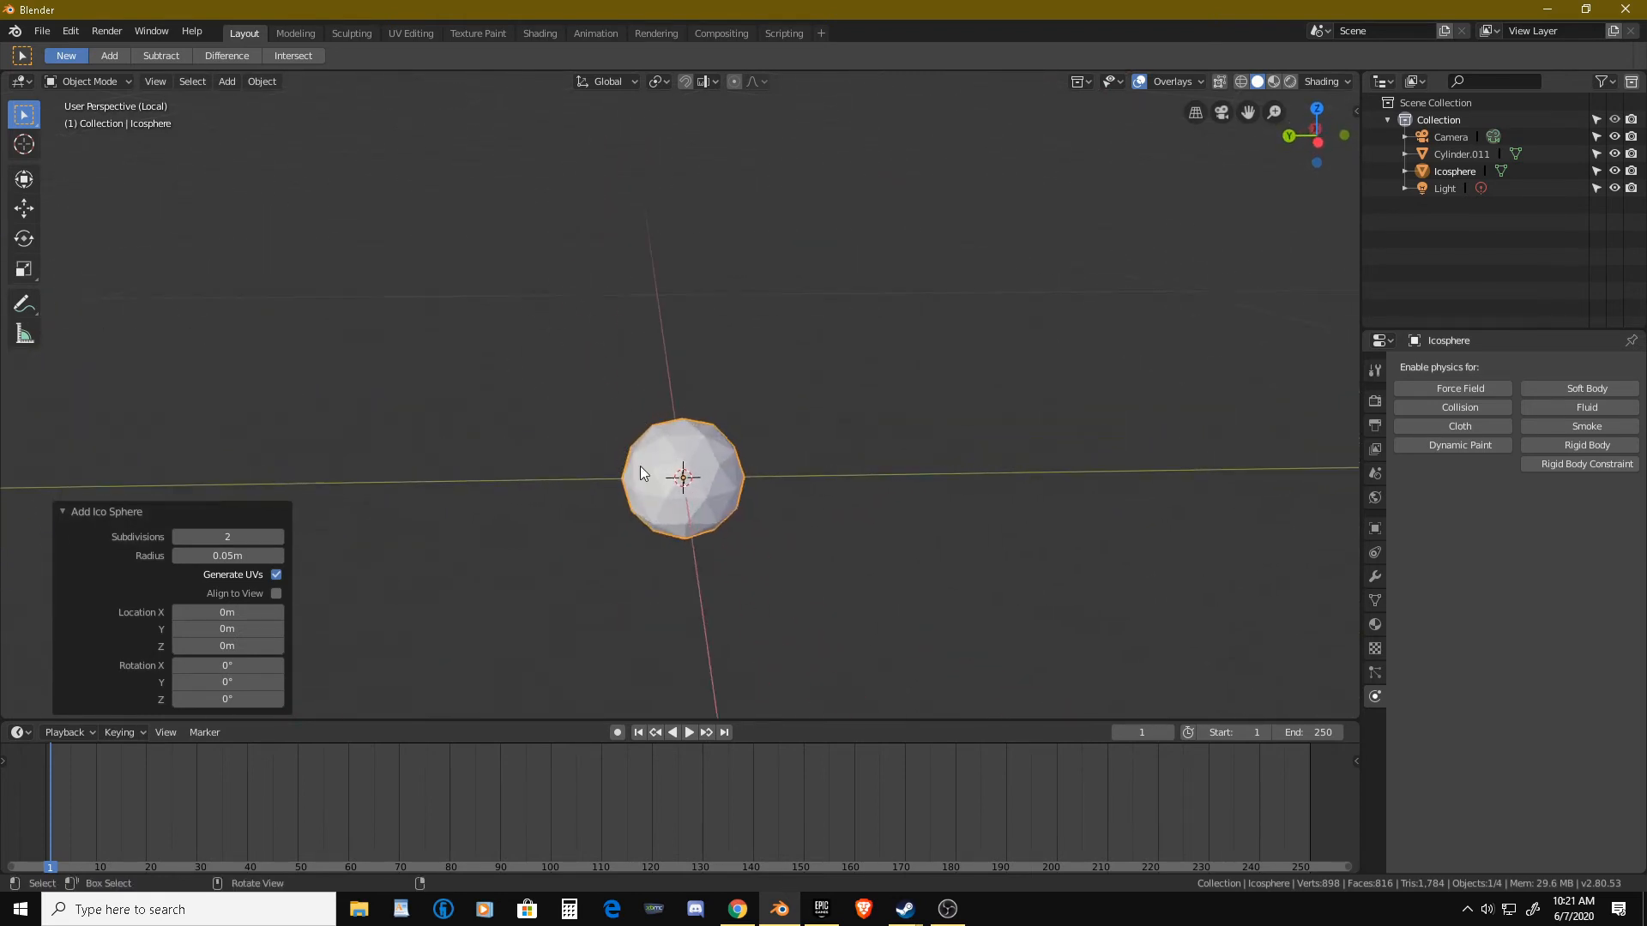
Try 1 subdivision on the ico sphere and set it back to 2.
click(227, 535)
text(1)
key(Return)
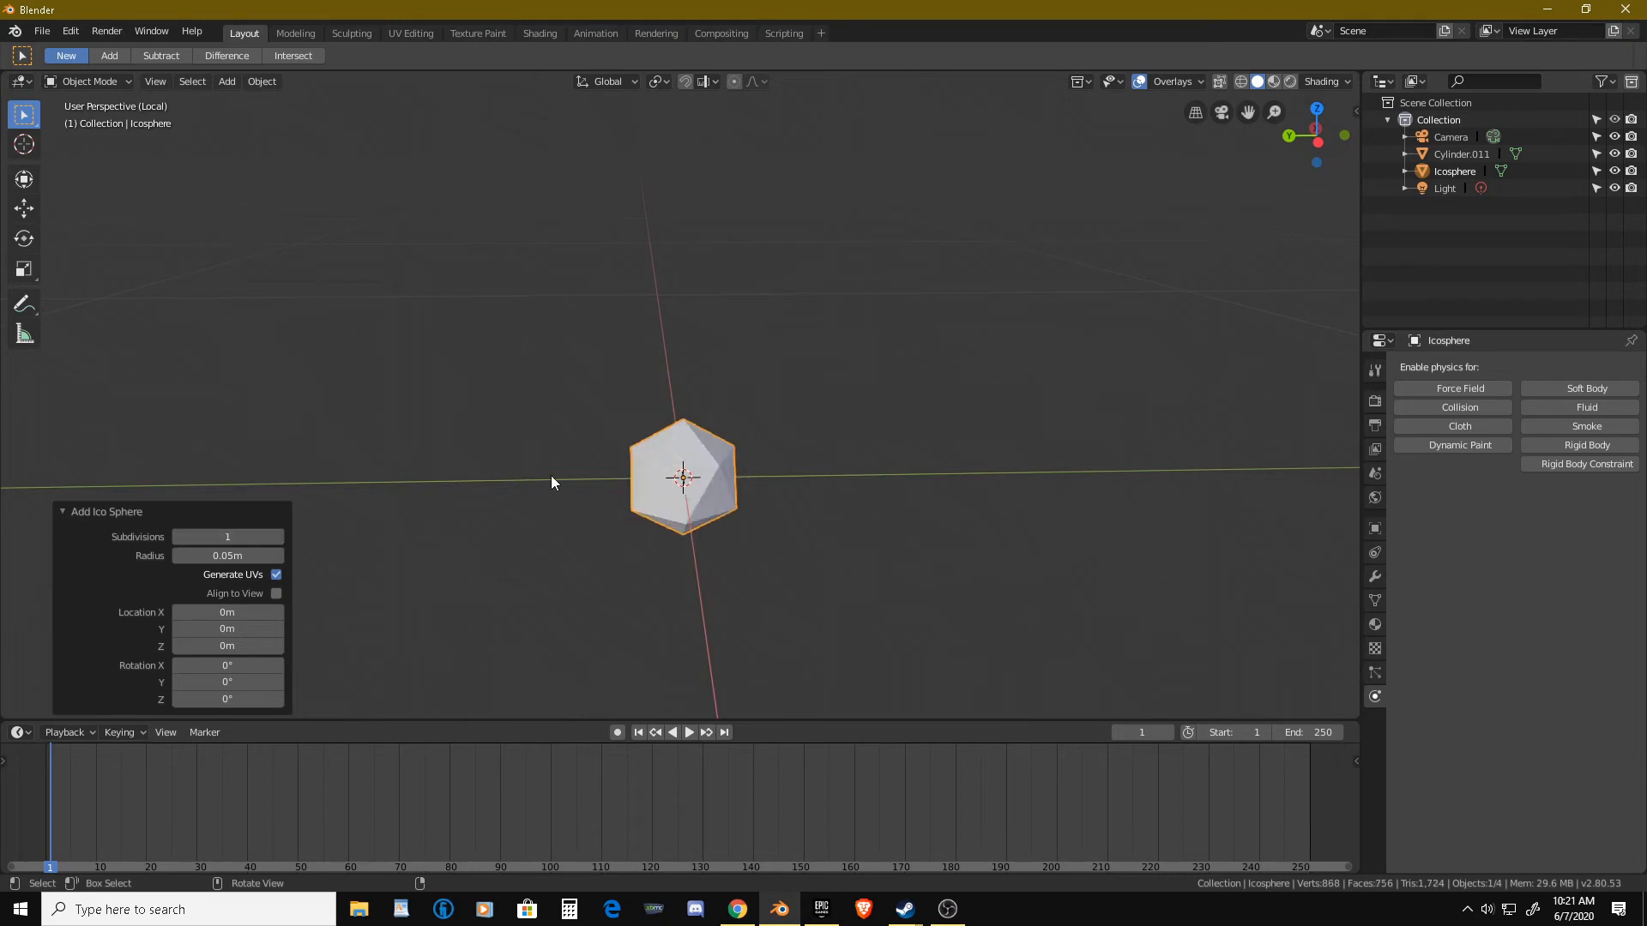
middle_drag(551, 476, 600, 489)
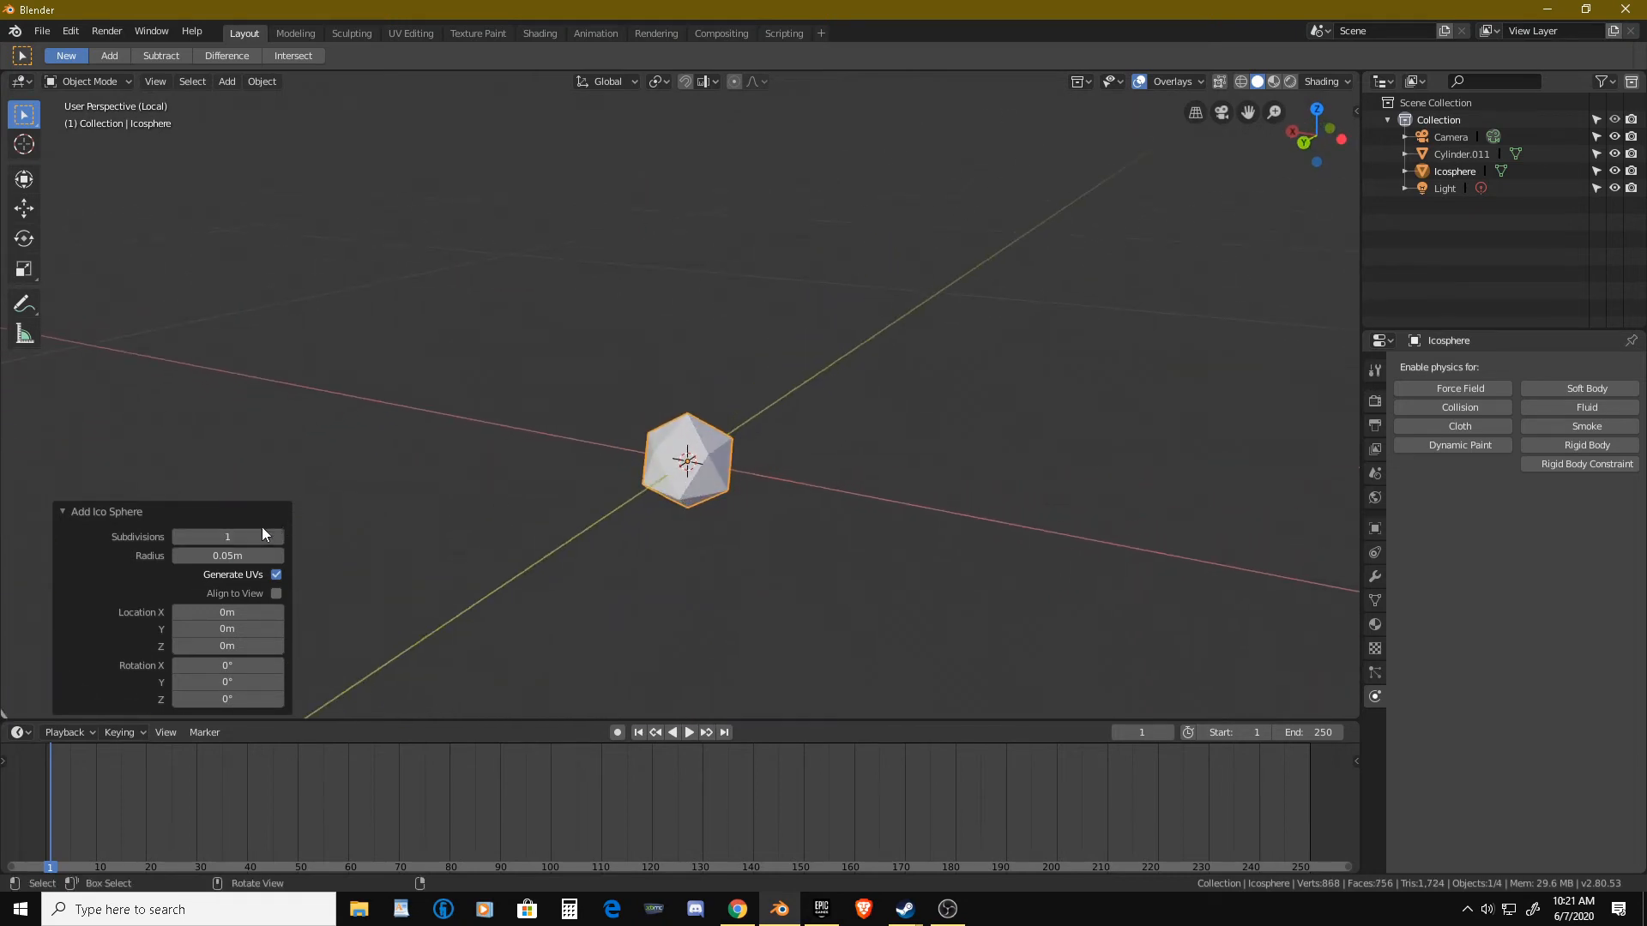
click(233, 535)
text(1.5)
key(Return)
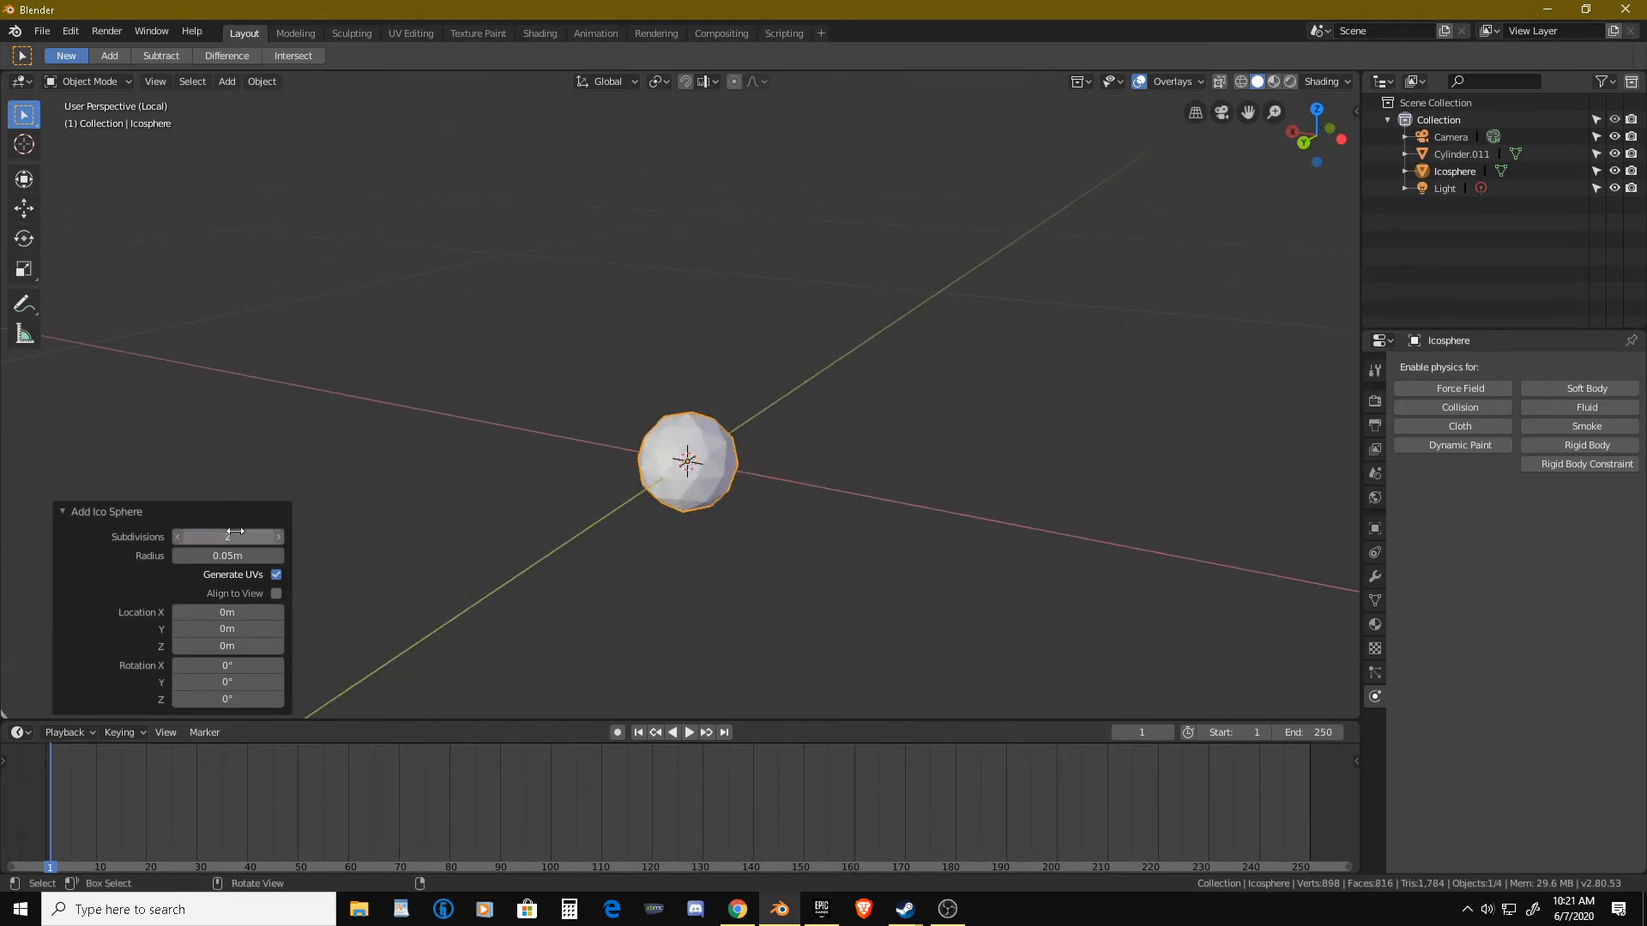
middle_drag(581, 499, 492, 515)
scroll(640, 471, up, 4)
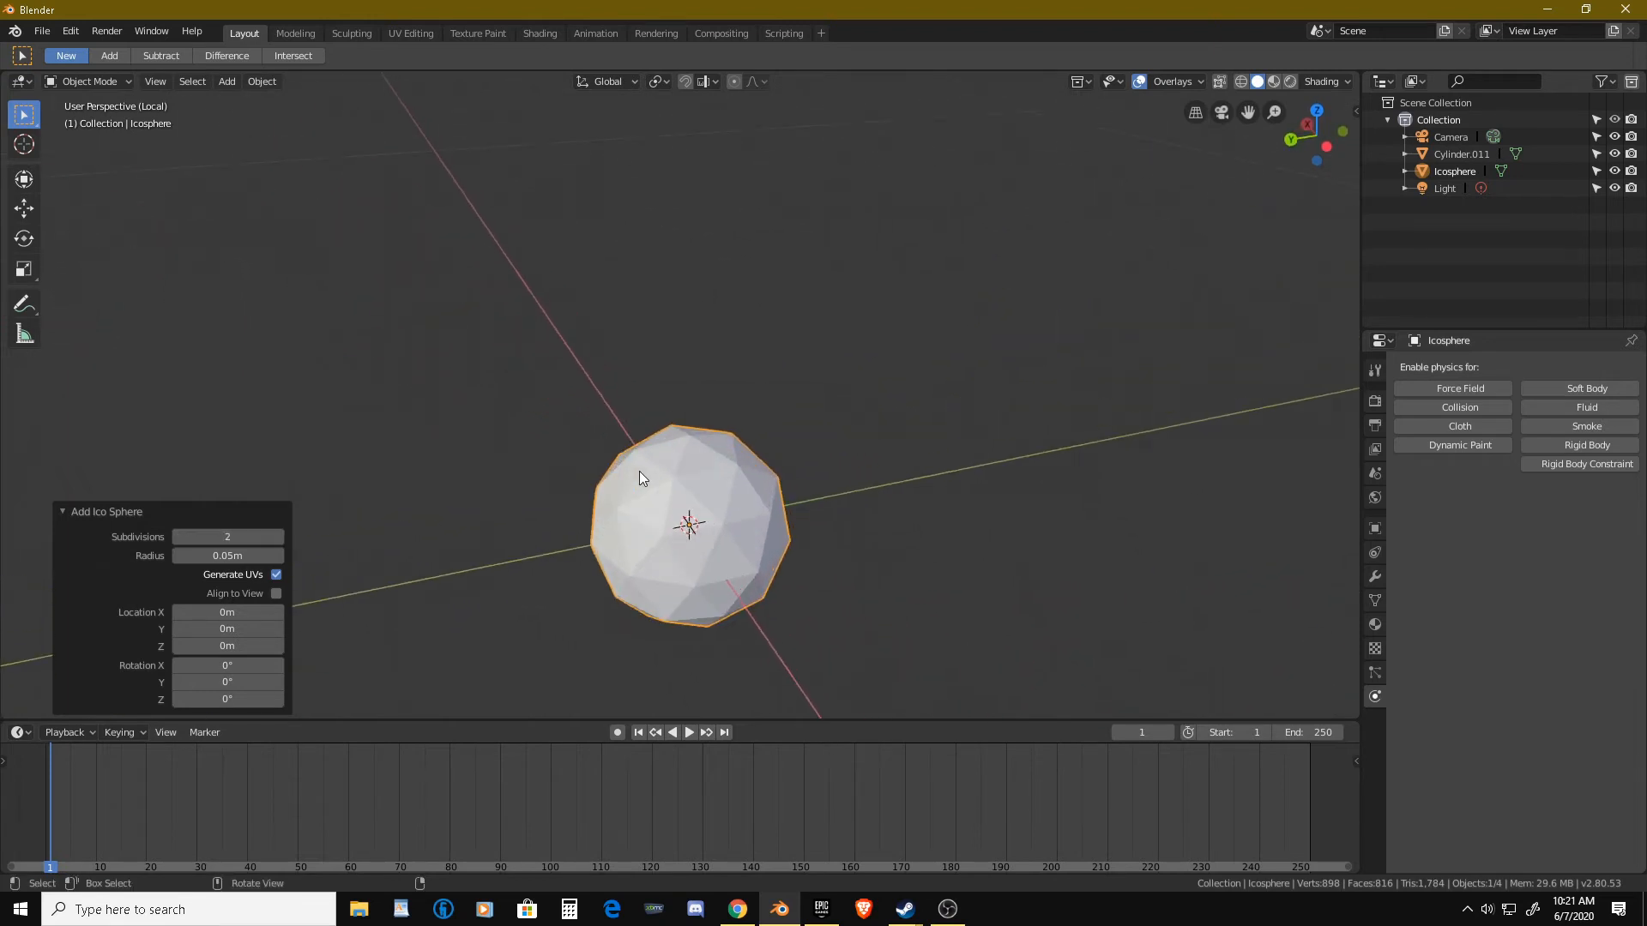
Enter Edit Mode on the ico sphere, deselect its mesh, and enable Projected (2D) proportional editing with Smooth falloff.
shift+middle_drag(656, 488, 723, 369)
key(Tab)
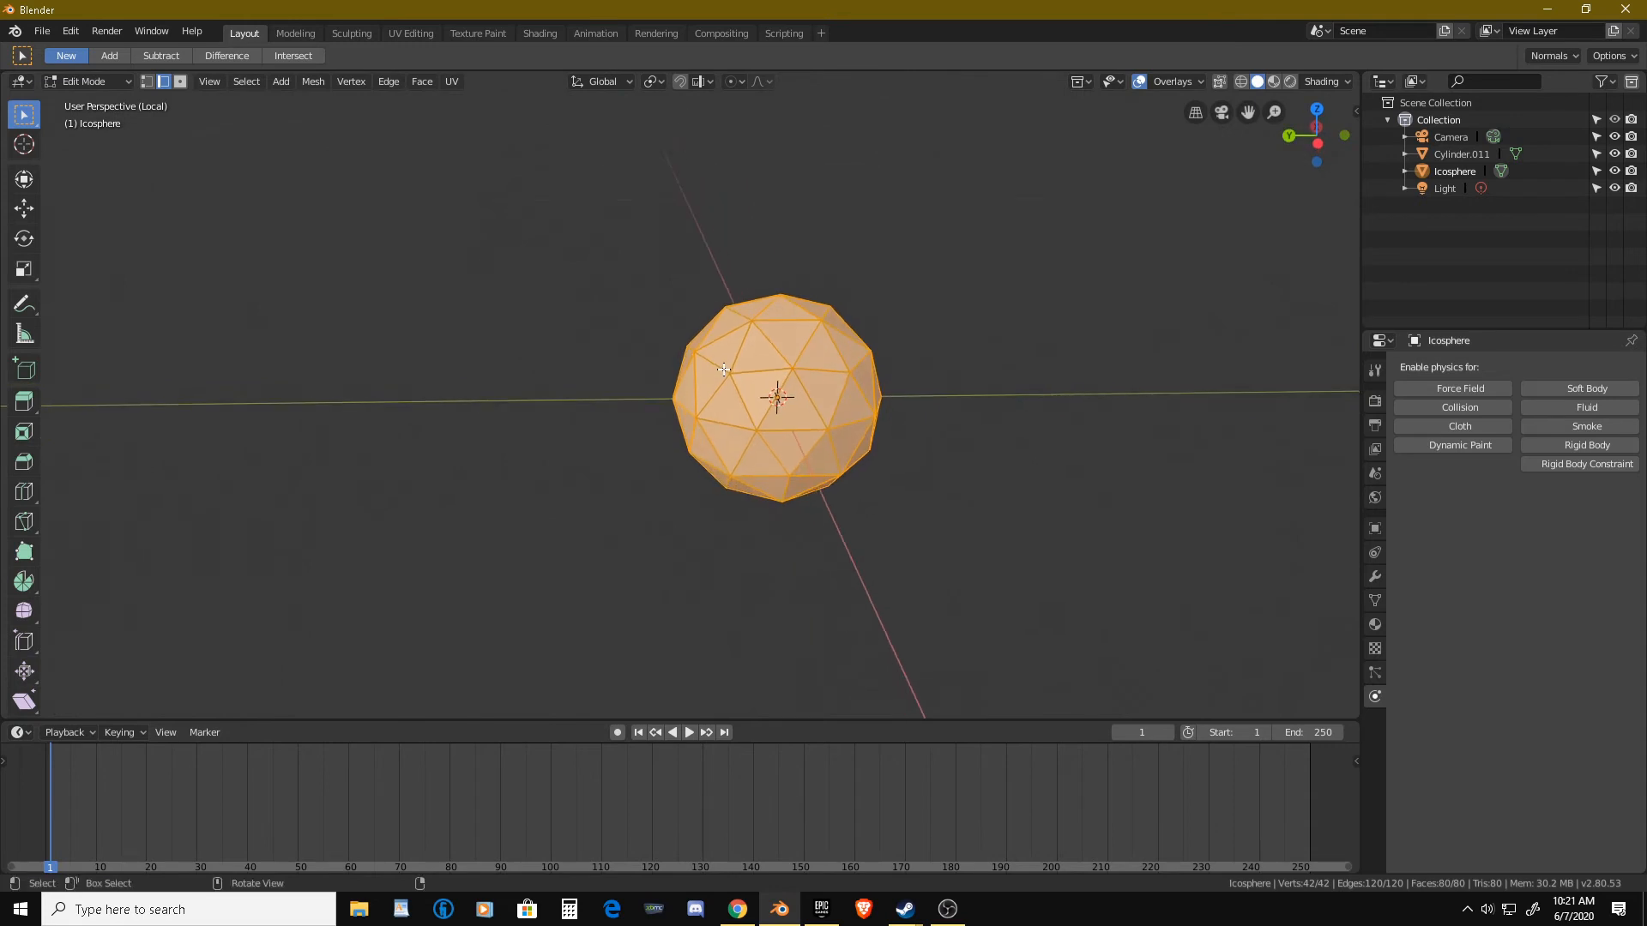
key(alt+a)
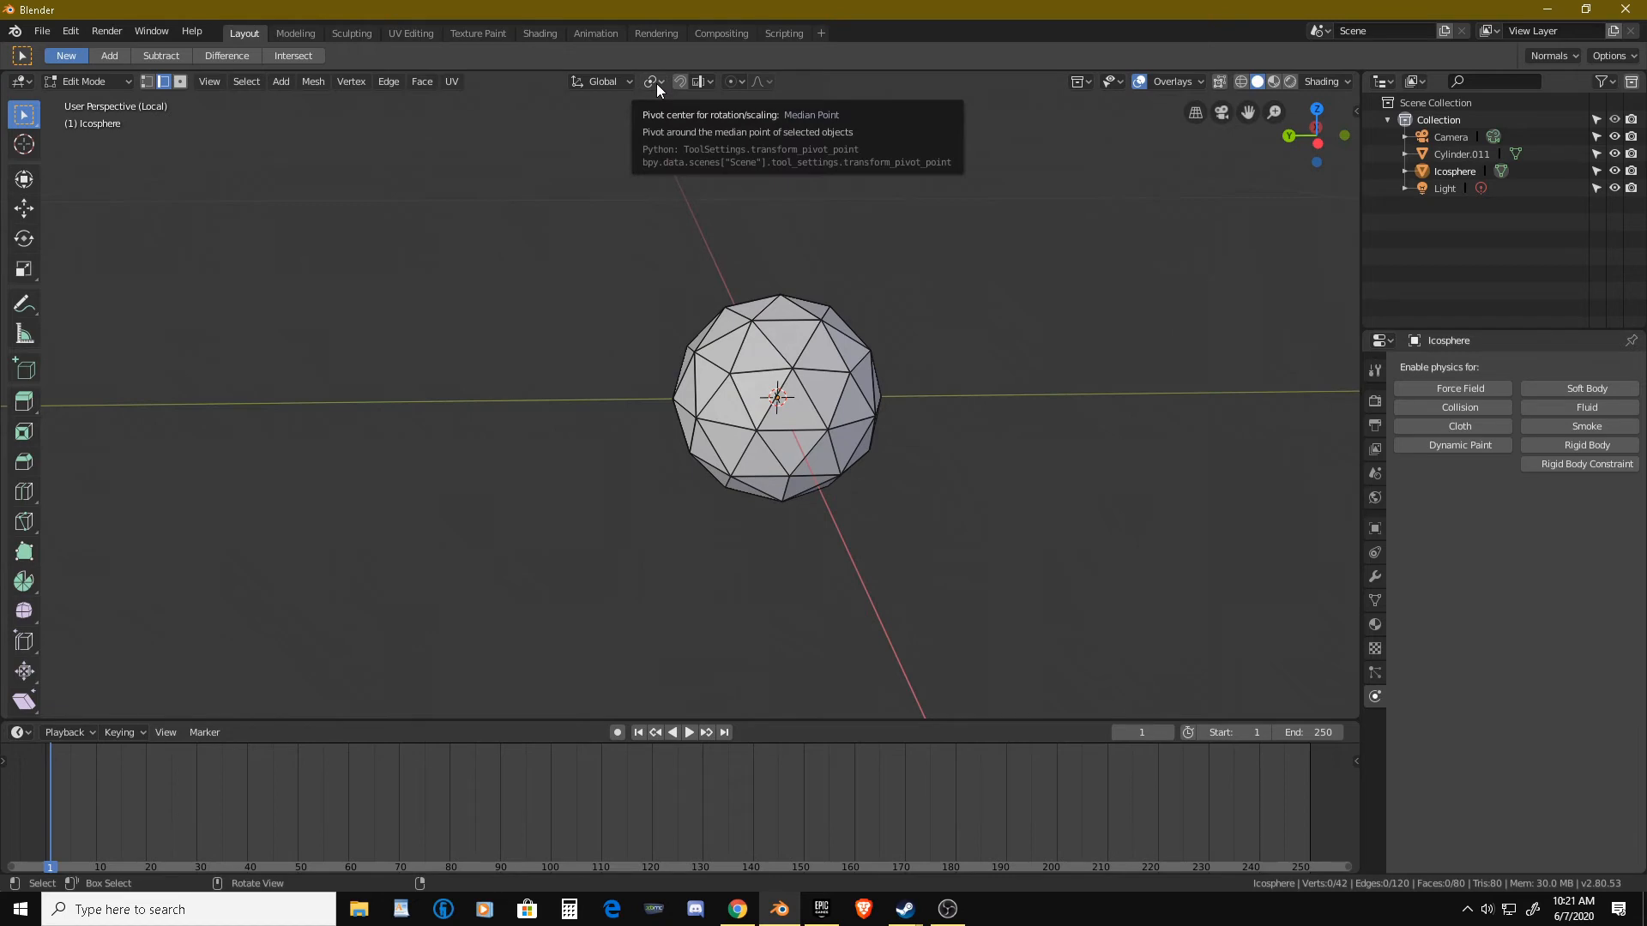
click(758, 82)
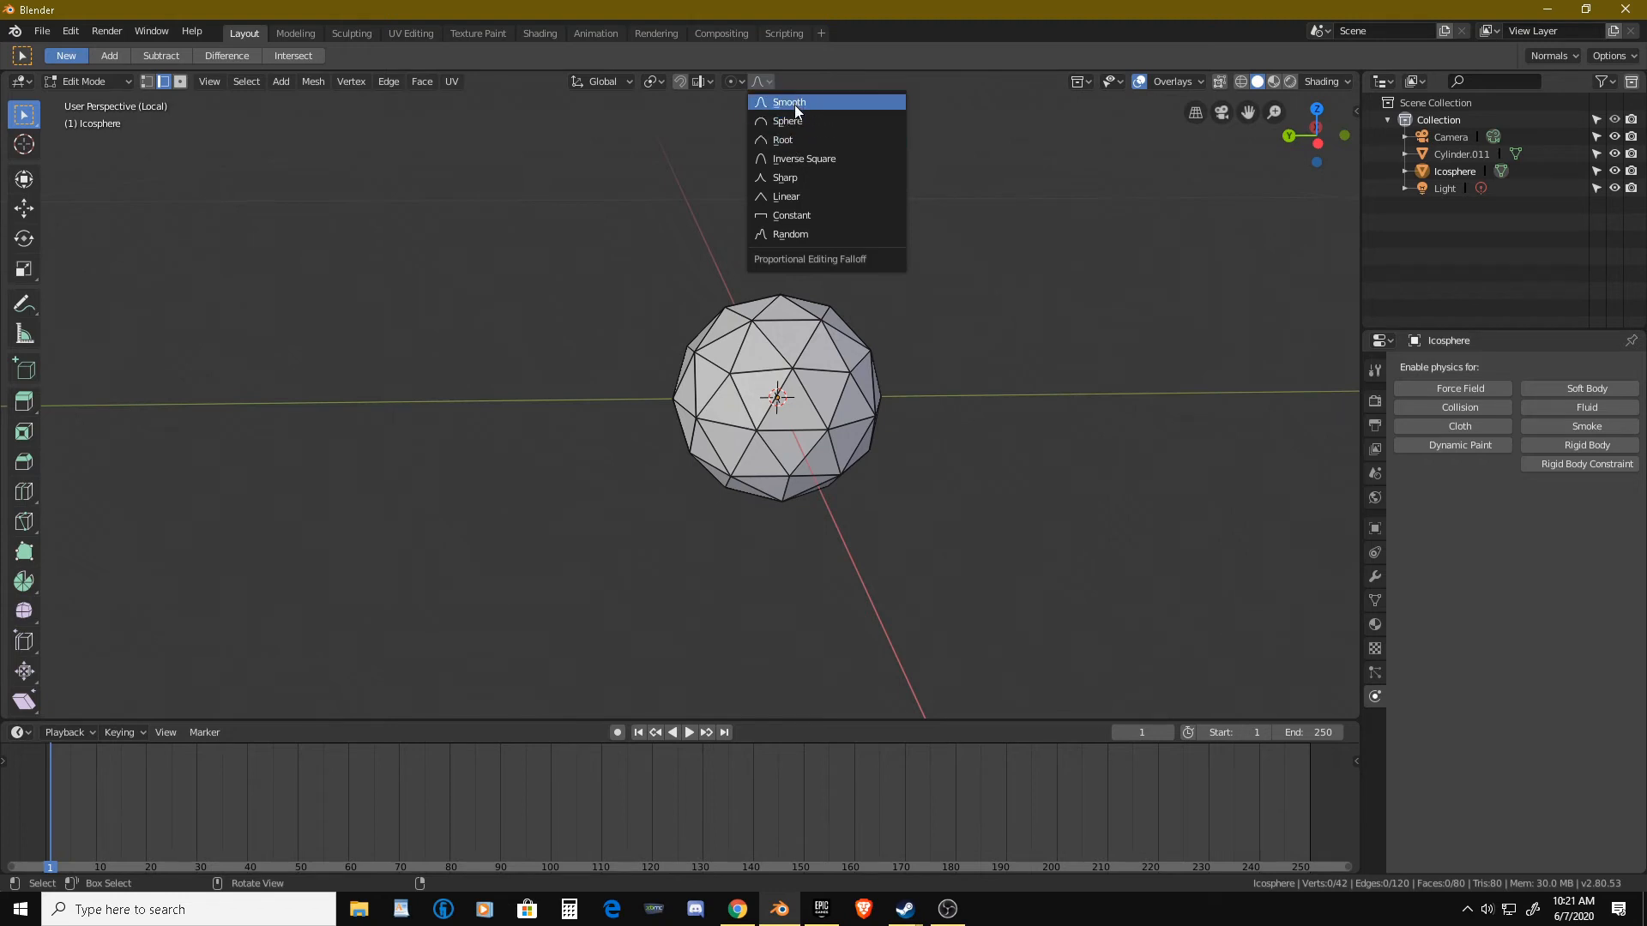
click(794, 103)
click(732, 81)
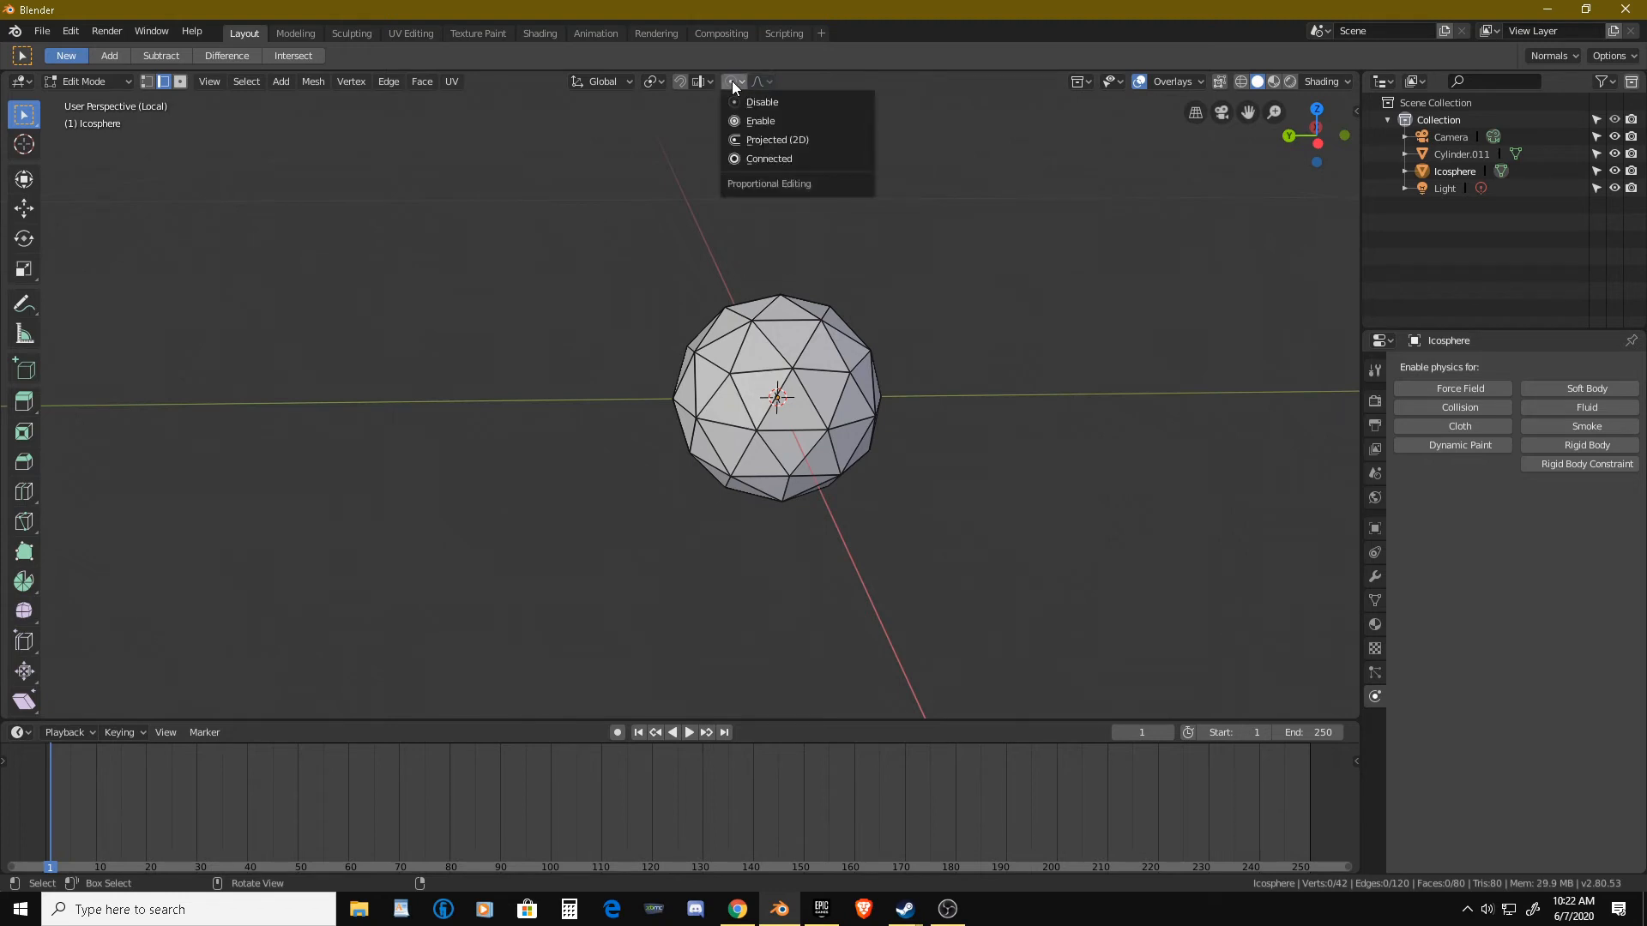
click(743, 133)
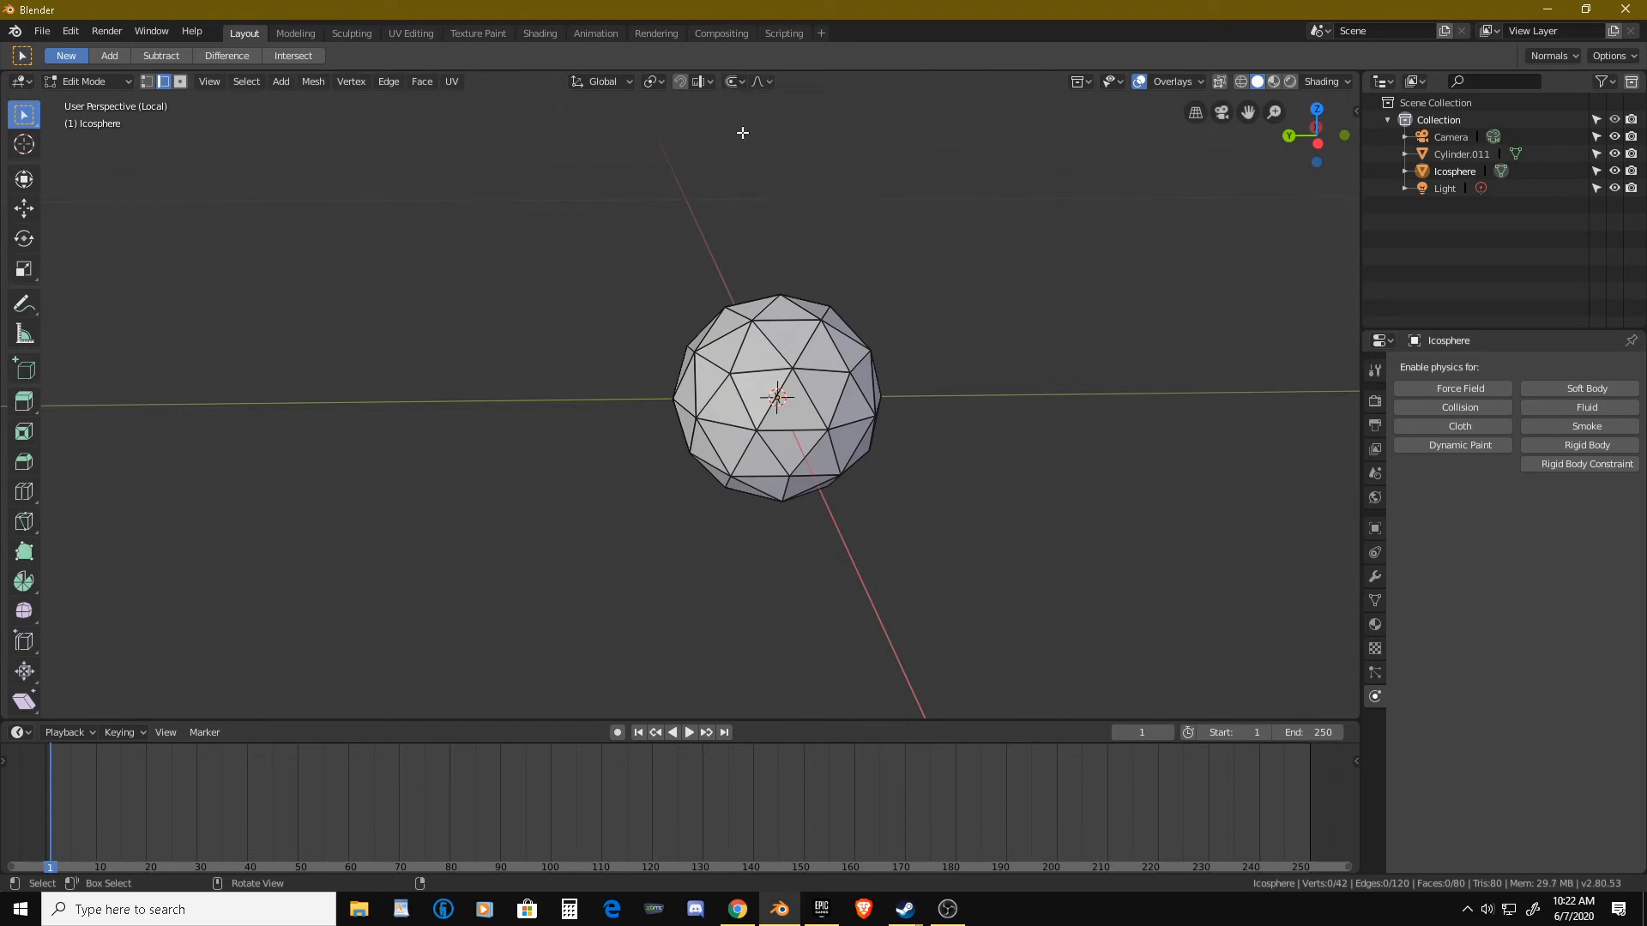
Pull one side edge of the ico sphere outward by about 0.02 m along Y, reducing the proportional size to 0.043.
click(743, 390)
middle_drag(743, 391, 717, 393)
key(g)
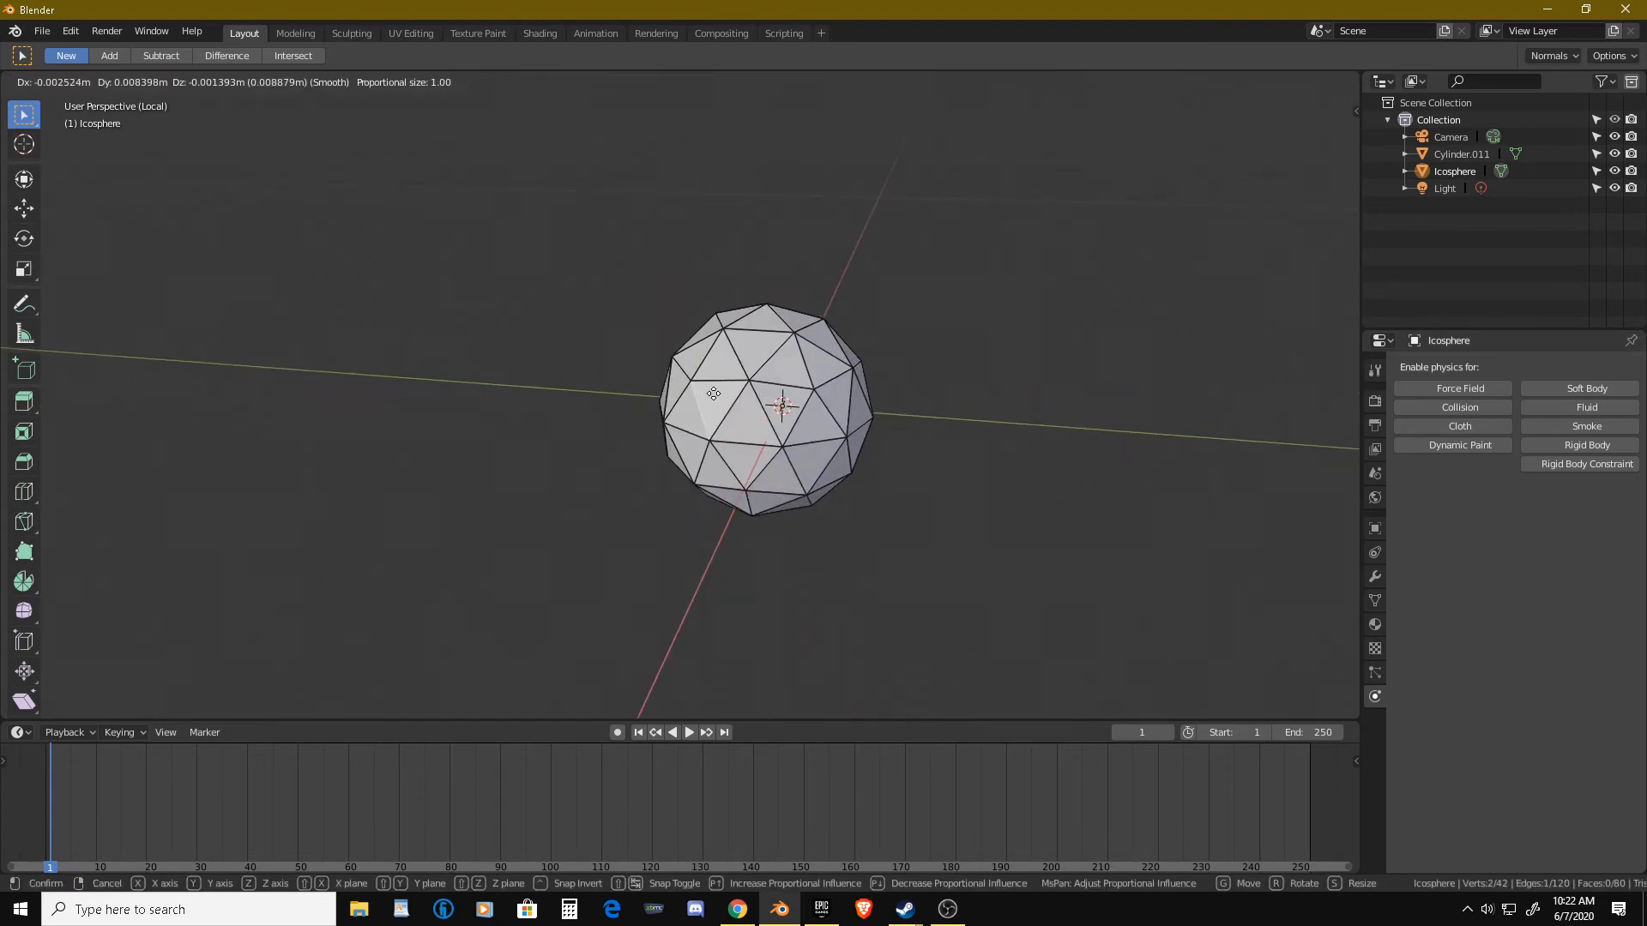
scroll(714, 393, up, 20)
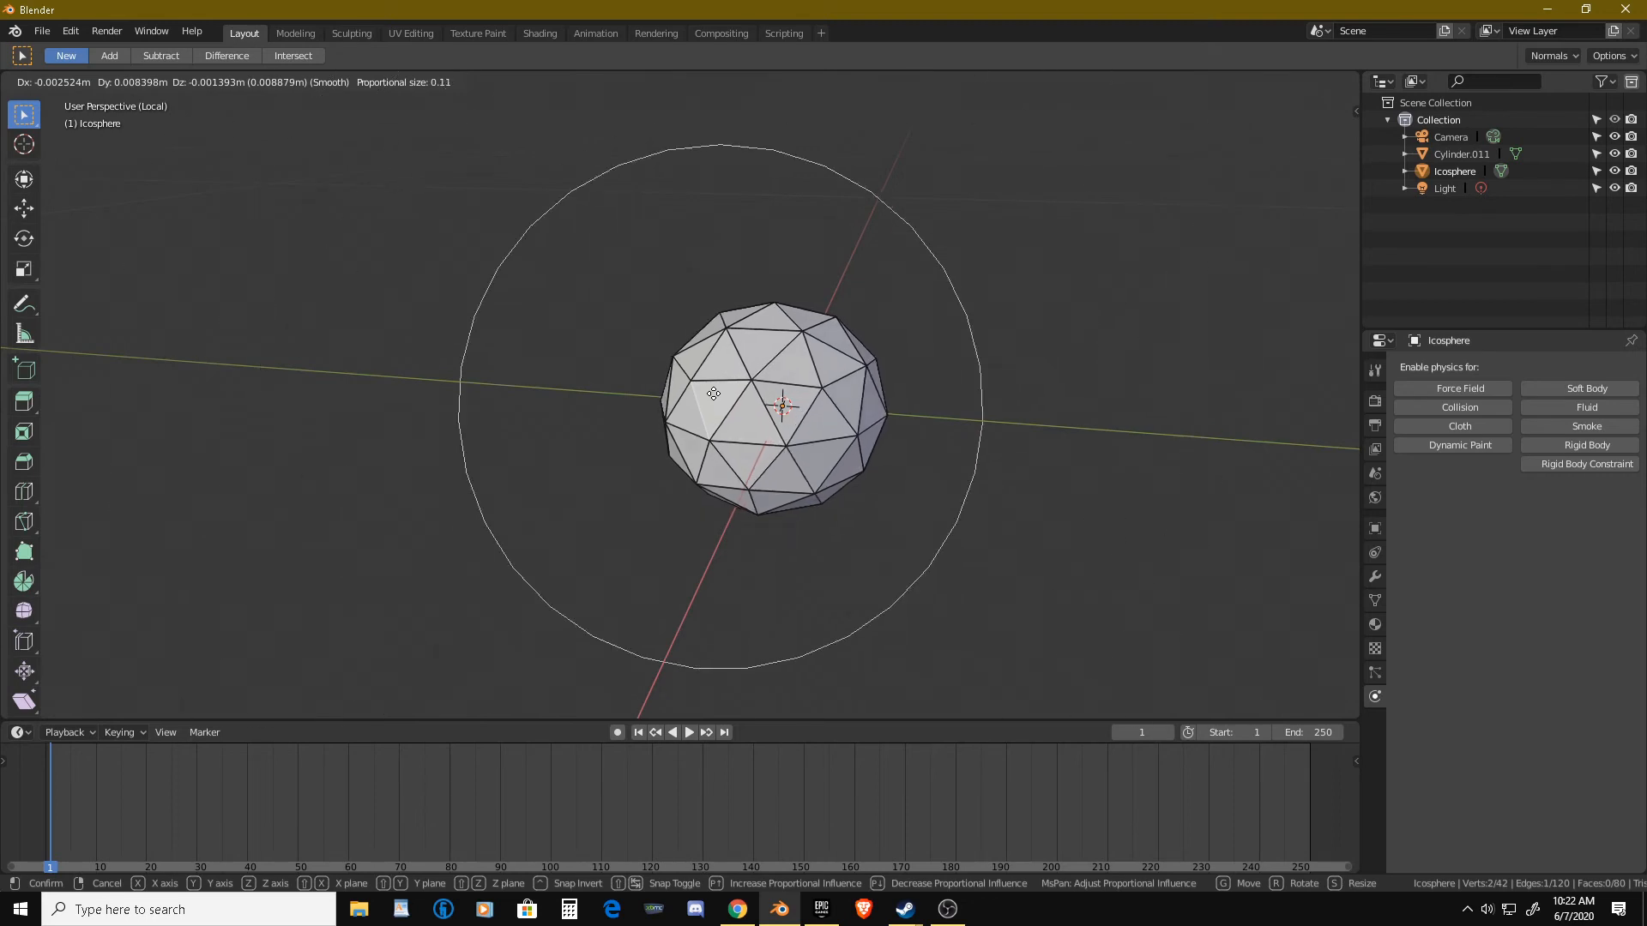
scroll(714, 393, up, 7)
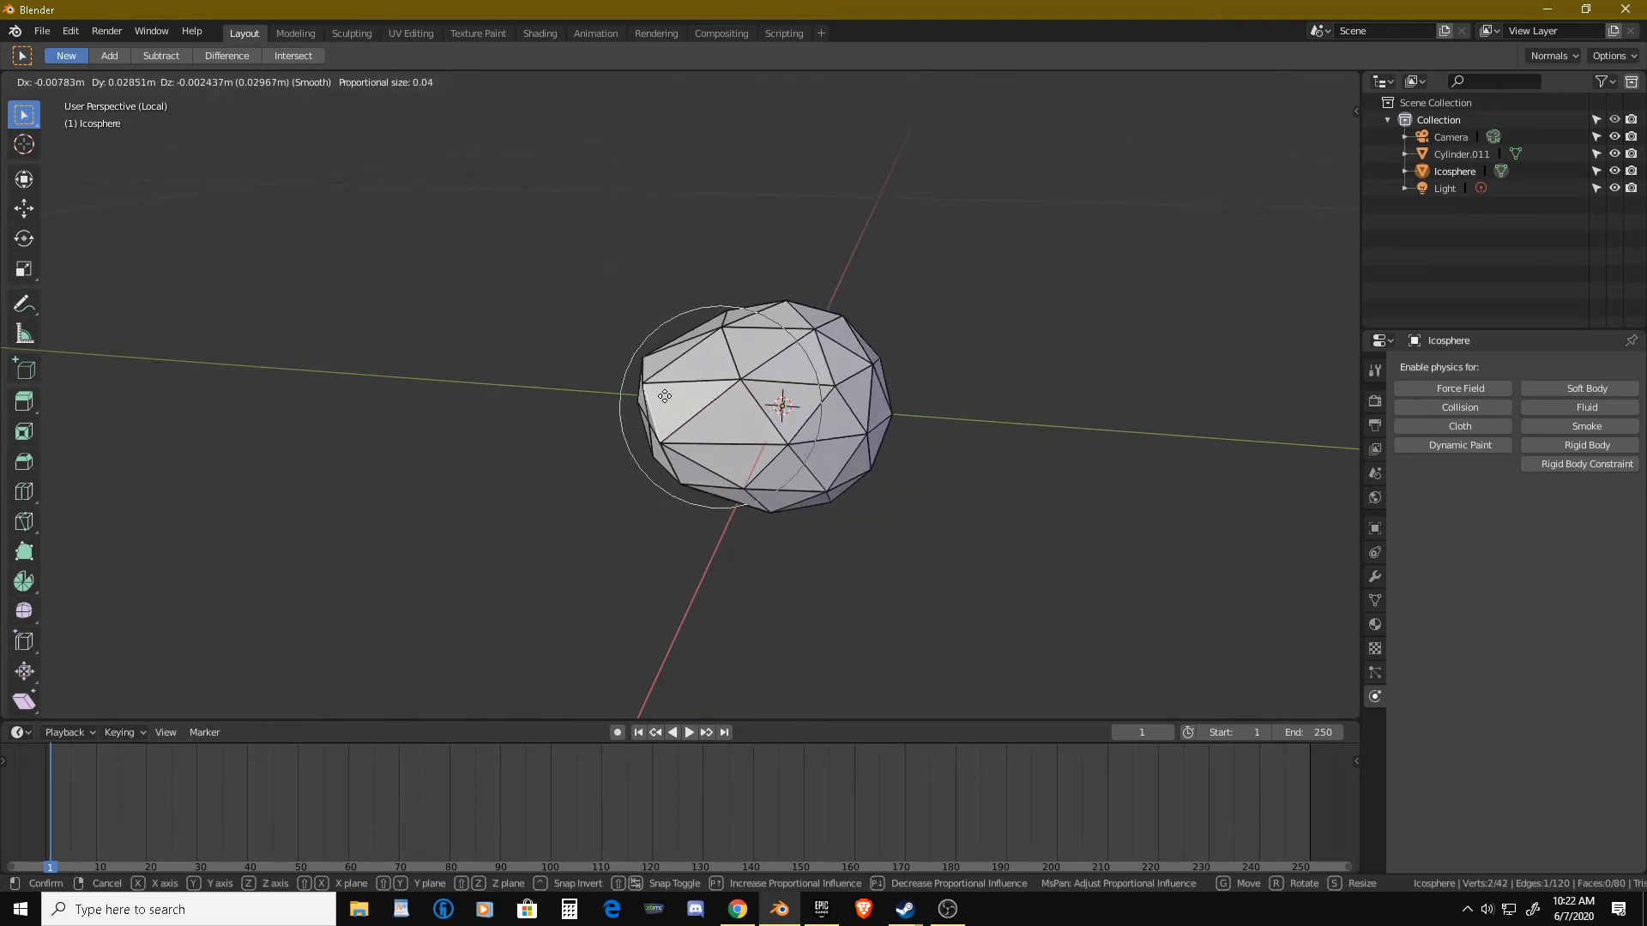
click(681, 401)
Pull an edge on another side of the ico sphere outward about 0.016 m along X, and a lower edge downward.
middle_drag(681, 401, 854, 407)
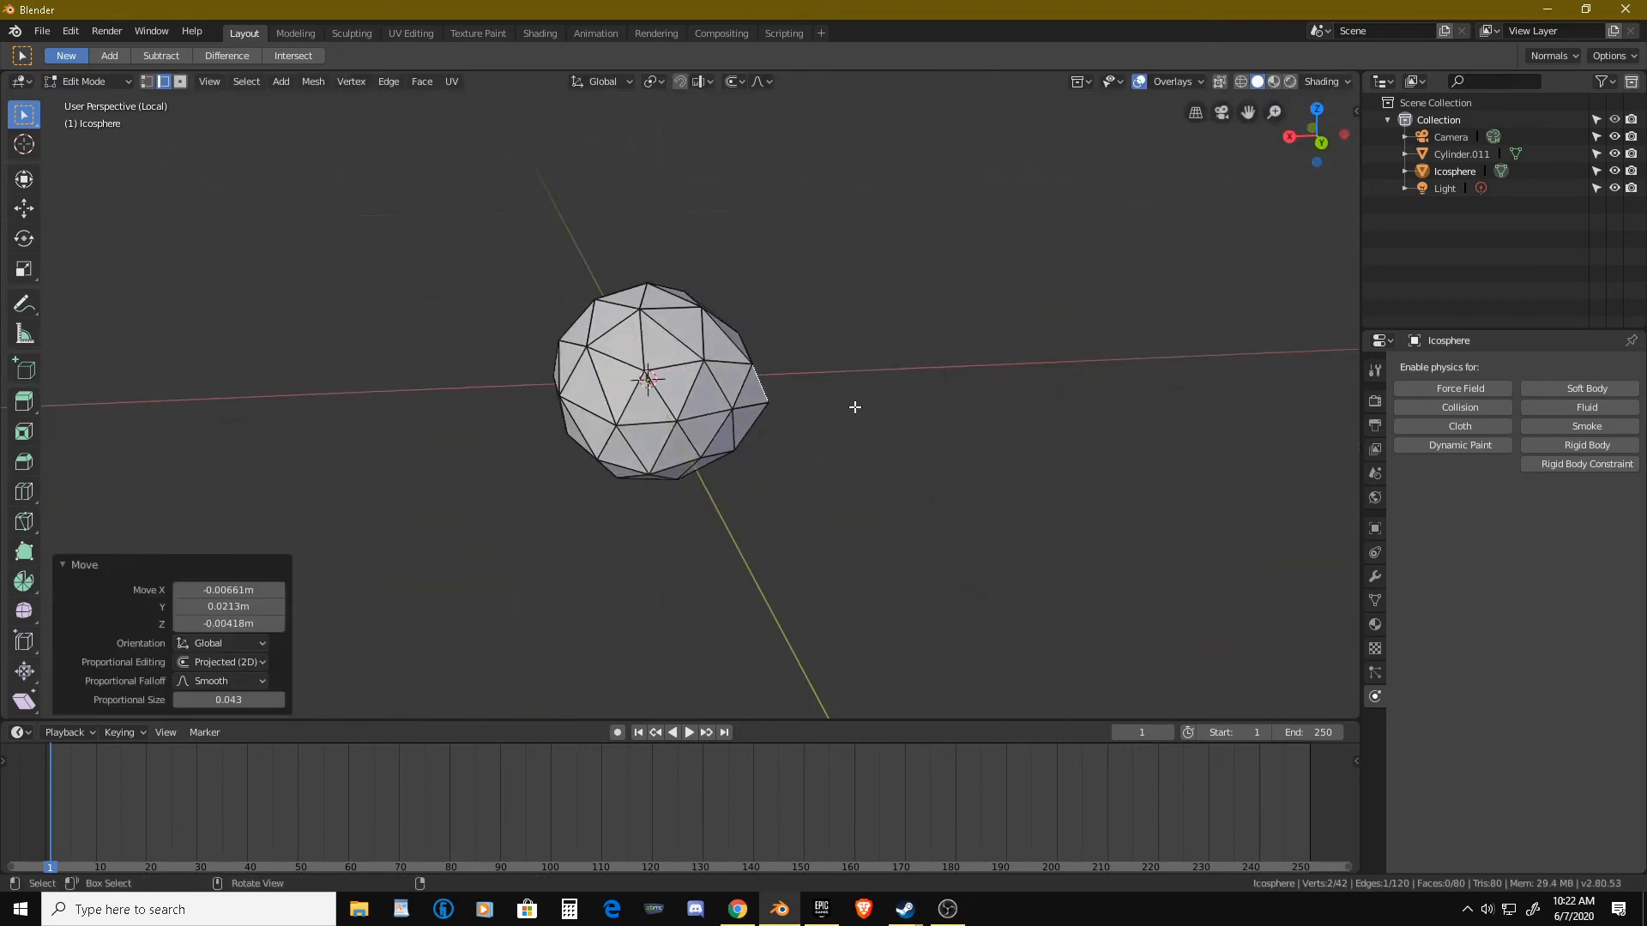
click(579, 370)
key(g)
click(544, 378)
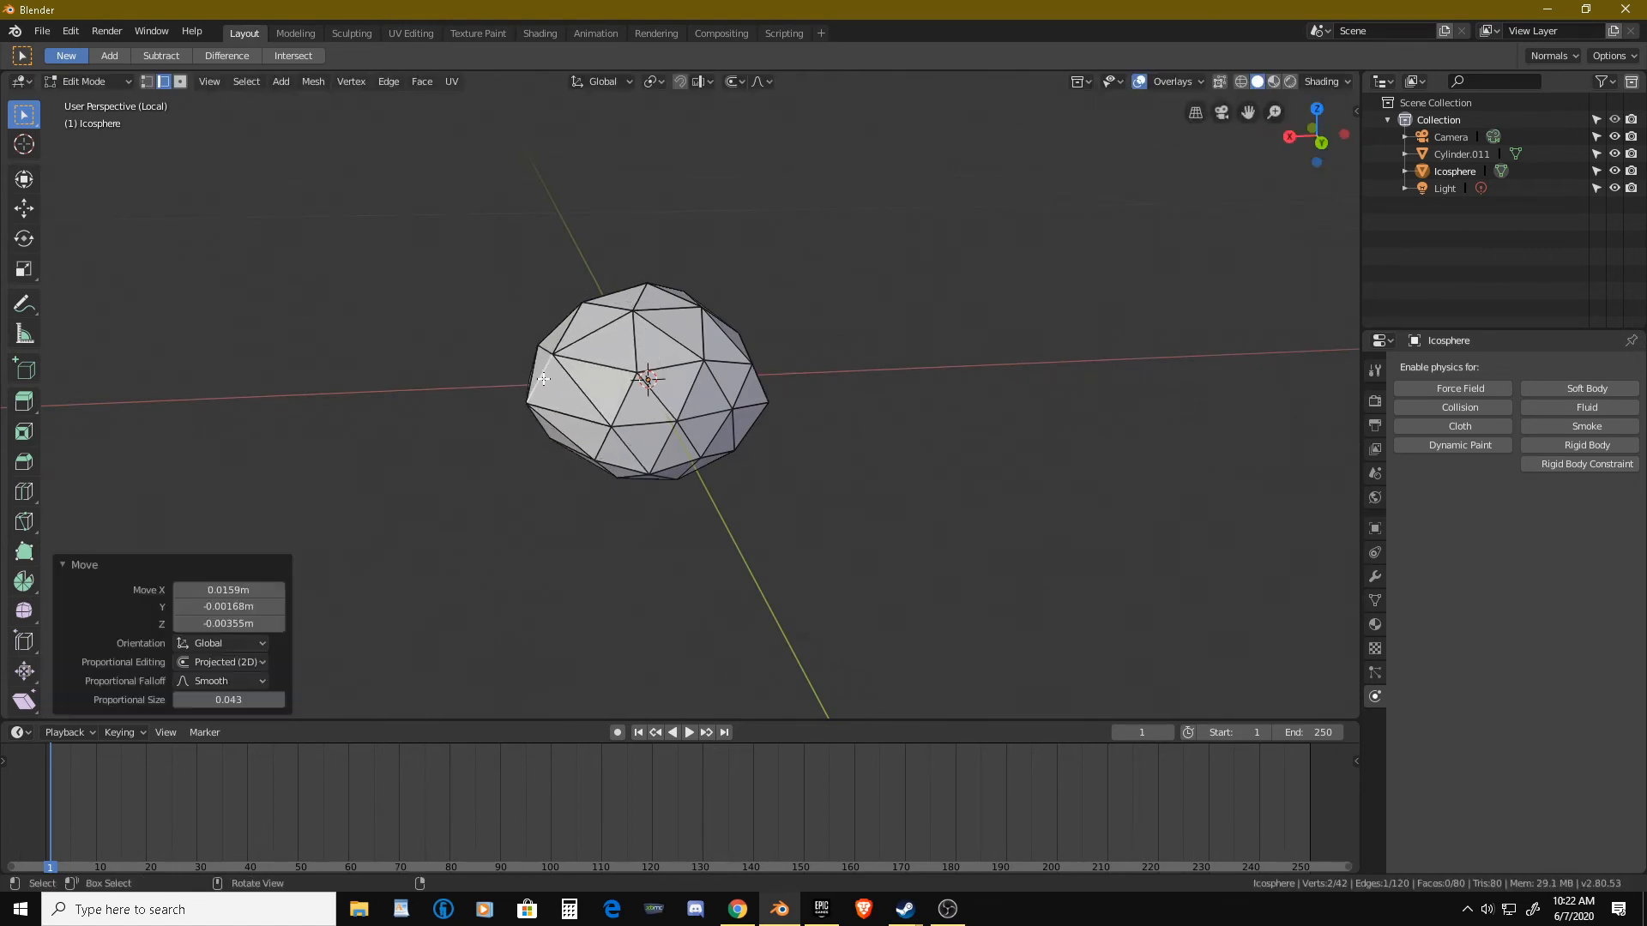
click(627, 449)
key(g)
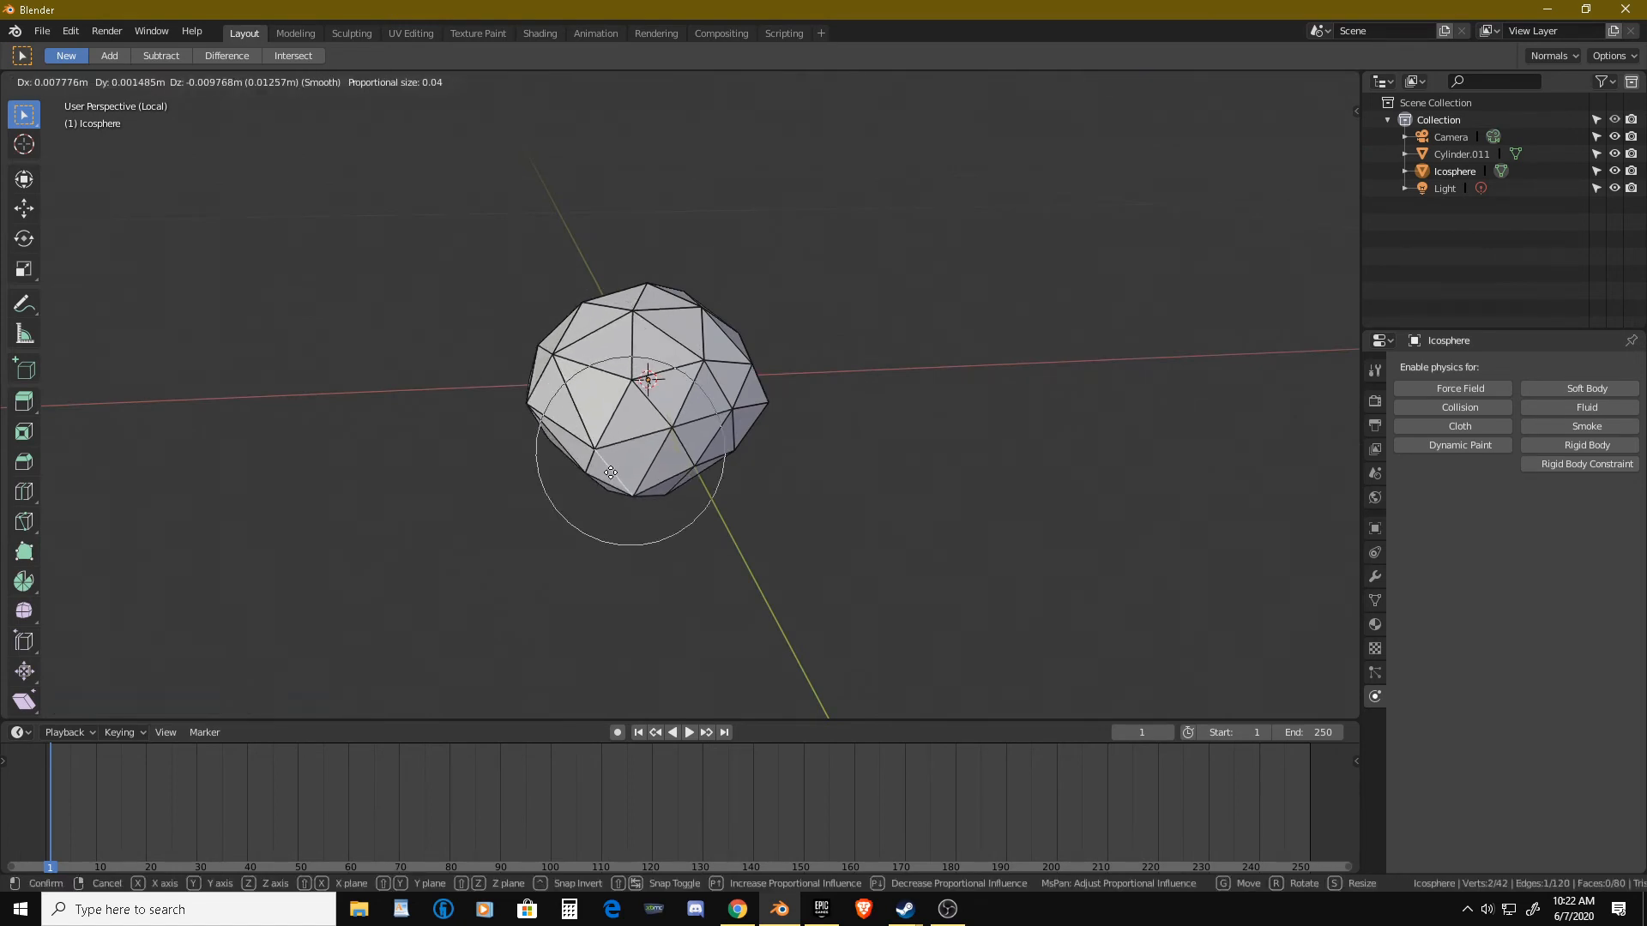
click(612, 474)
Stretch a further side edge of the ico sphere outward, push a bottom edge up, and lower a top edge about 0.008 m.
middle_drag(627, 472, 758, 431)
click(480, 373)
key(g)
click(427, 403)
click(661, 505)
key(g)
click(649, 463)
click(746, 335)
key(g)
click(746, 326)
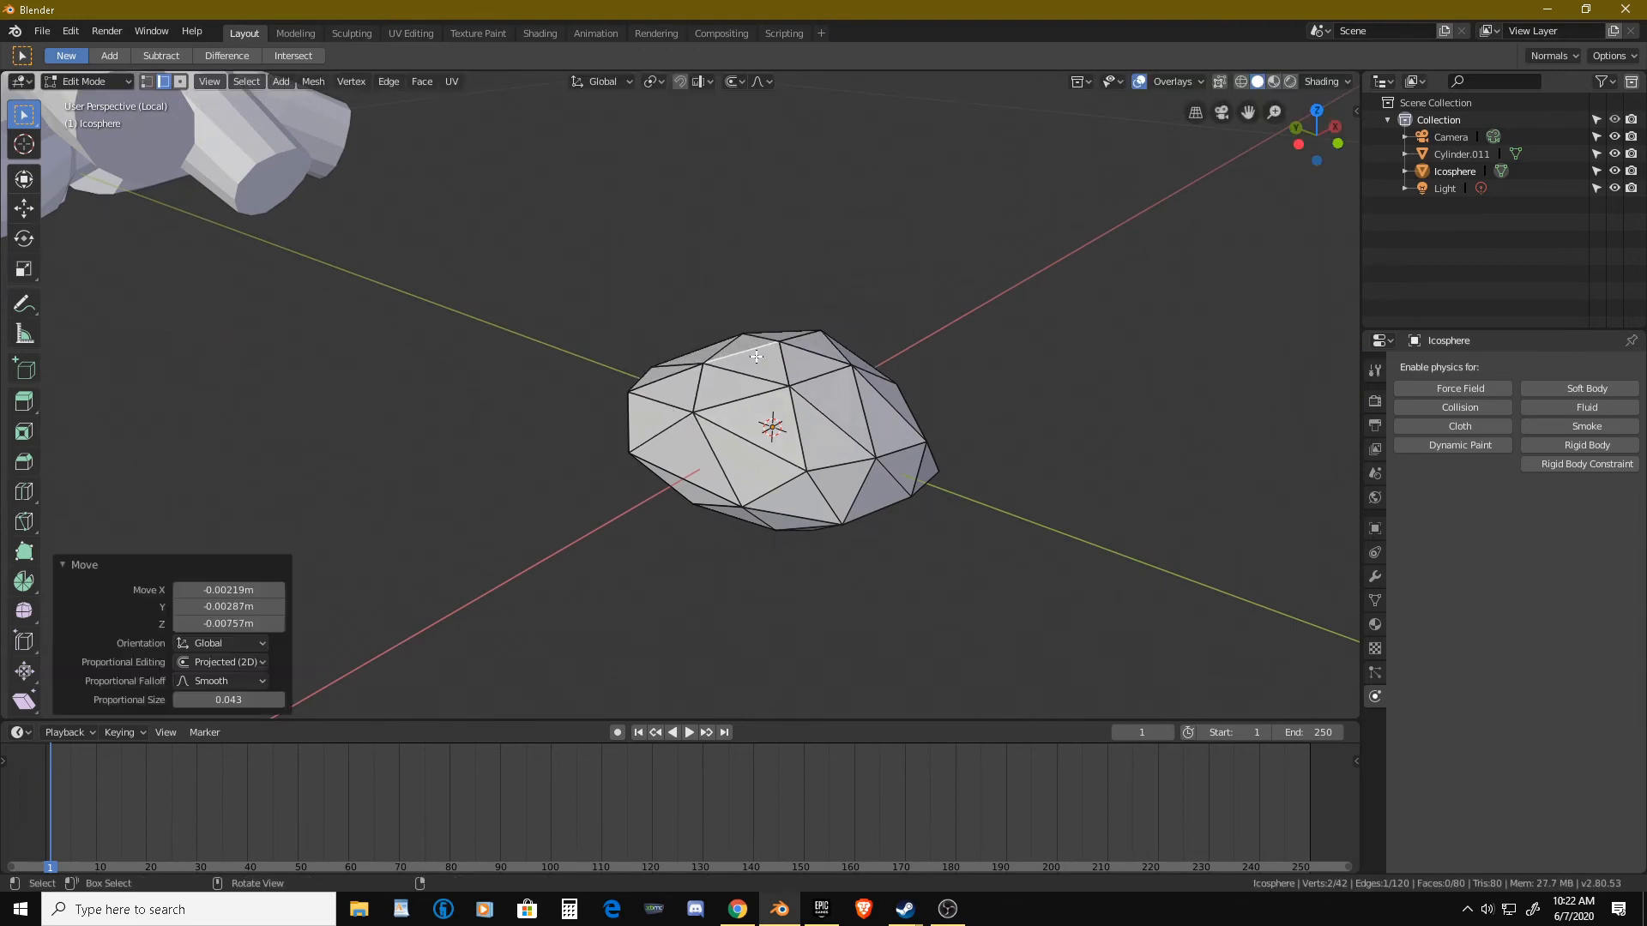
Reshape the opposite side of the ico sphere by moving an upper edge and a lower edge slightly.
middle_drag(746, 326, 663, 392)
click(823, 378)
key(g)
click(788, 405)
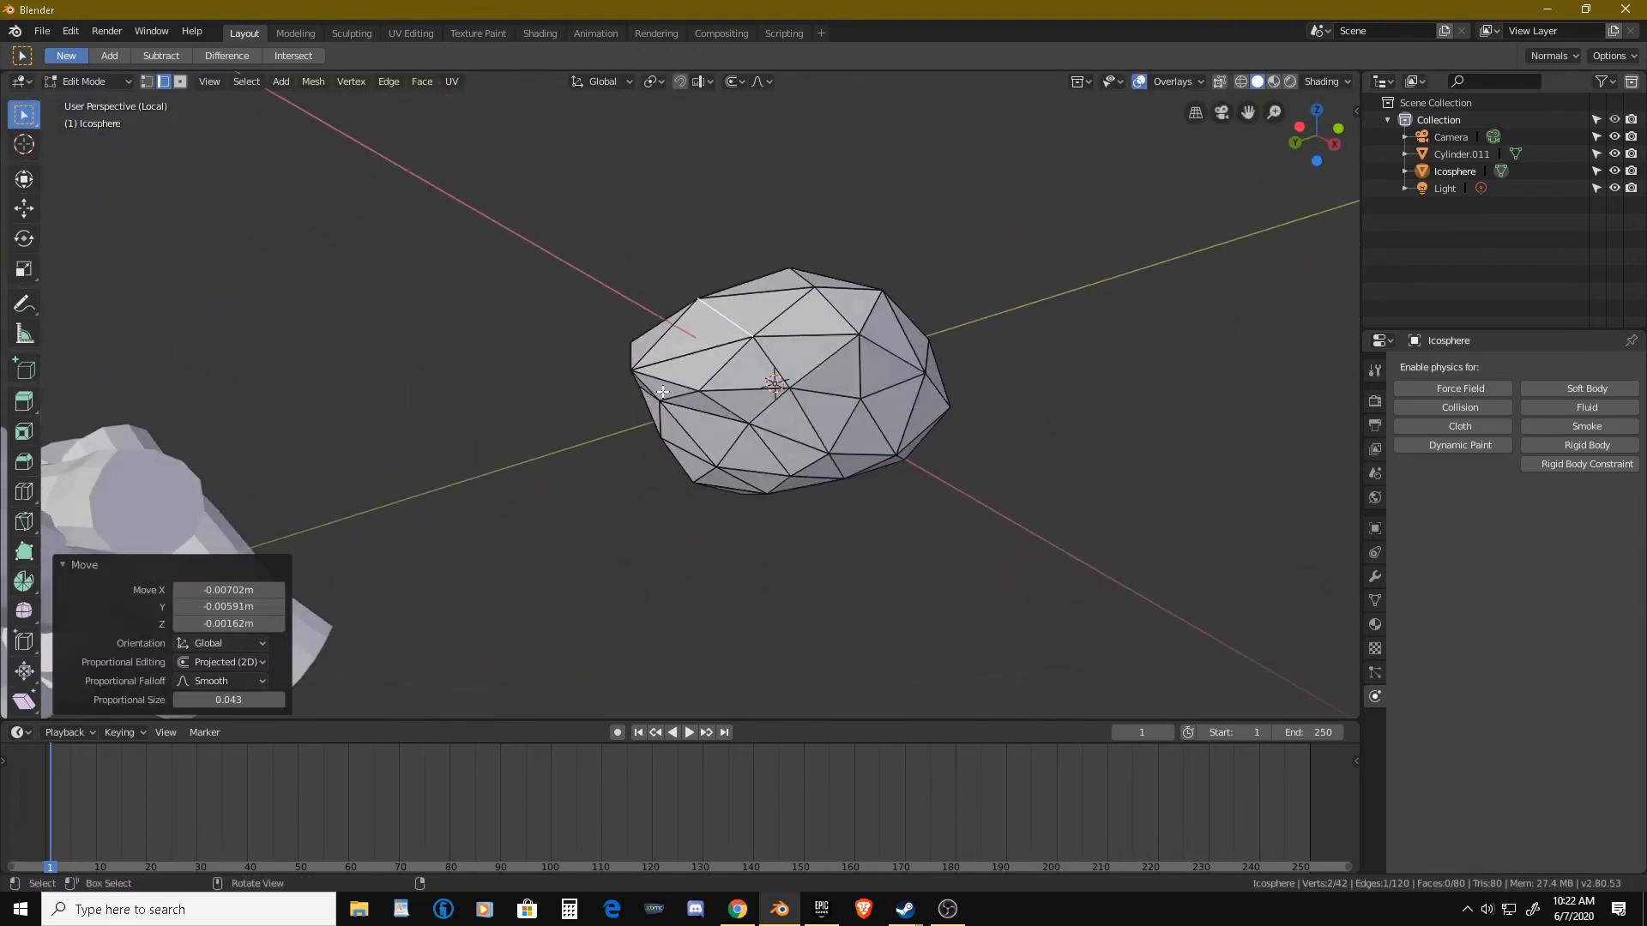
key(g)
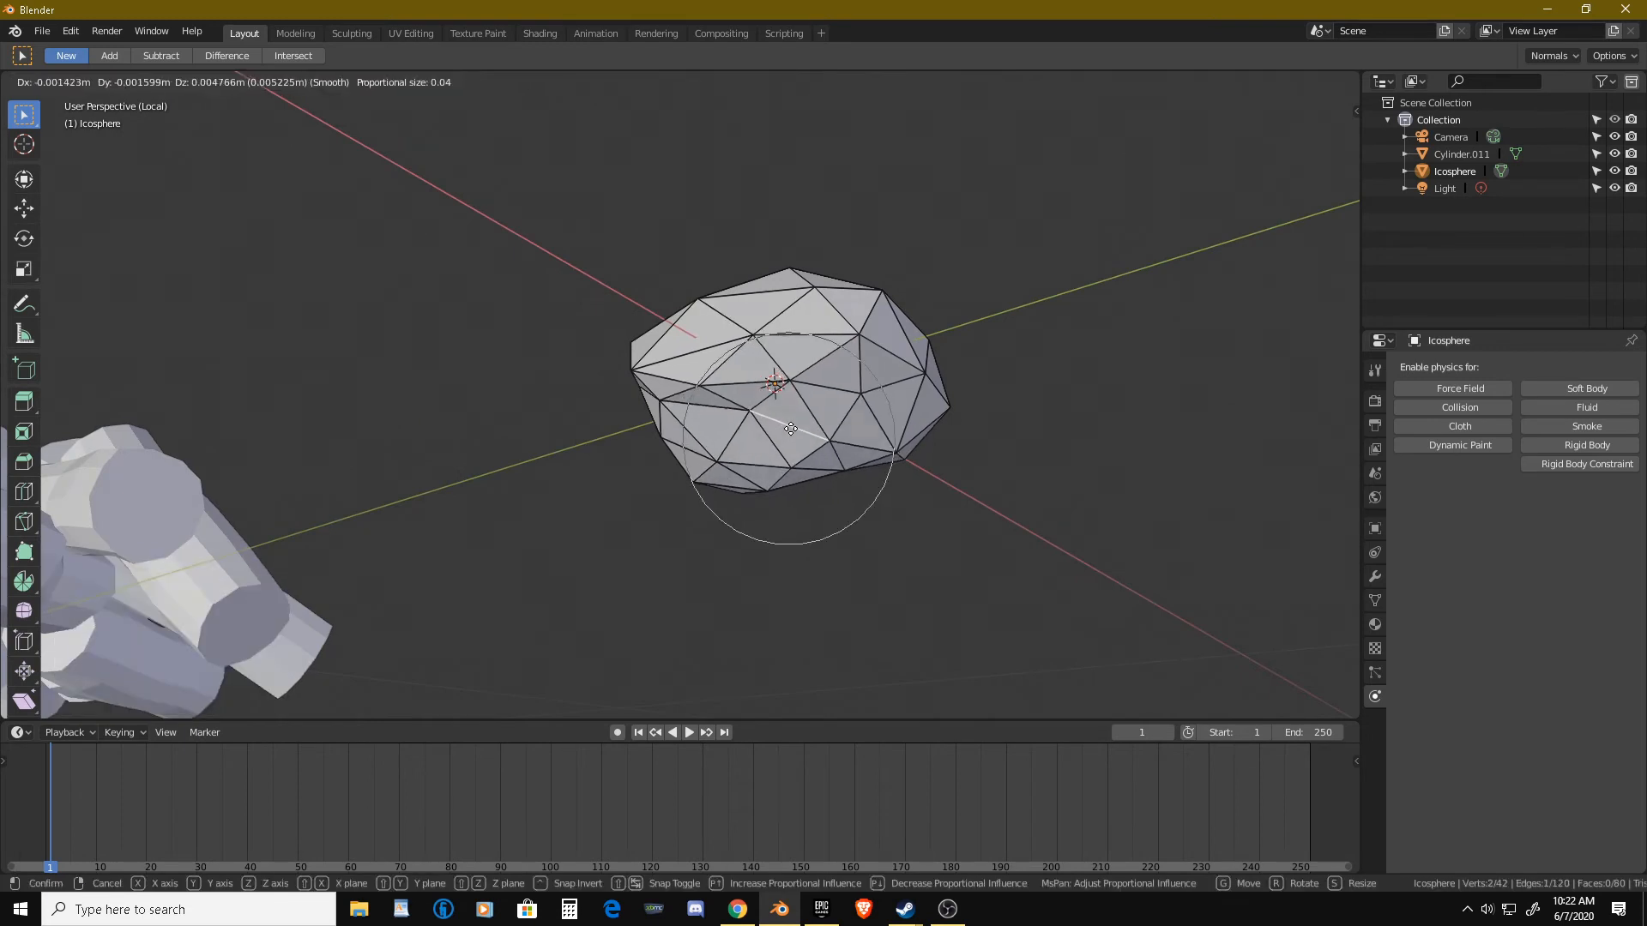
click(789, 436)
Shift two neighbouring edges on the ico sphere's lower side to finish an irregular stone shape, and return to Object Mode.
middle_drag(790, 436, 826, 318)
key(g)
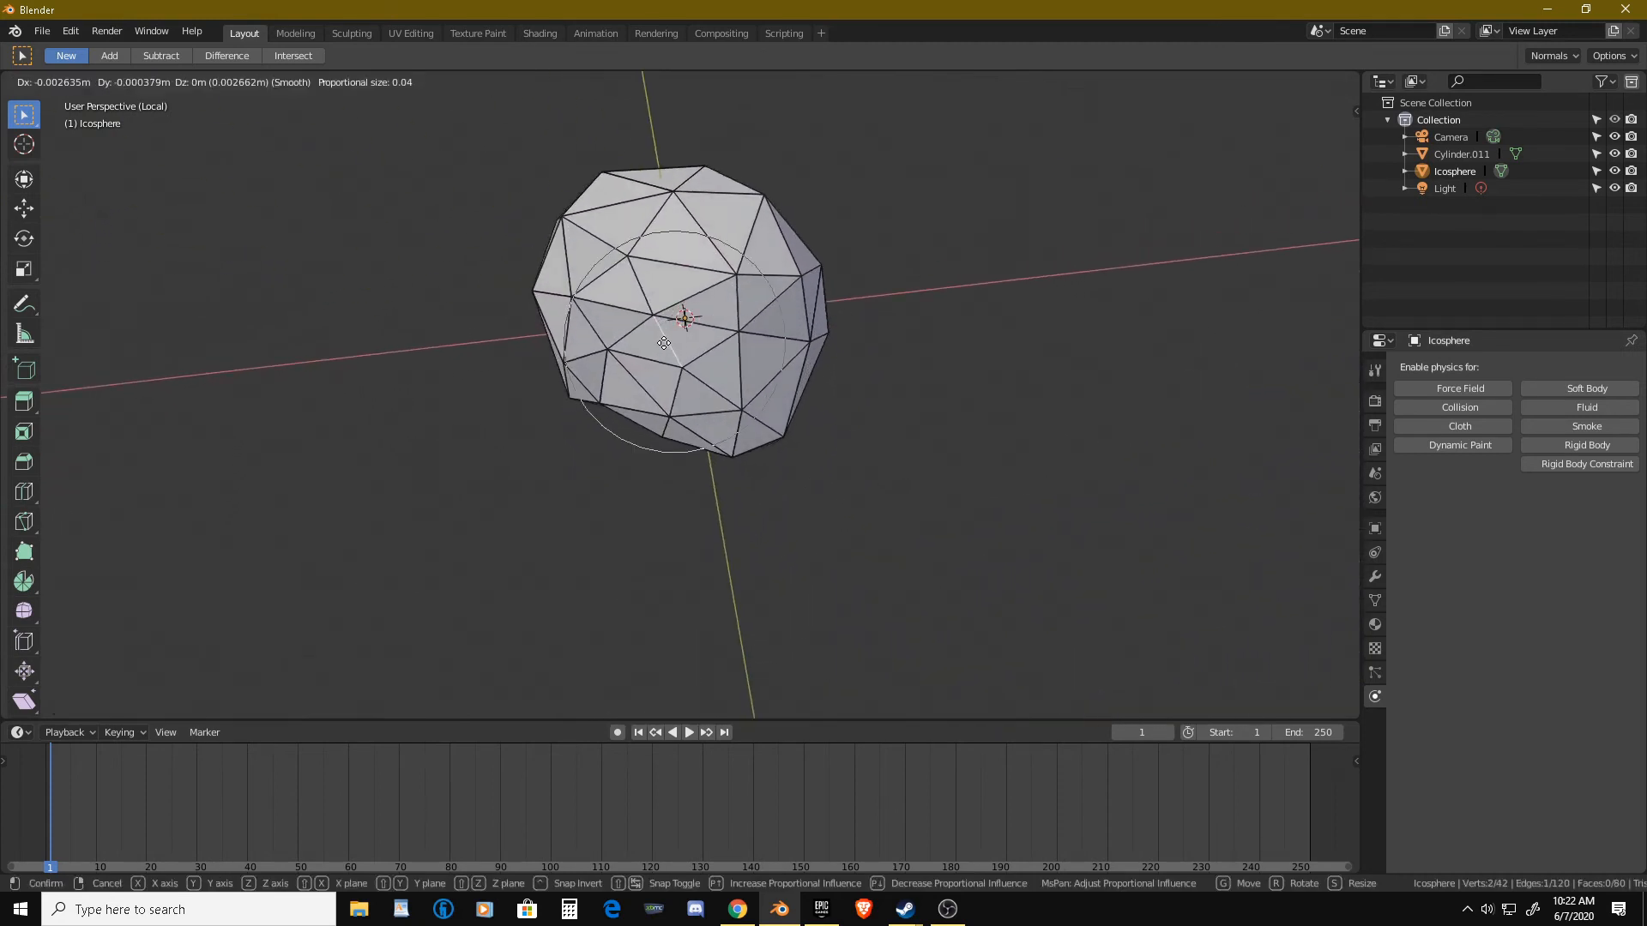
click(654, 344)
key(g)
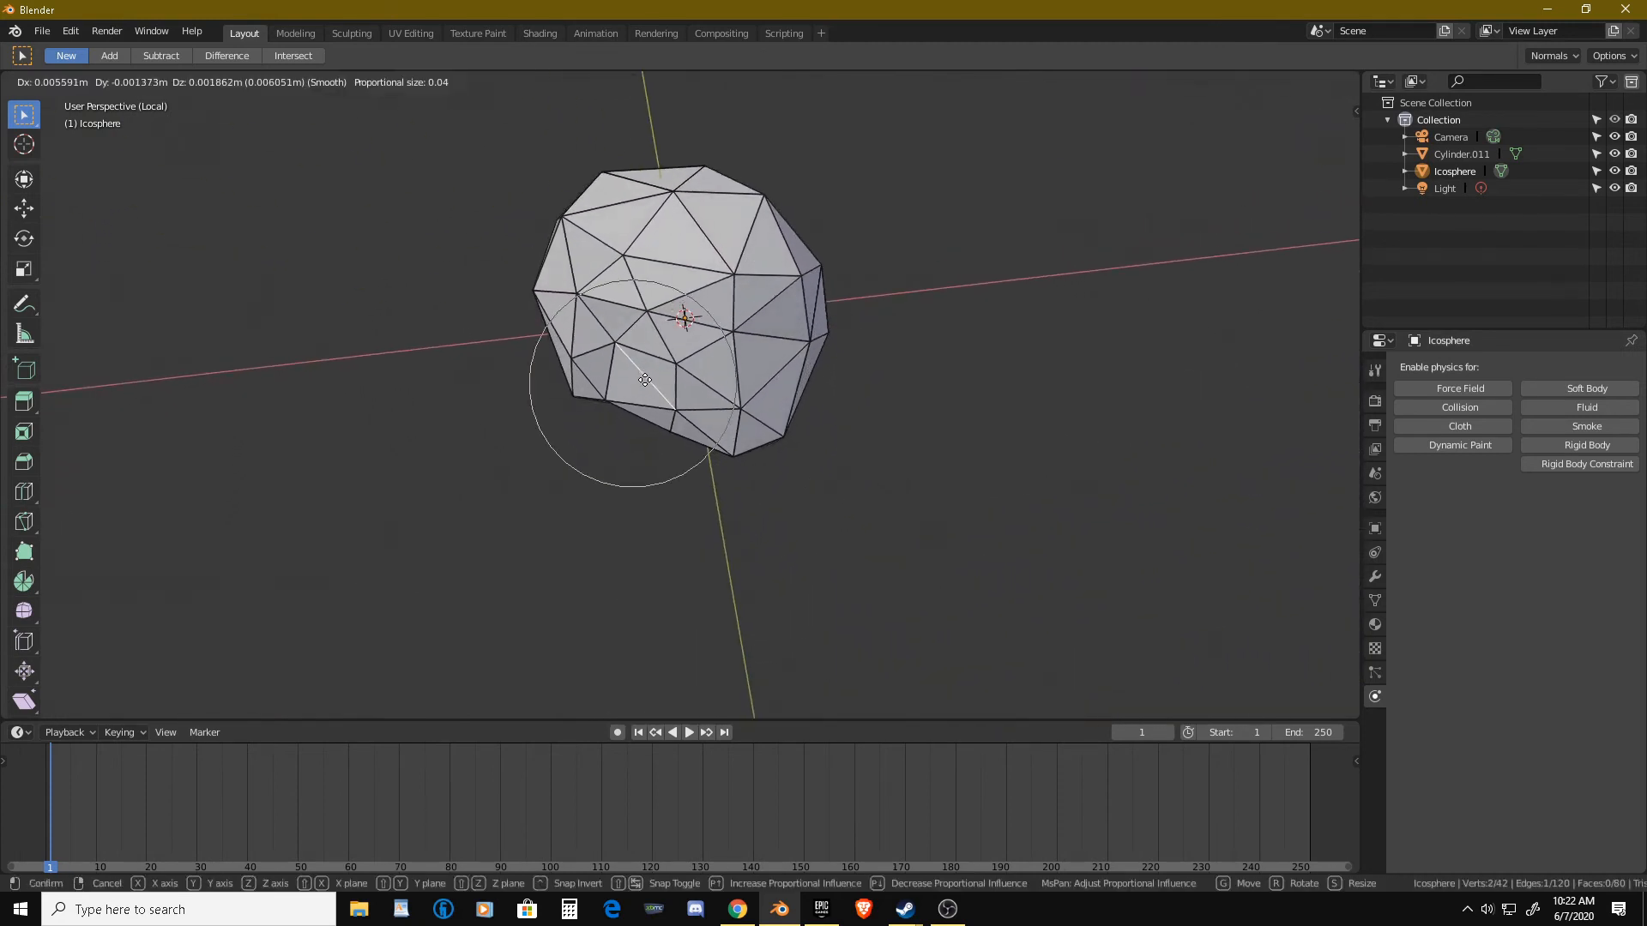
click(639, 382)
middle_drag(639, 382, 758, 386)
scroll(553, 412, down, 4)
click(559, 424)
key(Tab)
Move the stone -0.582 m along the Y axis, away from the world origin.
middle_drag(735, 293, 876, 448)
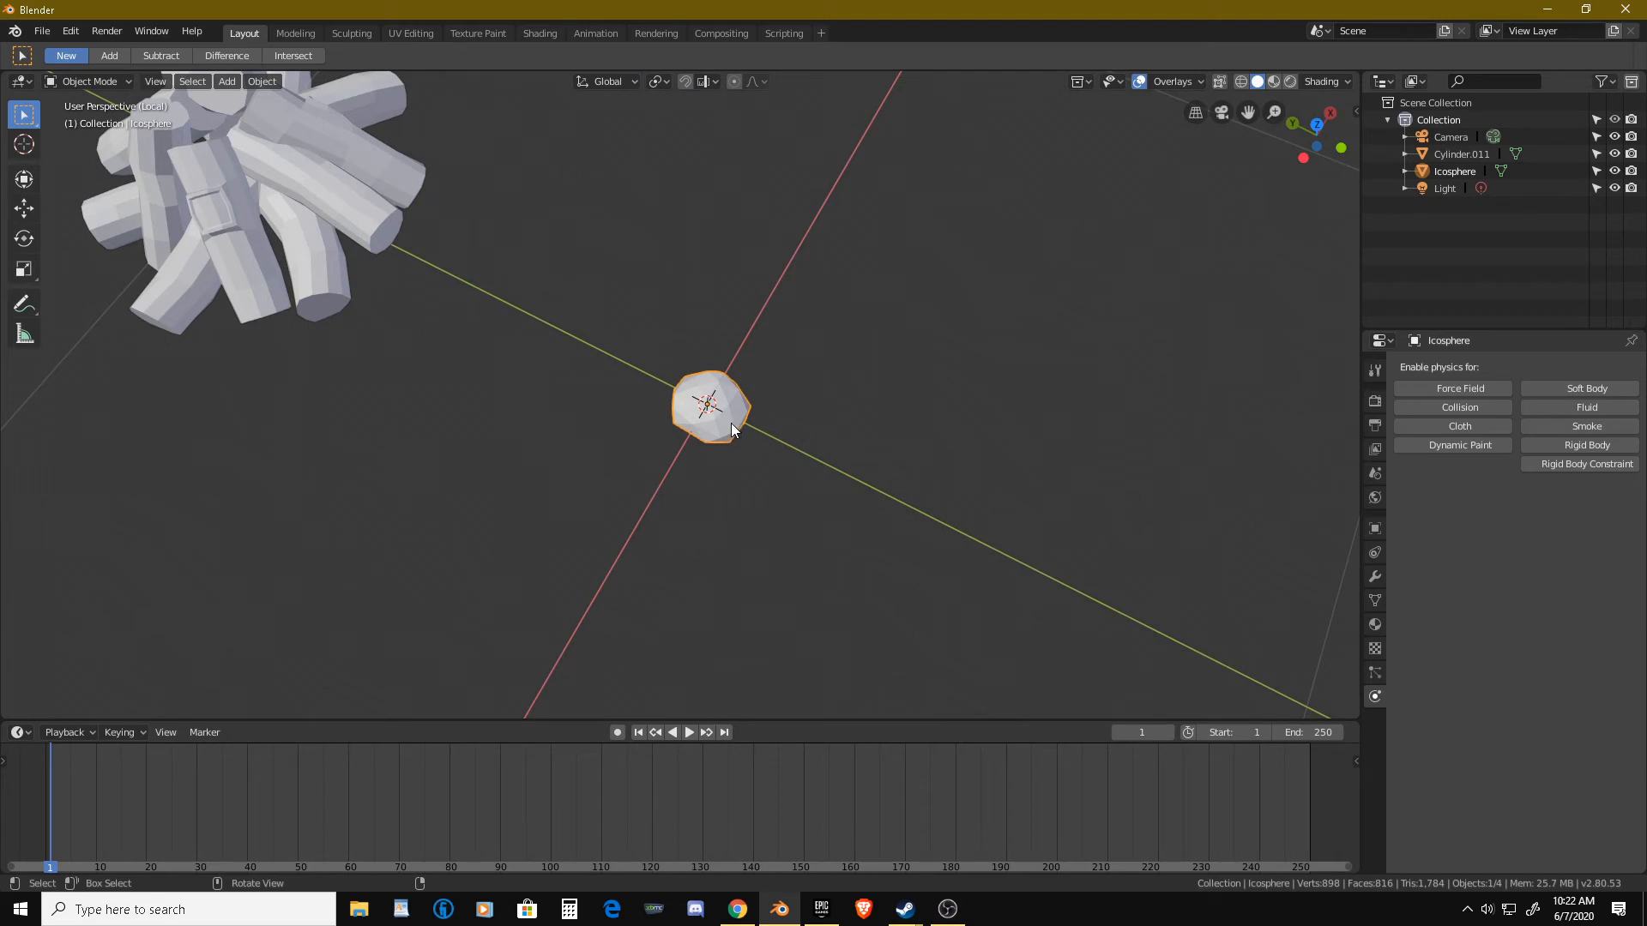
key(g)
key(y)
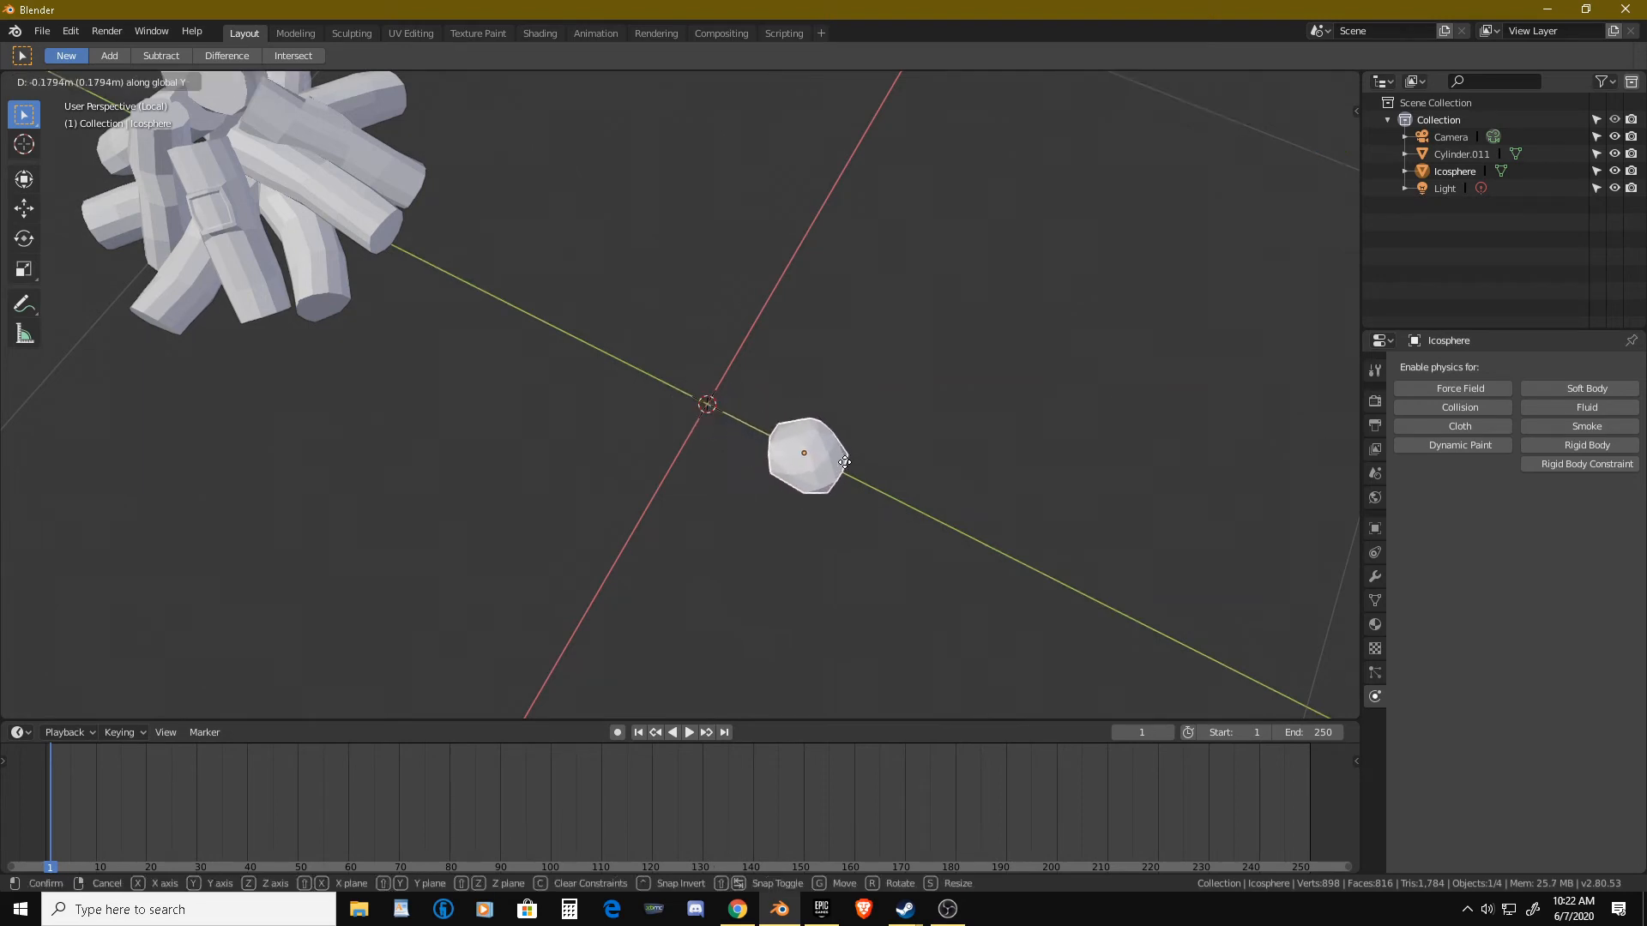
click(1078, 544)
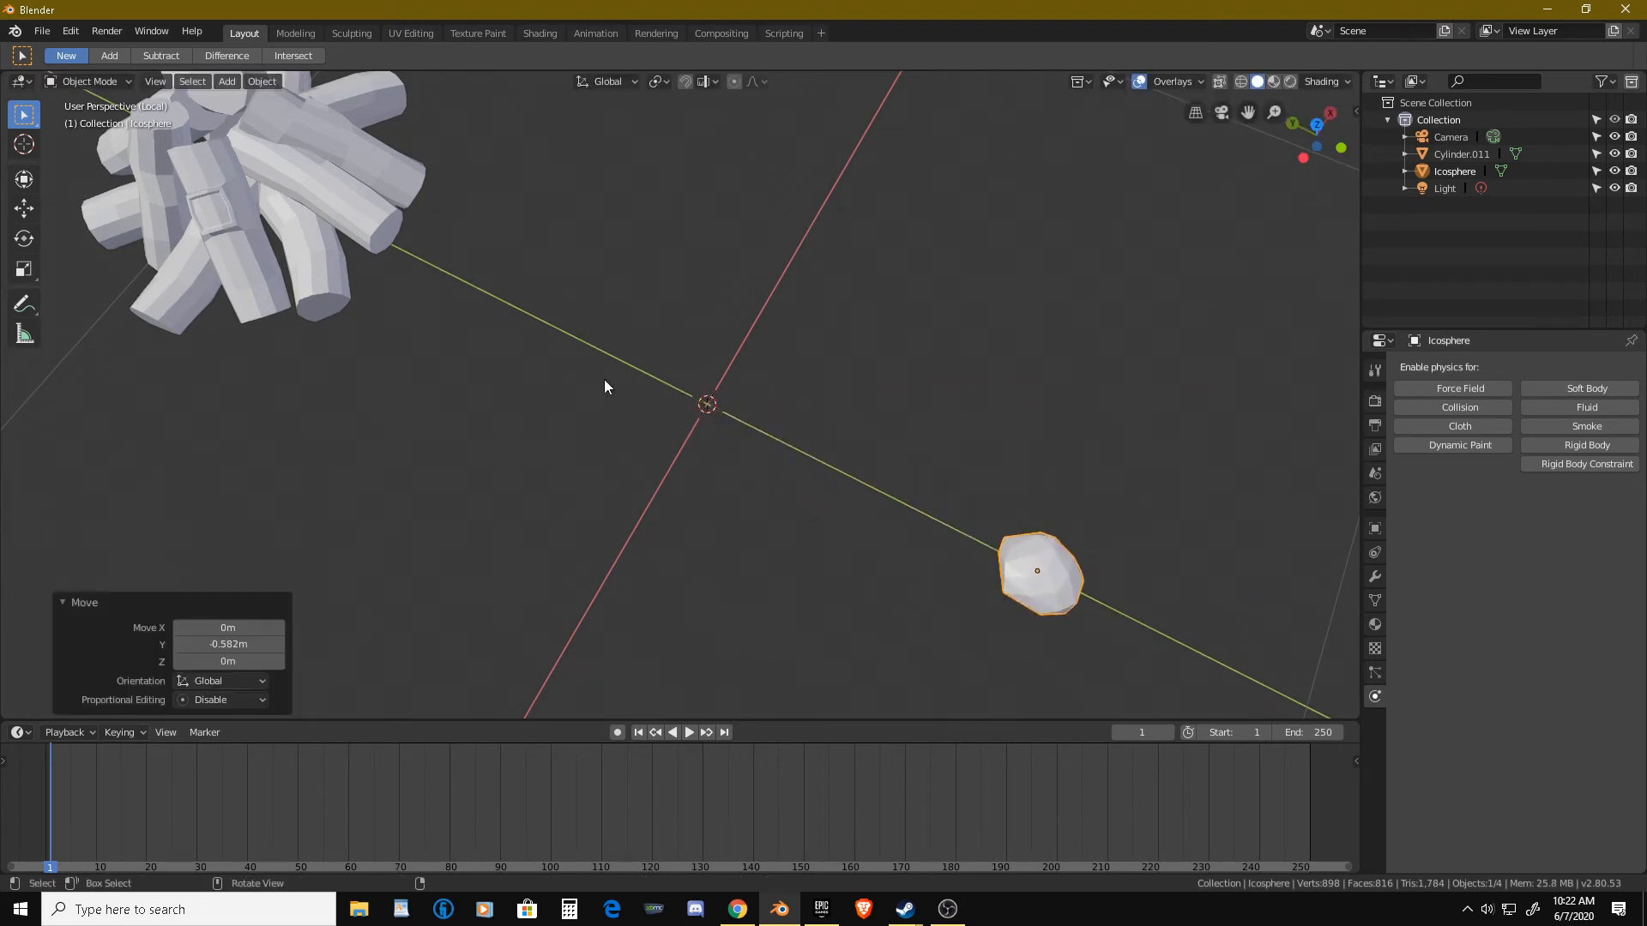
Snap the log pile to the 3D cursor at the world origin.
click(280, 183)
key(shift+s)
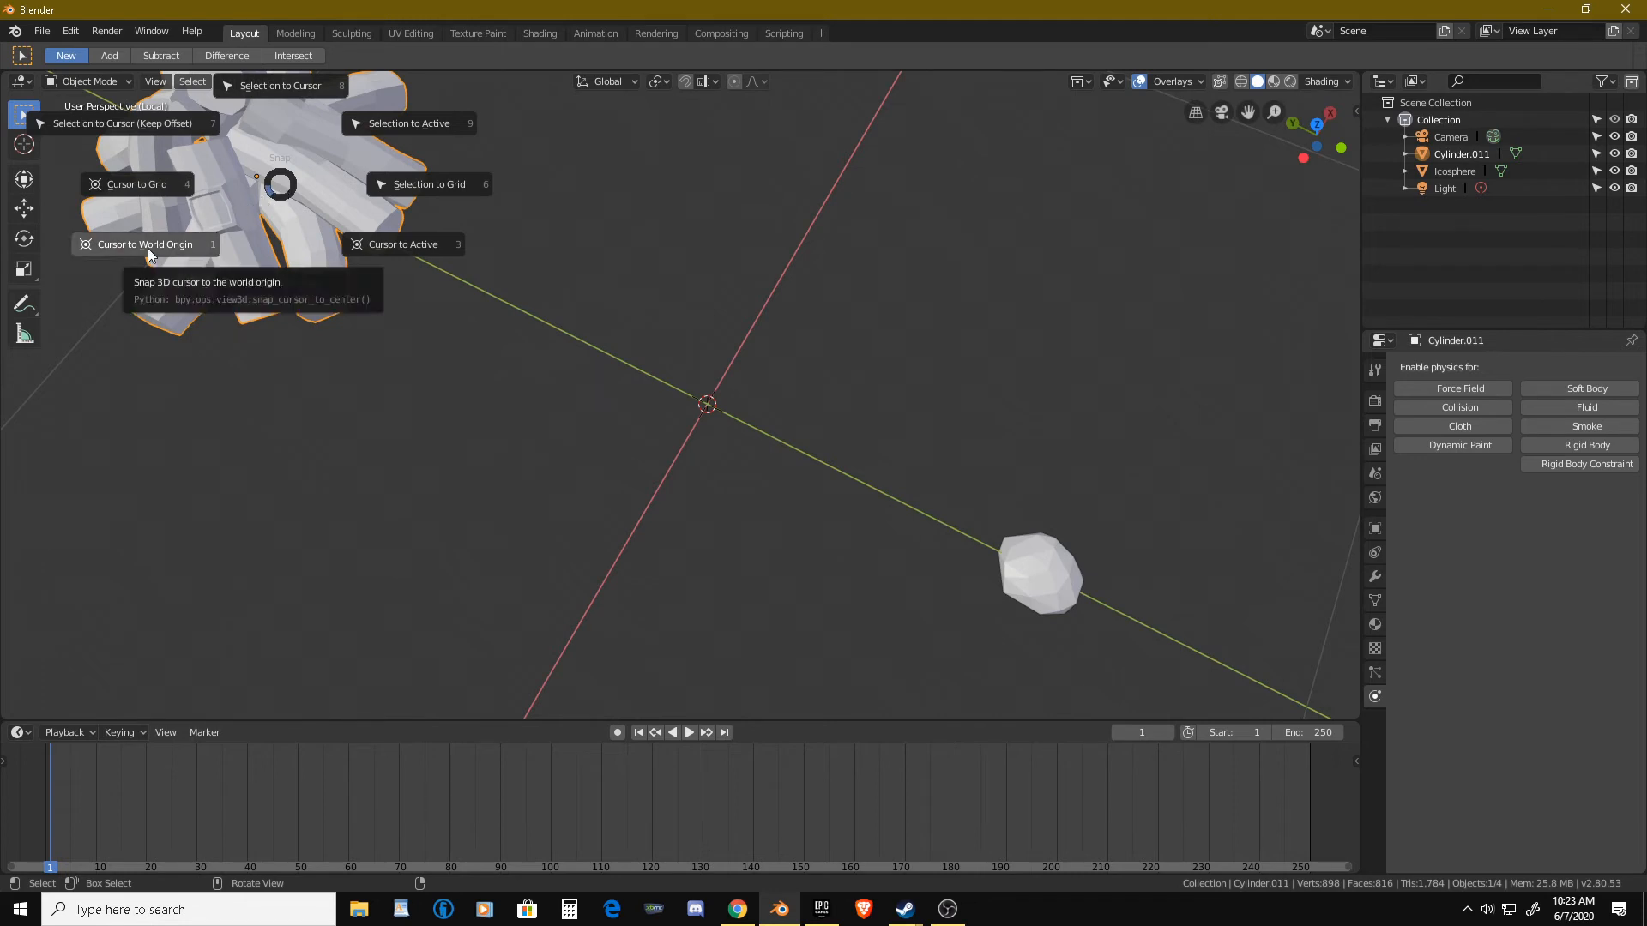
click(283, 86)
middle_drag(594, 360, 647, 256)
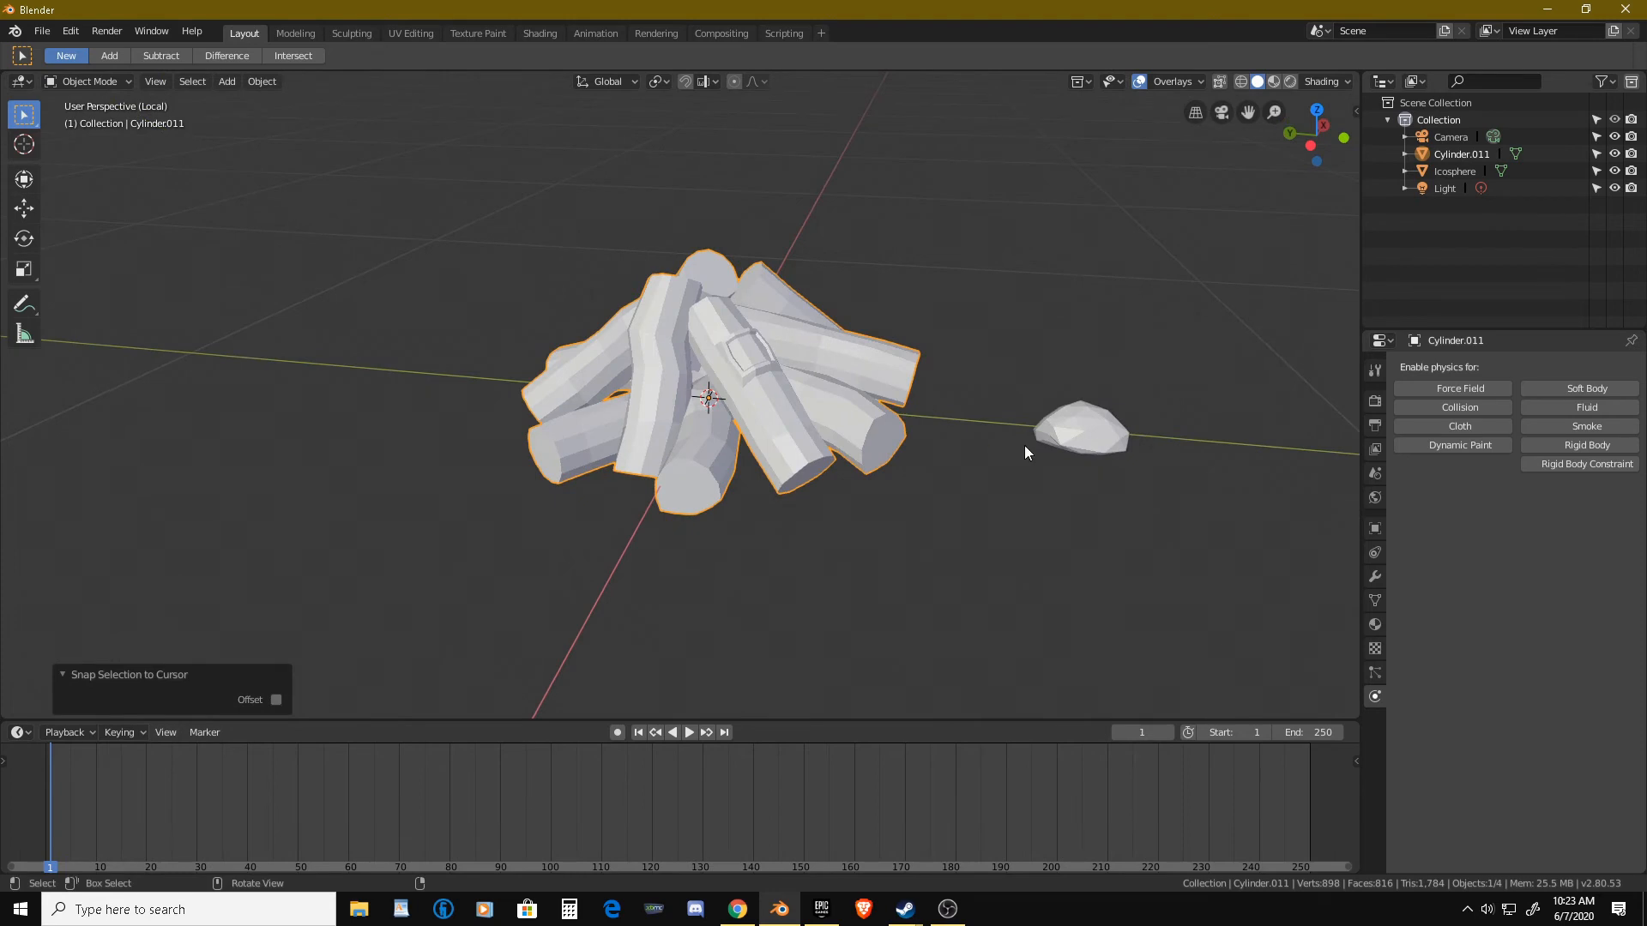
Move the stone 0.181 m along the Y axis toward the log pile.
click(1077, 430)
middle_drag(1078, 430, 1069, 463)
key(g)
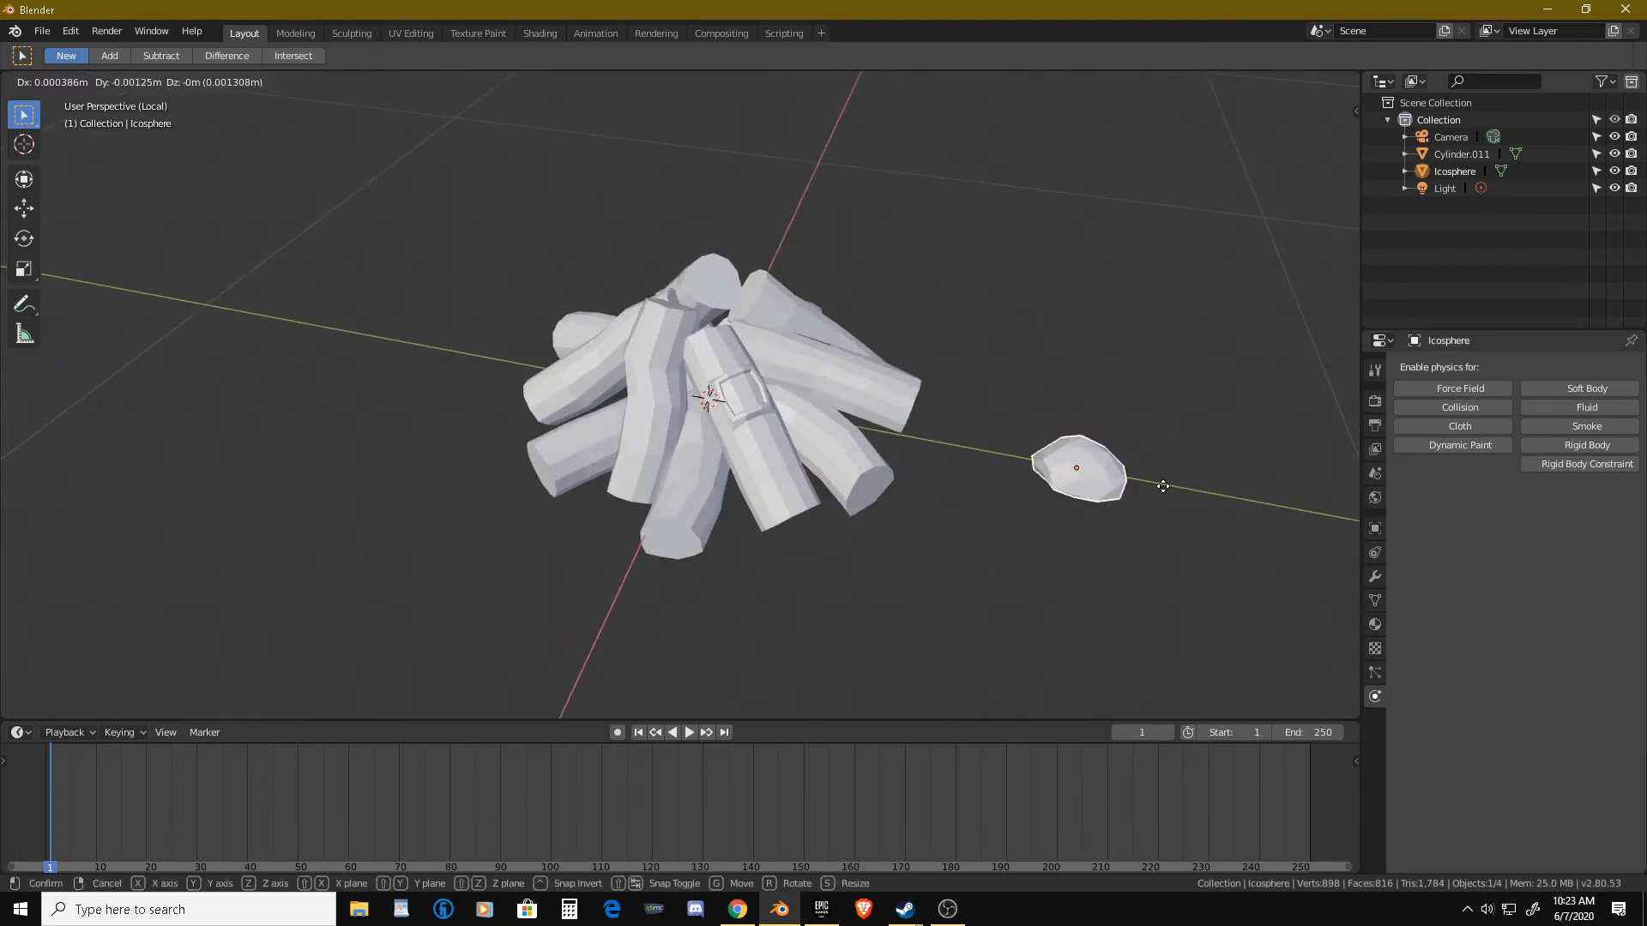
key(y)
click(1041, 459)
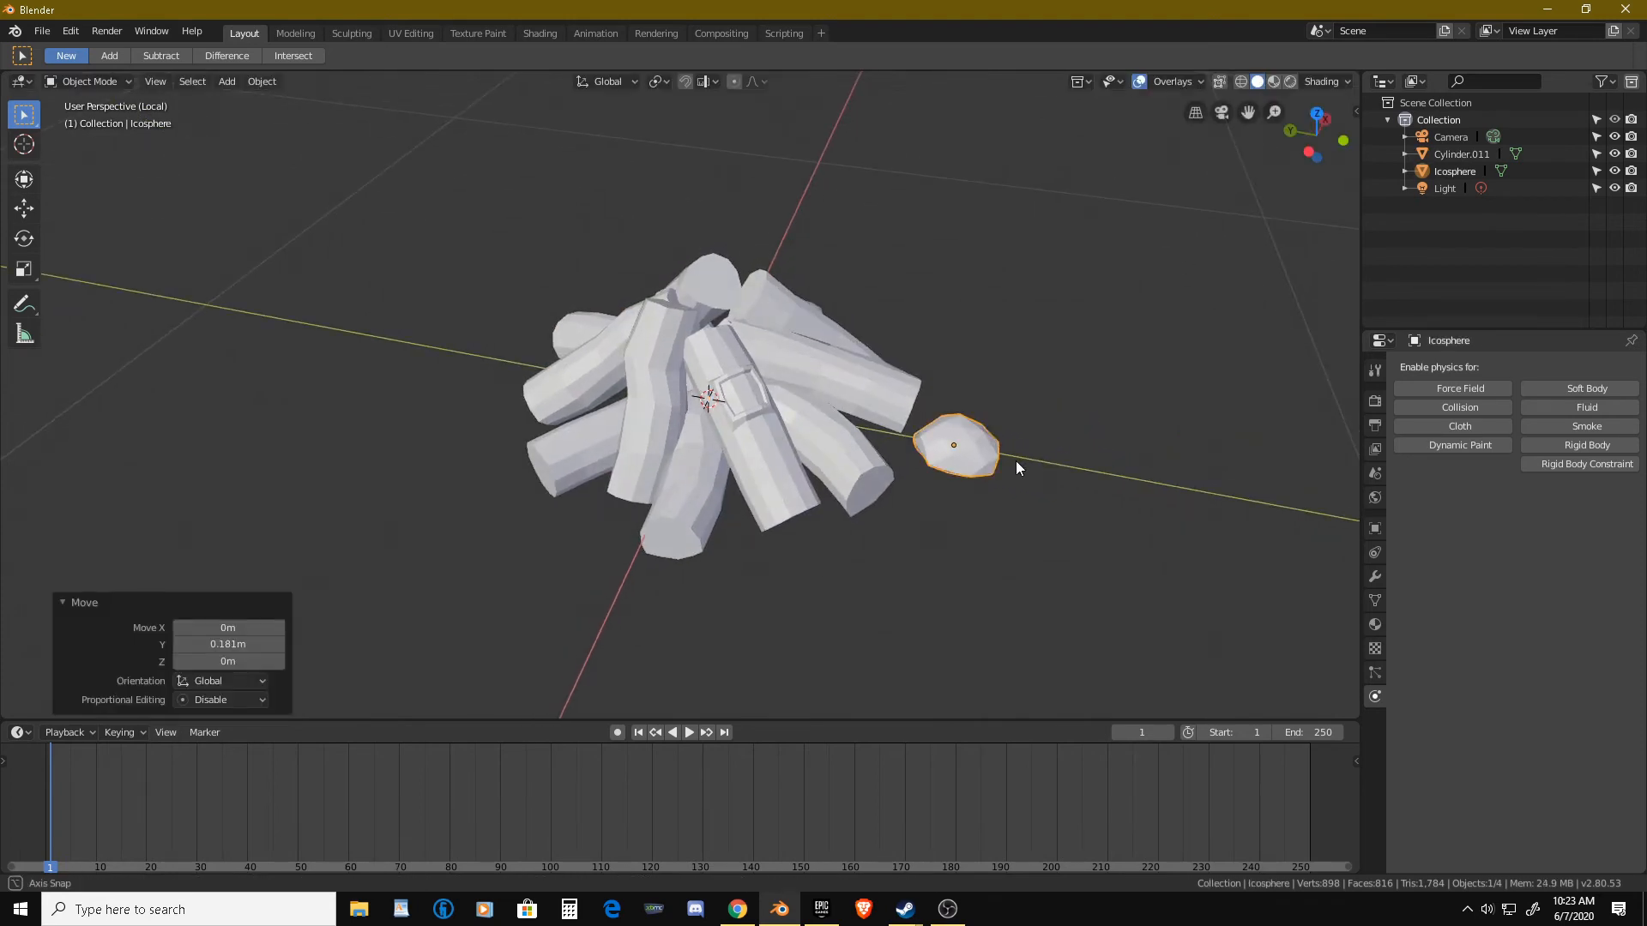
Reposition and enlarge the stone beside the log ends, shifting it about -0.023 m along Y after scaling.
middle_drag(1015, 461, 991, 435)
key(g)
click(1033, 494)
key(s)
click(924, 403)
key(g)
click(1007, 436)
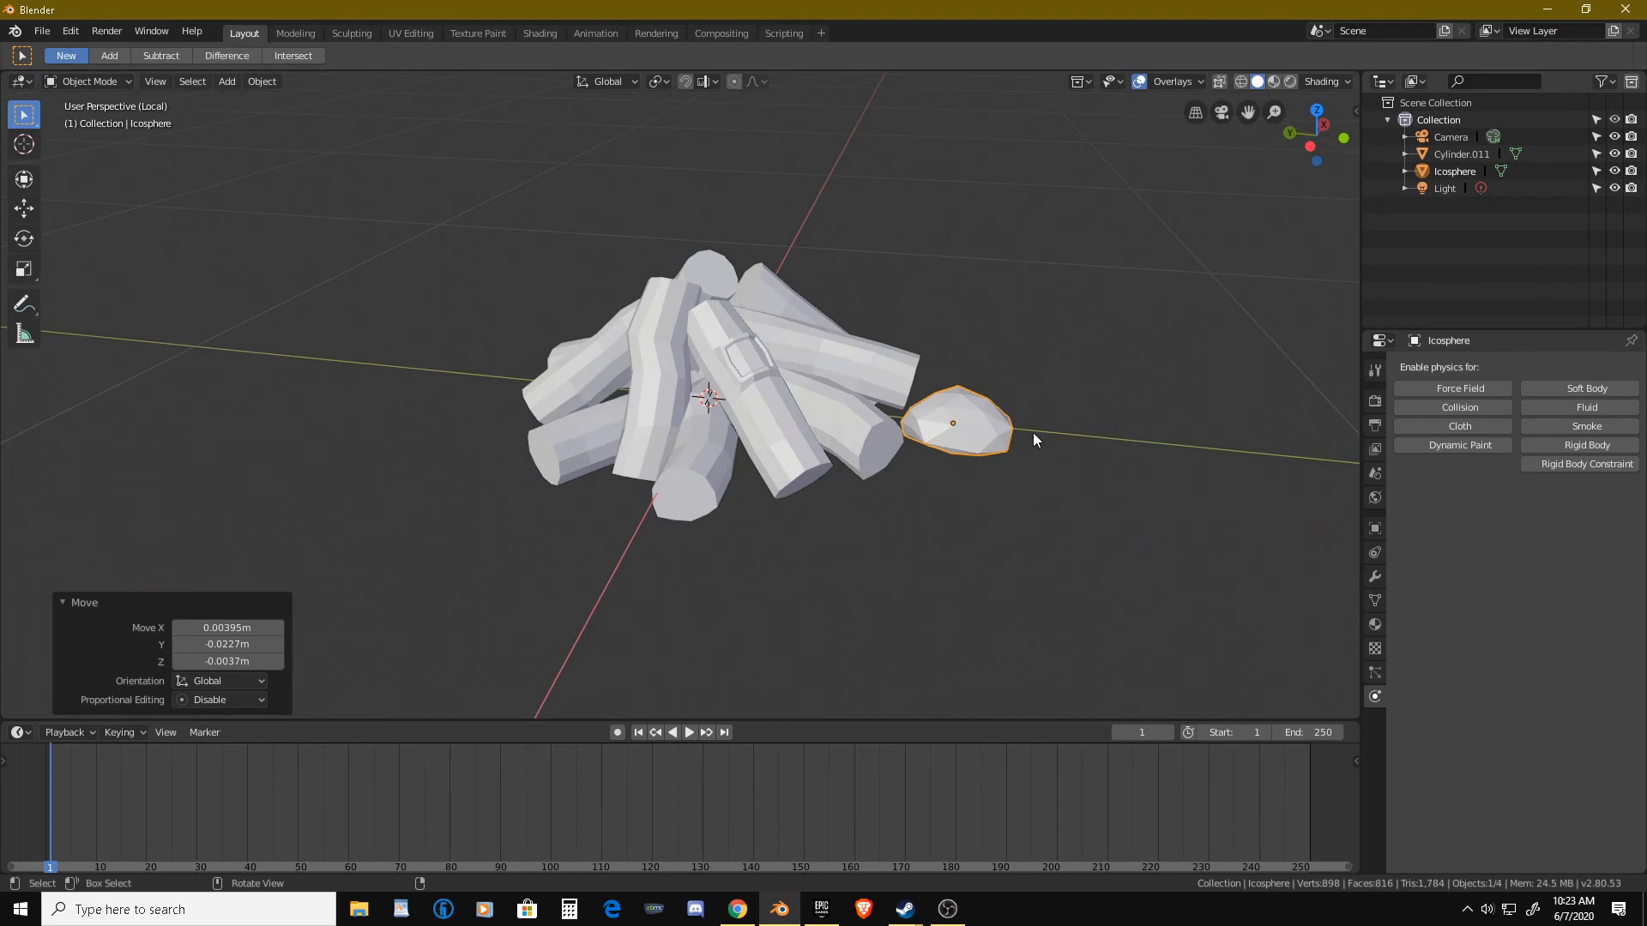
Scale the stone uniformly by a factor of 1.157.
key(s)
click(1045, 442)
middle_drag(992, 431, 950, 440)
scroll(908, 452, down, 3)
scroll(898, 463, up, 5)
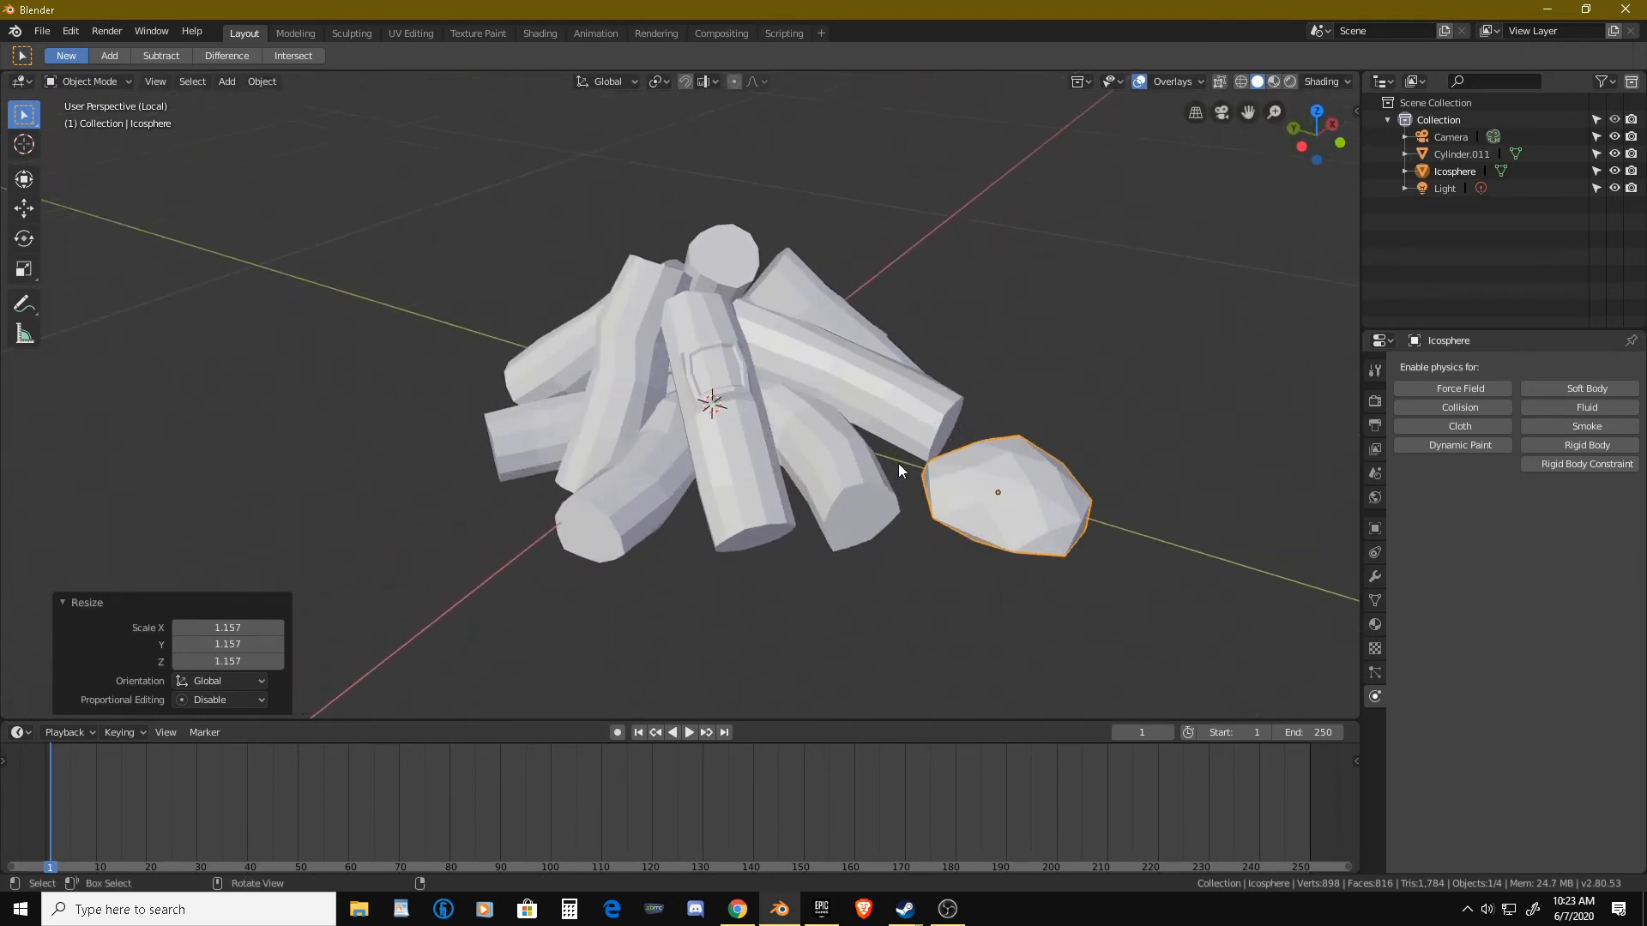
Try to duplicate the stone and rotate the copy around its own center, and undo the duplication.
middle_drag(899, 477, 863, 452)
scroll(863, 451, down, 2)
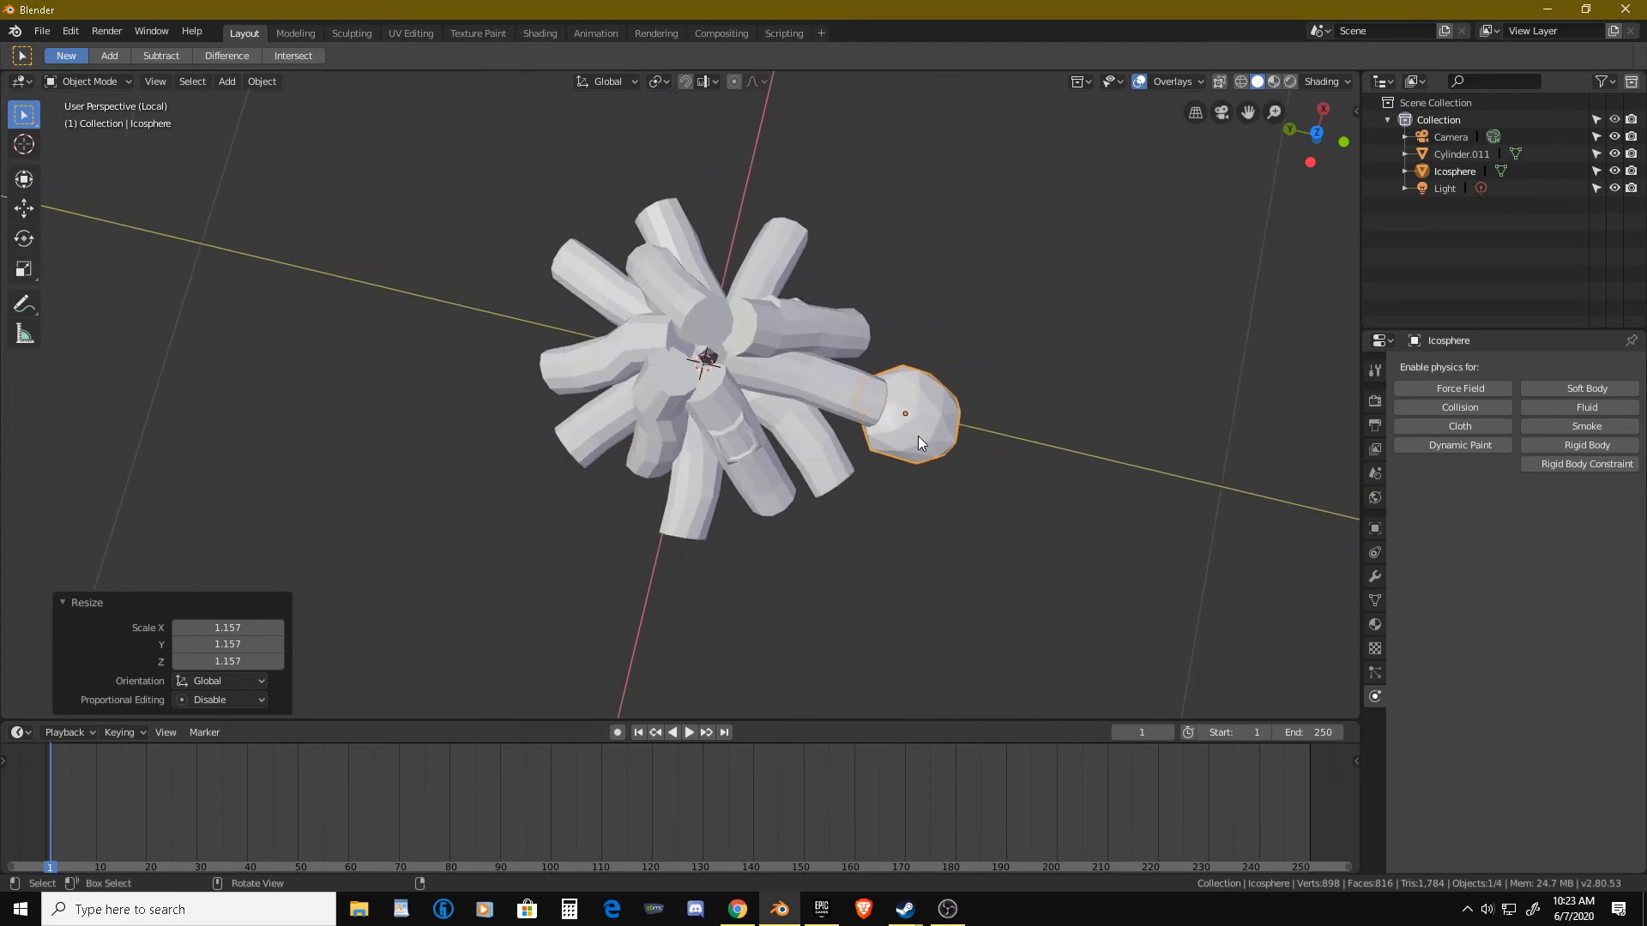
key(shift+d)
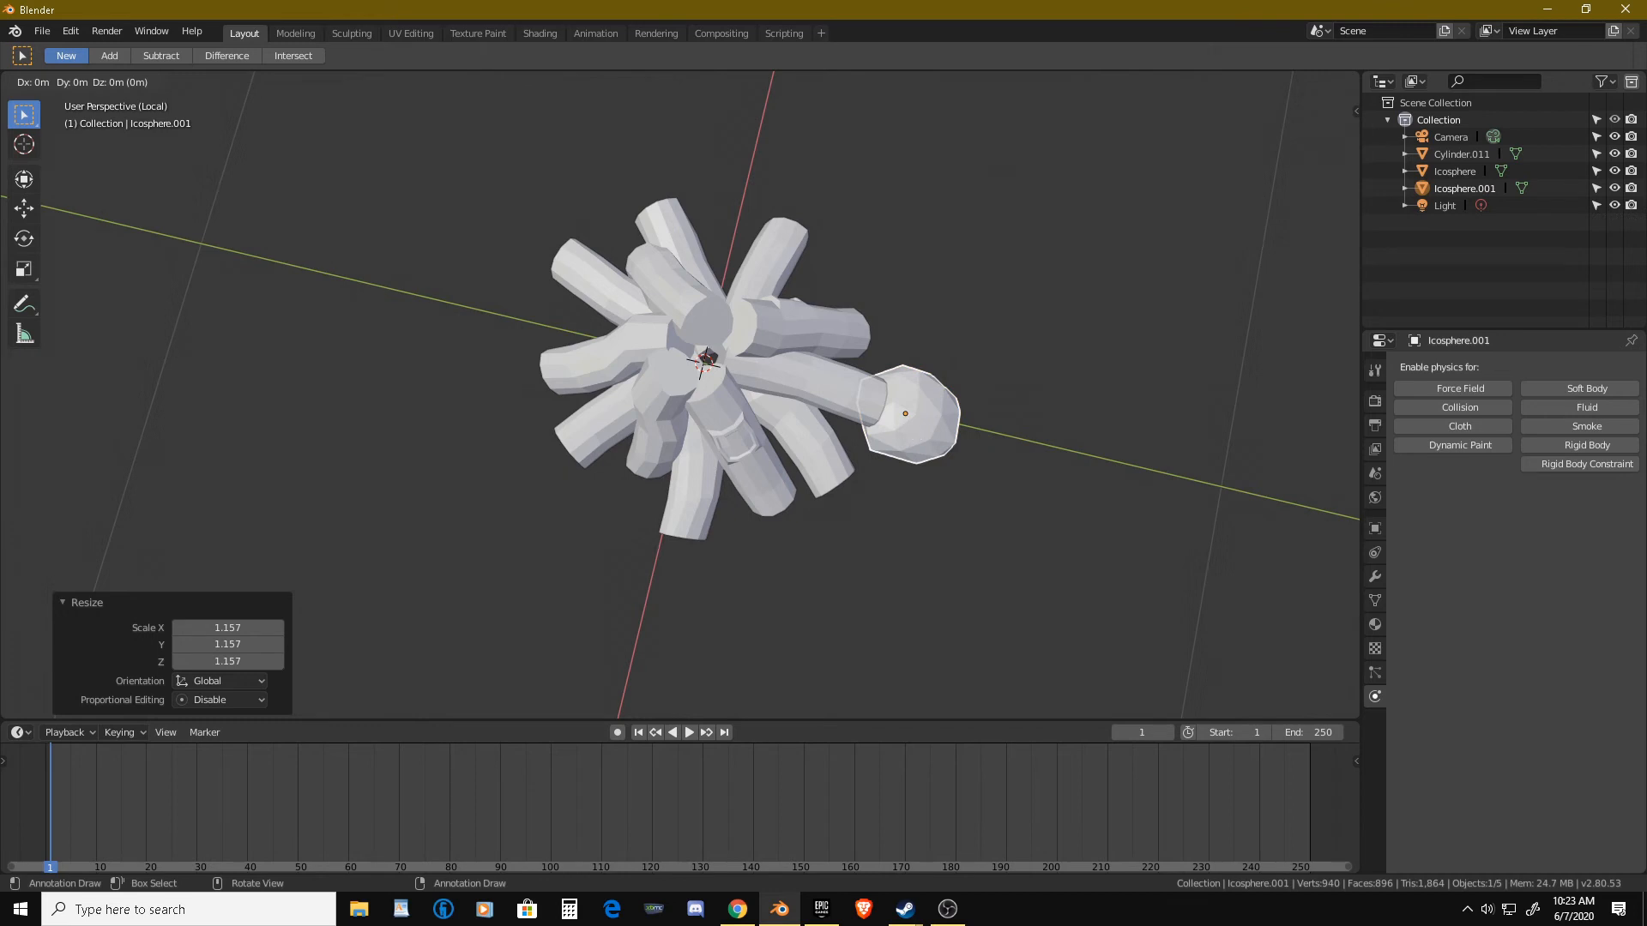
key(r)
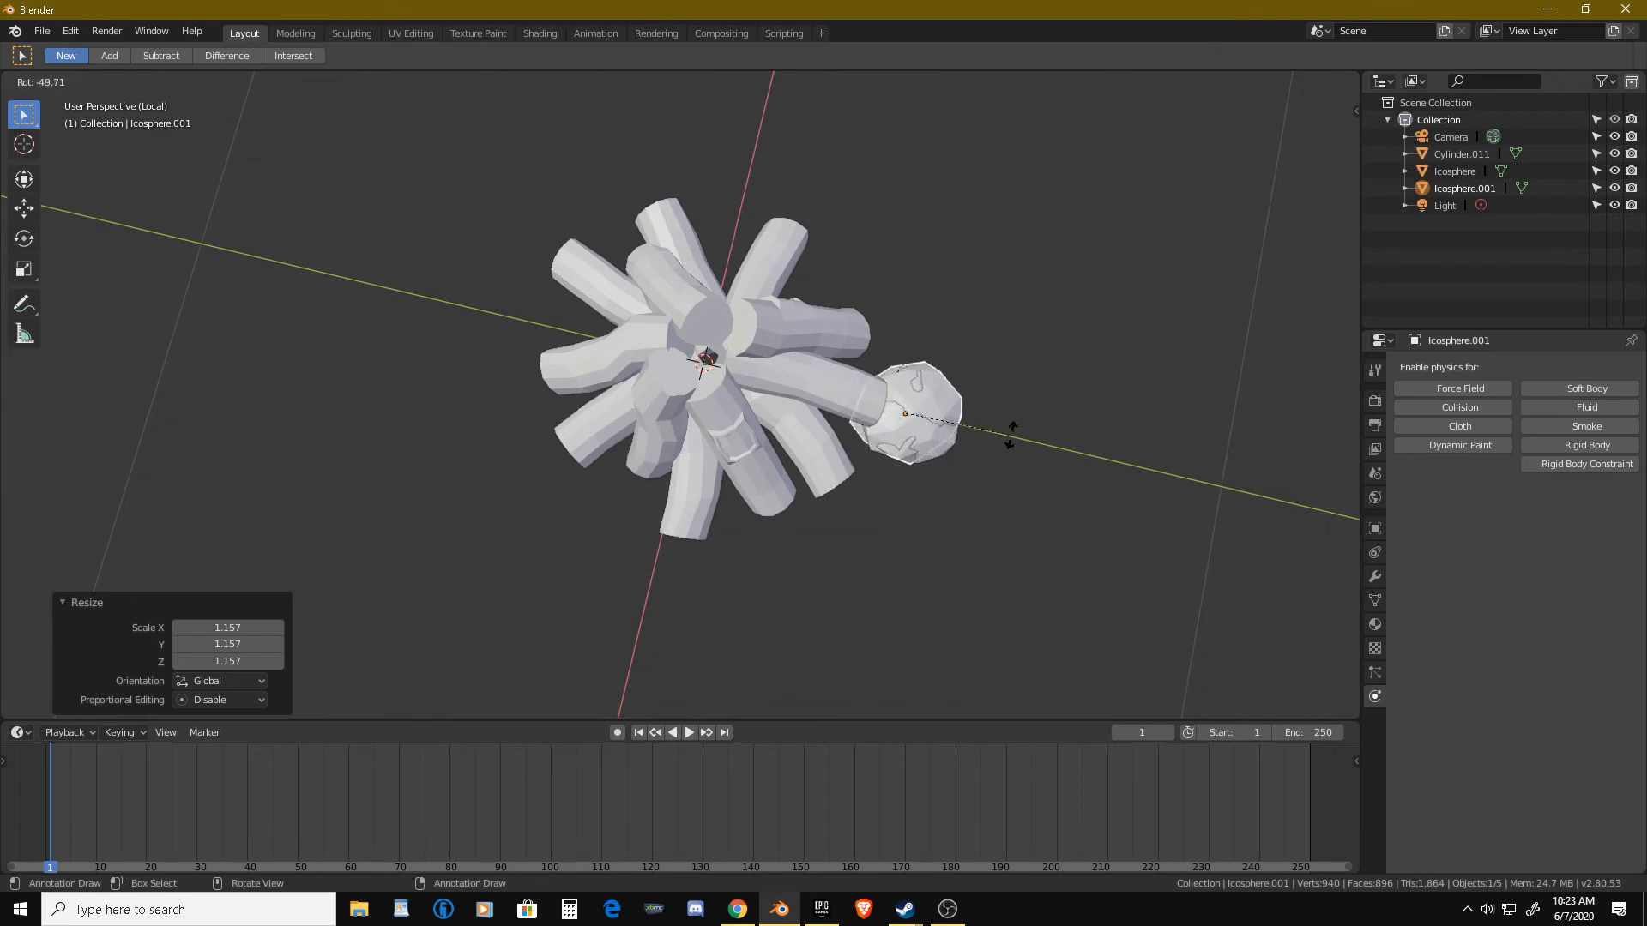
key(Escape)
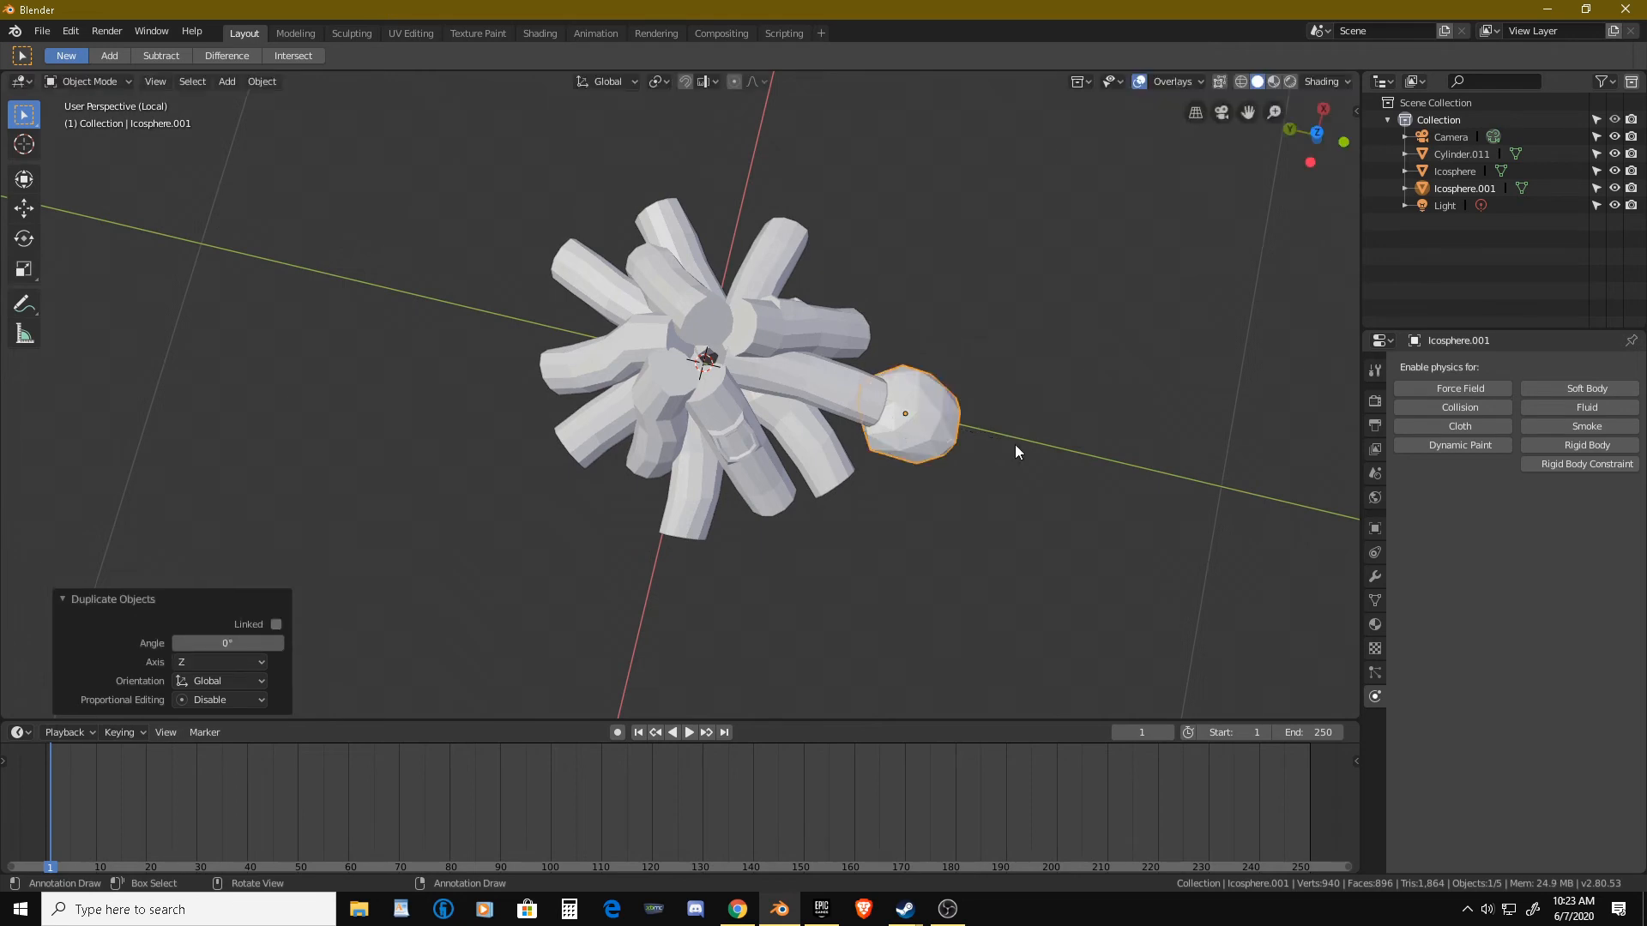
key(ctrl+z)
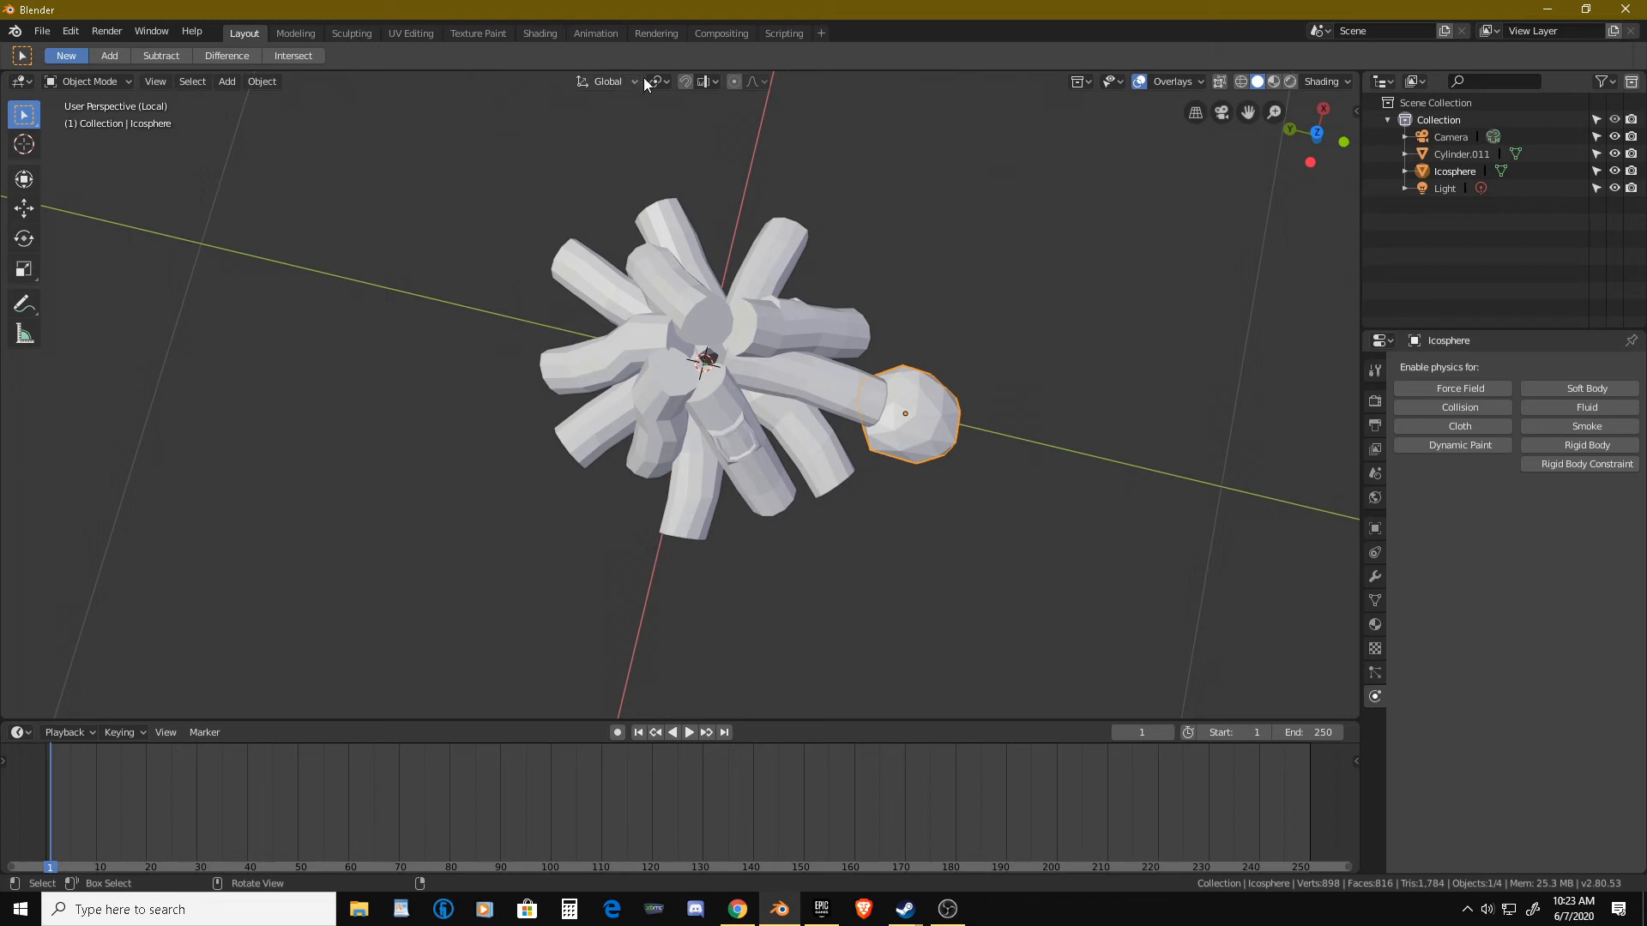
Set the pivot point to 3D Cursor and duplicate the stone, rotating the copy about -102° around the center of the log pile.
click(666, 80)
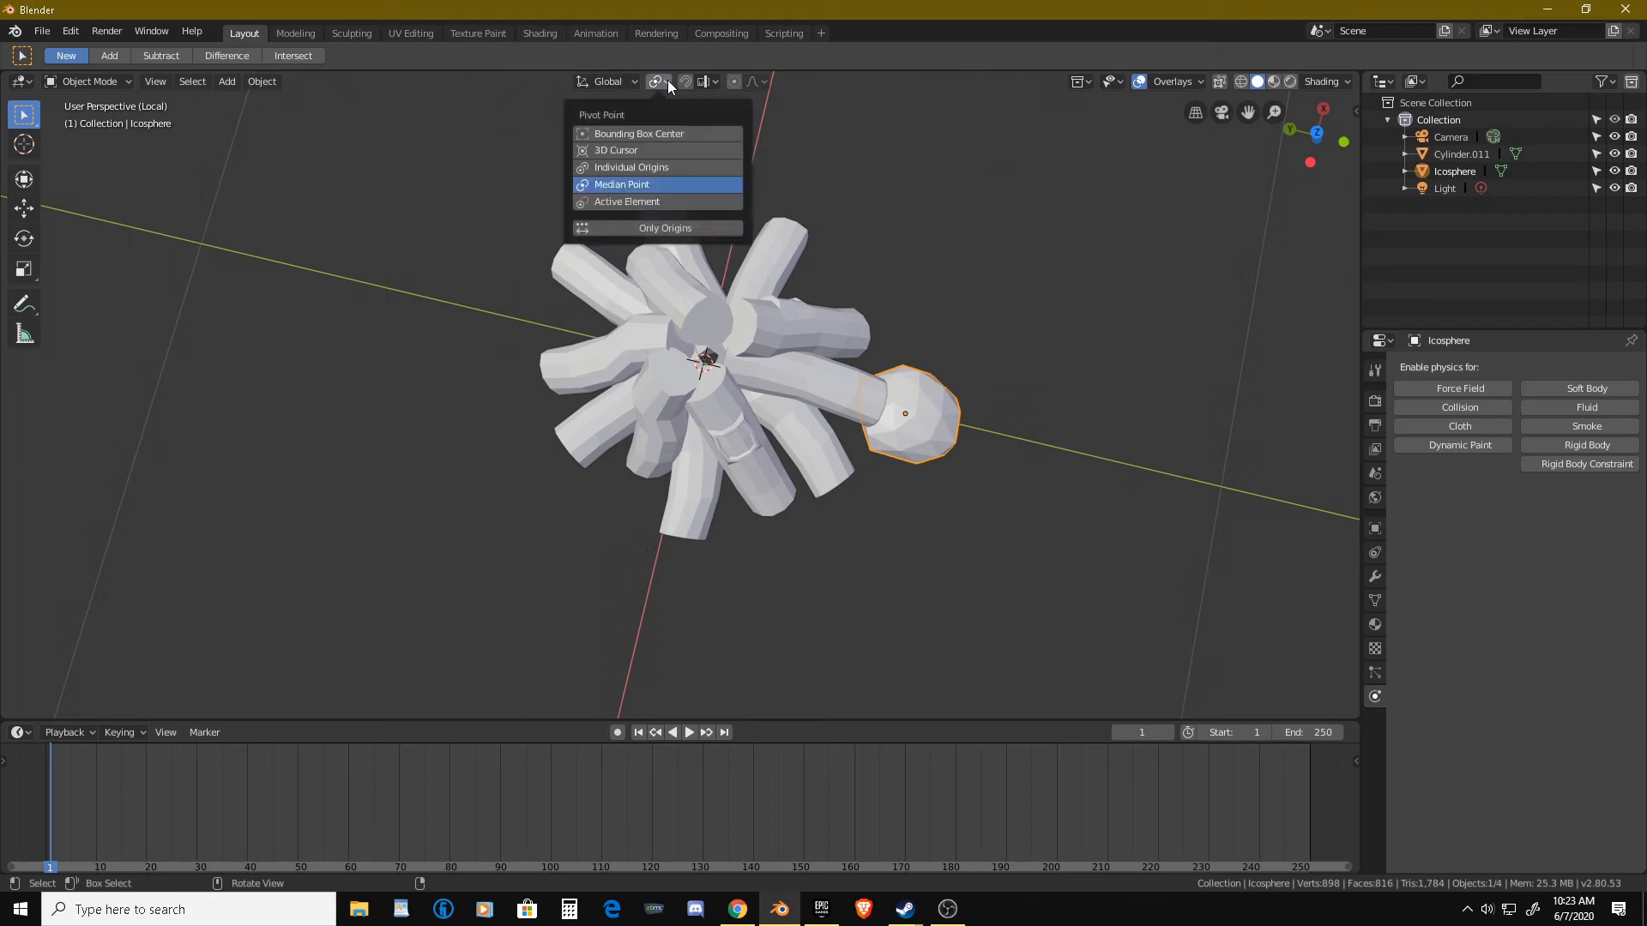
click(662, 152)
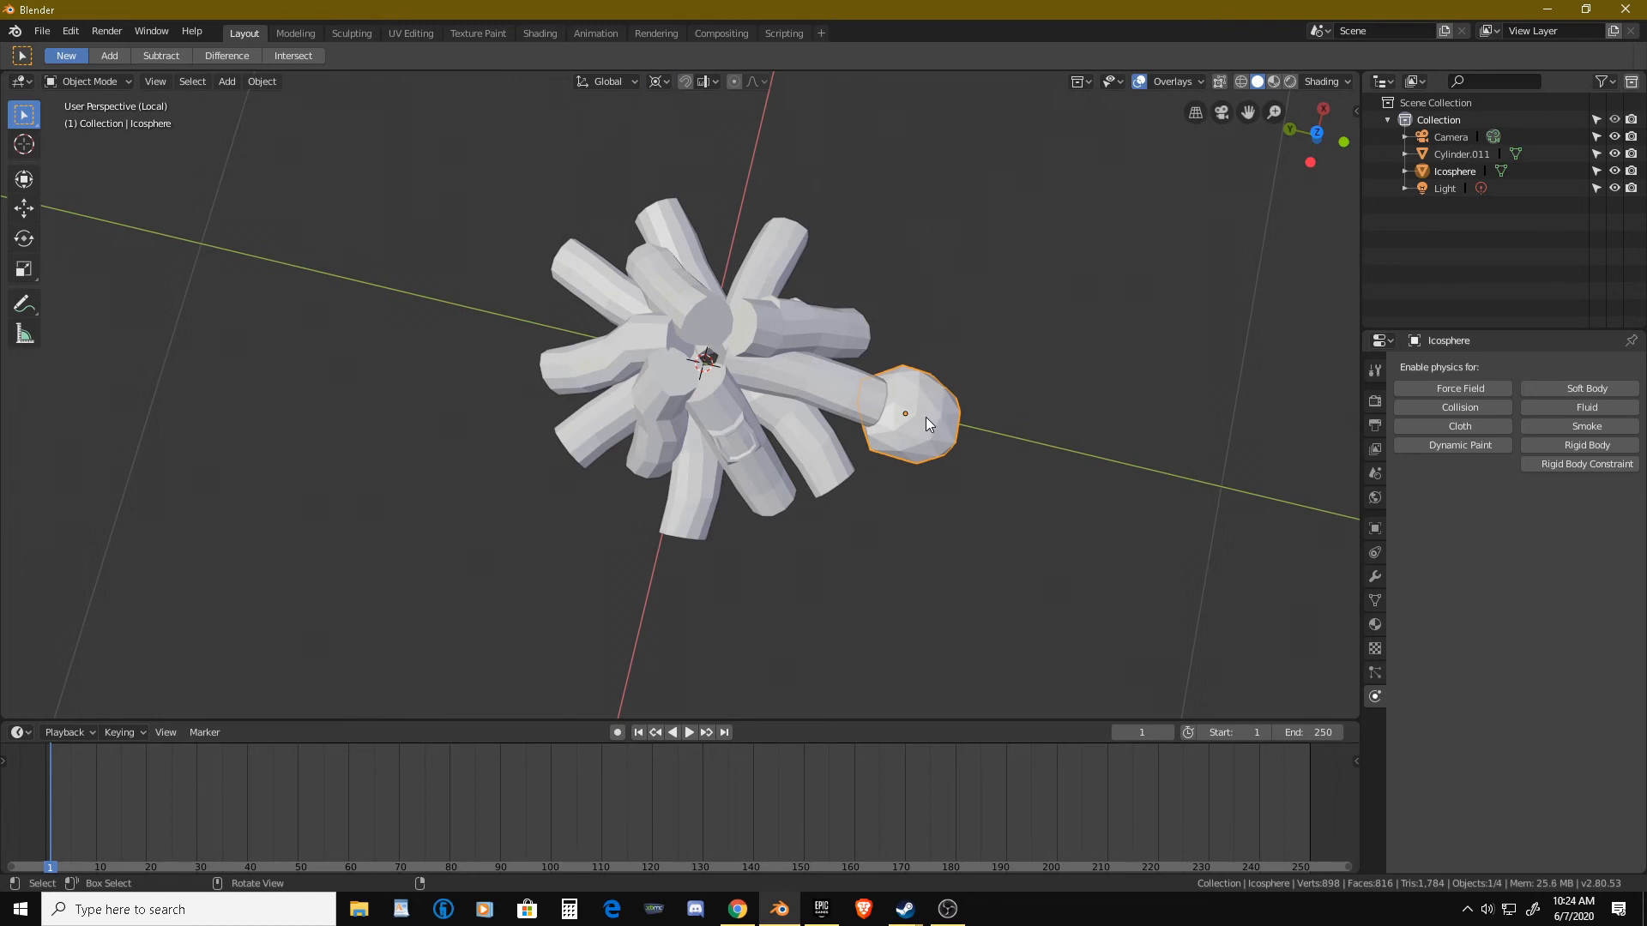
key(shift+d)
key(r)
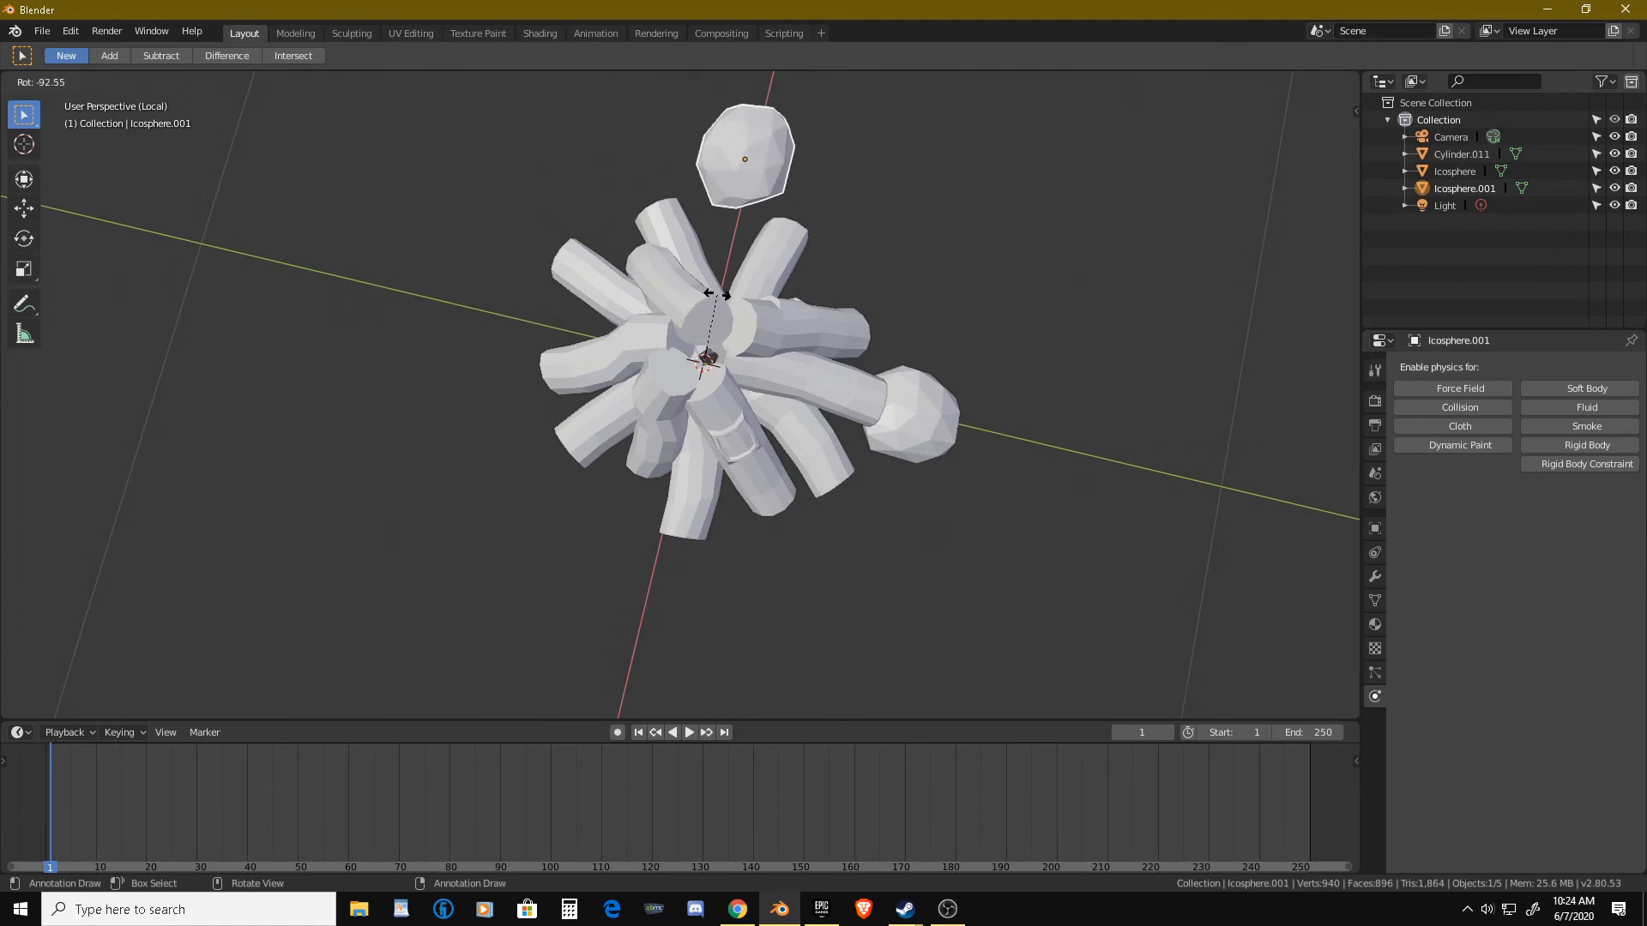
click(707, 298)
Repeat the -102° rotated duplication twelve times to build a ring of stones around the logs.
key(shift+r)
key(shift+r)
key(shift+r)
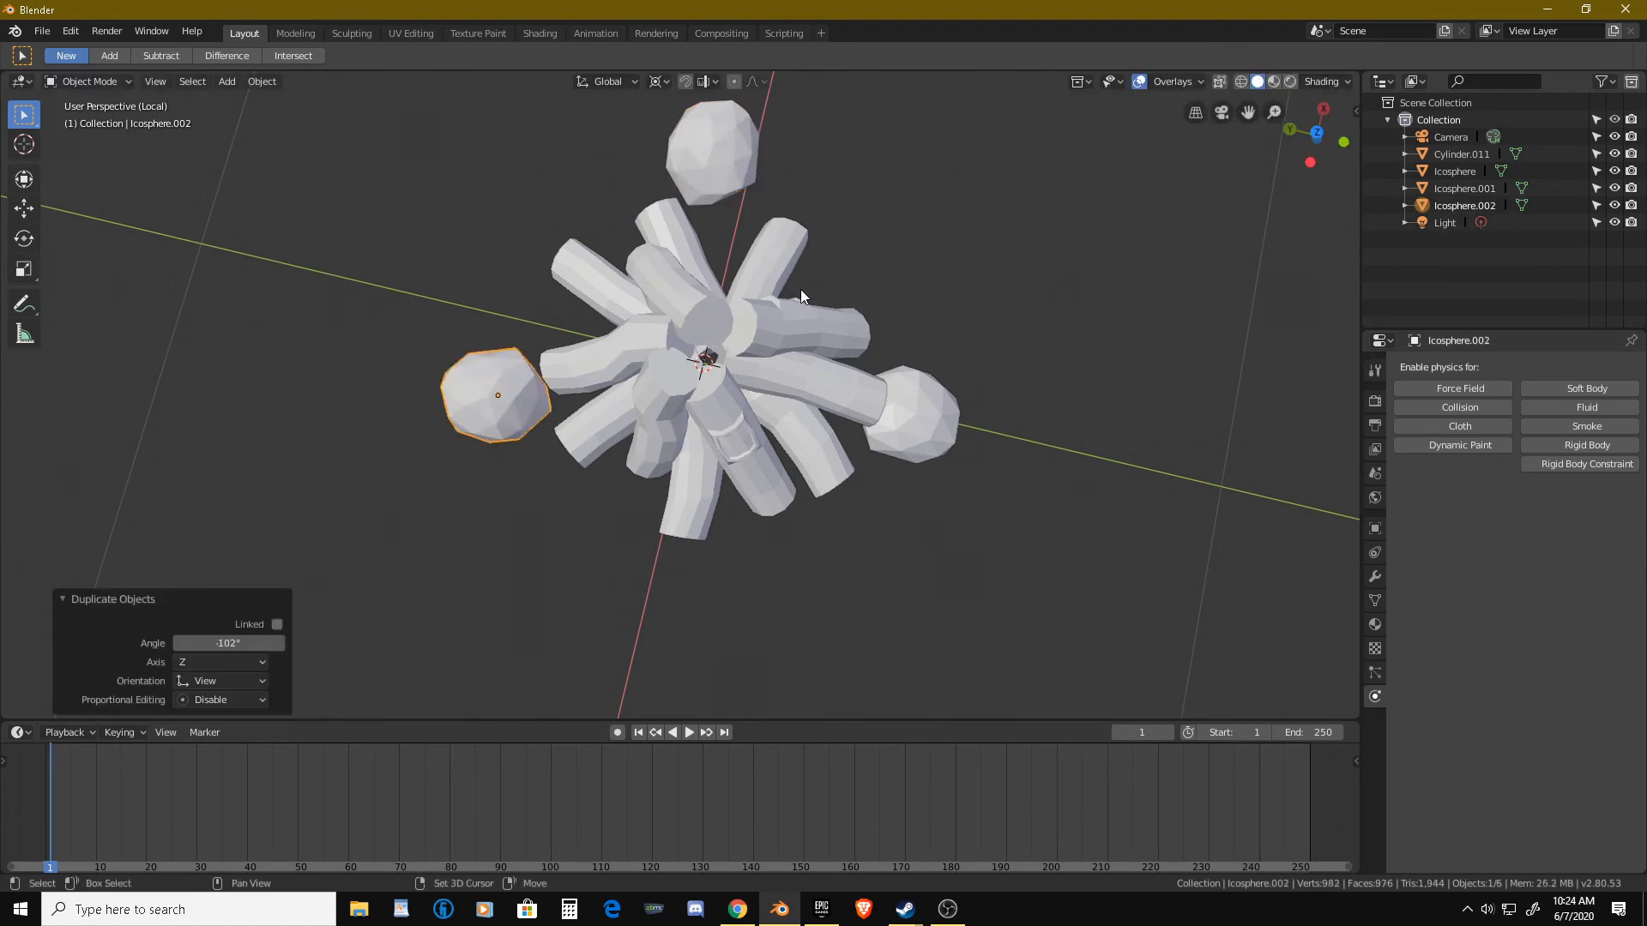
key(shift+r)
key(shift+r)
key(shift+r)
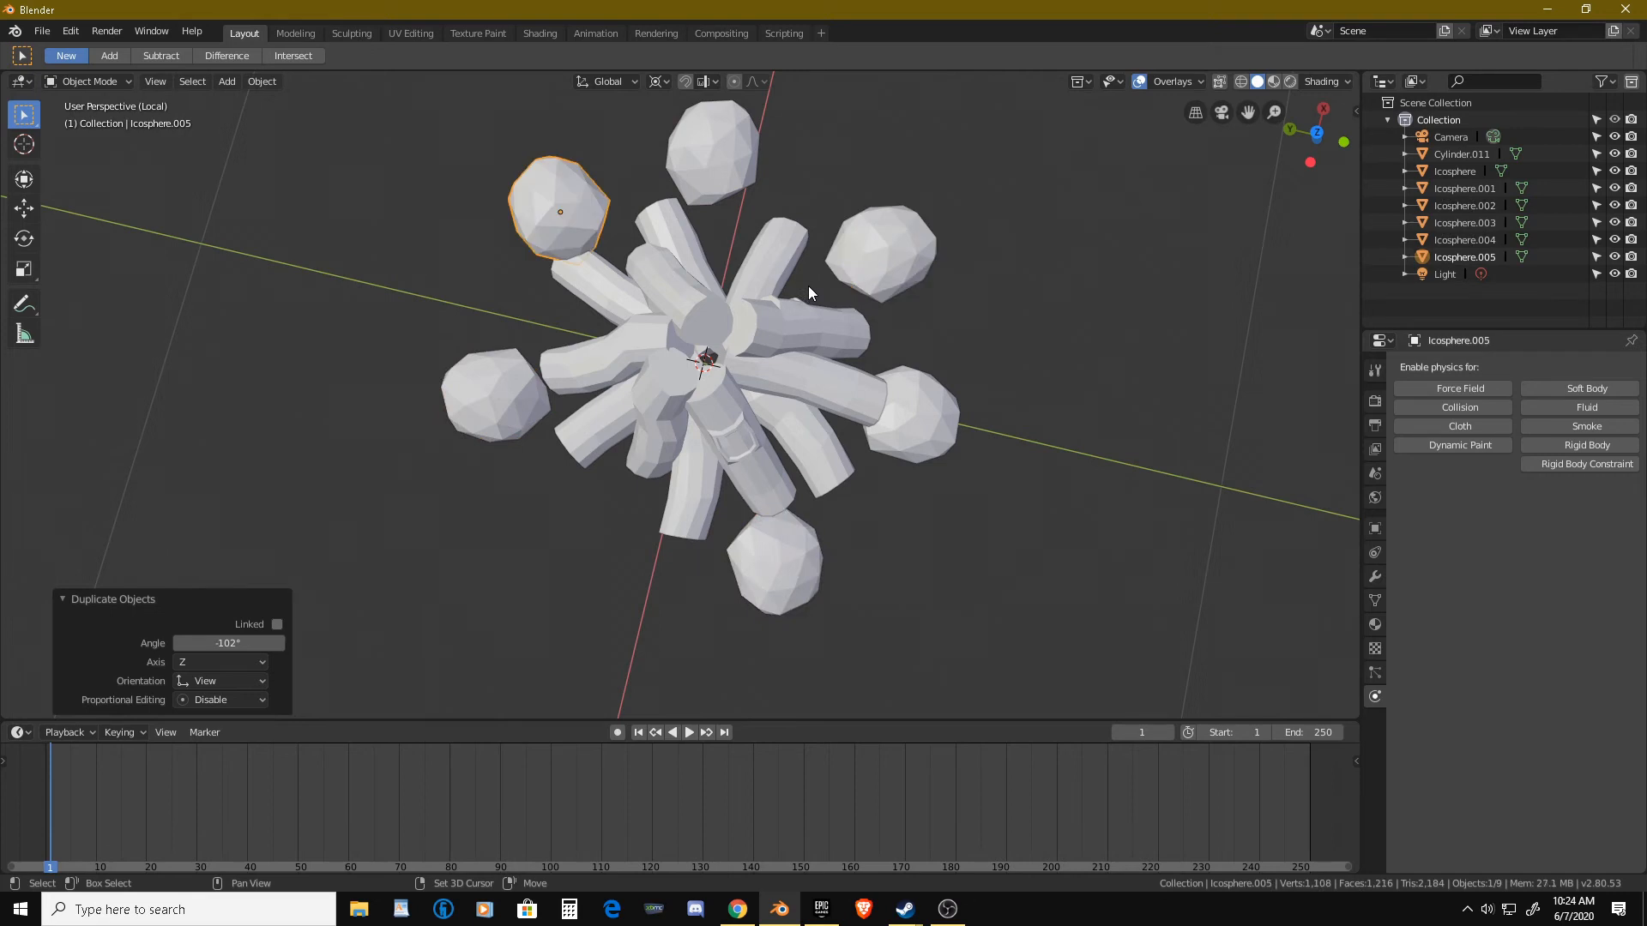
key(shift+r)
key(shift+r)
key(shift+r)
key(shift+r)
key(shift+r)
key(shift+r)
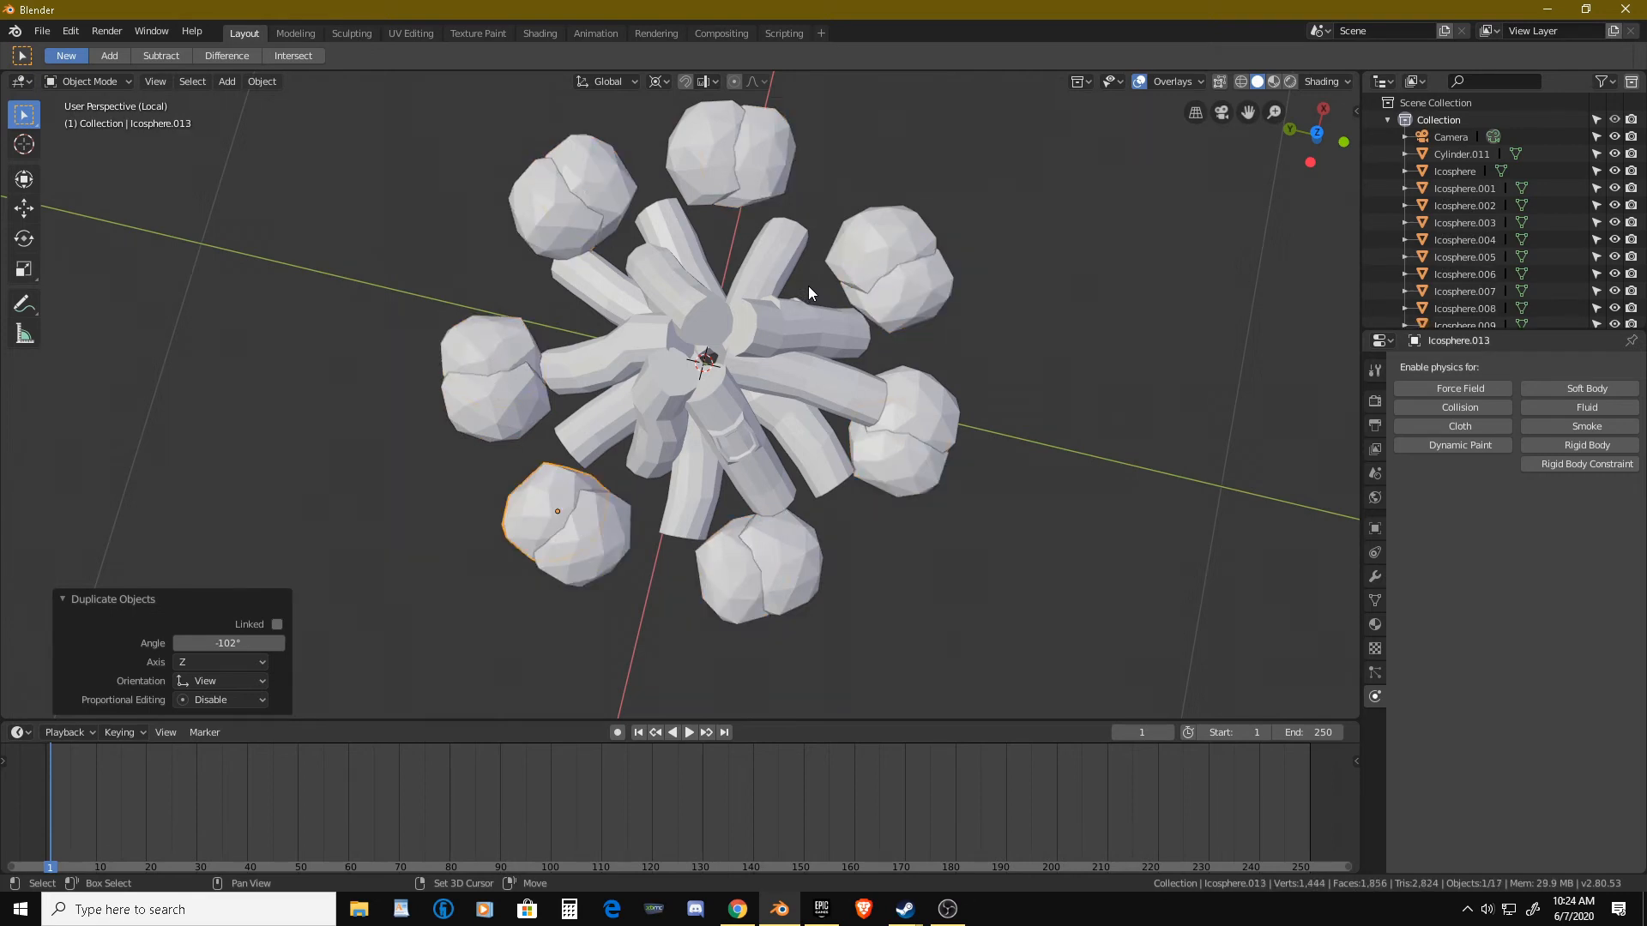
Spread three overlapping stones into gaps in the ring, moving the last copy about 0.052 m in X and 0.049 m in Y.
middle_drag(830, 371, 676, 558)
key(g)
click(720, 480)
click(815, 537)
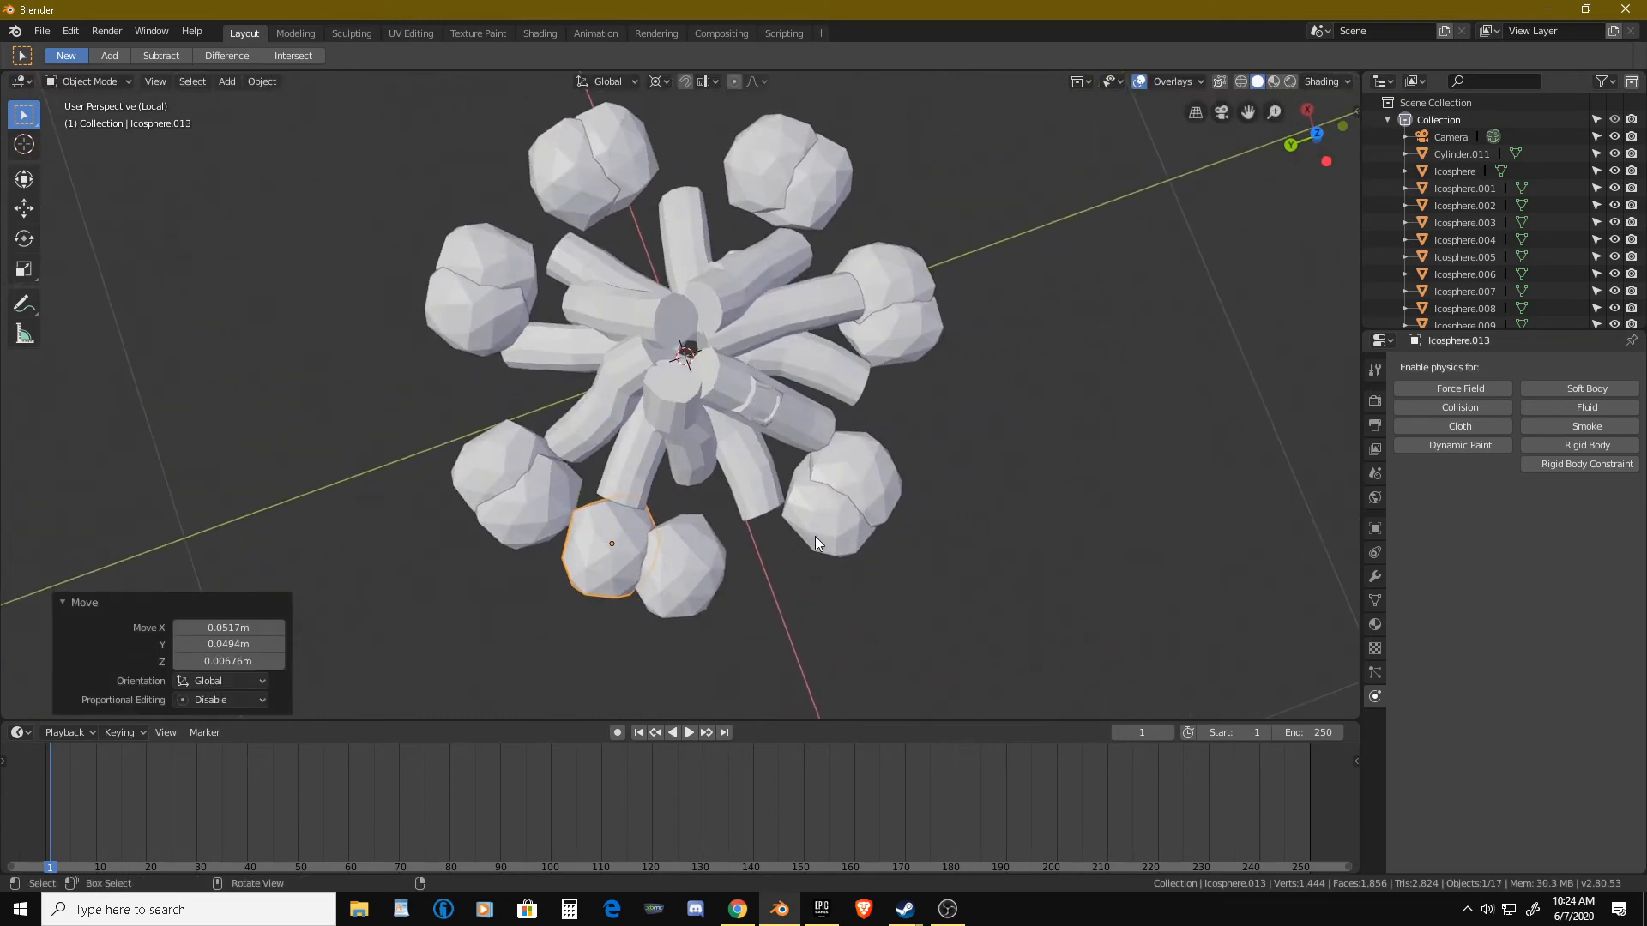
key(g)
click(785, 558)
click(906, 345)
key(g)
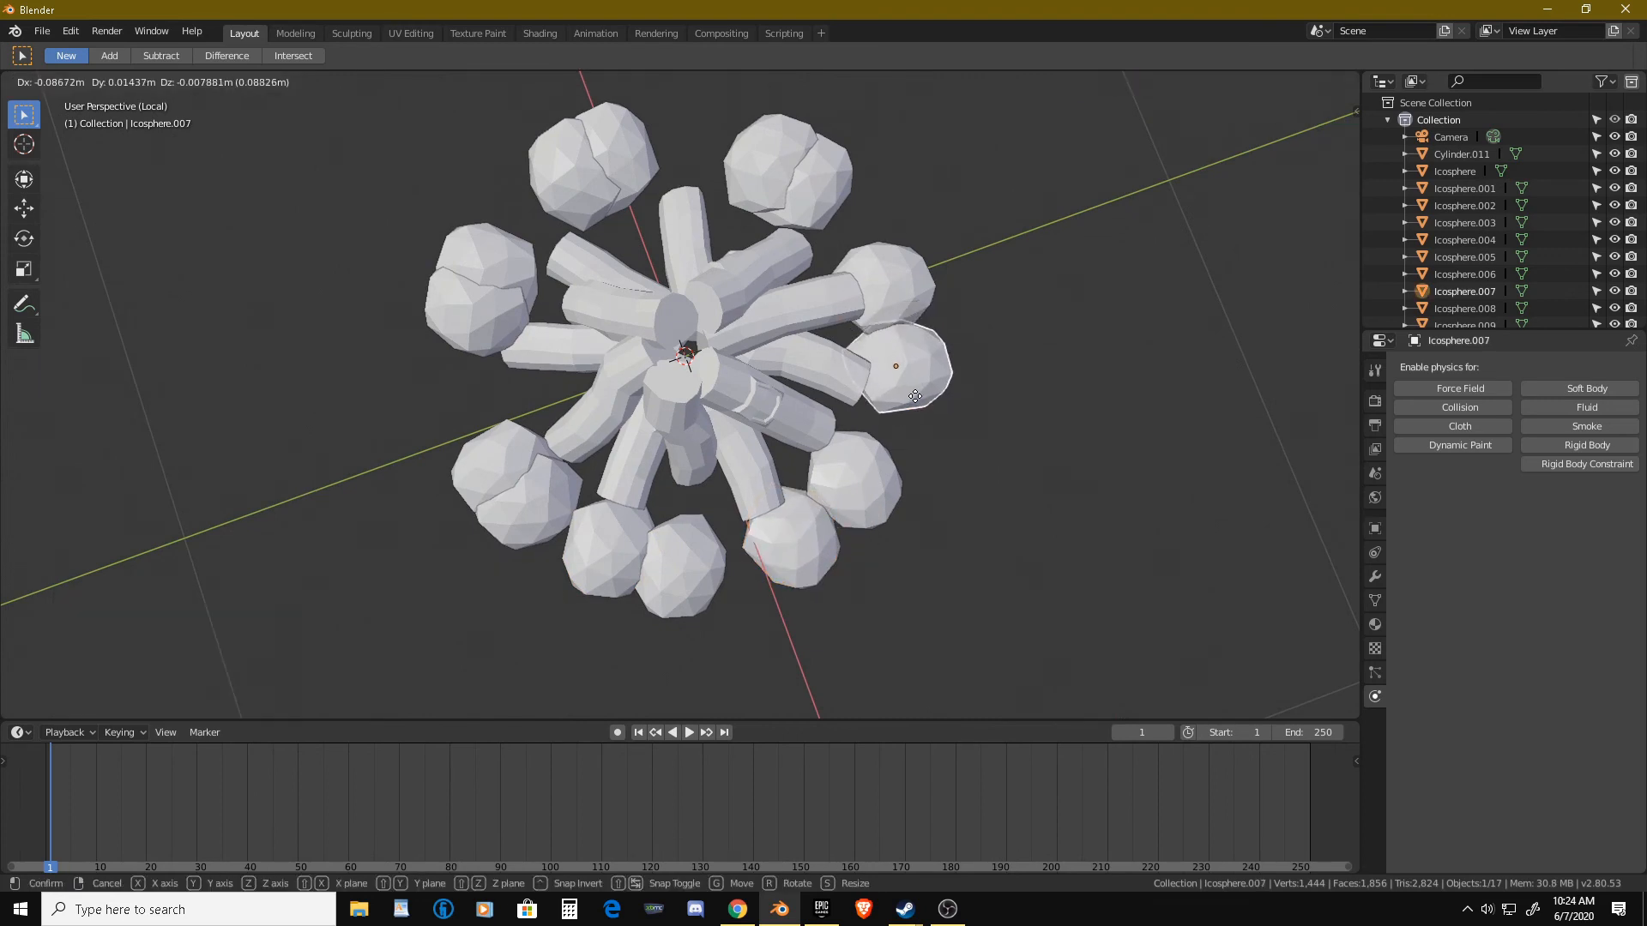
click(897, 351)
Separate the two overlapping stone pairs on the far side of the ring, shifting one stone about -0.018 m in X and -0.054 m in Y.
click(791, 185)
key(g)
click(815, 204)
click(768, 180)
key(g)
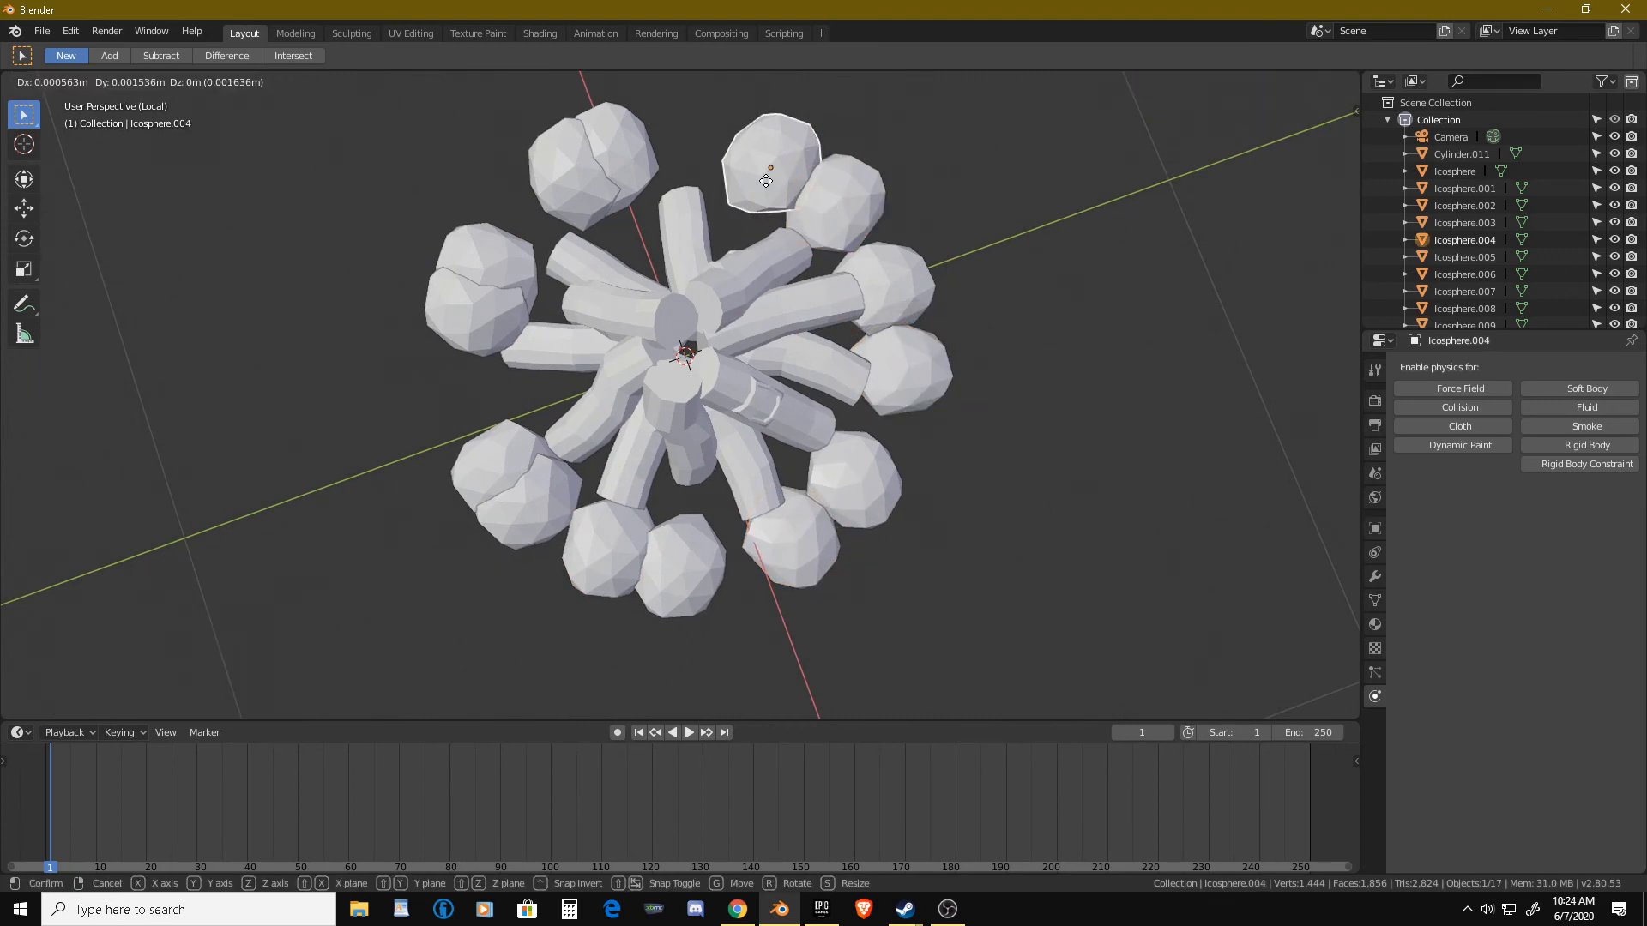
click(733, 178)
click(646, 158)
key(g)
click(645, 162)
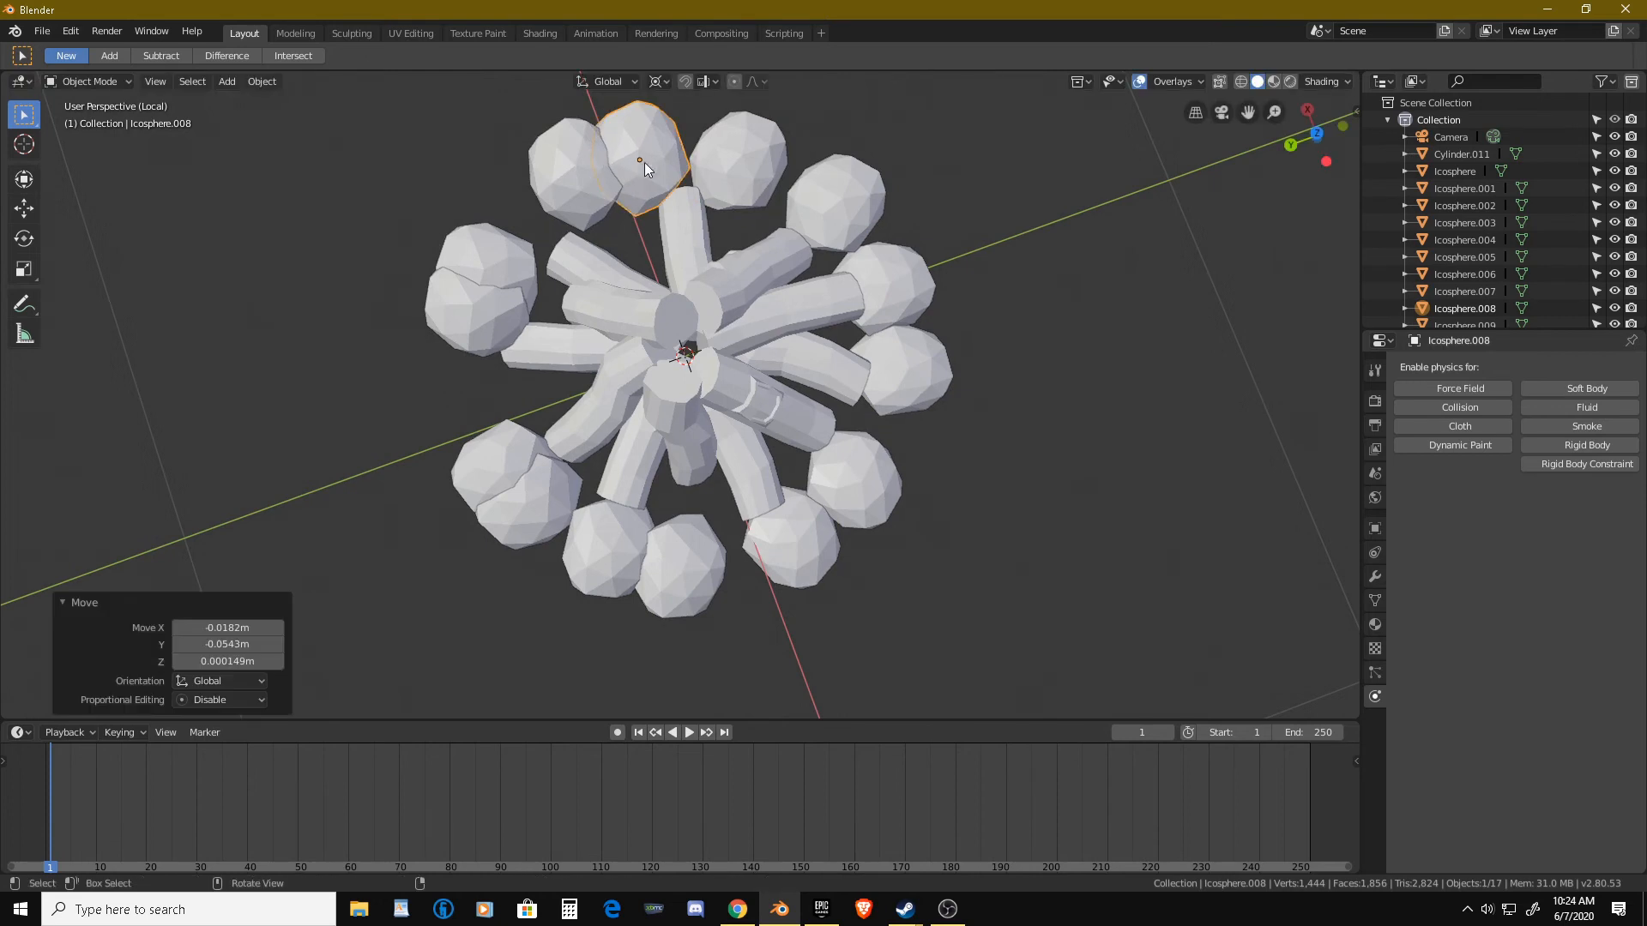
click(574, 187)
key(g)
click(553, 205)
Pull apart the remaining overlapping stone pairs, moving one about -0.094 m in X and 0.052 m in Y and nudging the next two apart.
click(500, 246)
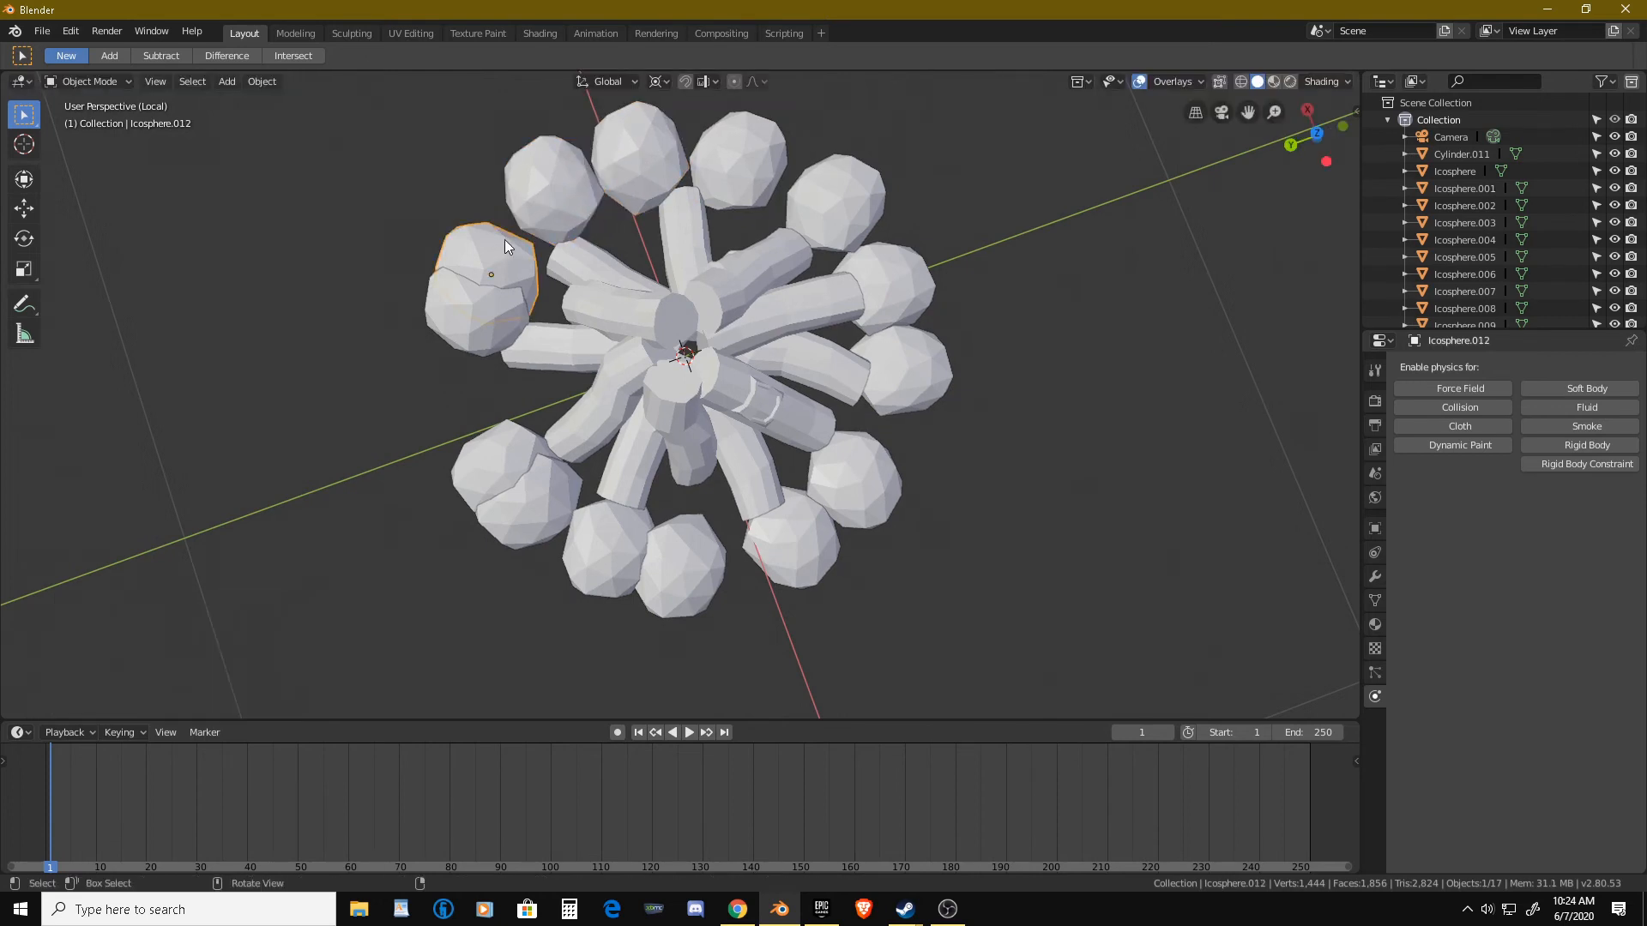
key(g)
click(463, 396)
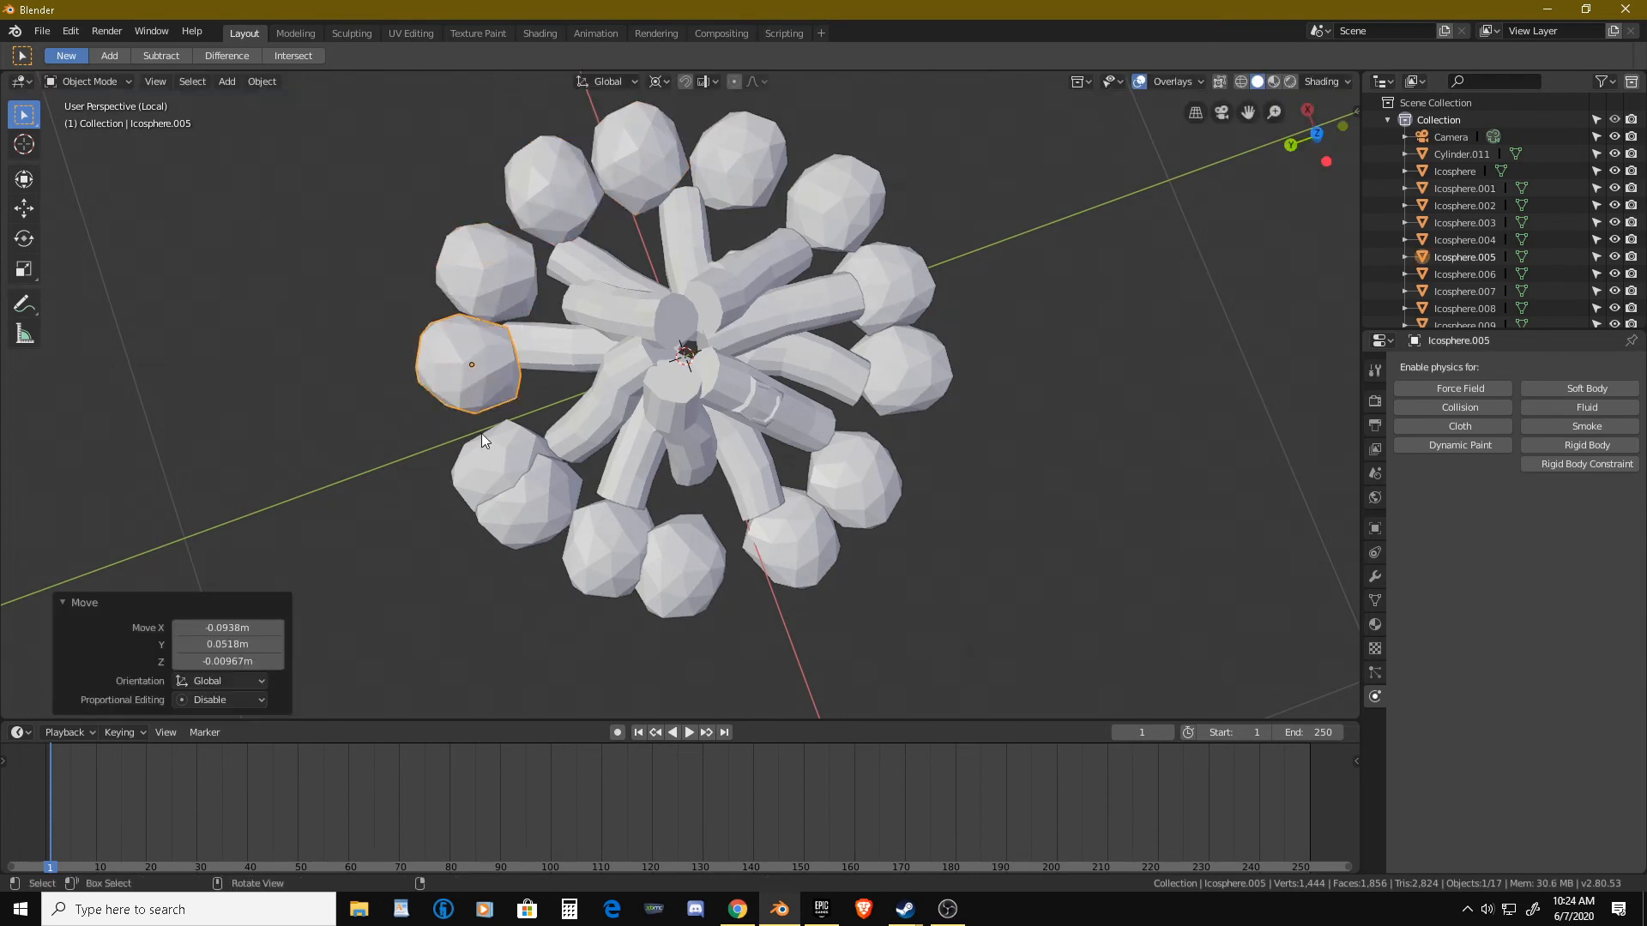
click(482, 436)
key(g)
click(473, 429)
click(541, 511)
key(g)
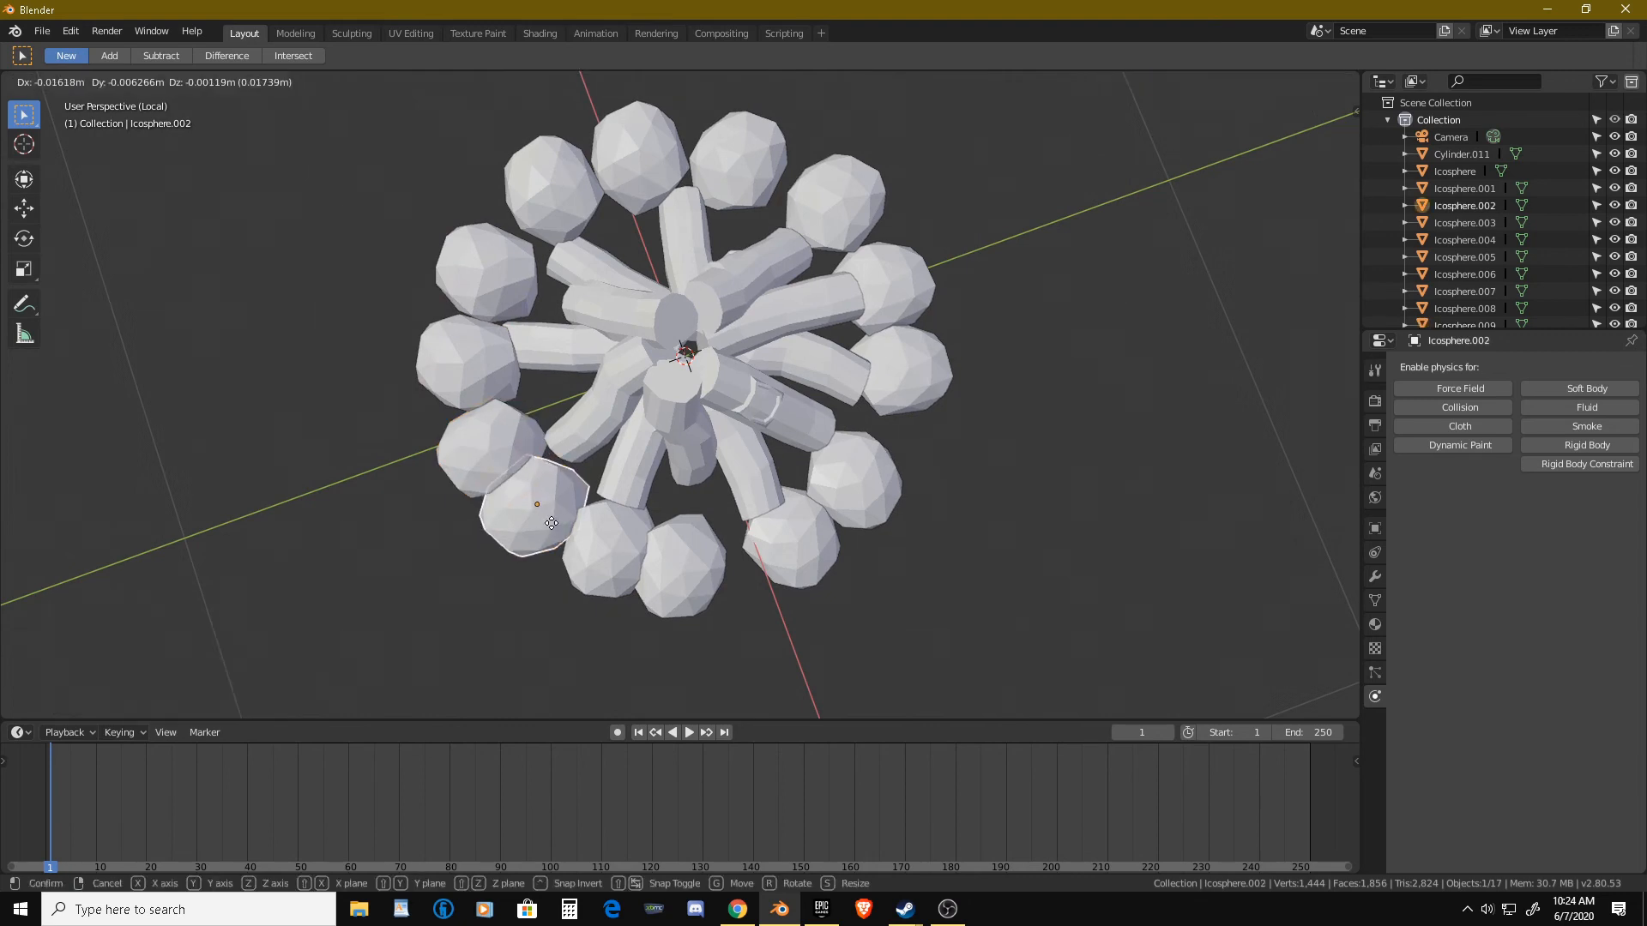
click(564, 533)
Even out two near-side stones, moving one about -0.020 m in X and -0.054 m in Y, the other -0.026 m and -0.013 m.
click(687, 568)
key(g)
click(716, 566)
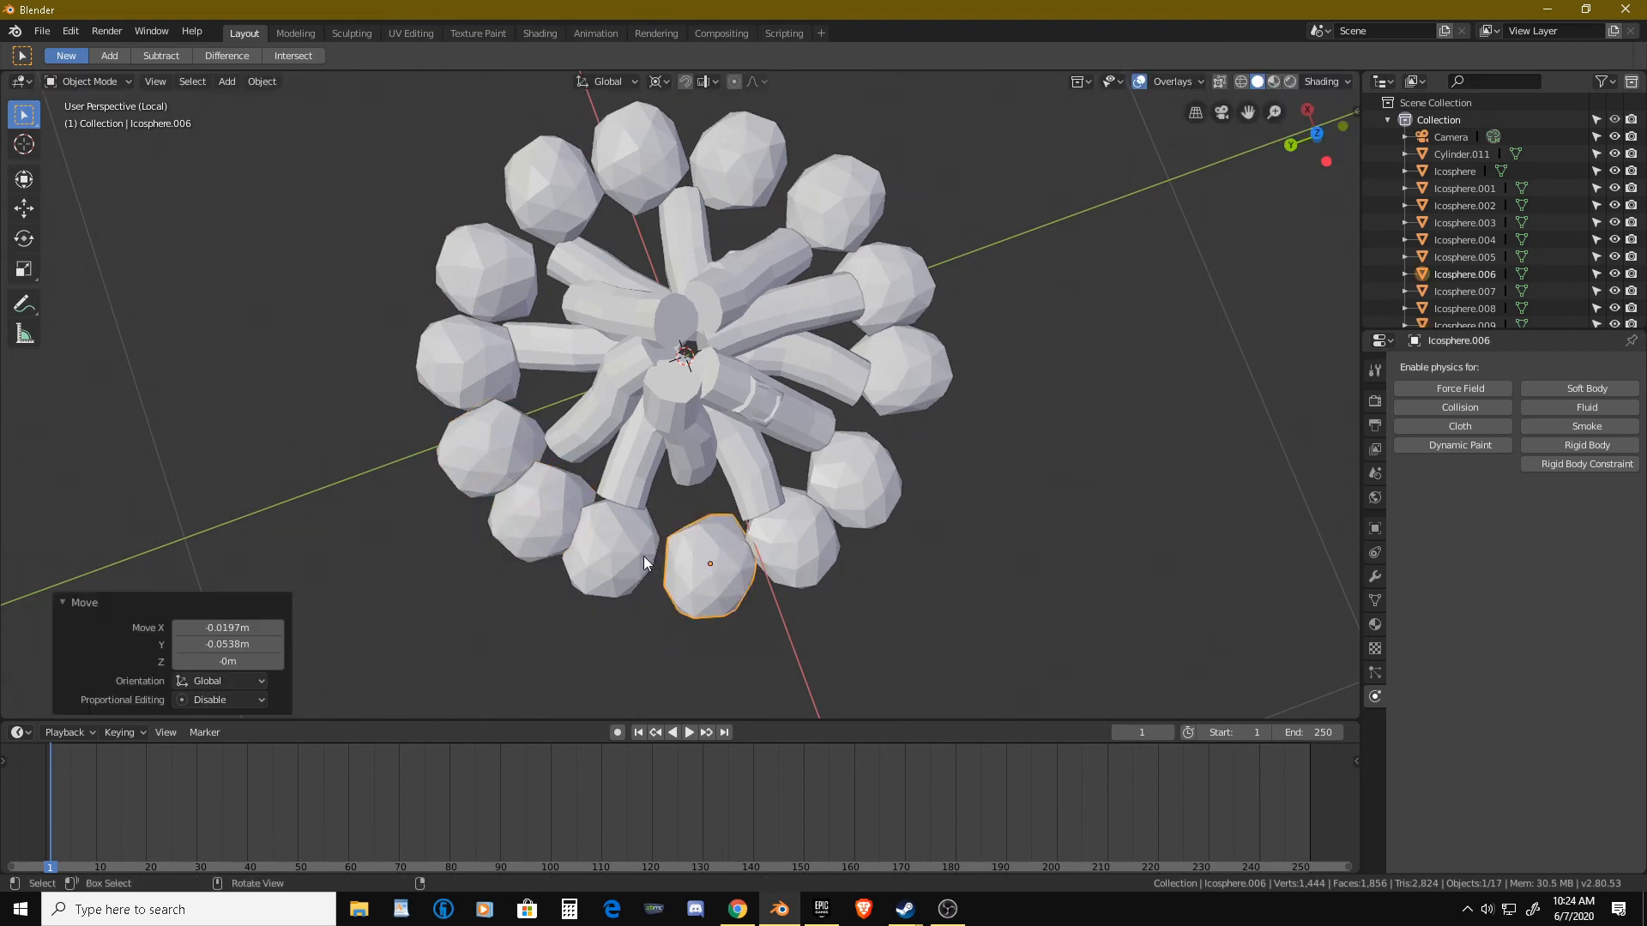
click(639, 552)
key(g)
click(630, 549)
Select all the stones in the ring while leaving the log pile out of the selection.
middle_drag(630, 549, 894, 347)
key(b)
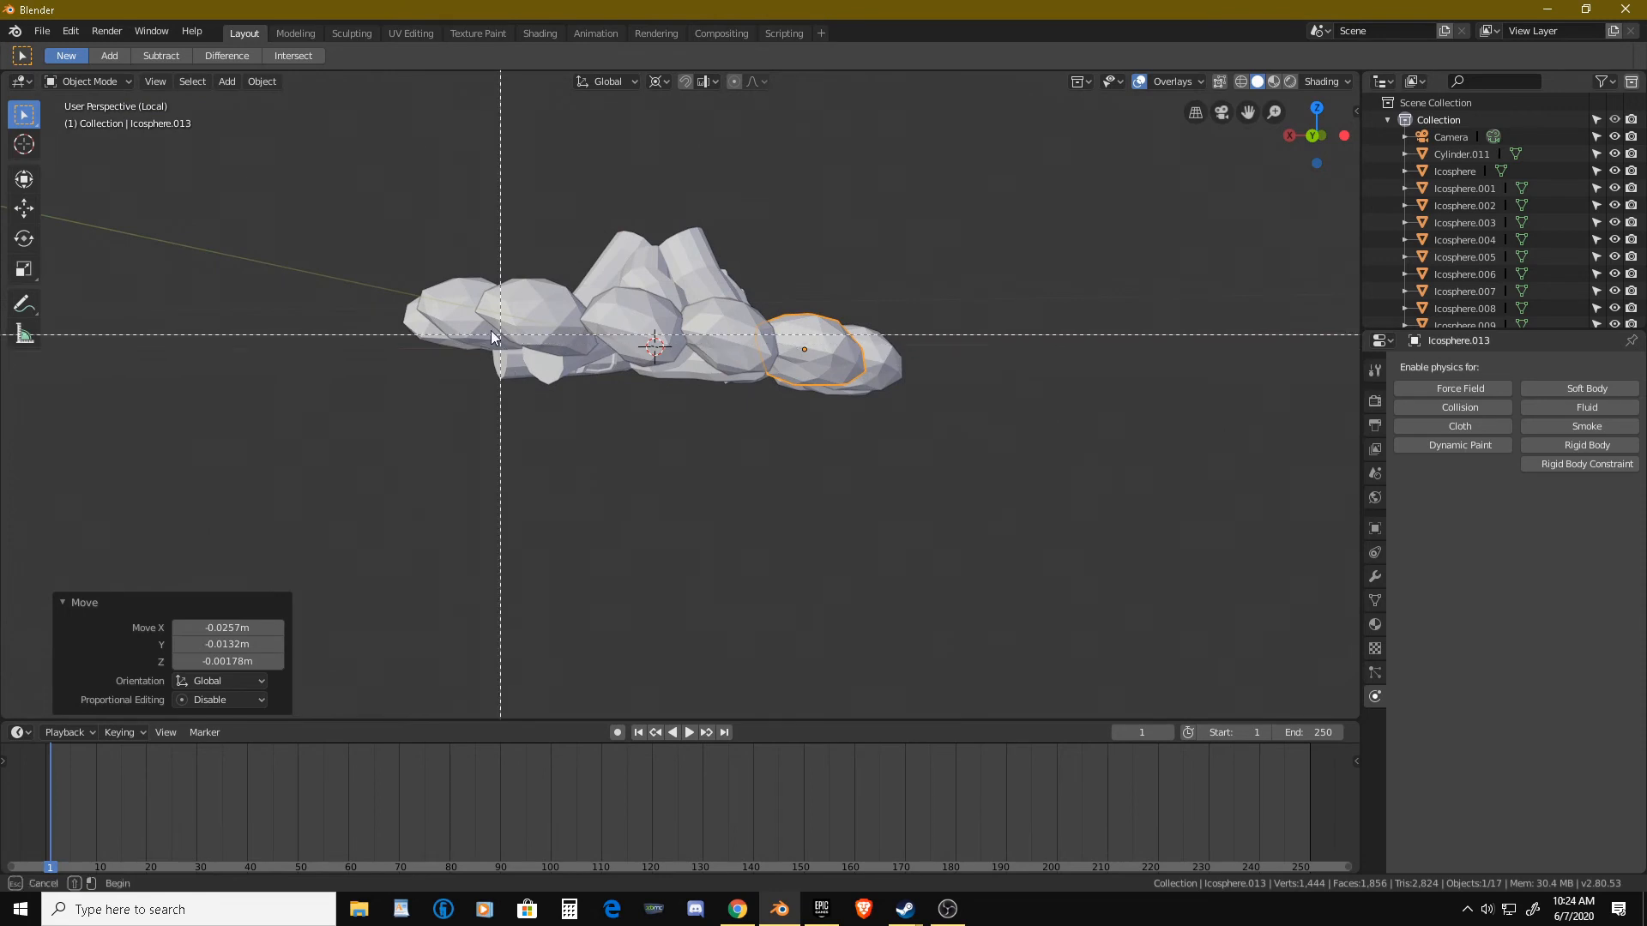
mouse_move(309, 264)
mouse_down()
mouse_move(695, 389)
mouse_move(1042, 459)
mouse_up()
middle_drag(959, 425, 745, 388)
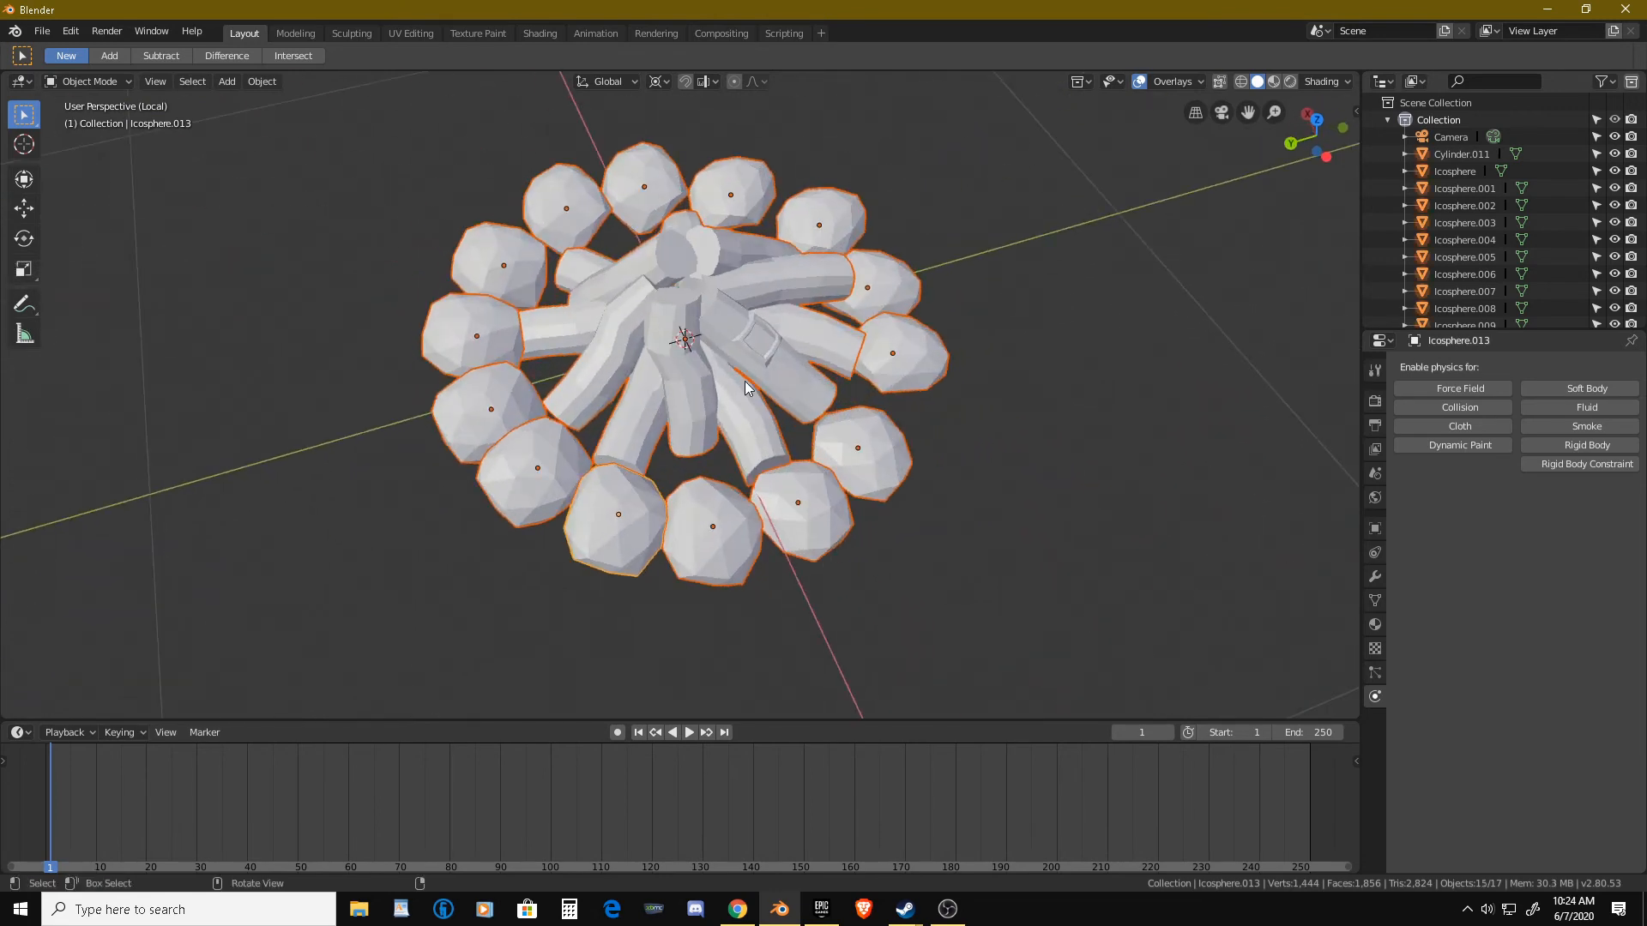
shift+click(728, 326)
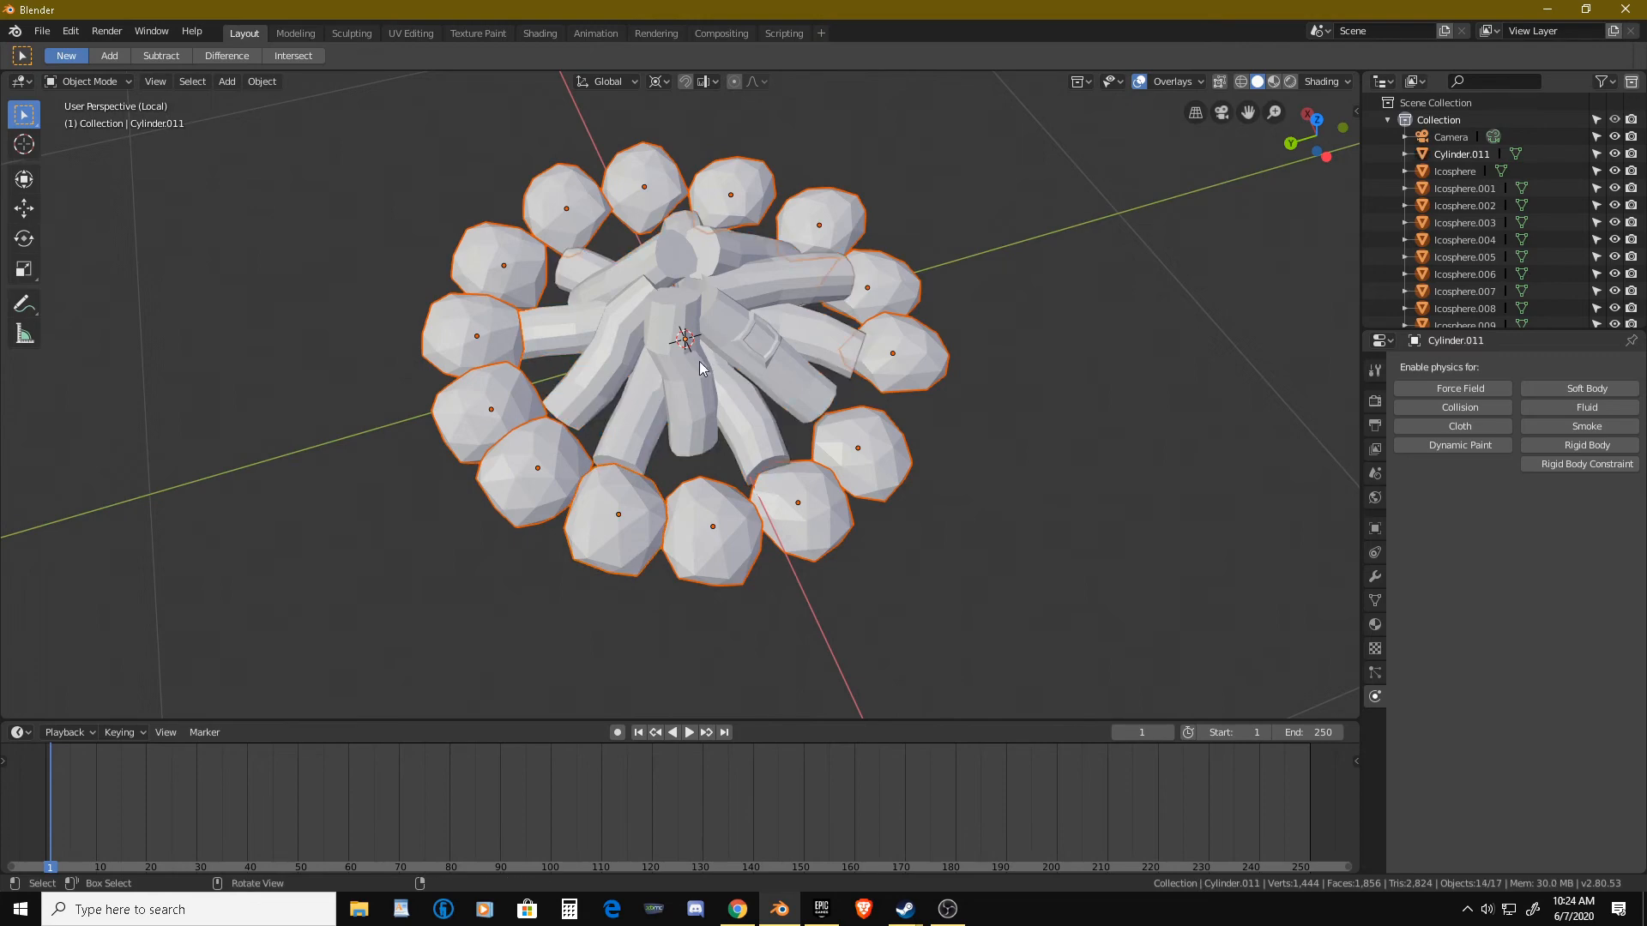
Level the ring of stones by rotating it 6.21° in front view and 1.56° in right view.
middle_drag(698, 362, 804, 296)
key(KP_1)
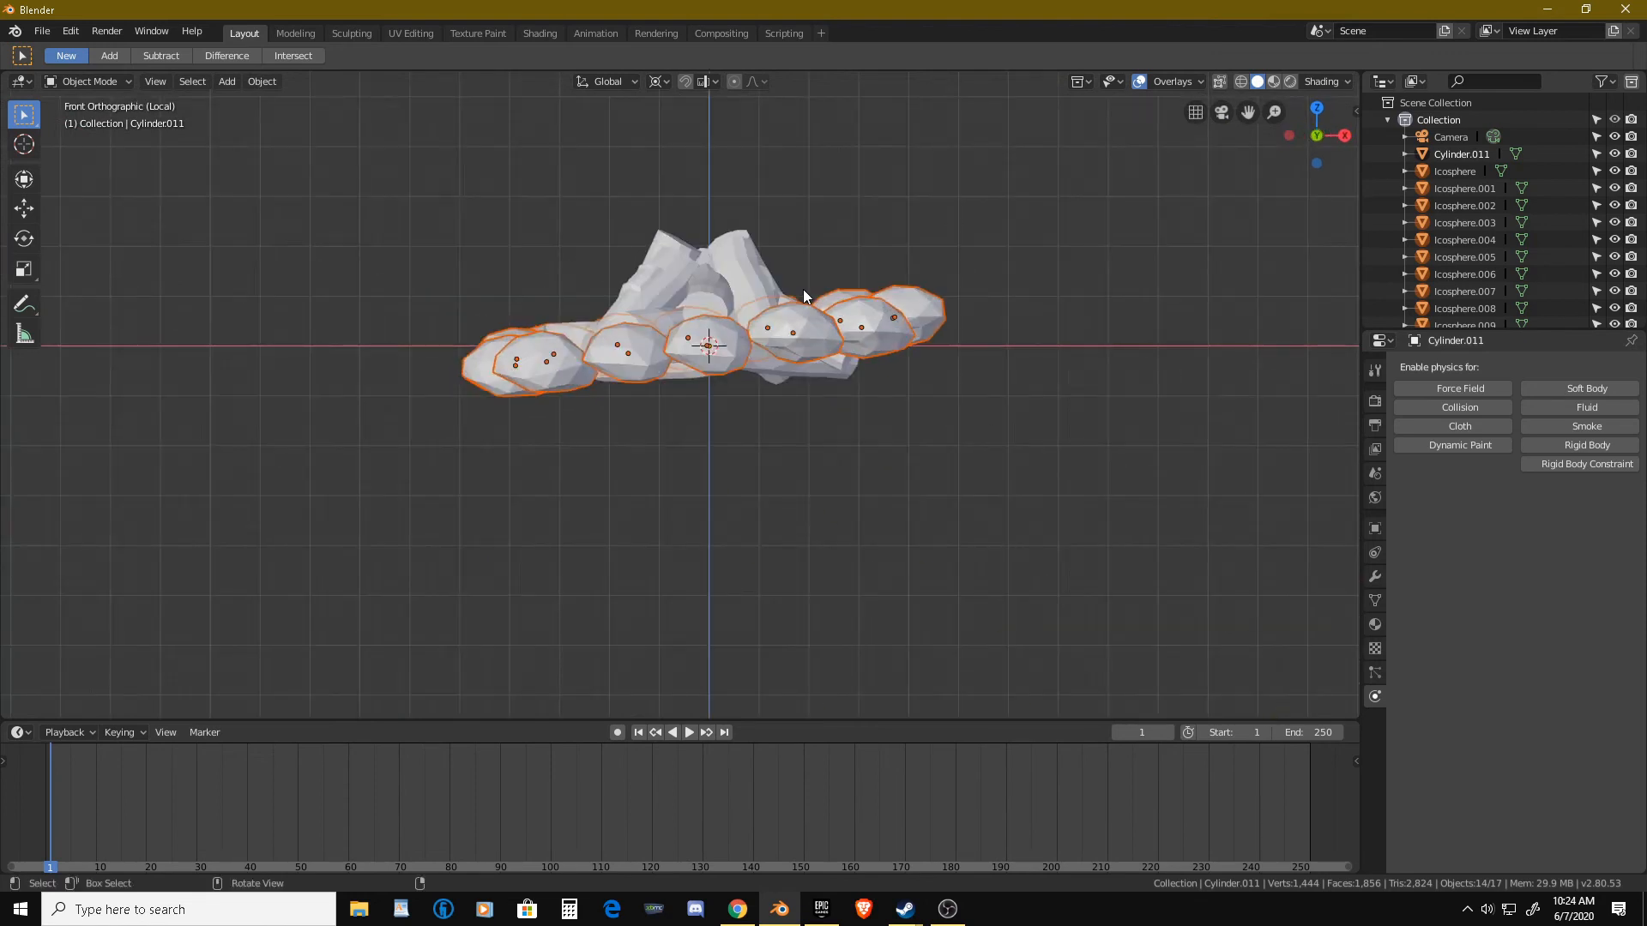
key(r)
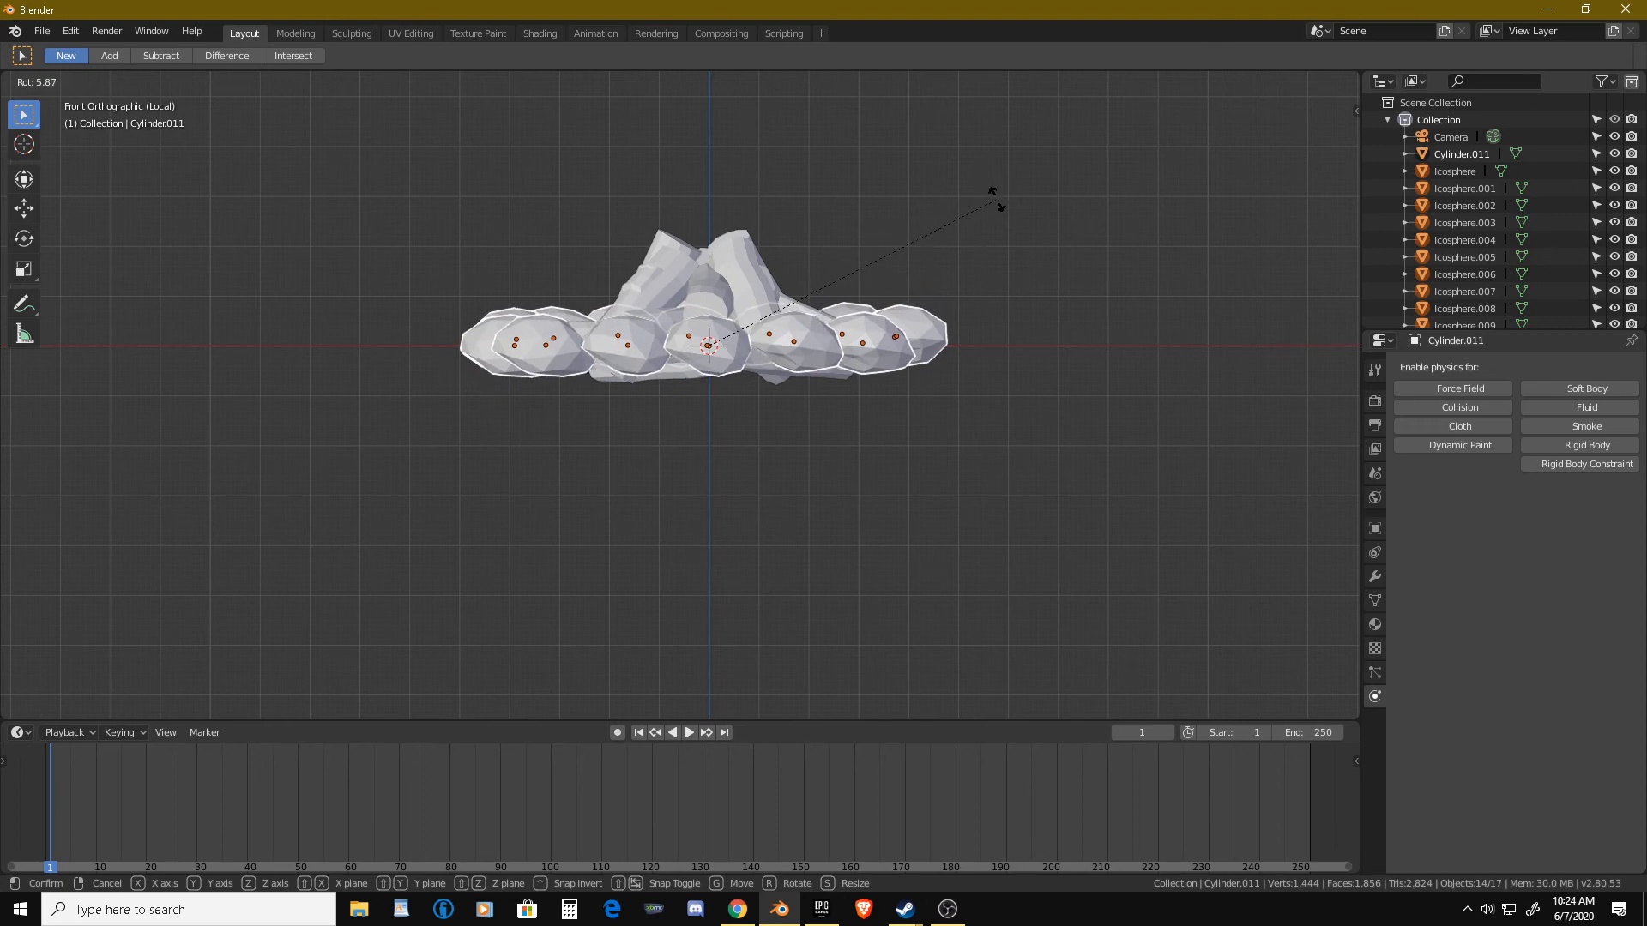
click(997, 201)
key(KP_3)
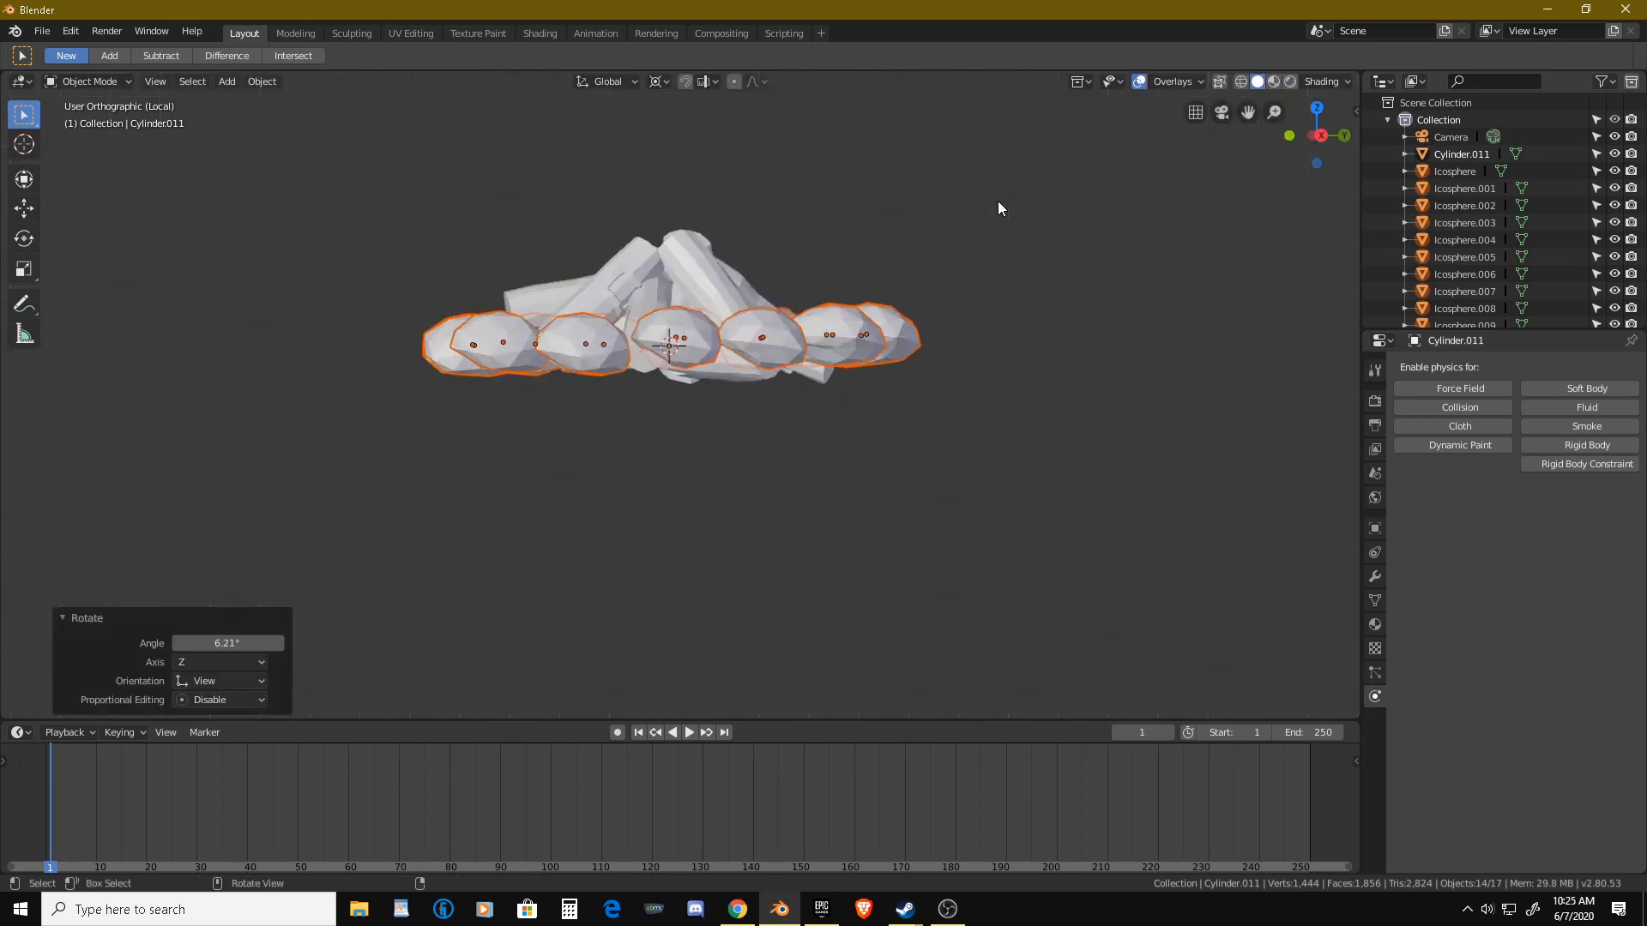
key(r)
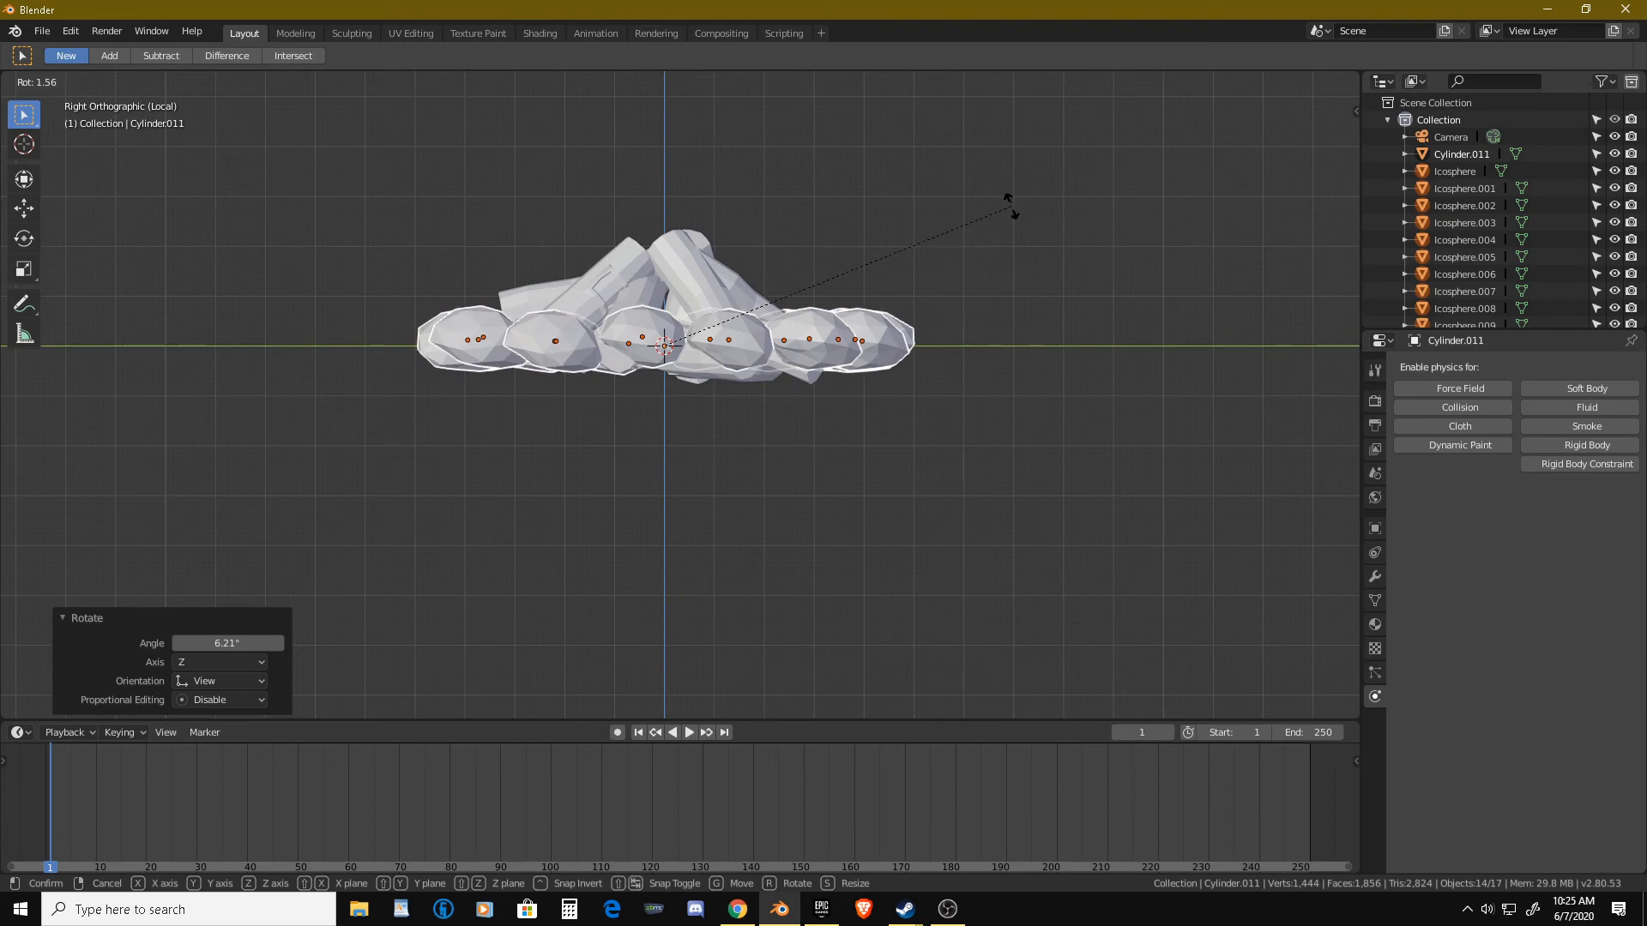
click(1011, 204)
middle_drag(909, 209, 1043, 246)
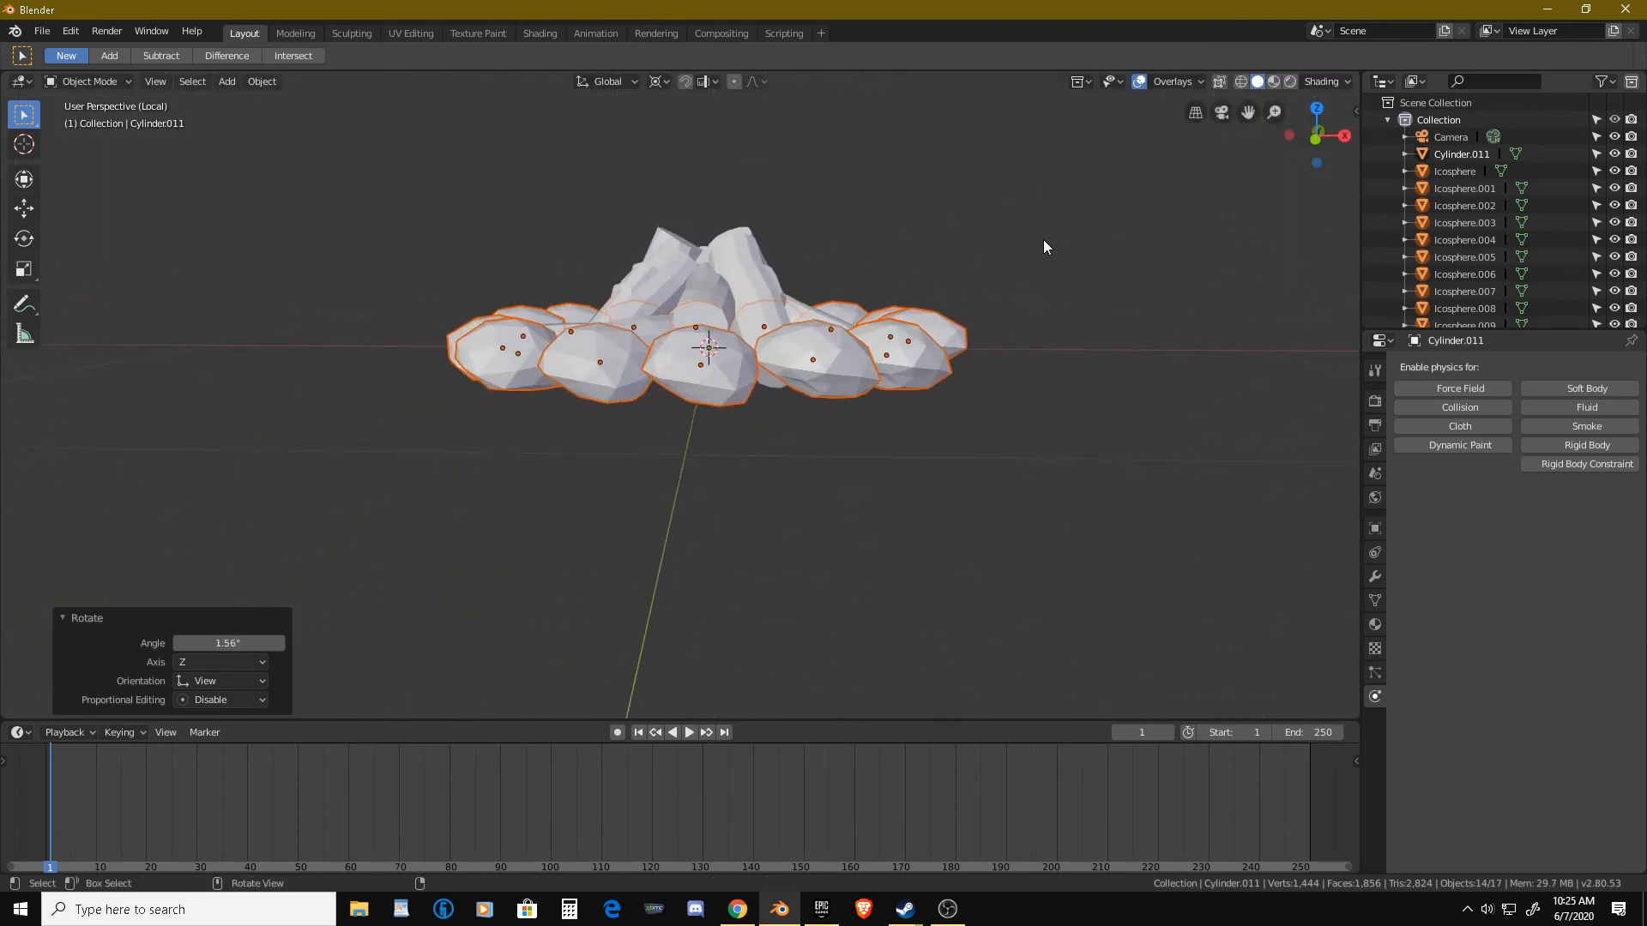
key(KP_1)
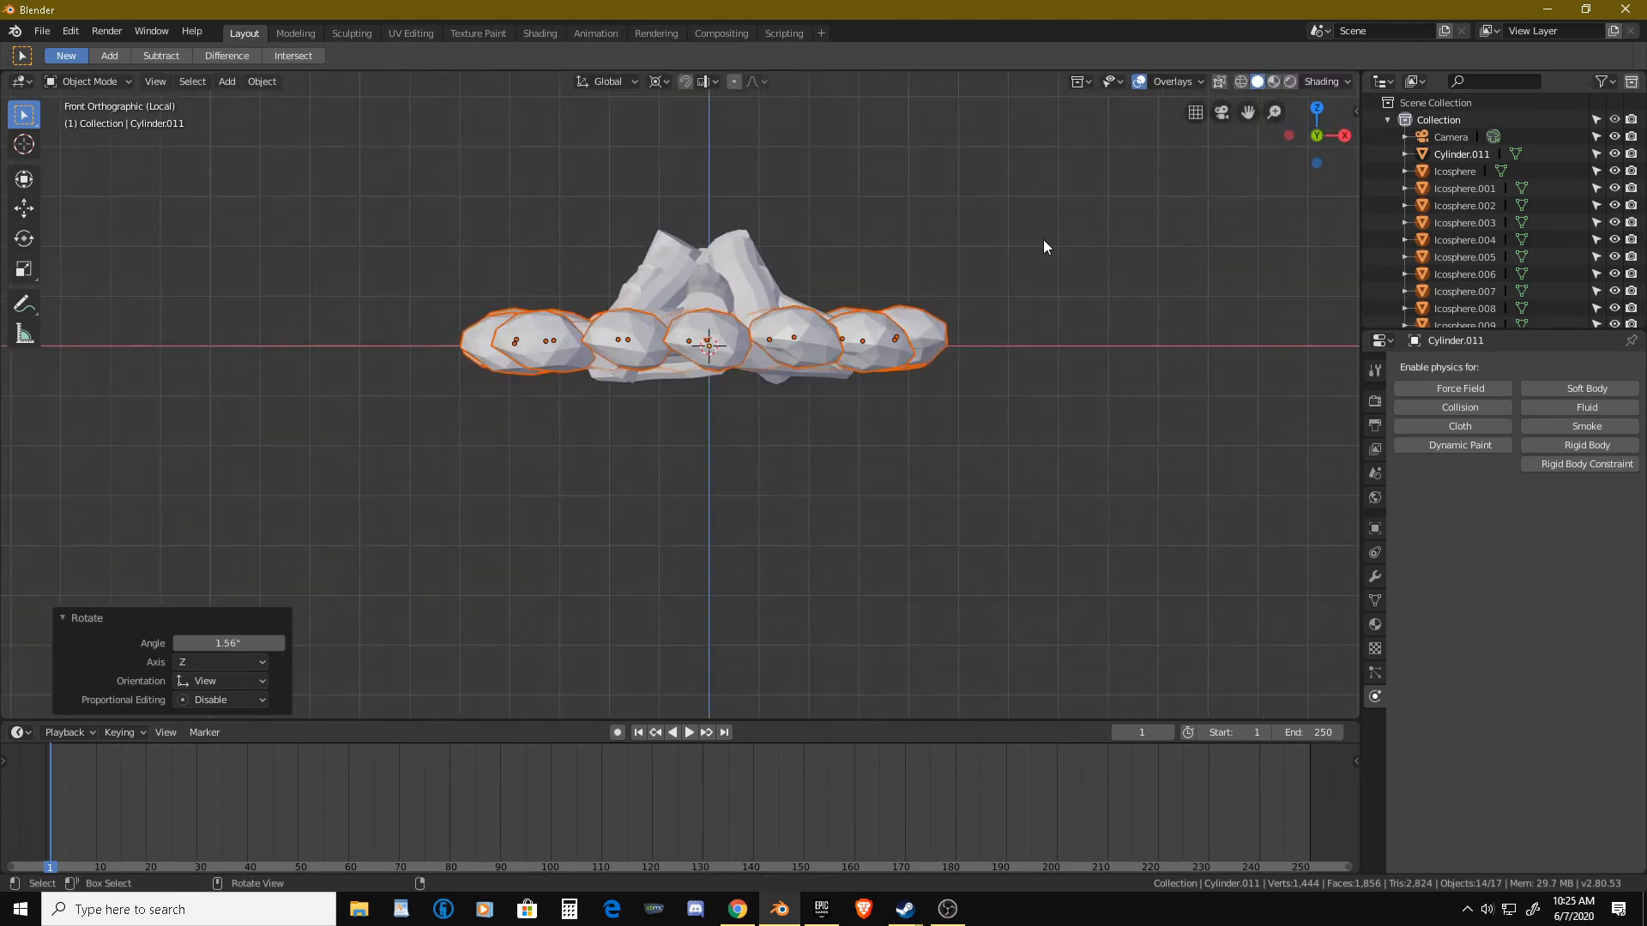
From the top view, set the pivot point to Individual Origins and rotate the stone just above the positive X axis around its own center.
key(KP_7)
click(916, 352)
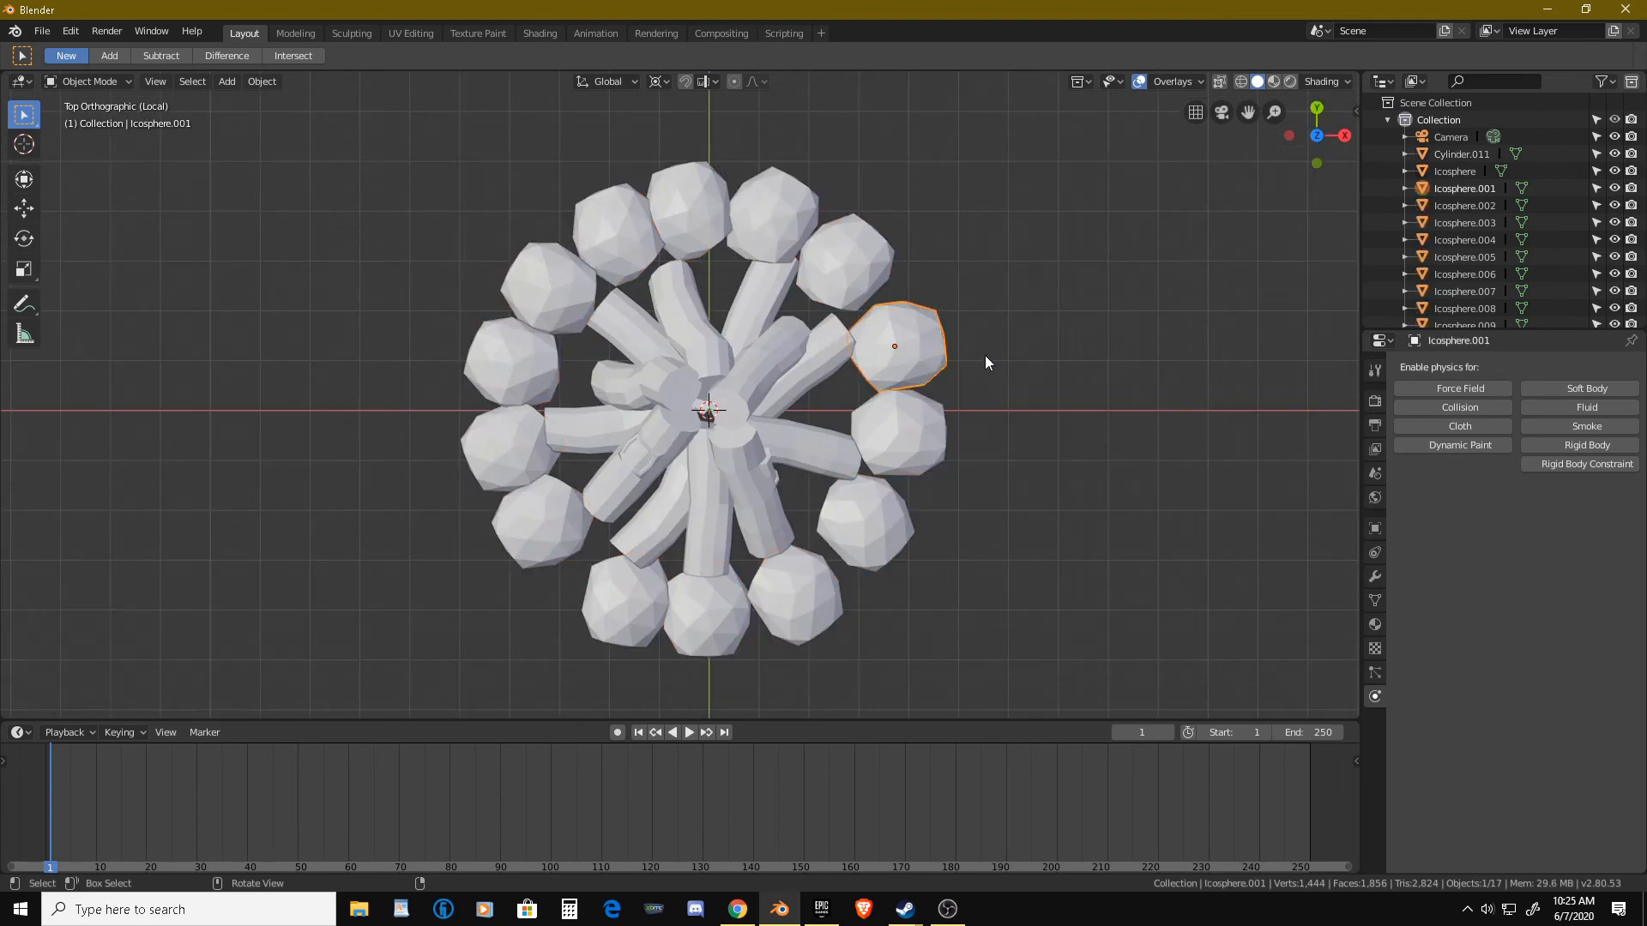
key(r)
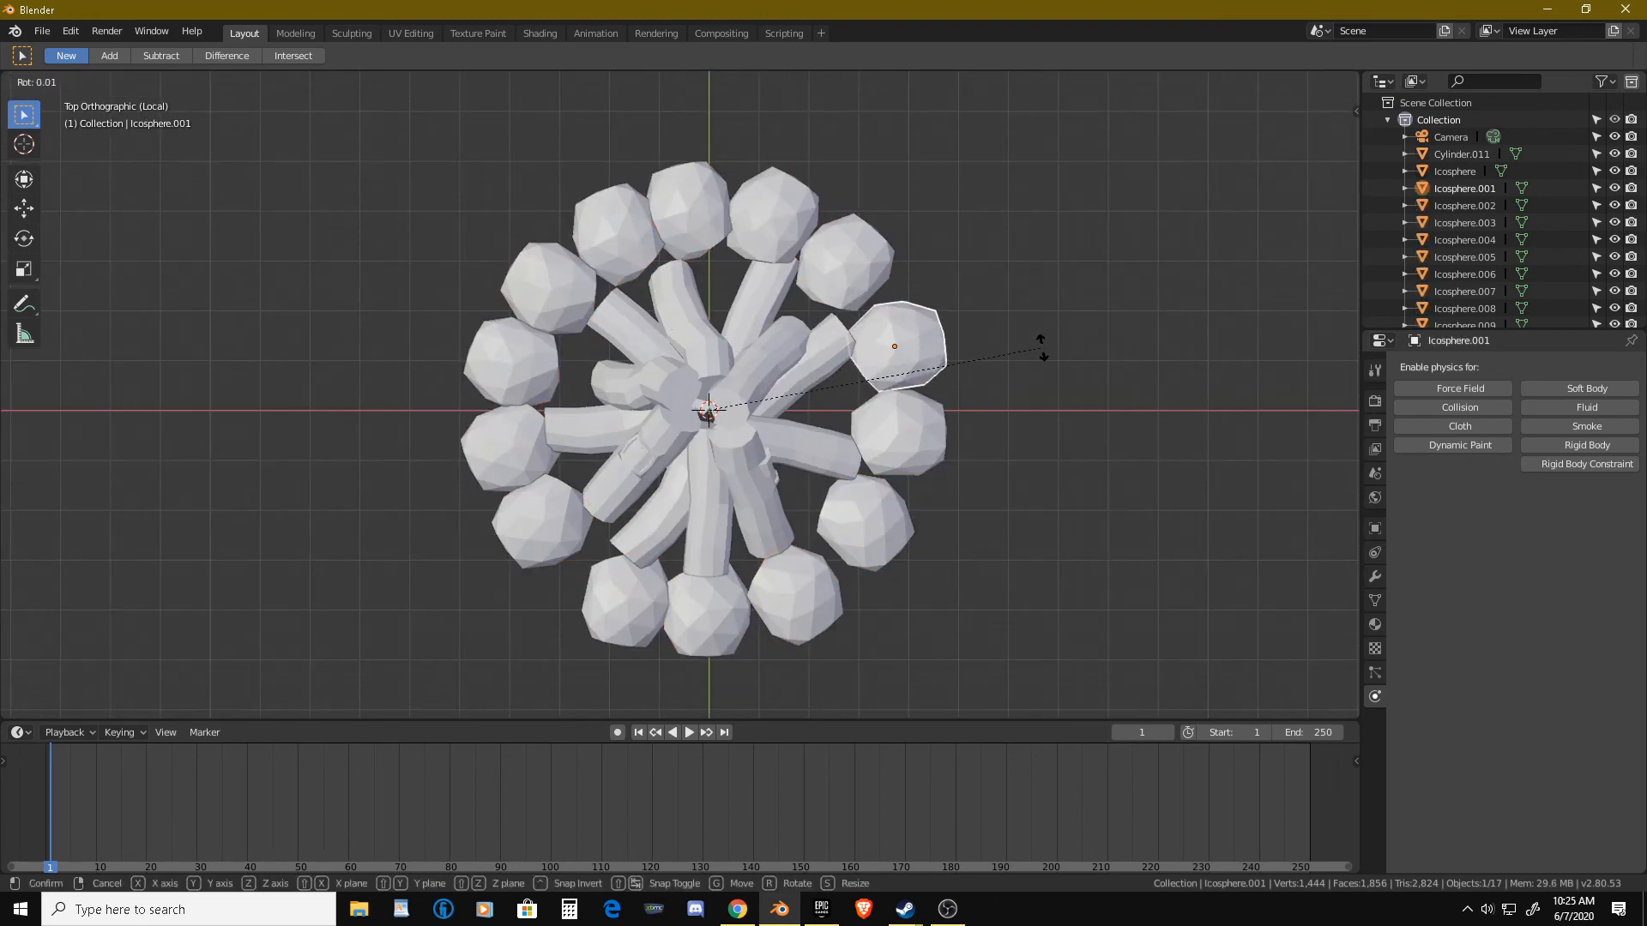
right_click(1041, 348)
click(668, 78)
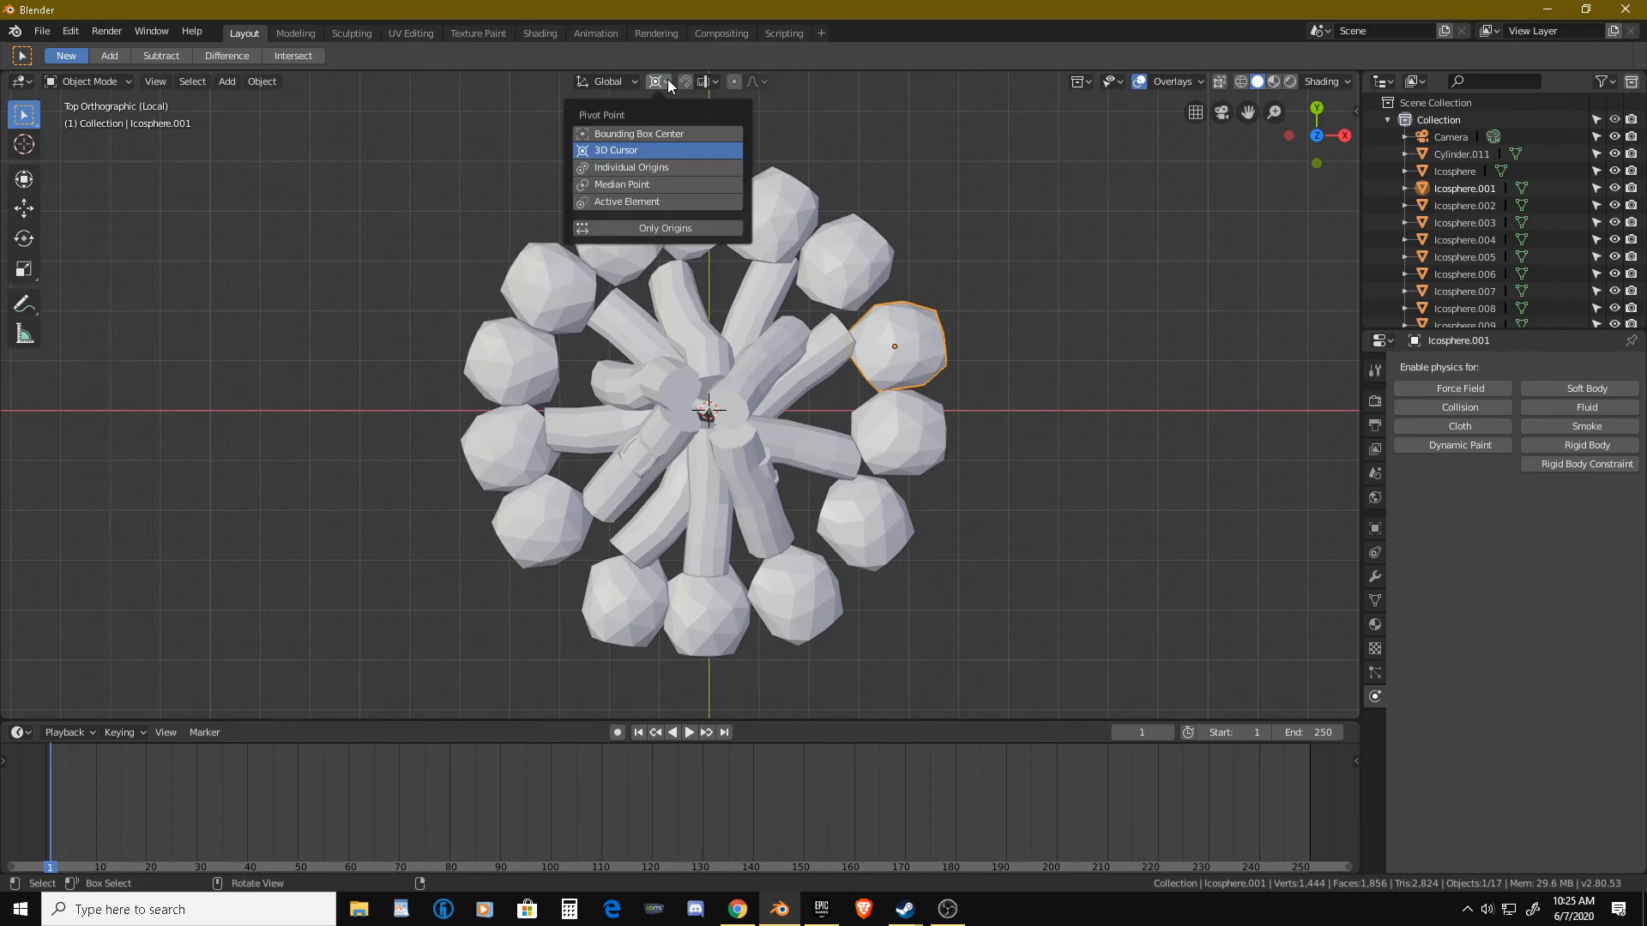
click(648, 167)
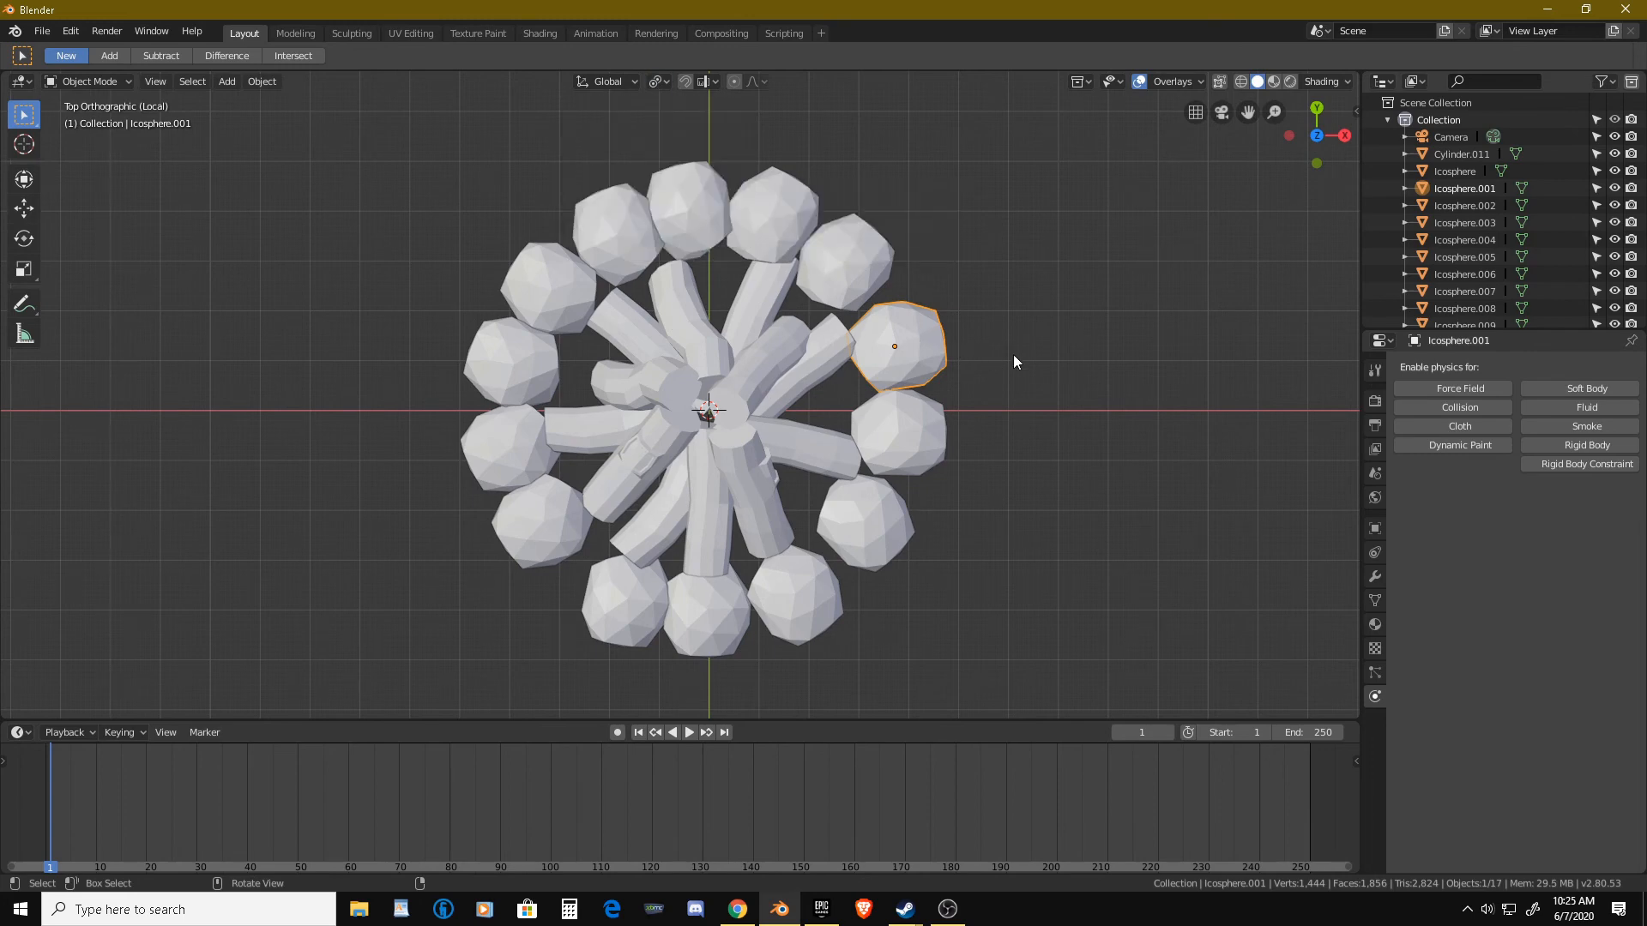
key(r)
click(1015, 242)
Rotate three stones along the positive-Y side of the ring around their own centers, two of them by -77.2° and -176°.
click(795, 194)
key(r)
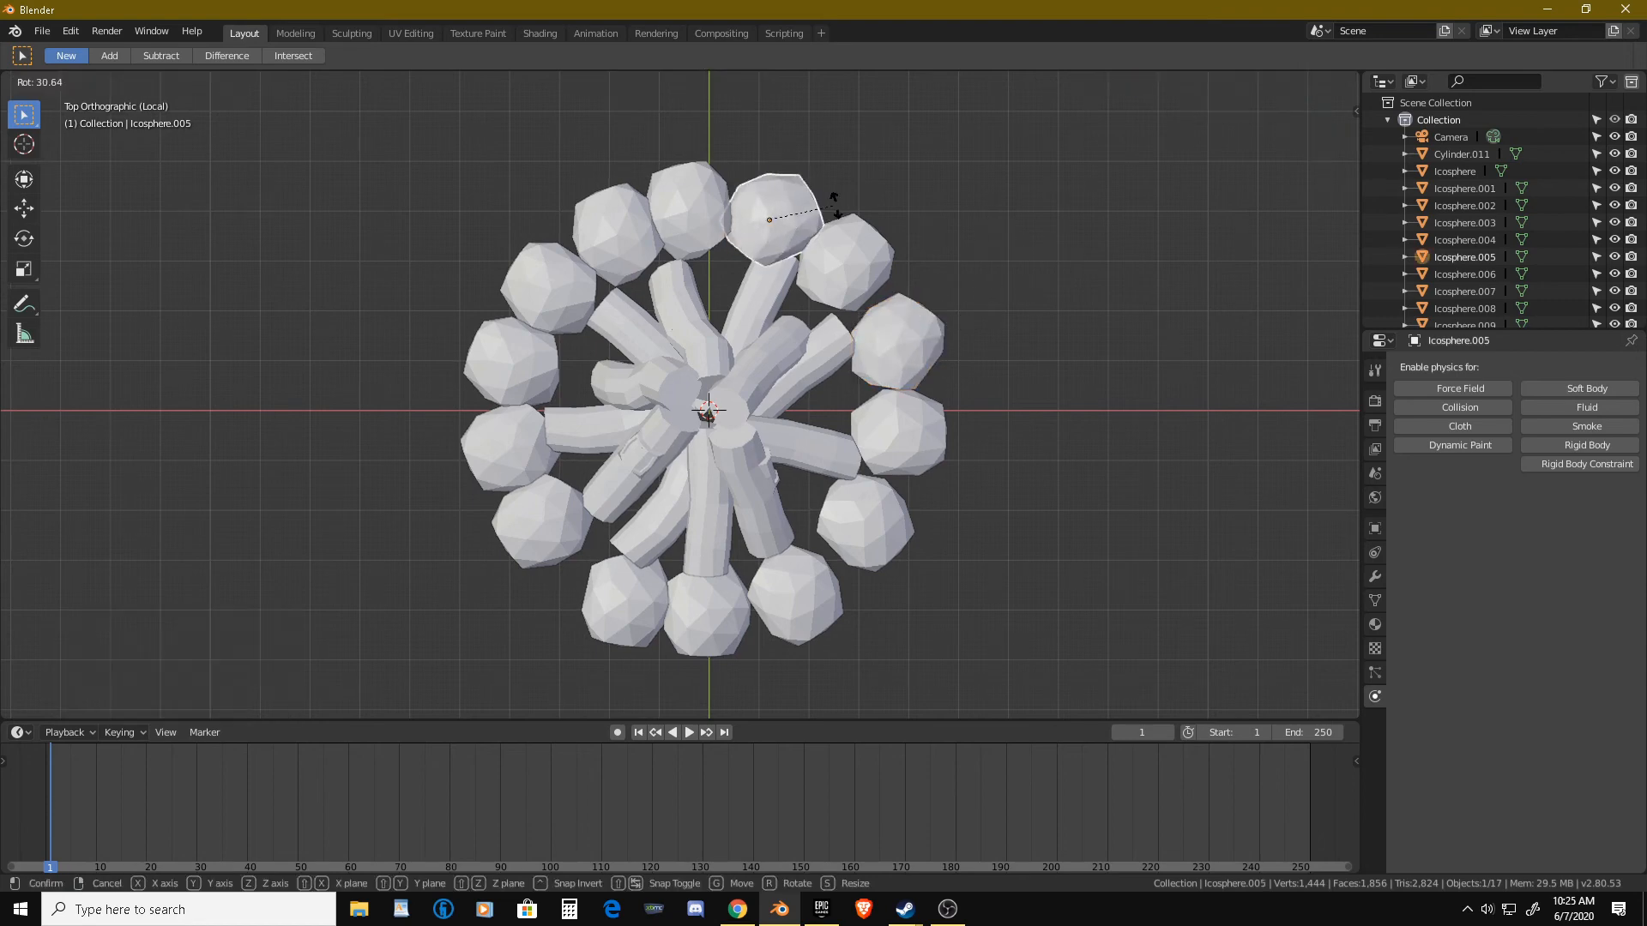
click(794, 219)
click(627, 232)
key(r)
click(583, 231)
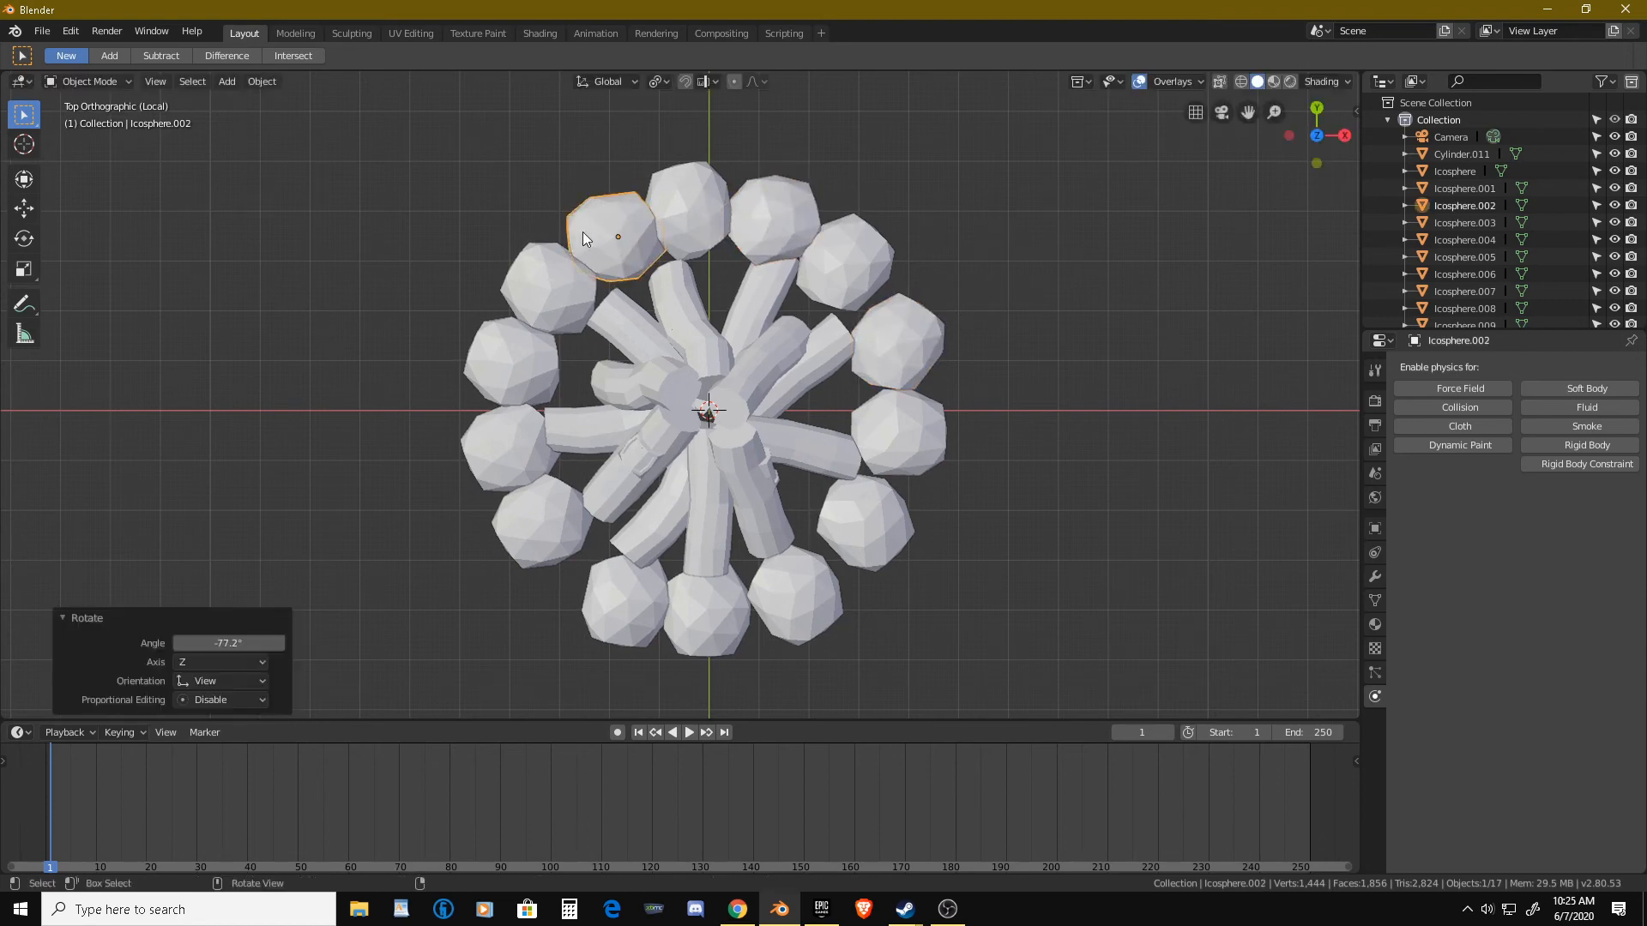
click(549, 287)
key(r)
click(557, 311)
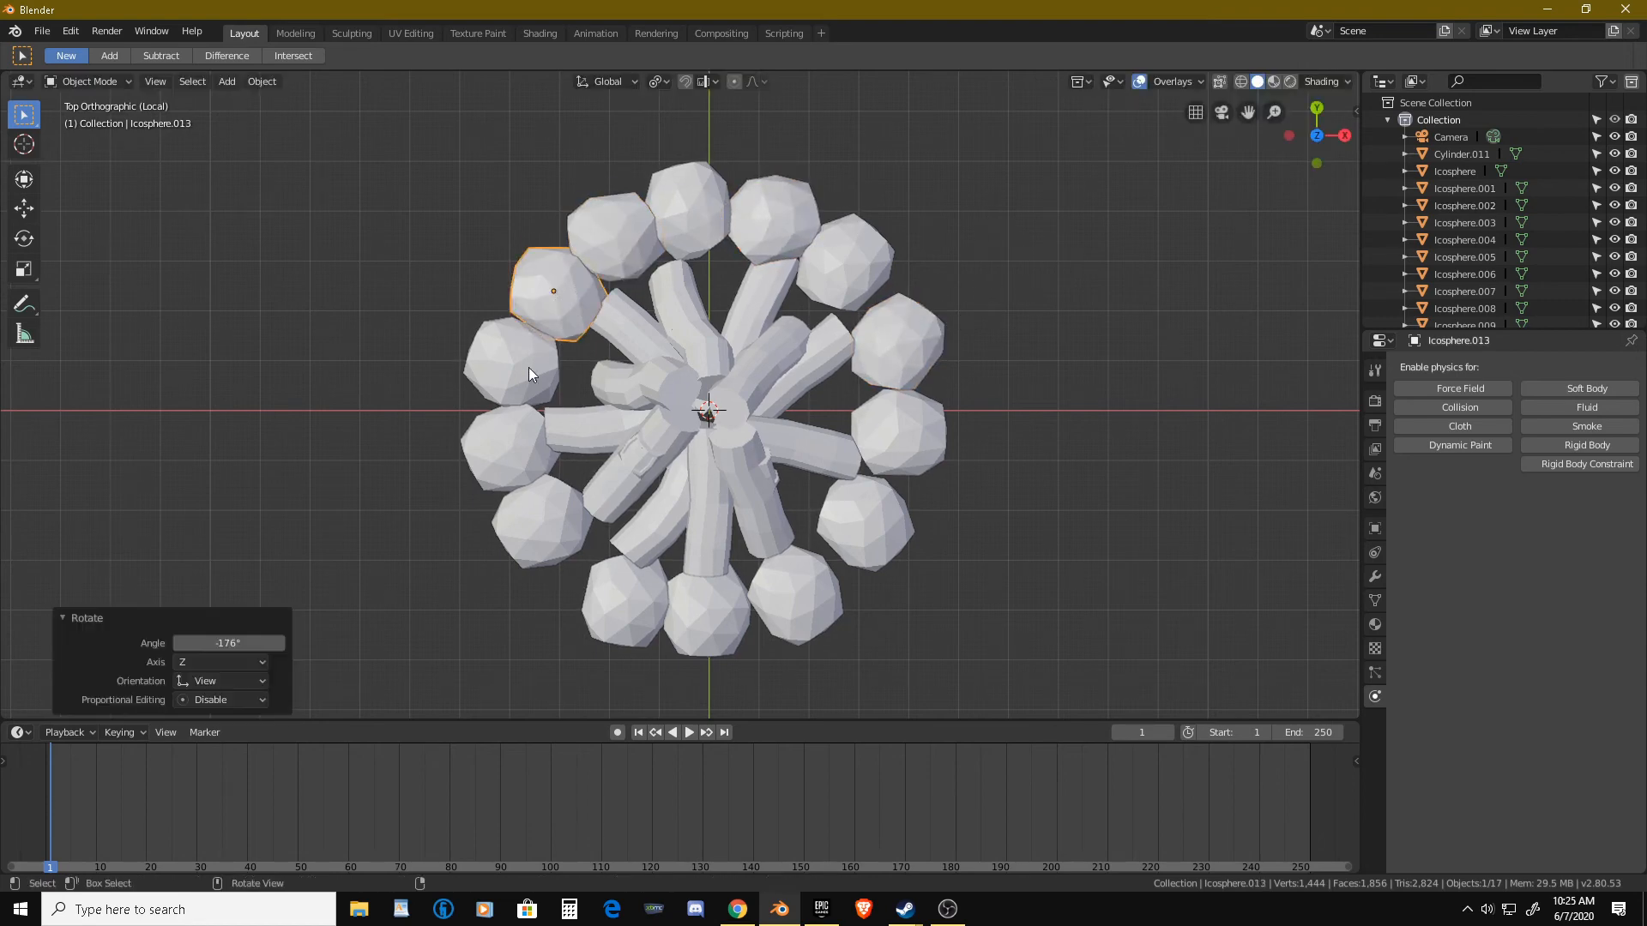
Rotate two stones on the negative-X side of the ring, and shift the lower one -0.0327 m in X and 0.012 m in Y.
click(522, 431)
key(r)
click(509, 419)
click(623, 594)
key(r)
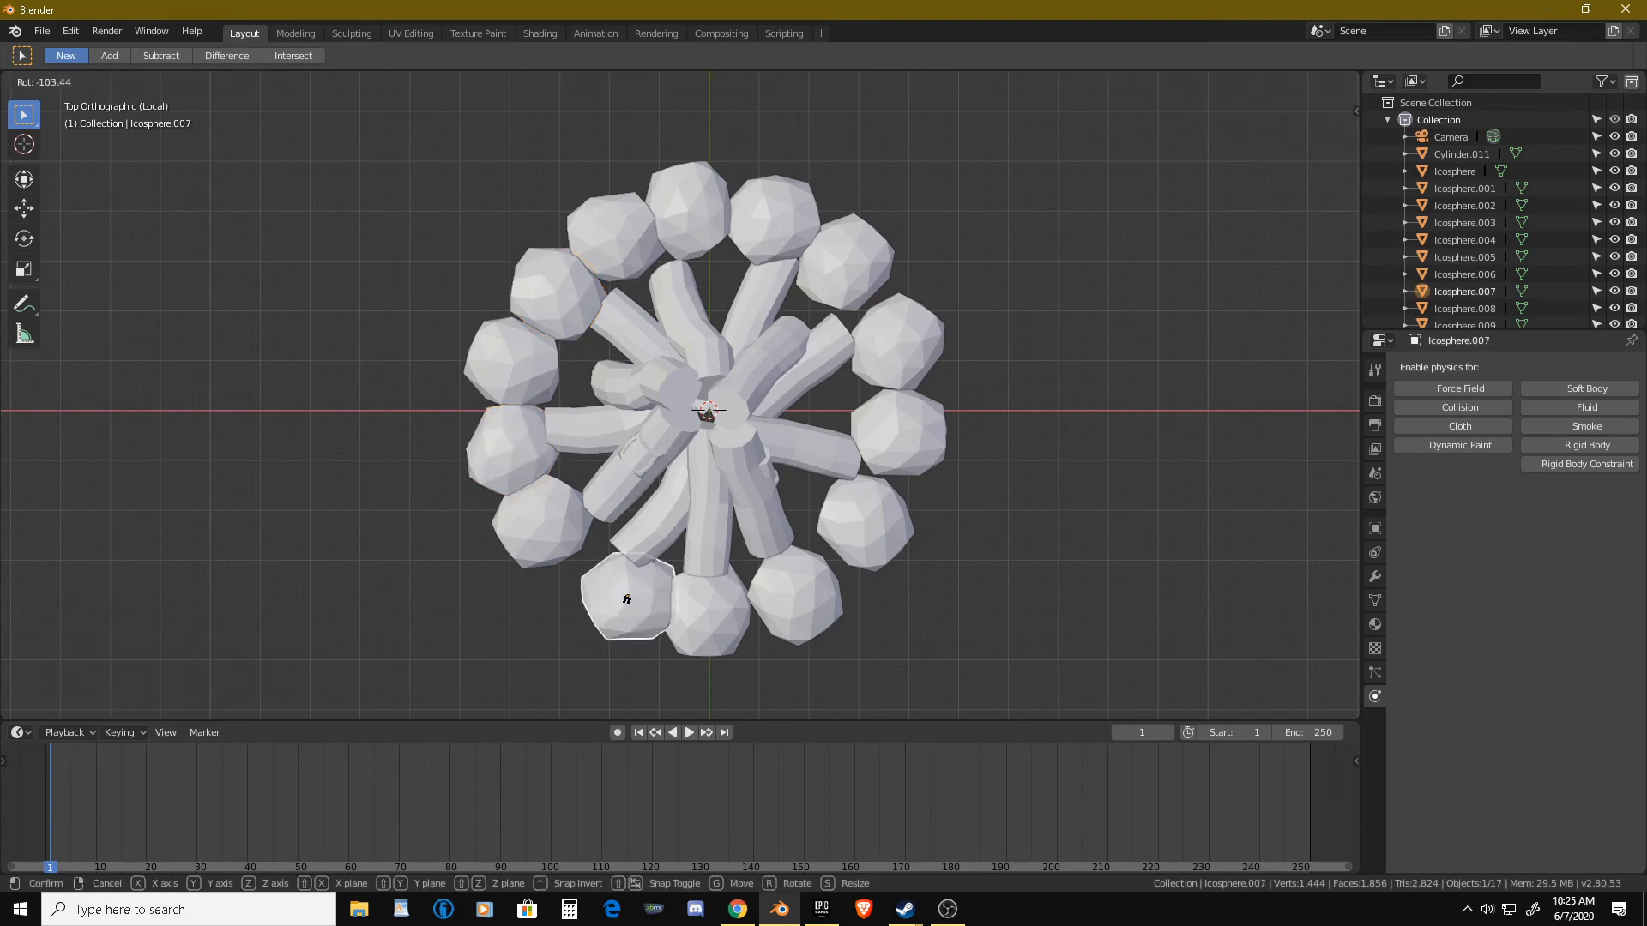
click(631, 609)
key(g)
click(617, 606)
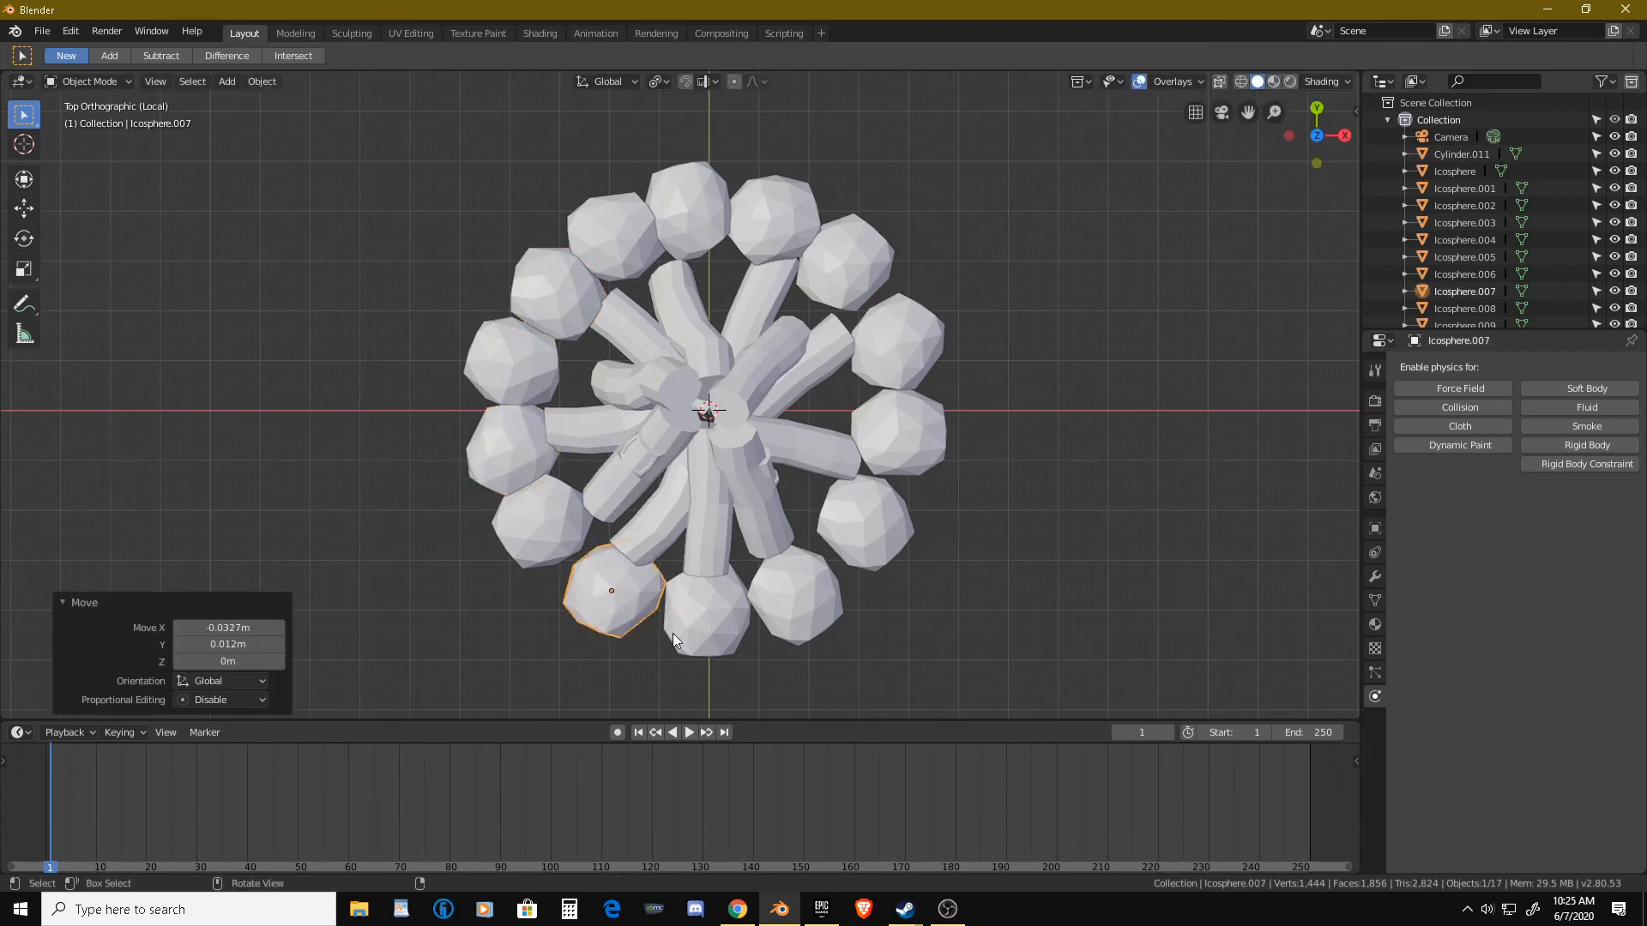
Rotate the stone on the negative Y axis, the adjacent one by -21.3° and the following one toward positive X by 125°.
click(702, 637)
key(r)
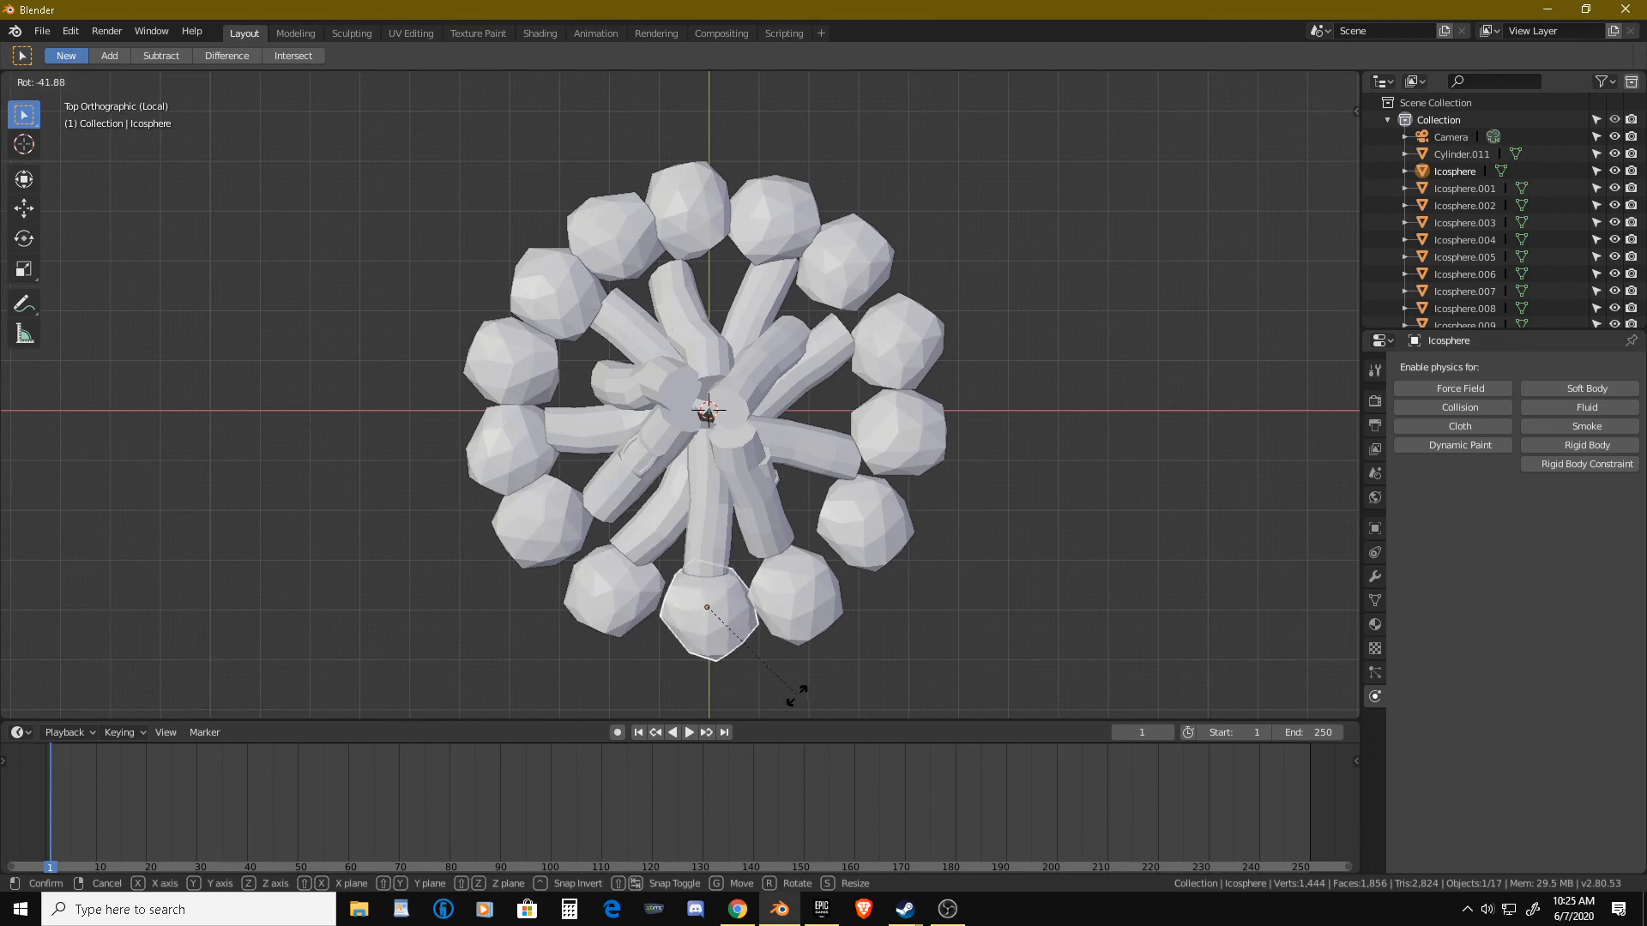
click(815, 611)
click(815, 610)
key(r)
click(861, 526)
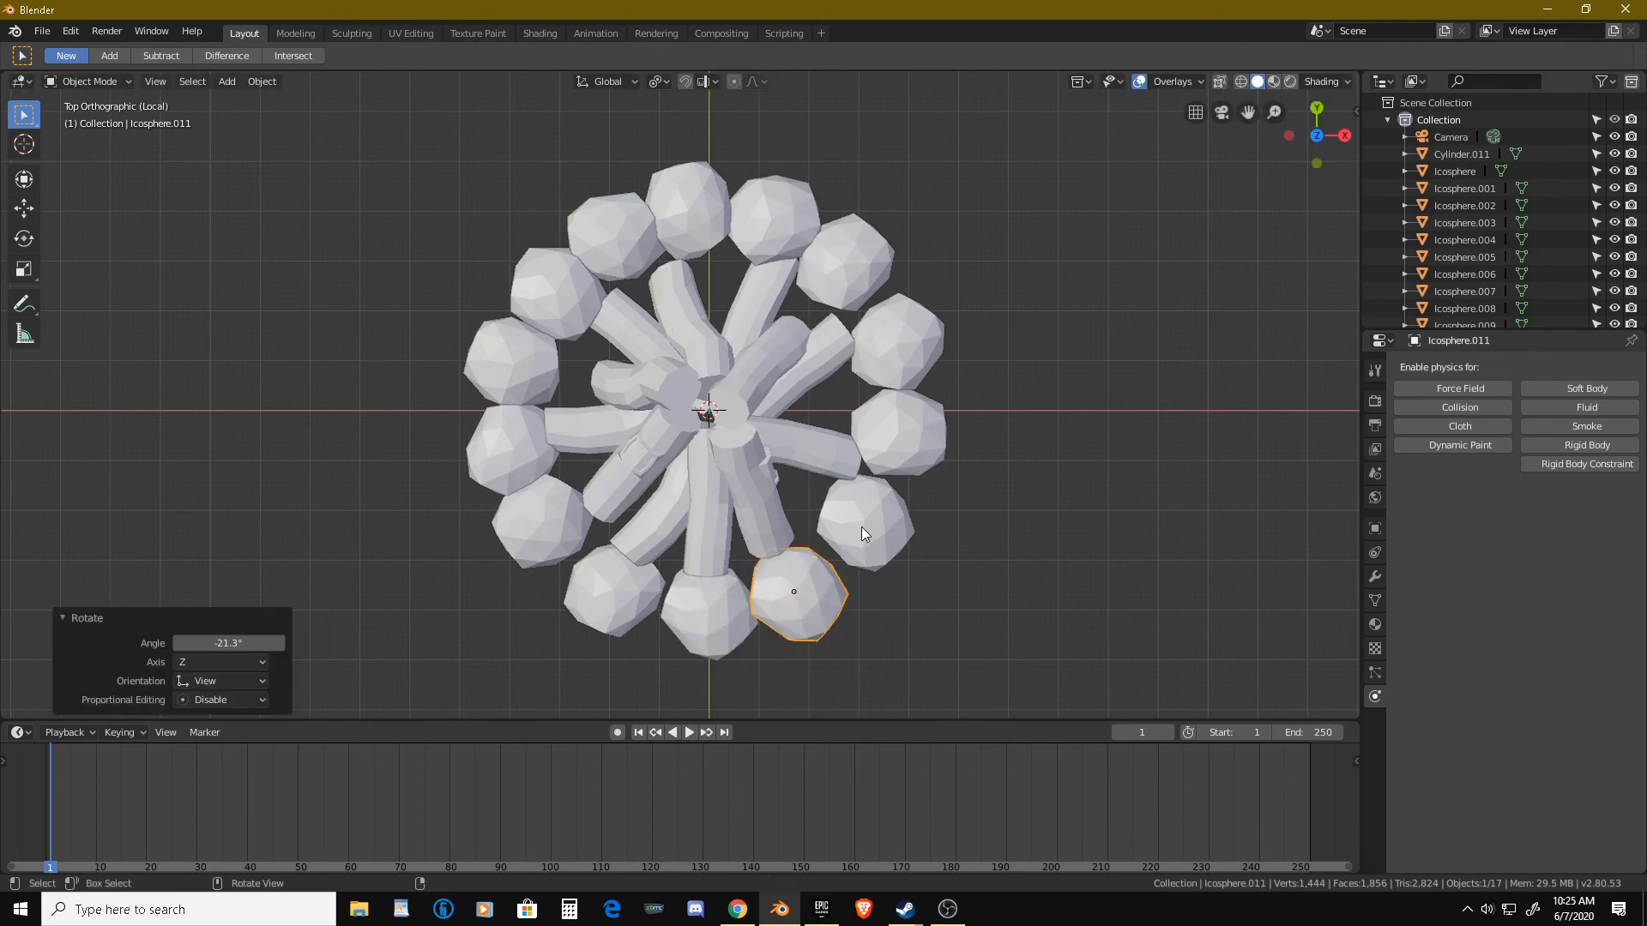
click(861, 527)
key(r)
click(943, 477)
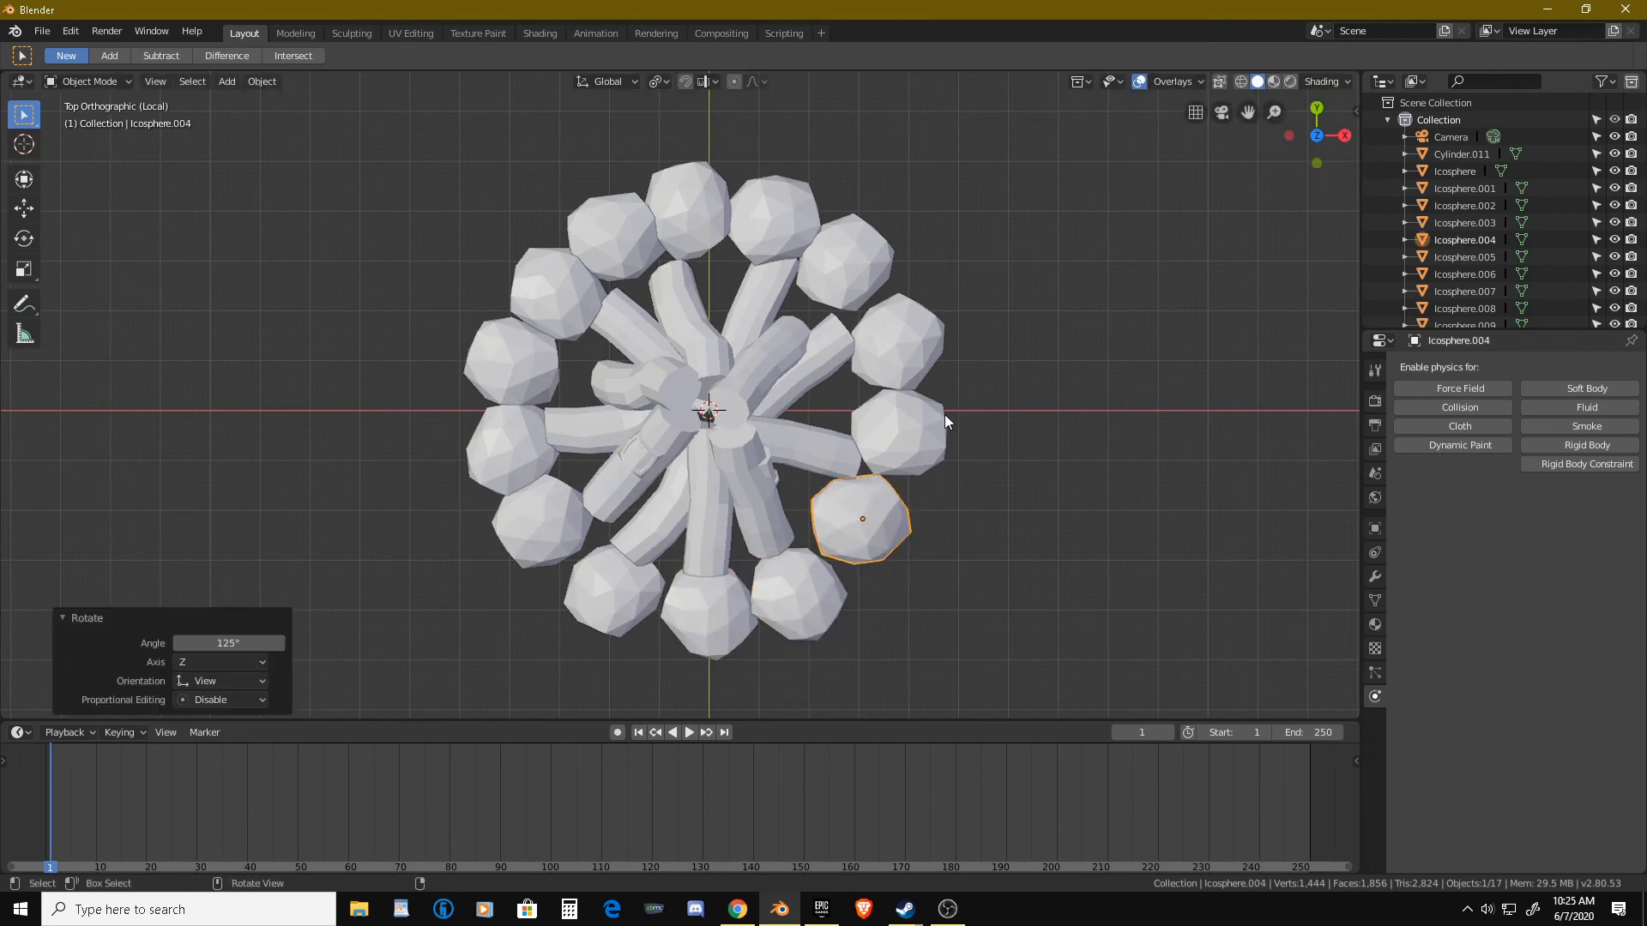
Tilt two stones of the ring around their own centers from low side views, one on the negative-Y side by -27.7°.
middle_drag(944, 414, 1055, 285)
click(625, 344)
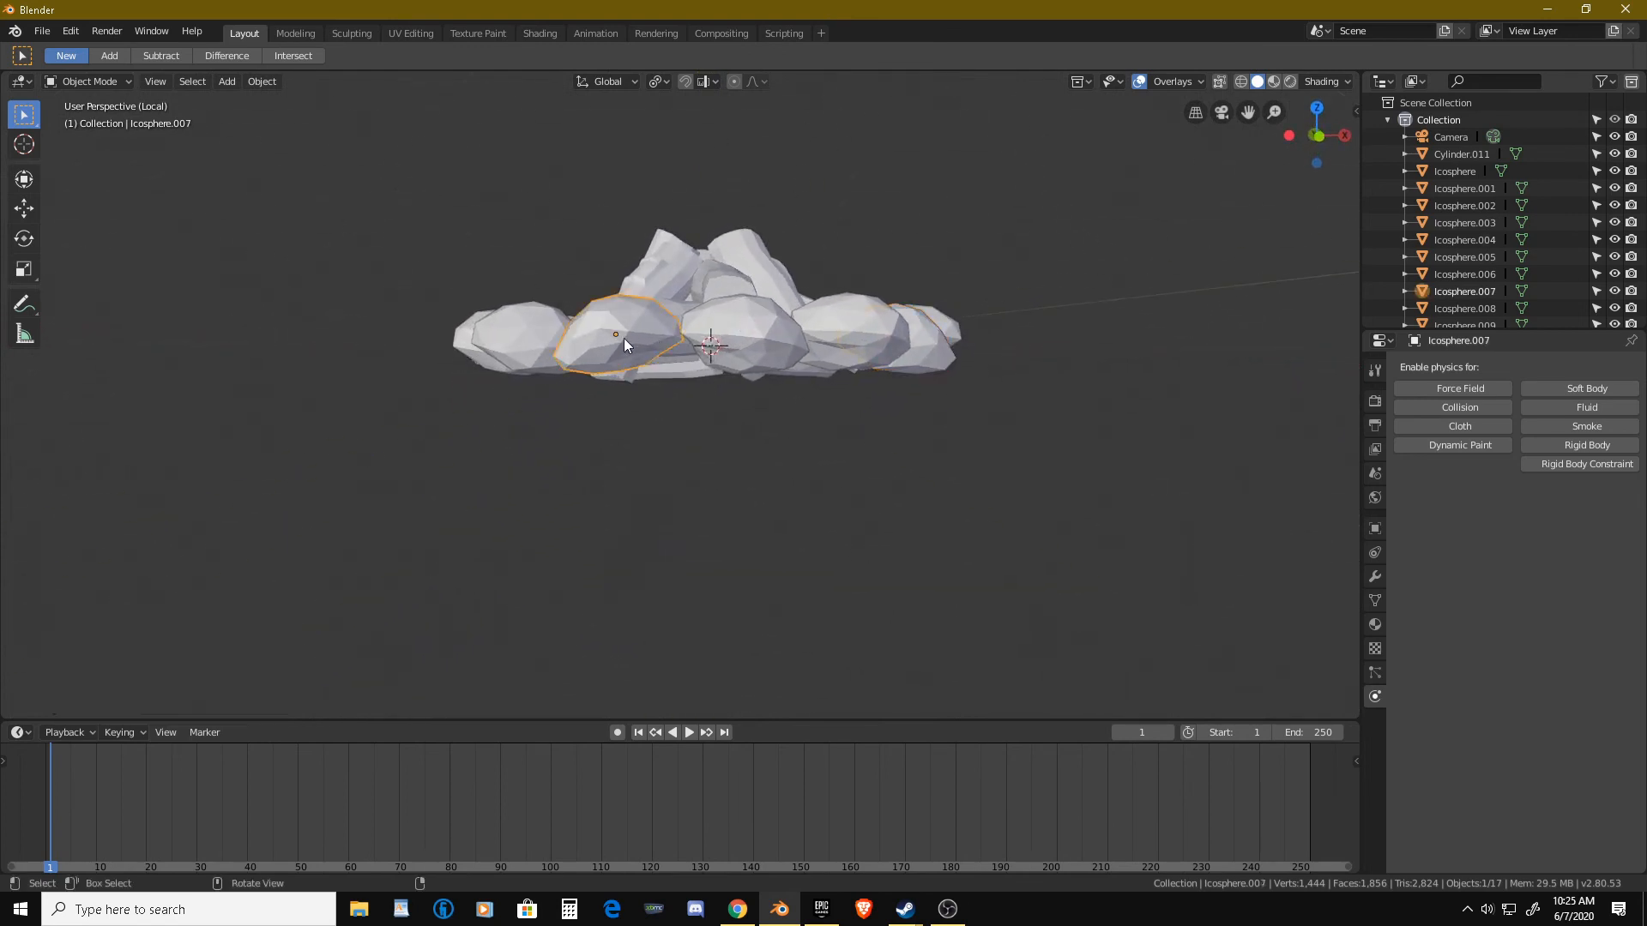
key(r)
click(788, 257)
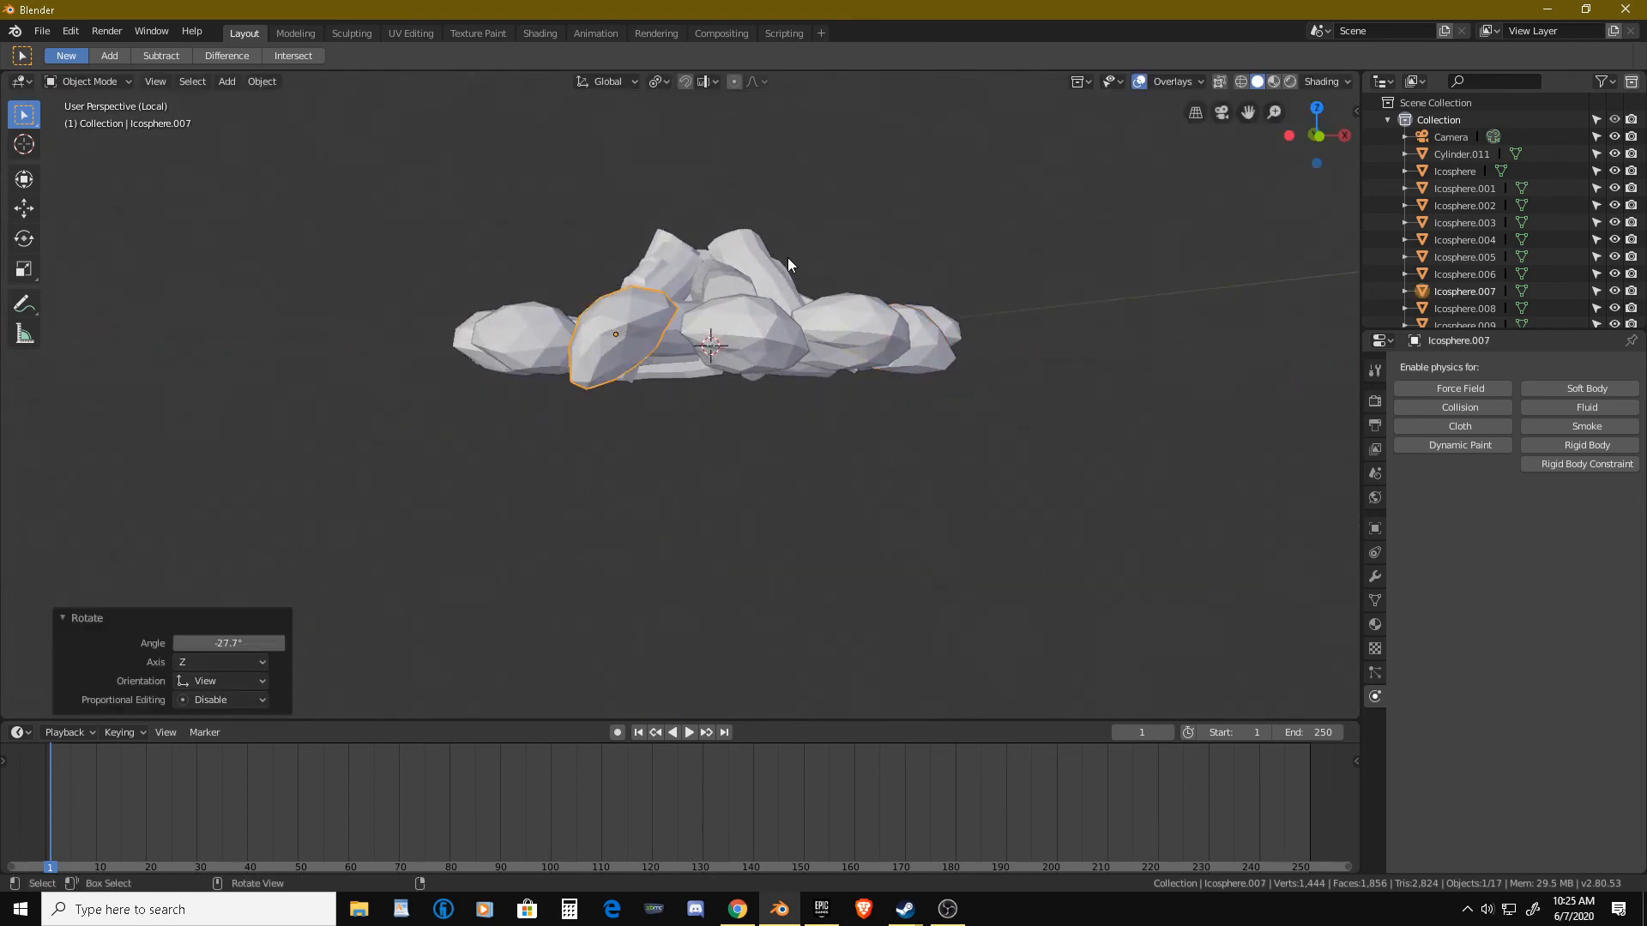
middle_drag(788, 257, 876, 307)
click(573, 385)
key(r)
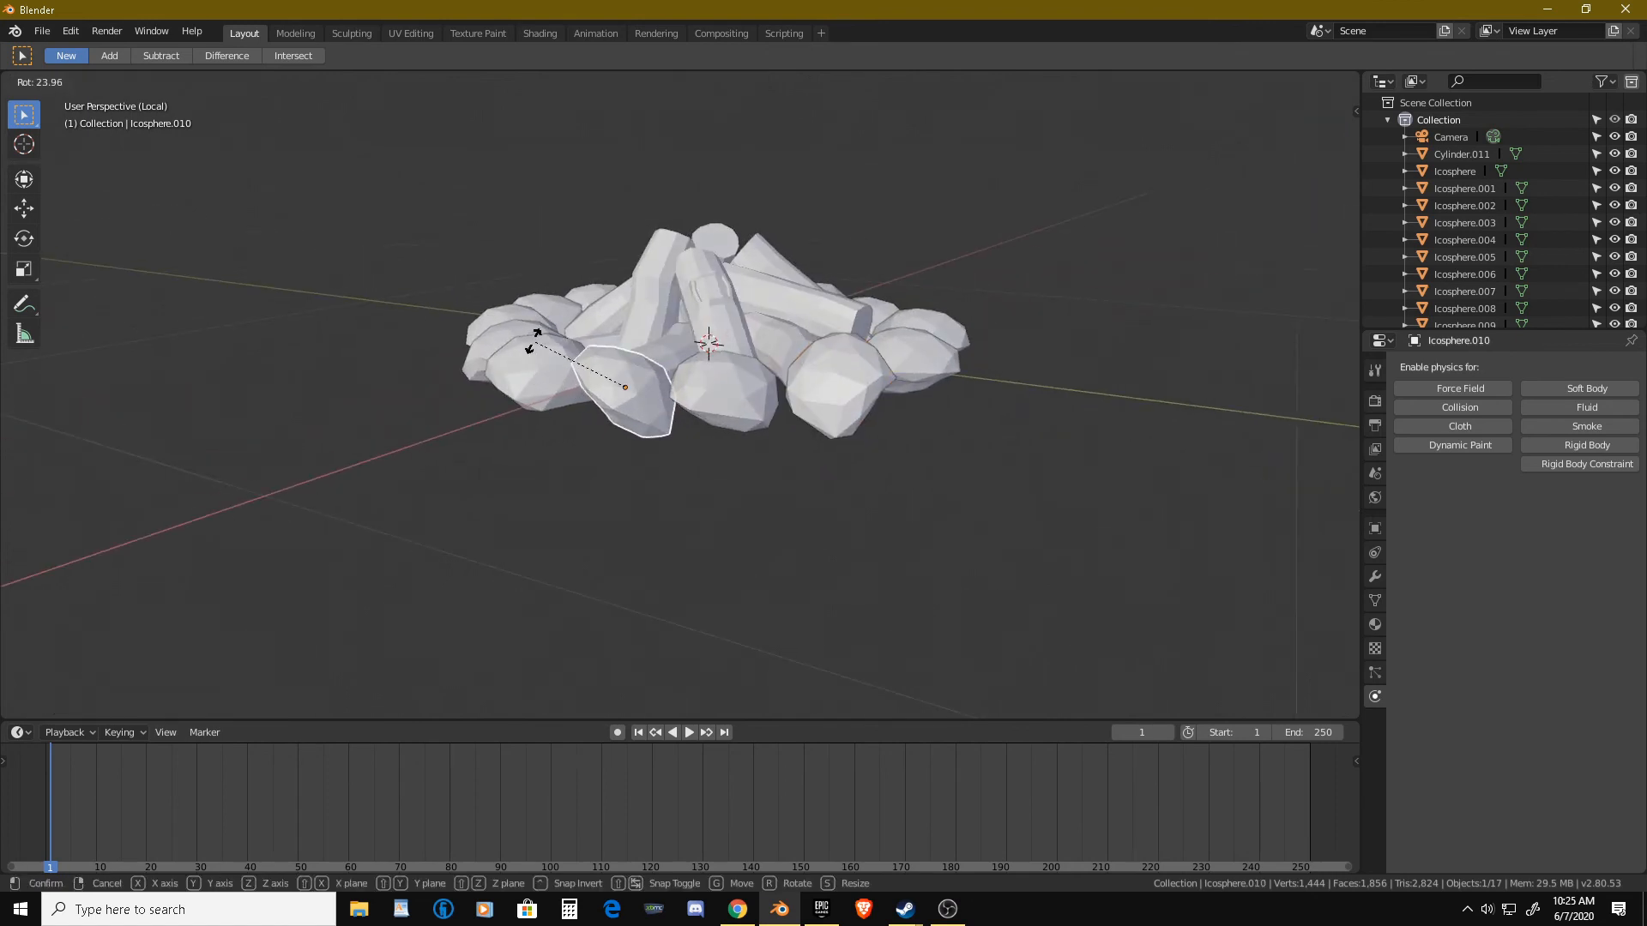
click(577, 333)
Tilt three more stones around their own centers while working around the ring toward its positive-X side.
middle_drag(576, 333, 631, 318)
click(566, 345)
key(r)
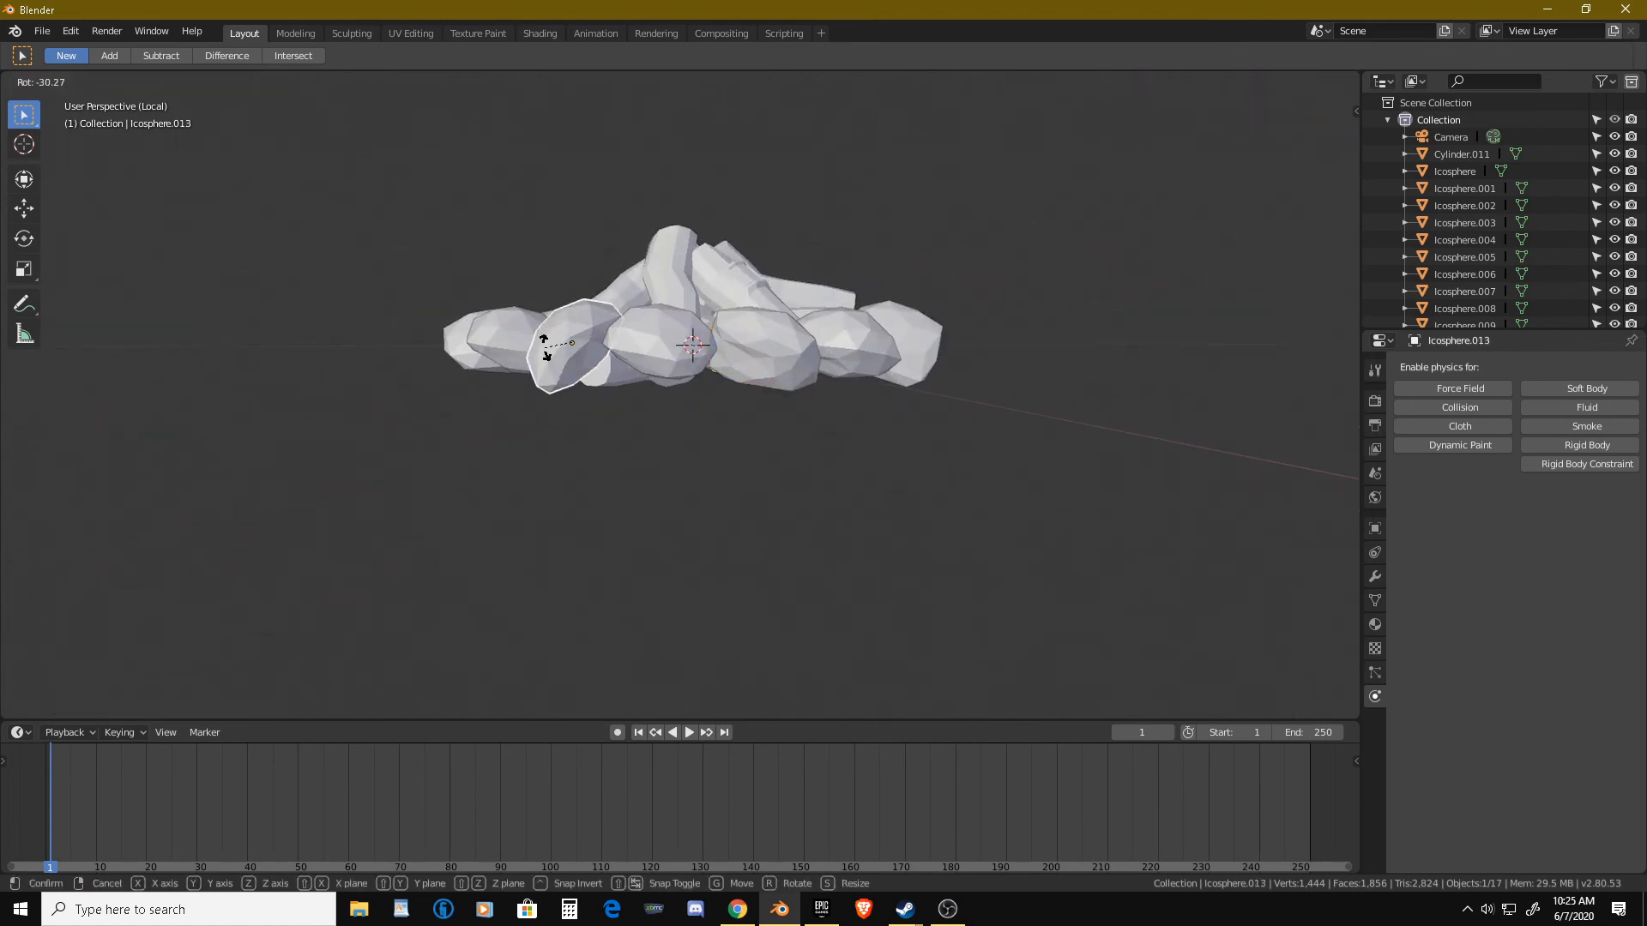
click(544, 348)
middle_drag(544, 348, 602, 354)
click(584, 345)
key(r)
click(590, 349)
key(r)
click(592, 345)
click(528, 343)
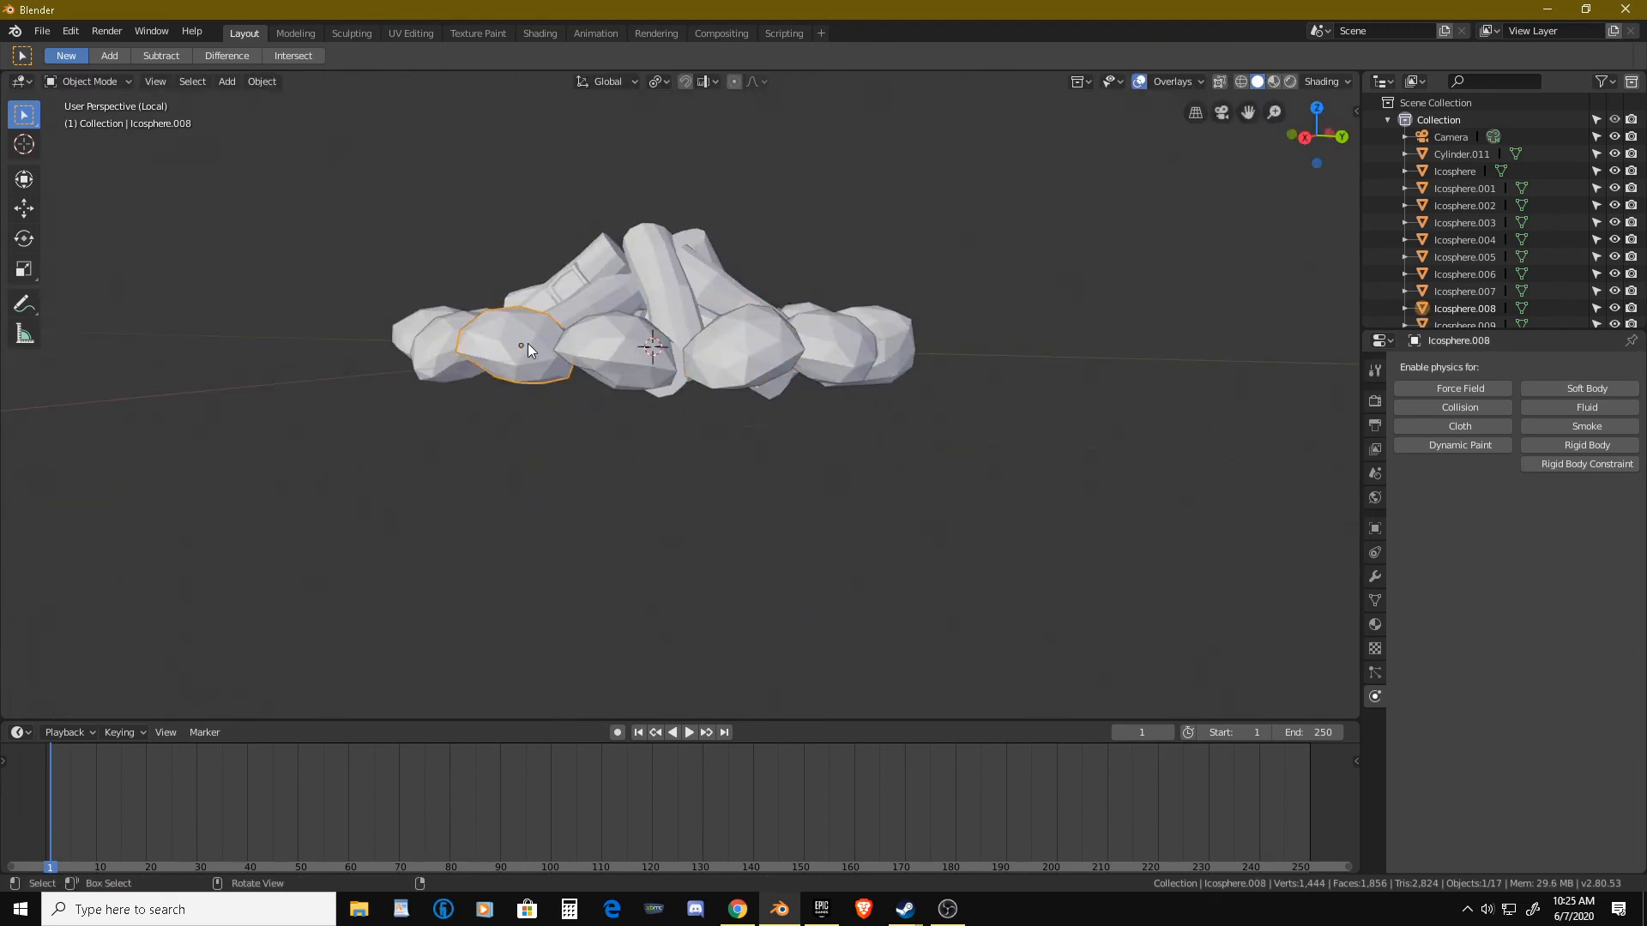
key(r)
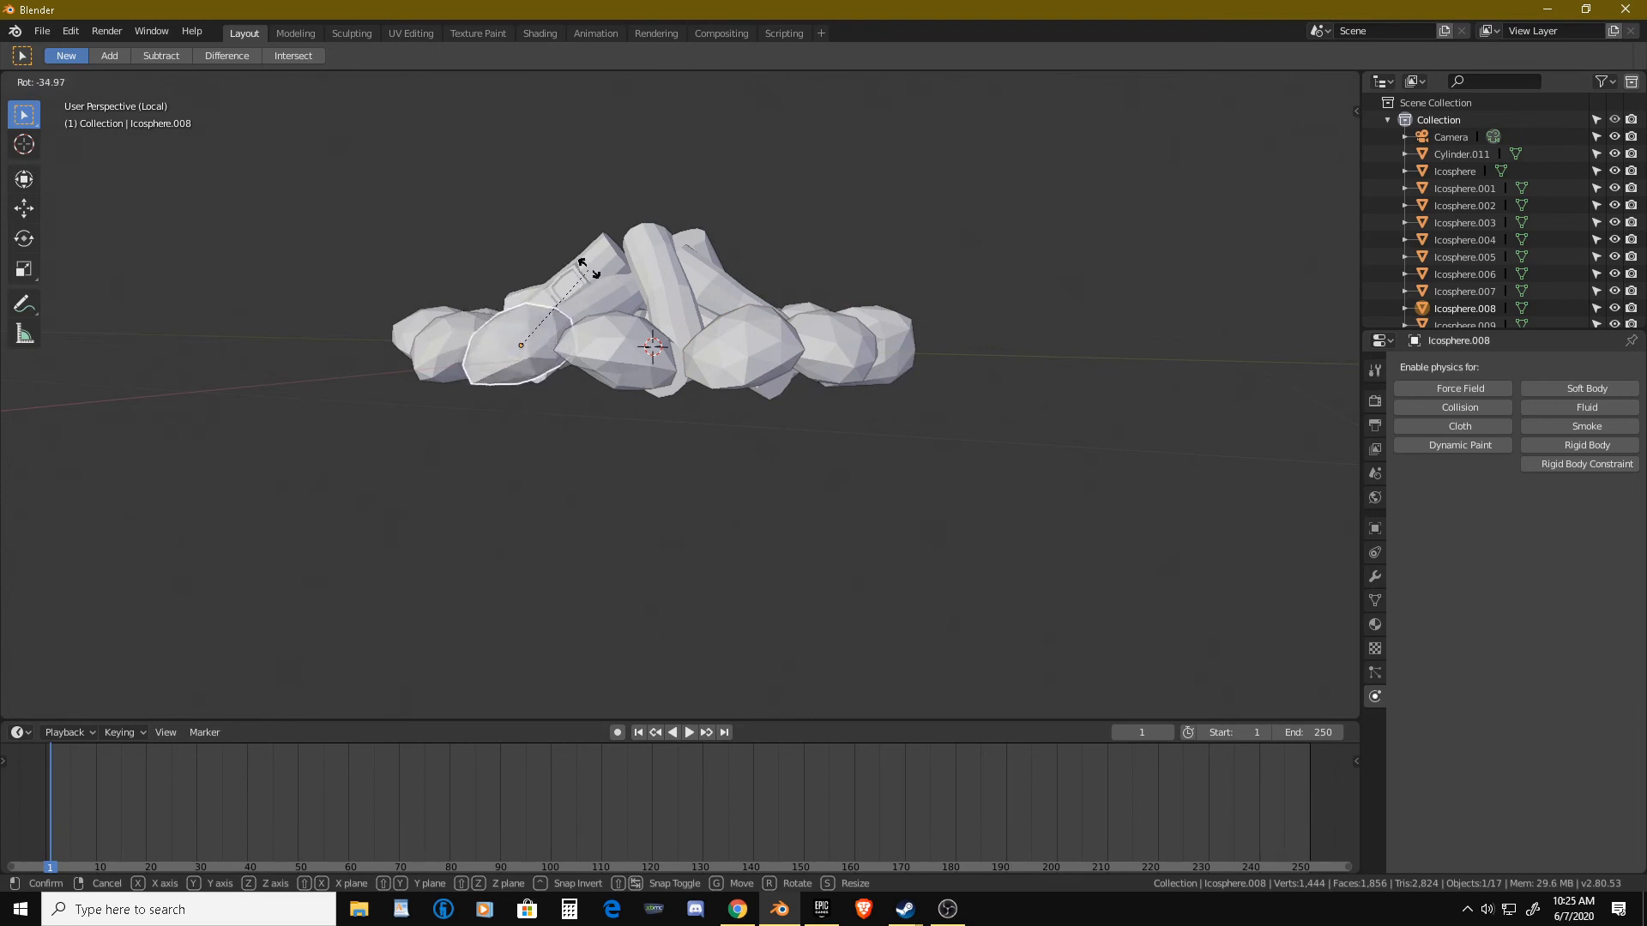
click(588, 269)
Rotate one ring stone by 16.6°, and rotate the stone beside the negative Y axis toward positive X.
middle_drag(574, 280, 752, 526)
click(638, 300)
key(r)
click(687, 312)
key(r)
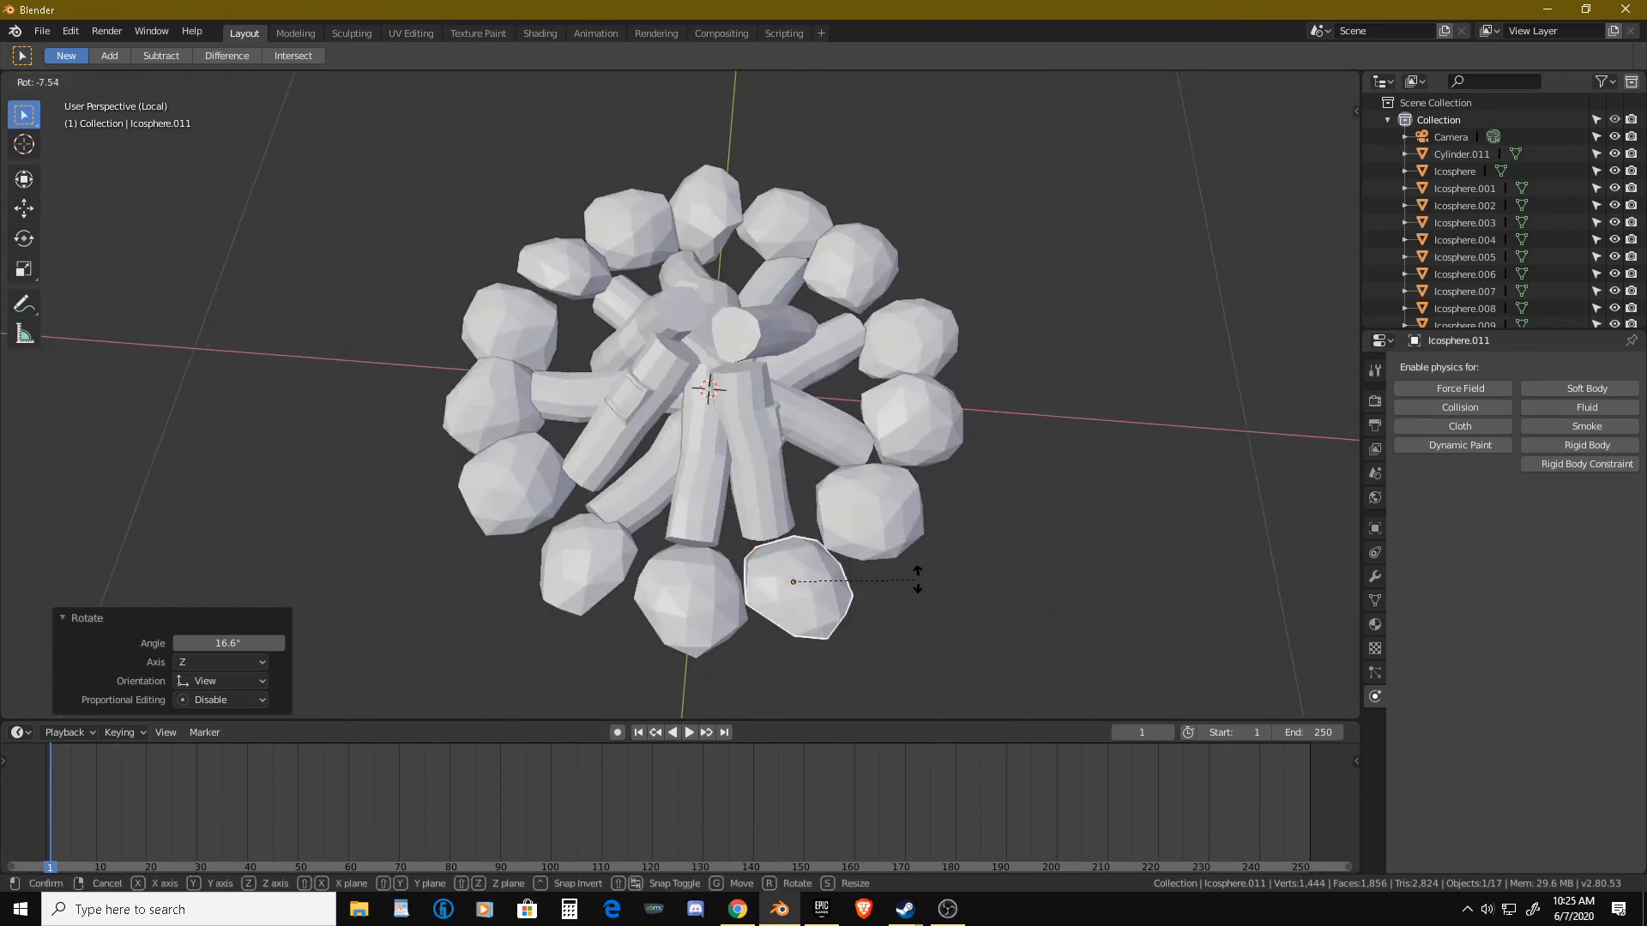
click(907, 454)
Adjust the tilt of two stones on the negative-Y side of the ring around their own centers.
middle_drag(906, 455, 748, 366)
click(796, 373)
key(r)
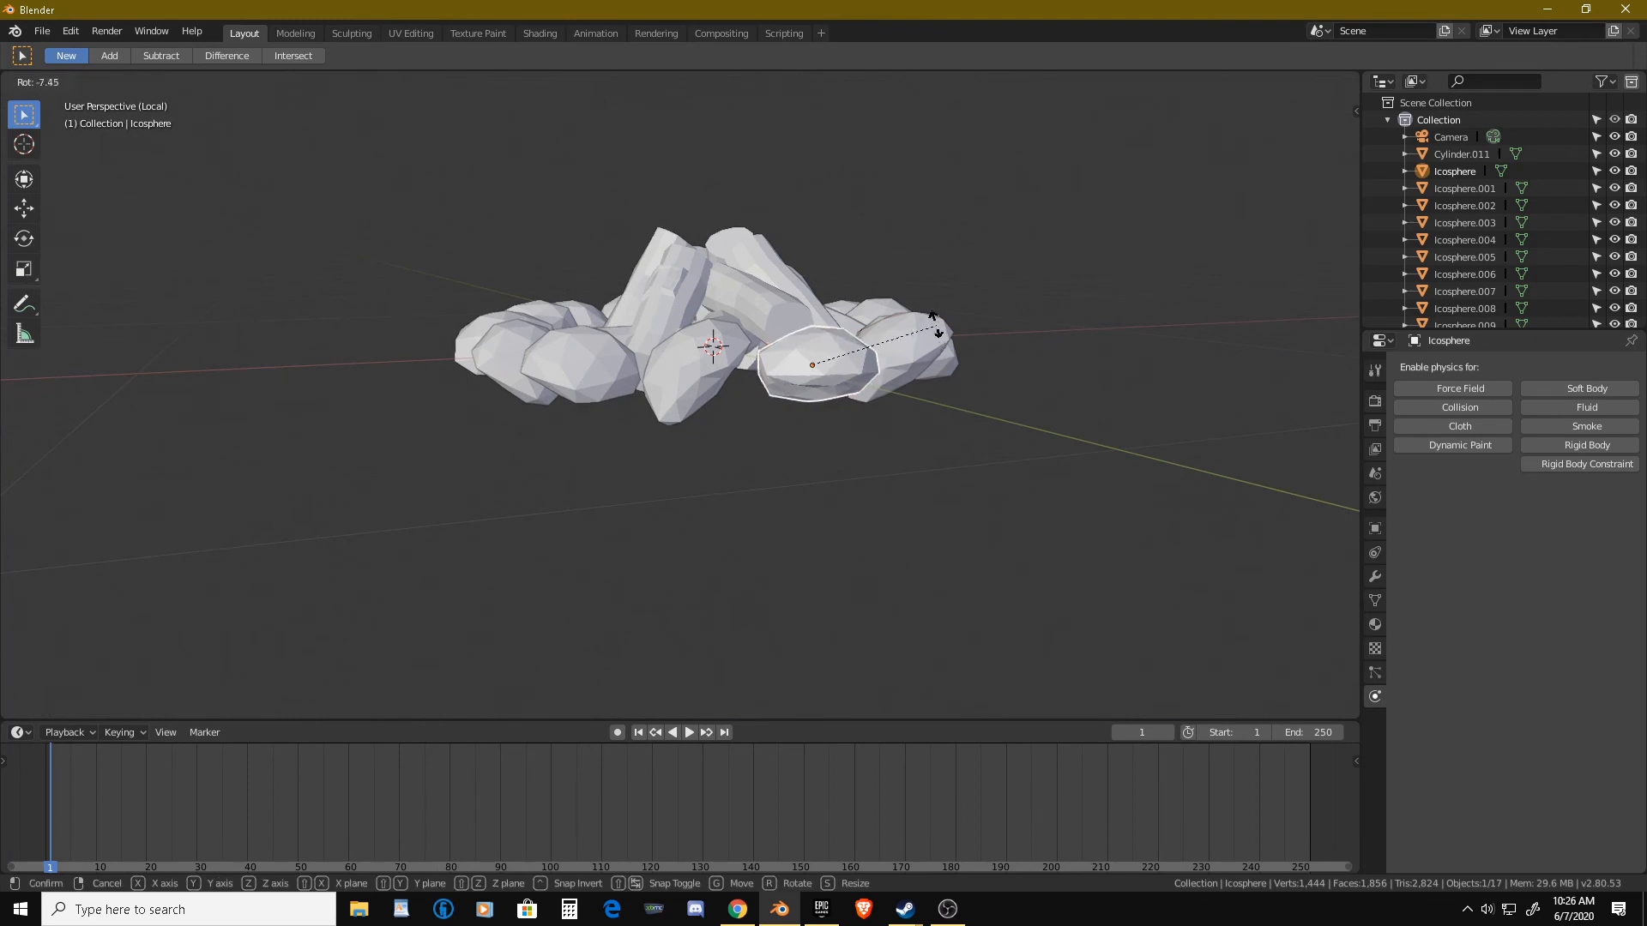
click(914, 305)
mouse_move(914, 305)
middle_down()
mouse_move(817, 298)
mouse_move(888, 290)
middle_up()
click(682, 307)
key(r)
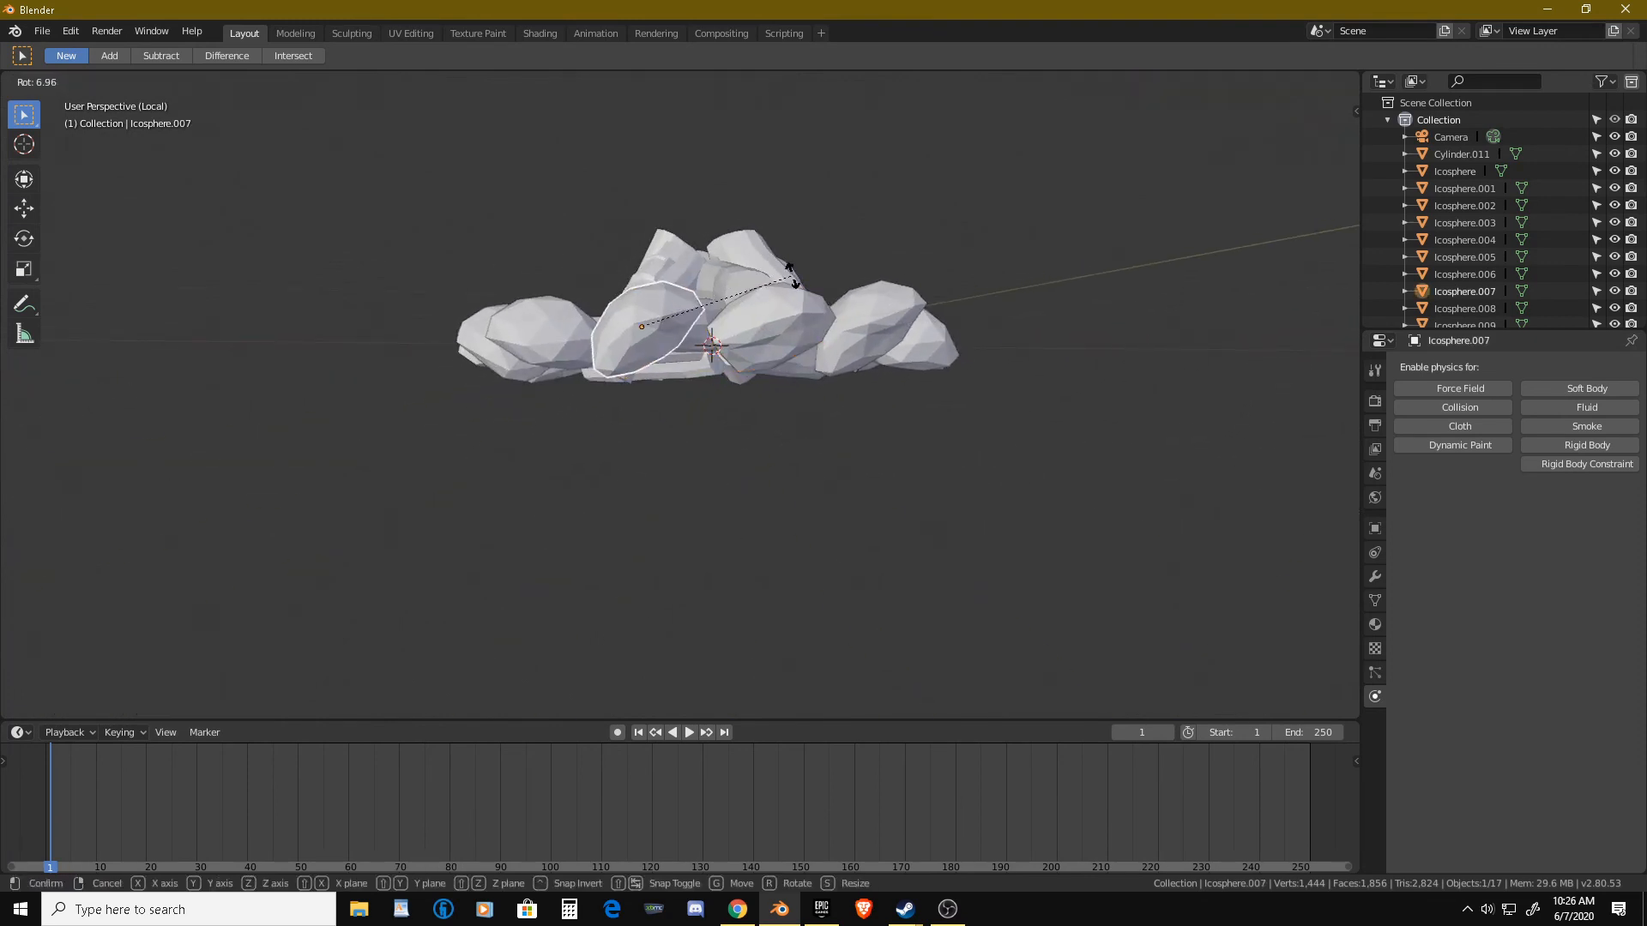
click(755, 248)
Nudge four ring stones one by one, shifting the last by -0.00933 m in X, -0.016 m in Y and 0.00427 m in Z.
middle_drag(755, 248, 656, 329)
key(g)
click(738, 343)
click(688, 366)
key(g)
click(713, 333)
click(719, 363)
key(g)
click(728, 336)
click(691, 333)
key(g)
click(673, 333)
Select all the stones without the log pile and lower them along Z in two moves, the second by -0.0105 m.
key(KP_1)
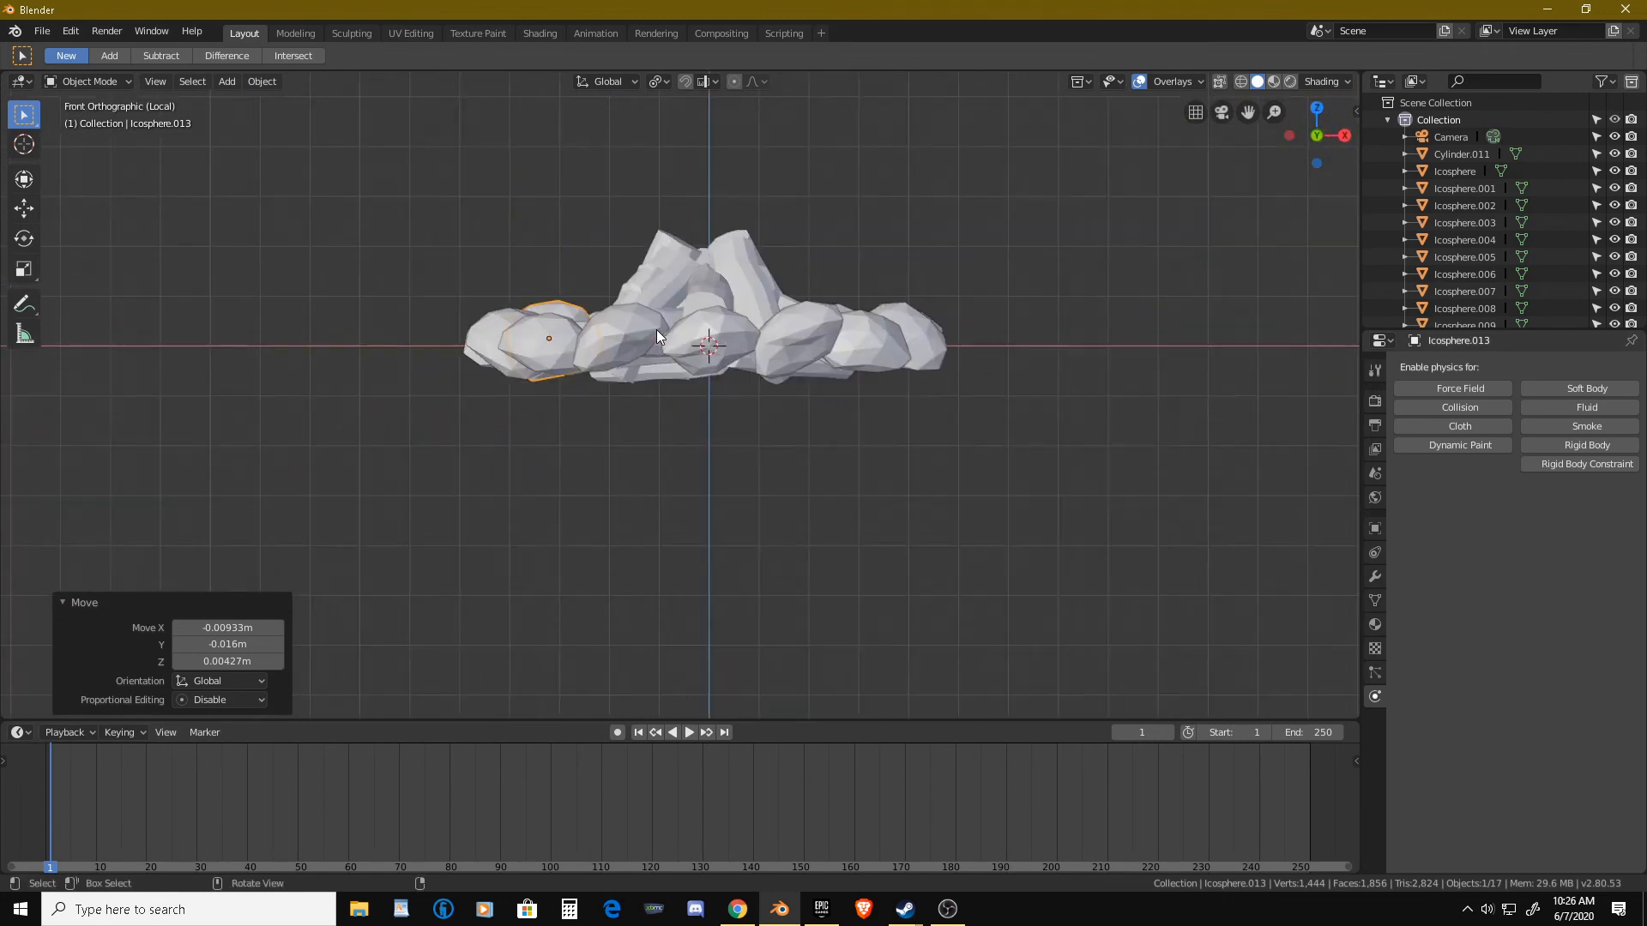
key(b)
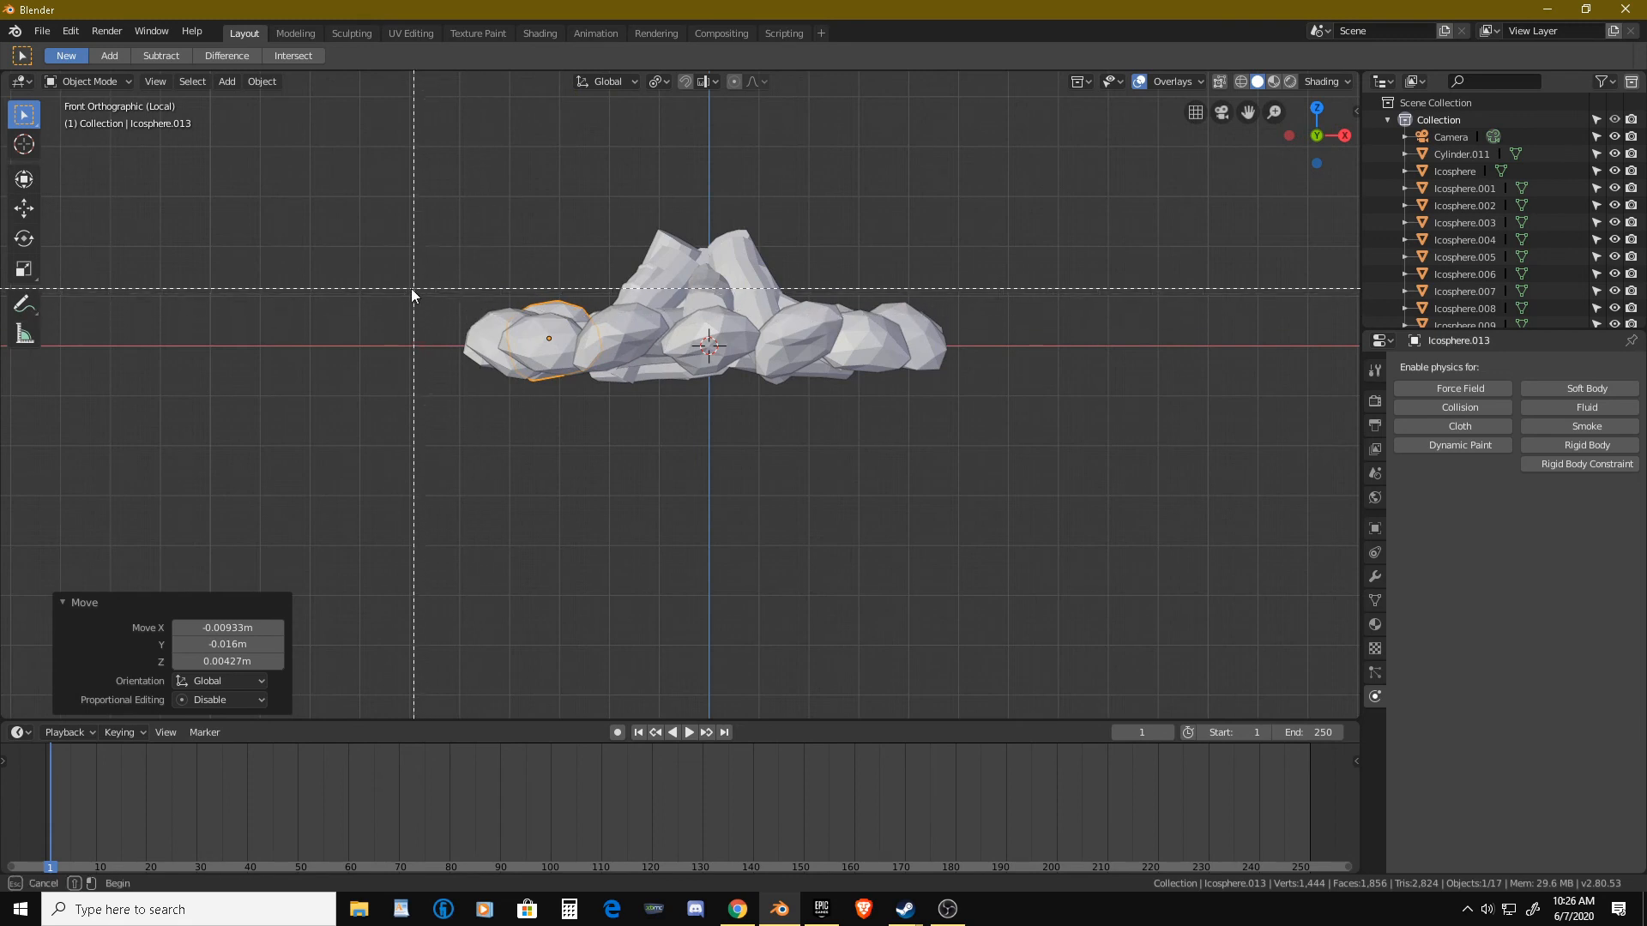
drag(830, 380, 1042, 441)
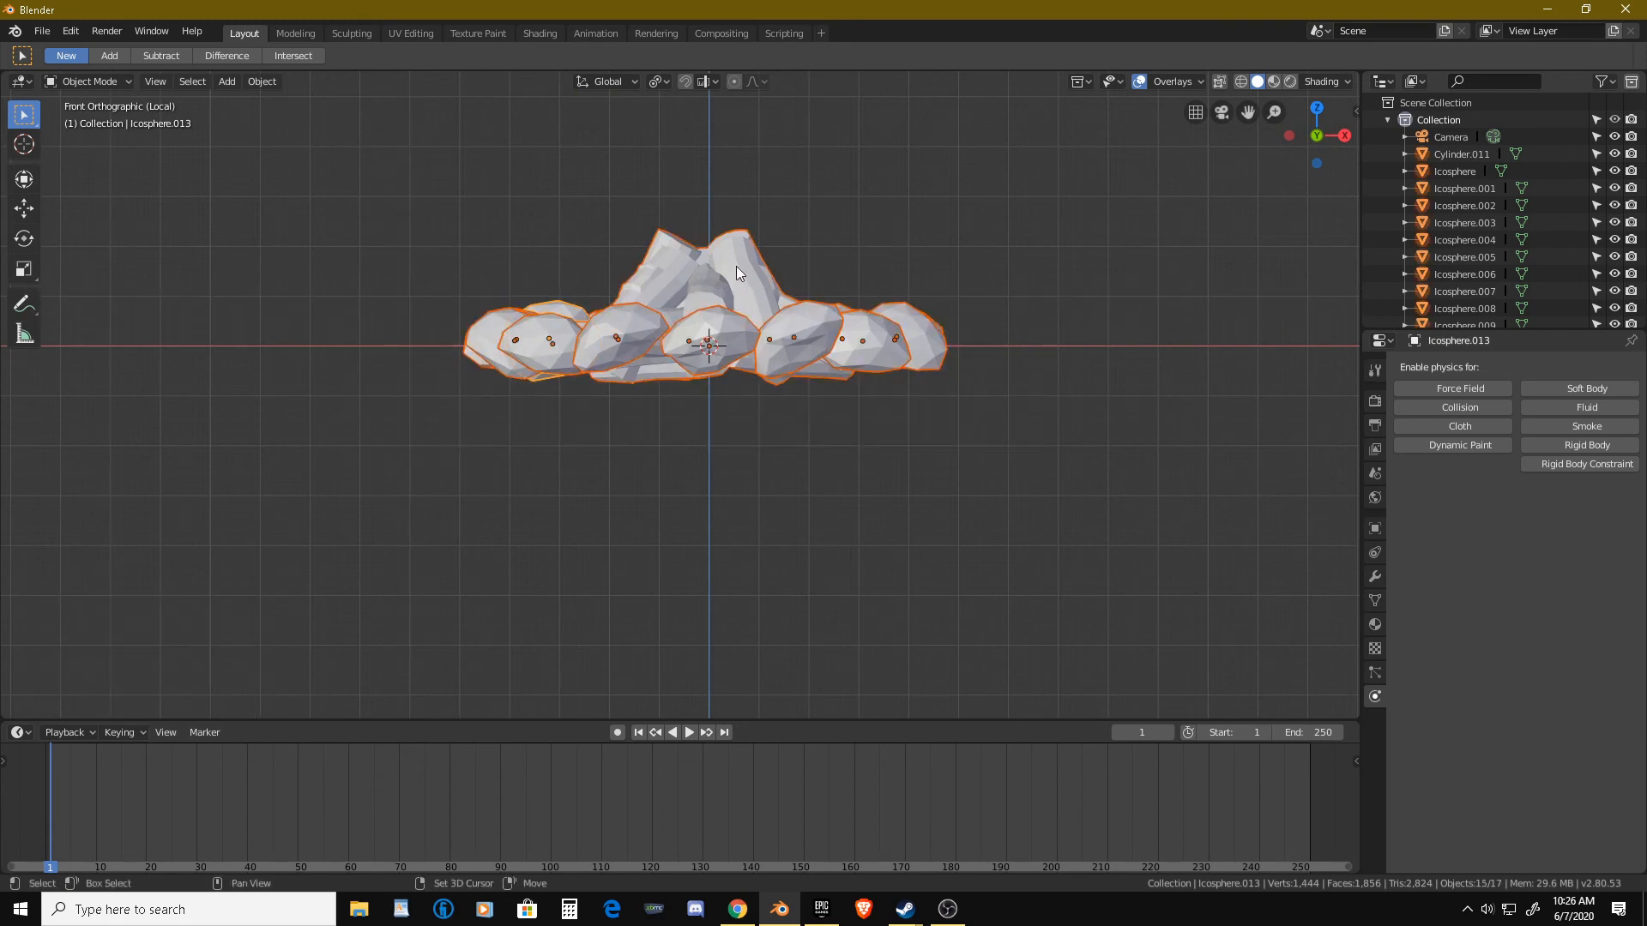
key(g)
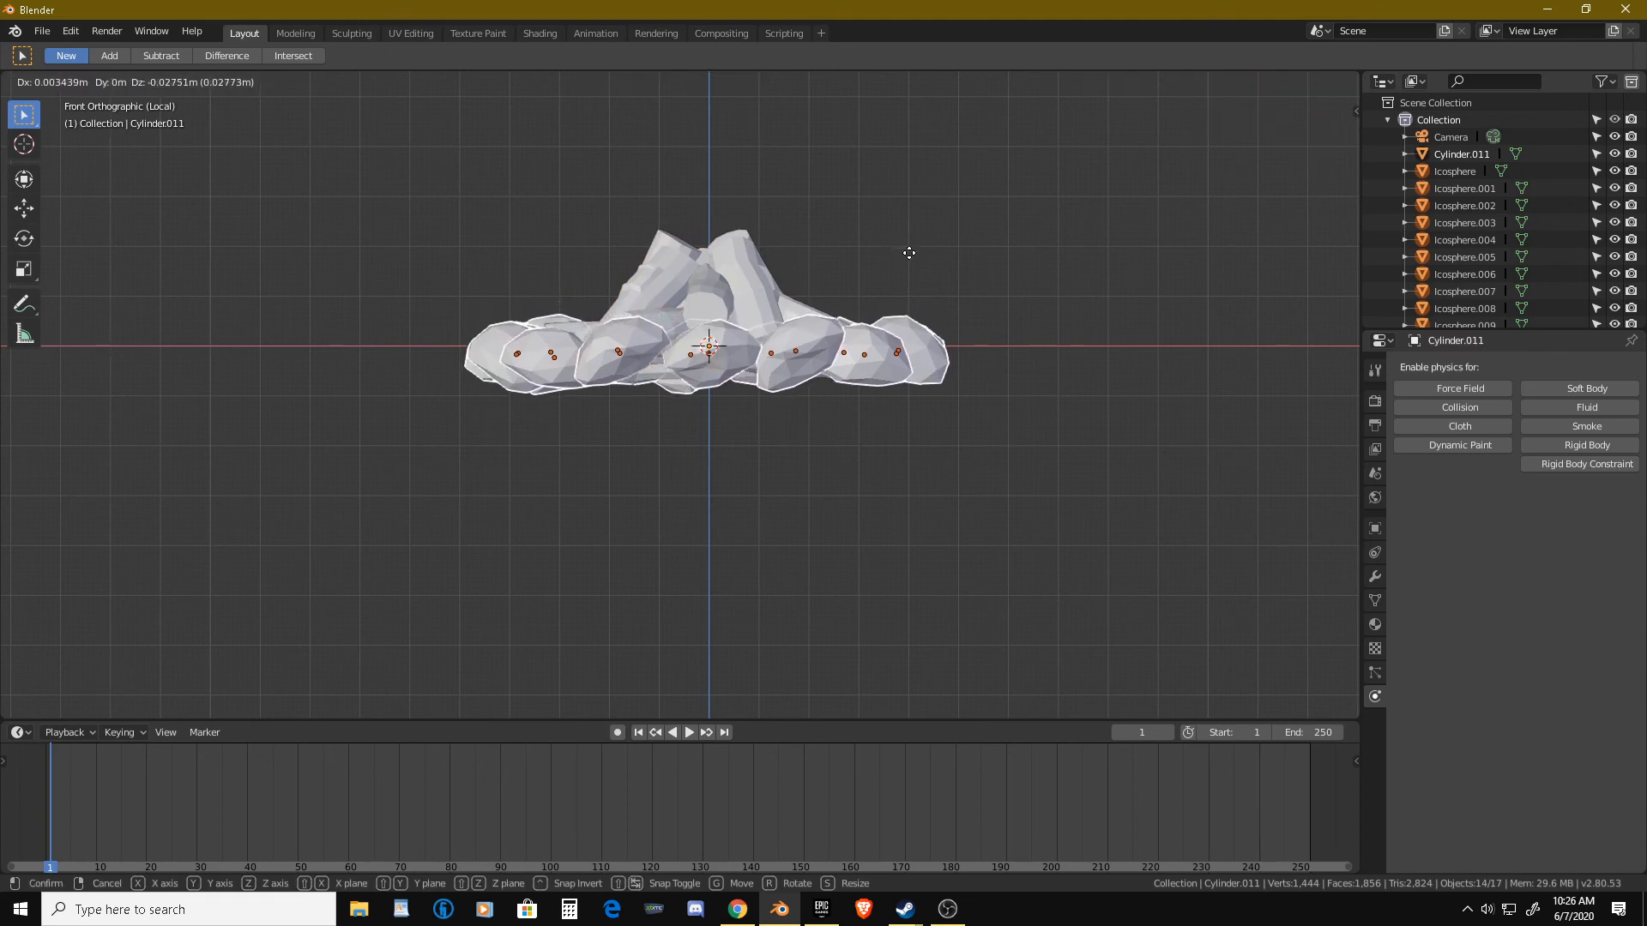
key(z)
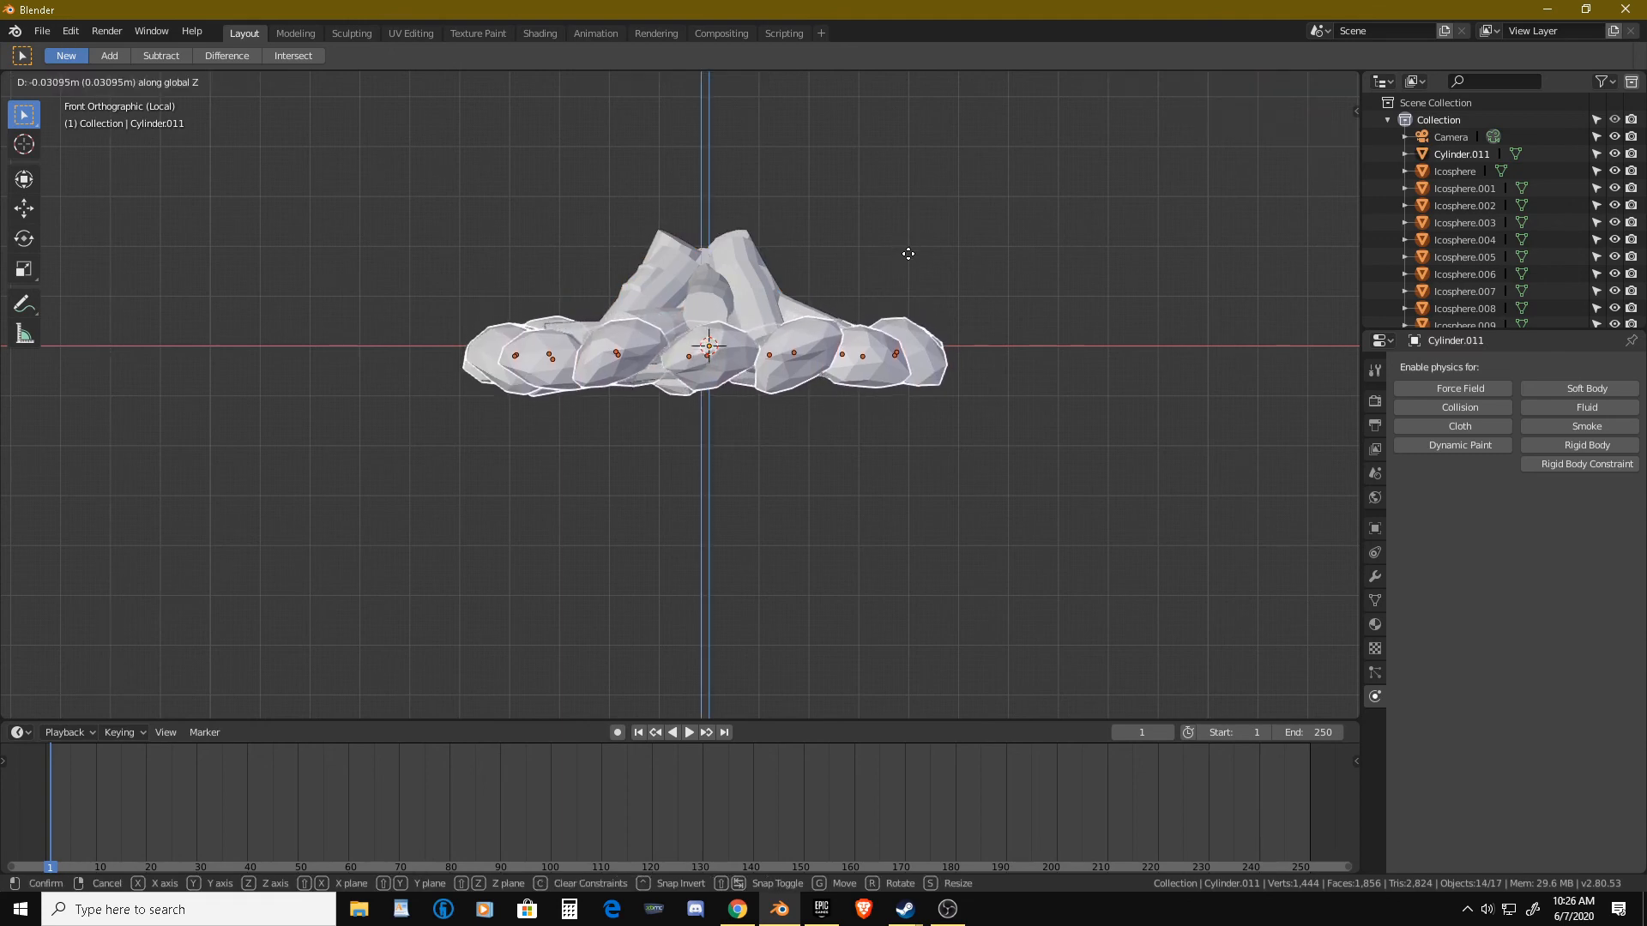
click(908, 249)
middle_drag(909, 250, 847, 293)
key(g)
key(z)
click(941, 301)
Select all the stones together with the log pile and join them into a single object.
middle_drag(580, 302, 798, 314)
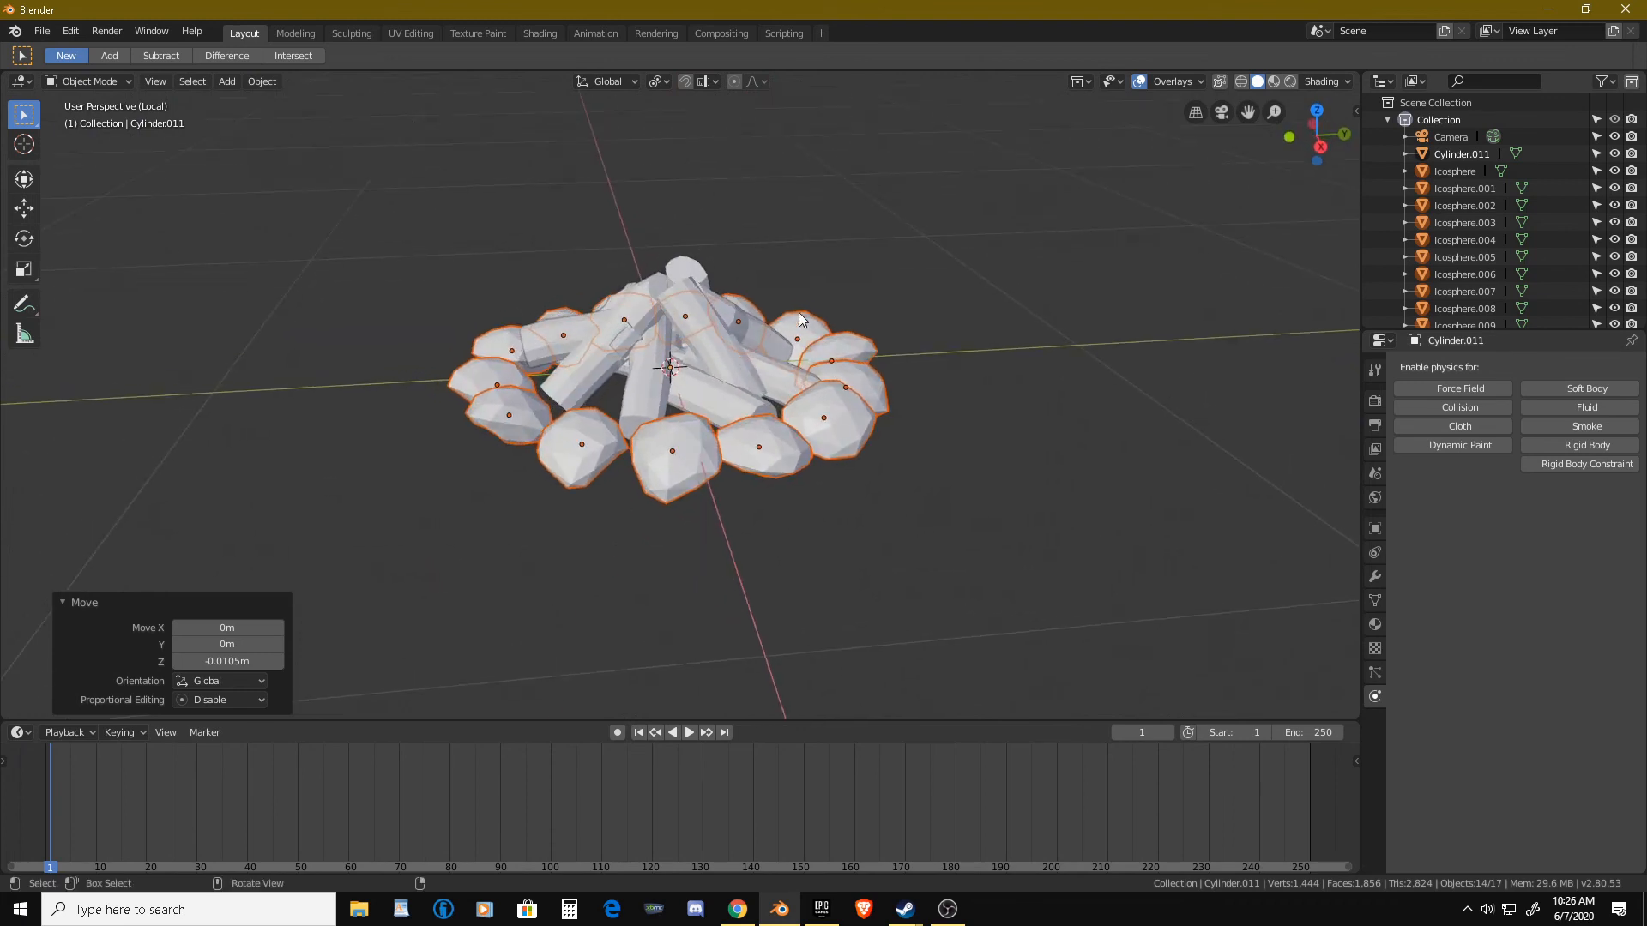
key(alt+a)
key(a)
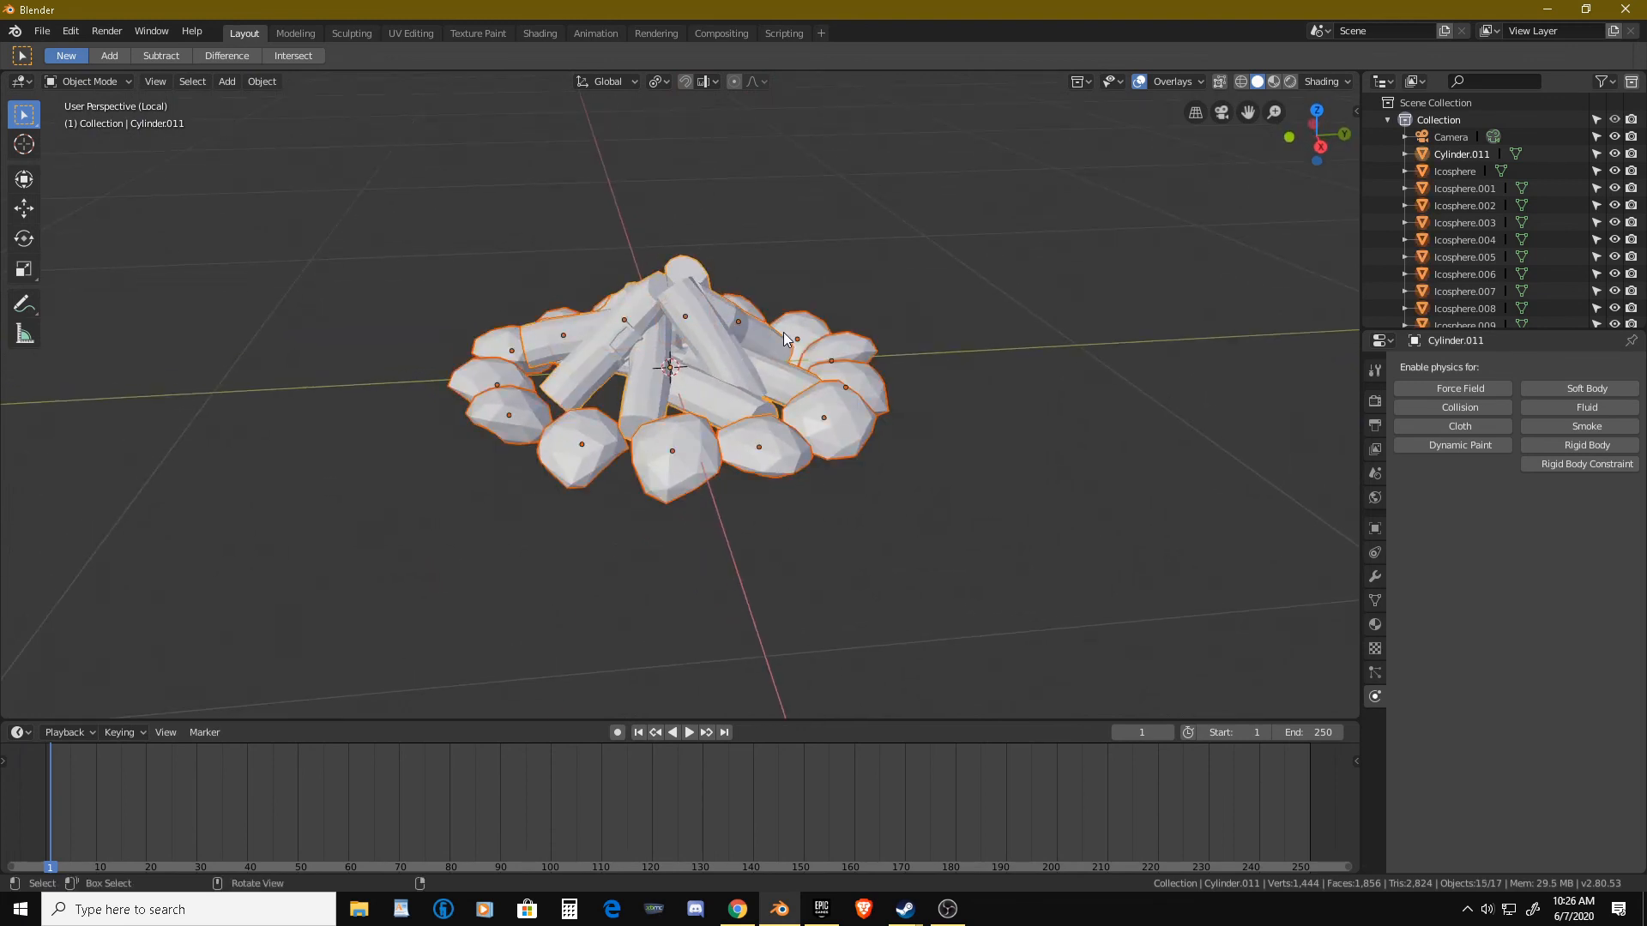
key(alt+a)
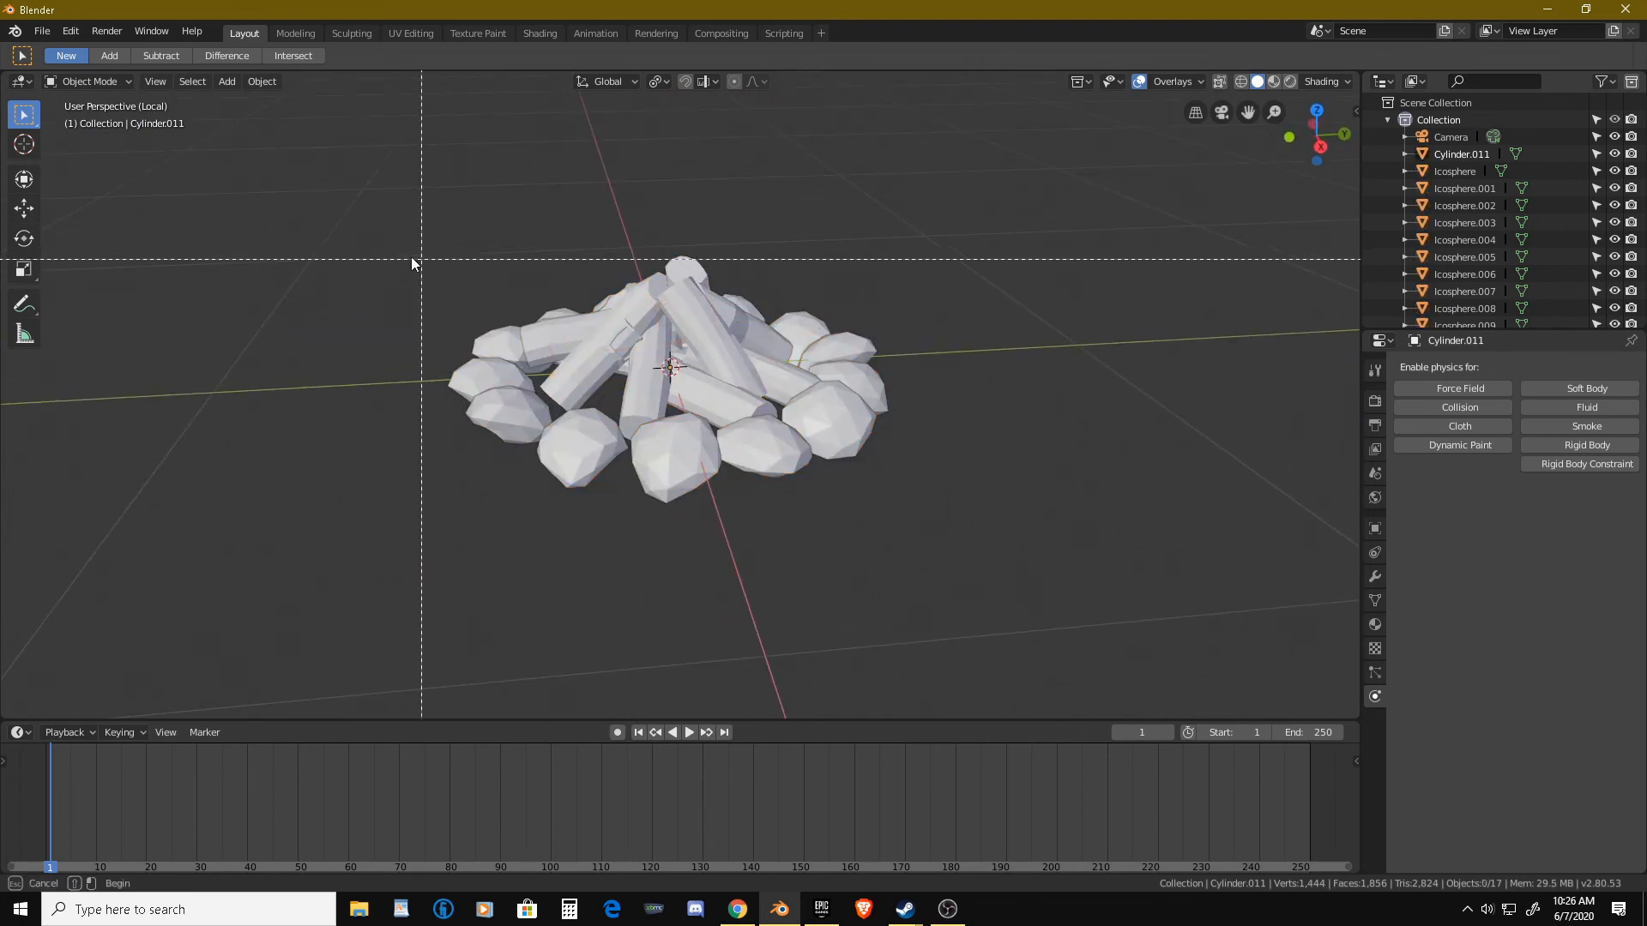
drag(337, 218, 1048, 573)
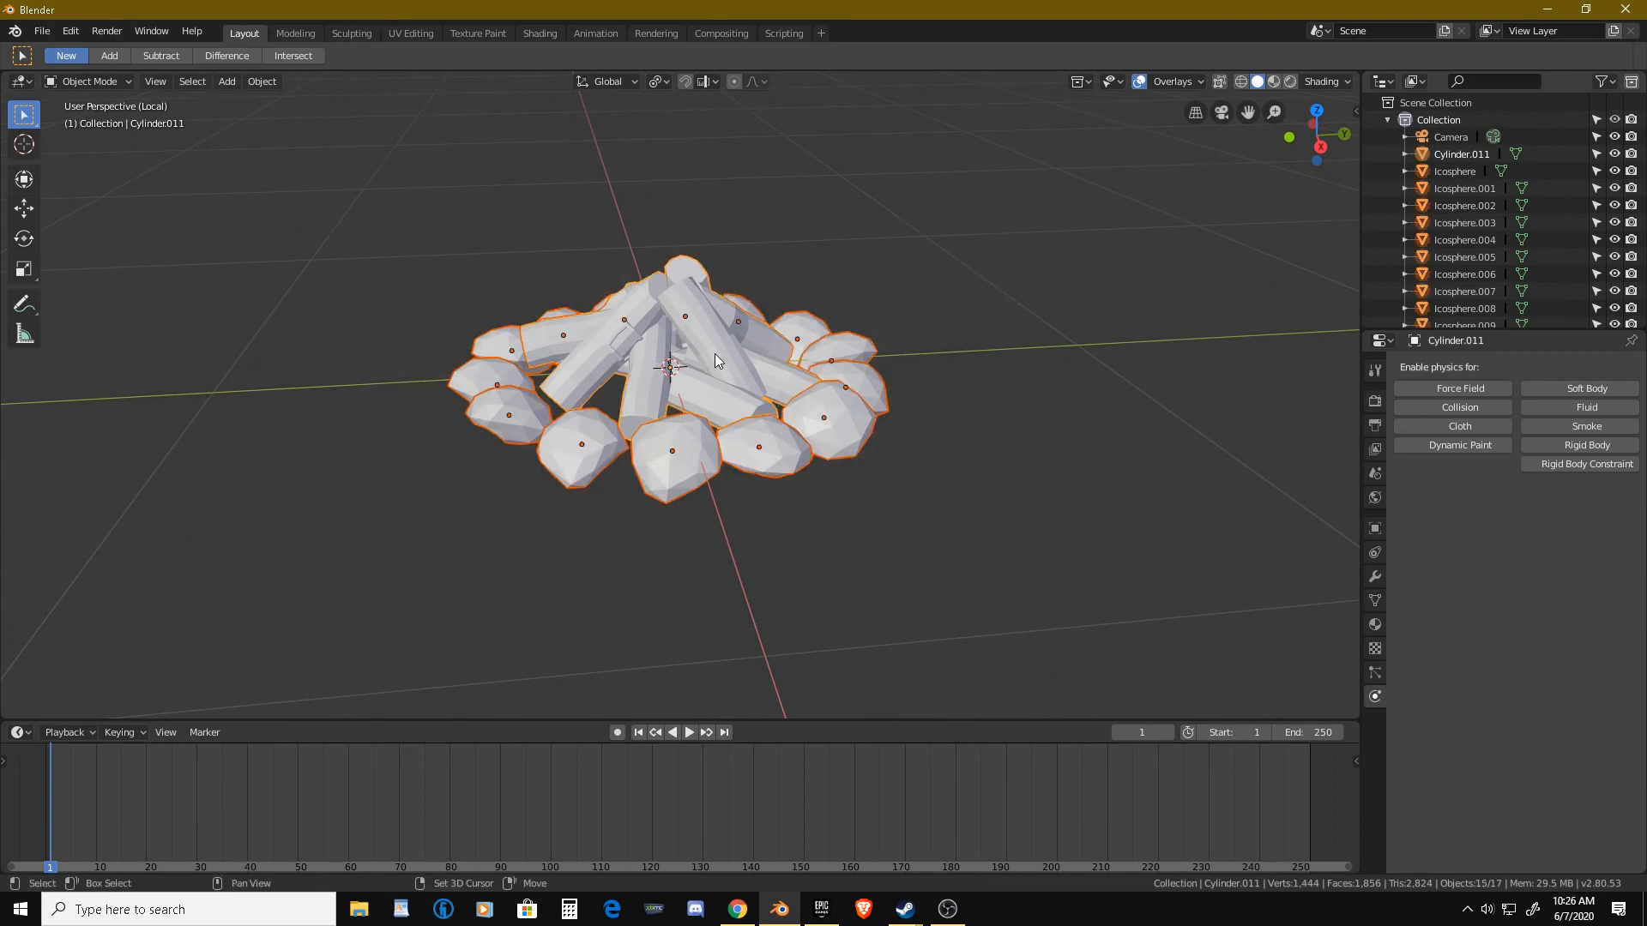
middle_drag(719, 355, 775, 377)
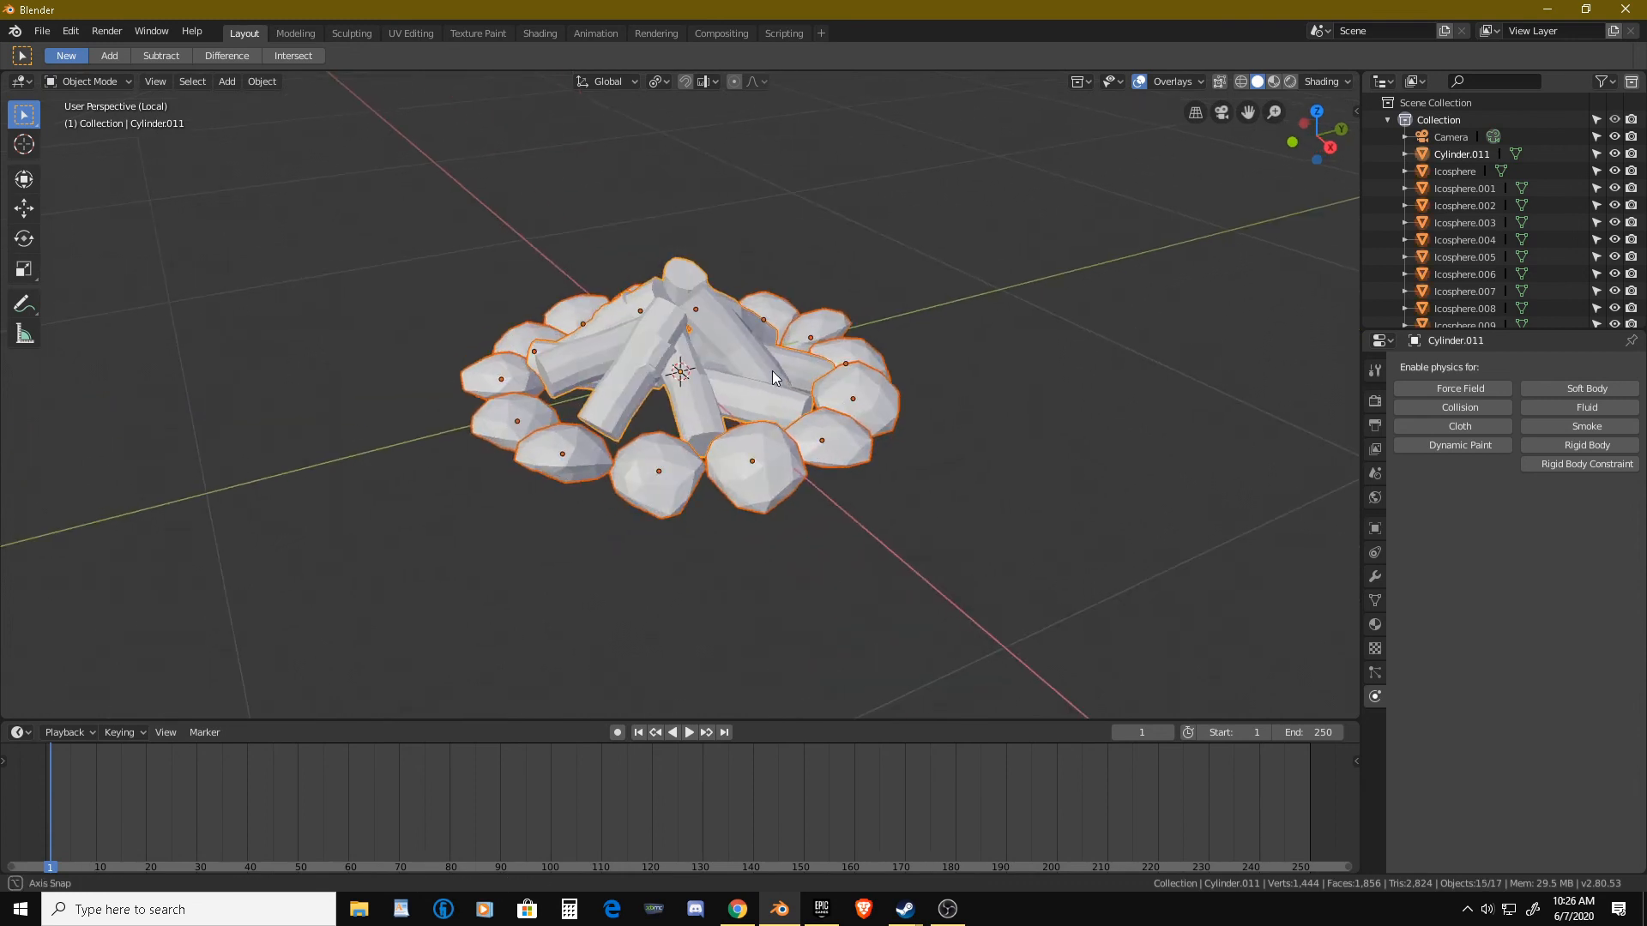
key(ctrl+j)
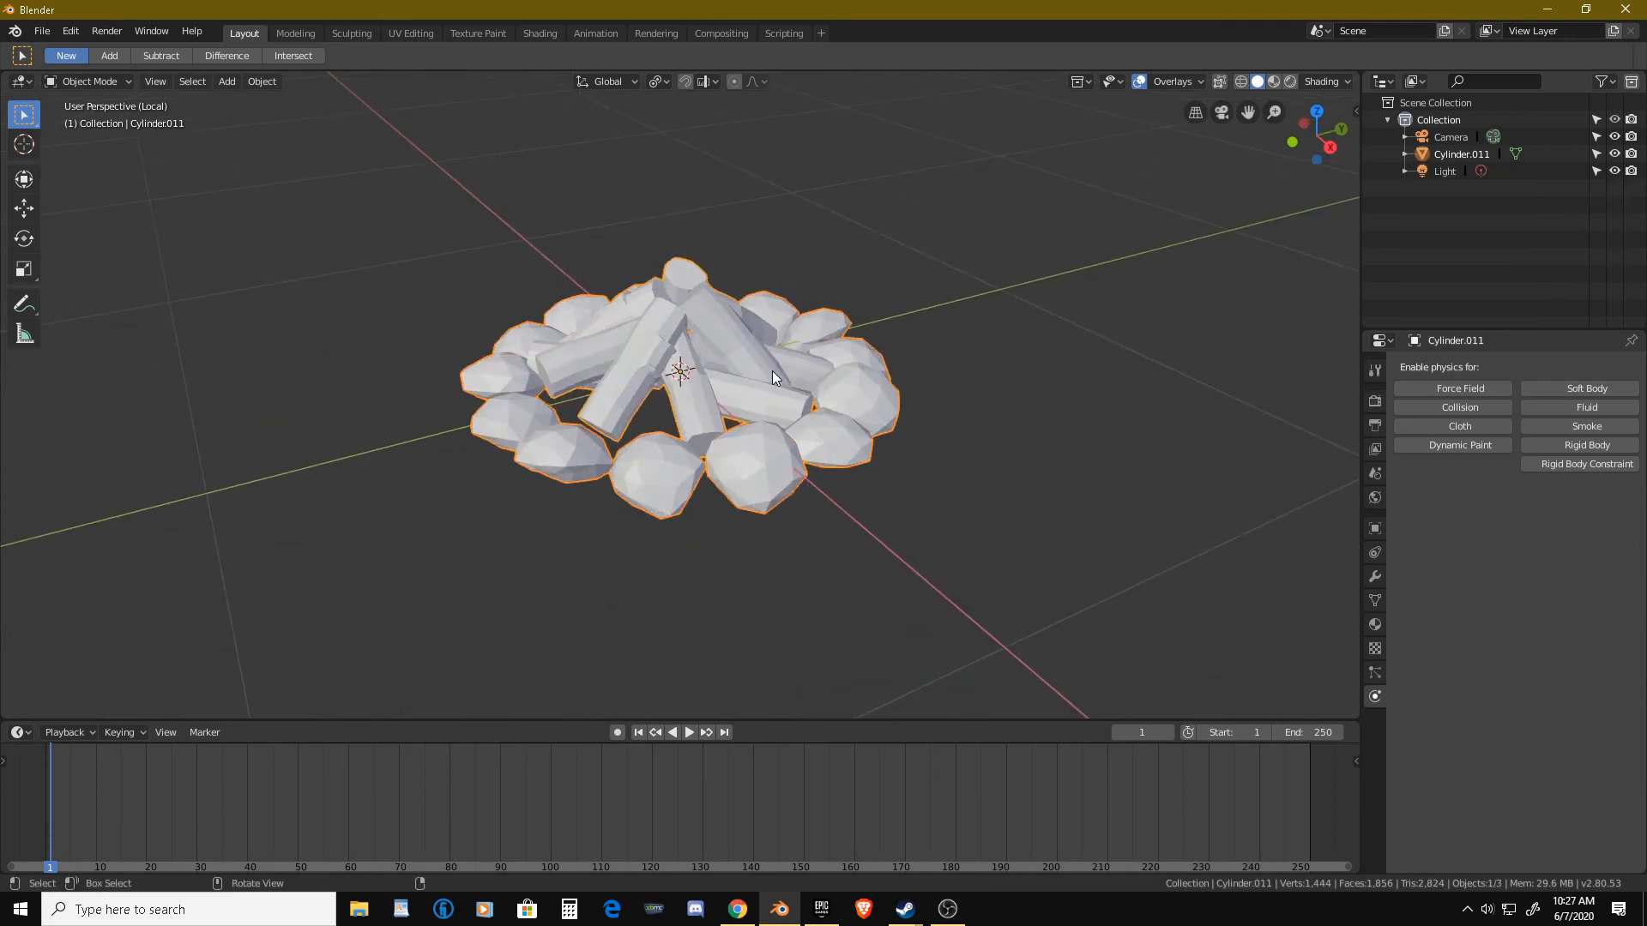
Examine the joined campfire up close and from above.
mouse_move(730, 398)
middle_down()
mouse_move(743, 446)
mouse_move(825, 462)
mouse_move(978, 408)
mouse_move(821, 390)
mouse_move(924, 350)
mouse_move(868, 295)
mouse_move(718, 417)
middle_up()
scroll(751, 383, up, 4)
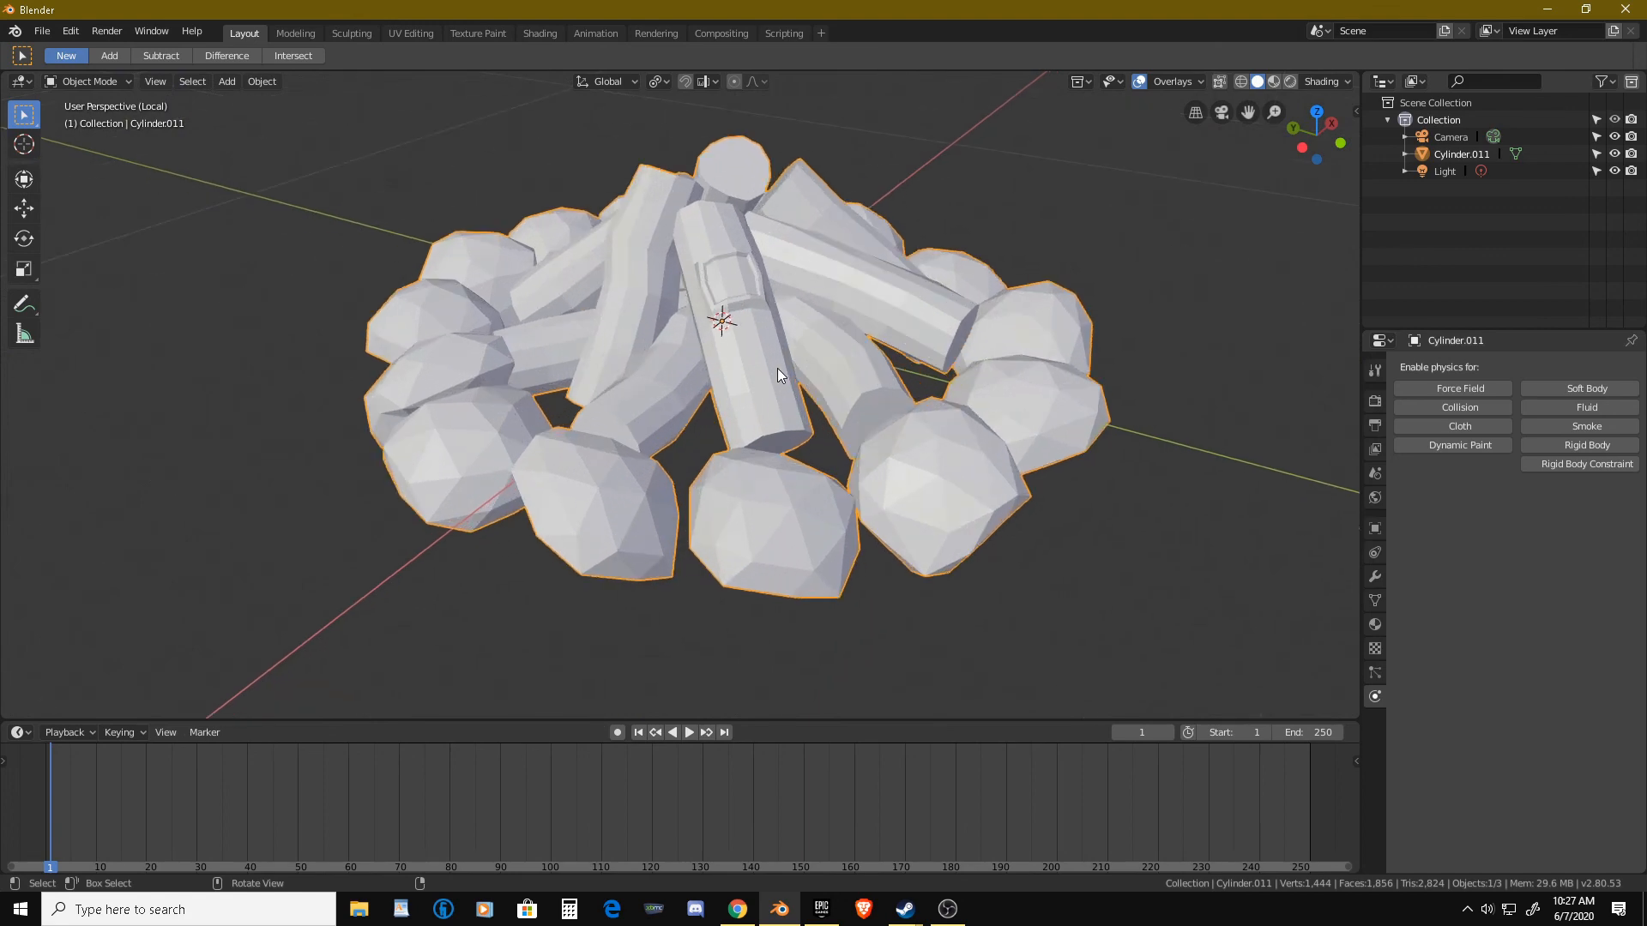
middle_drag(777, 368, 762, 470)
scroll(739, 410, down, 6)
scroll(688, 392, up, 2)
scroll(688, 391, up, 4)
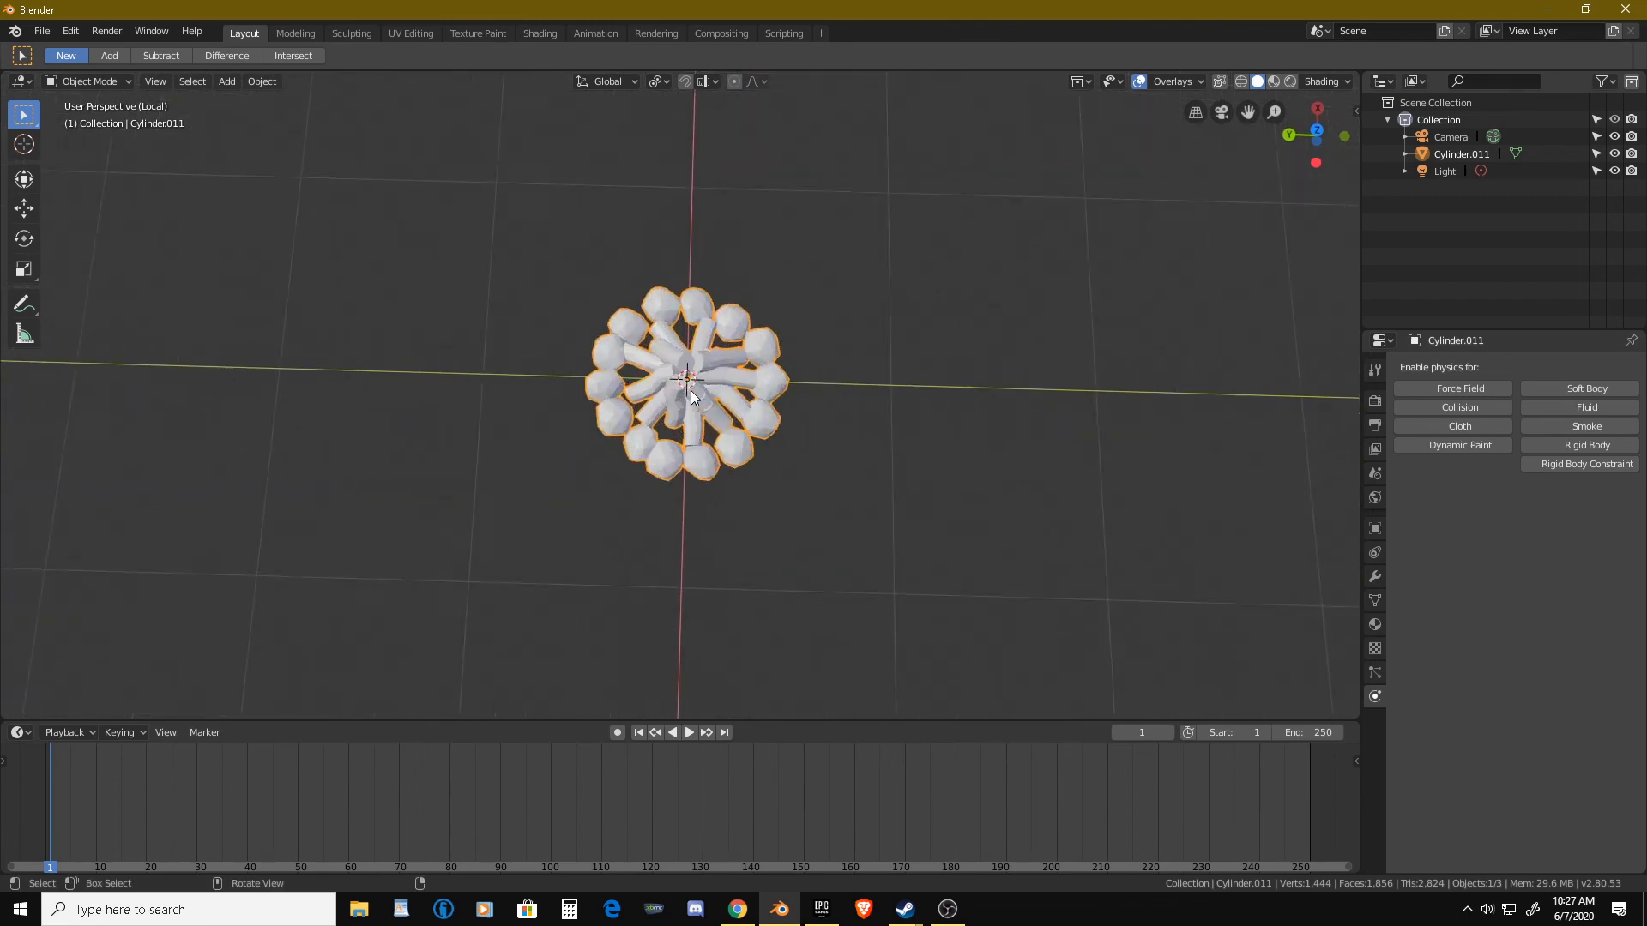
middle_drag(686, 404, 706, 415)
From the top view, scale the joined campfire uniformly by 0.681, keeping it at the world origin.
key(KP_7)
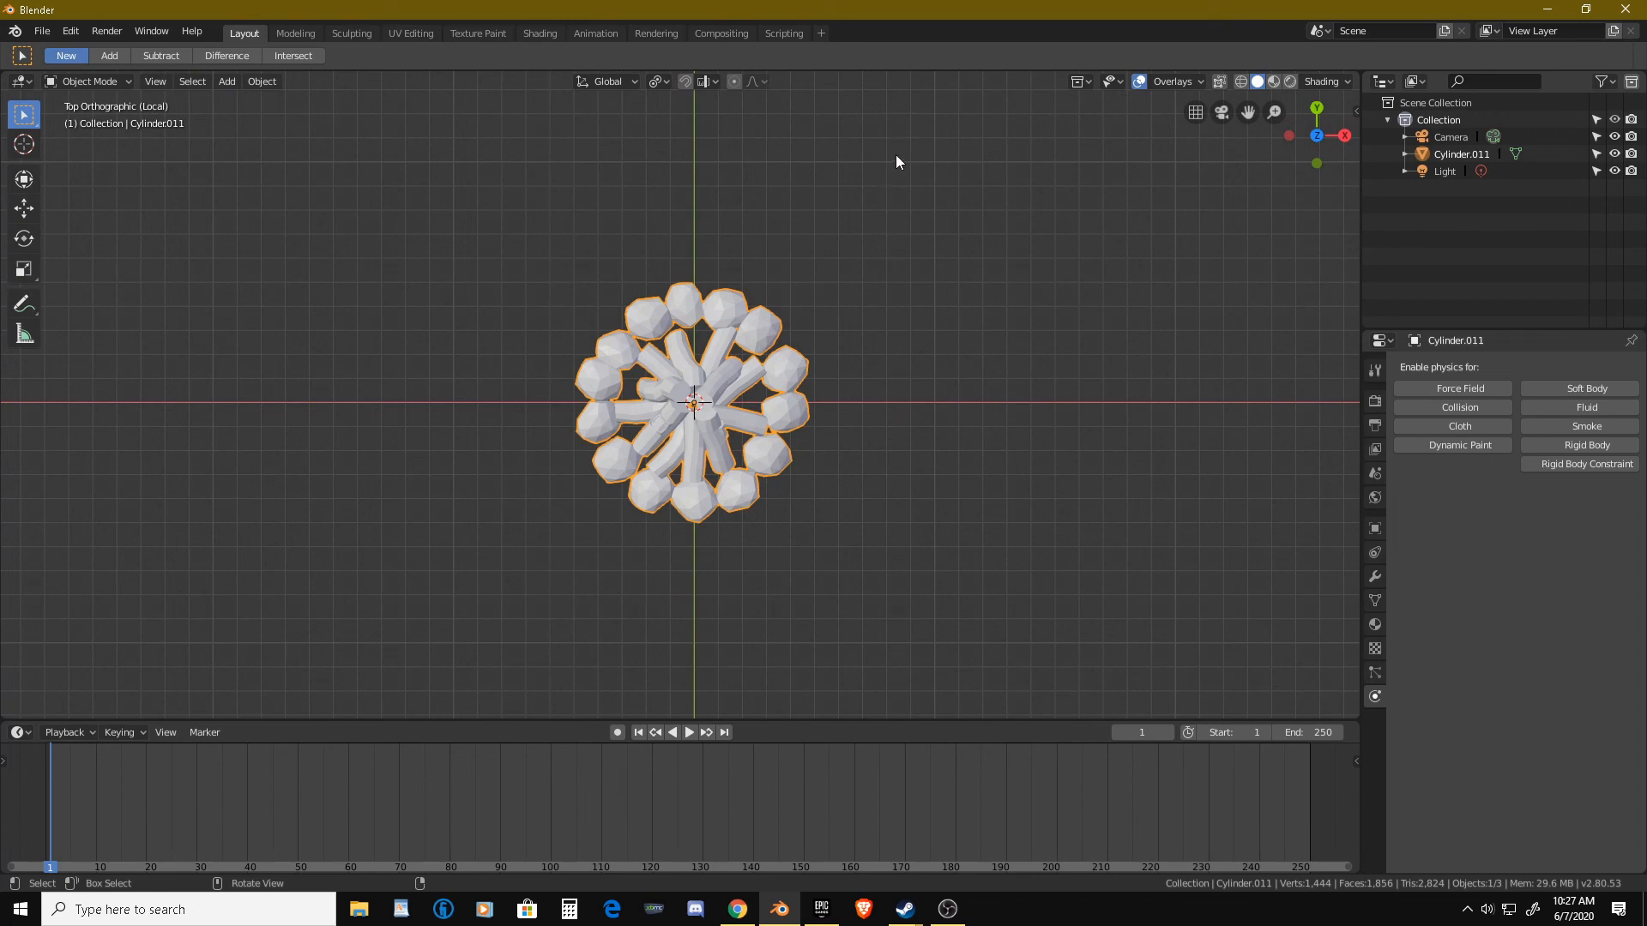
key(g)
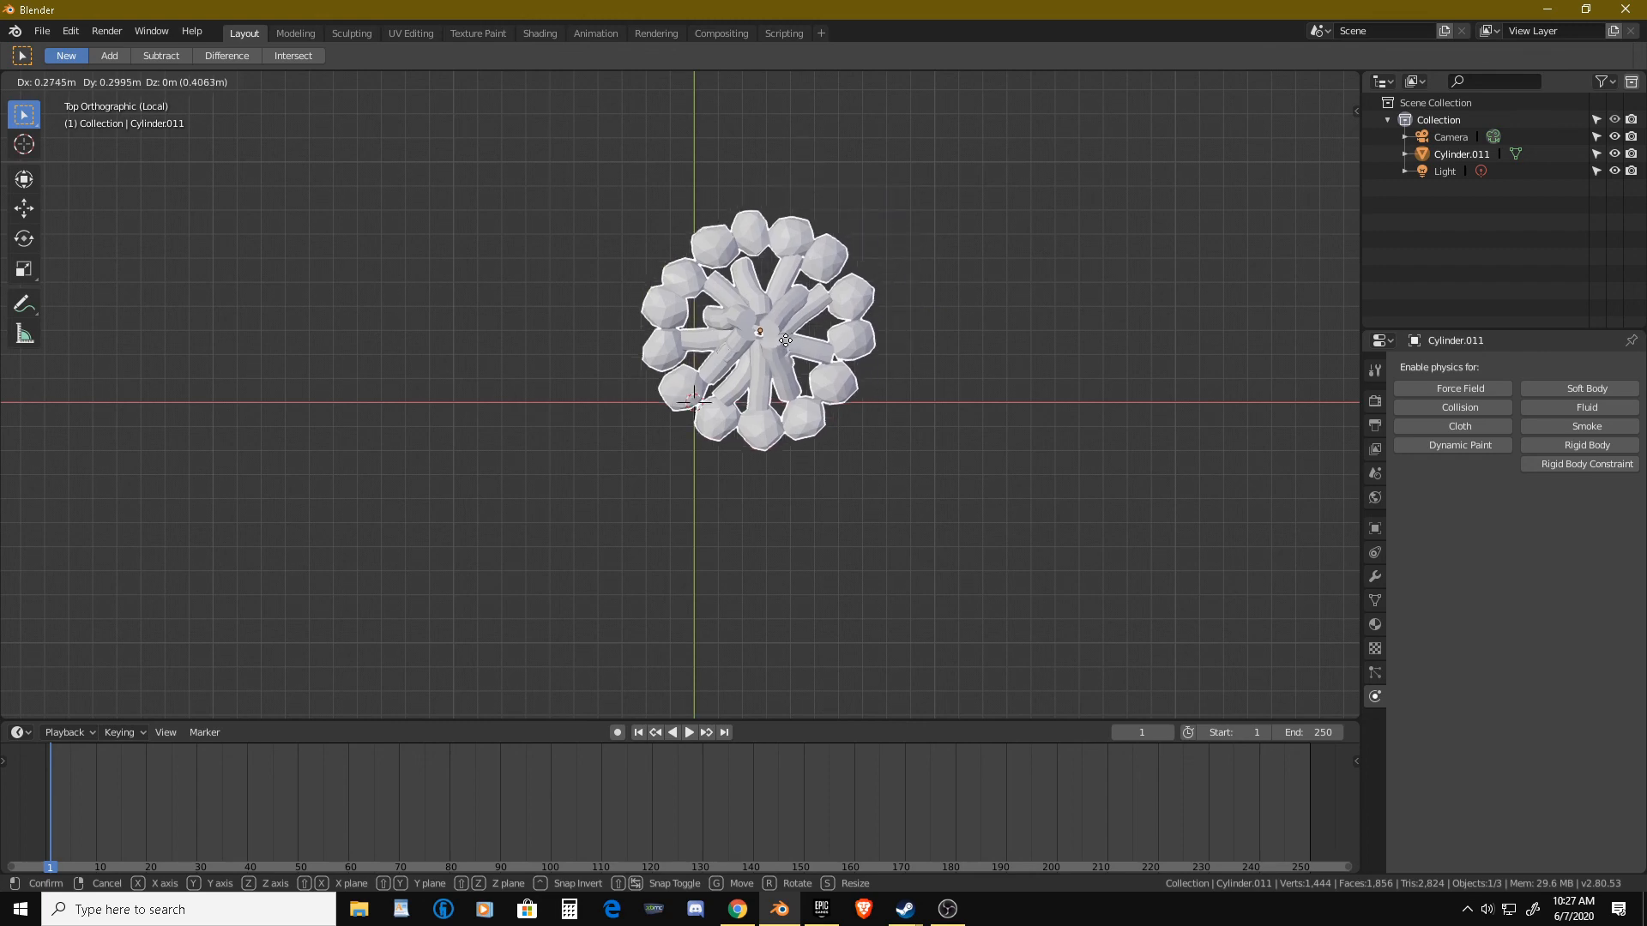
click(725, 418)
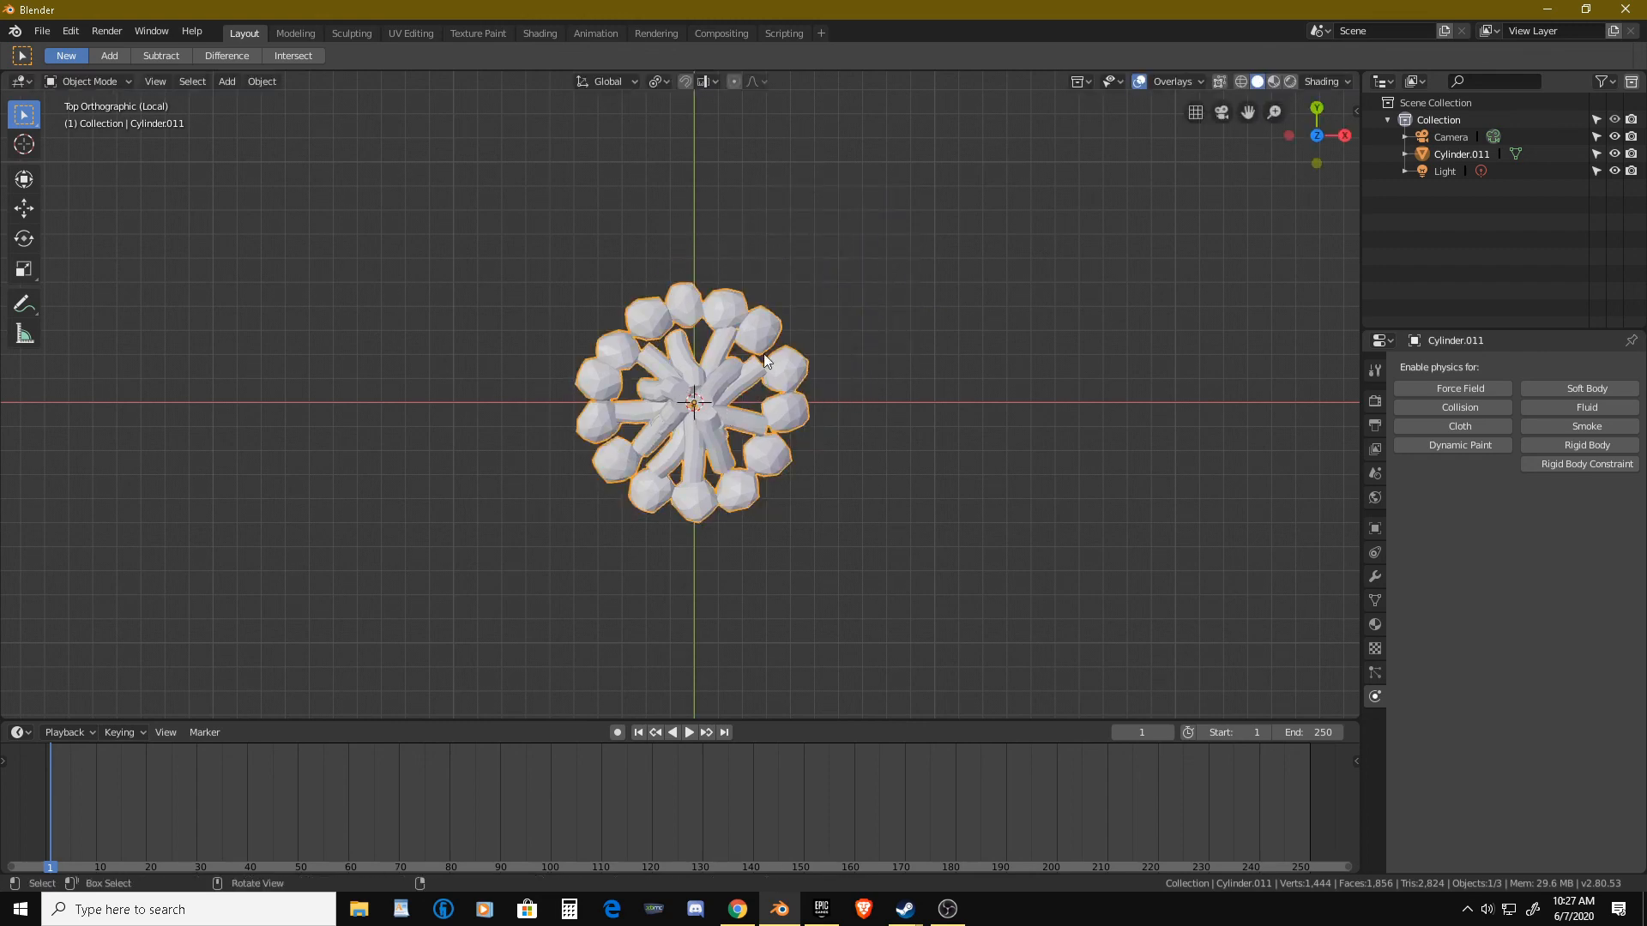
key(s)
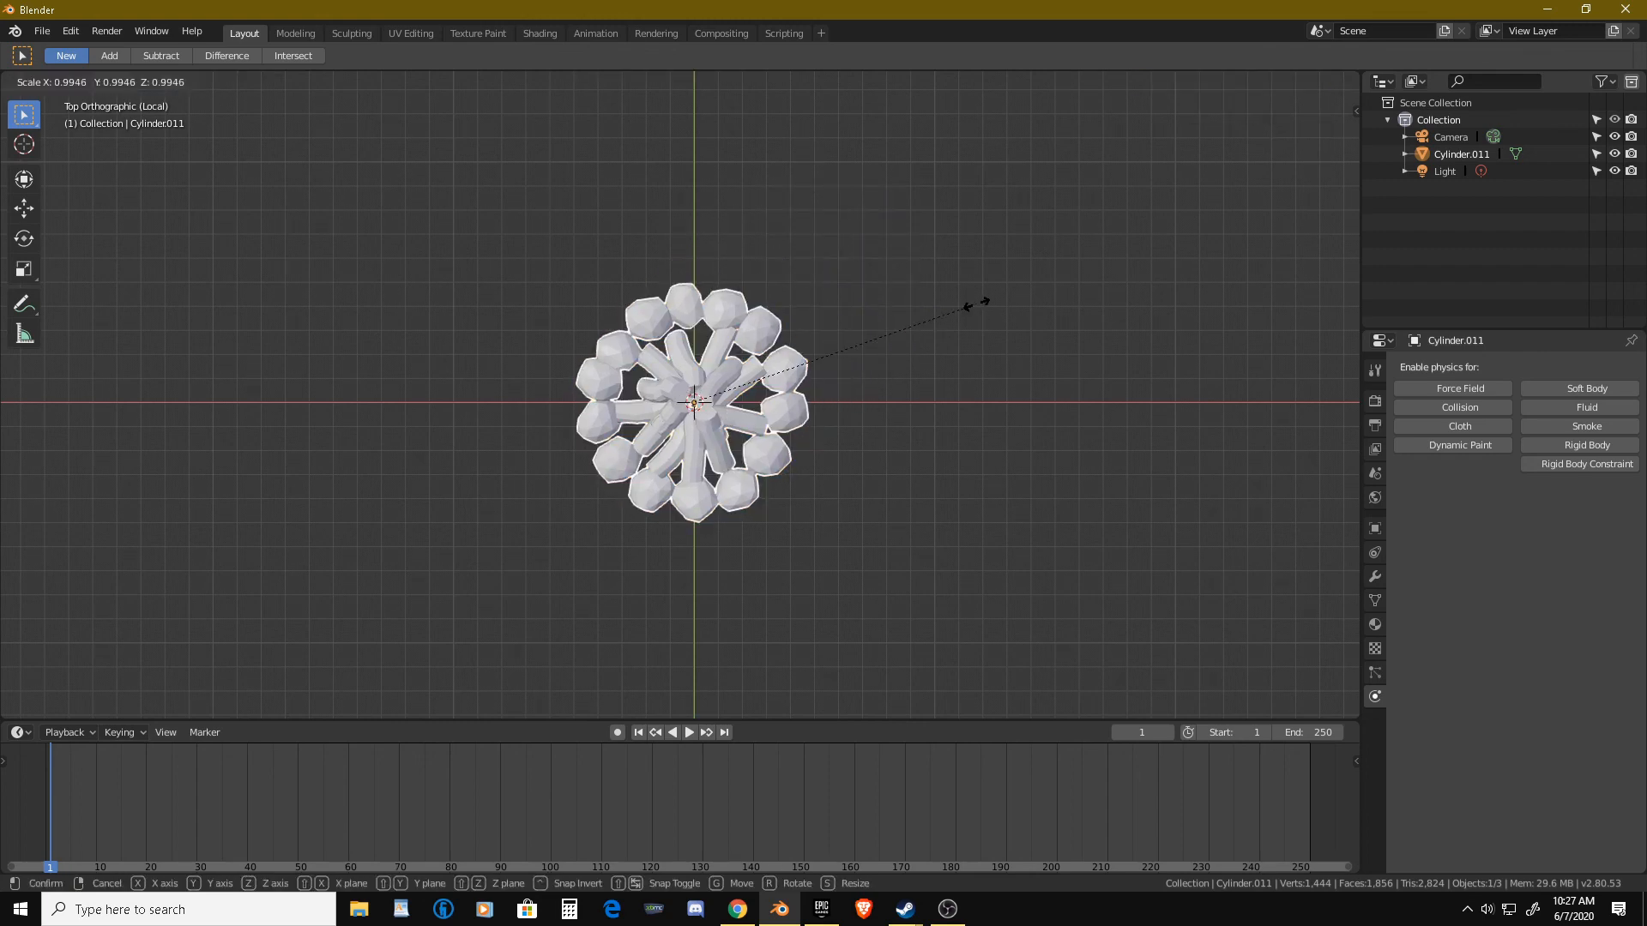
click(886, 331)
key(g)
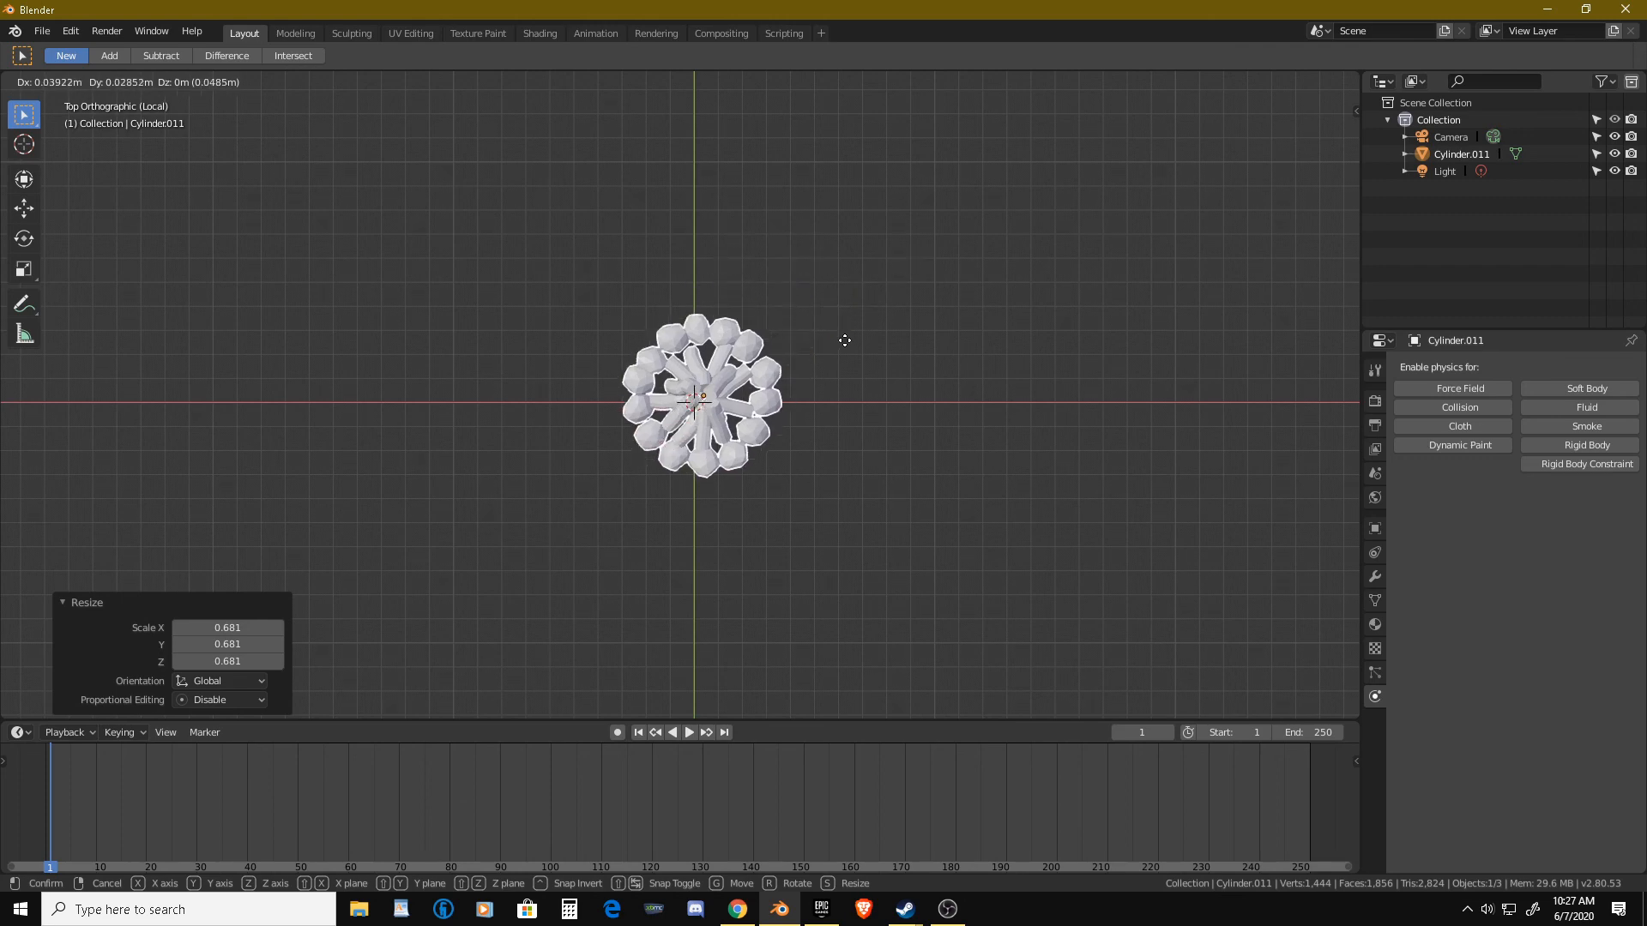
right_click(834, 347)
Save the scene in the Documents folder as PFD Objects.blend.
middle_drag(834, 352, 691, 387)
scroll(687, 383, up, 8)
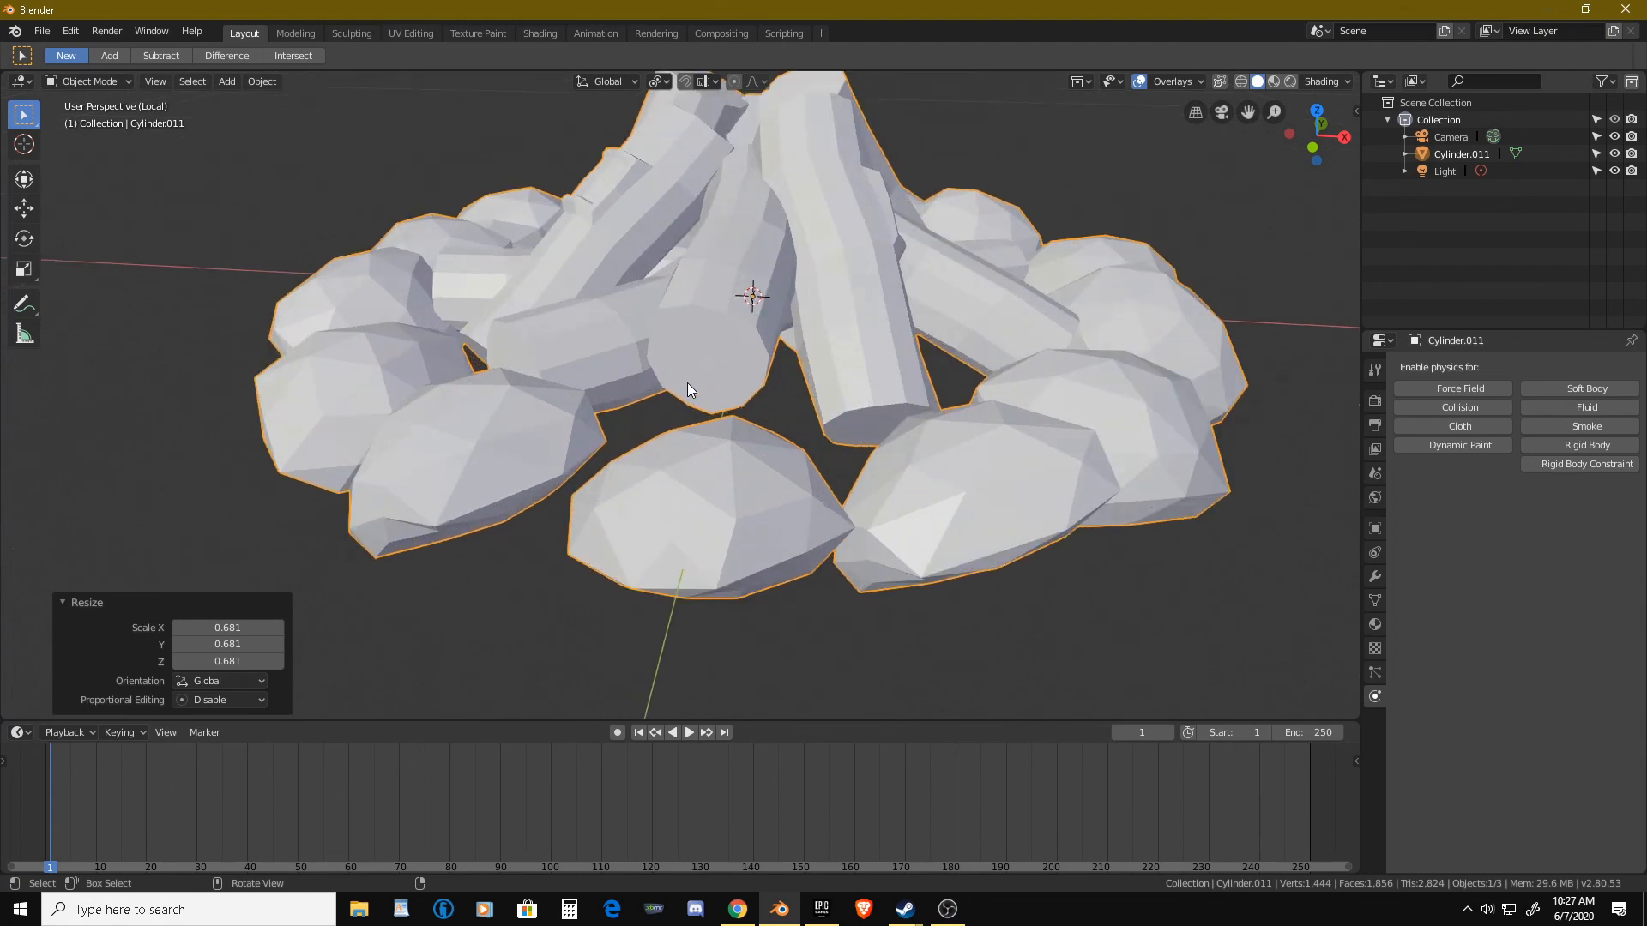
key(ctrl)
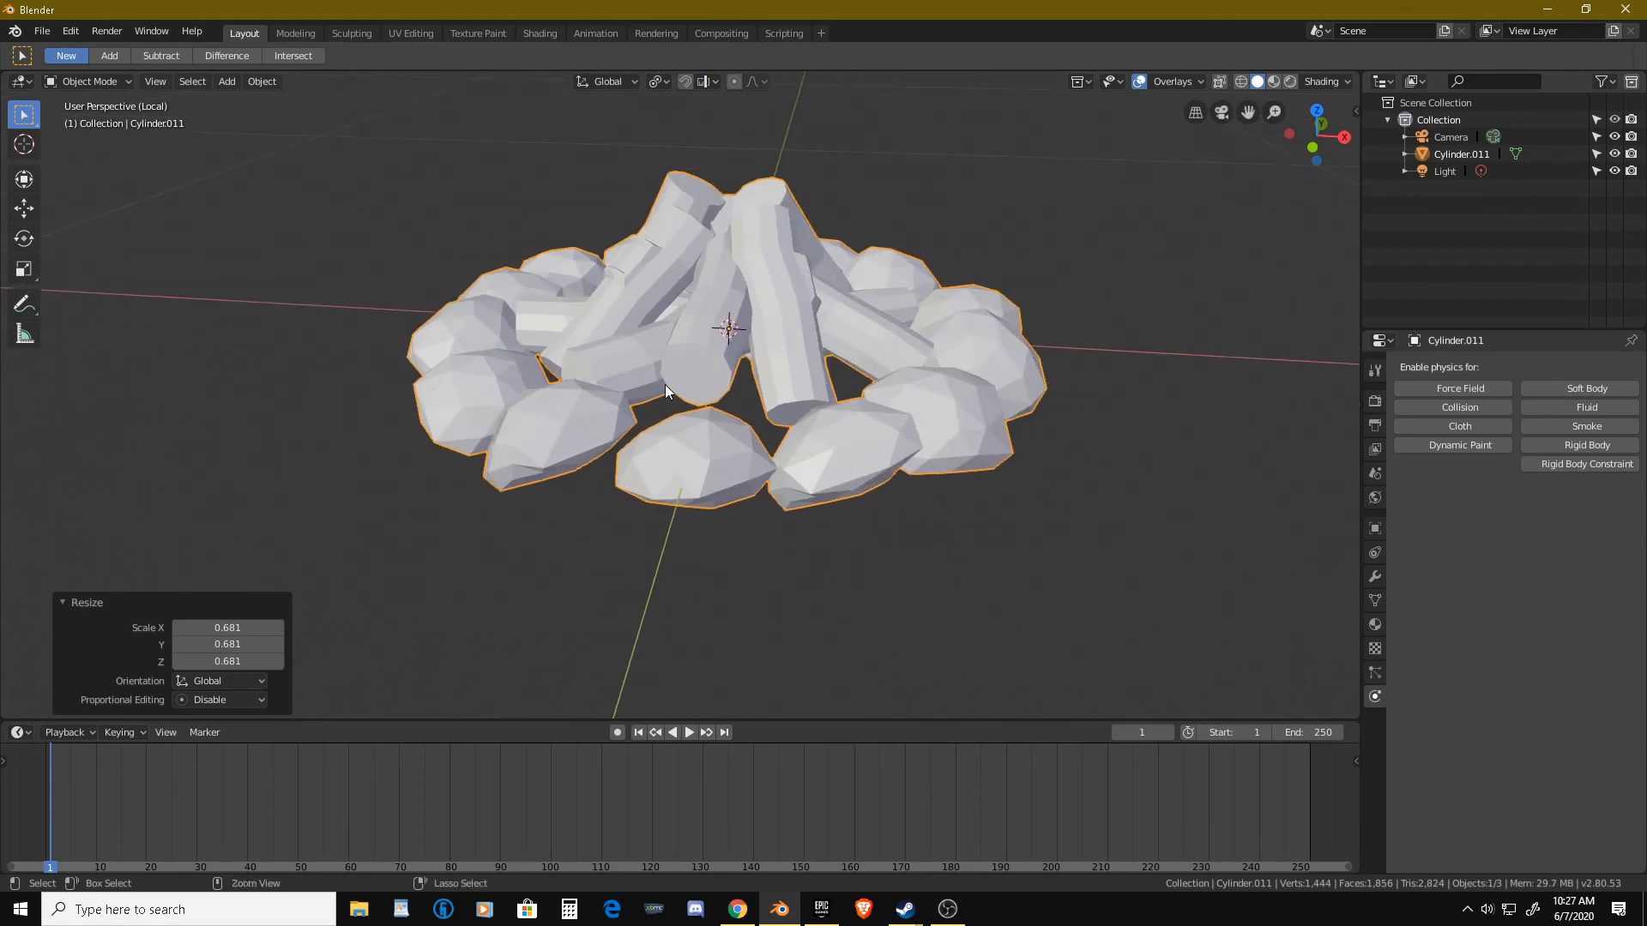
key(ctrl+s)
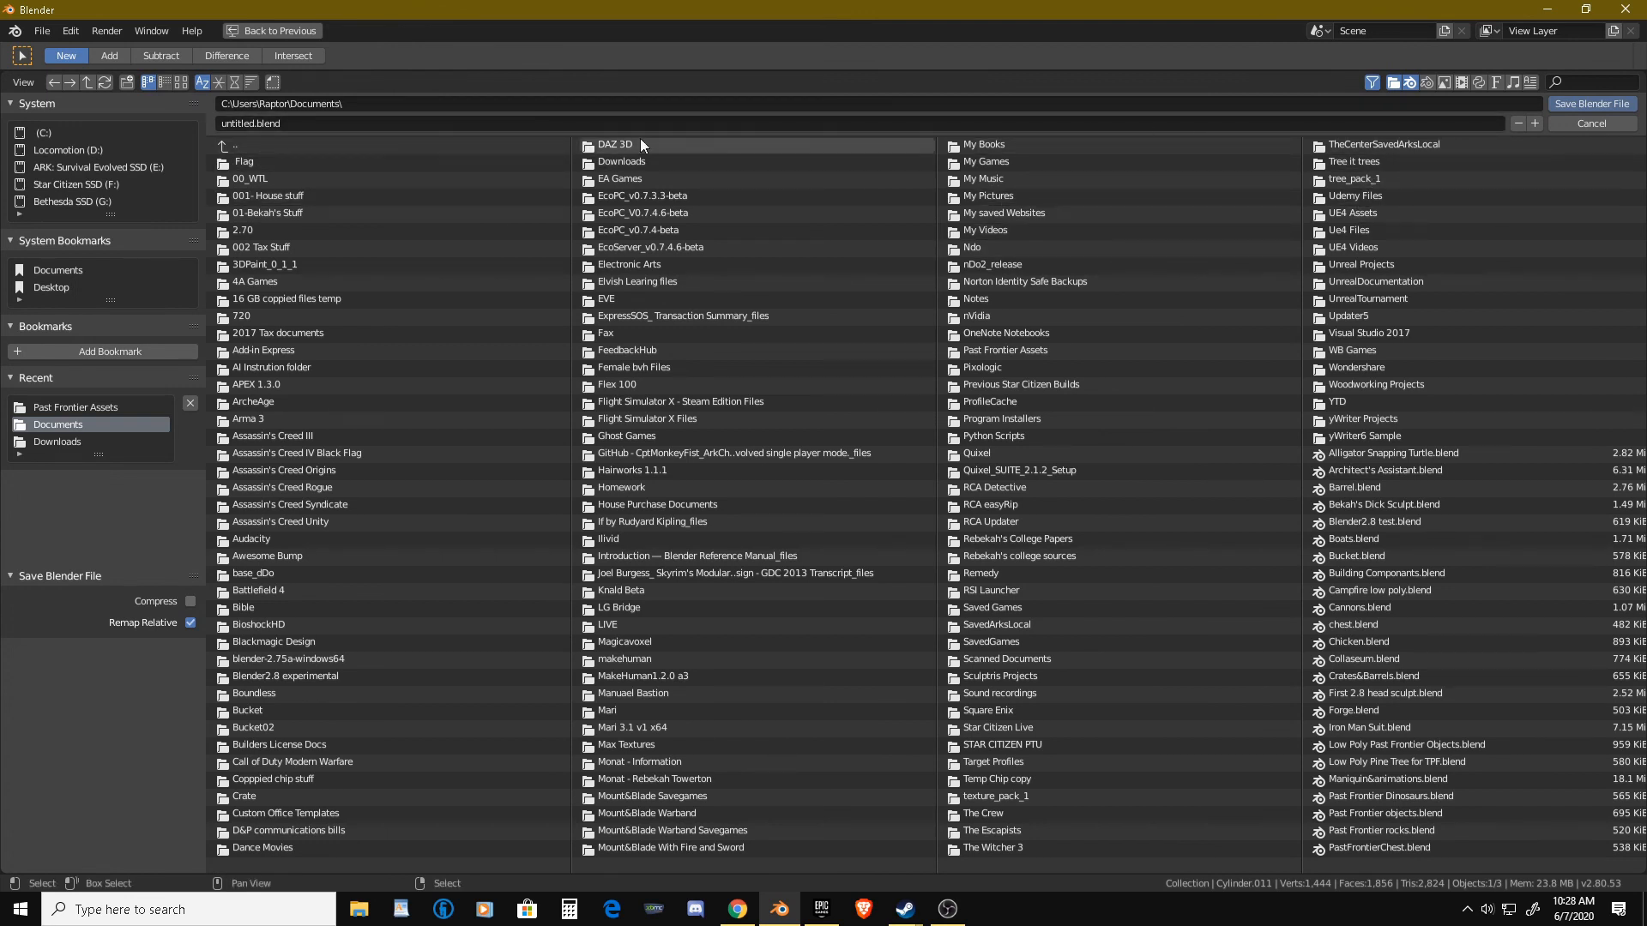
click(388, 121)
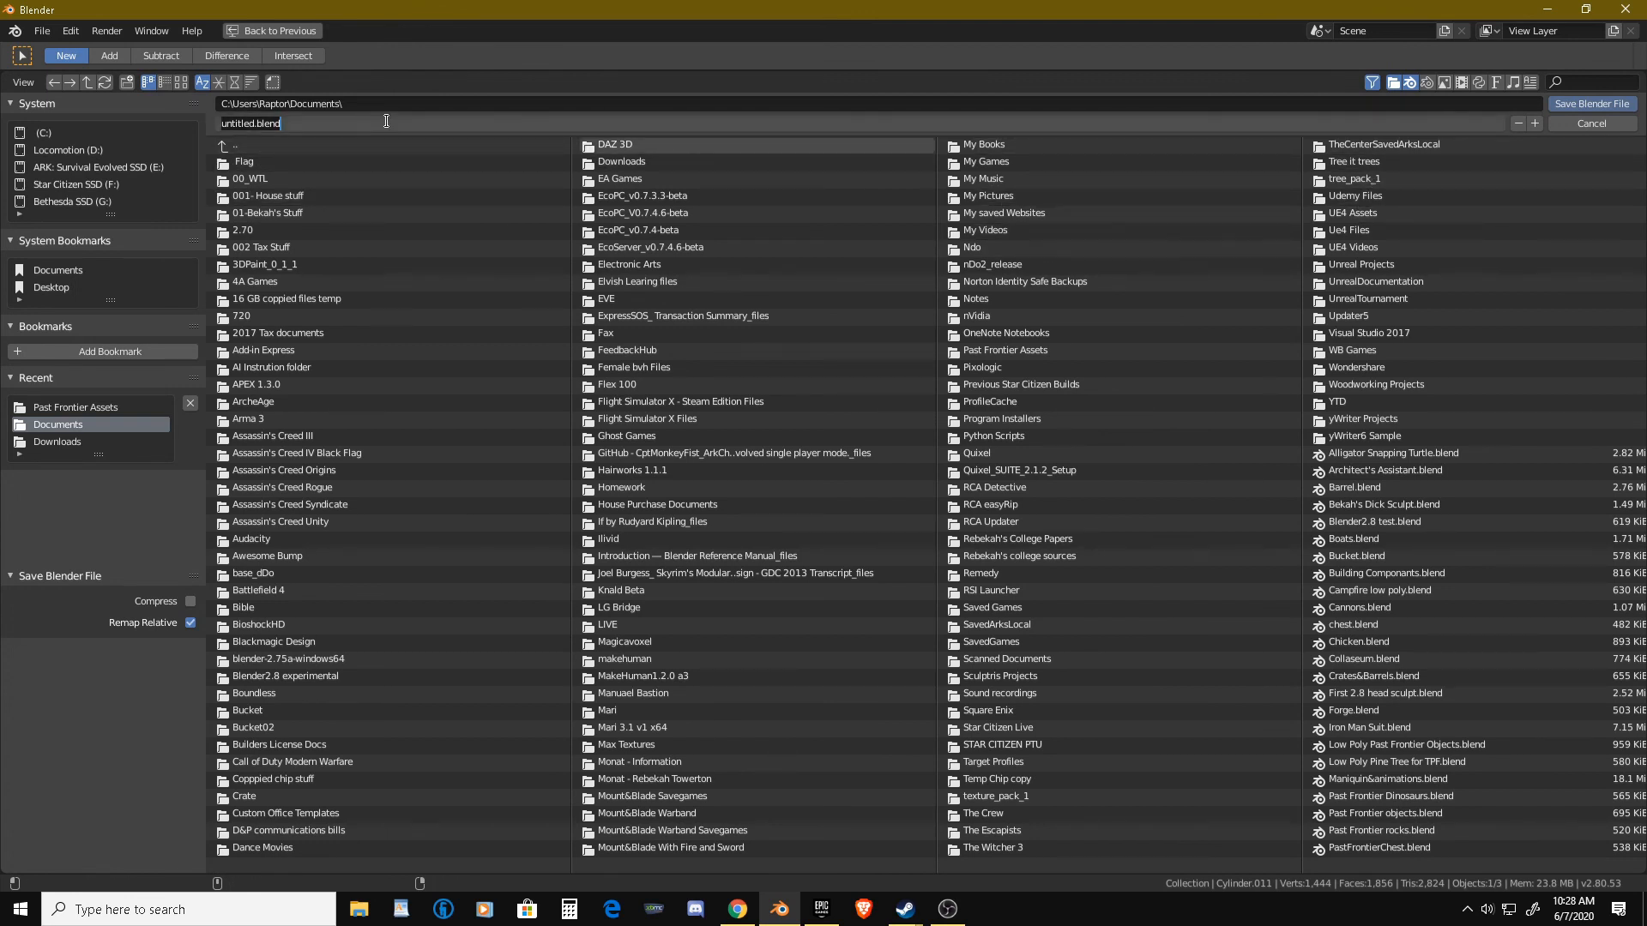
text(PFD Objects)
key(Return)
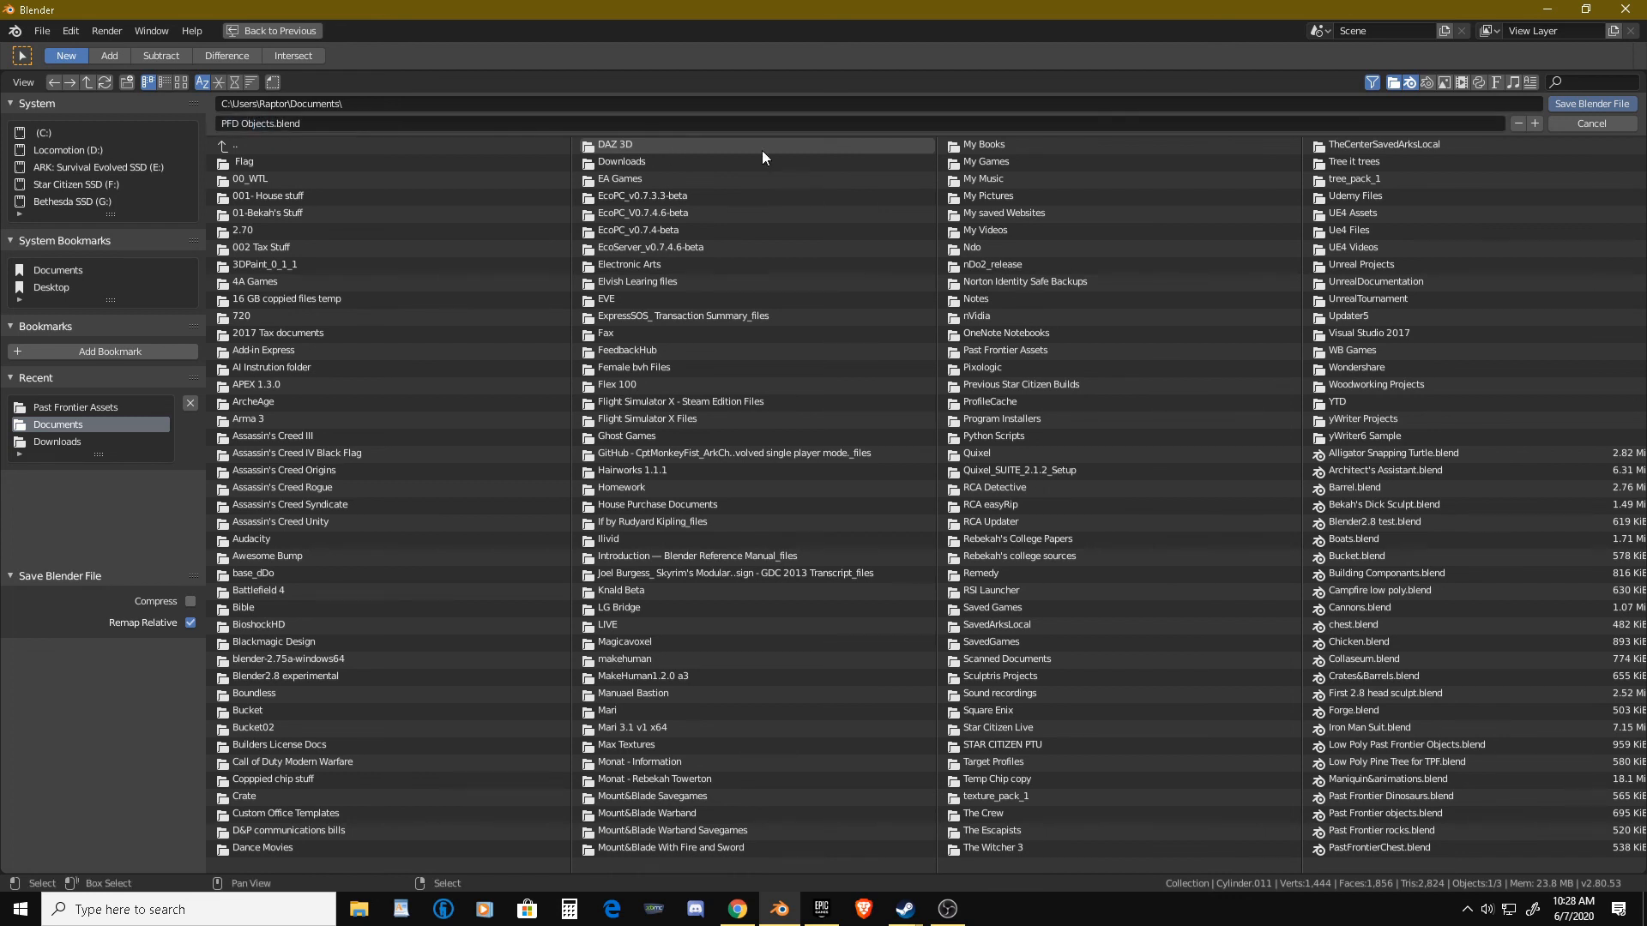
click(1599, 104)
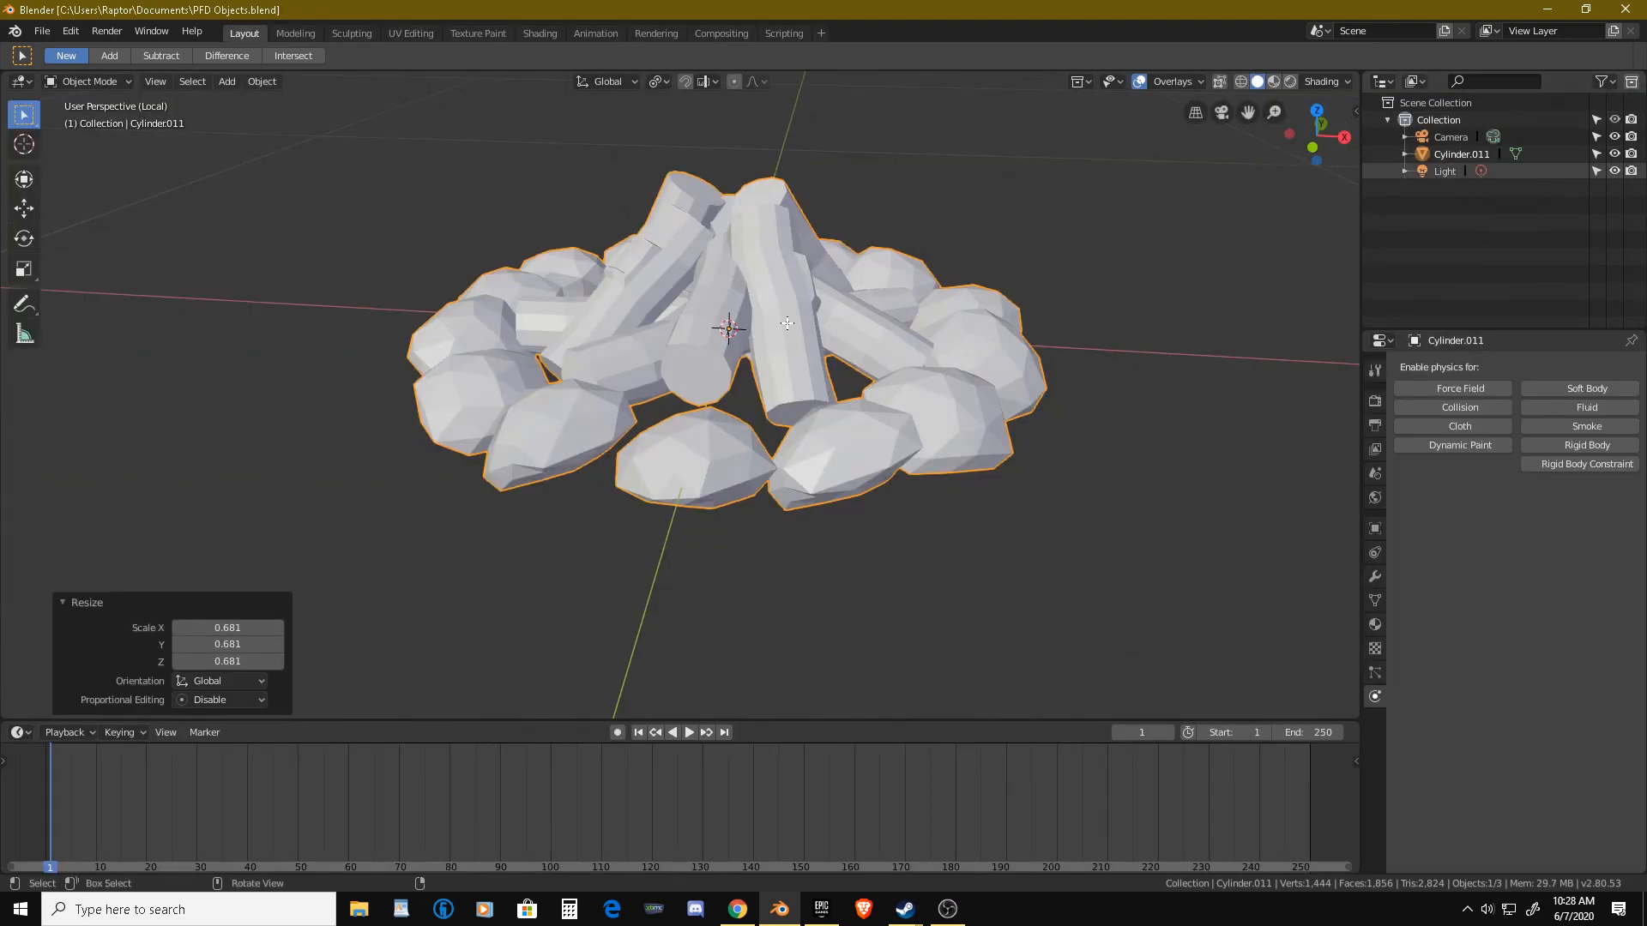
Switch the joined campfire to Edit Mode.
middle_drag(366, 271, 908, 481)
scroll(625, 320, down, 3)
shift+middle_drag(688, 426, 735, 420)
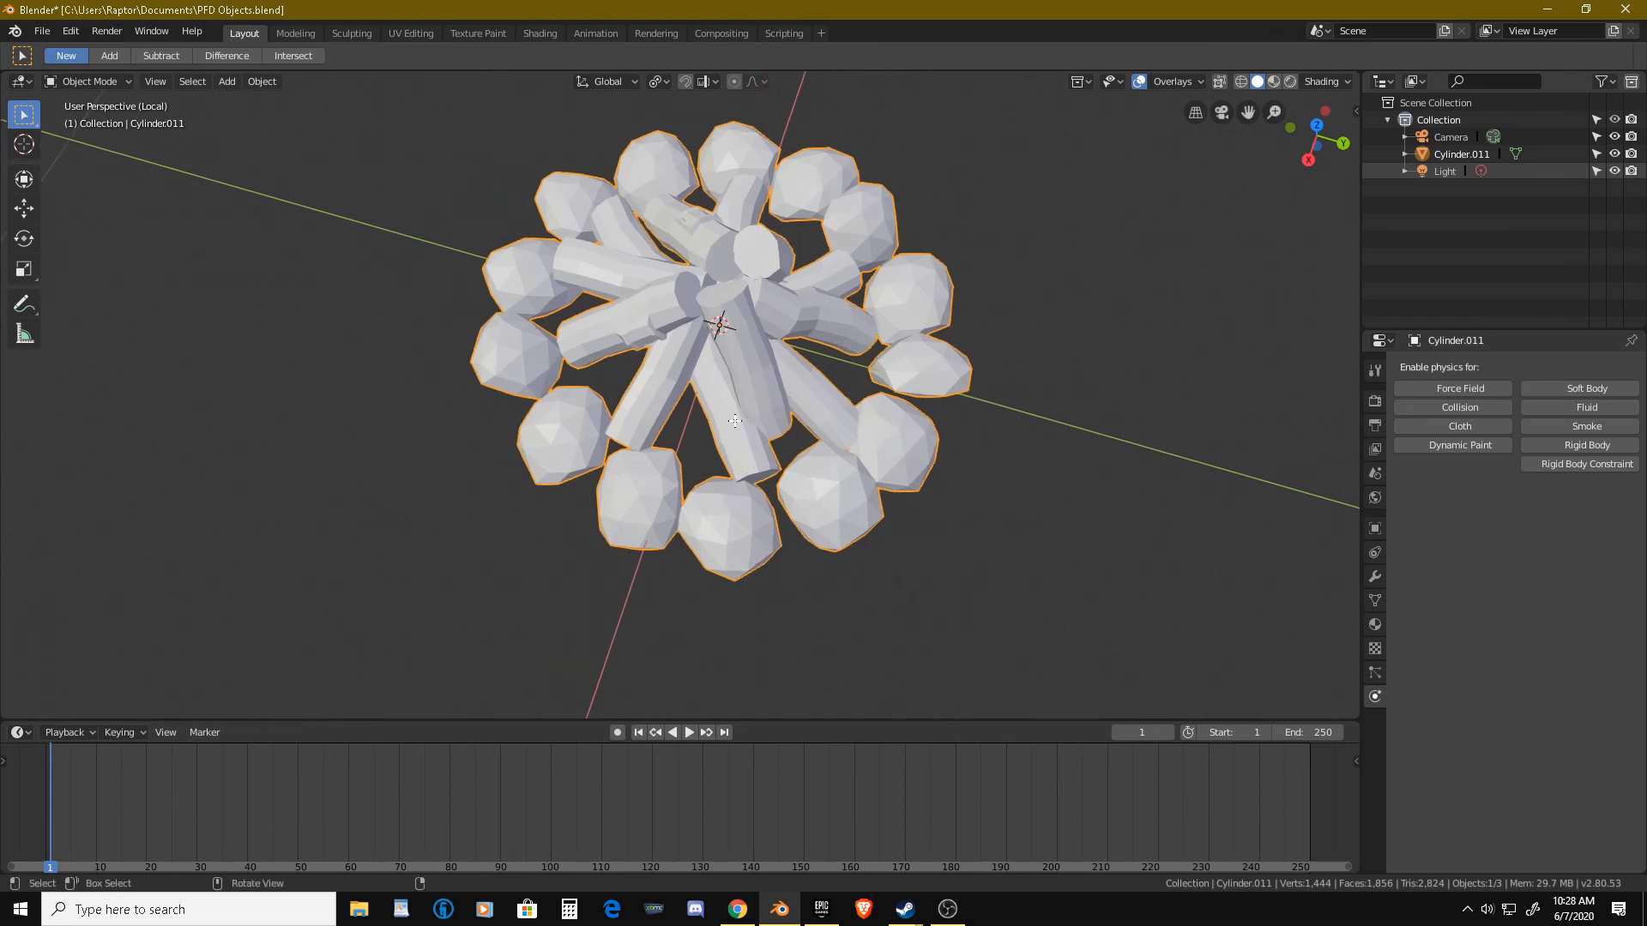
key(Tab)
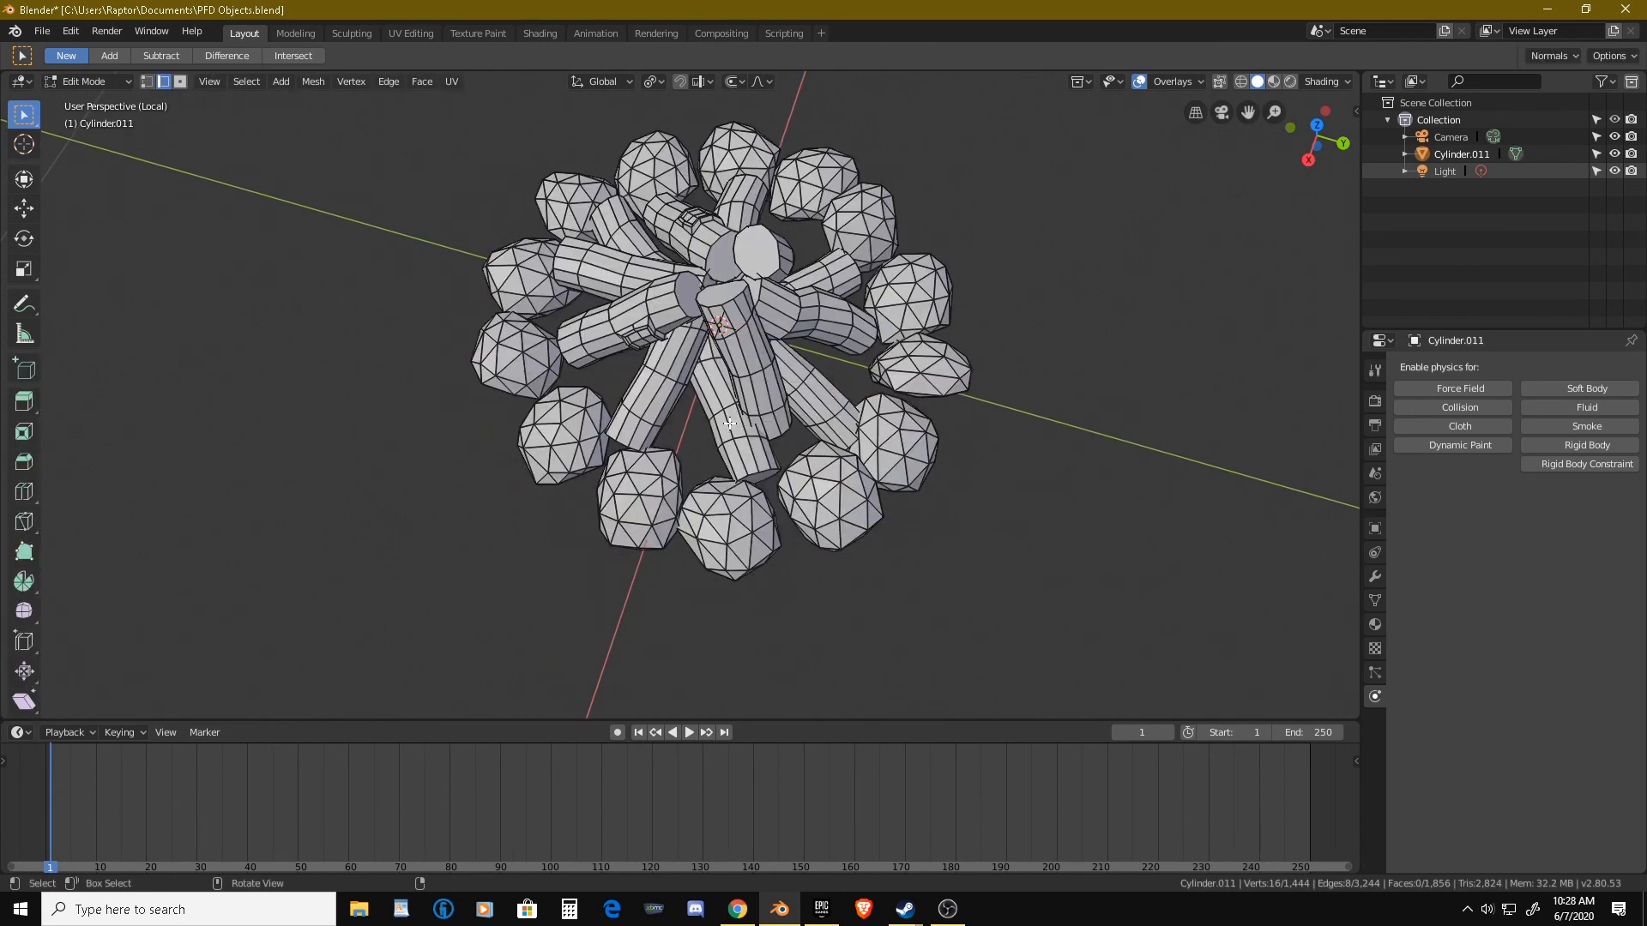
Select all linked geometry of the log lying beneath the raised front log and disable proportional editing.
key(l)
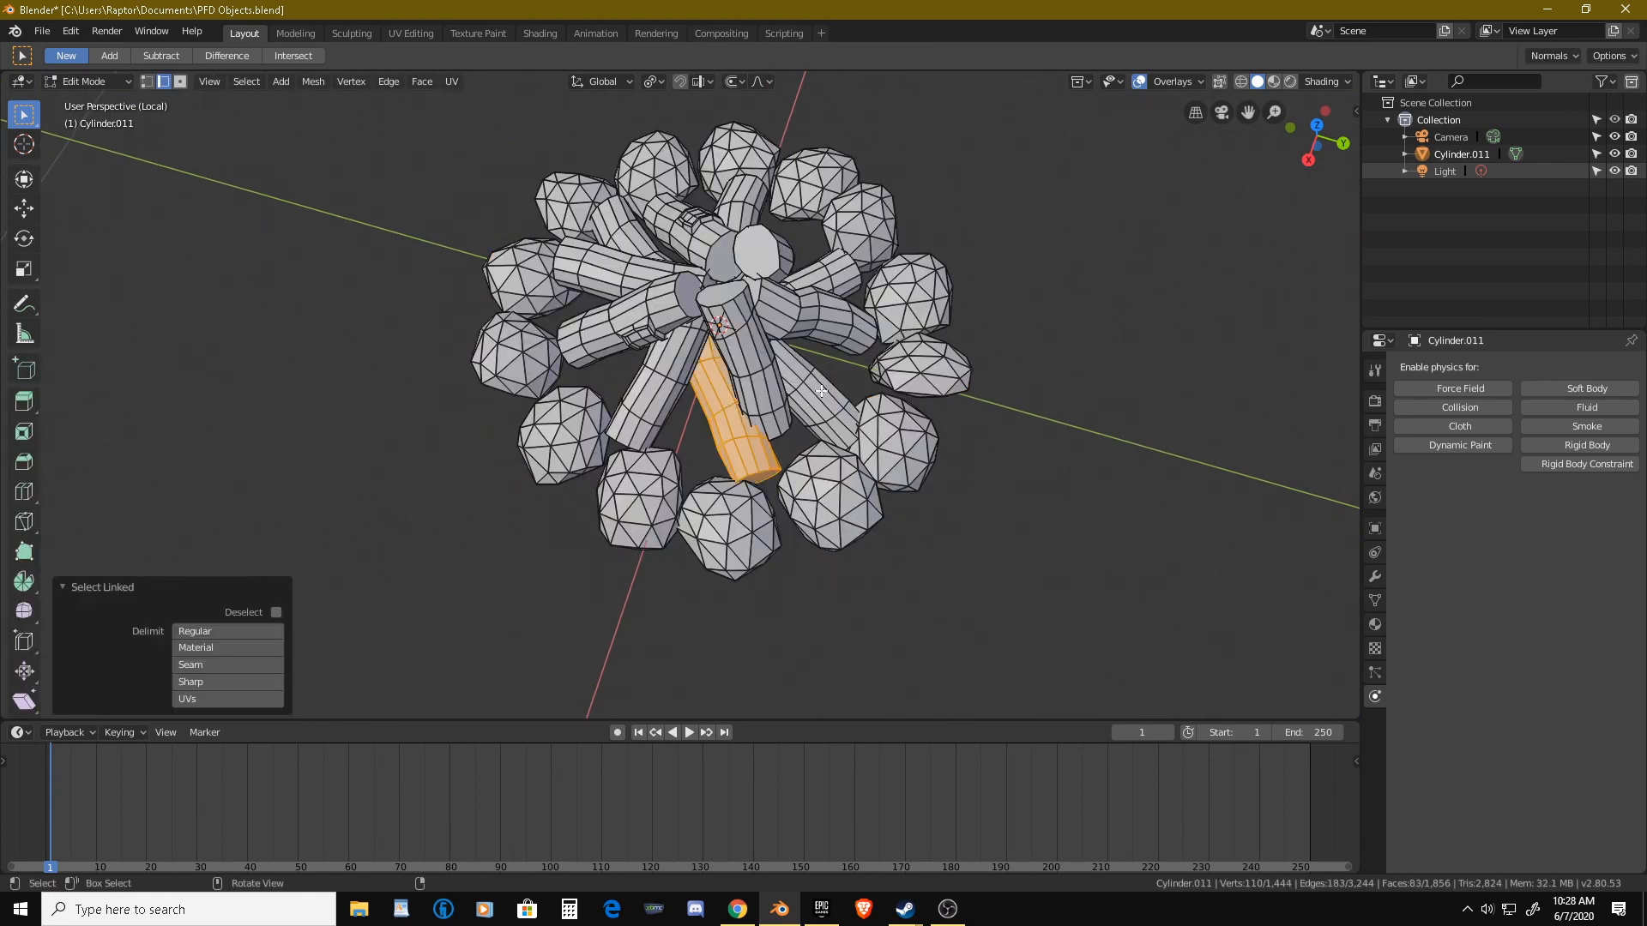
middle_drag(821, 391, 852, 362)
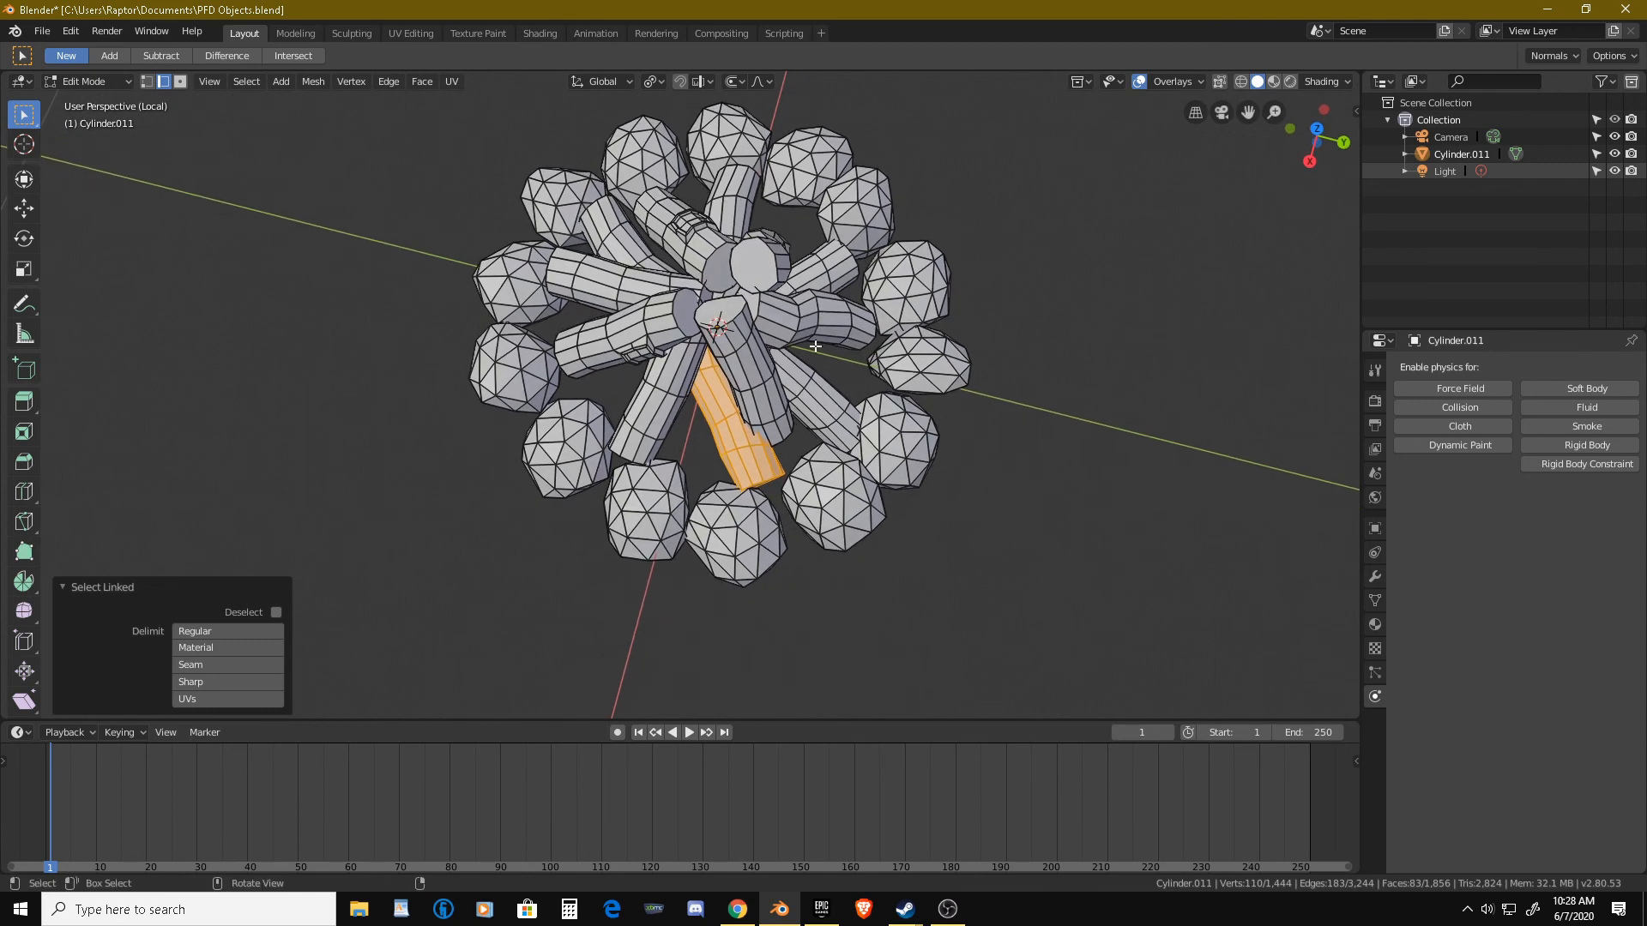
key(r)
click(819, 317)
click(740, 81)
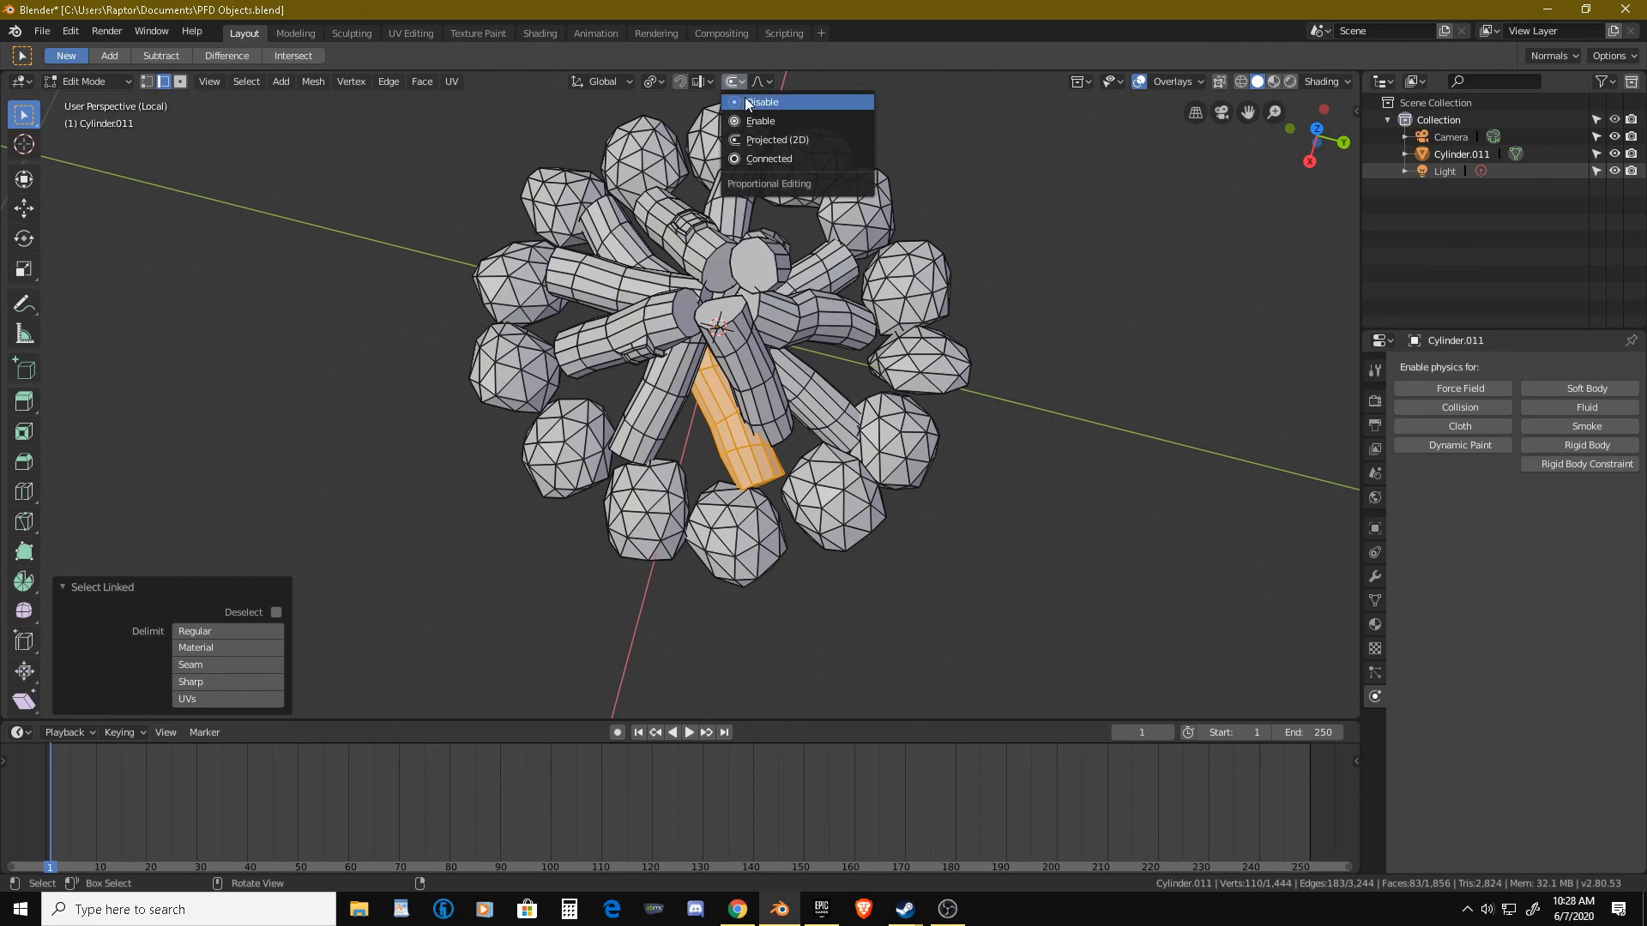
click(761, 101)
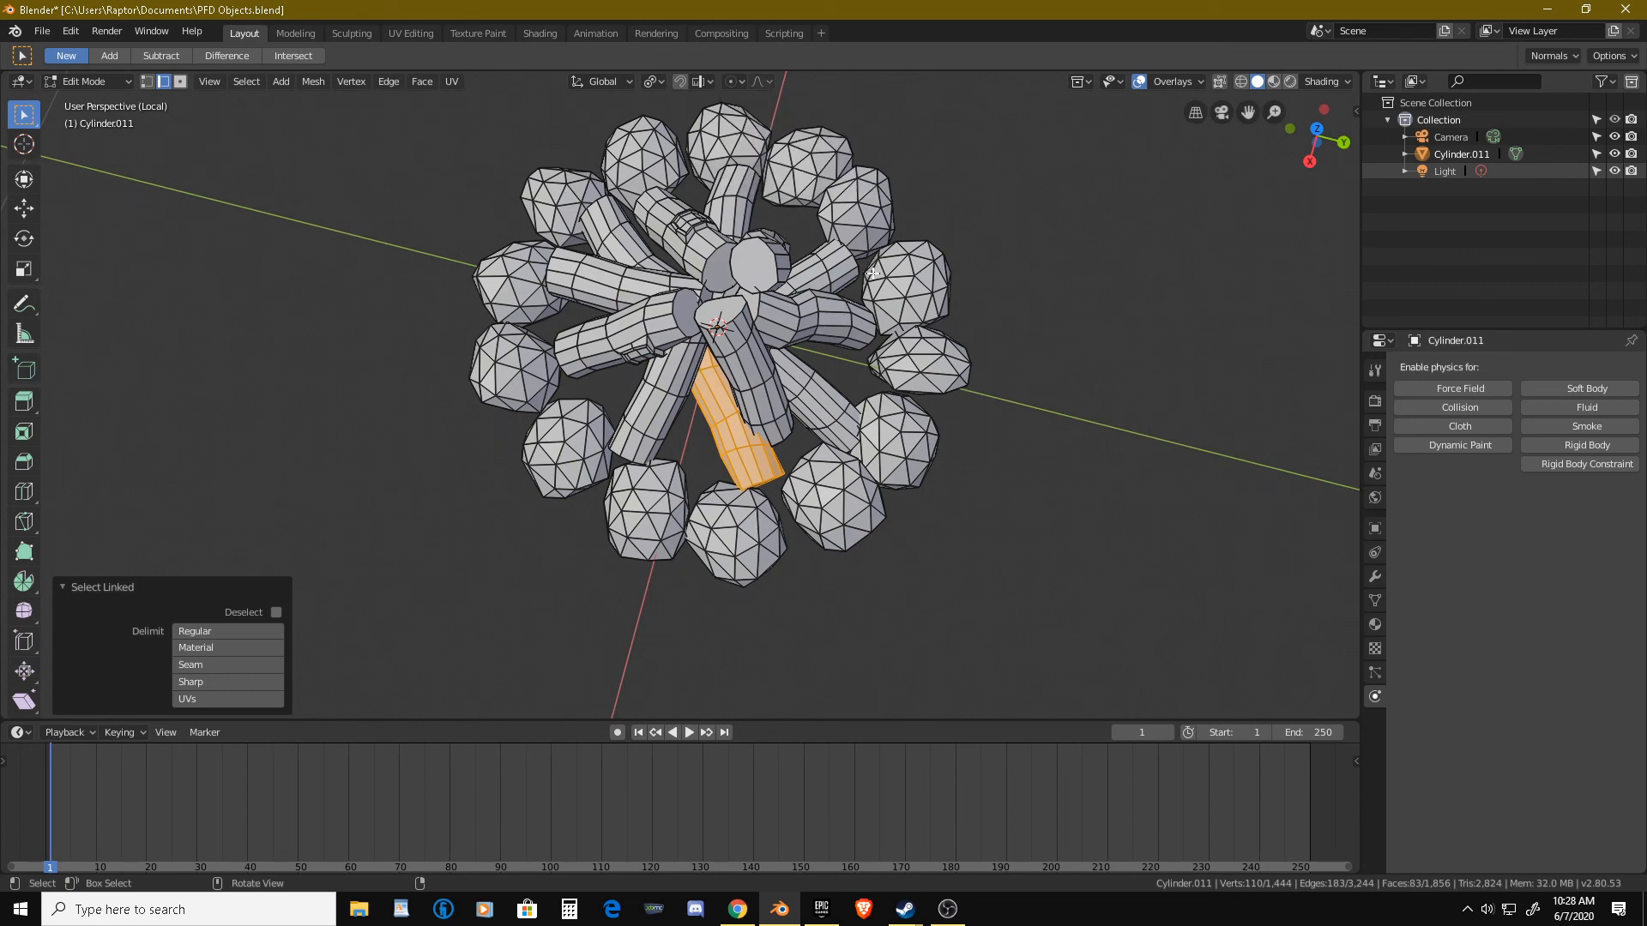
Rotate the selected log 18.7° in the view plane, move it about 0.004 m in X and -0.016 m in Y, and deselect it.
key(r)
click(905, 326)
key(g)
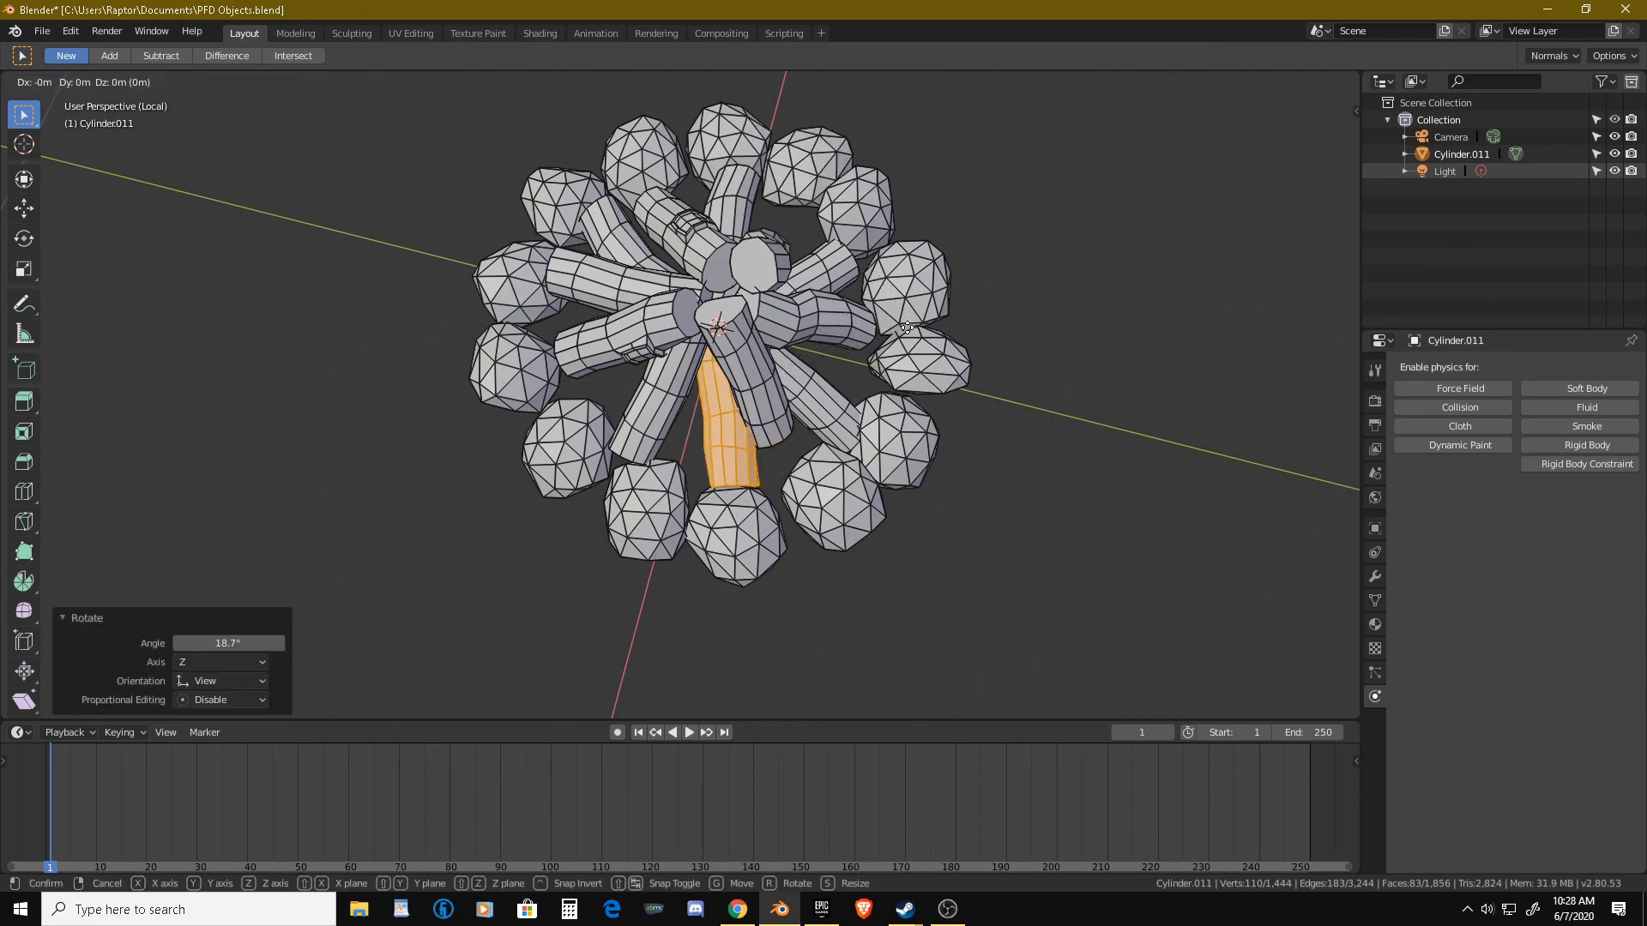
click(876, 325)
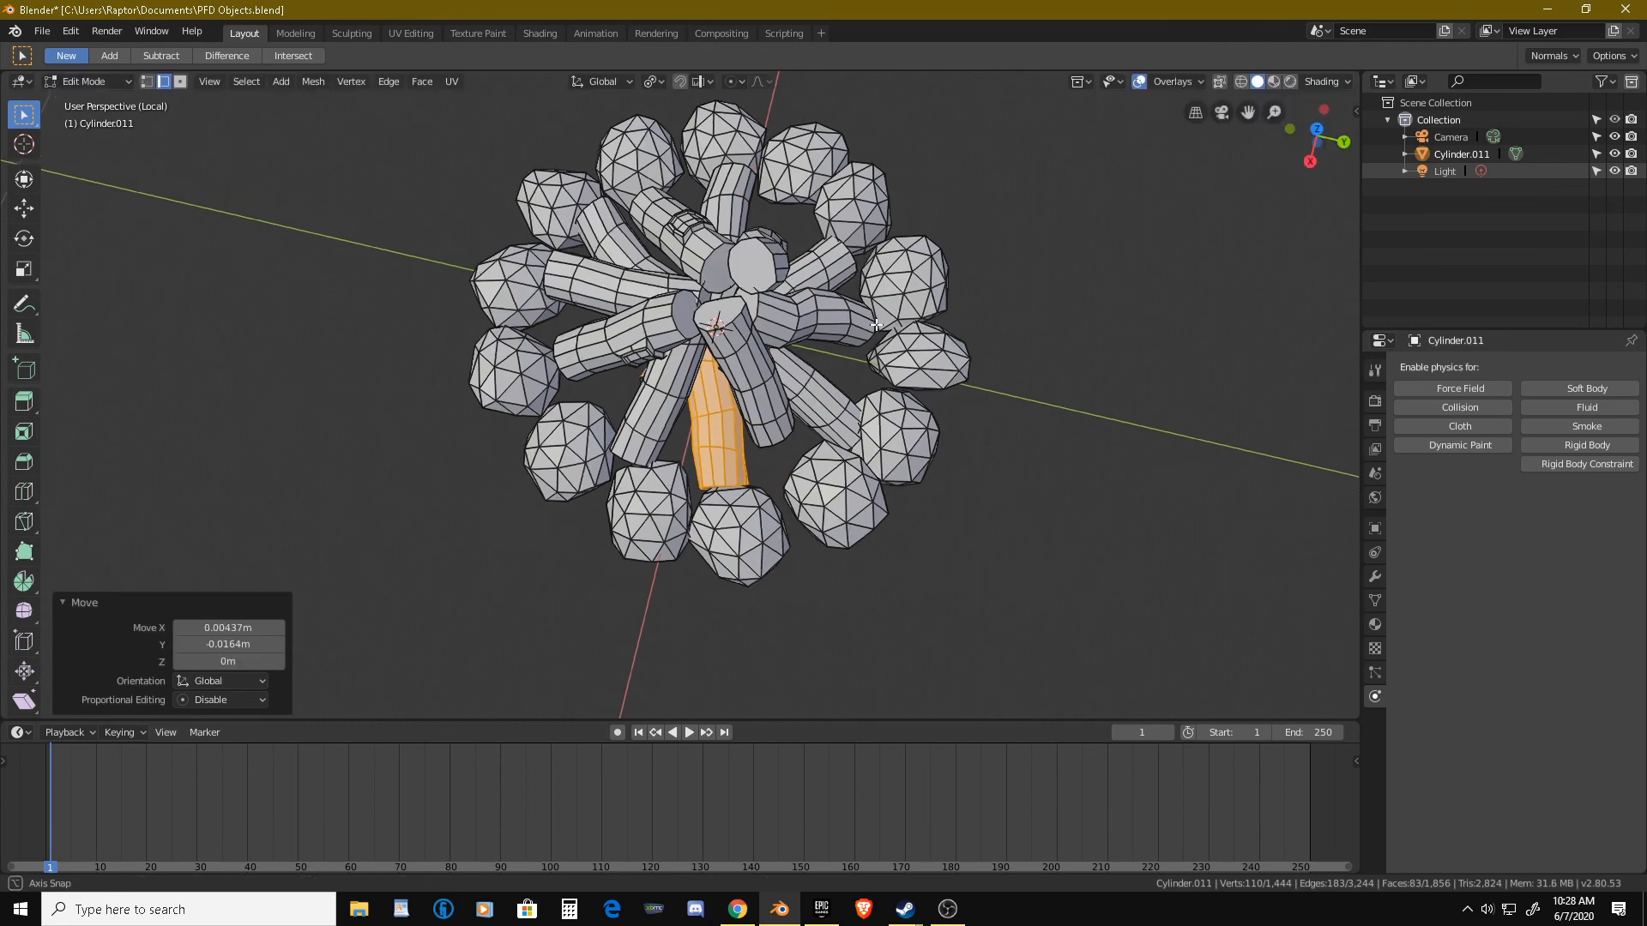
middle_drag(876, 325, 1004, 261)
click(911, 260)
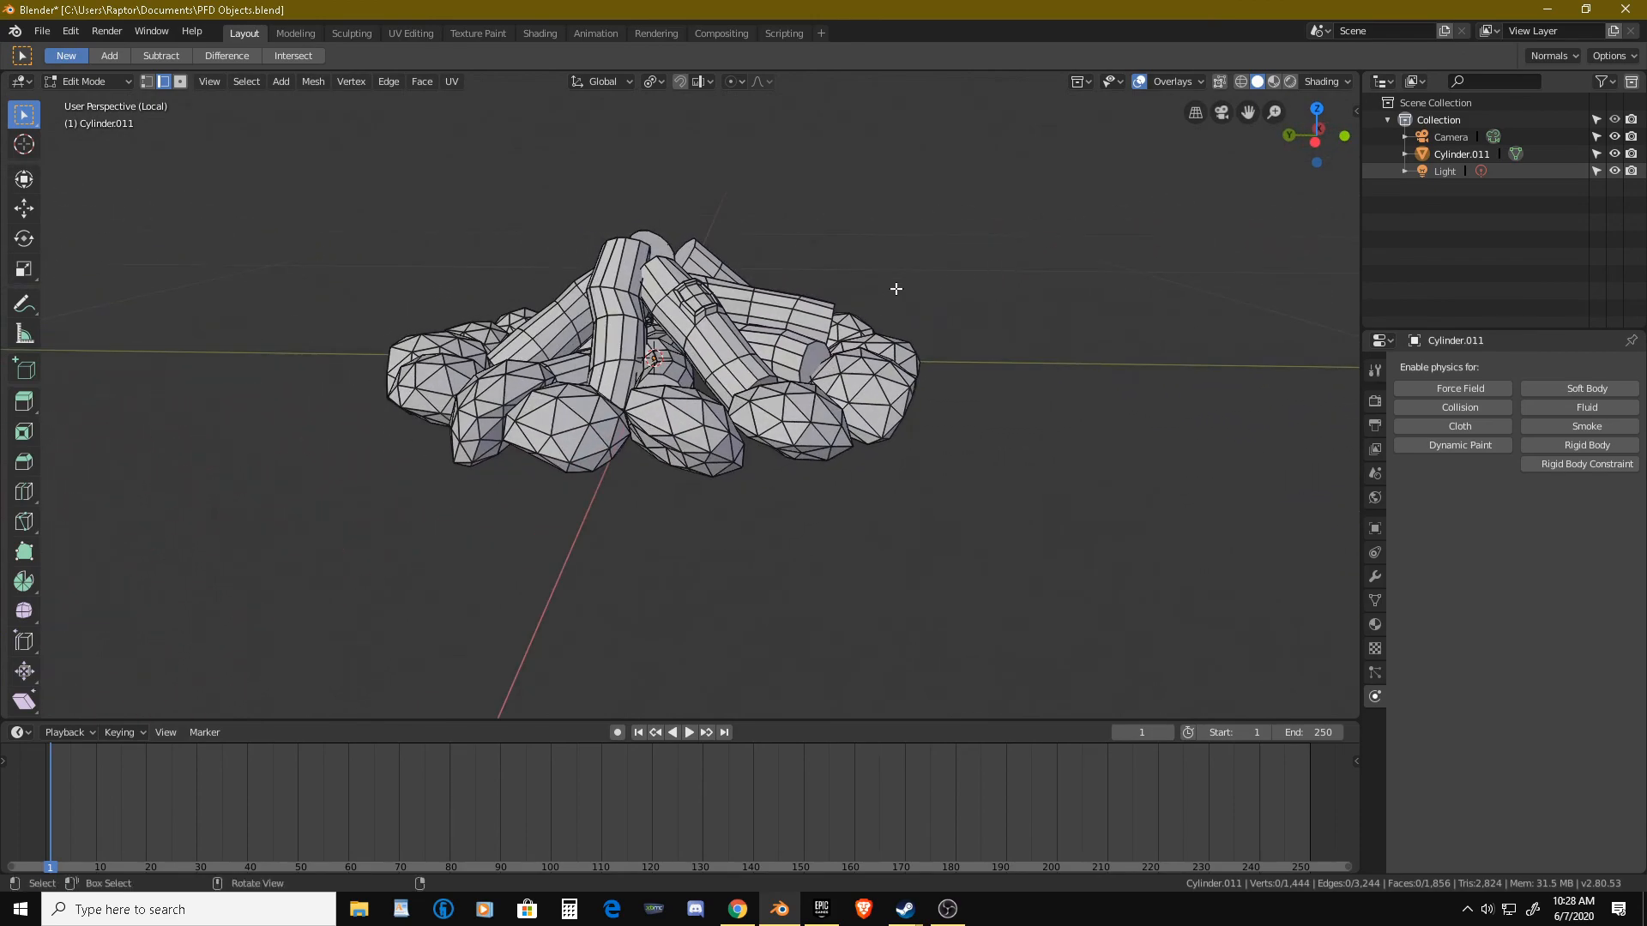
Clear any mesh selection and return the campfire to Object Mode, viewing it from above.
middle_drag(893, 287, 649, 301)
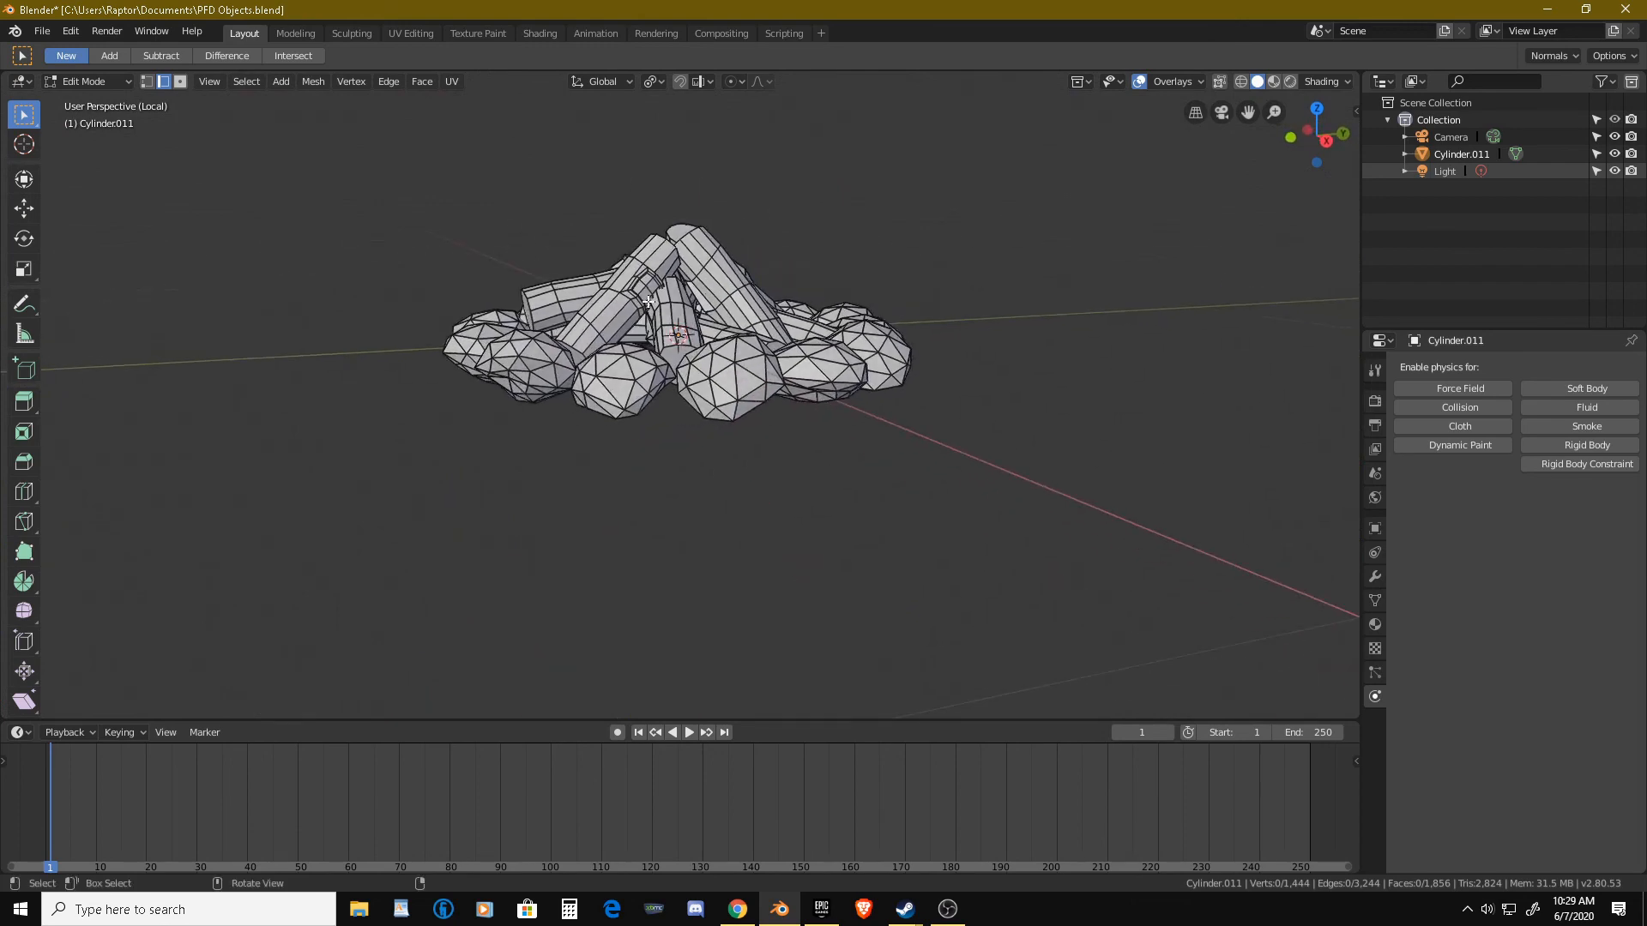
key(a)
key(alt+a)
key(Tab)
middle_drag(820, 268, 790, 471)
scroll(712, 418, up, 2)
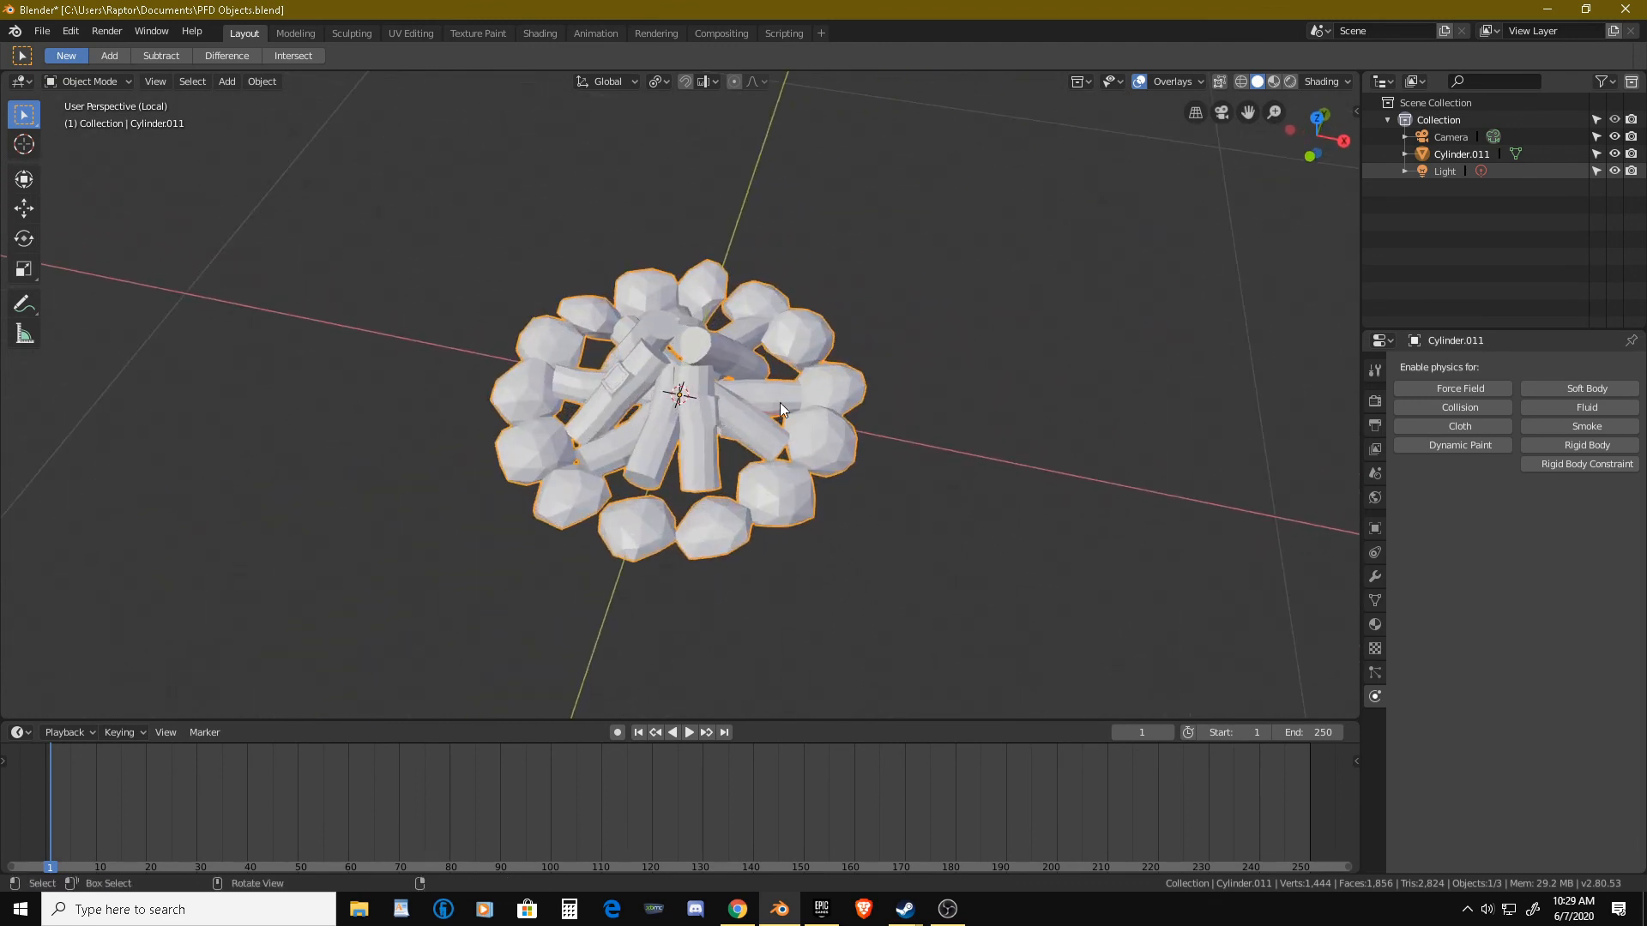